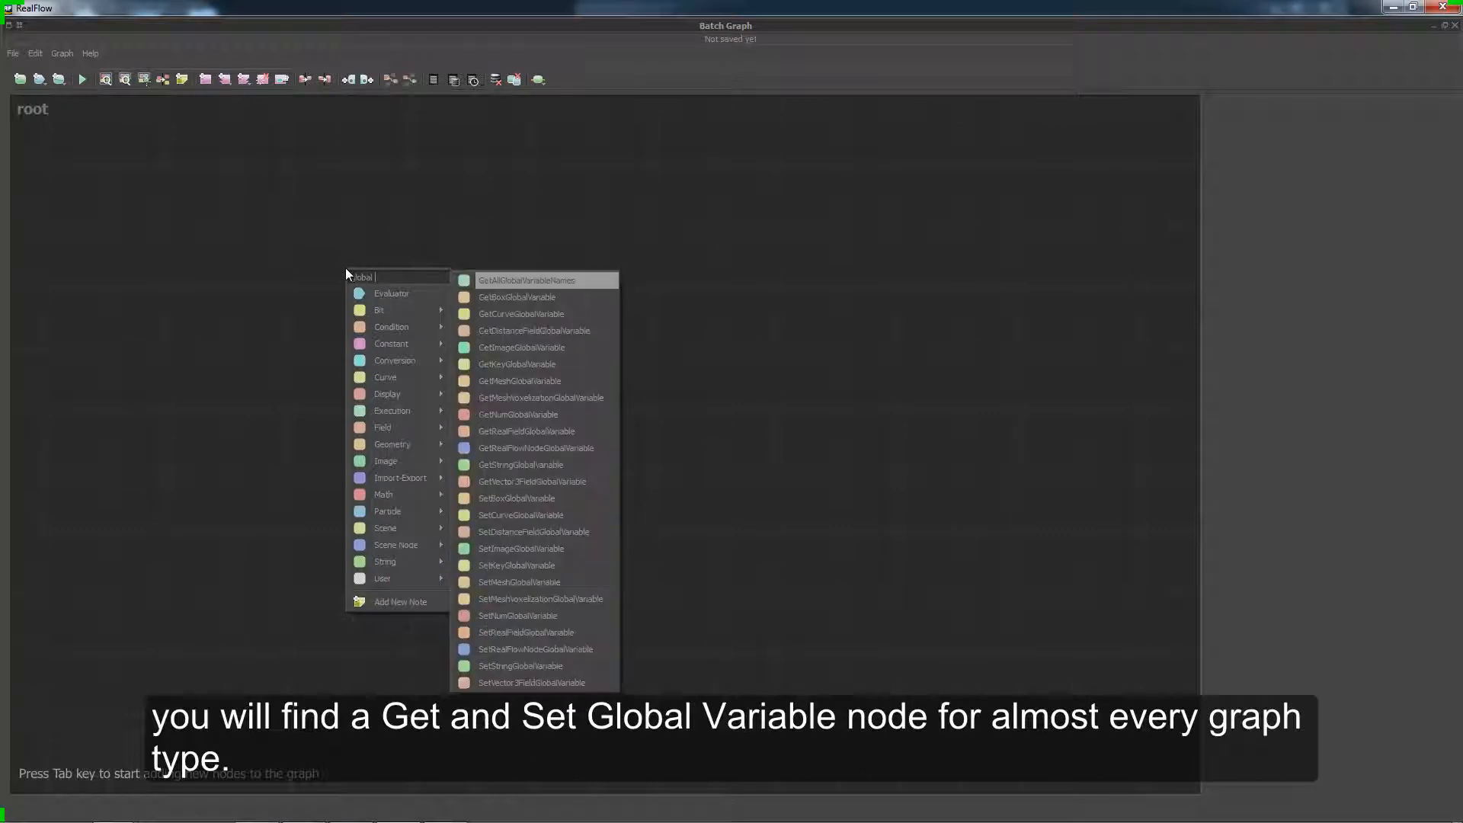
# Step: Search the node list for global variable nodes, look through the available Get and Set types, and close the list
pyautogui.write('variable')
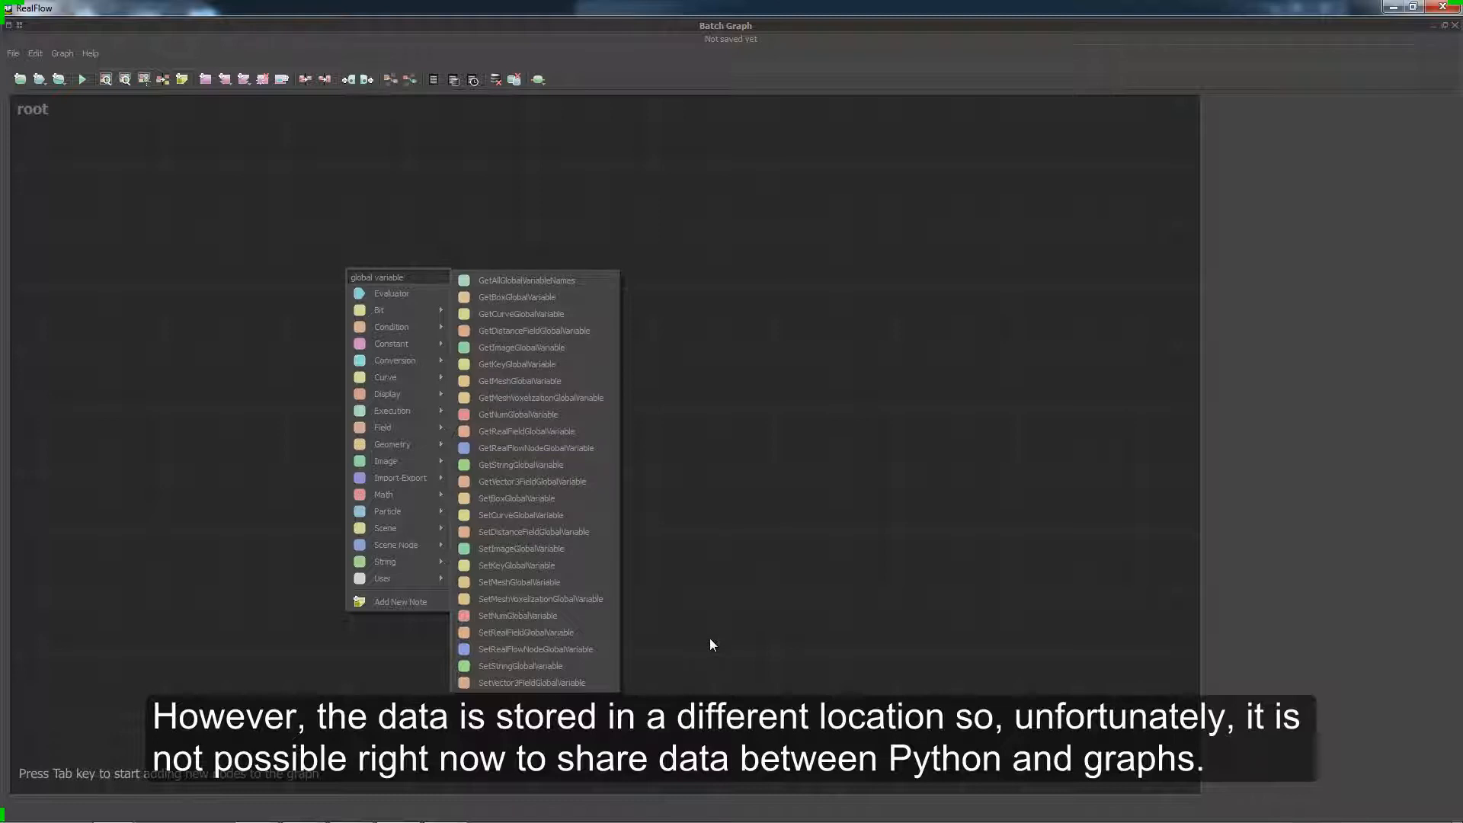
pyautogui.press('Escape')
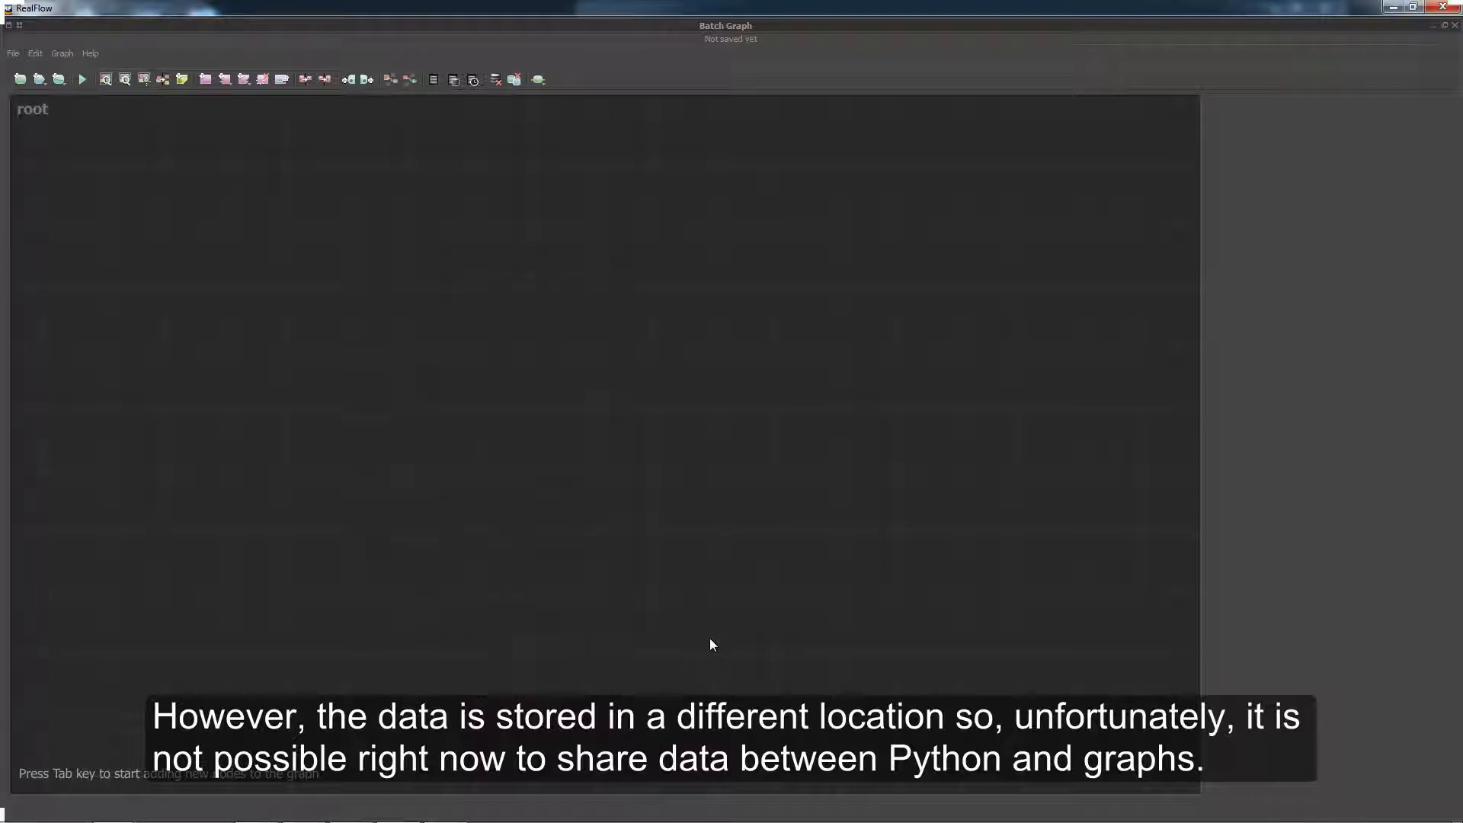
# Step: Add an Add node to the empty graph and view the polymorphic data types available for its result output
pyautogui.rightClick(388, 297)
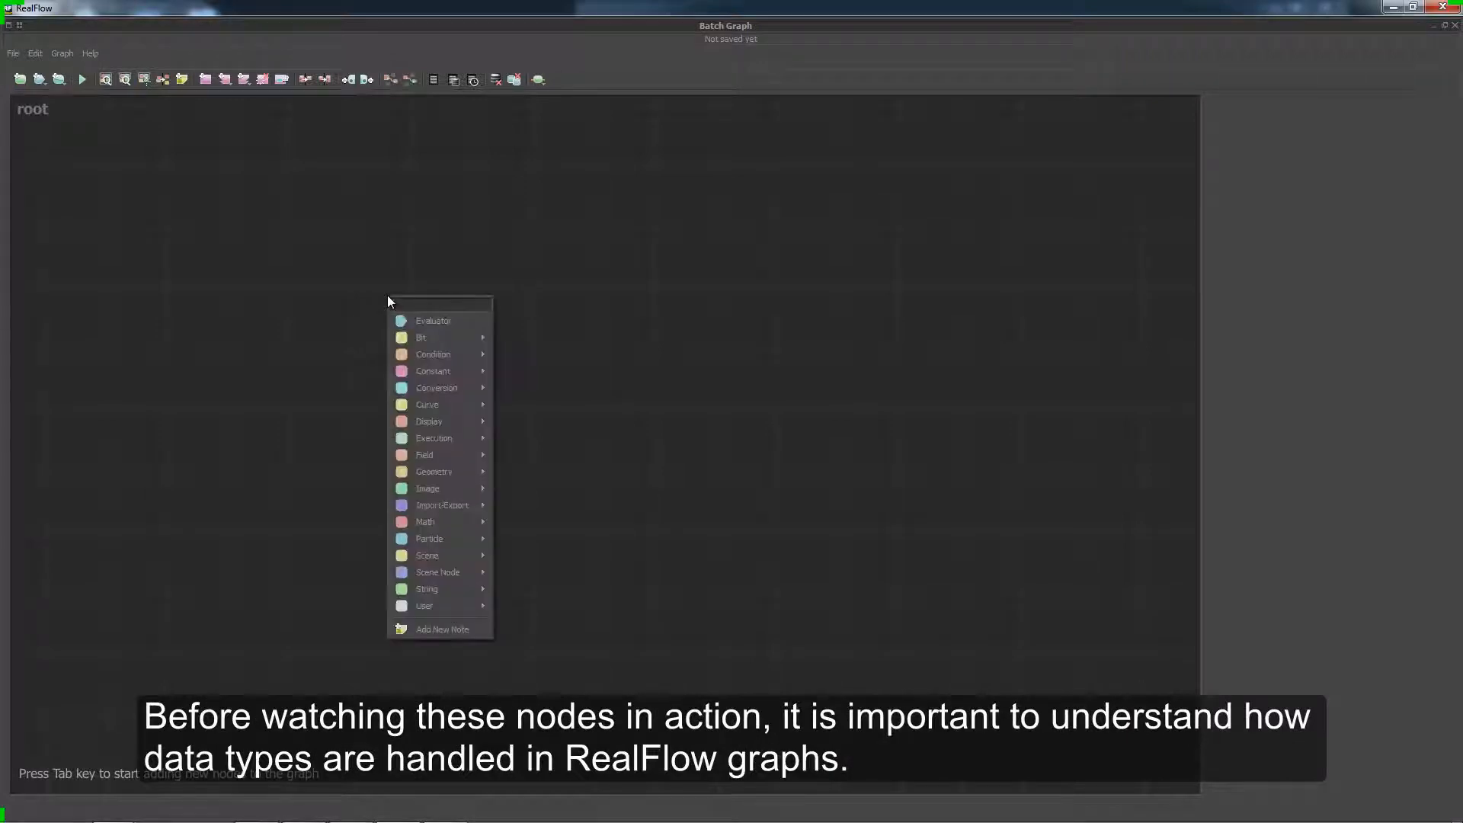
pyautogui.write('add')
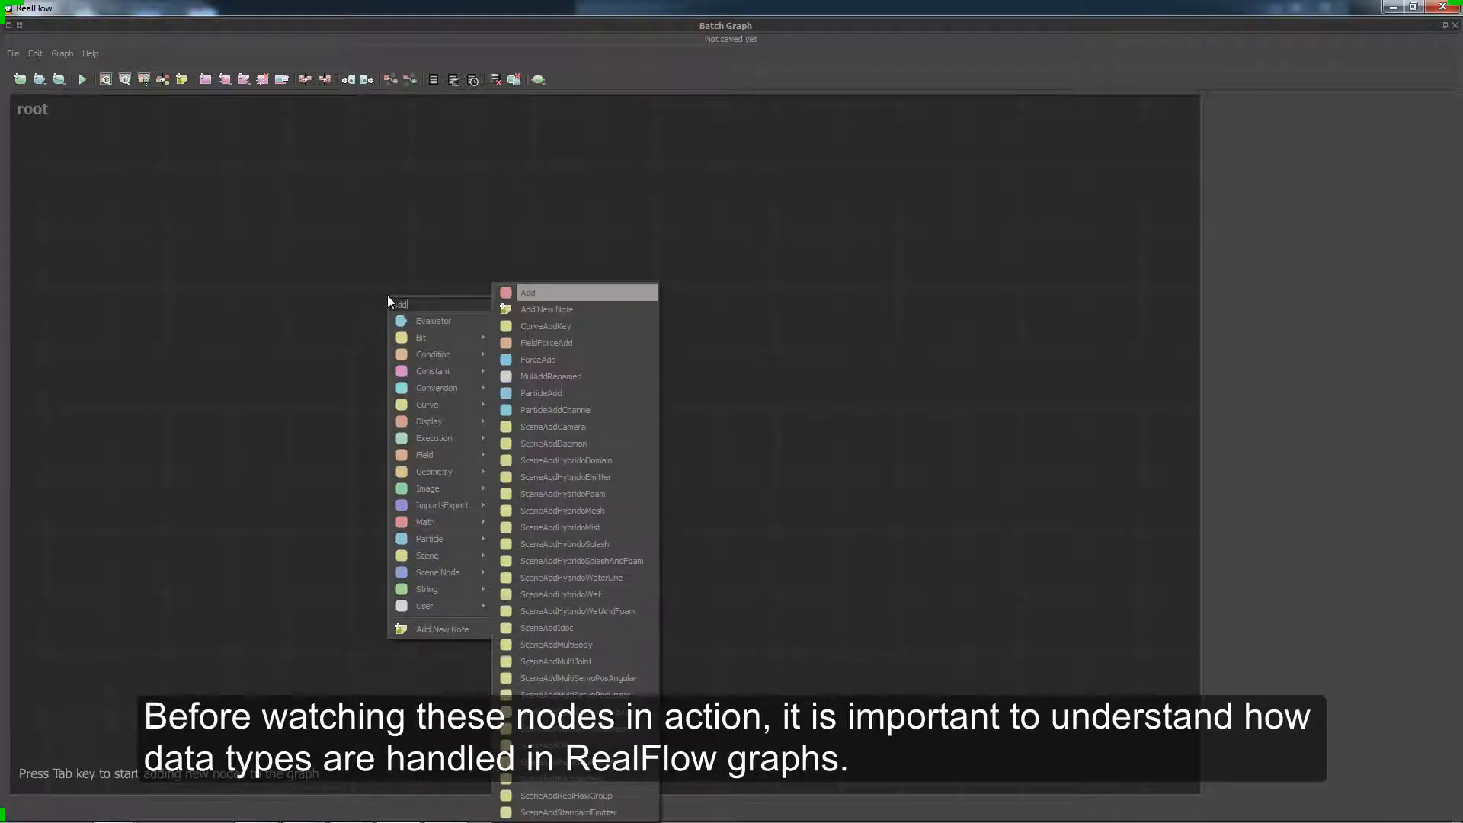
pyautogui.press('Return')
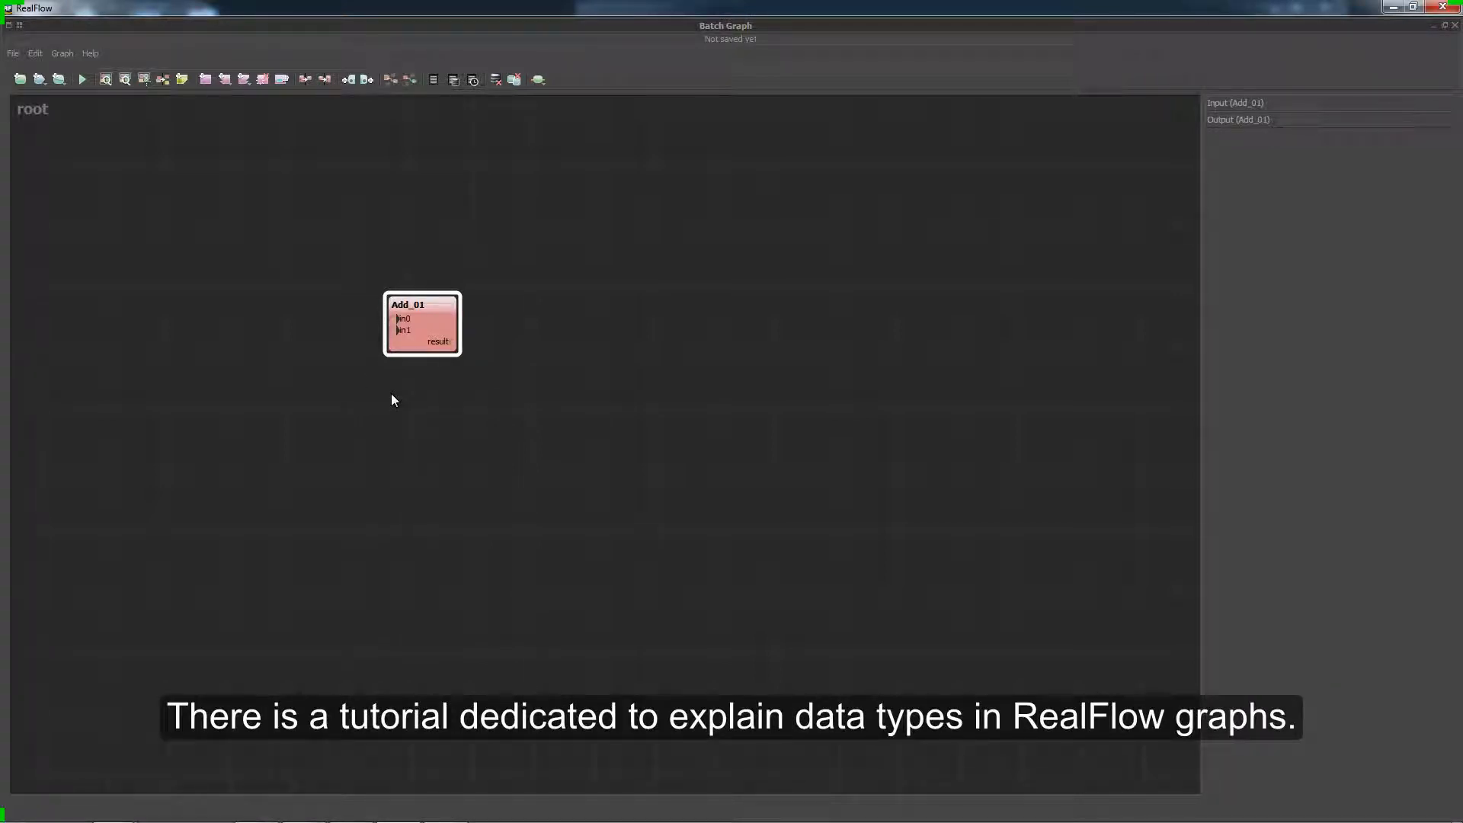
pyautogui.rightClick(453, 341)
pyautogui.moveTo(492, 391)
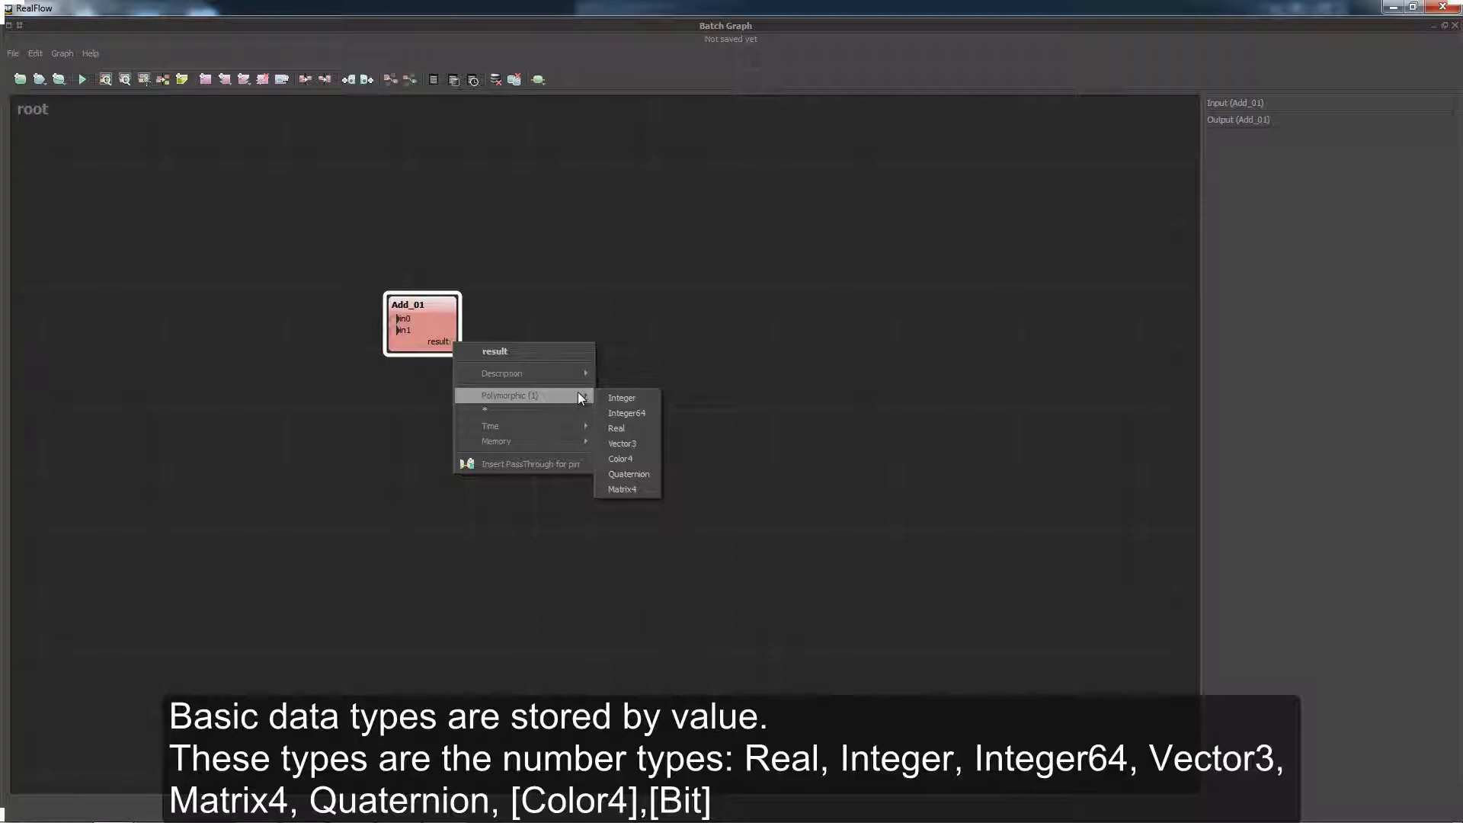
pyautogui.click(632, 358)
# Step: Add a String node and, below it, a Box node to the graph
pyautogui.rightClick(631, 355)
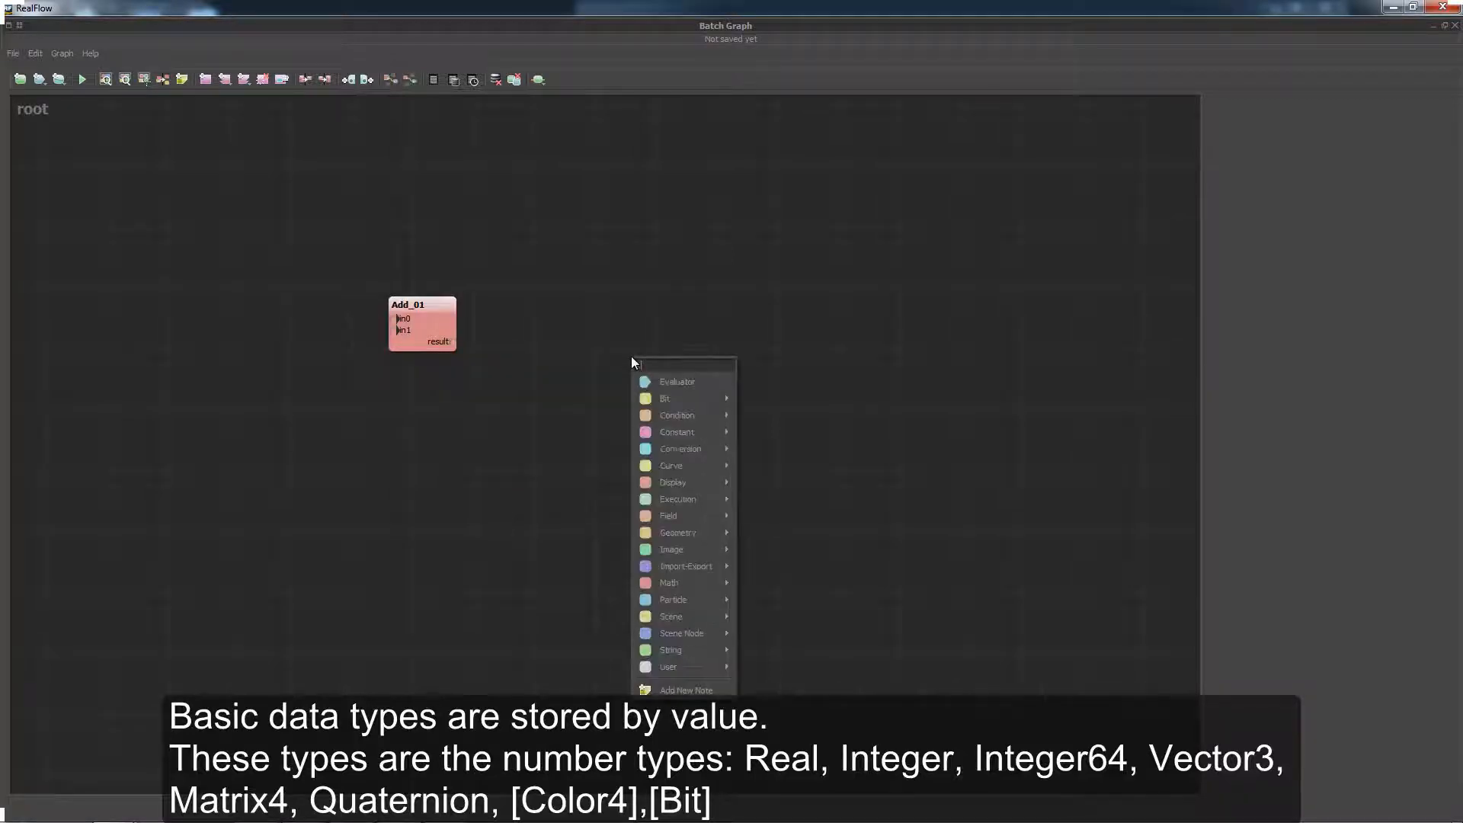
pyautogui.write('String')
pyautogui.press('Return')
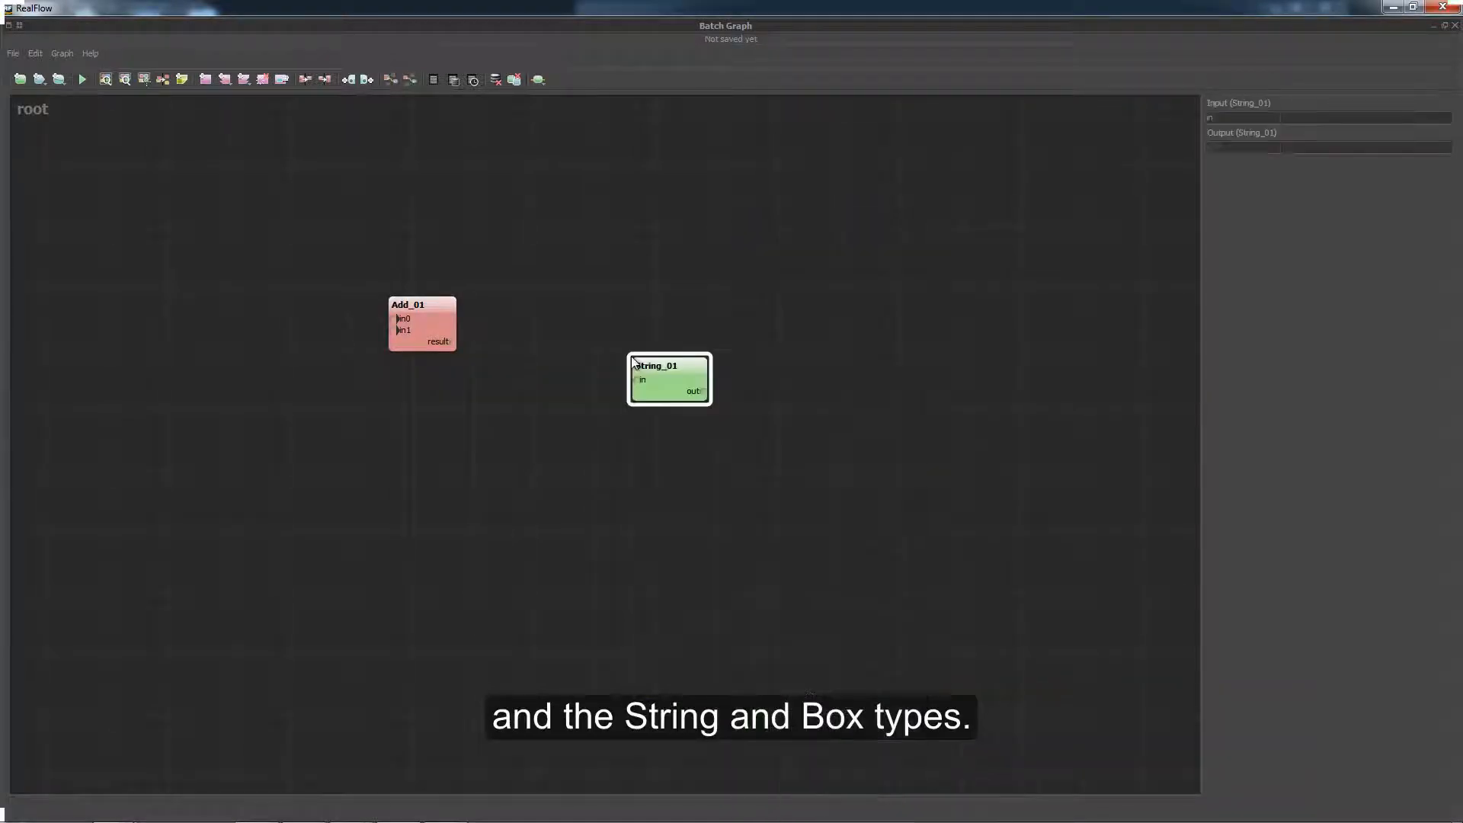
pyautogui.rightClick(623, 461)
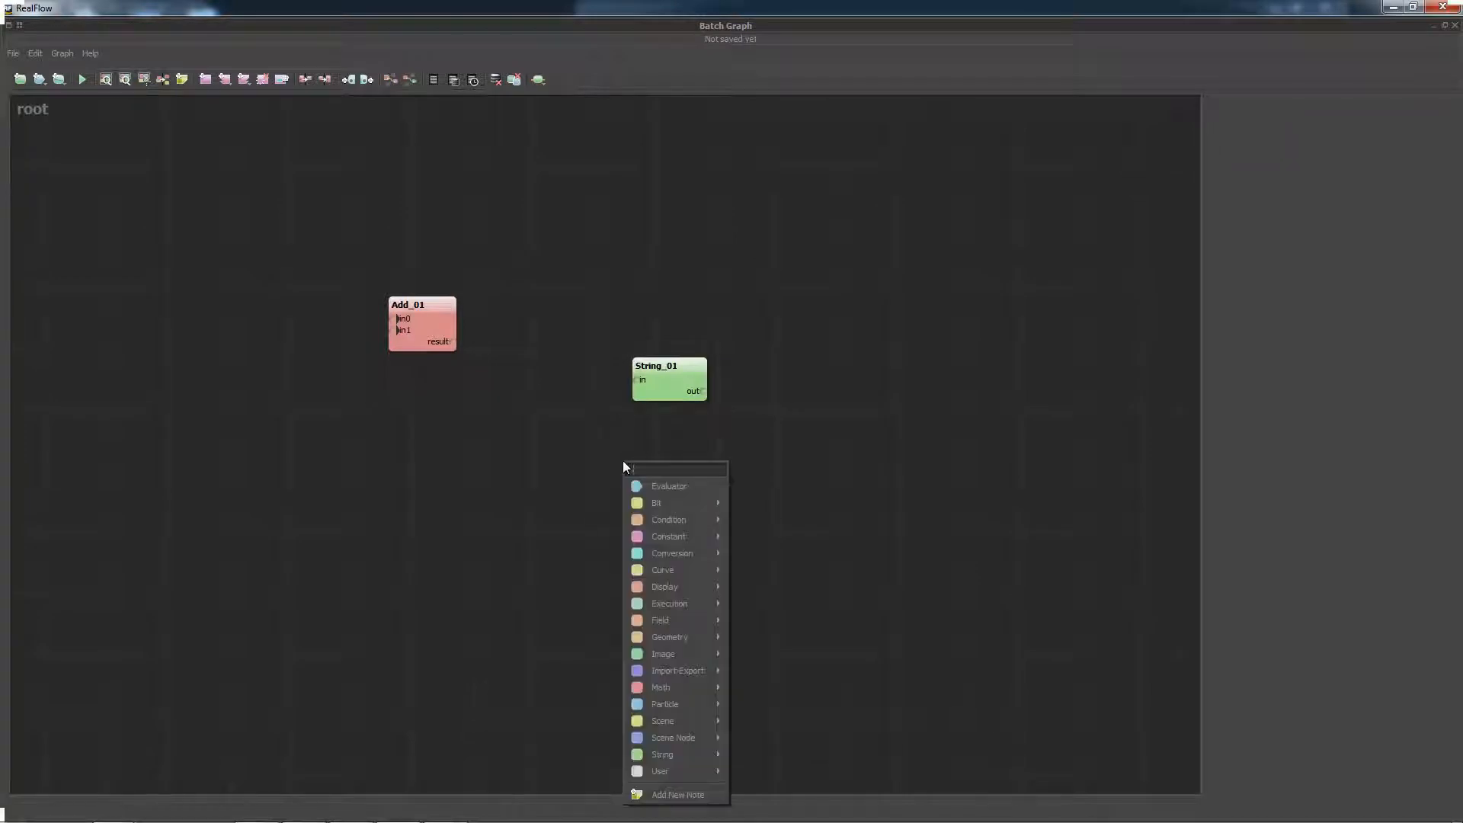
pyautogui.write('Box')
pyautogui.press('Return')
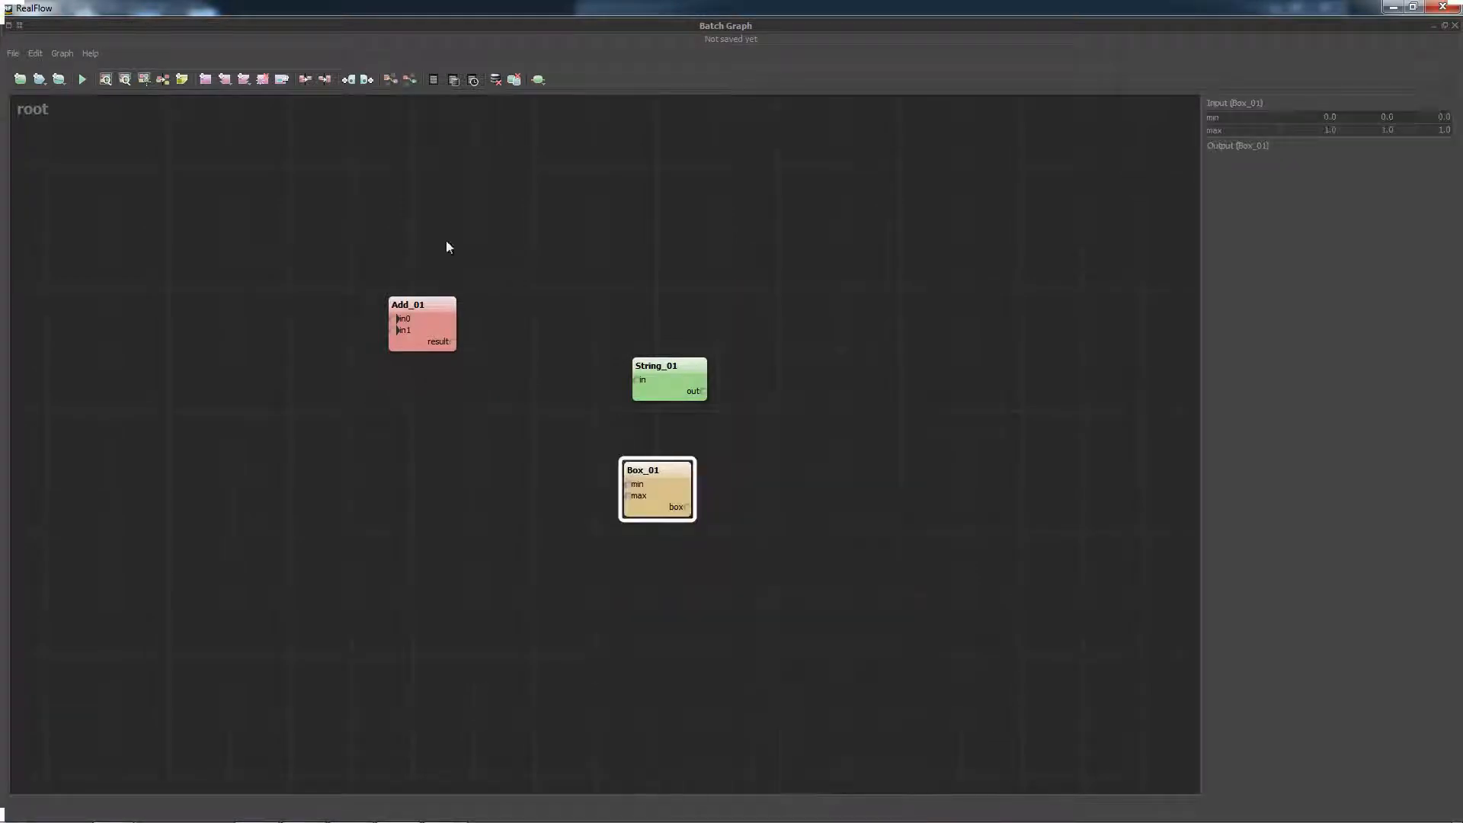
# Step: Examine the Add node's internal connection, and delete the Add, String and Box nodes together
pyautogui.rightClick(396, 317)
pyautogui.click(407, 337)
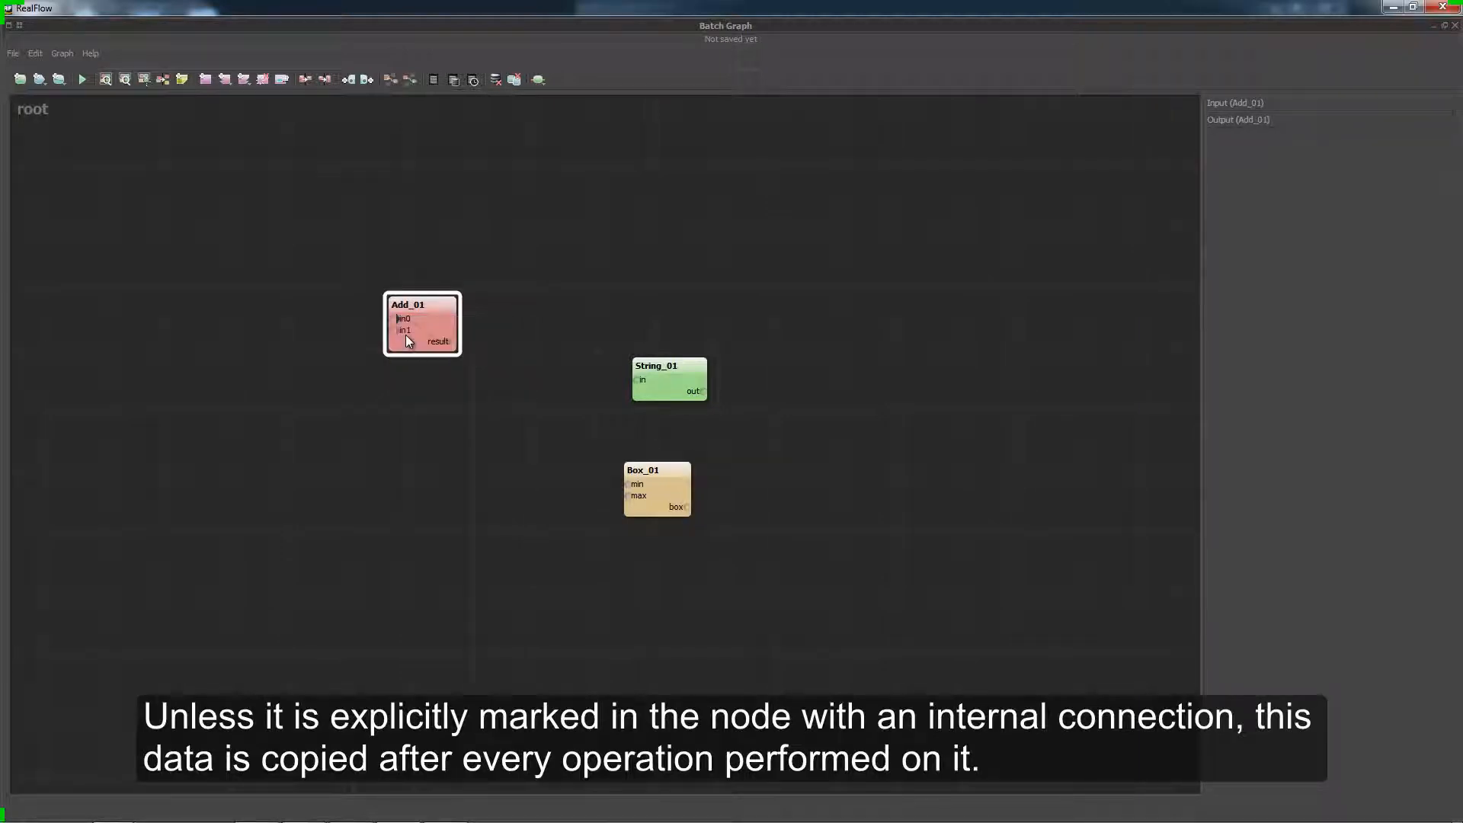
pyautogui.click(448, 400)
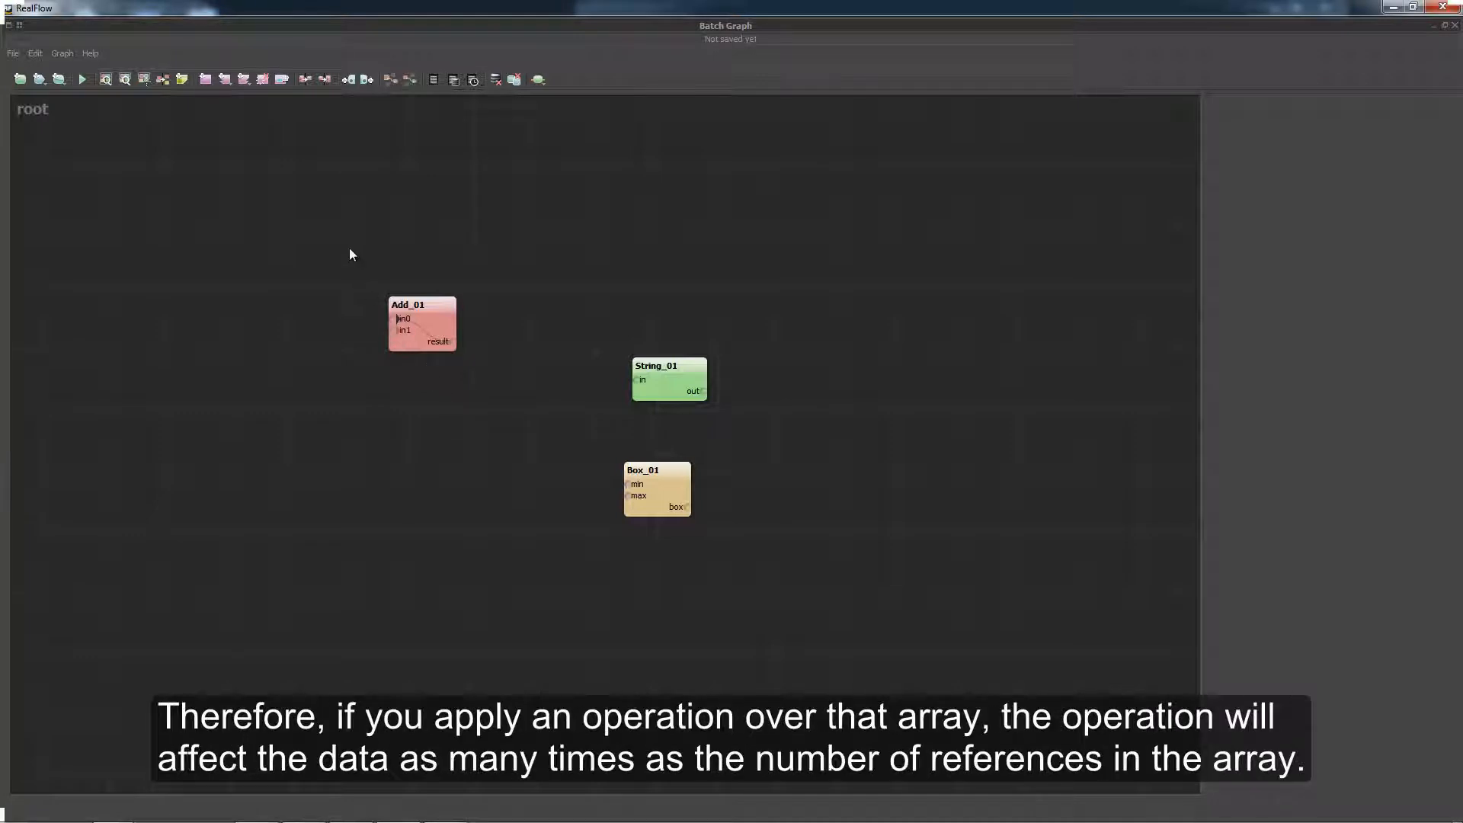
pyautogui.moveTo(348, 246); pyautogui.dragTo(678, 505)
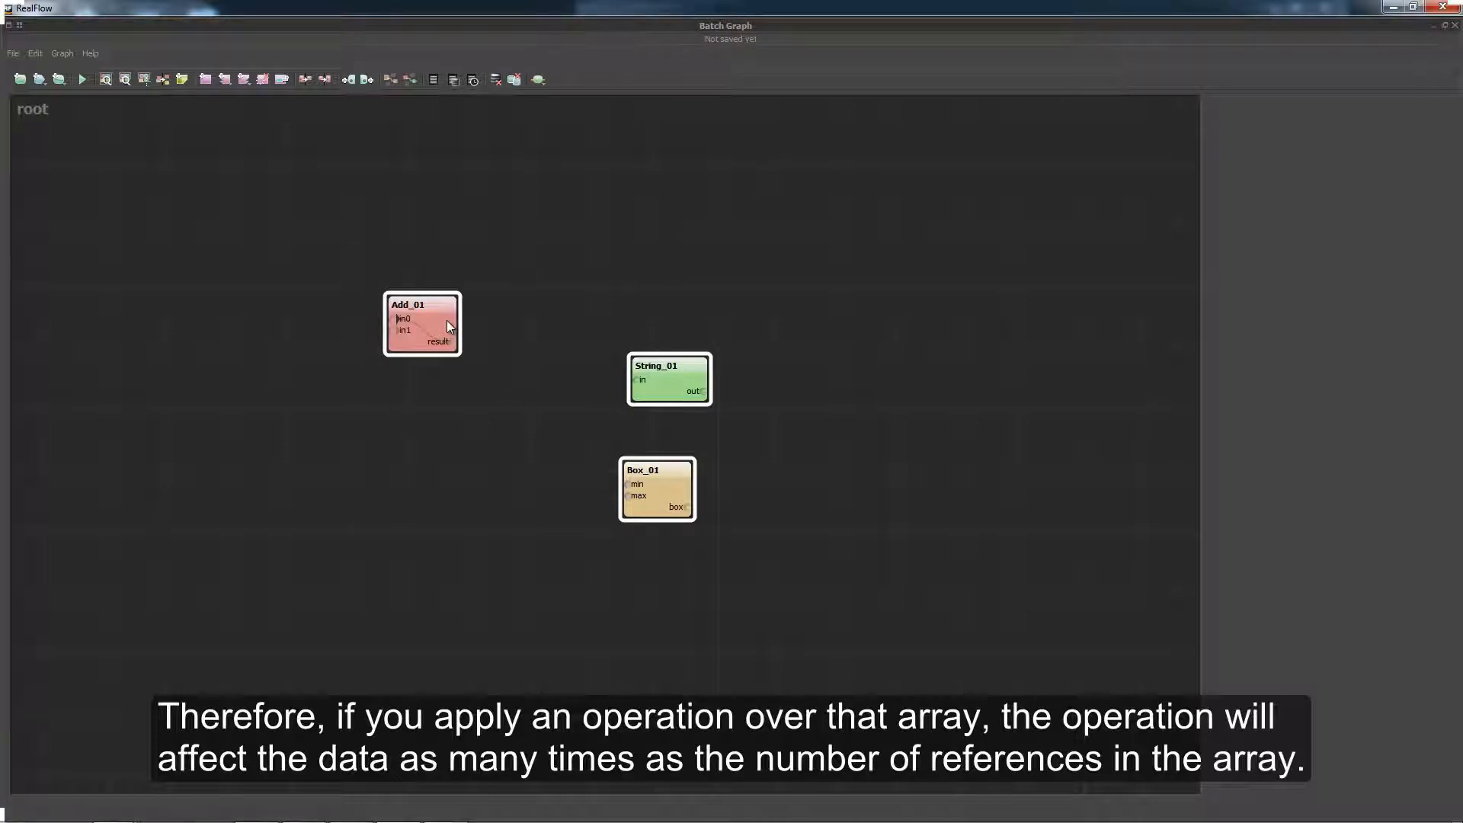
pyautogui.press('Delete')
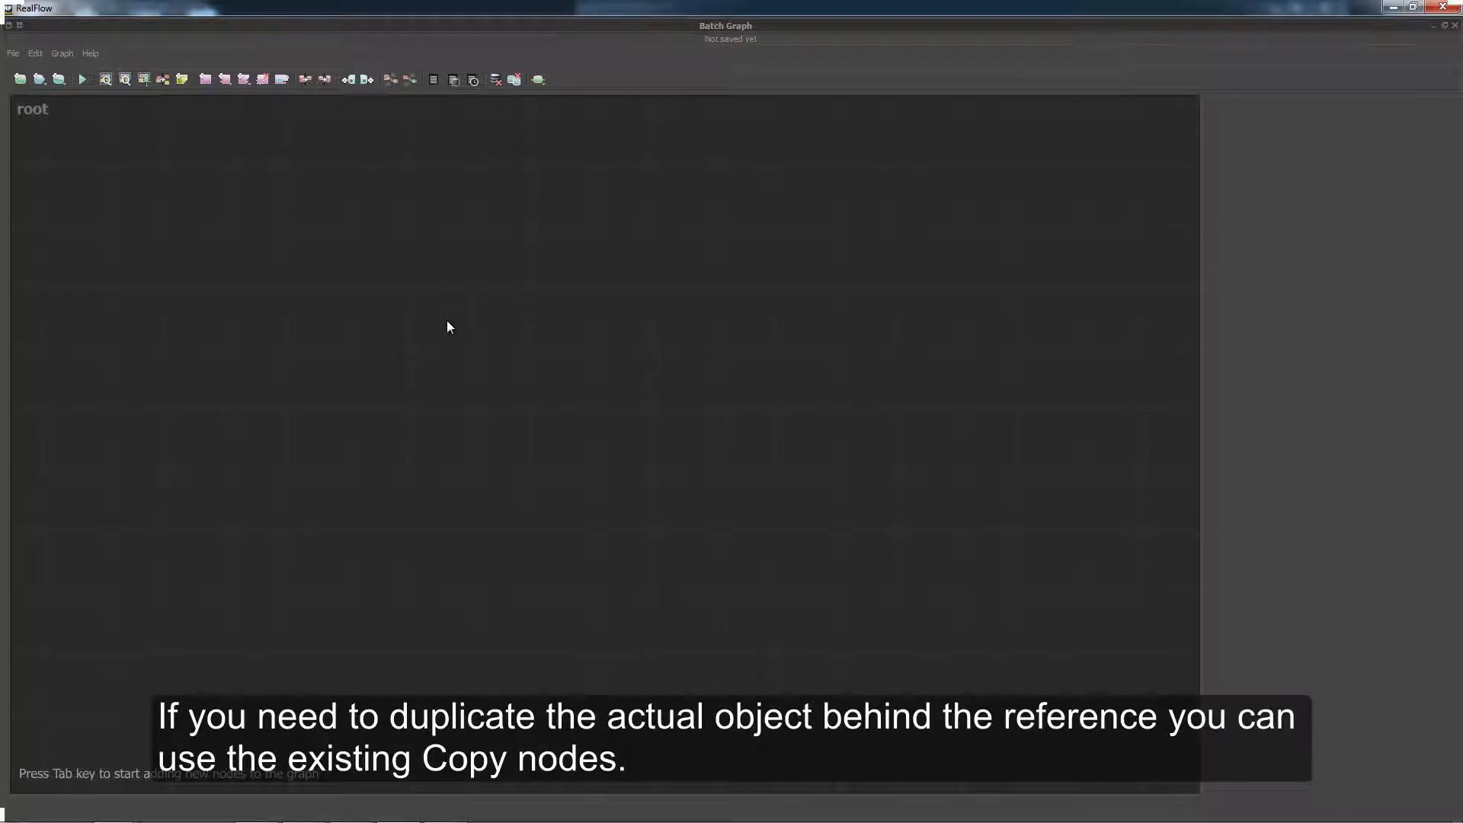
# Step: Search the node list for Copy nodes
pyautogui.press('Tab')
pyautogui.write('copy')
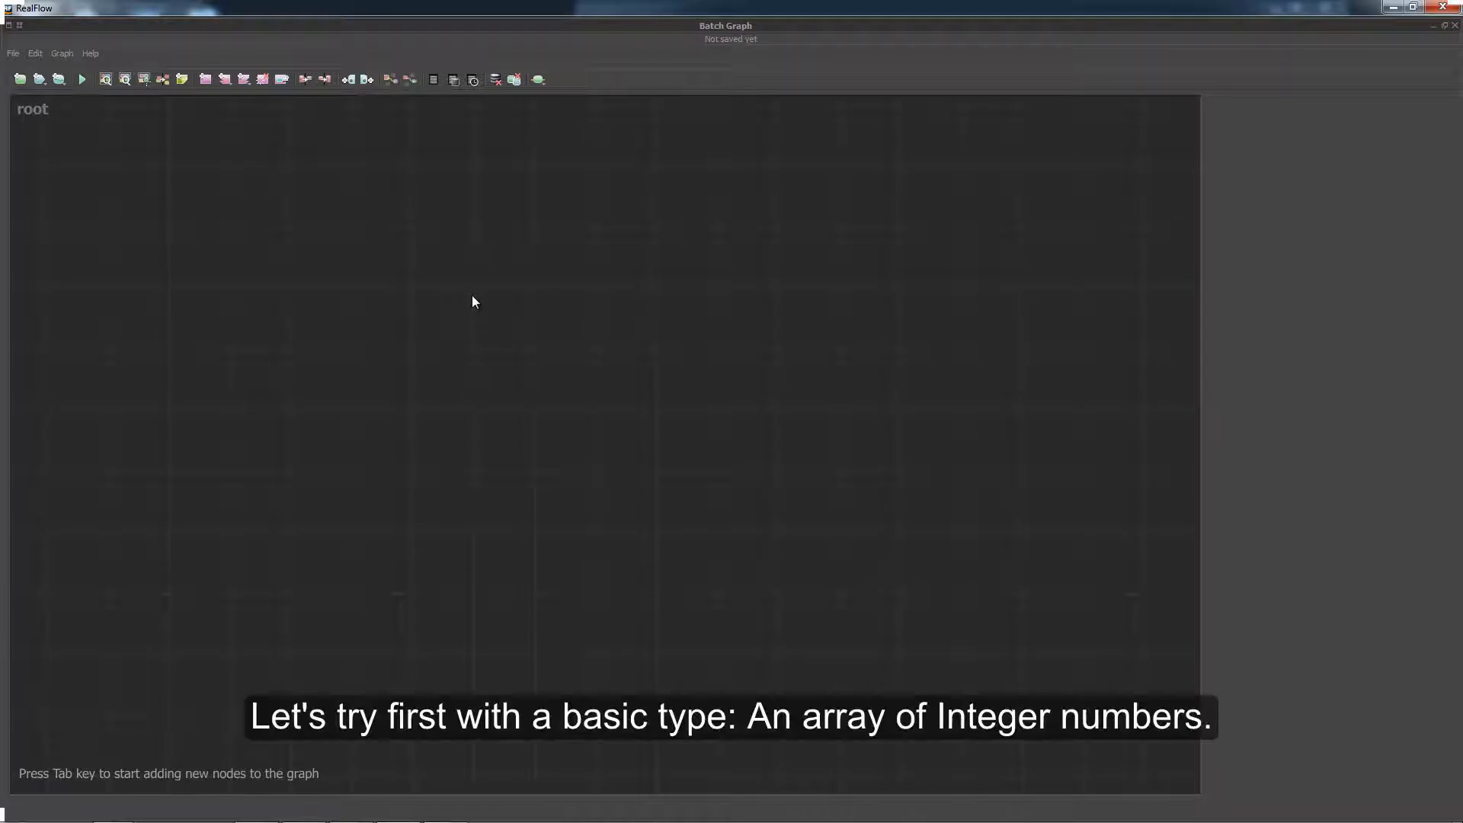
# Step: Add a SetNumGlobalVariable node and move it toward the right half of the graph
pyautogui.press('Tab')
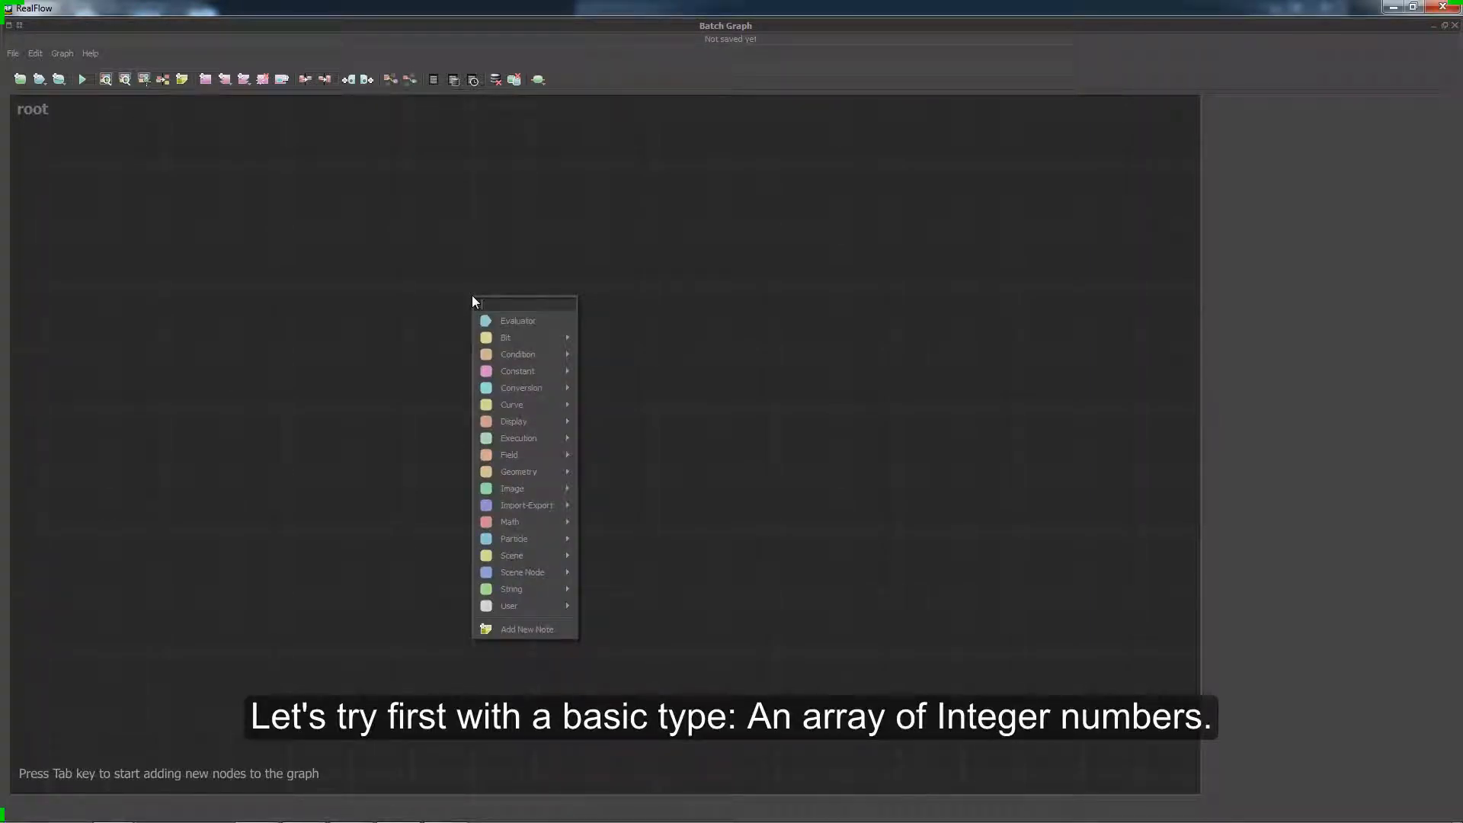
pyautogui.write('set num g')
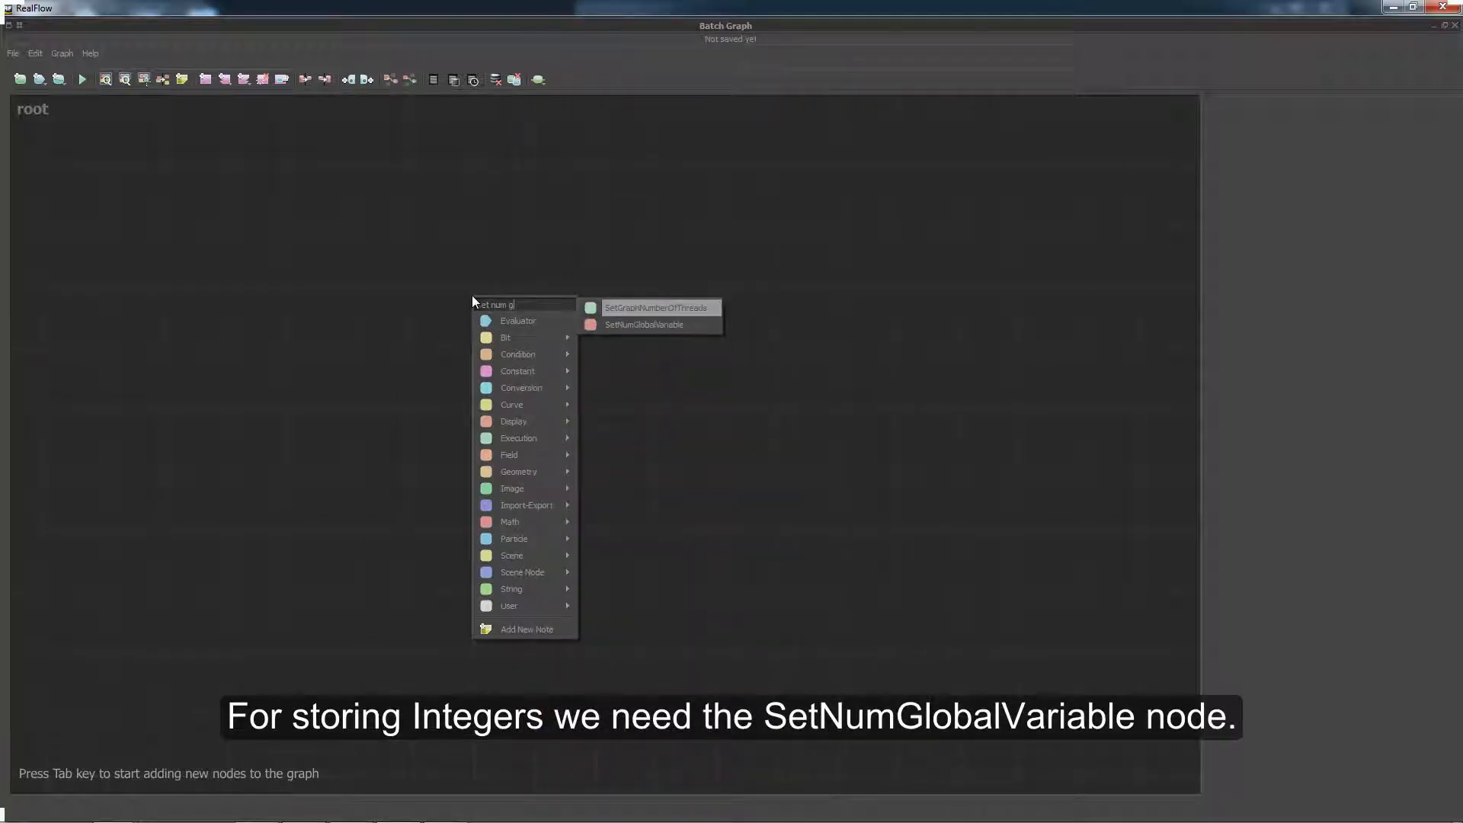
pyautogui.press('Down')
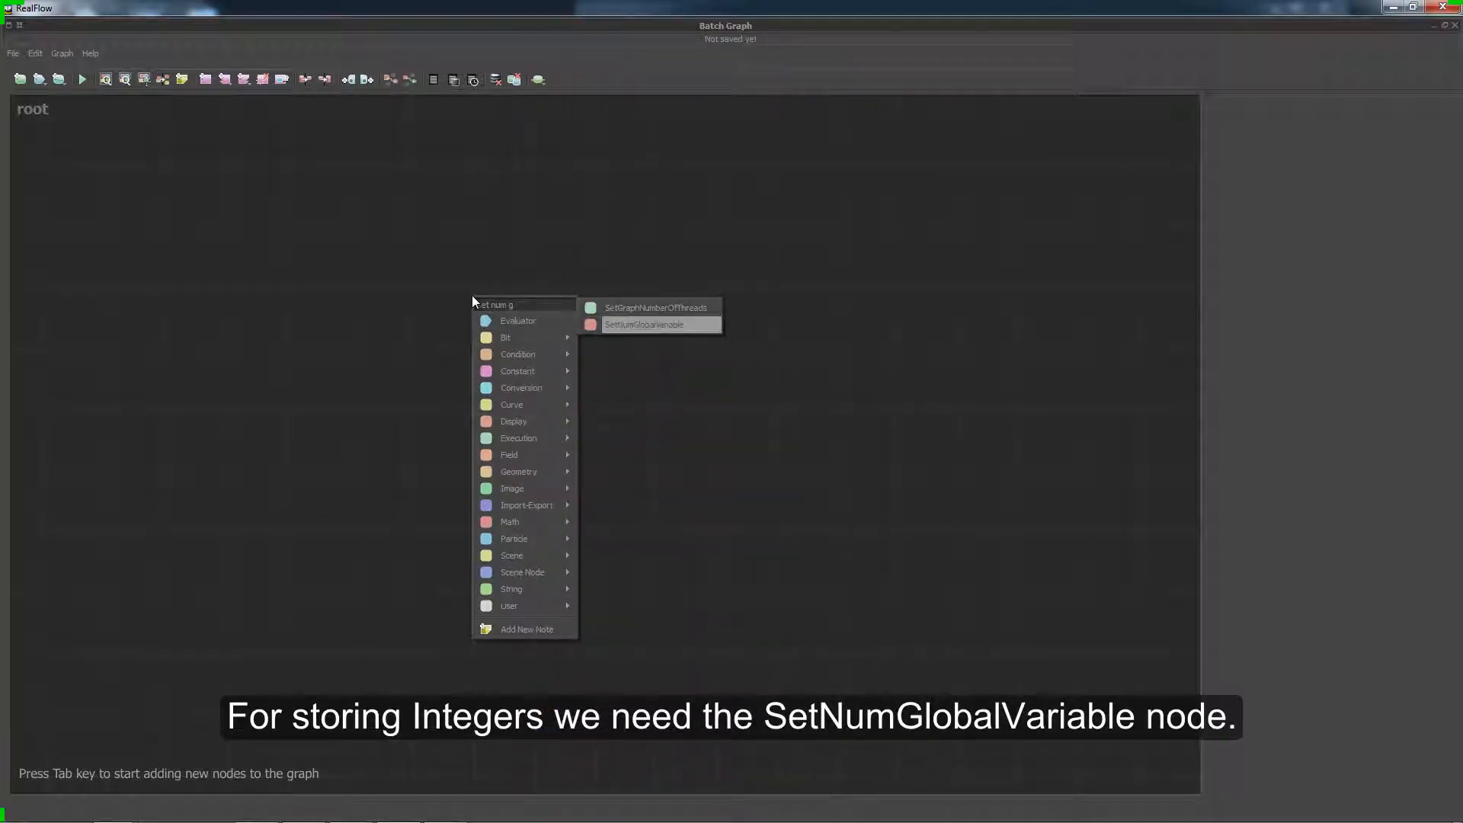
pyautogui.press('Return')
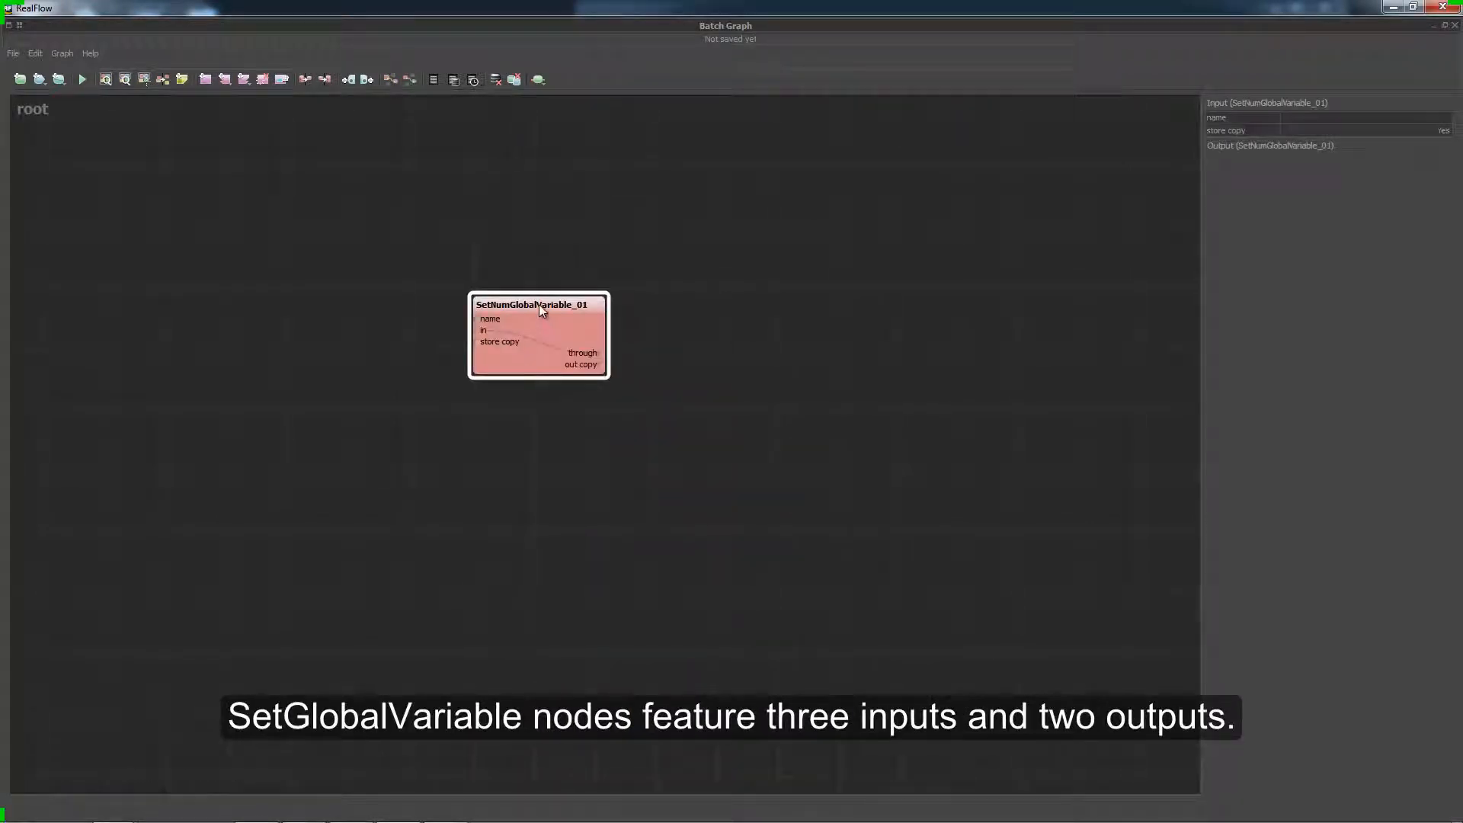
pyautogui.moveTo(541, 326); pyautogui.dragTo(804, 376)
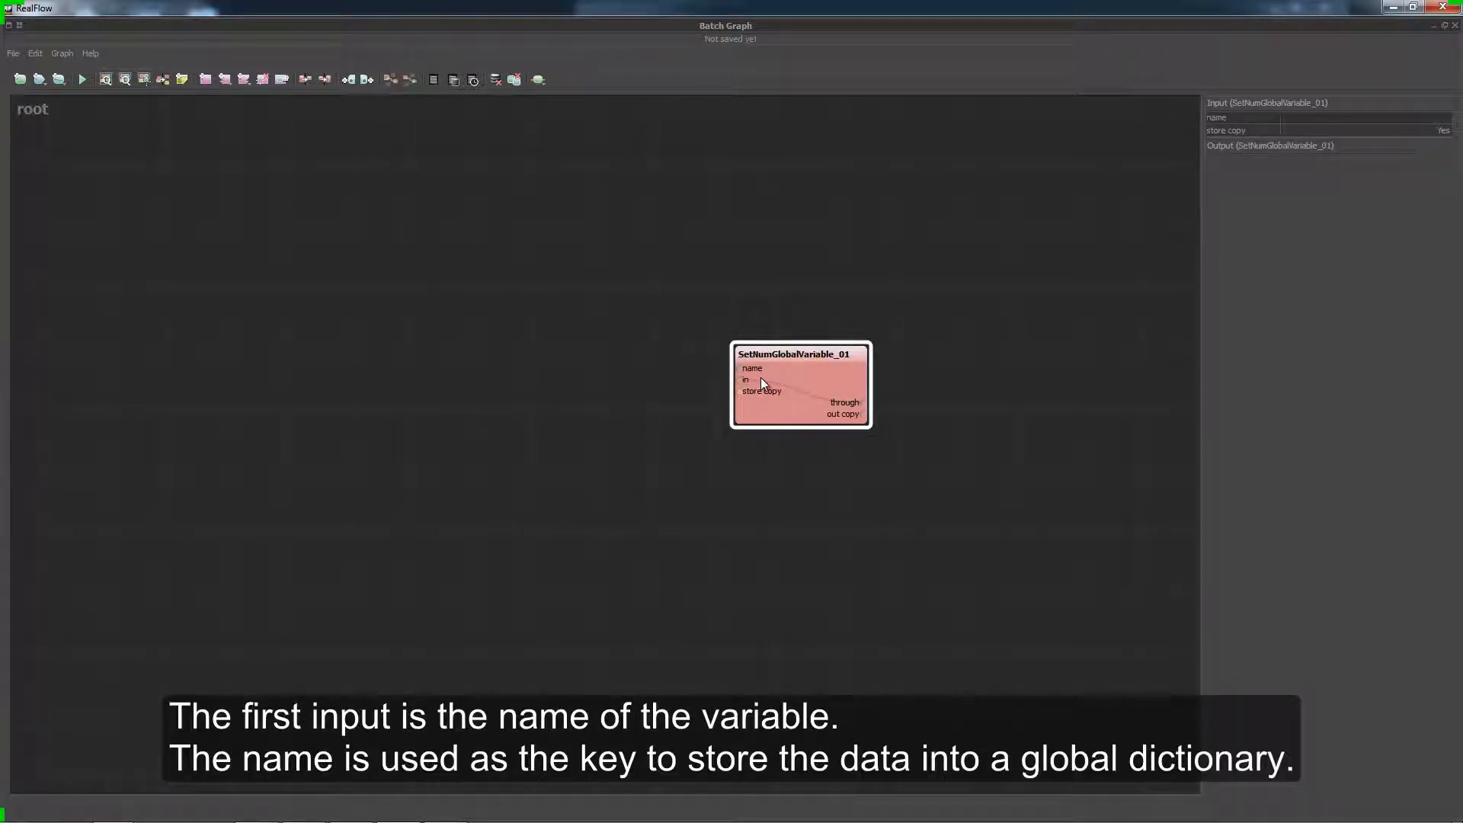
# Step: Set the name input of the SetNumGlobalVariable node to "num"
pyautogui.click(1346, 117)
pyautogui.write('num')
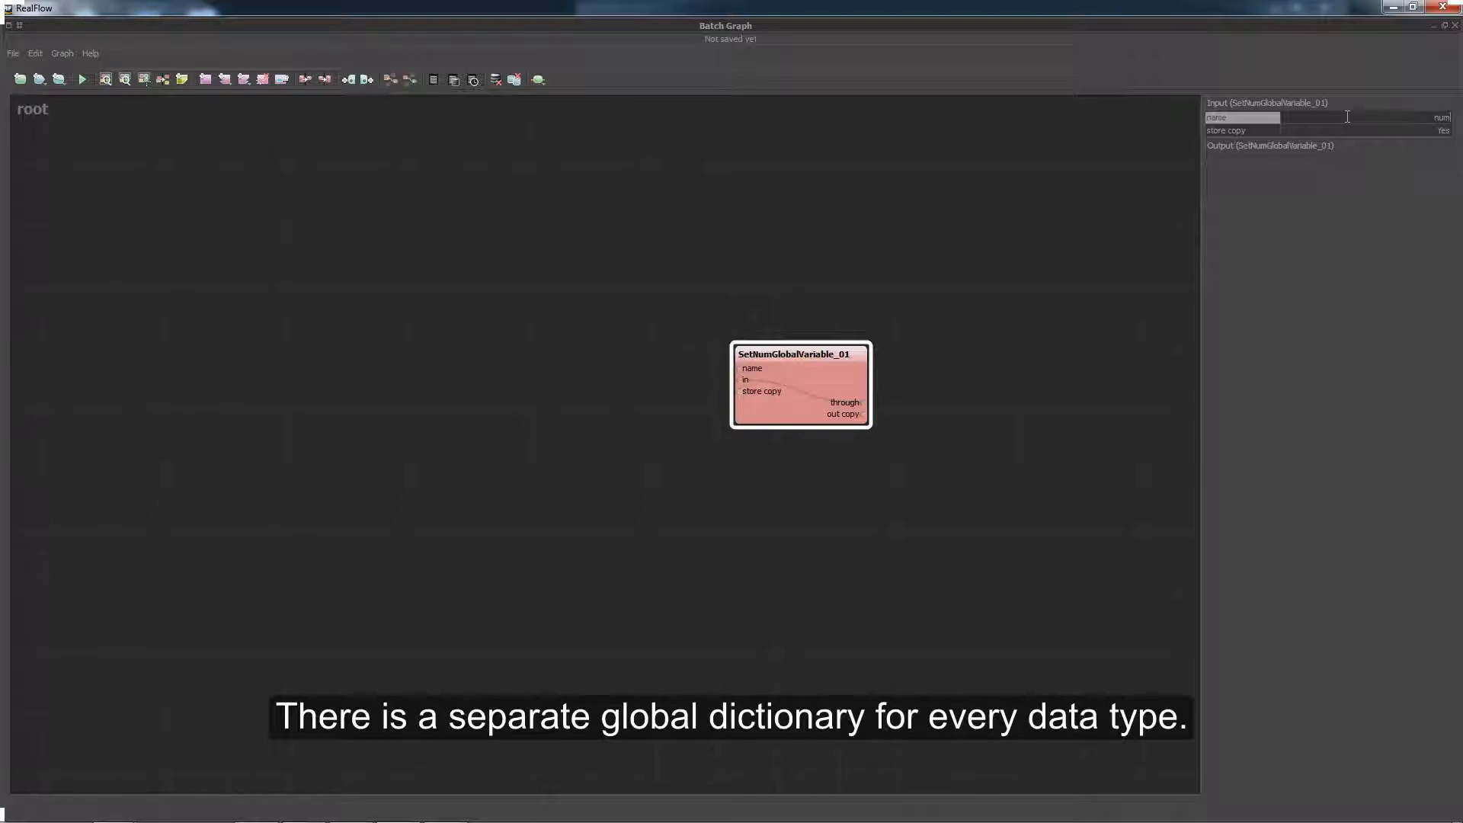
pyautogui.press('Return')
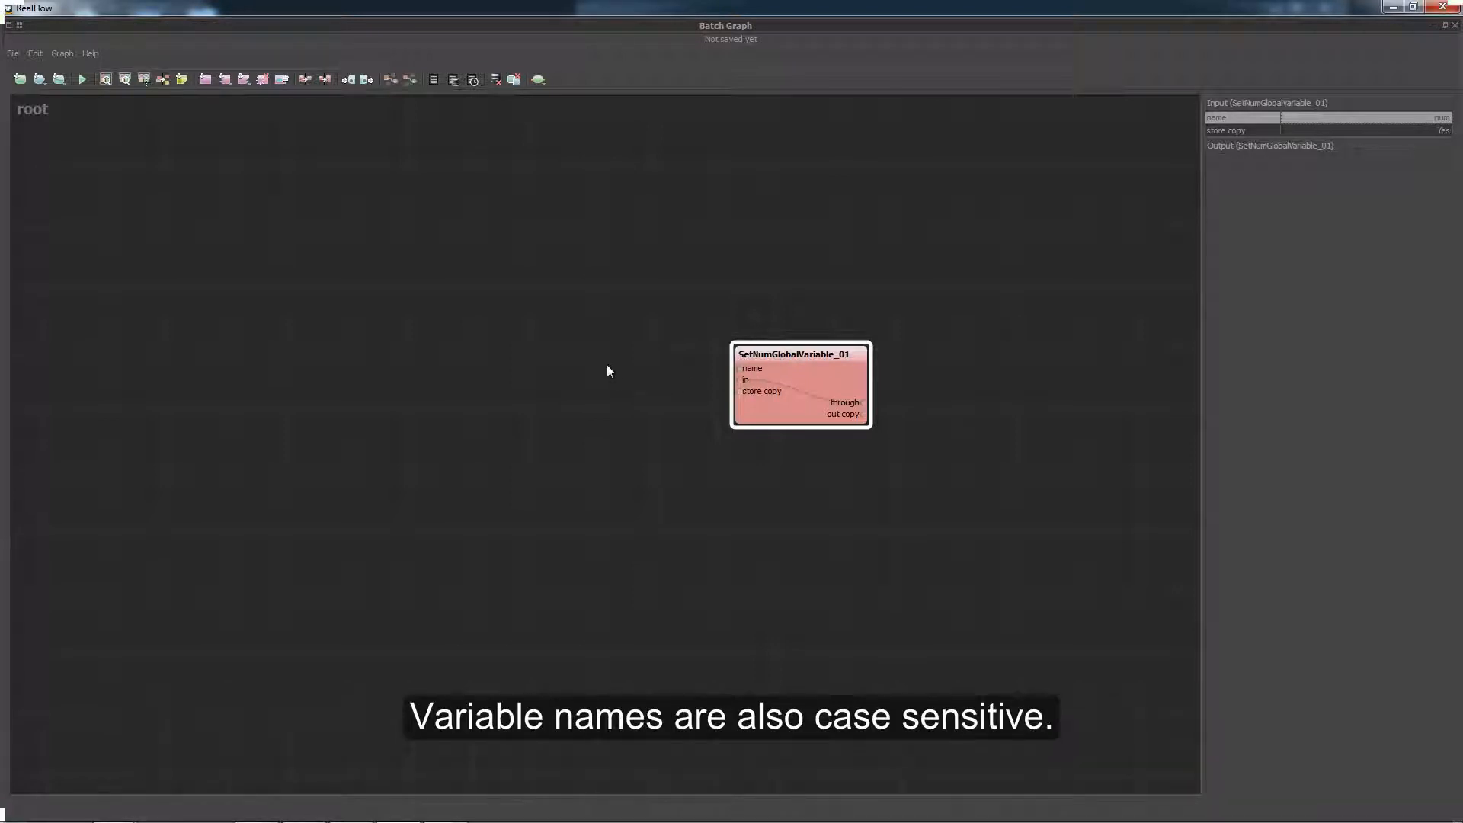
pyautogui.click(544, 345)
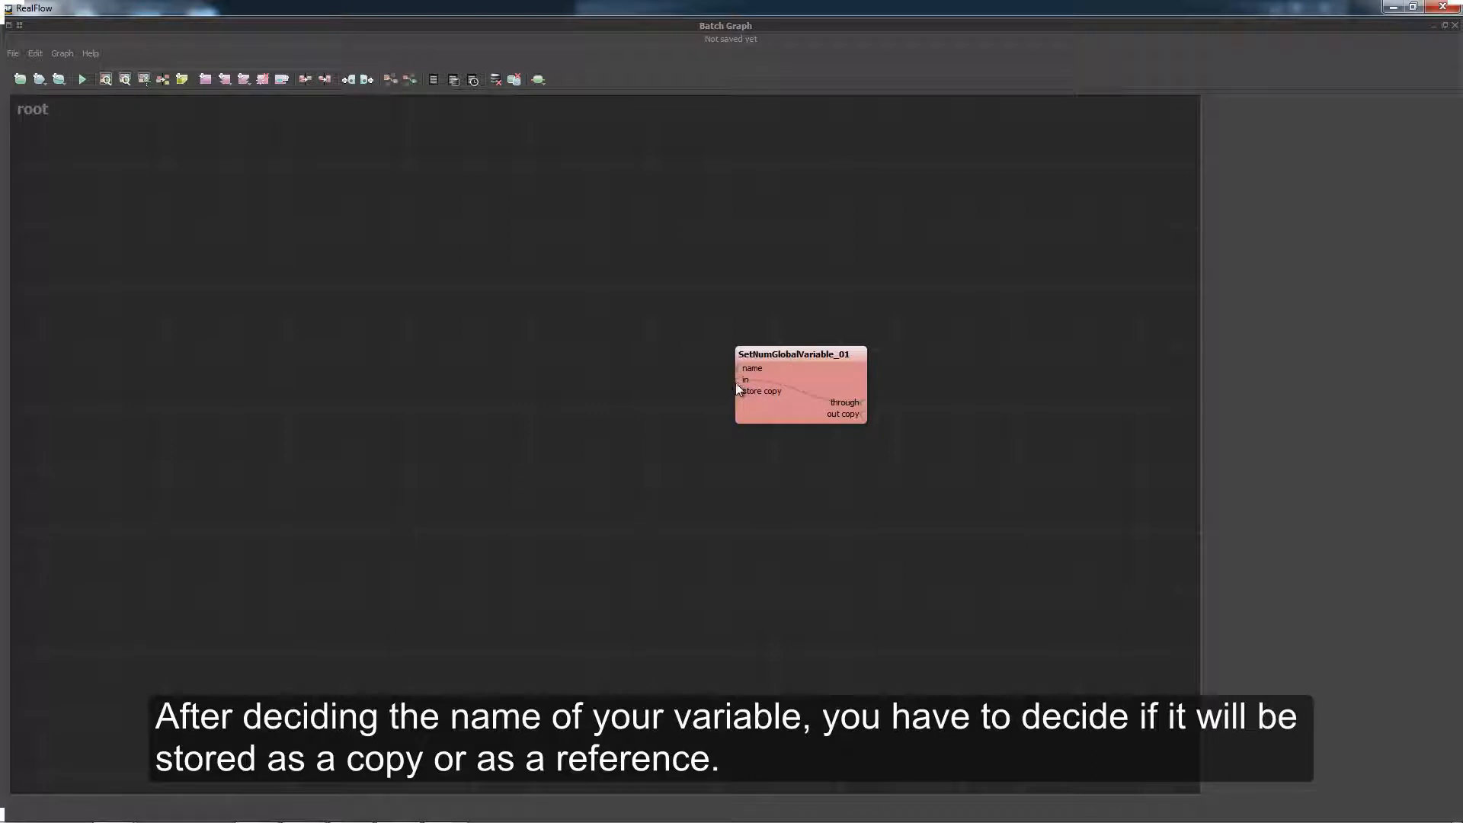
# Step: Switch the SetNumGlobalVariable node's store copy option to No and back to Yes
pyautogui.click(780, 384)
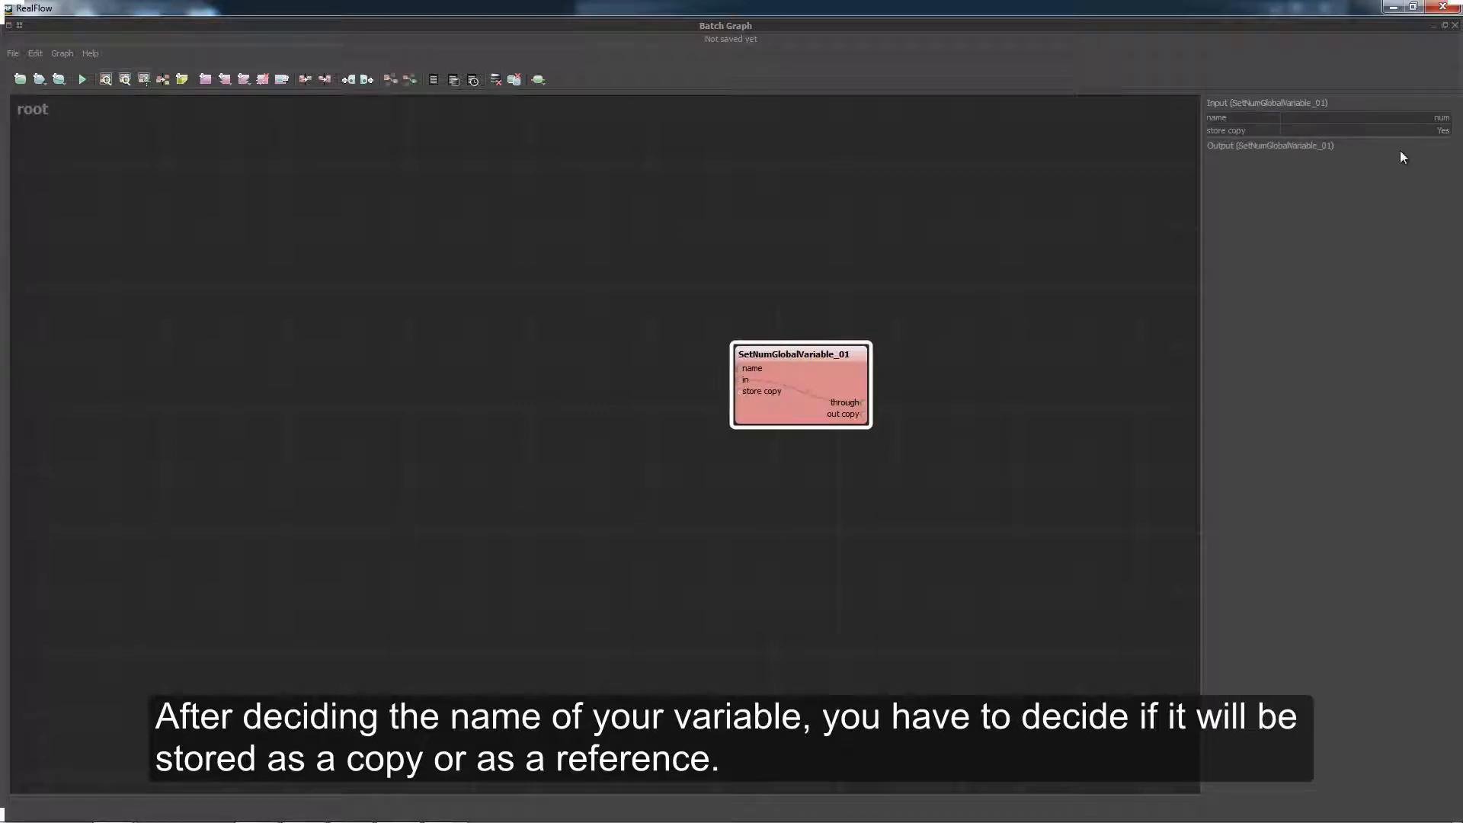
pyautogui.click(1418, 131)
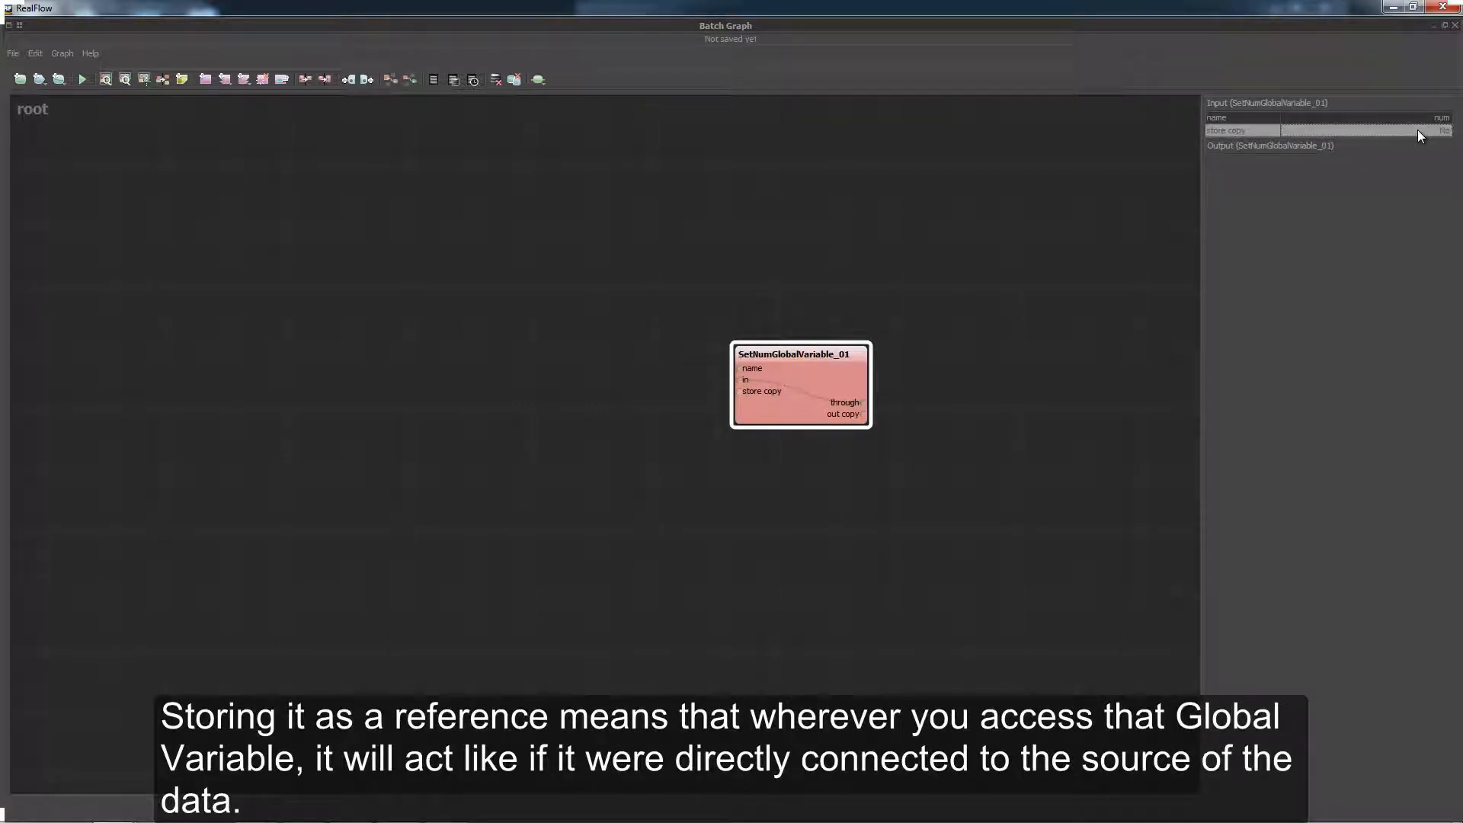
pyautogui.click(1418, 131)
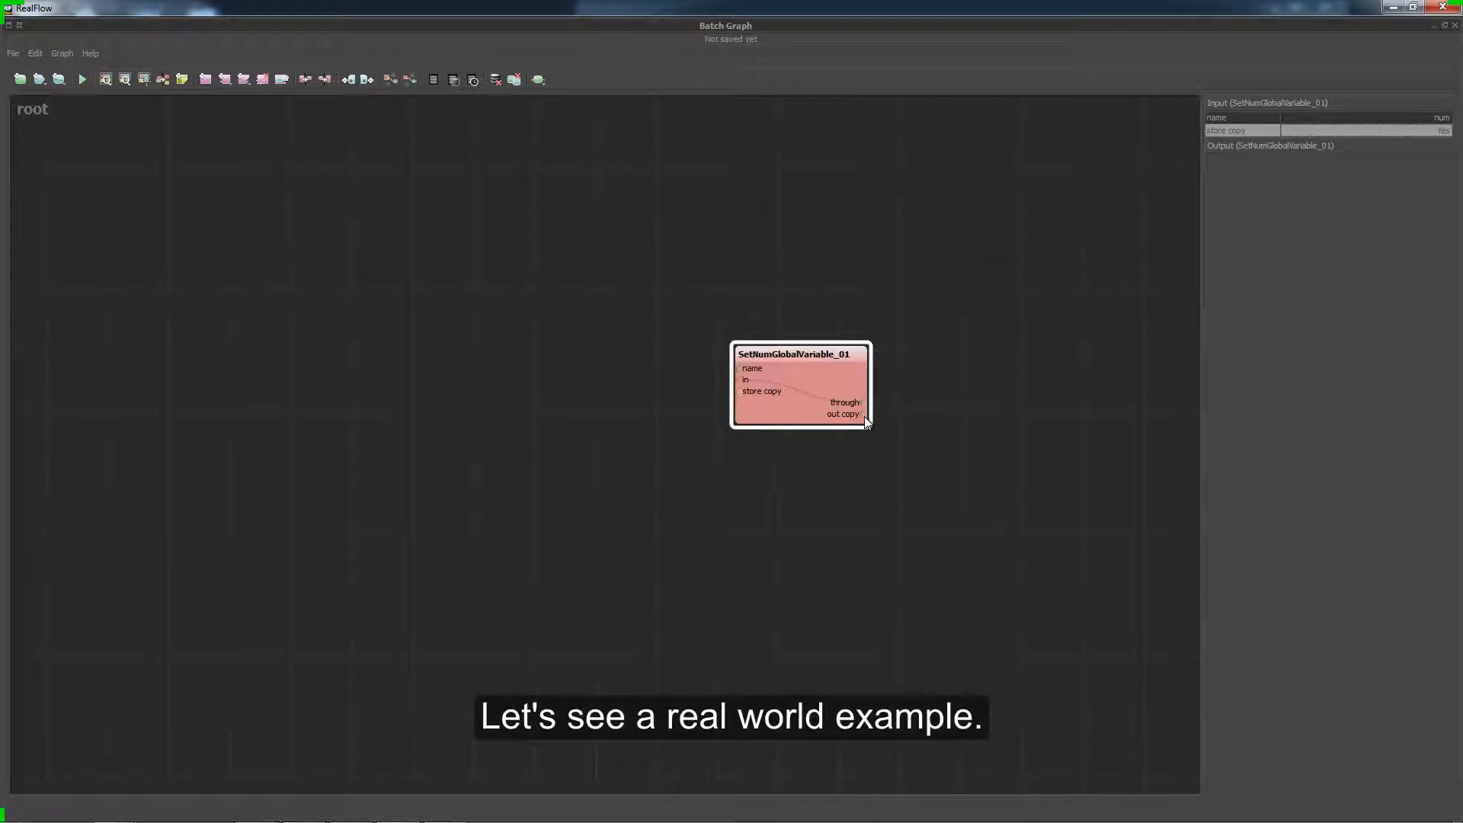
# Step: Add an ArrayNumConstant node before the SetNumGlobalVariable node and set its size to 5
pyautogui.rightClick(434, 330)
pyautogui.write('array constant num')
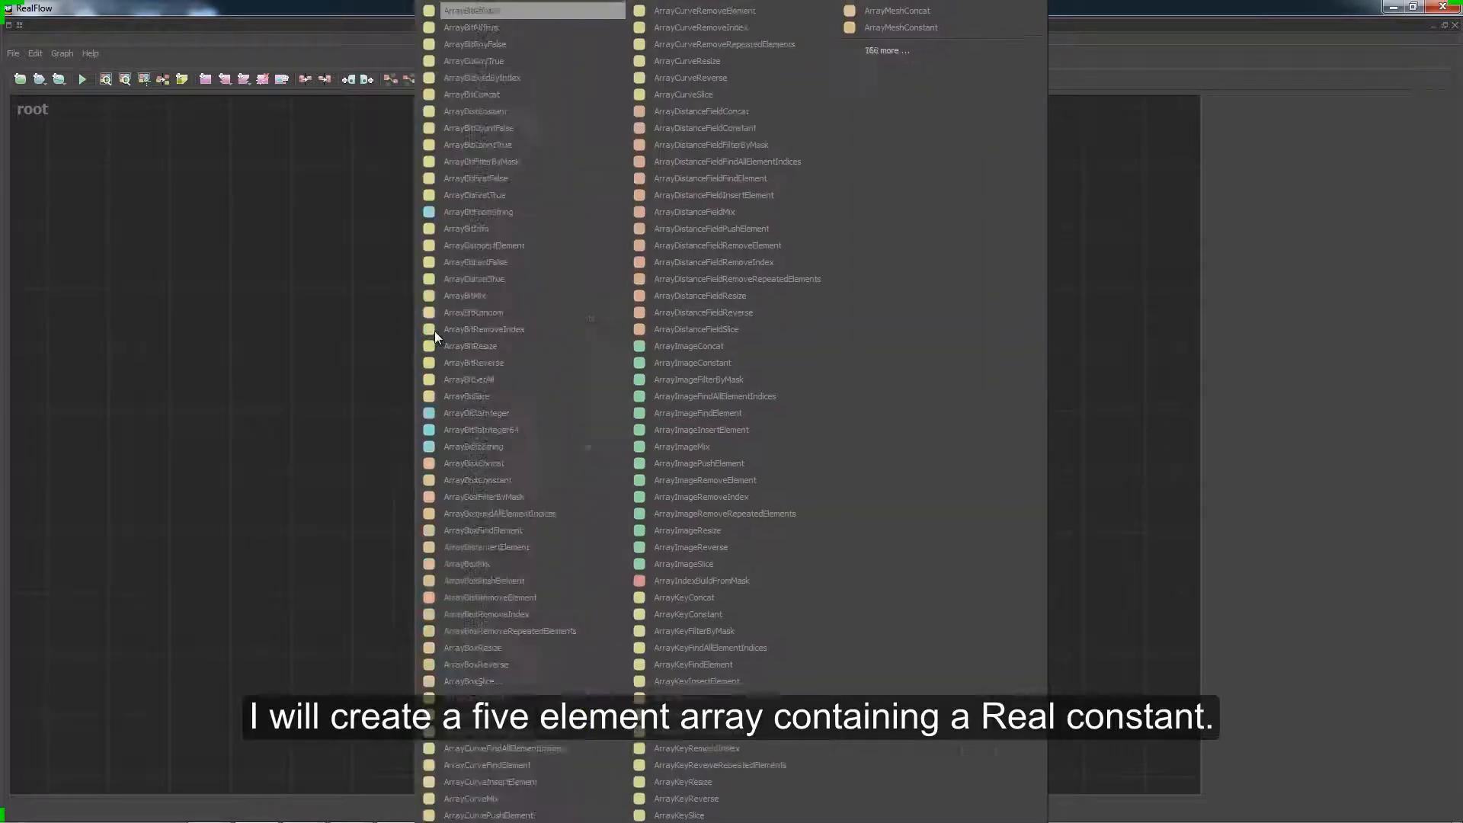
pyautogui.press('Return')
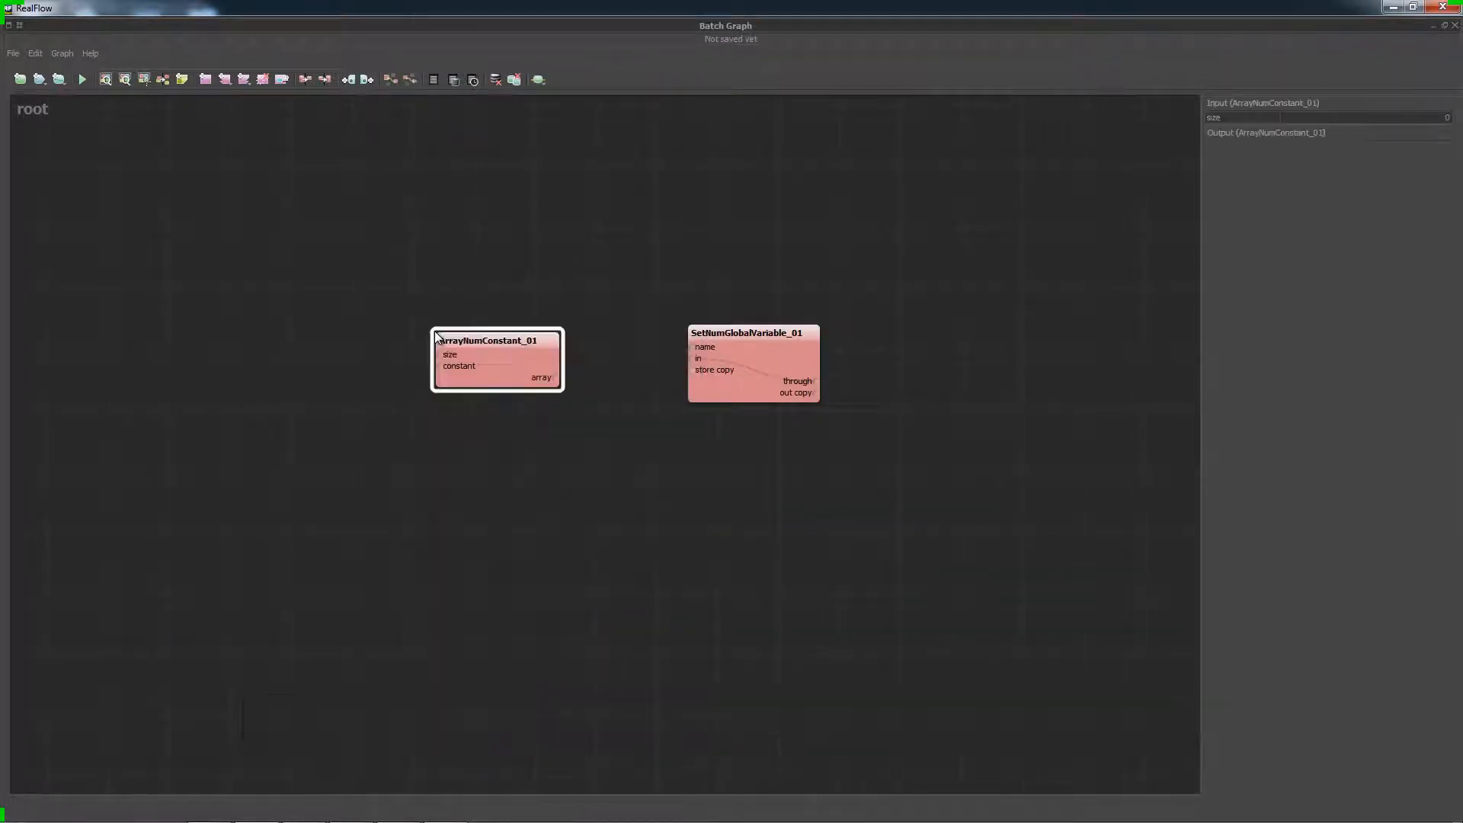
pyautogui.click(1410, 119)
pyautogui.write('5')
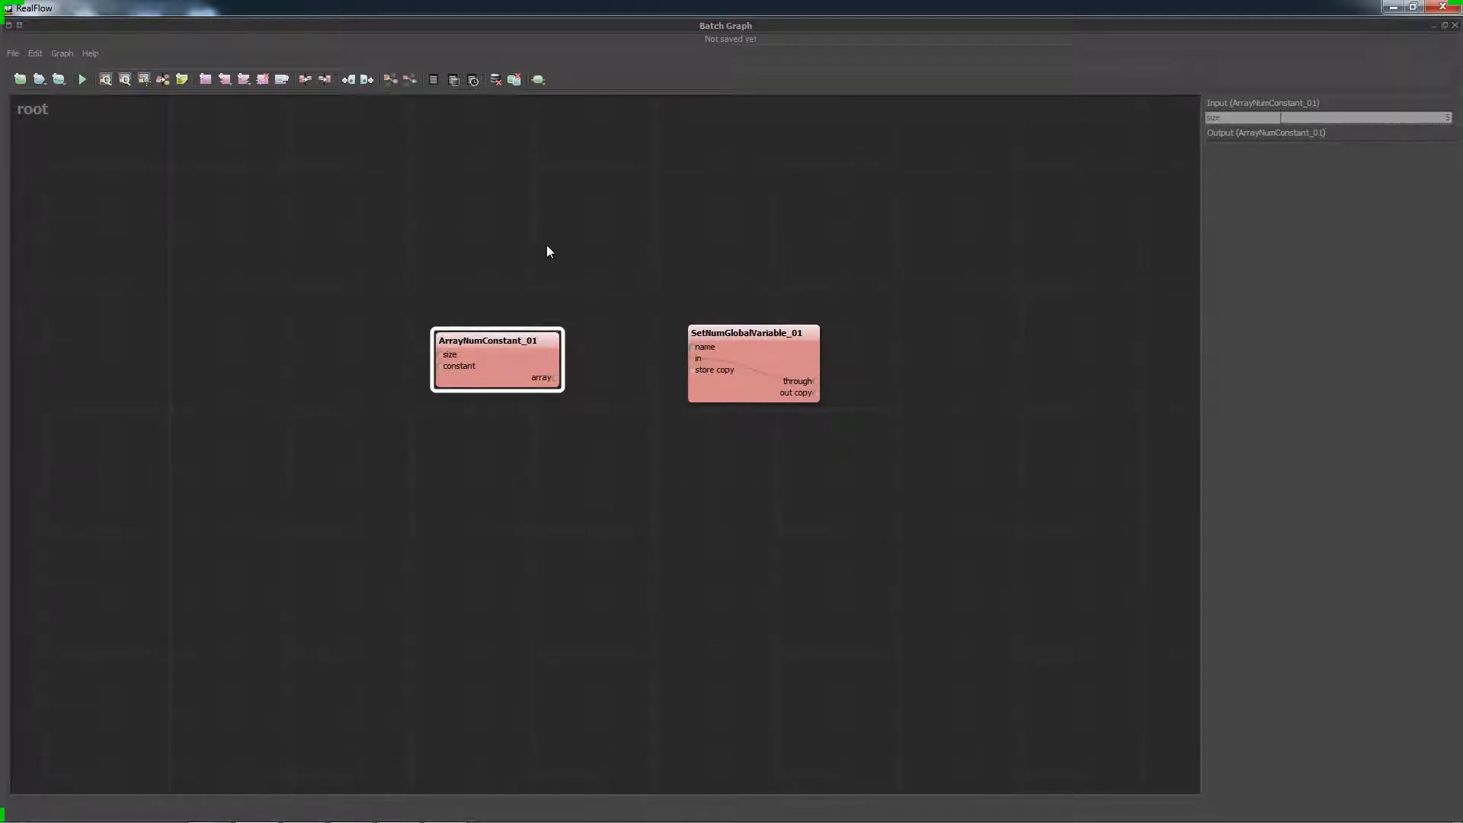
# Step: Add a Real node before the ArrayNumConstant node and set its in value to 2.5
pyautogui.click(304, 331)
pyautogui.rightClick(304, 331)
pyautogui.write('real')
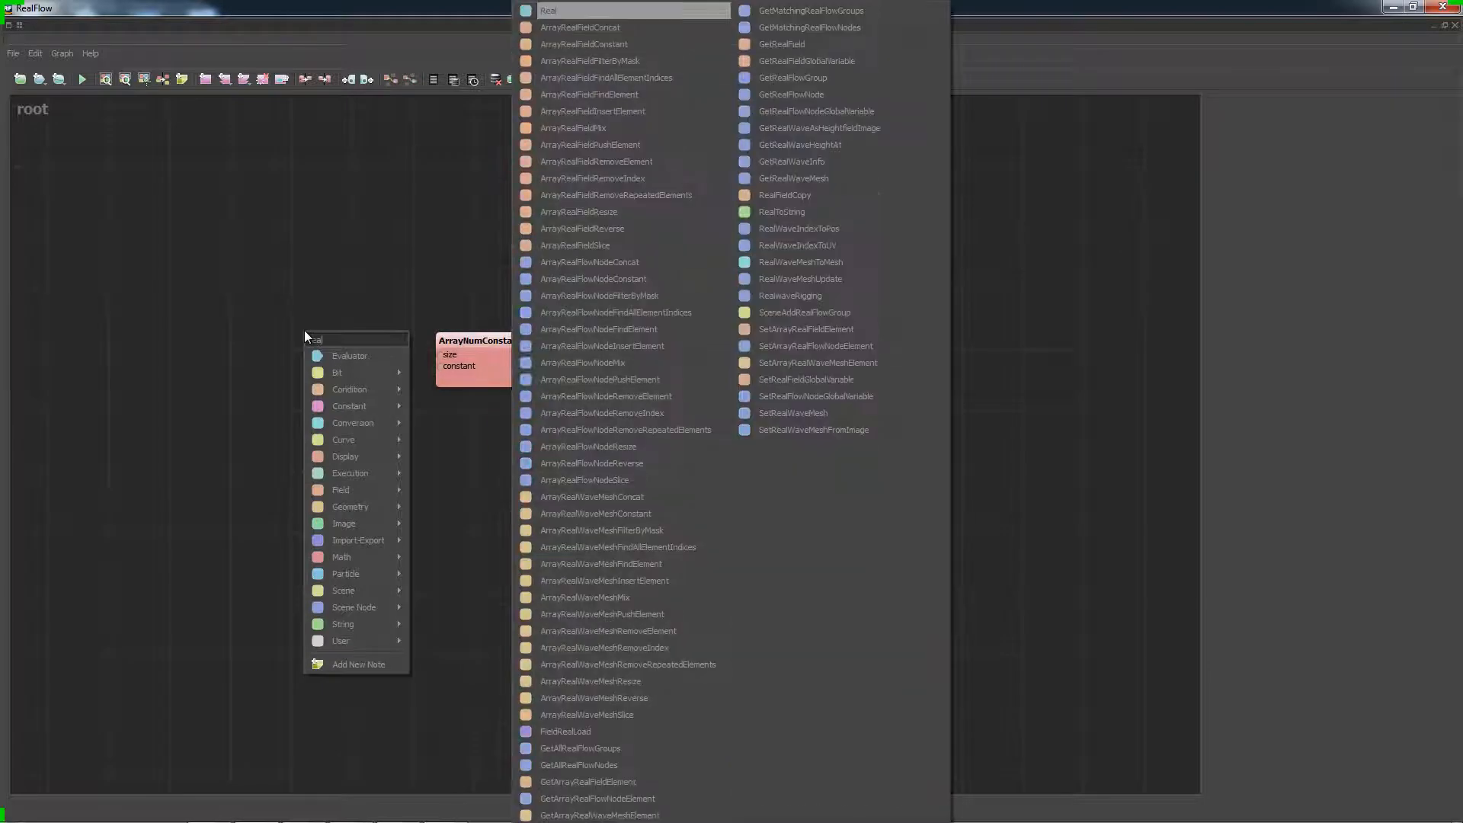
pyautogui.press('Return')
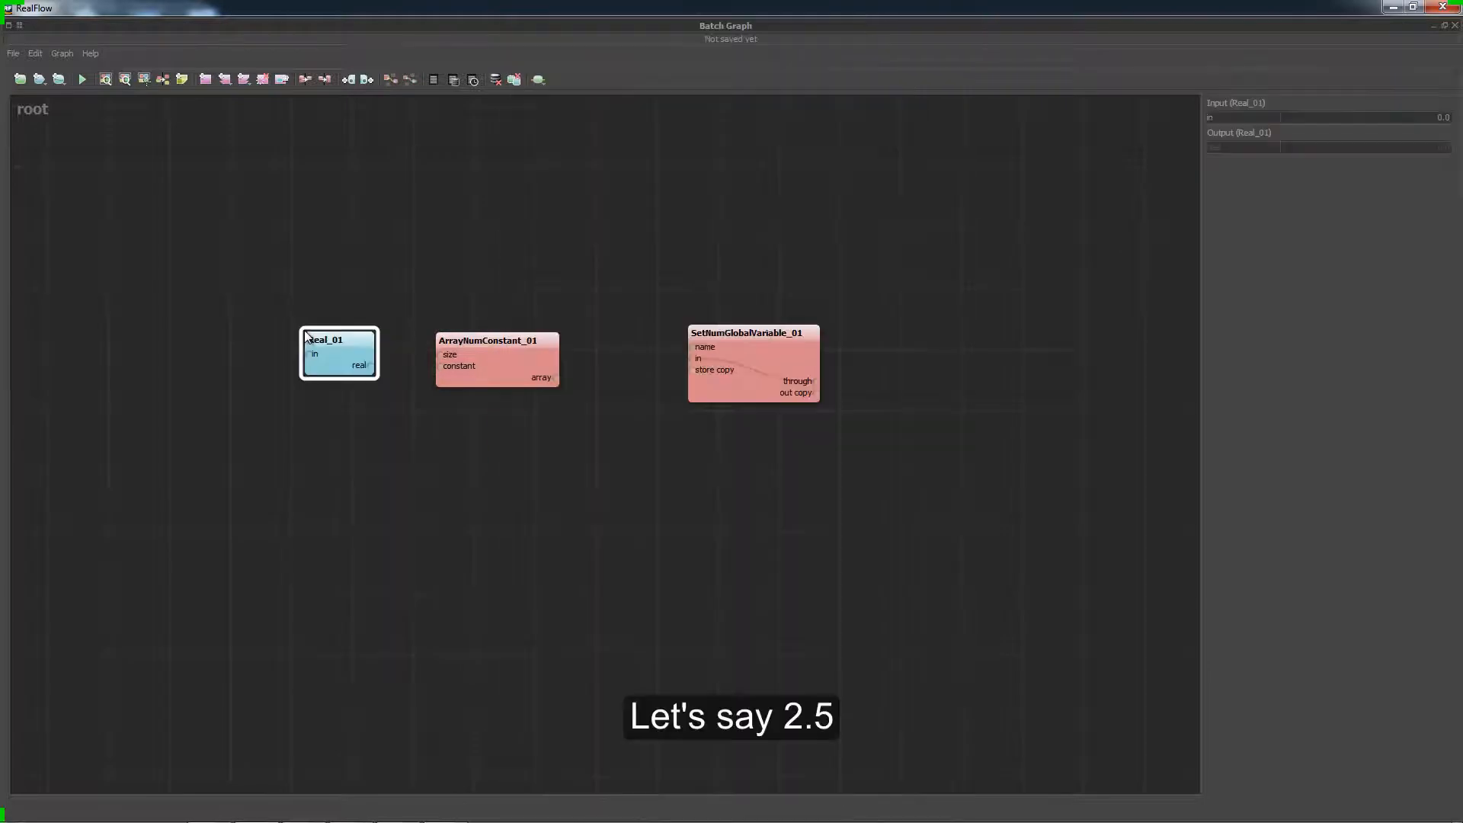
pyautogui.click(1366, 119)
pyautogui.write('2')
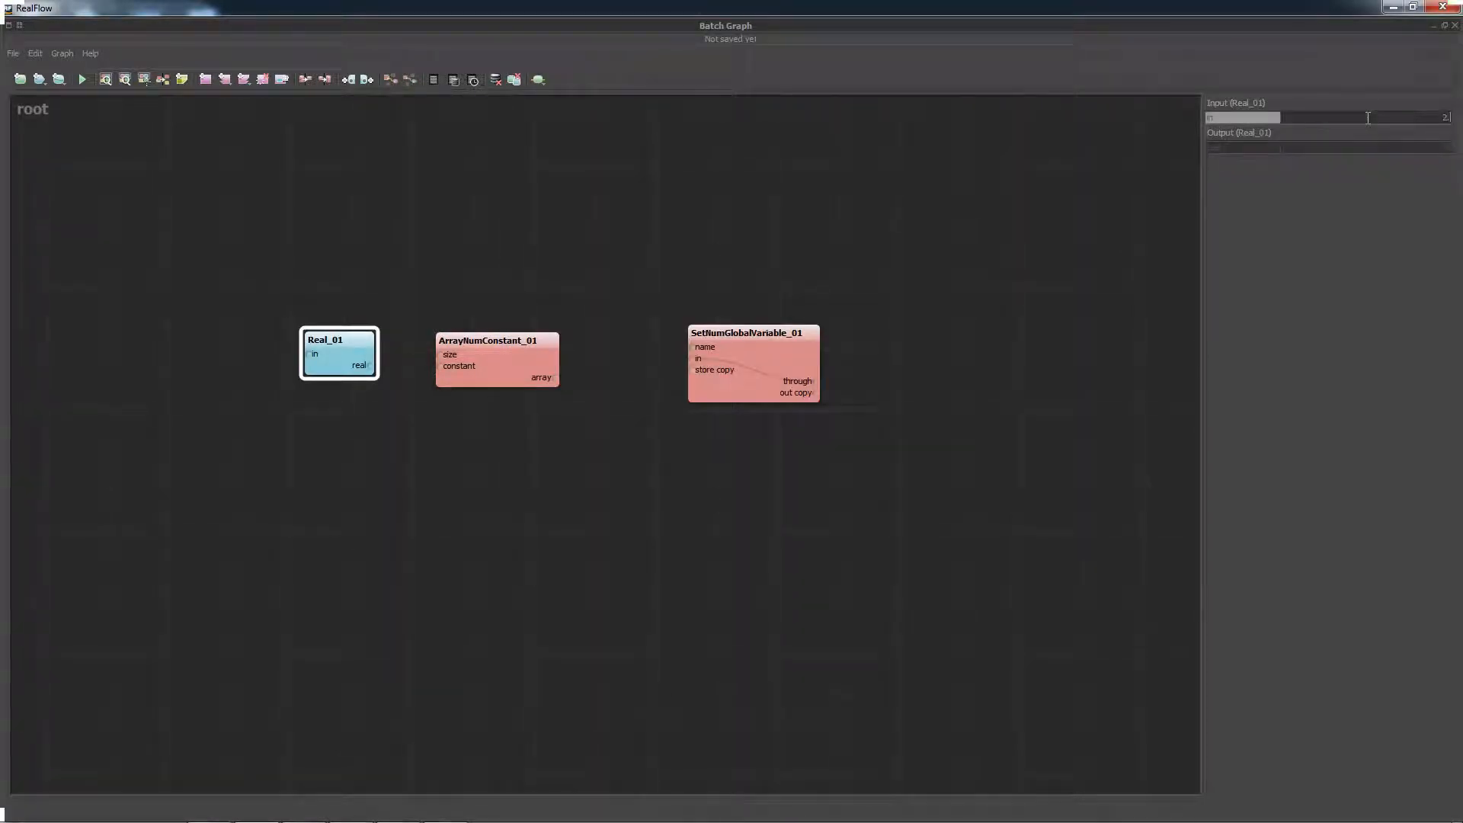
pyautogui.write('.5')
pyautogui.press('Return')
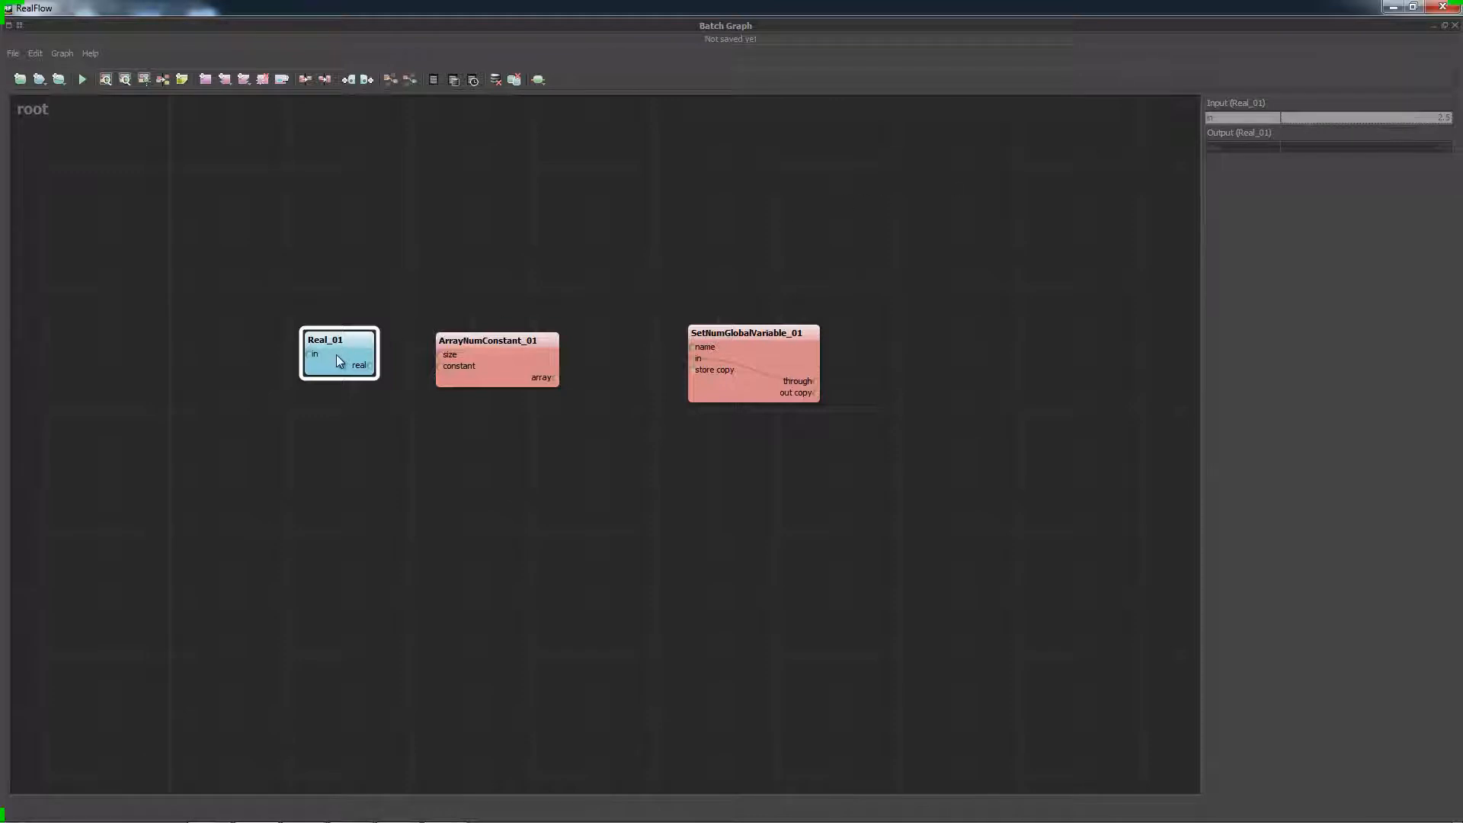
# Step: Connect Real to ArrayNumConstant's constant and its array to SetNumGlobalVariable's in, and set store copy to No
pyautogui.moveTo(369, 365); pyautogui.dragTo(770, 346)
pyautogui.click(770, 346)
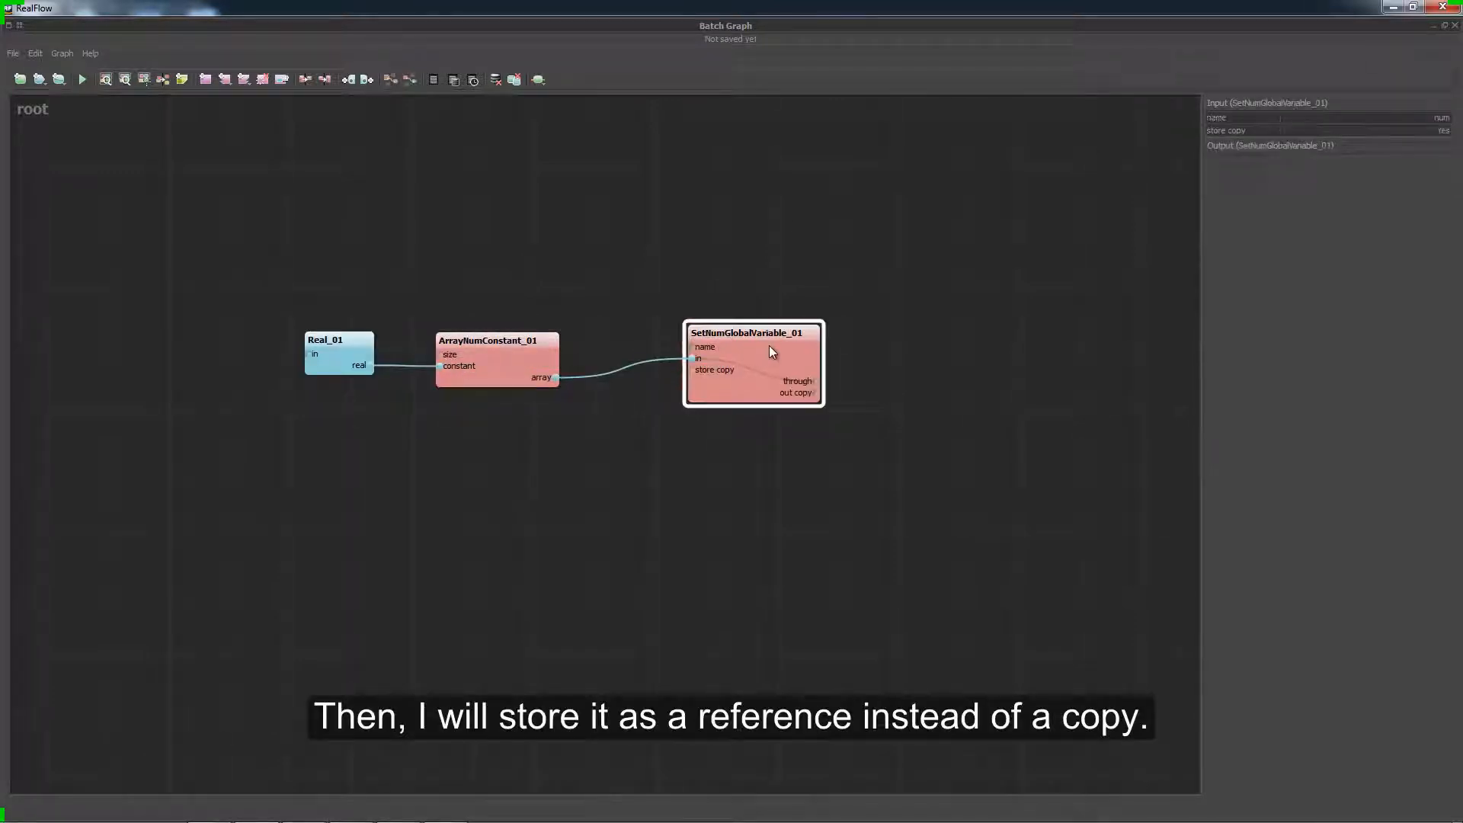
pyautogui.click(1437, 130)
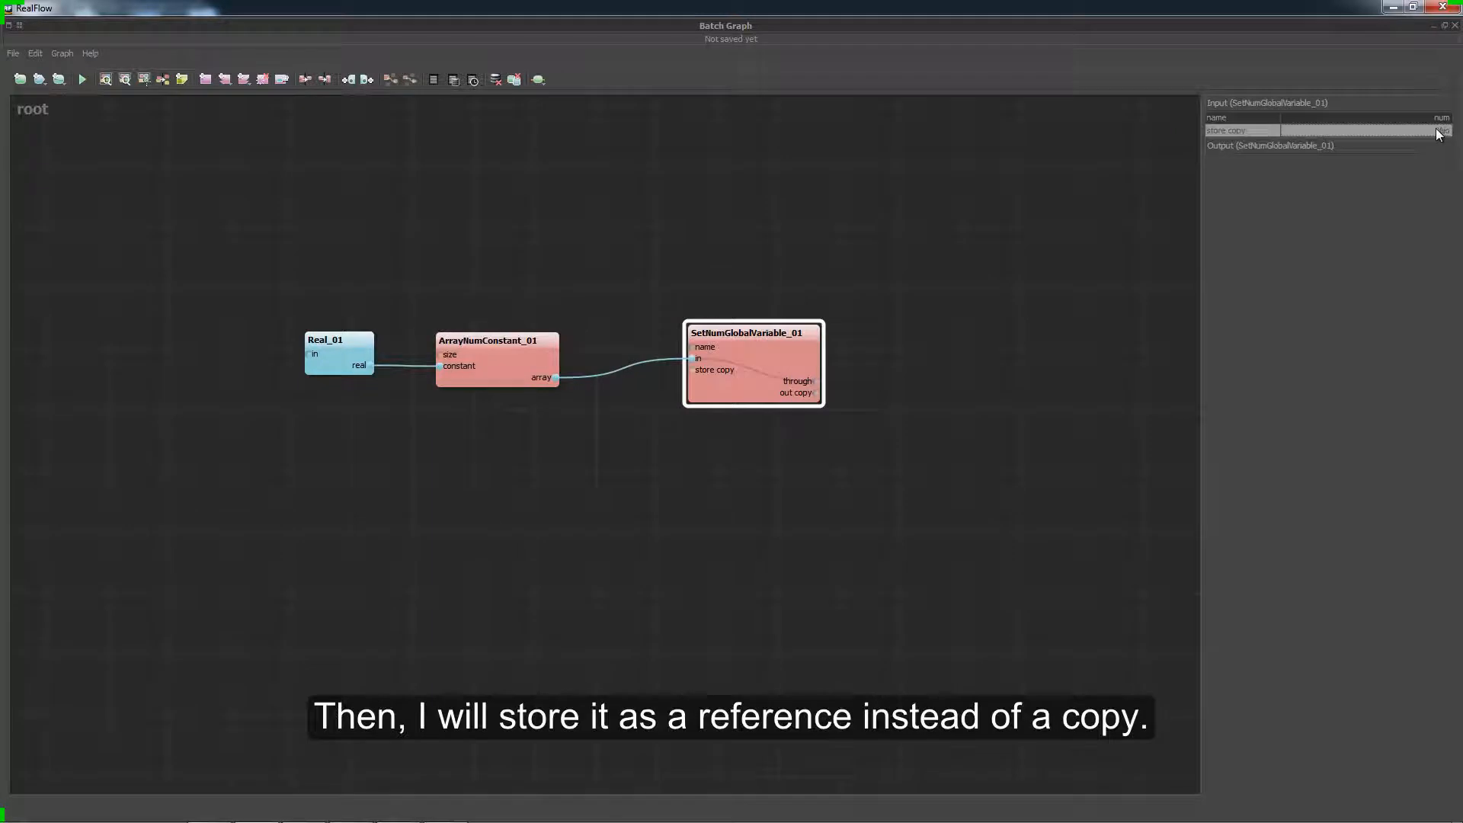
# Step: Add an Evaluator node, connect SetNumGlobalVariable's through output to it, and execute the graph
pyautogui.click(842, 374)
pyautogui.rightClick(845, 374)
pyautogui.press('Escape')
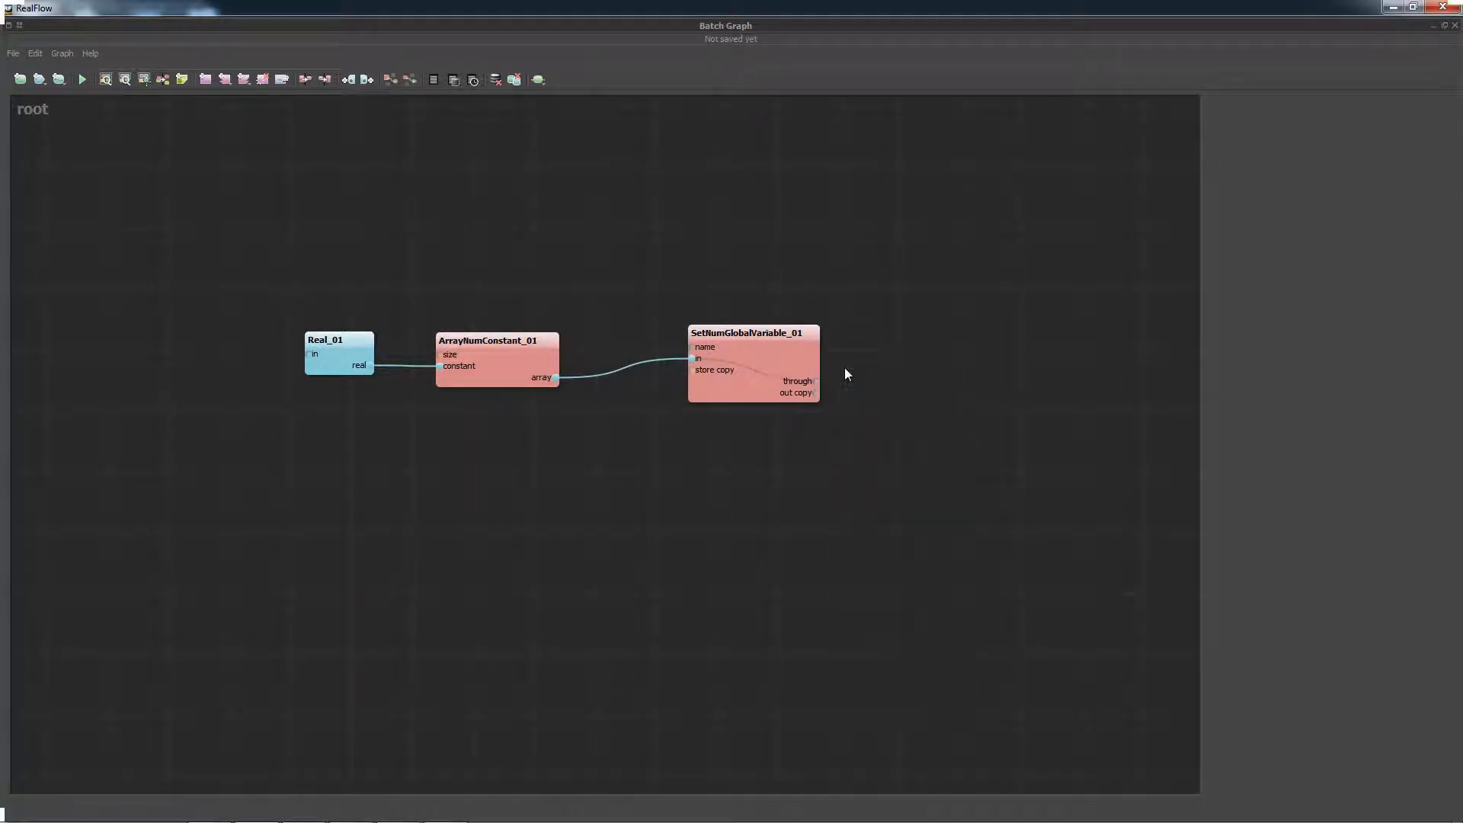
pyautogui.moveTo(815, 381); pyautogui.dragTo(854, 392)
pyautogui.click(81, 79)
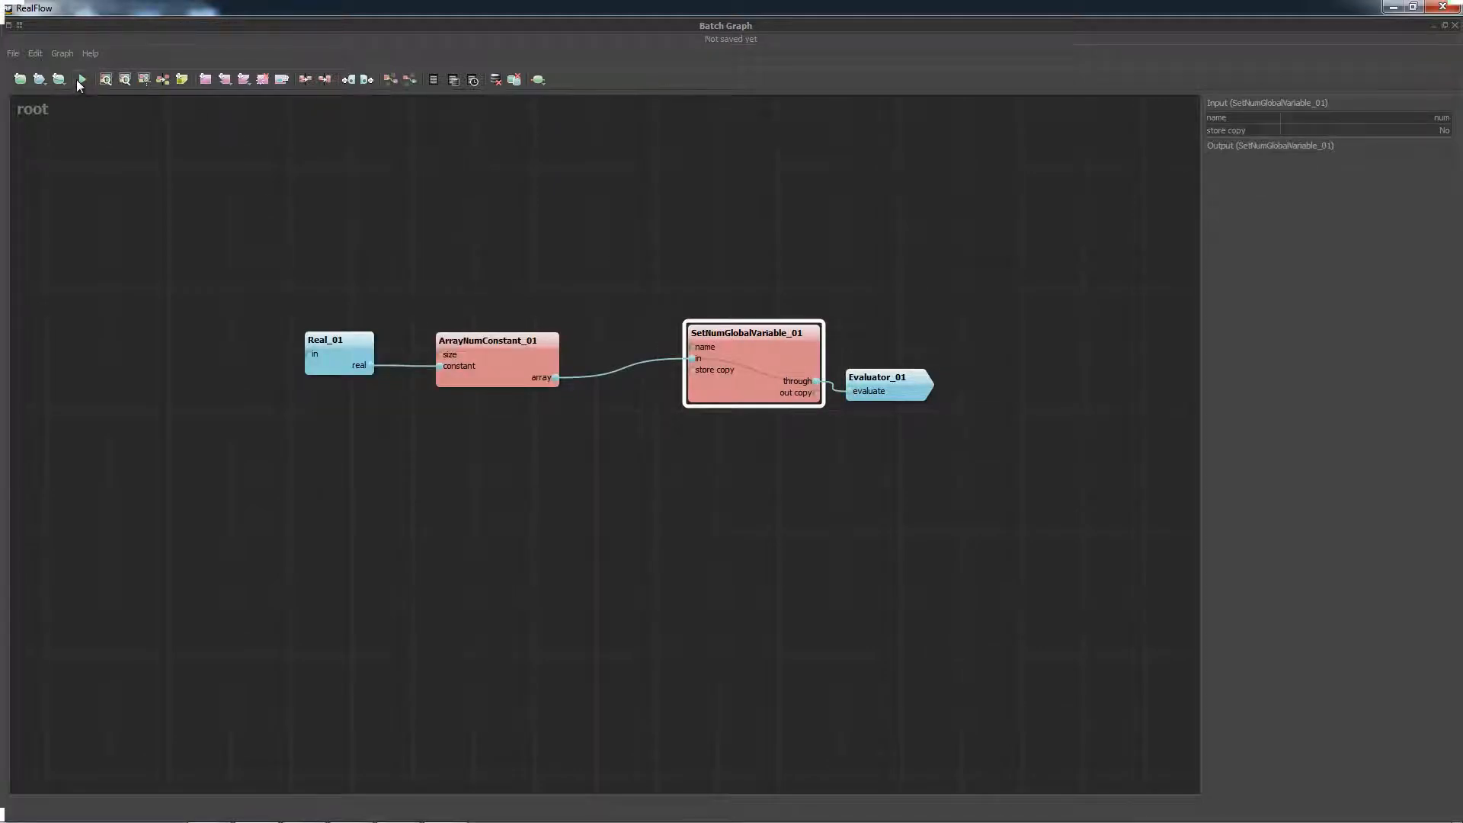
# Step: Open a second, empty Batch Graph window from the main RealFlow window and maximize it
pyautogui.click(1394, 9)
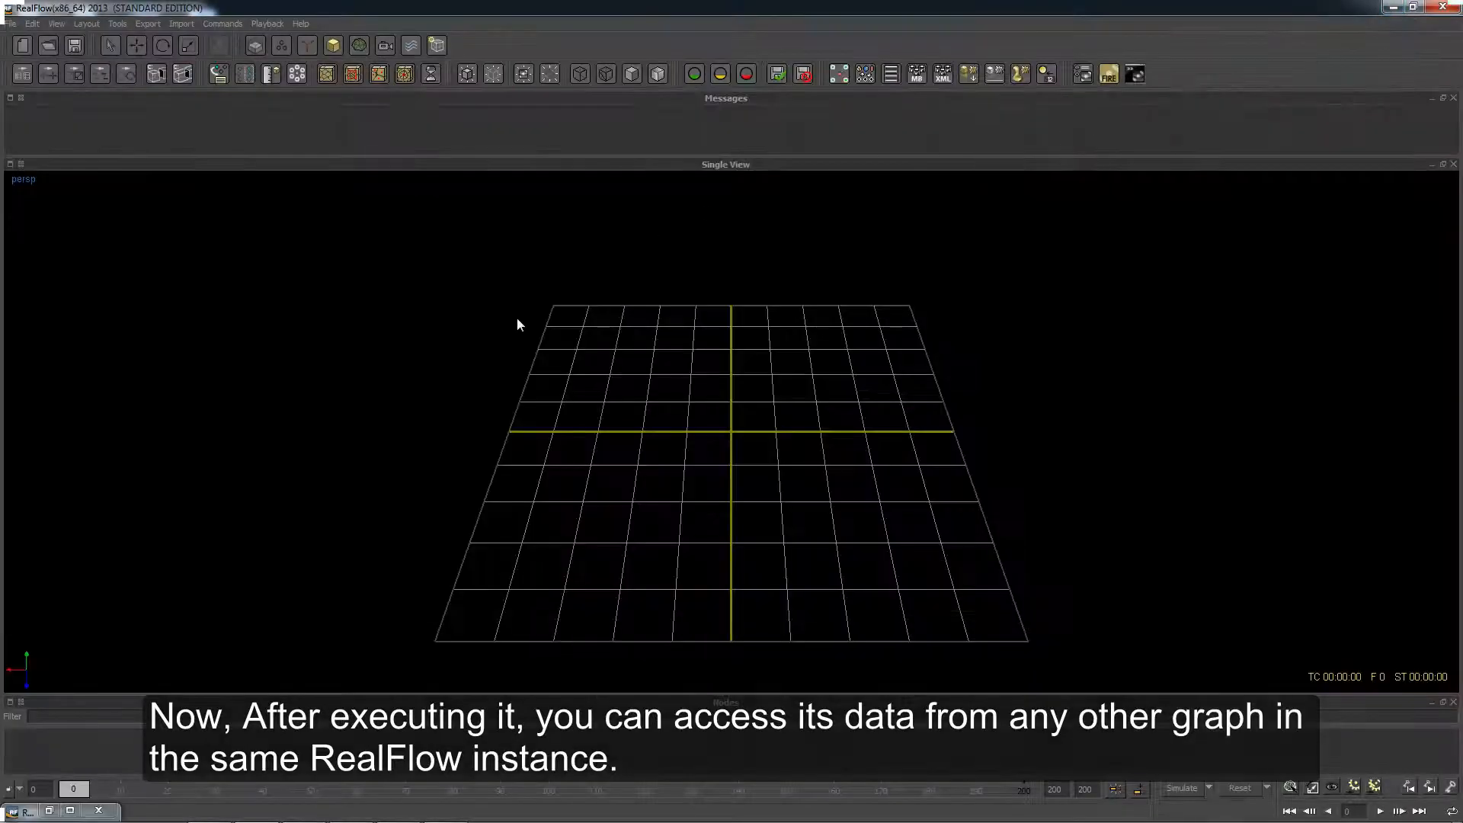
pyautogui.click(85, 23)
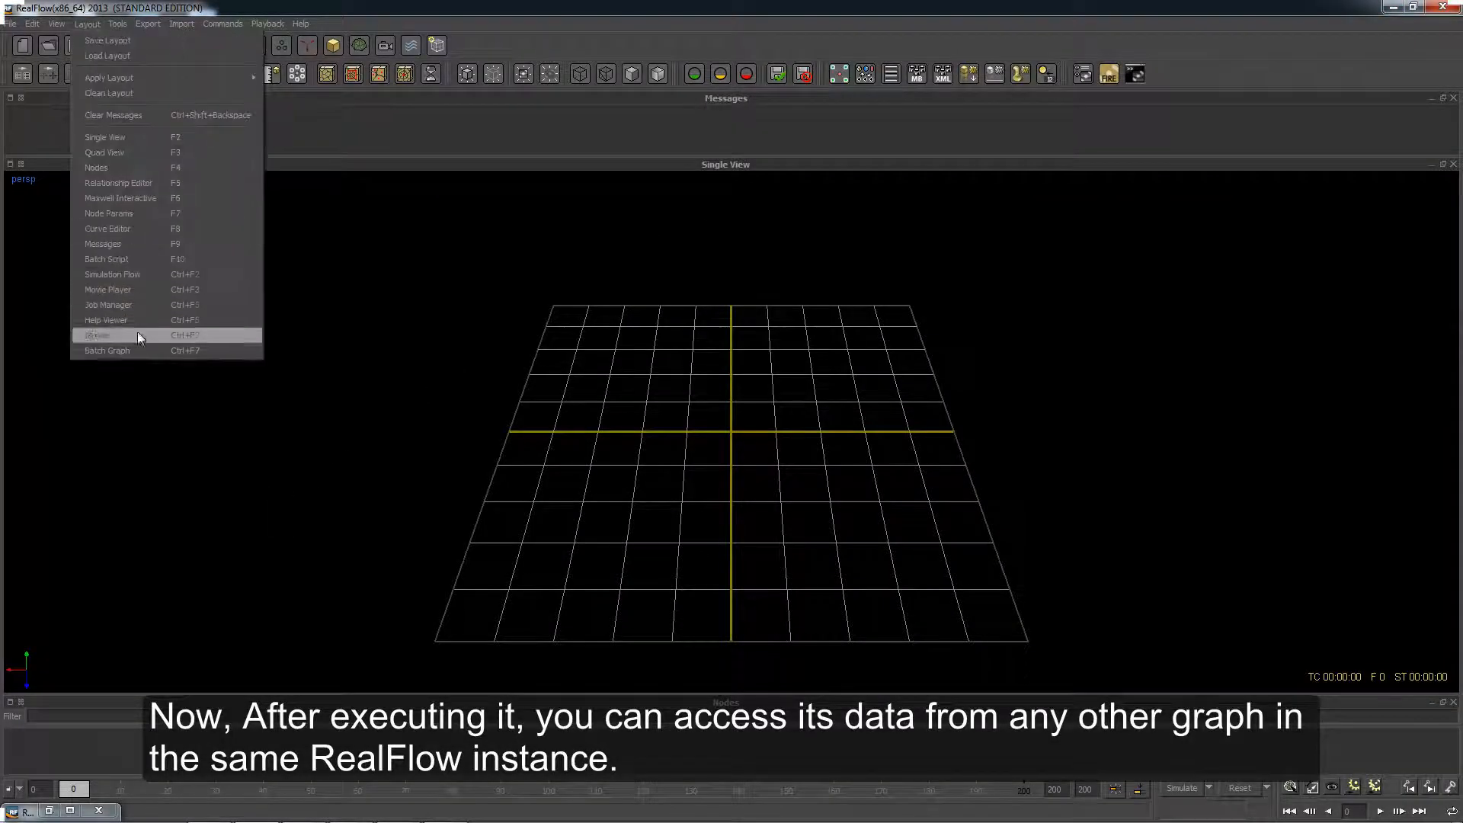
pyautogui.click(131, 346)
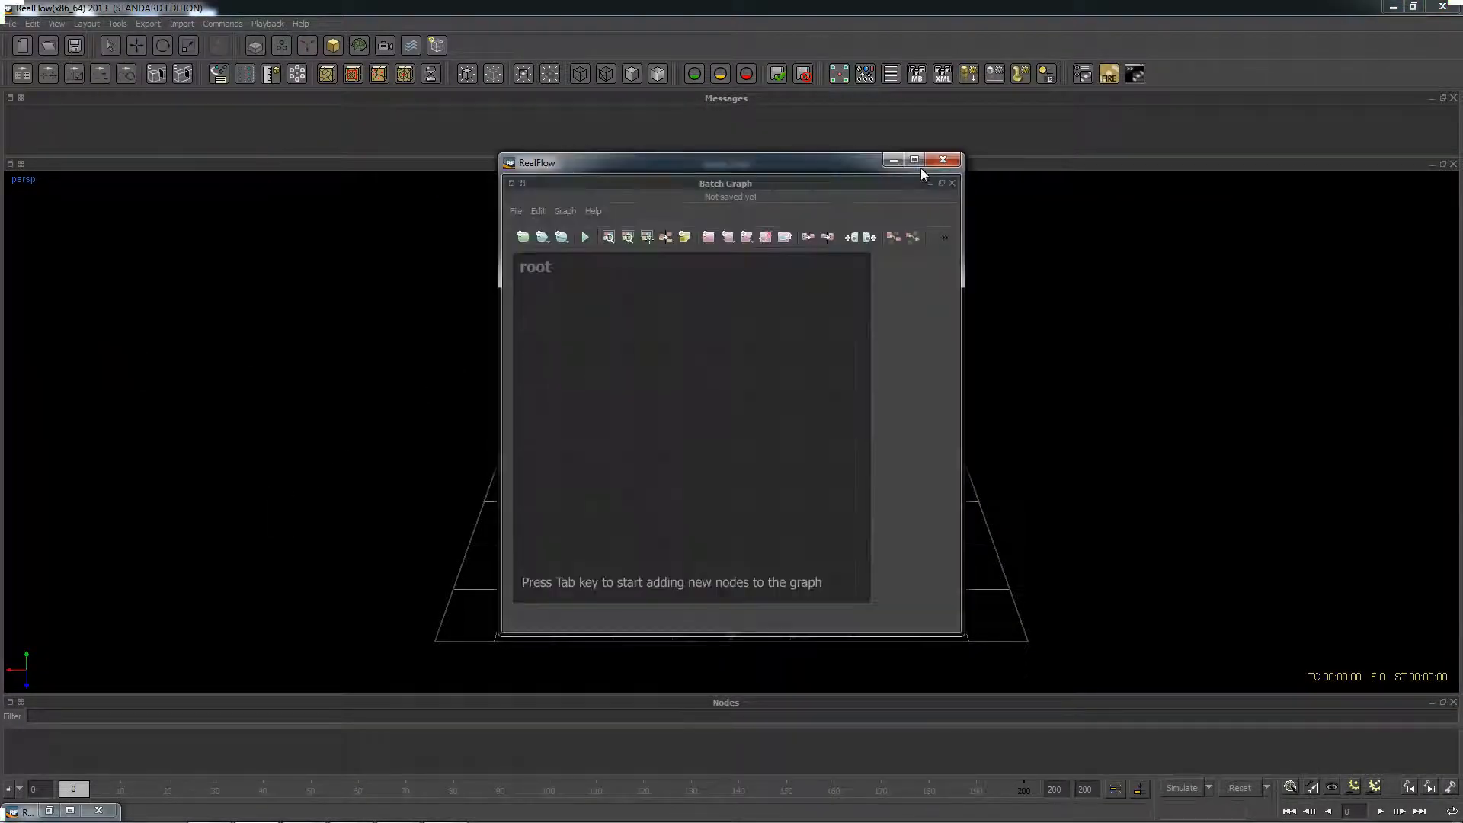
pyautogui.click(915, 165)
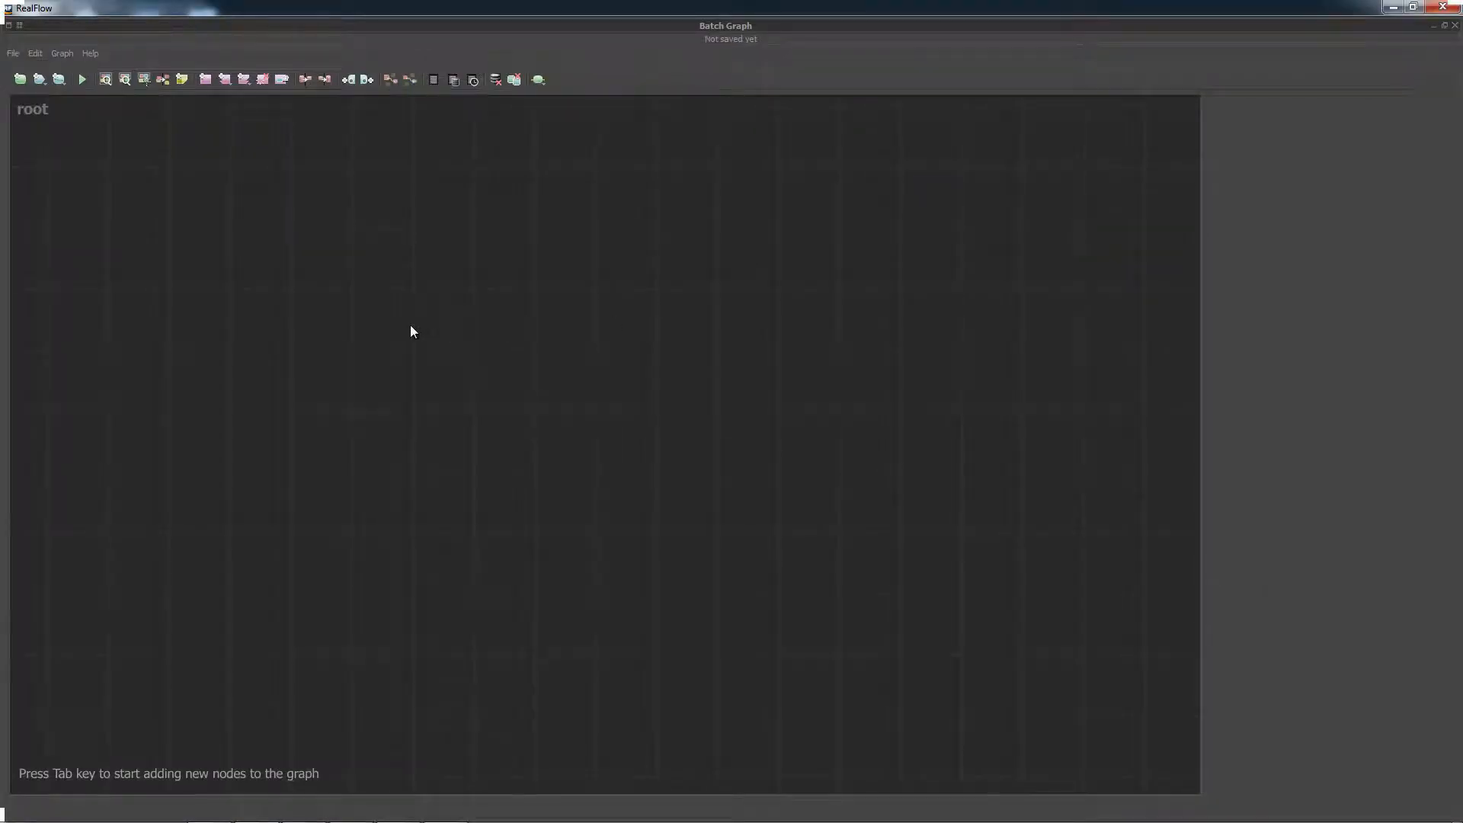
# Step: Add a GetNumGlobalVariable node to the empty graph and set its name to num
pyautogui.press('Tab')
pyautogui.write('getnumglobalvariable')
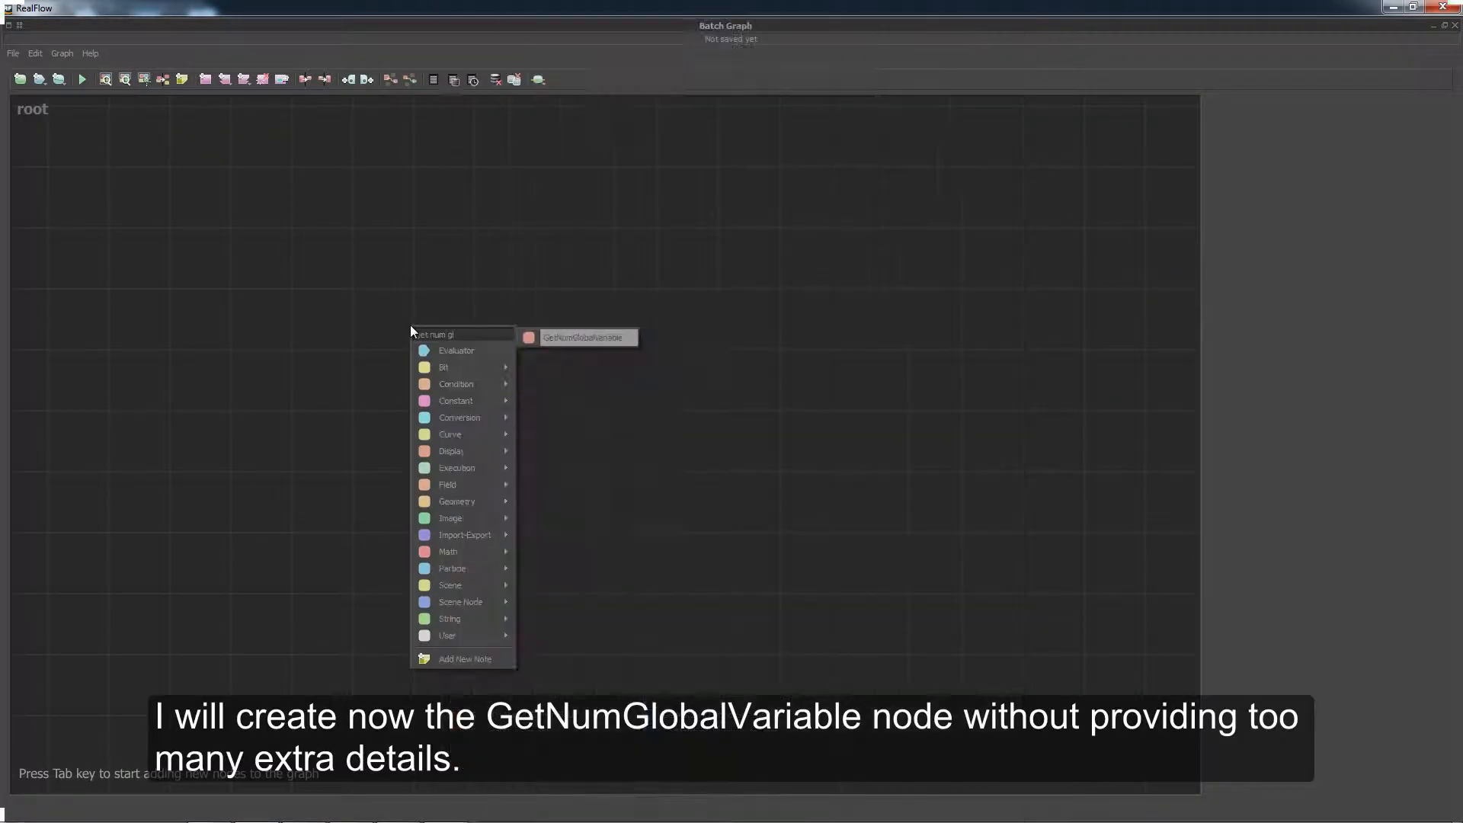
pyautogui.press('Return')
pyautogui.click(1354, 113)
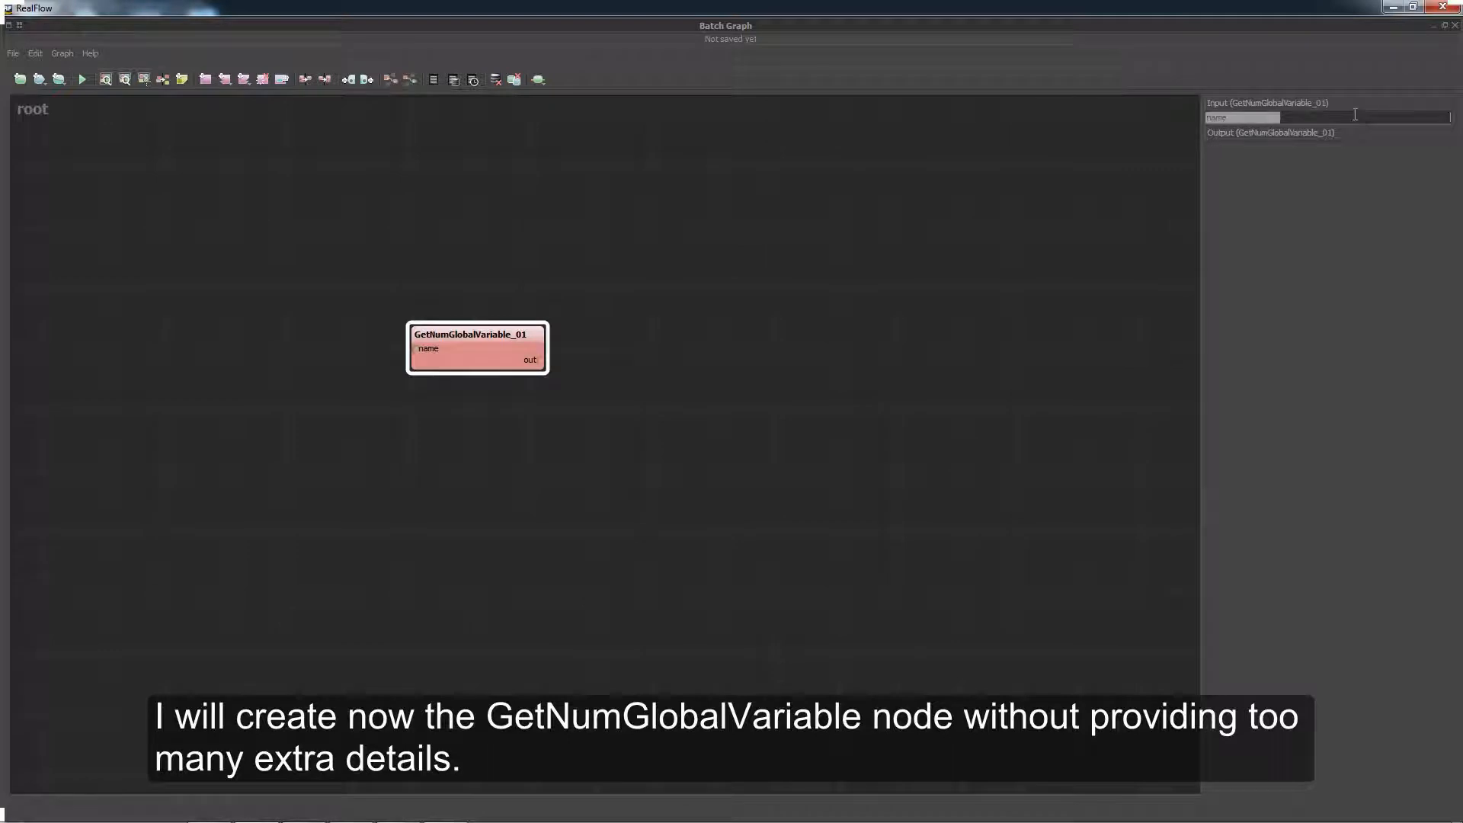
pyautogui.write('num')
pyautogui.press('Return')
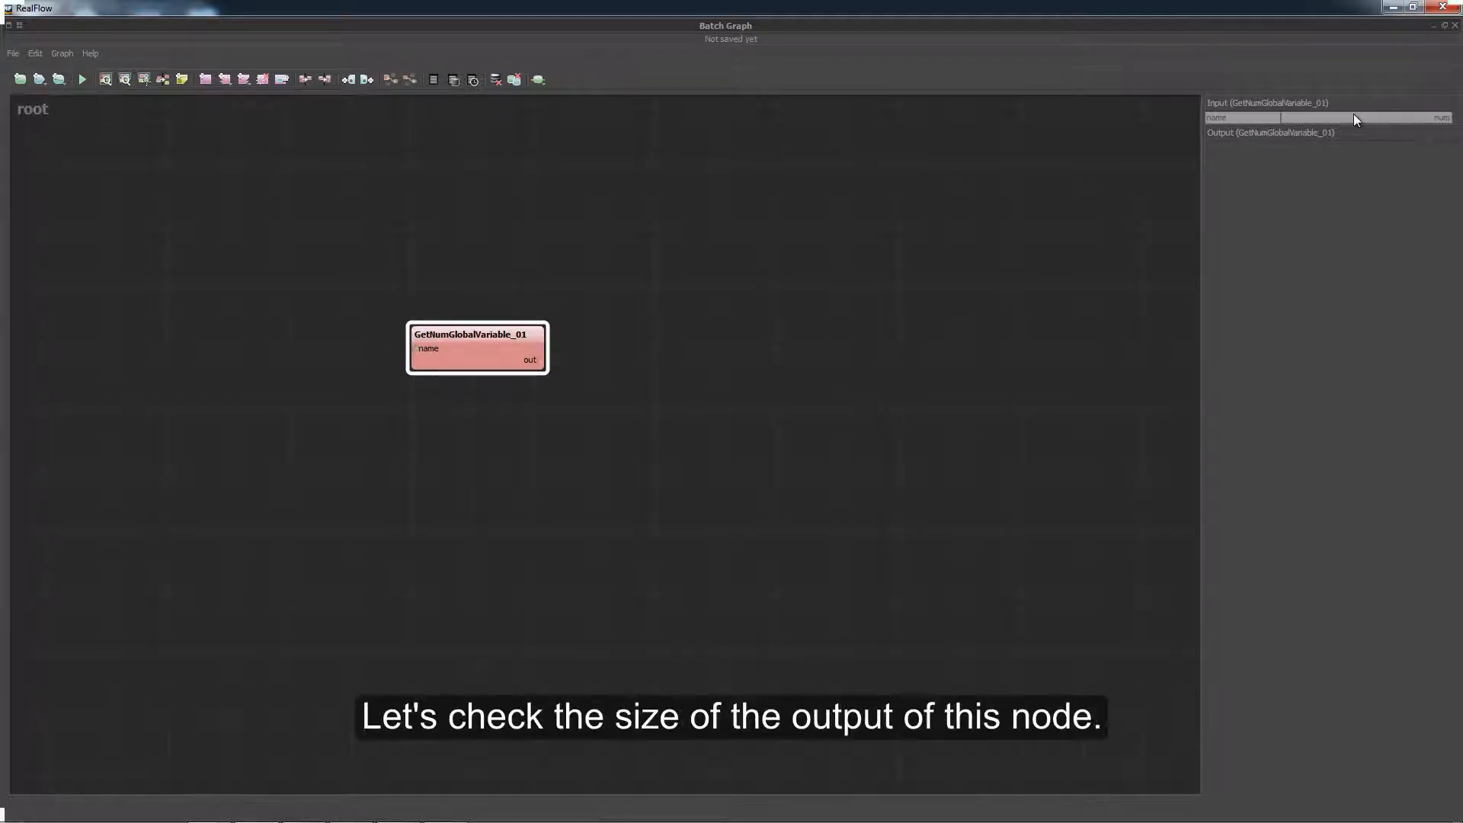
# Step: Add an ArraySize node after GetNumGlobalVariable and connect the out output to its array input
pyautogui.click(704, 345)
pyautogui.rightClick(704, 345)
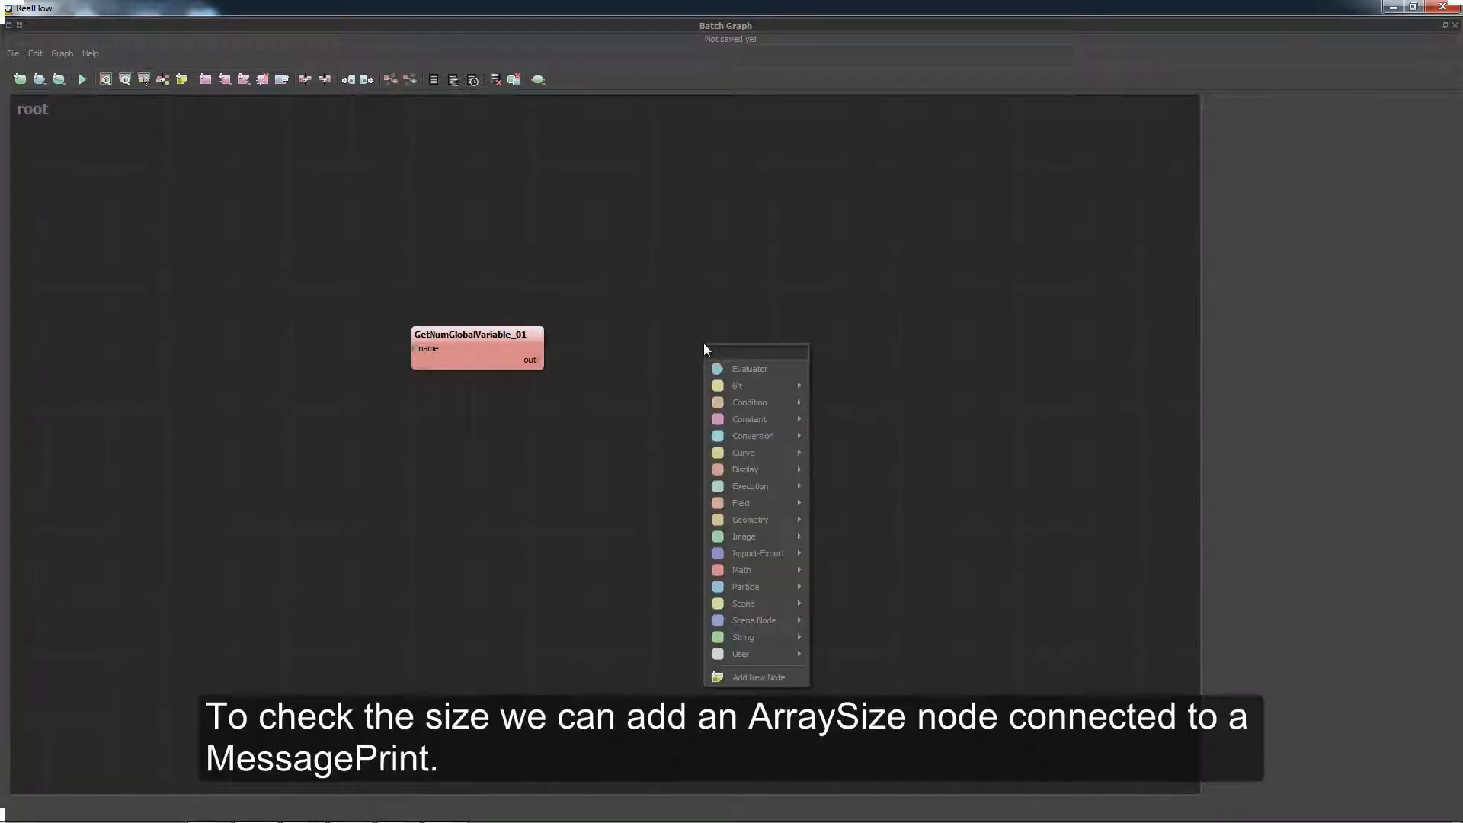
pyautogui.write('arraysize')
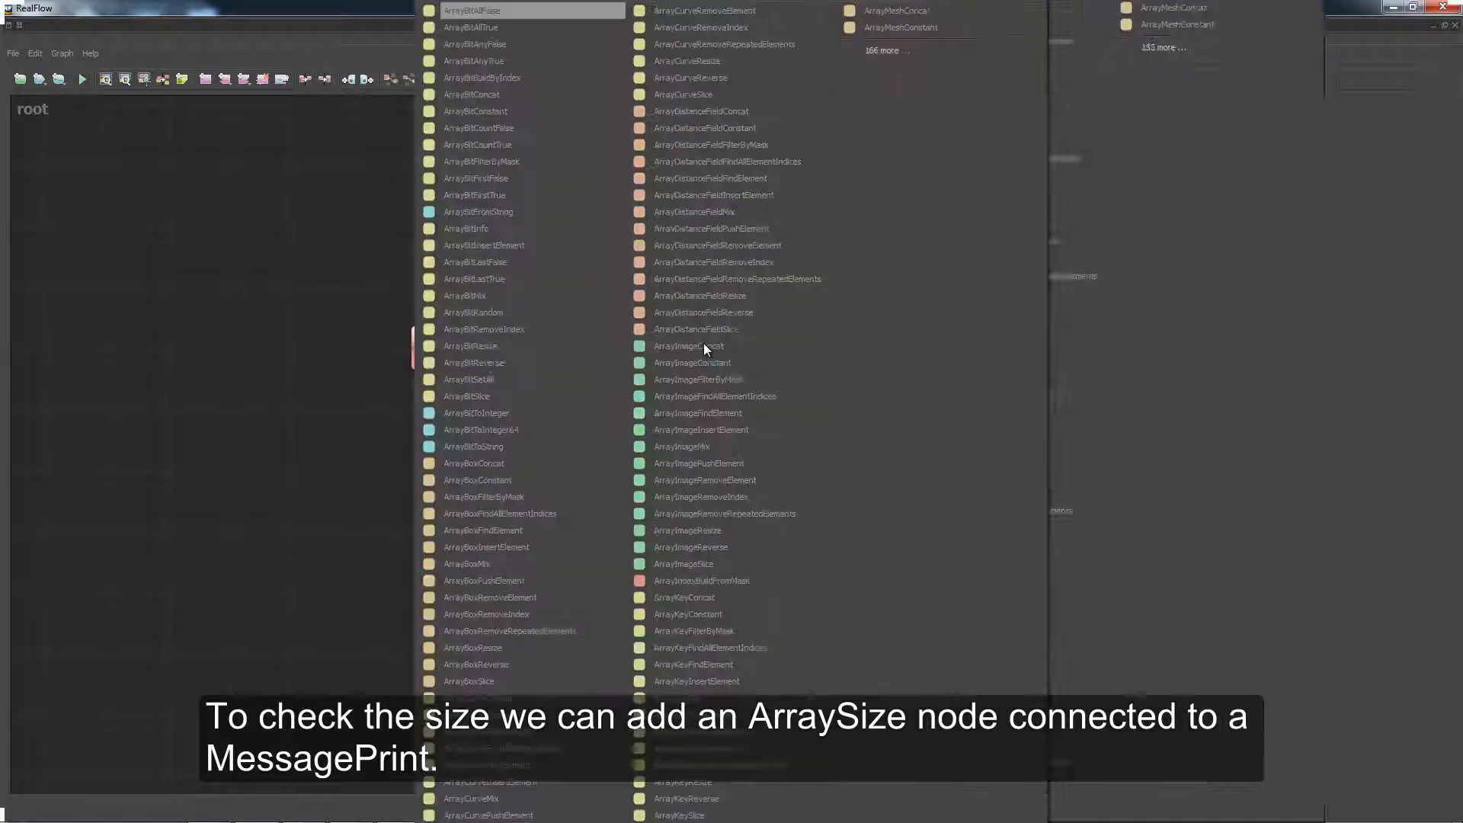
pyautogui.press('Return')
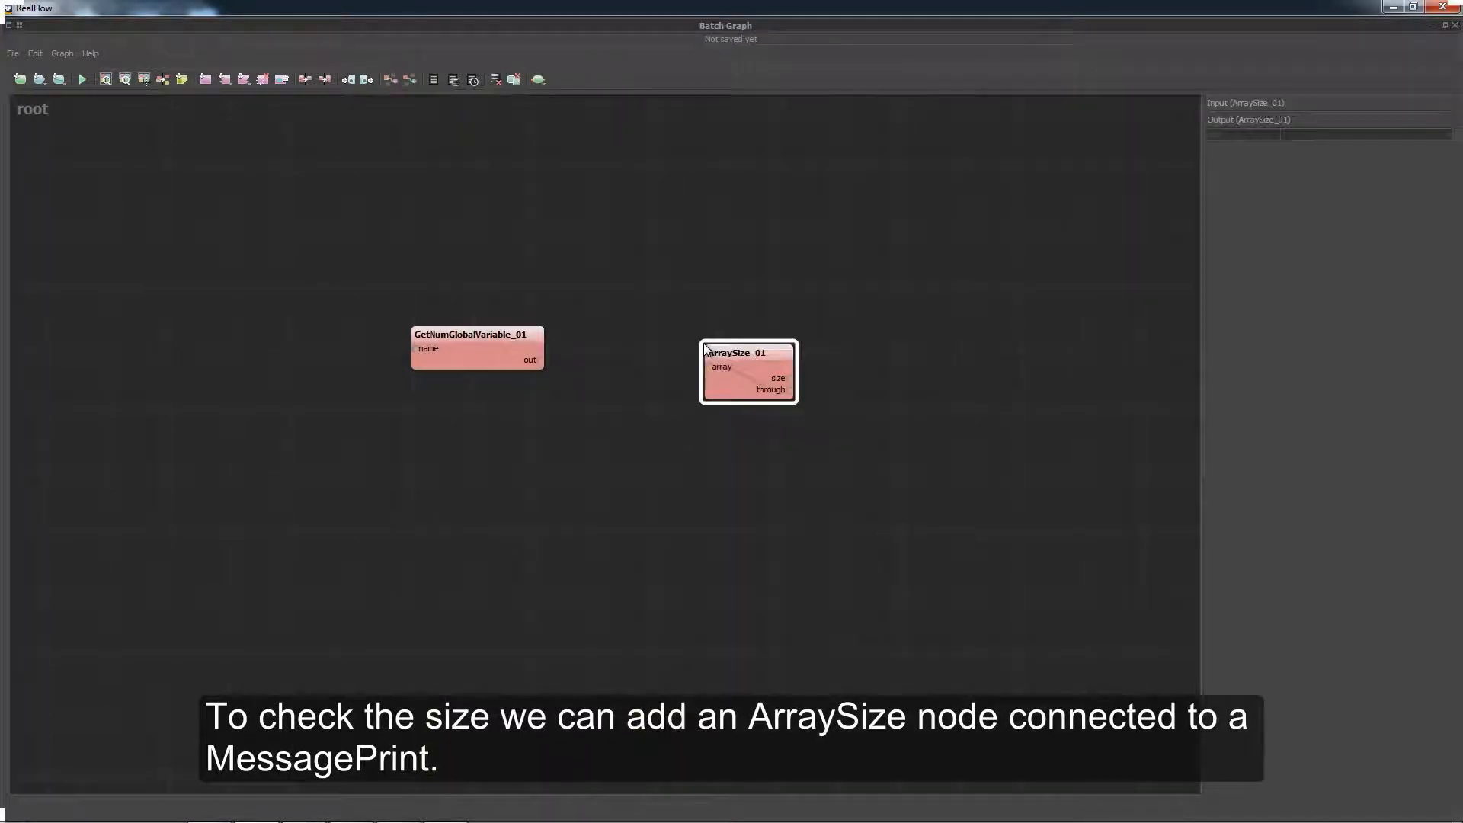
pyautogui.moveTo(527, 363); pyautogui.dragTo(710, 368)
# Step: Add a MessagePrint node after ArraySize and connect the size output to its value input
pyautogui.click(834, 357)
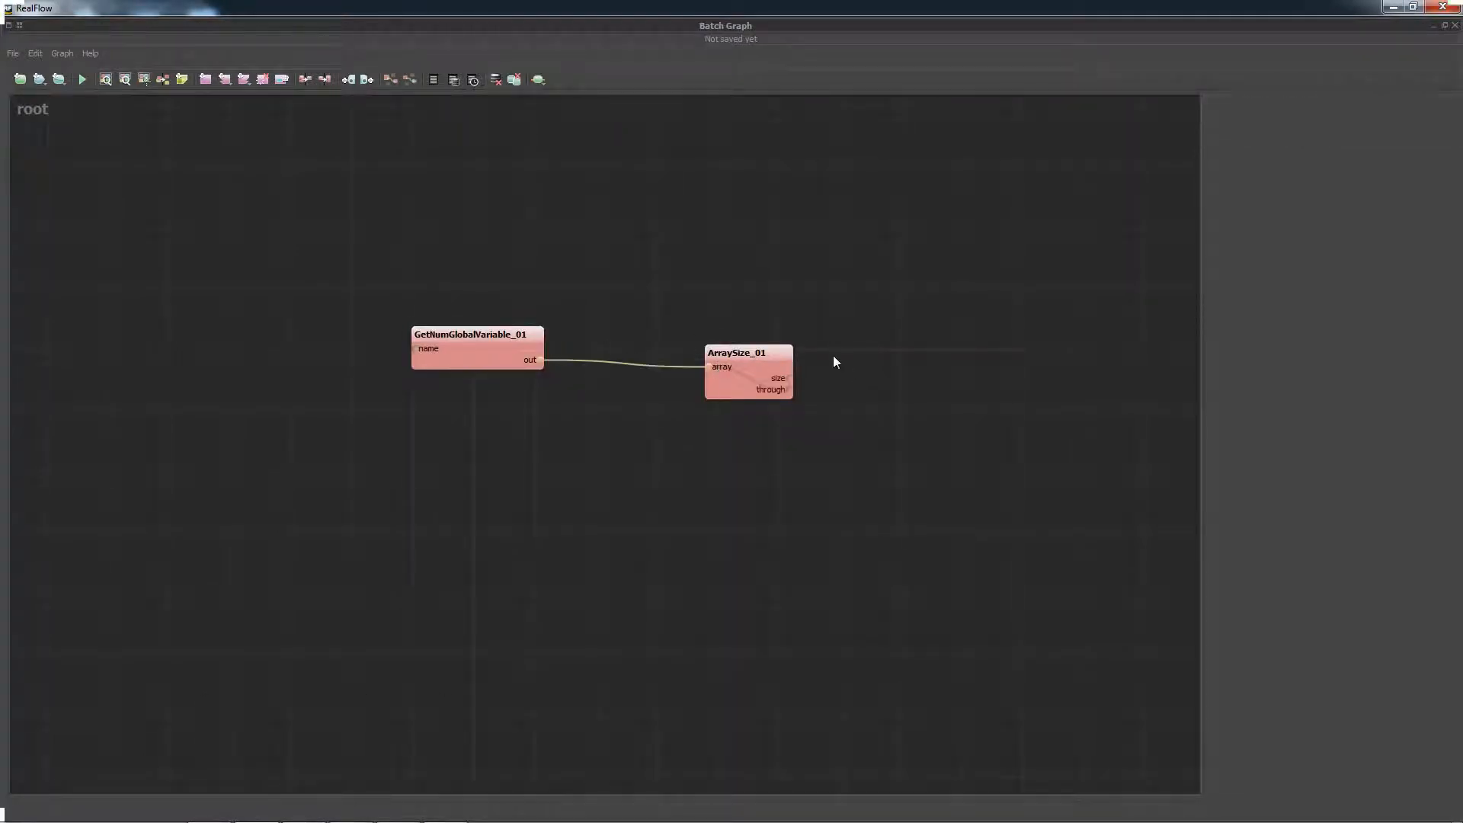
pyautogui.rightClick(834, 357)
pyautogui.write('message')
pyautogui.press('Return')
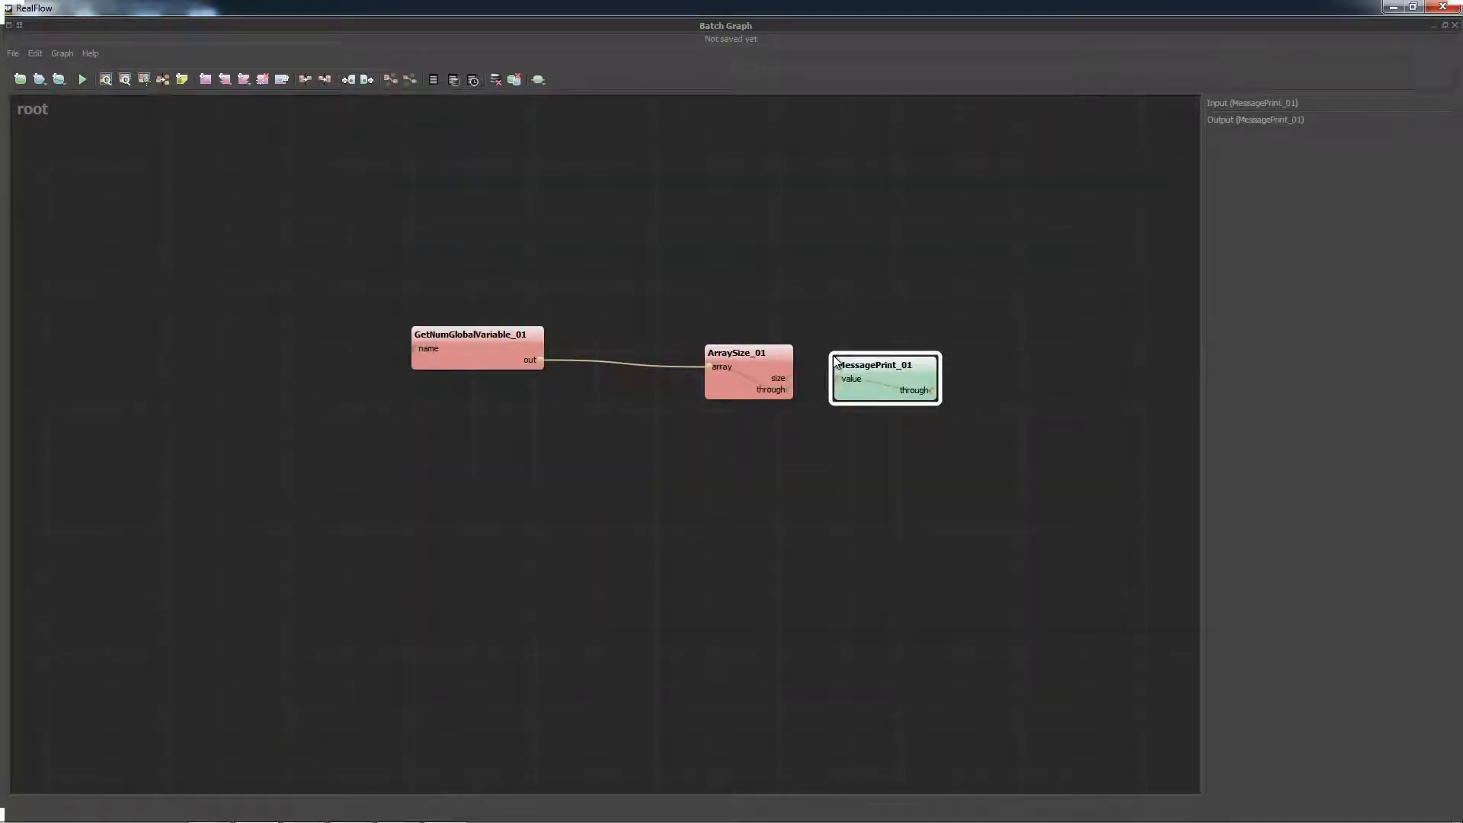
pyautogui.moveTo(788, 378); pyautogui.dragTo(839, 380)
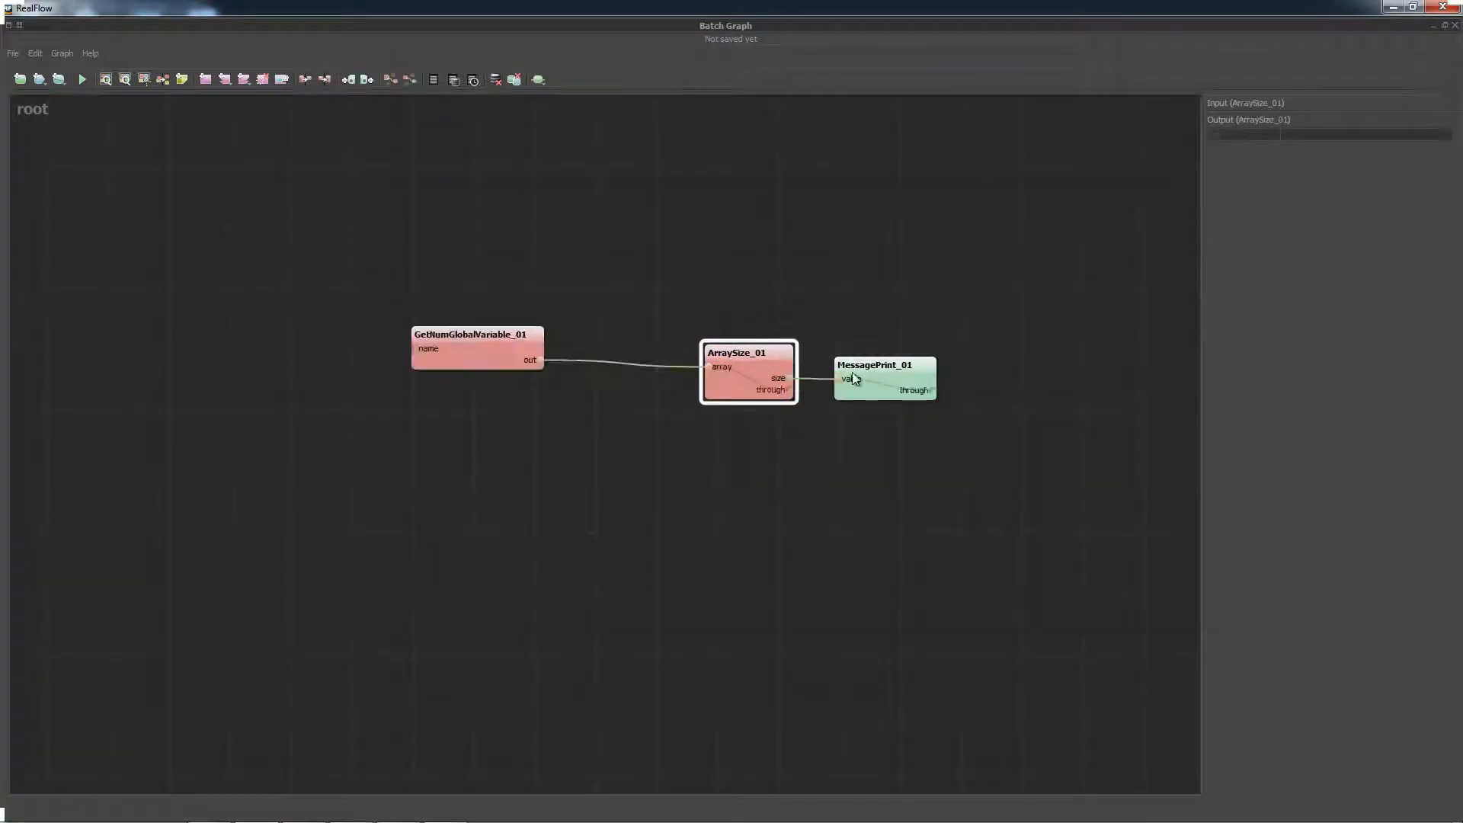
# Step: Connect MessagePrint's through output to a new Evaluator node, and execute the graph to print the array size in the main window's messages
pyautogui.click(970, 378)
pyautogui.rightClick(970, 377)
pyautogui.press('Down')
pyautogui.press('Return')
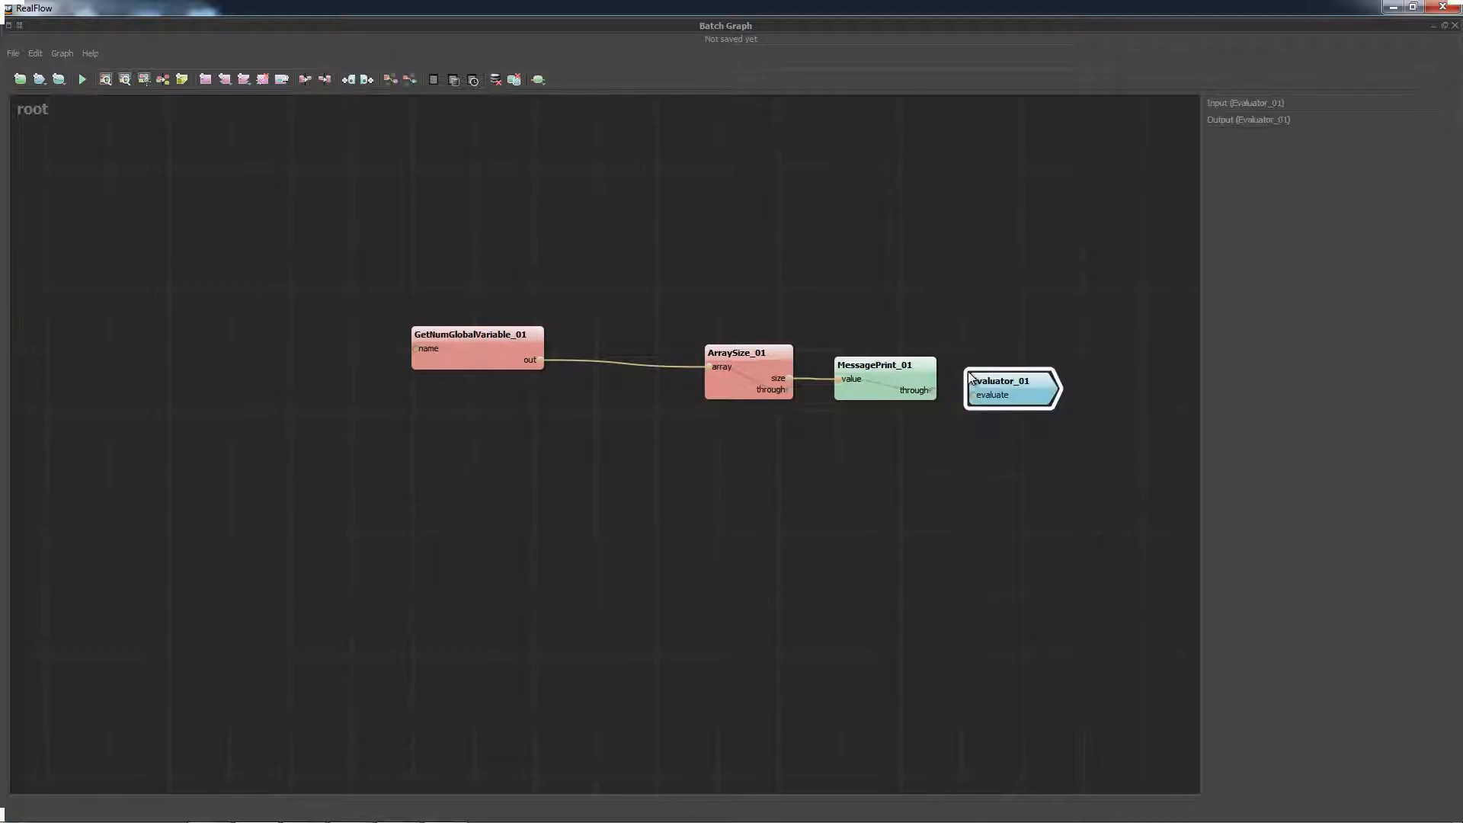
pyautogui.moveTo(931, 391); pyautogui.dragTo(974, 392)
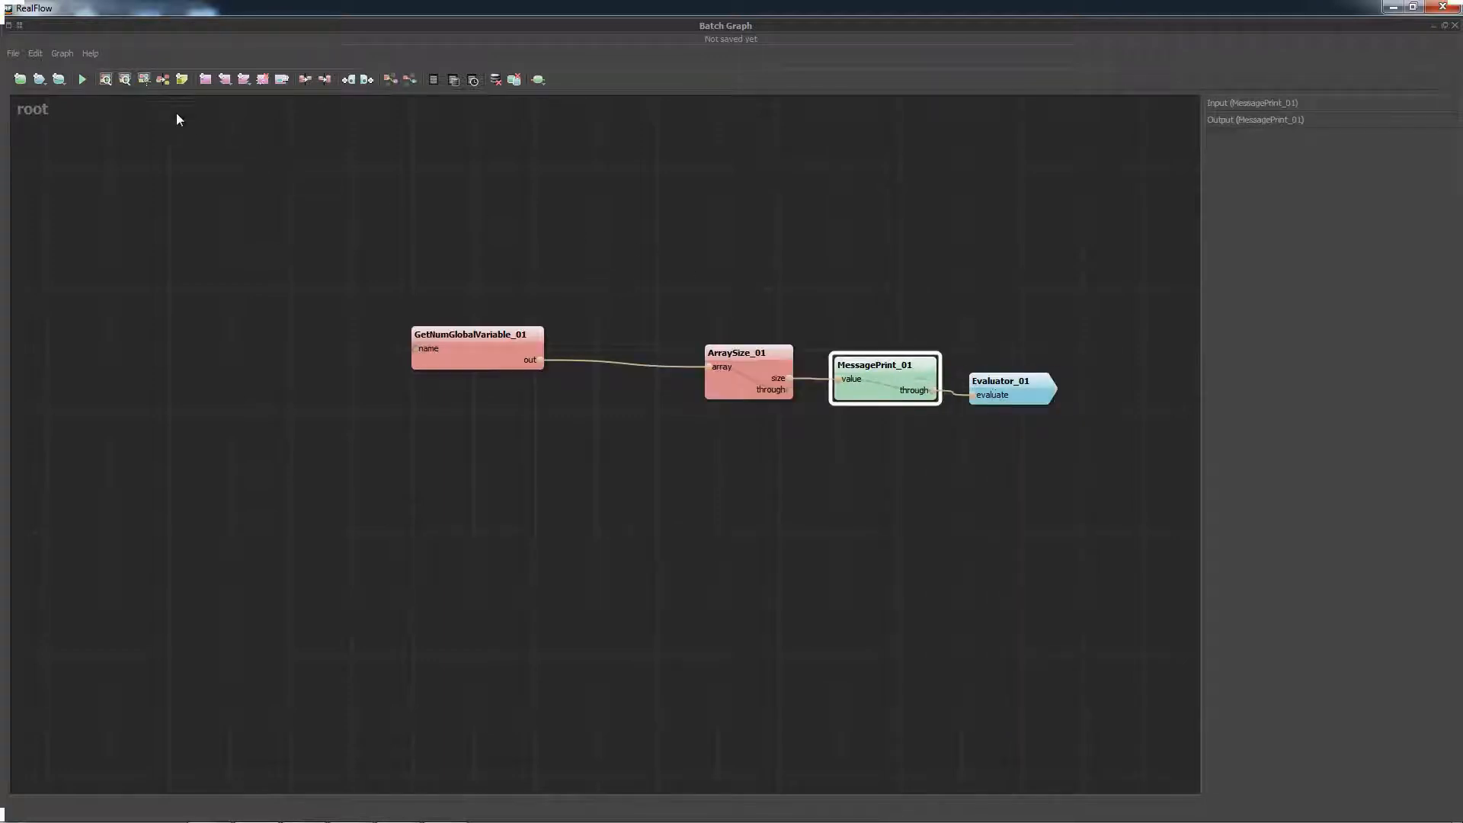
pyautogui.click(83, 77)
pyautogui.click(1392, 9)
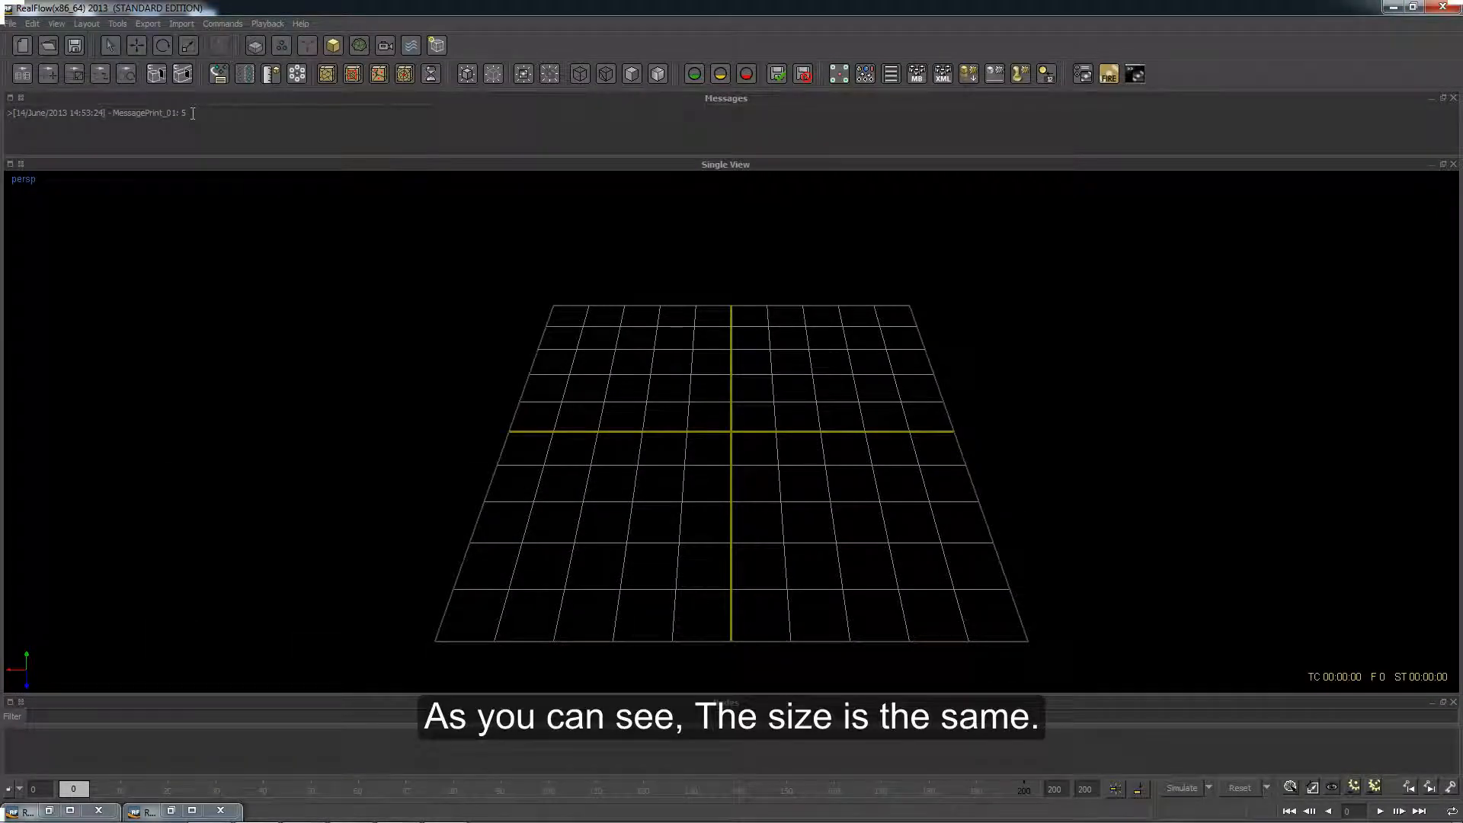
# Step: Return to the first graph and remove the ArrayNumConstant node feeding SetNumGlobalVariable
pyautogui.click(70, 810)
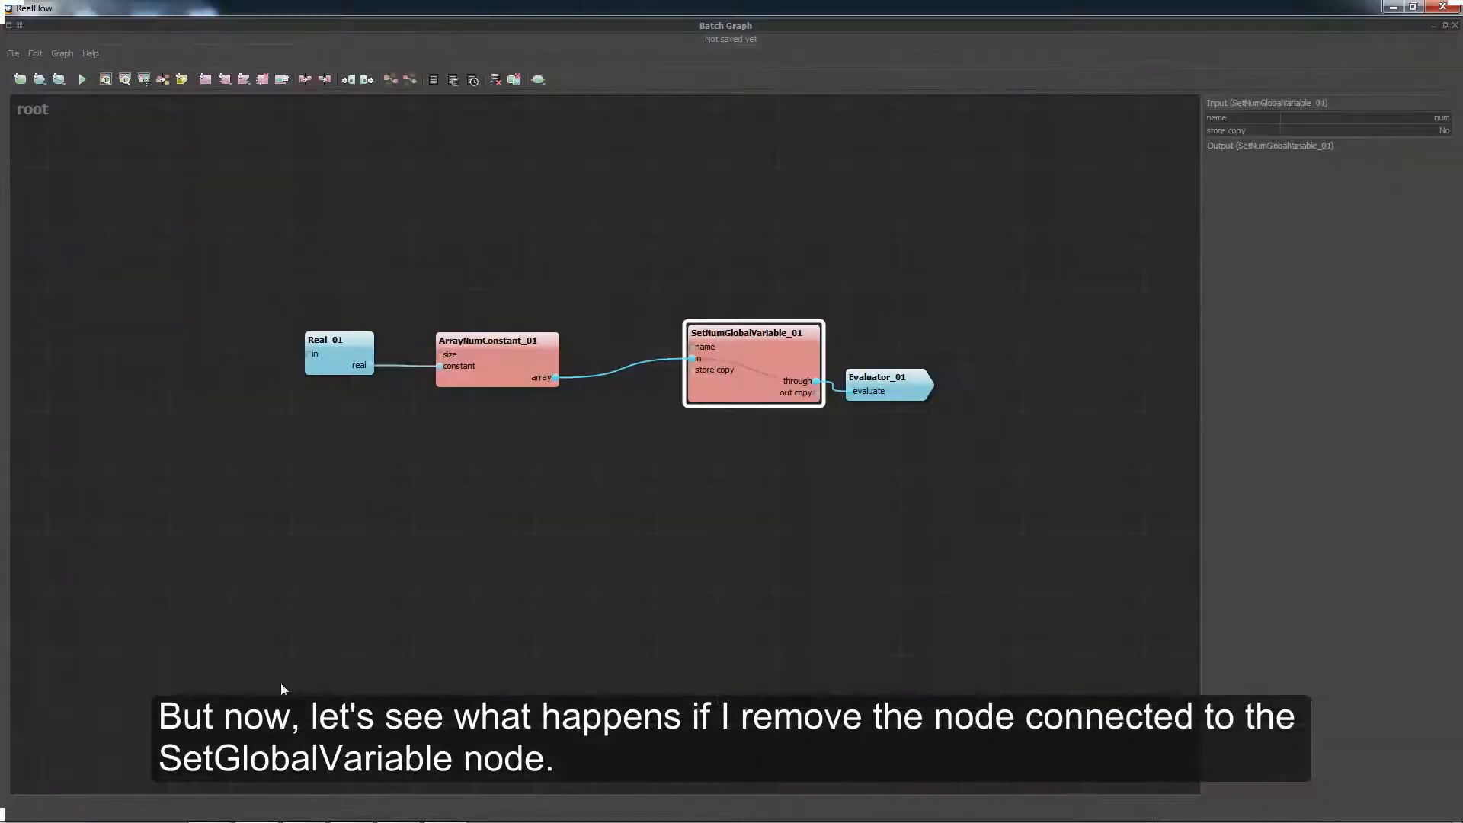
pyautogui.click(504, 373)
pyautogui.rightClick(513, 350)
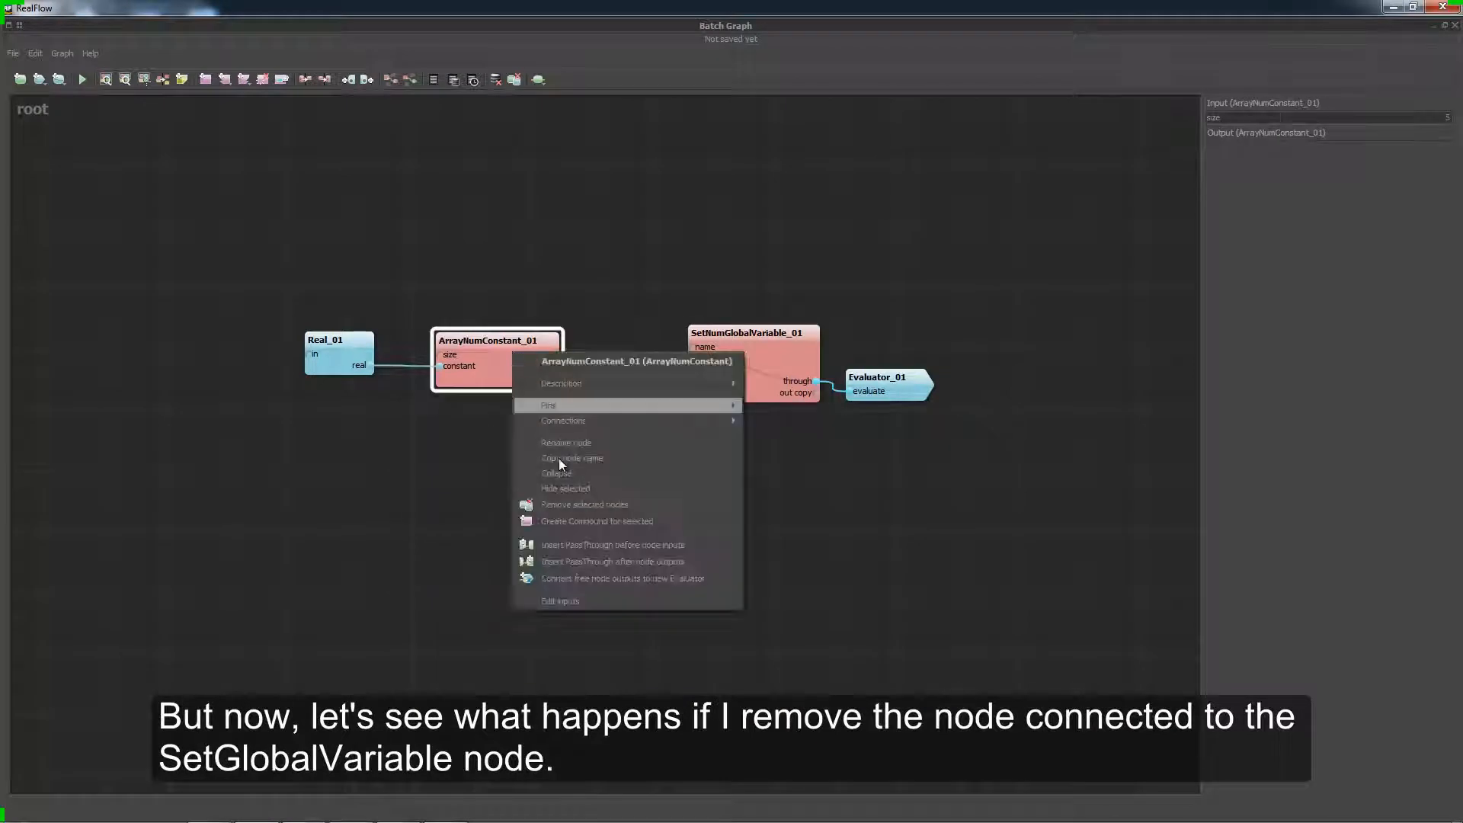
pyautogui.click(571, 505)
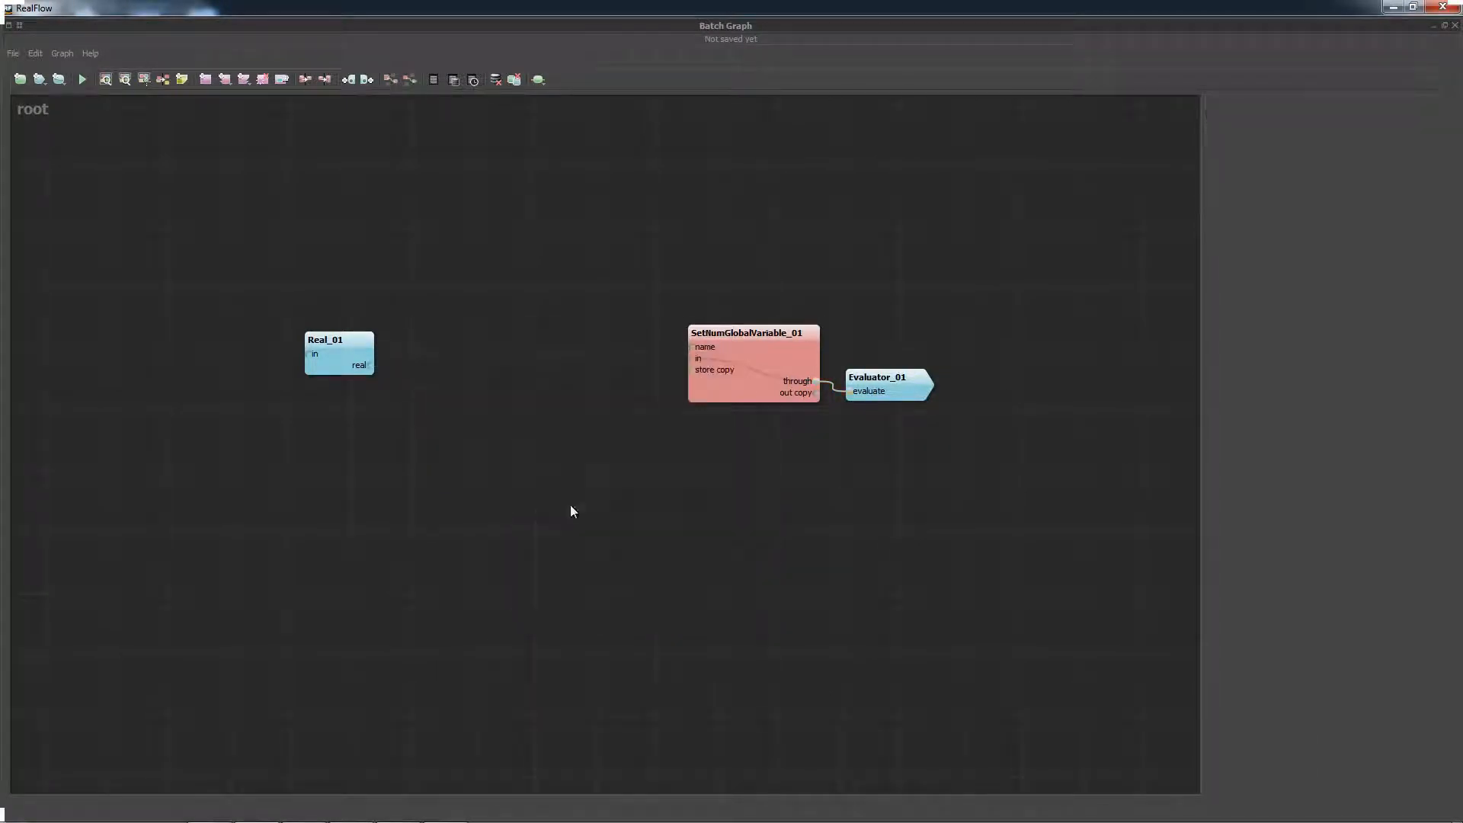
# Step: Execute the second graph again to print the array size, and clear the messages after checking them
pyautogui.click(1396, 9)
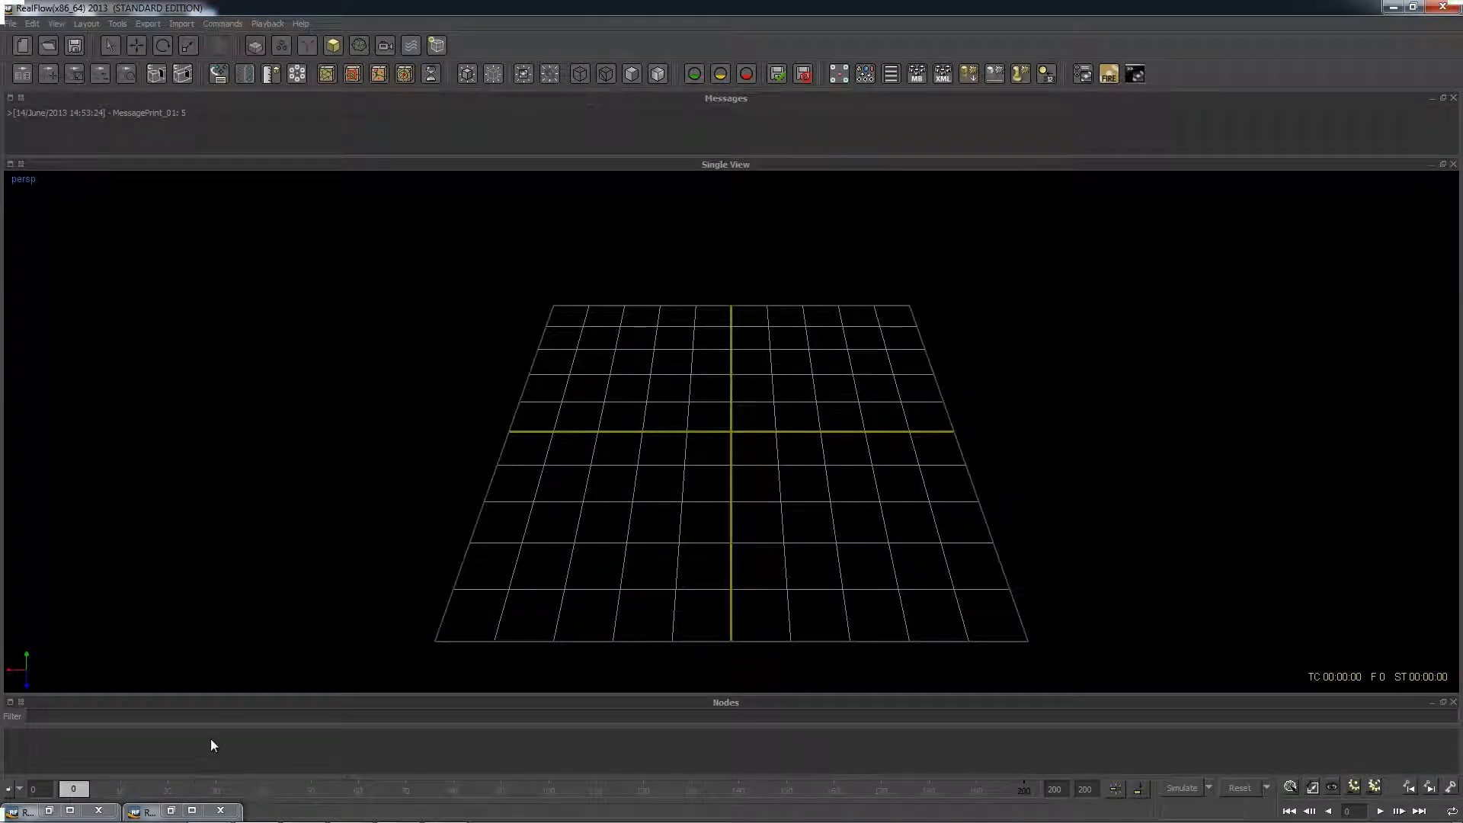
pyautogui.click(192, 810)
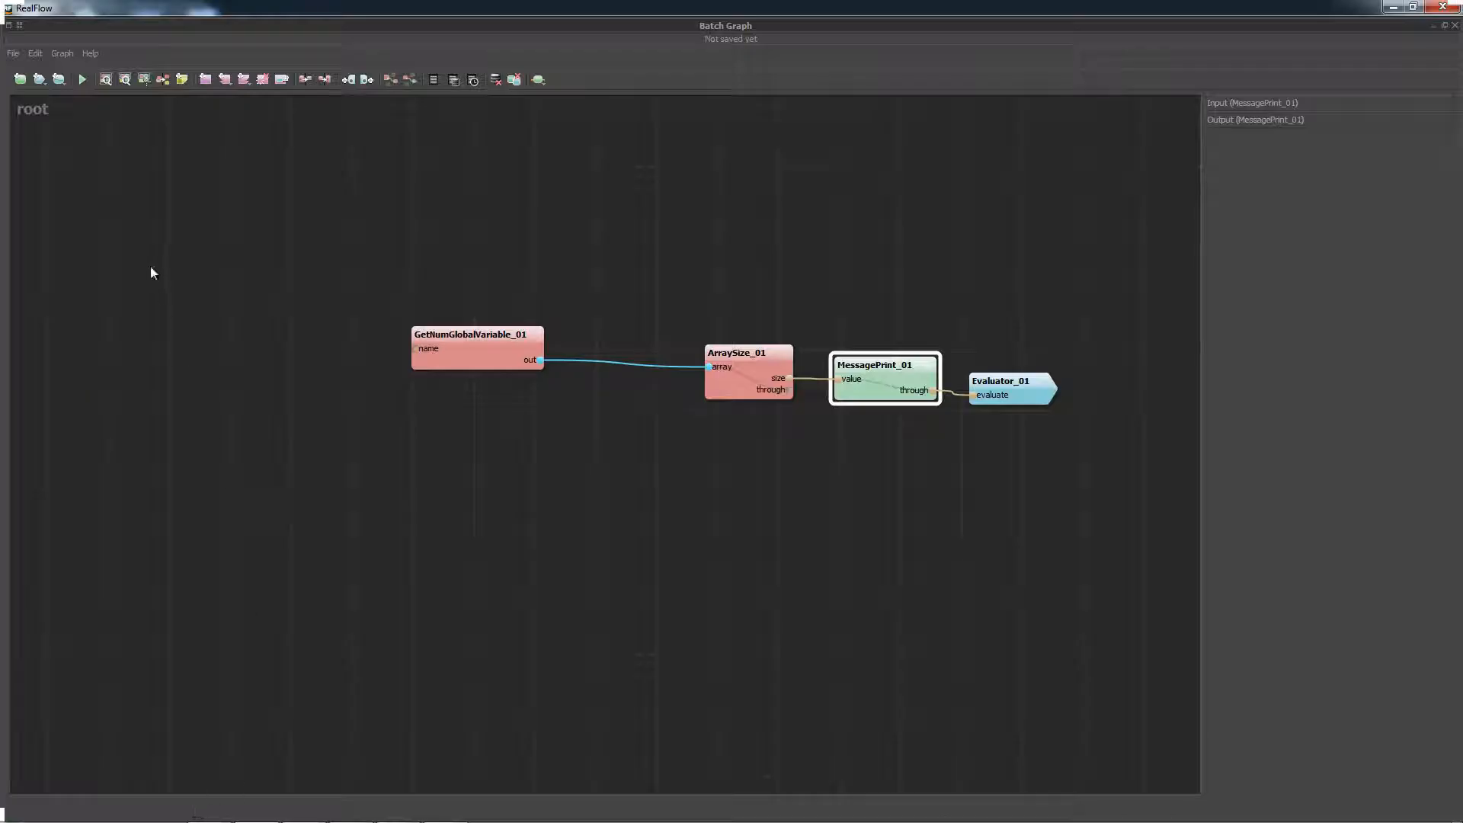
pyautogui.click(79, 81)
pyautogui.click(1395, 8)
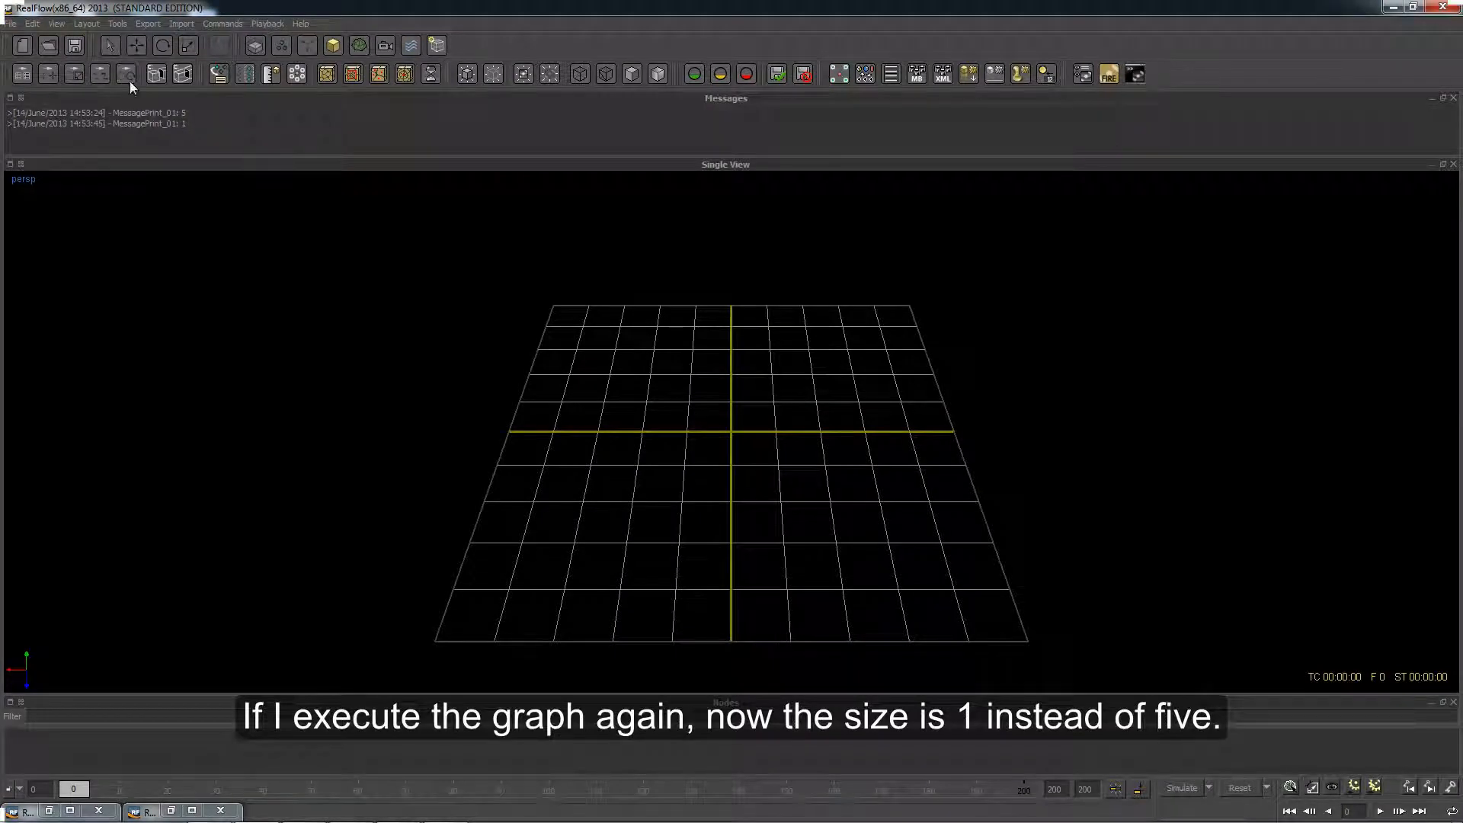
pyautogui.click(87, 23)
pyautogui.click(102, 115)
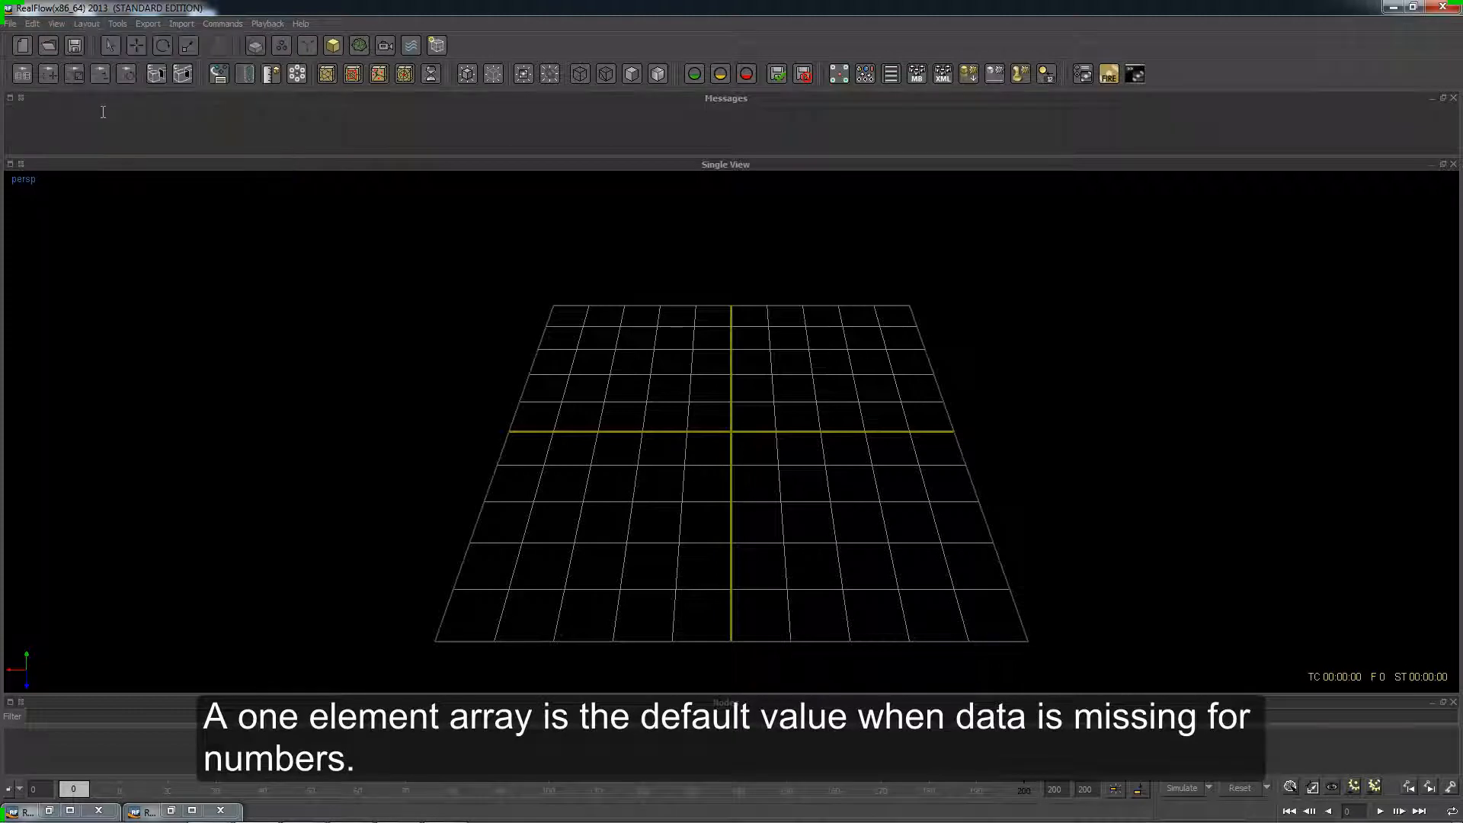
# Step: In the first graph, add an ArrayNumConstant node between Real and SetNumGlobalVariable and set its size
pyautogui.click(60, 811)
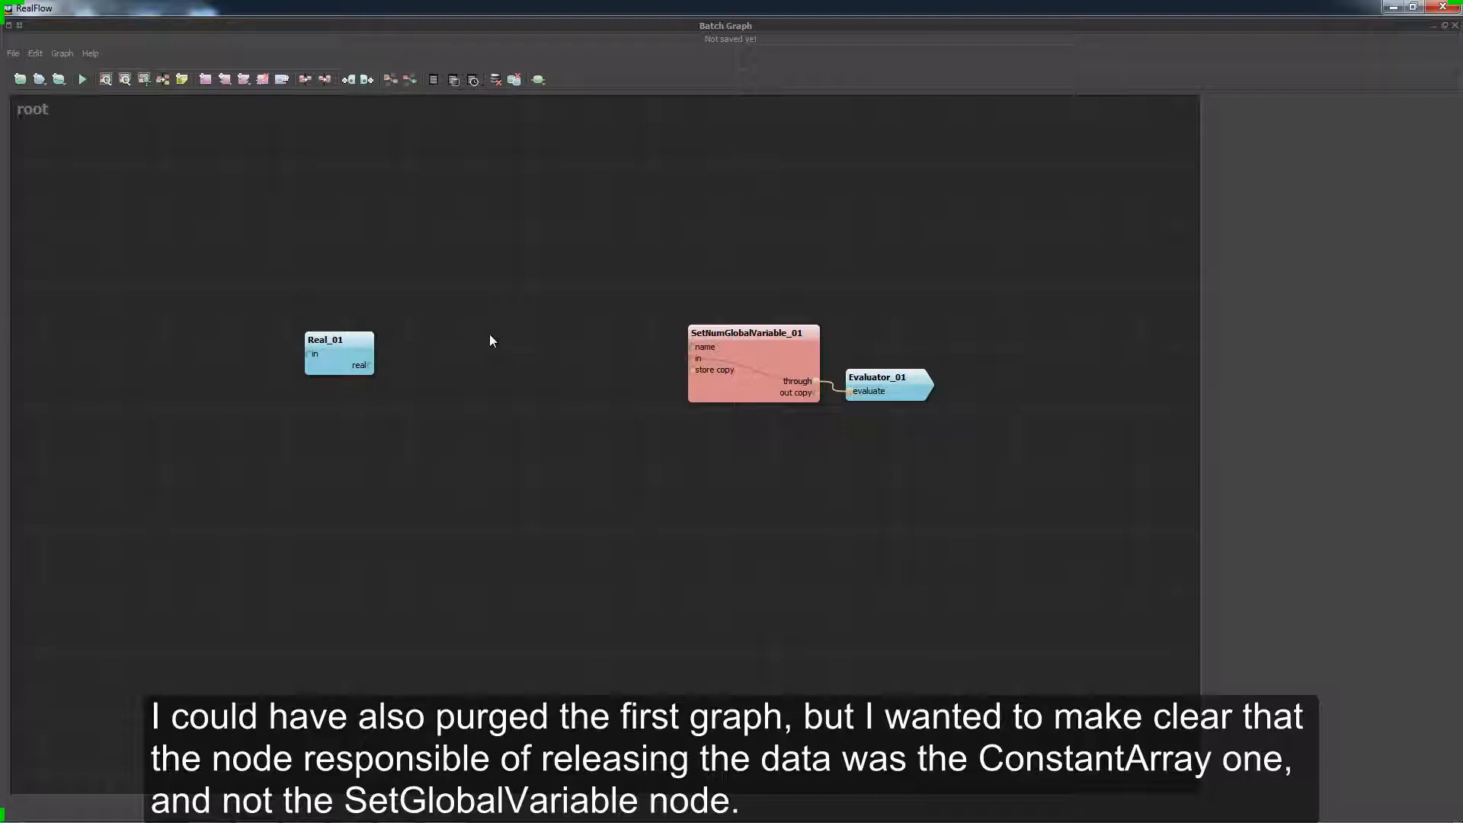
pyautogui.rightClick(490, 339)
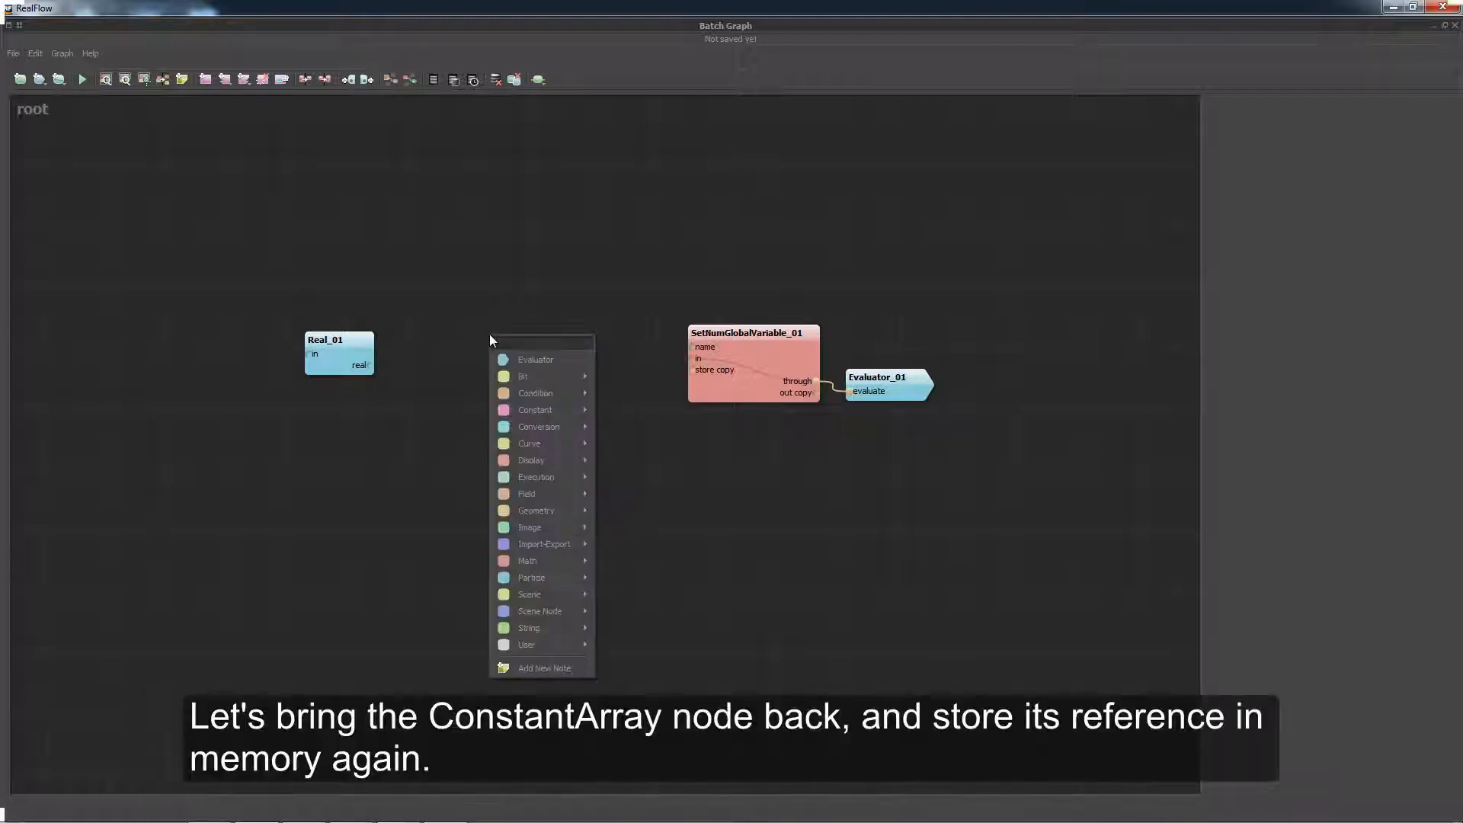
pyautogui.write('array num cons')
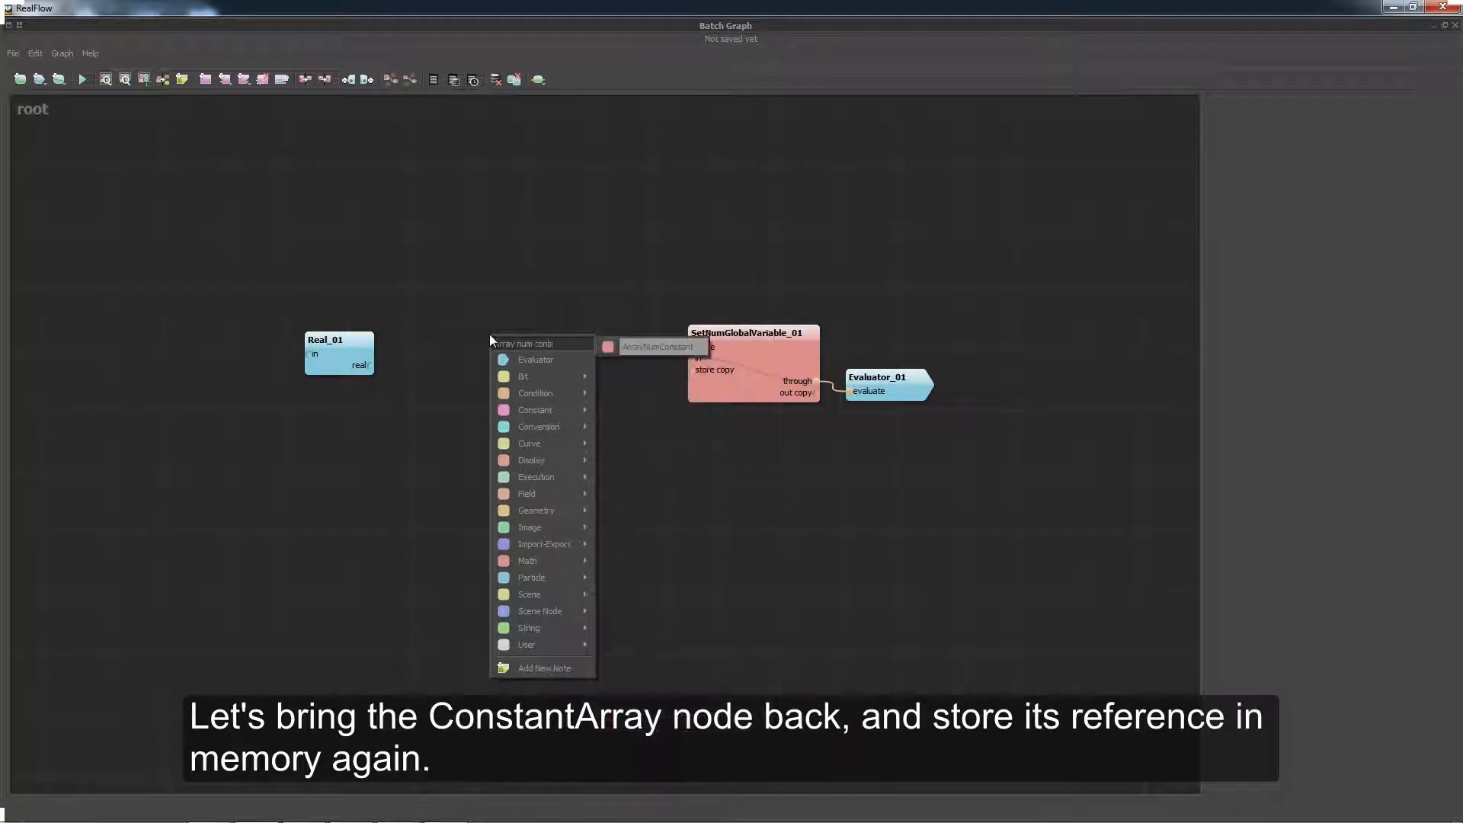
pyautogui.press('Return')
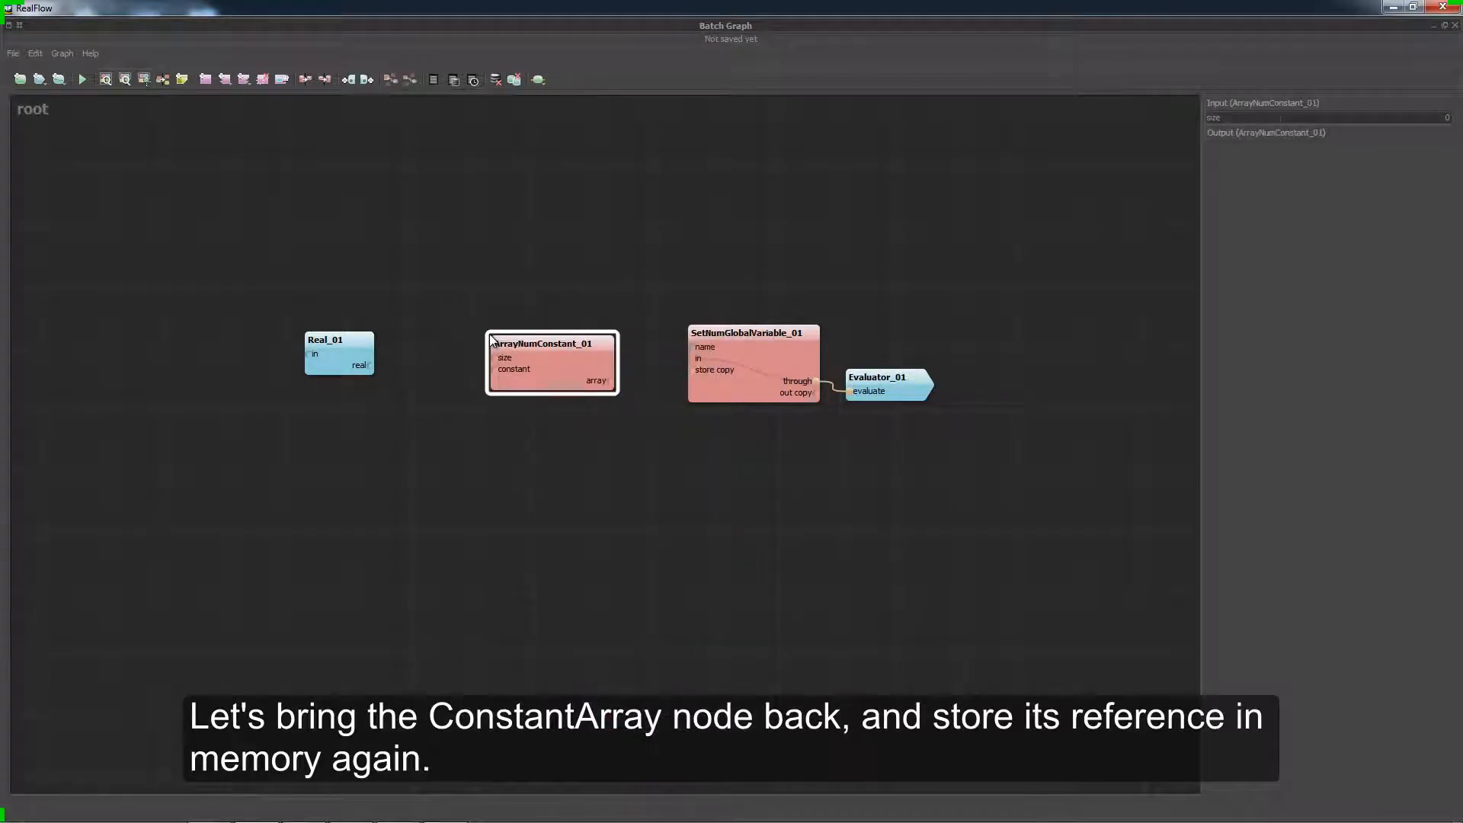
pyautogui.click(1387, 118)
pyautogui.press('Return')
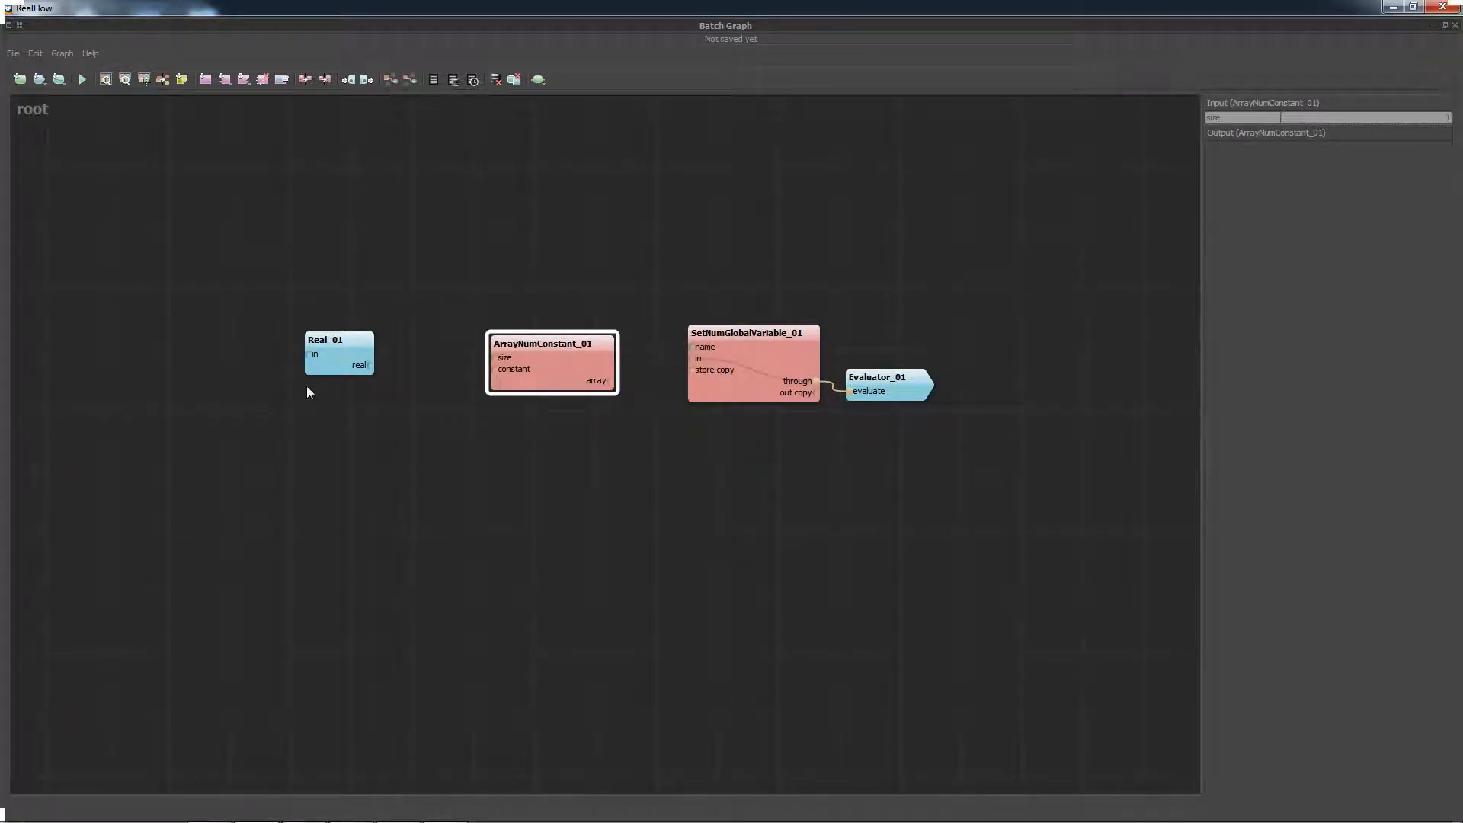
# Step: Set the Real node's in value to -4.5
pyautogui.click(344, 343)
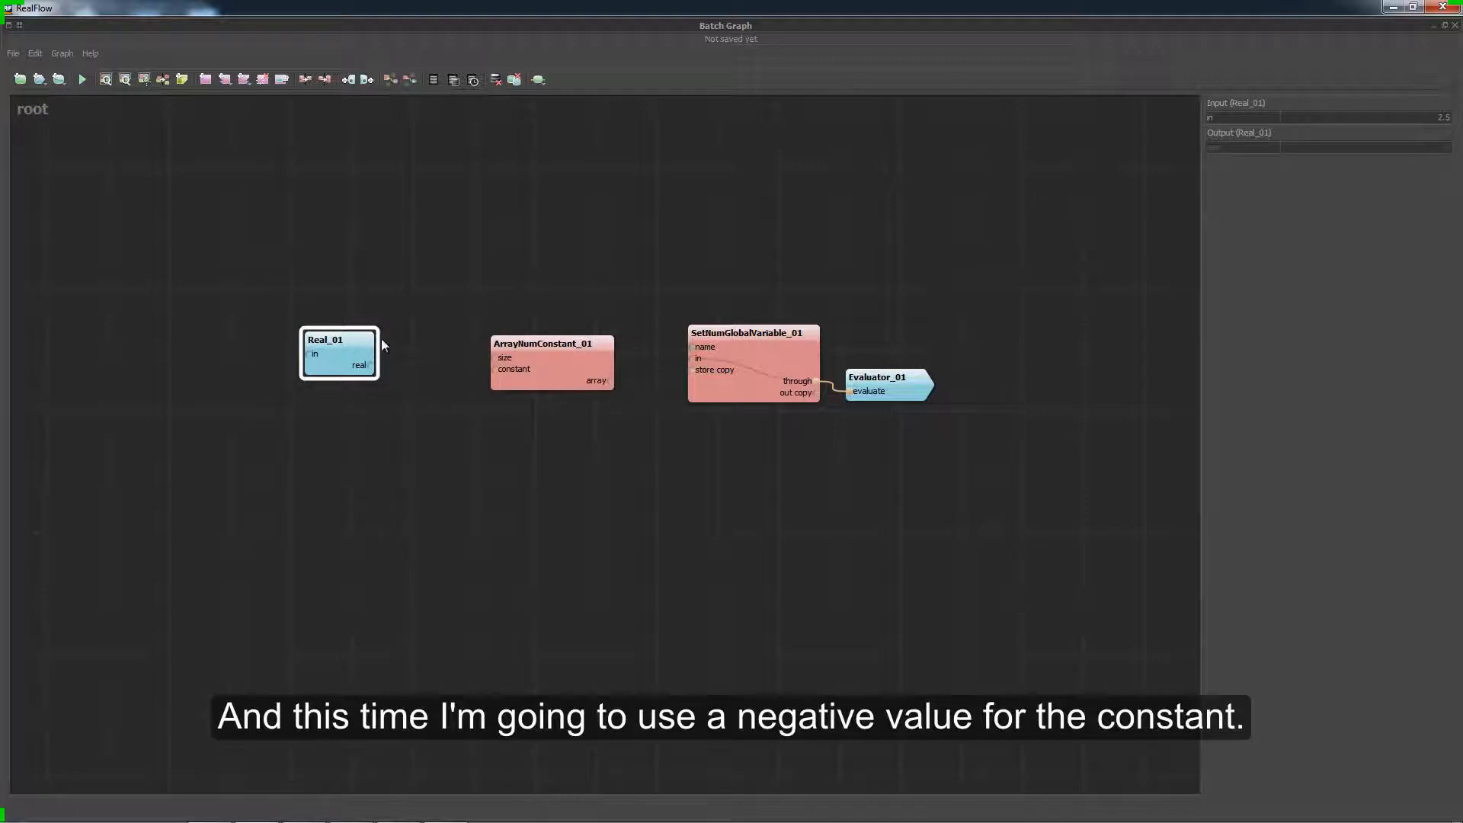
pyautogui.click(1420, 118)
pyautogui.write('-4')
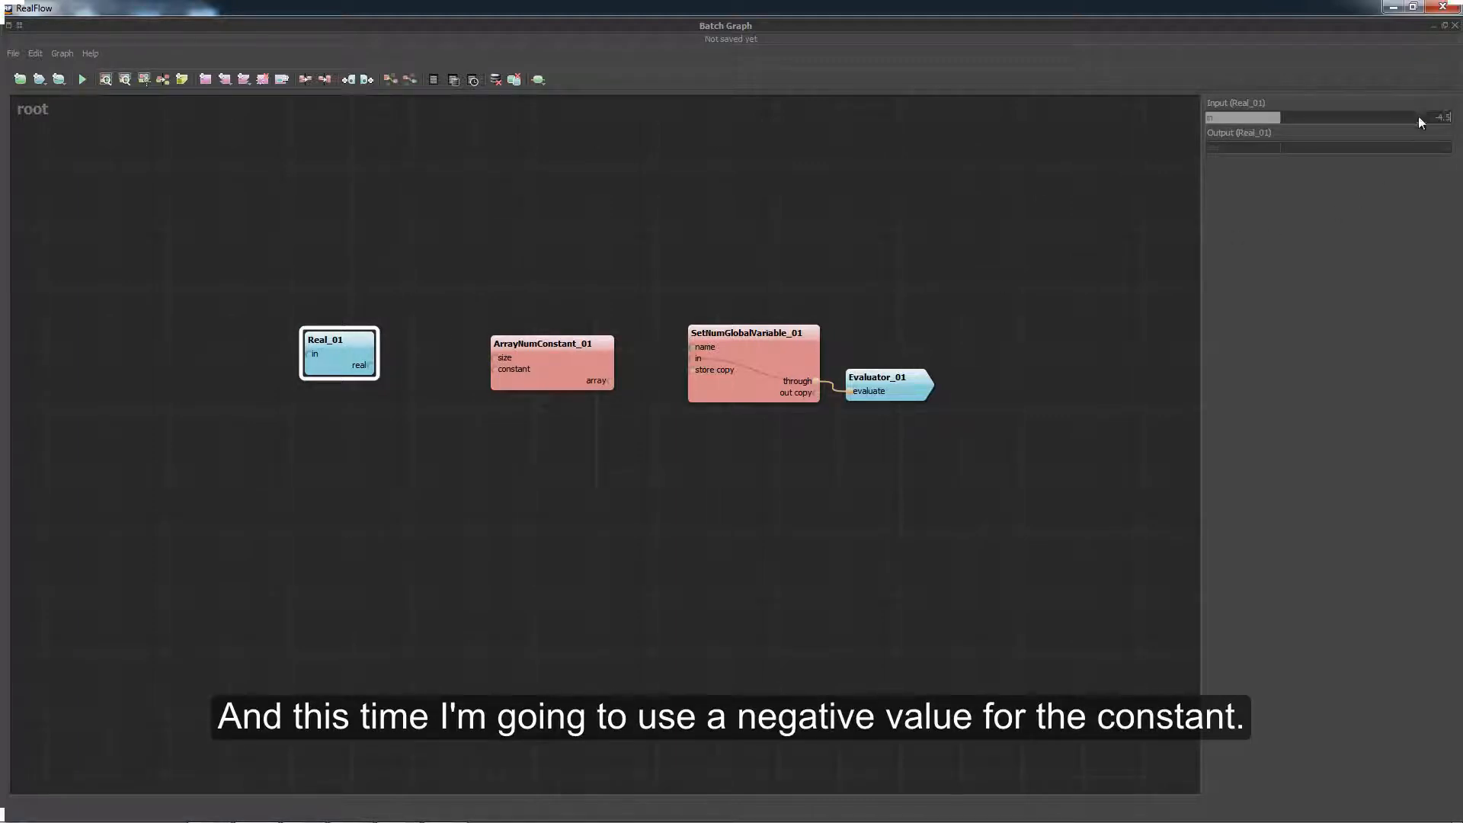
pyautogui.press('Return')
# Step: Connect Real to ArrayNumConstant's constant and its array output to SetNumGlobalVariable's in, and return to the main window
pyautogui.moveTo(370, 365); pyautogui.dragTo(521, 369)
pyautogui.moveTo(610, 381); pyautogui.dragTo(721, 359)
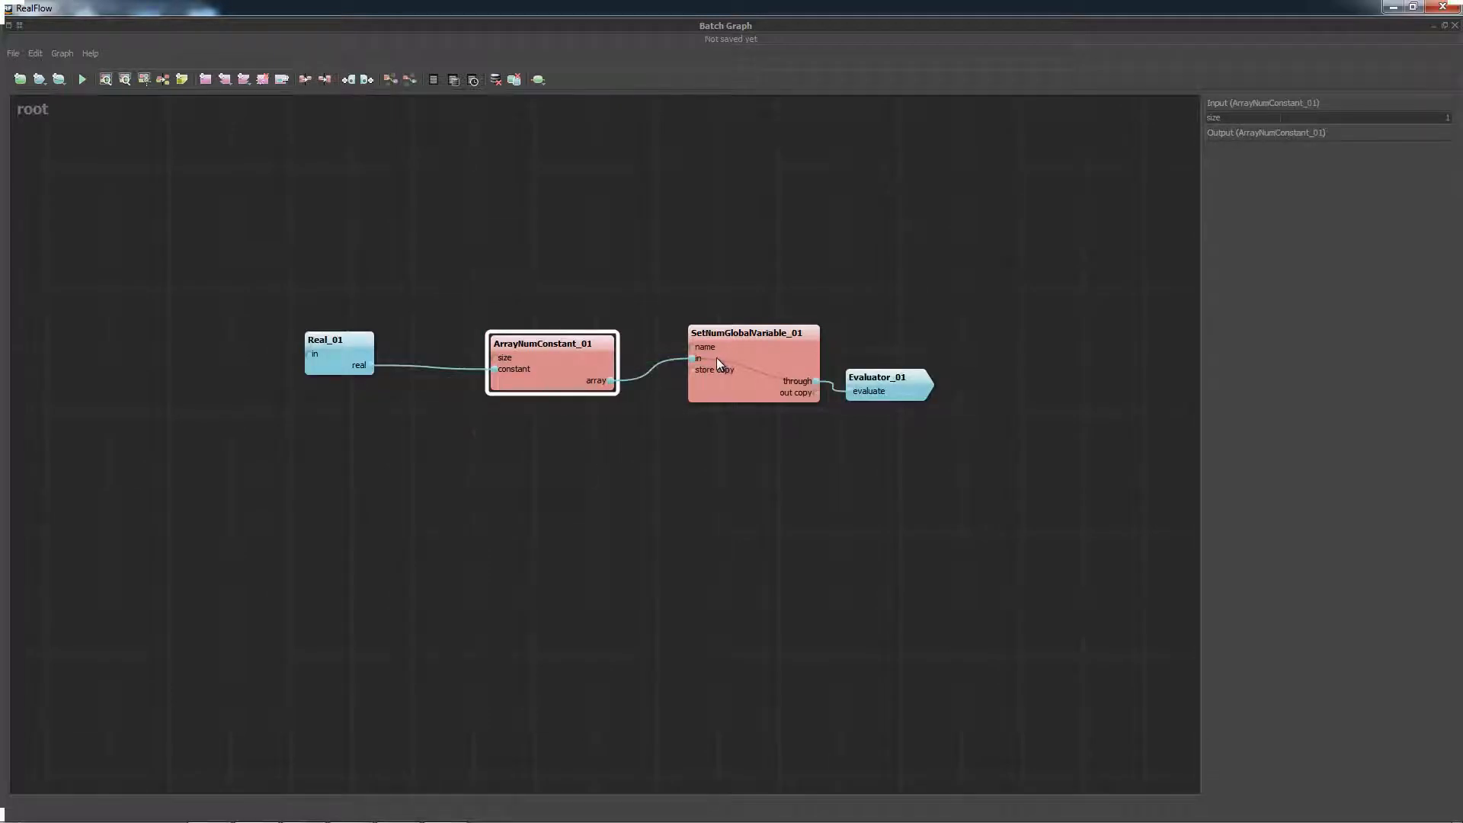
pyautogui.click(724, 354)
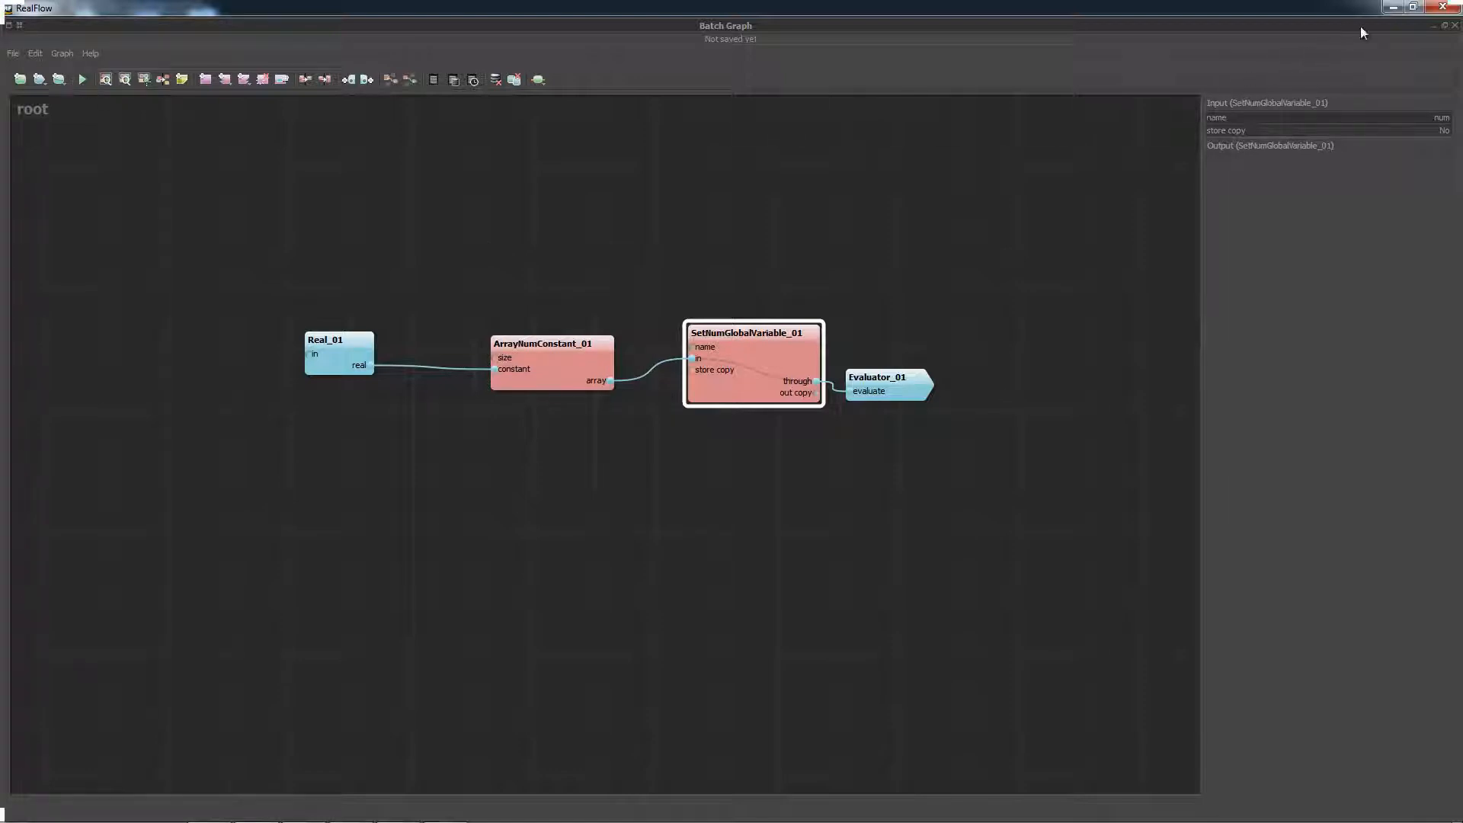
pyautogui.click(1392, 9)
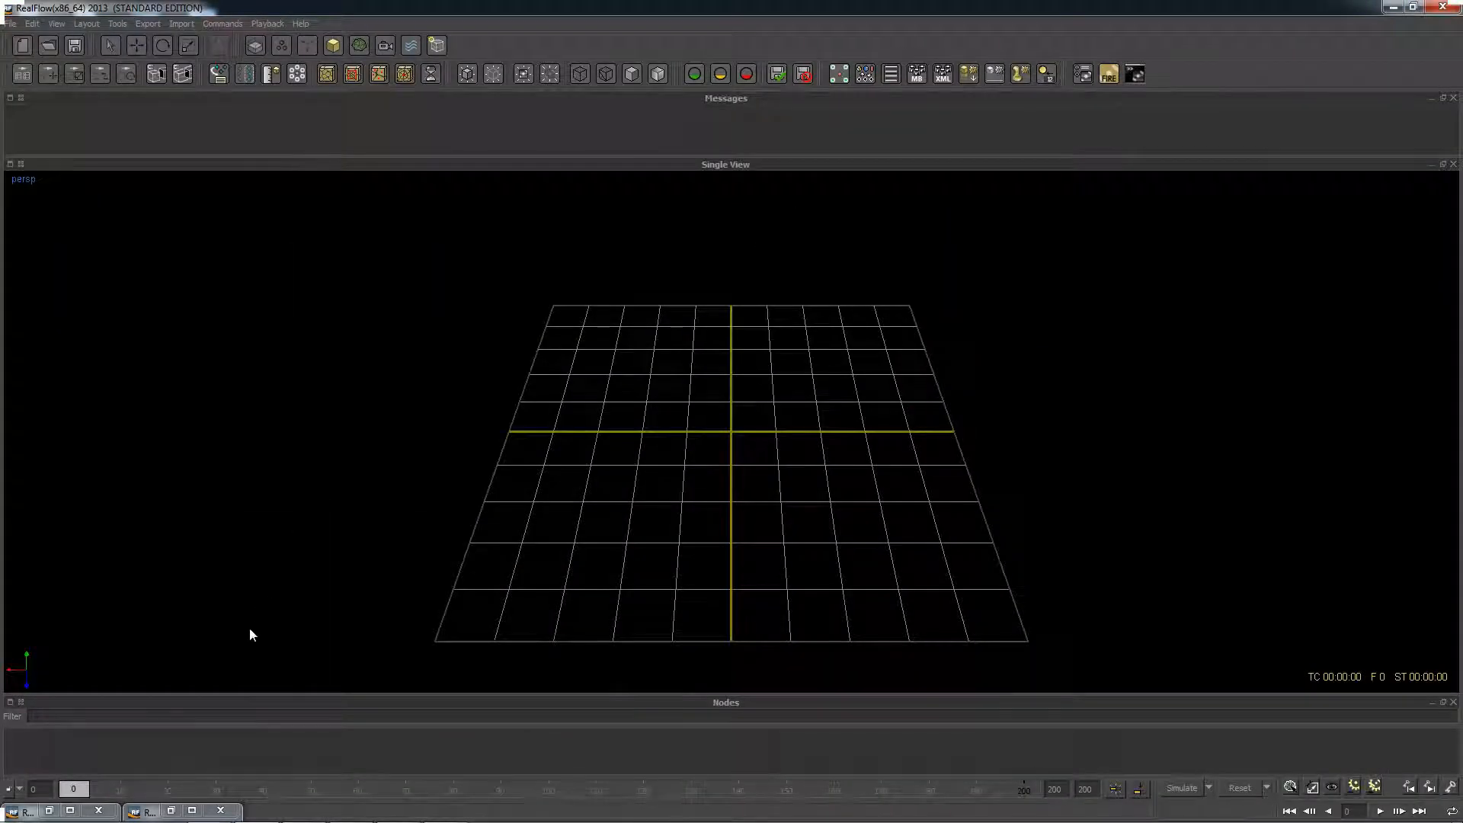
# Step: In the second graph, disconnect MessagePrint's value from ArraySize's size output and add an Abs node
pyautogui.click(194, 810)
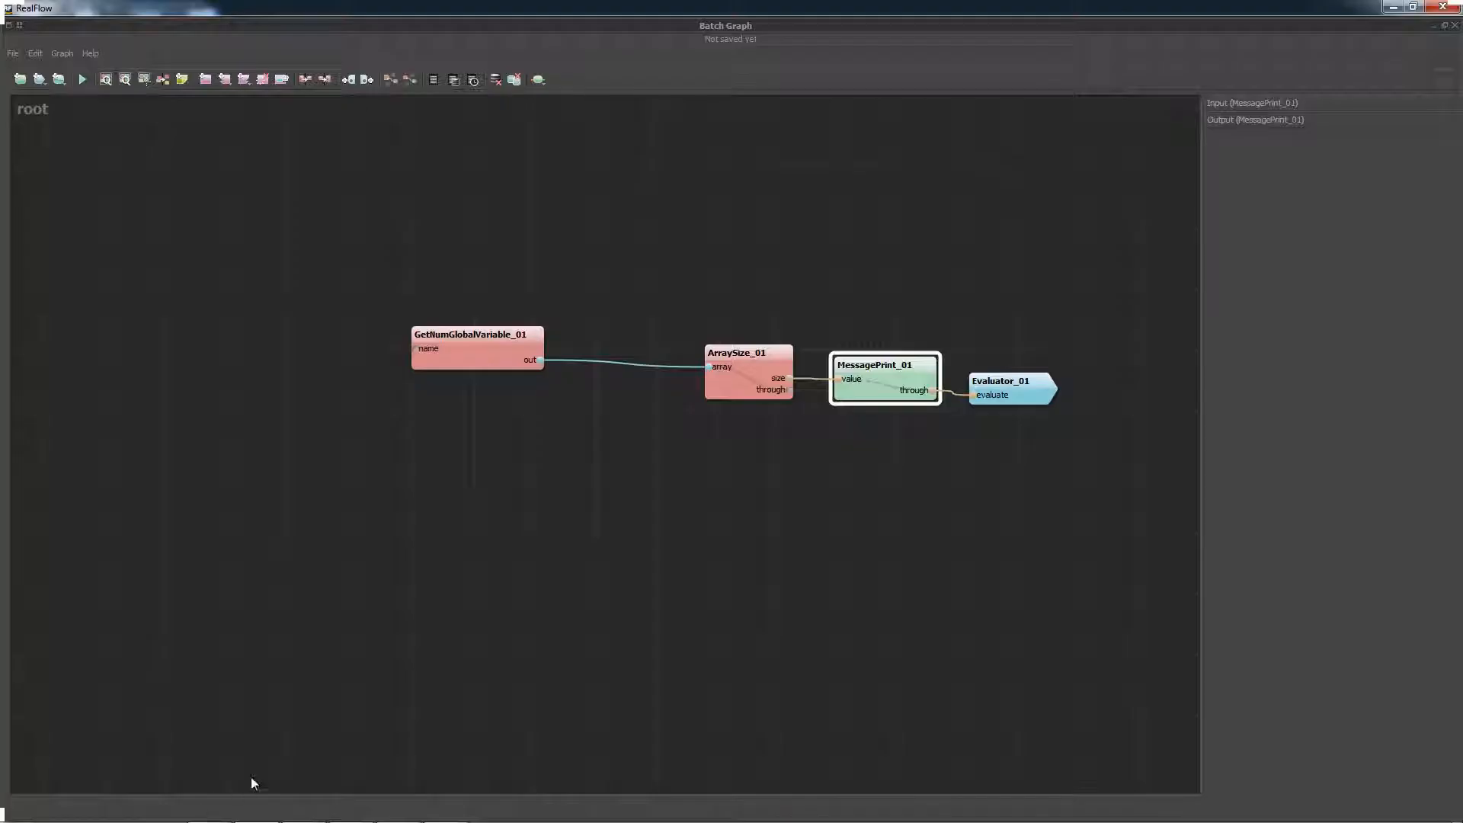
pyautogui.click(607, 425)
pyautogui.moveTo(836, 379); pyautogui.dragTo(630, 455)
pyautogui.click(587, 458)
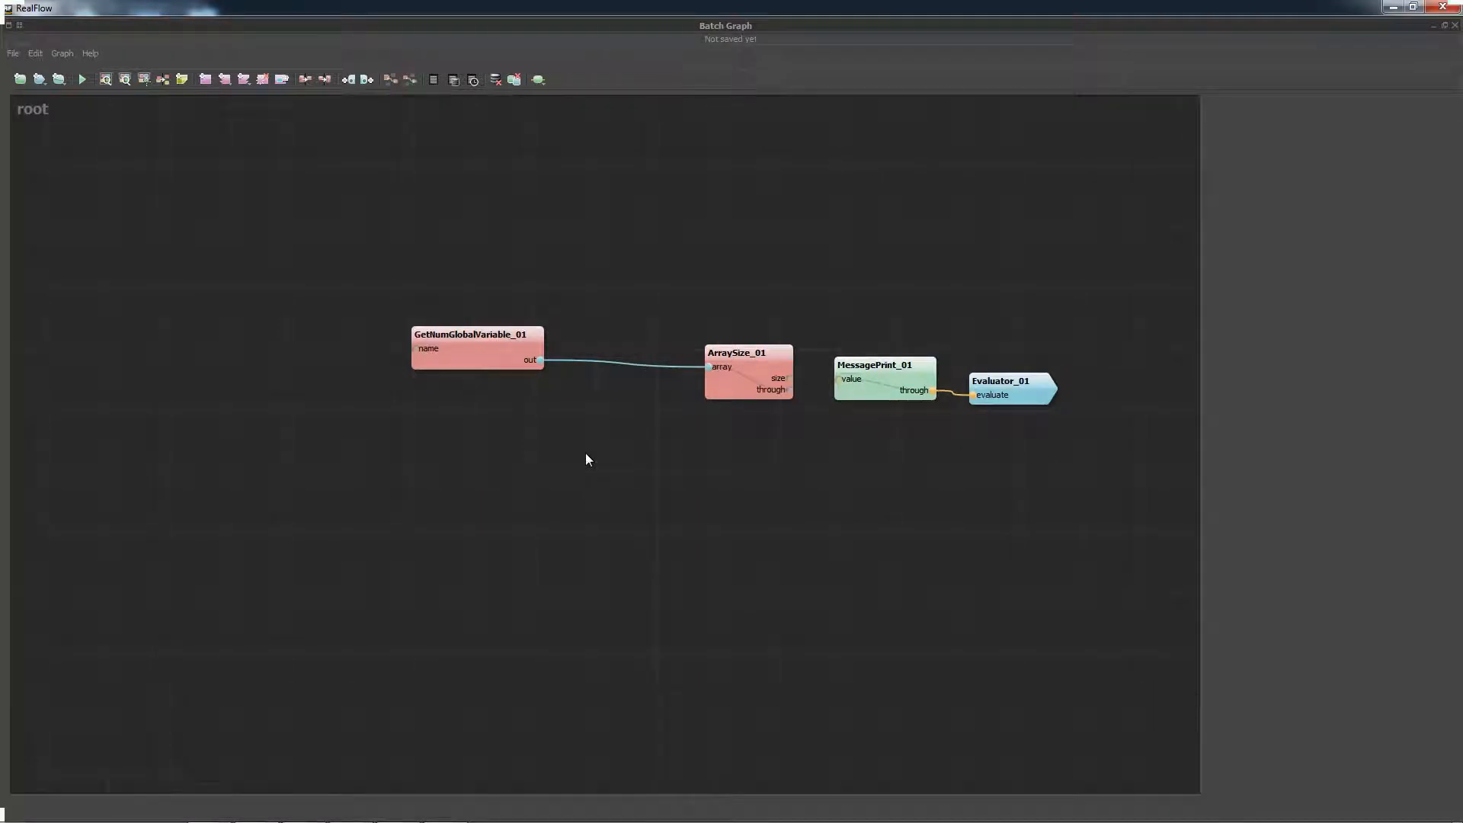
pyautogui.rightClick(586, 455)
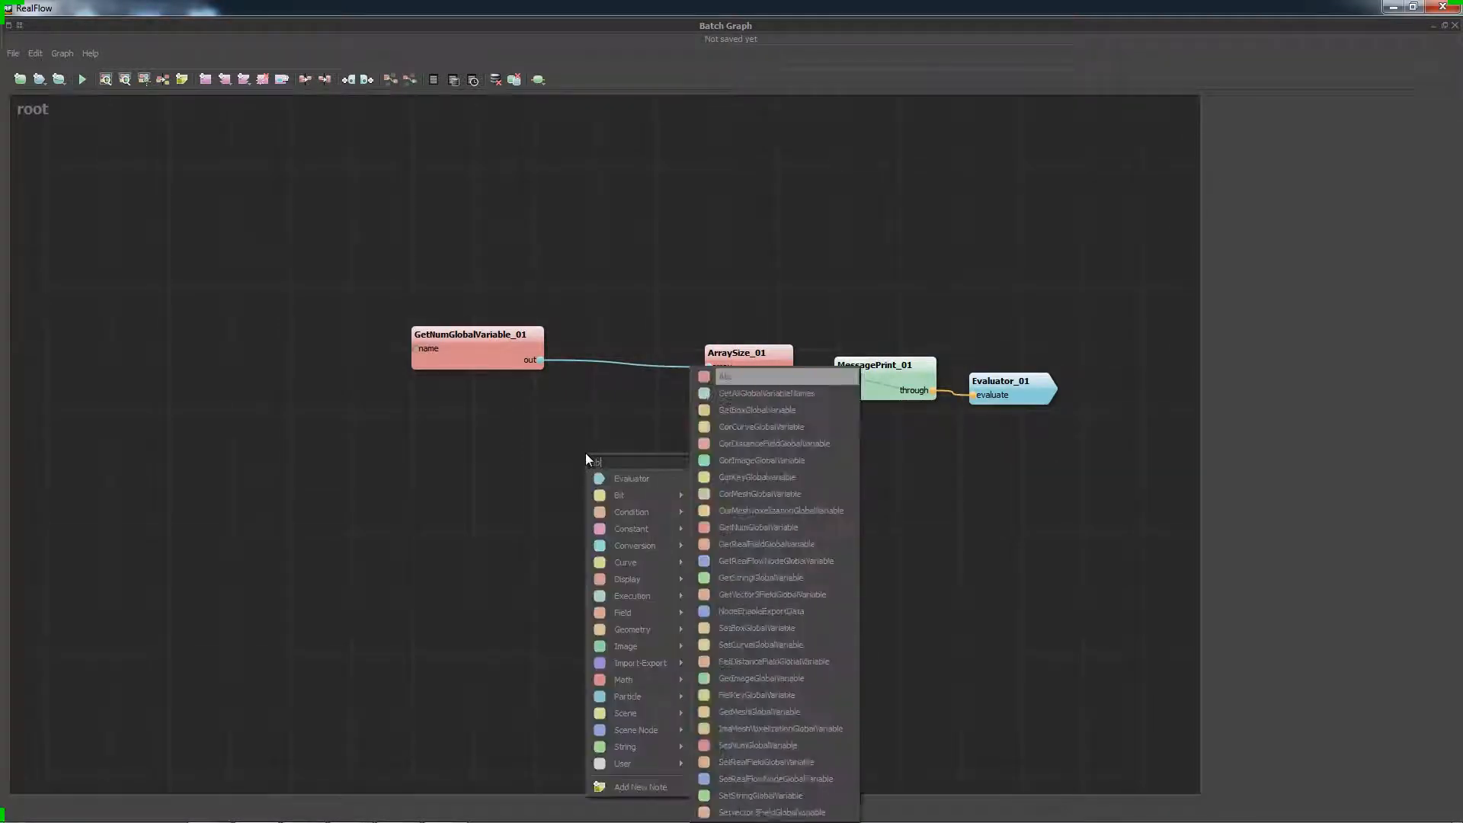
pyautogui.press('Return')
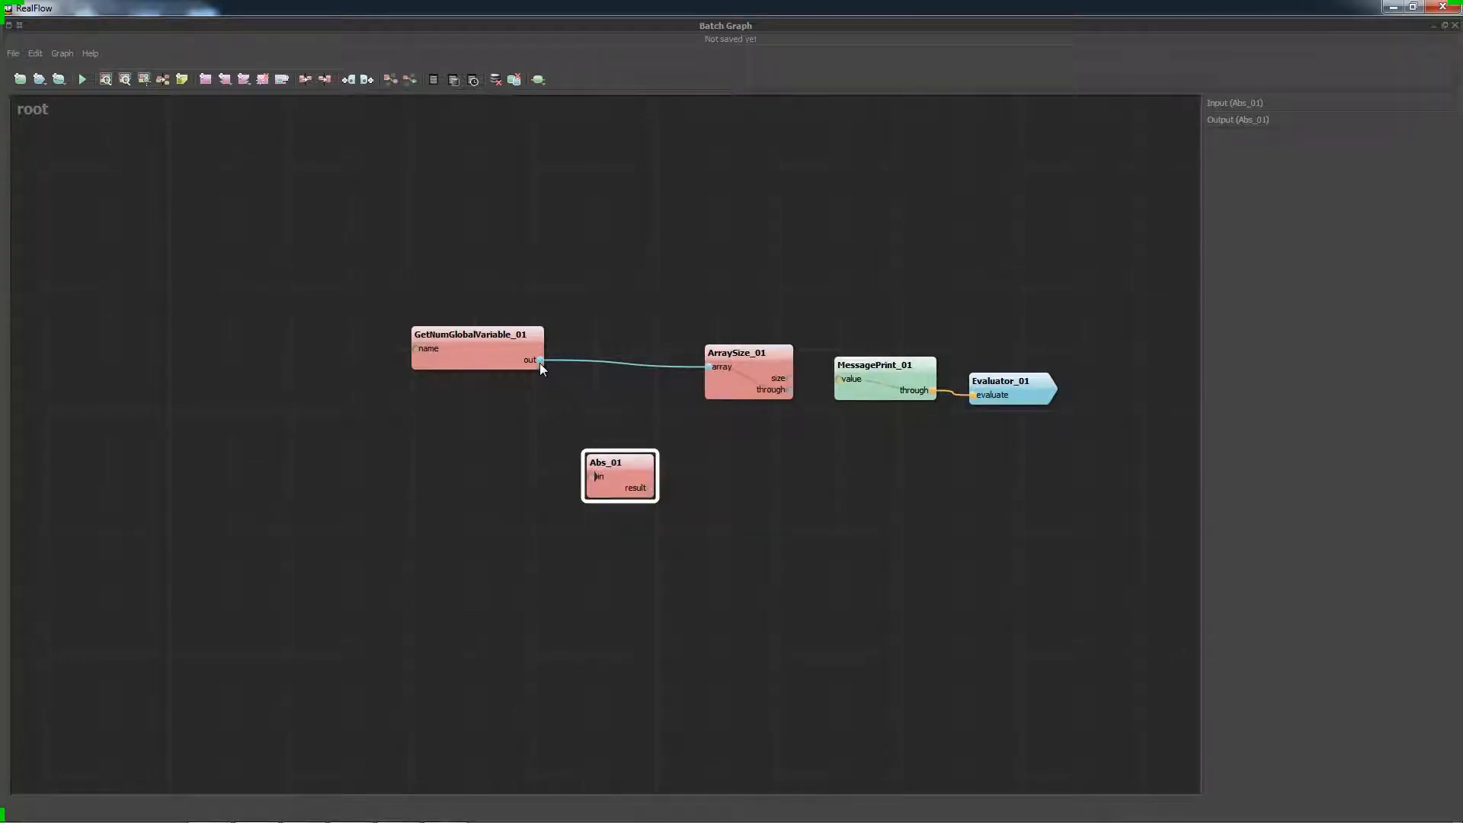
# Step: Wire Abs between GetNumGlobalVariable's out and MessagePrint's value, and execute the graph to print the result in the main window
pyautogui.moveTo(540, 362); pyautogui.dragTo(841, 383)
pyautogui.click(606, 496)
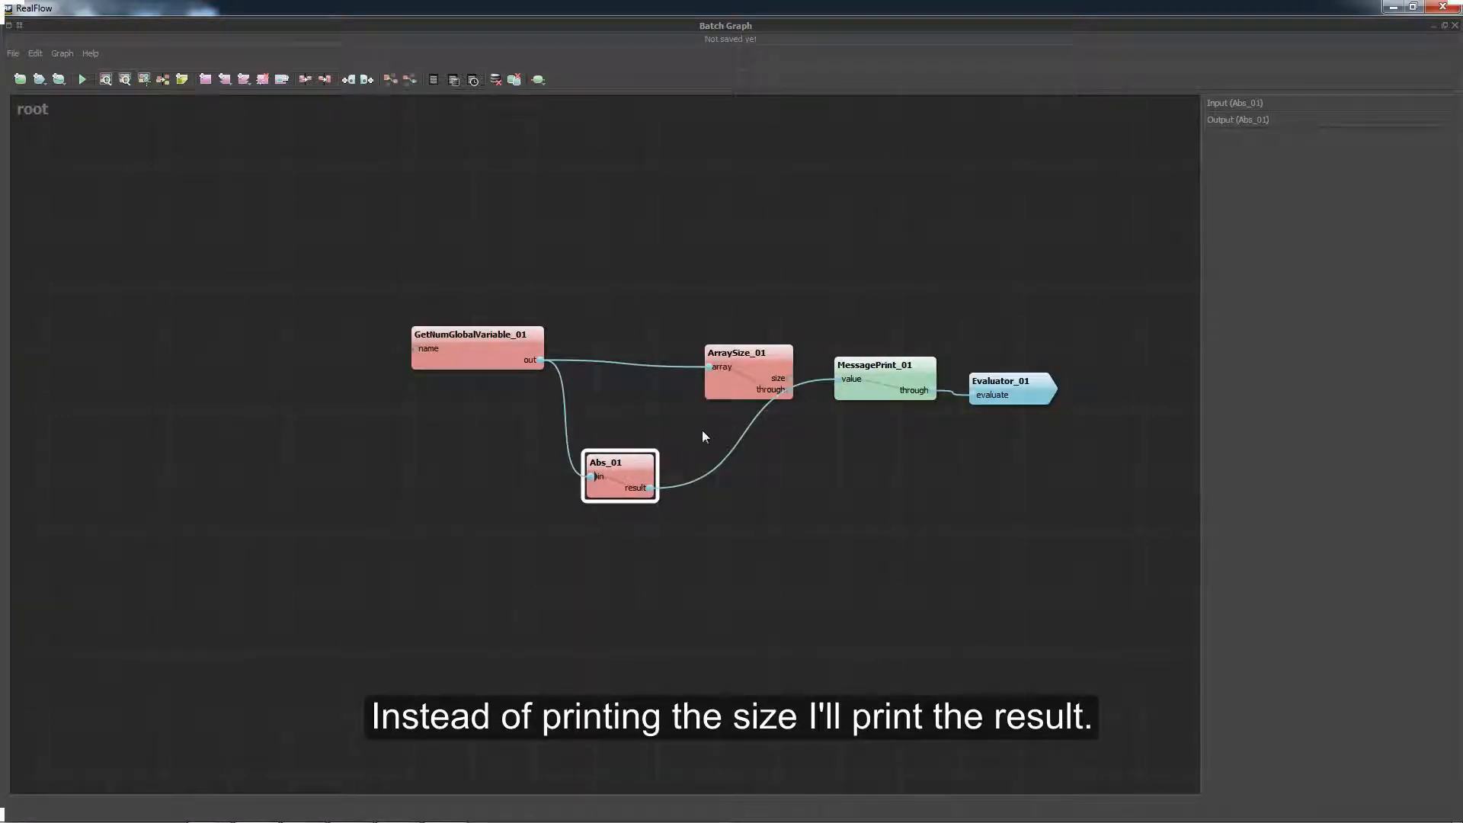
pyautogui.moveTo(737, 378); pyautogui.dragTo(654, 312)
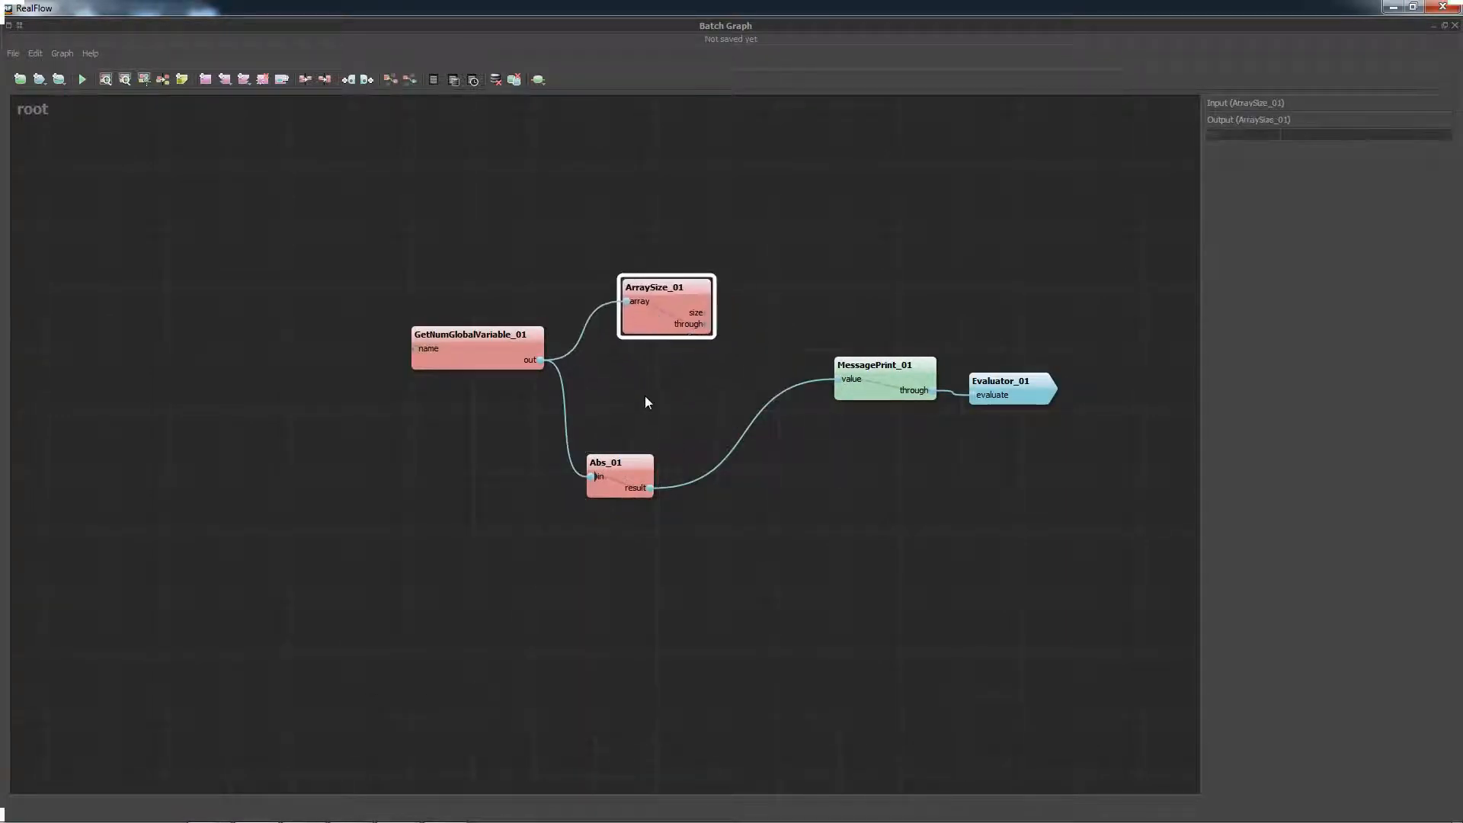
pyautogui.click(616, 410)
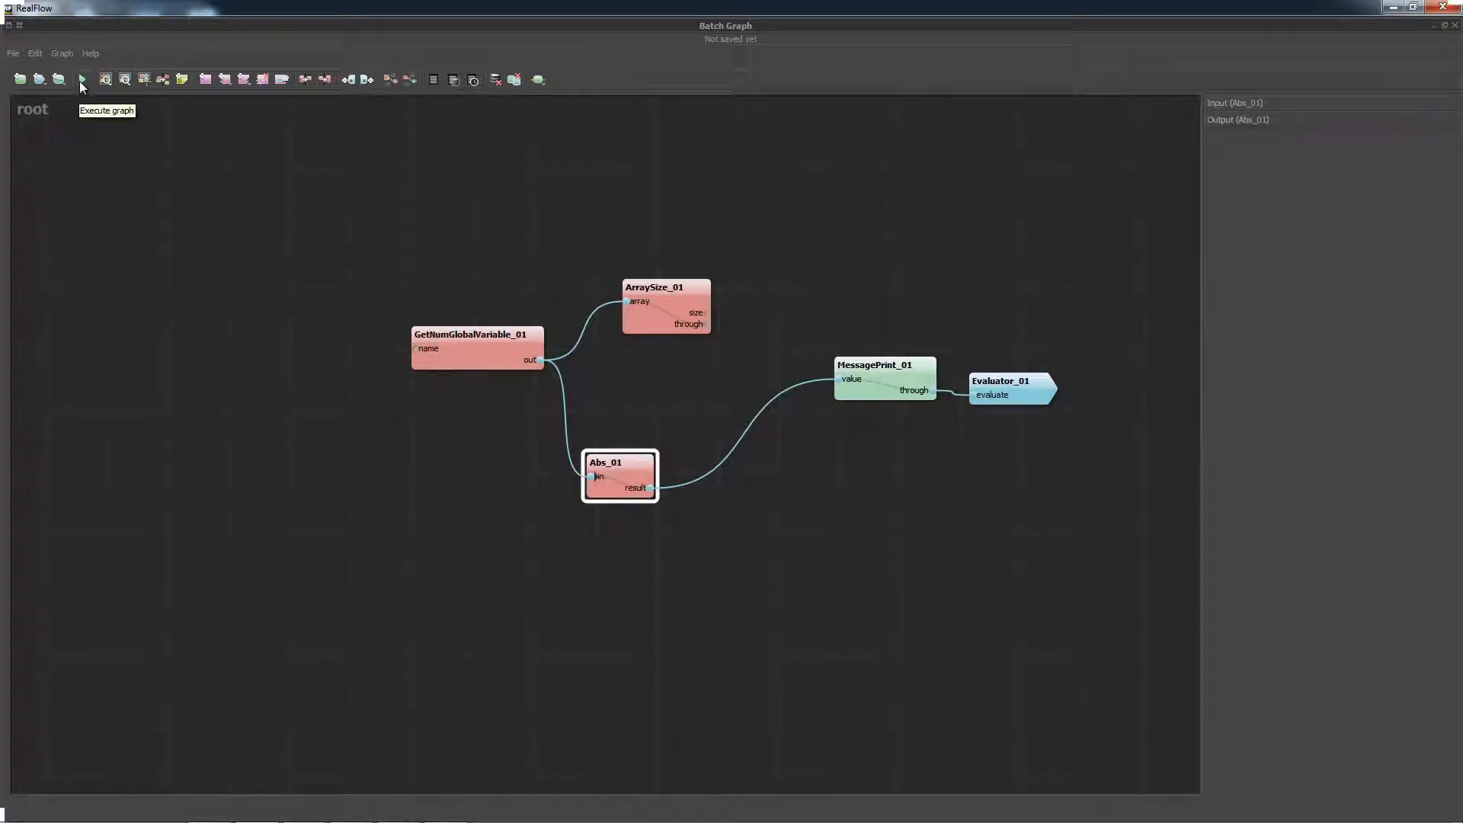
pyautogui.click(1392, 7)
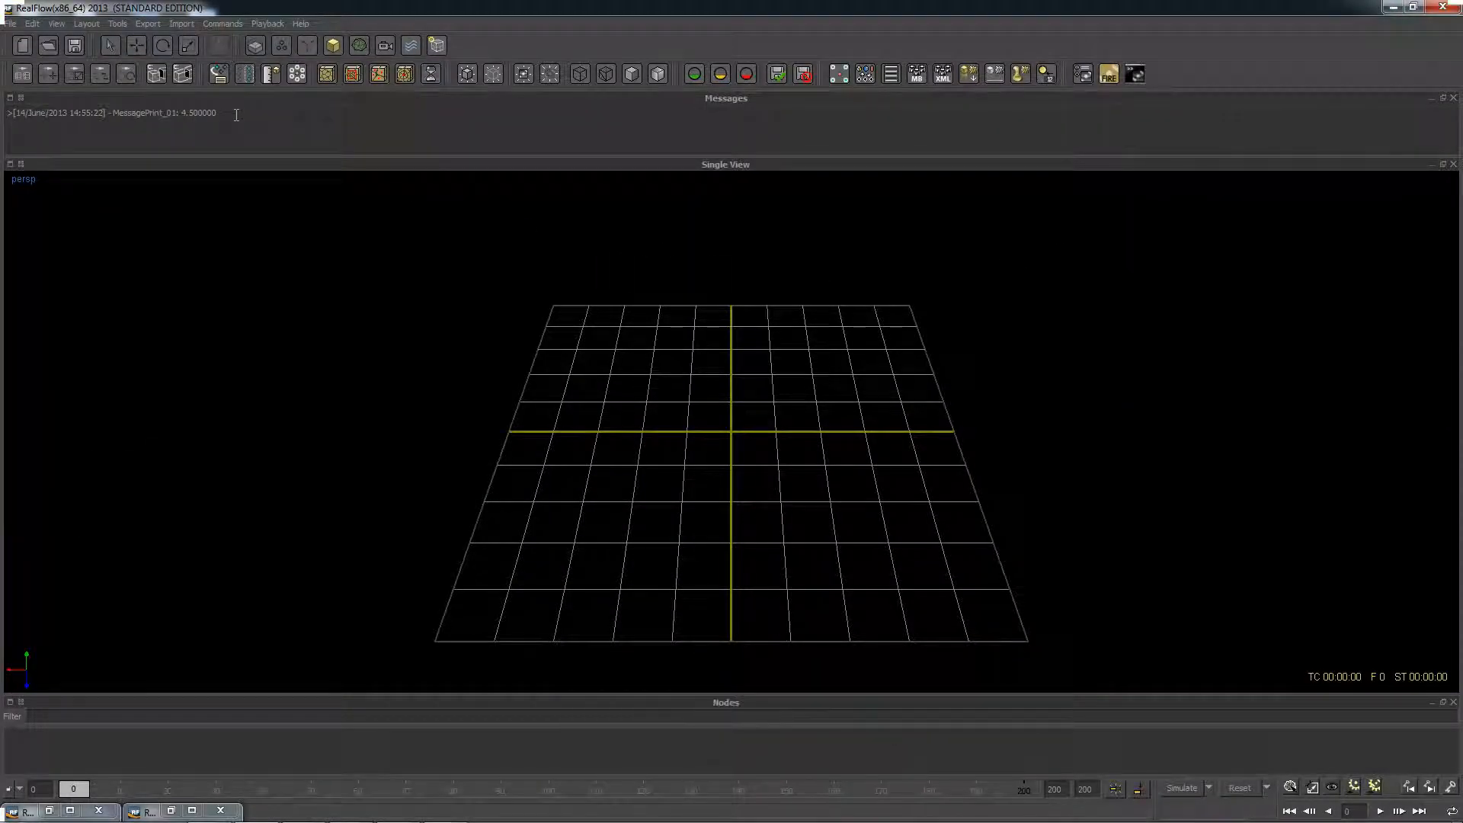
# Step: Copy all nodes of the second graph and paste them into a new Batch Graph window
pyautogui.click(192, 811)
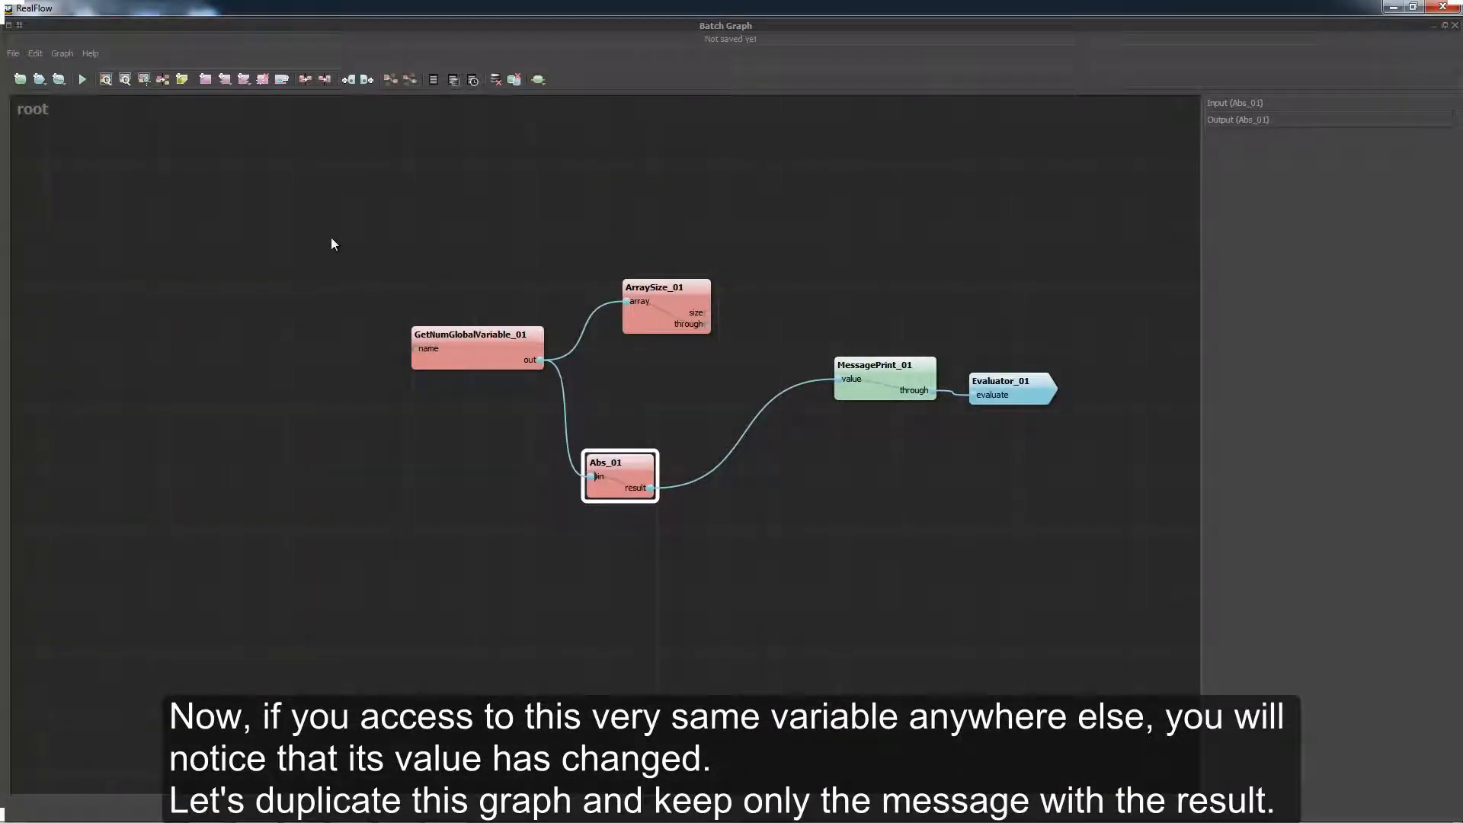
pyautogui.moveTo(328, 221); pyautogui.dragTo(1092, 528)
pyautogui.click(44, 54)
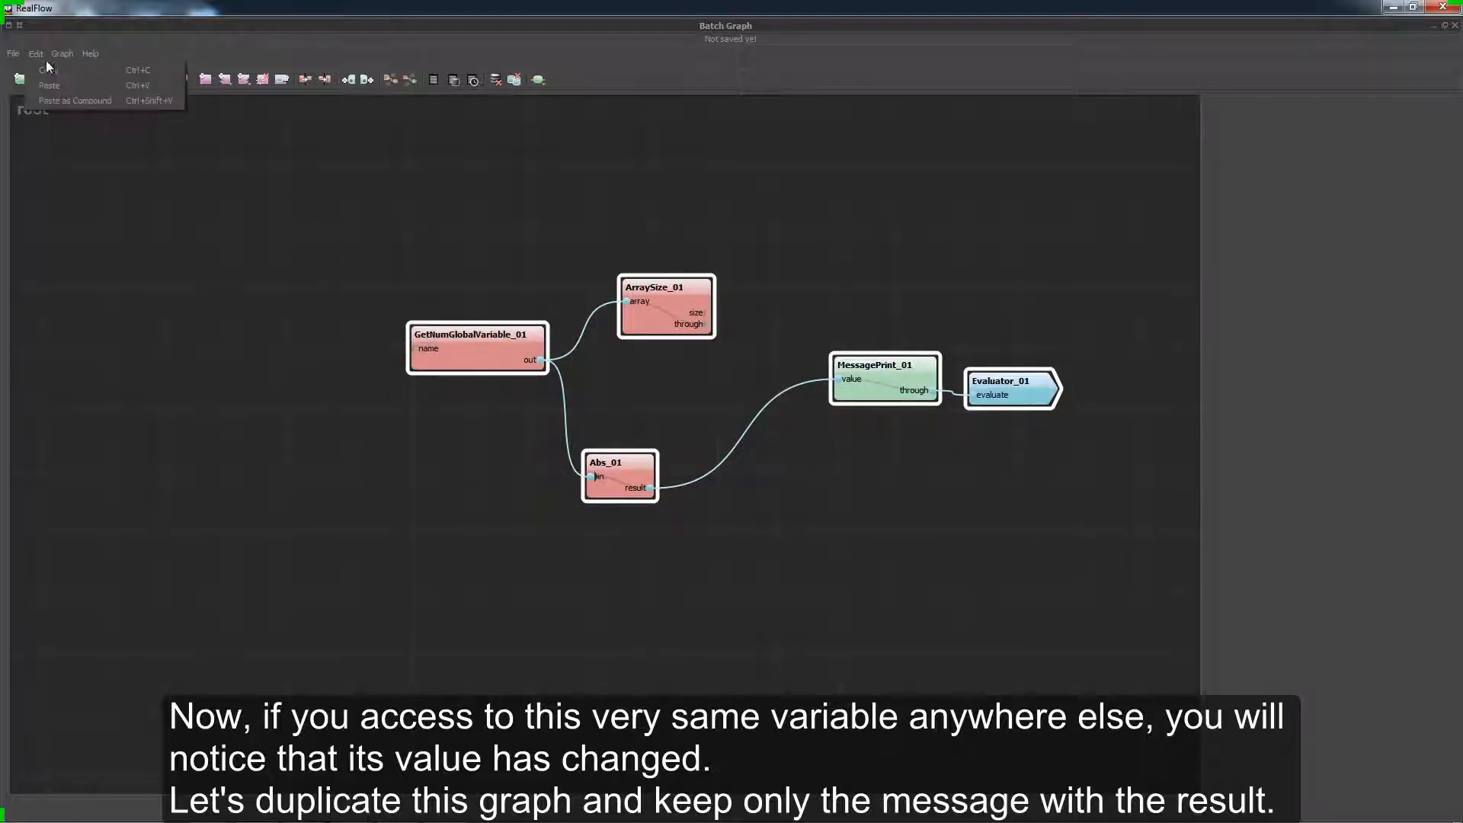
pyautogui.click(49, 69)
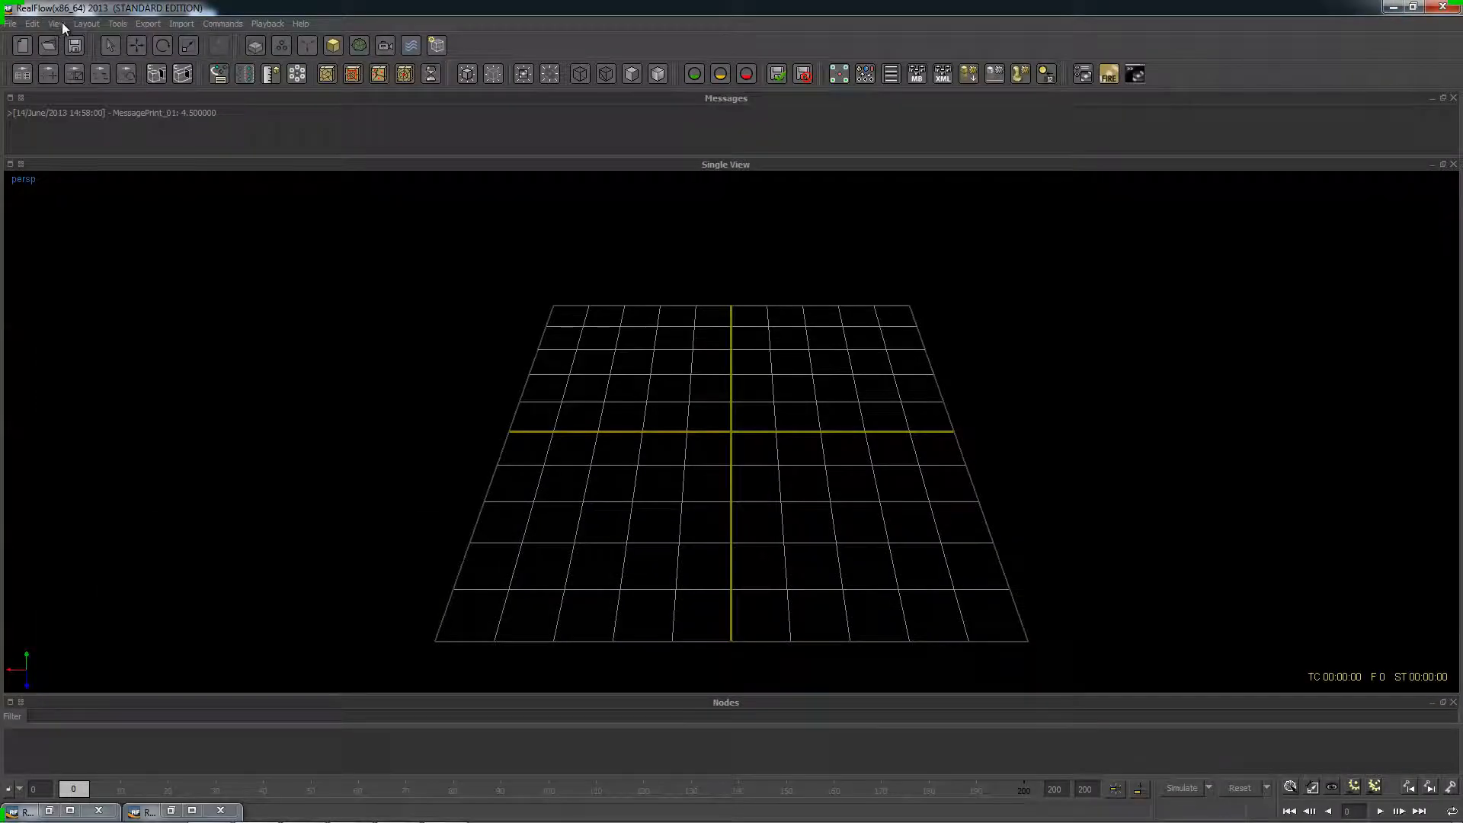
pyautogui.click(86, 24)
pyautogui.click(122, 350)
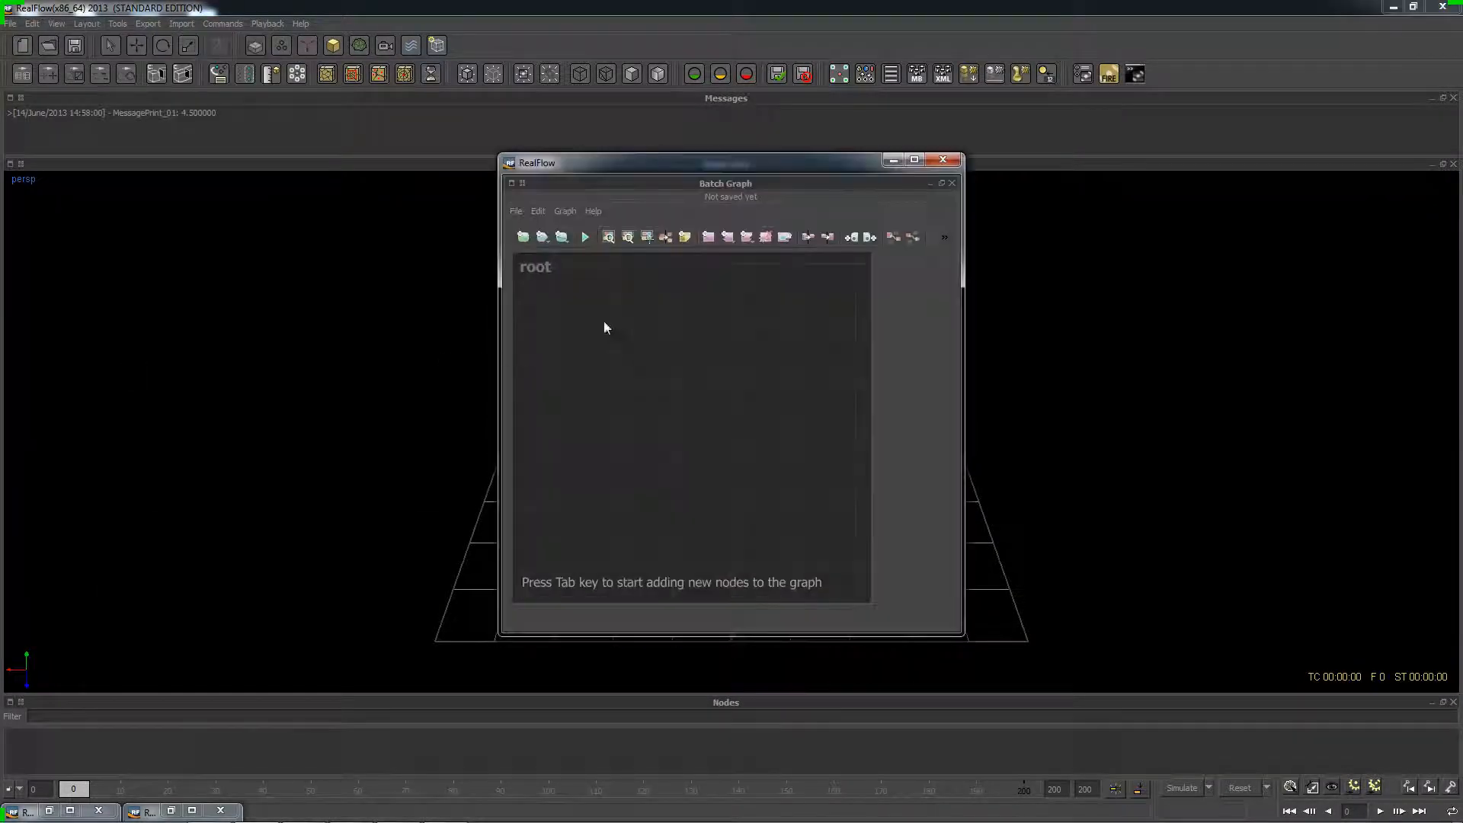
pyautogui.click(526, 210)
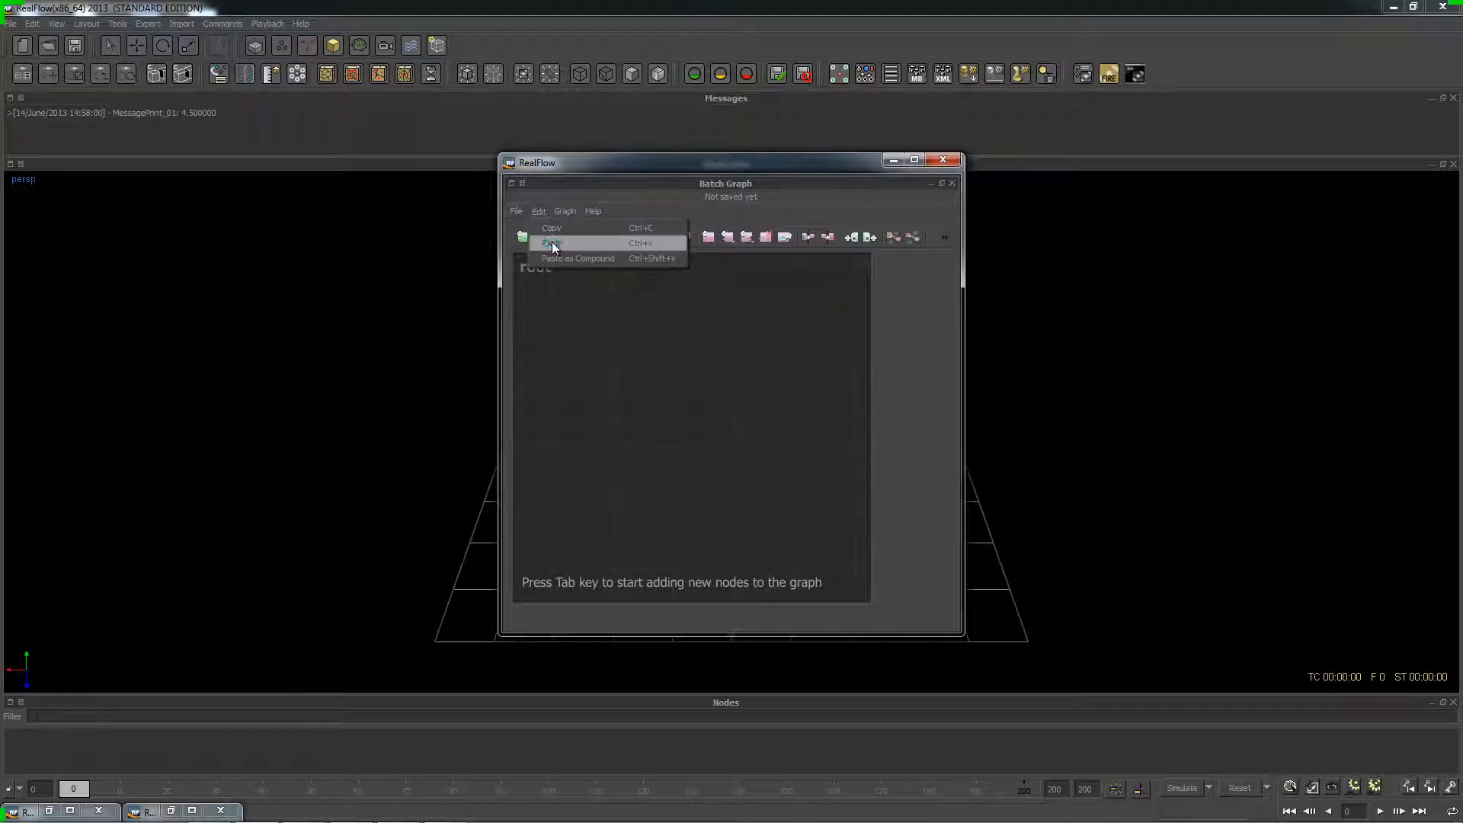
pyautogui.click(552, 241)
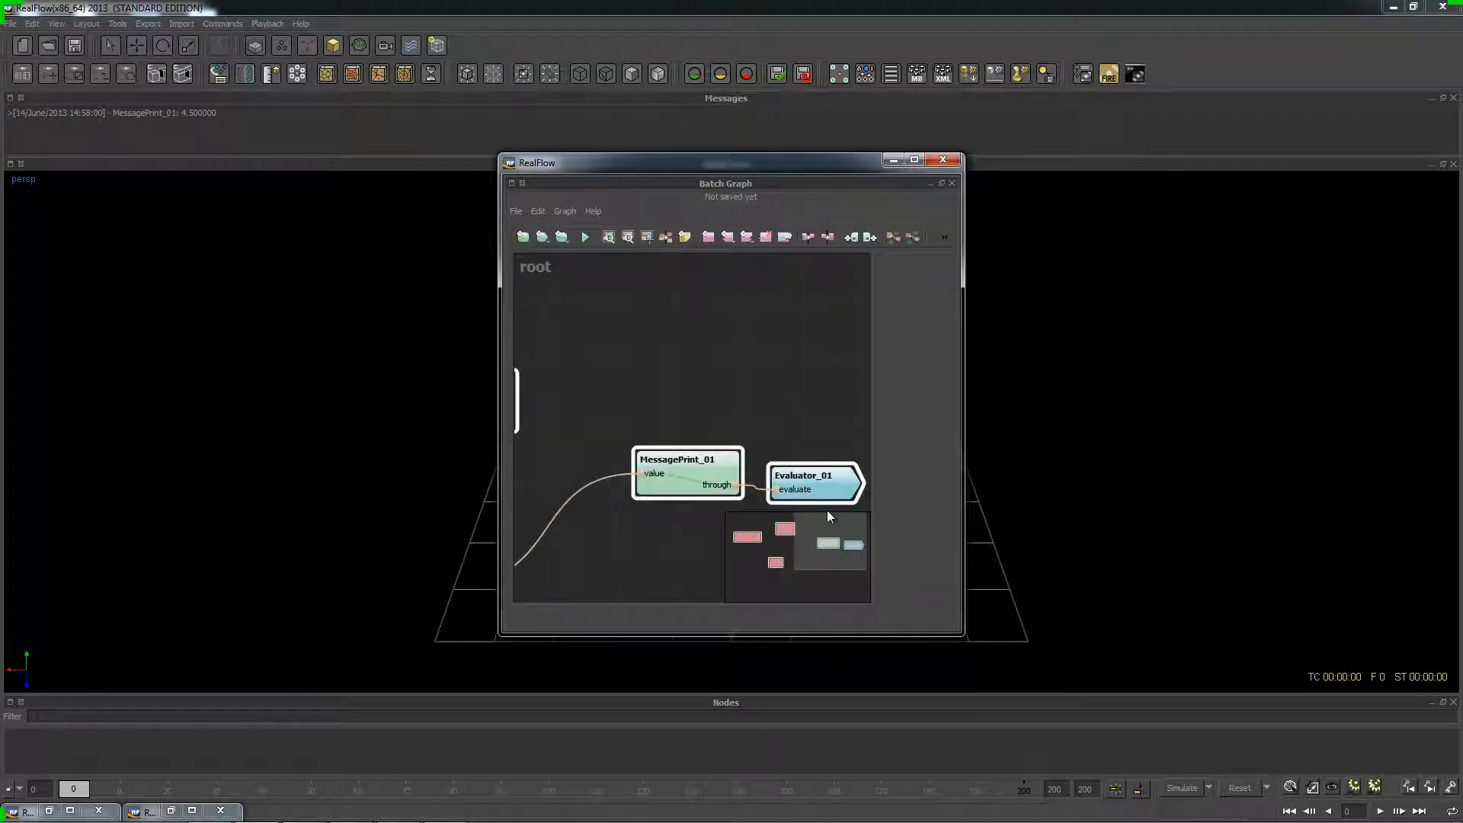
# Step: In the maximized new graph, connect GetNumGlobalVariable's out directly to MessagePrint's value and execute it, checking the message in the main window
pyautogui.click(912, 161)
pyautogui.moveTo(1121, 739); pyautogui.dragTo(1110, 742)
pyautogui.click(733, 441)
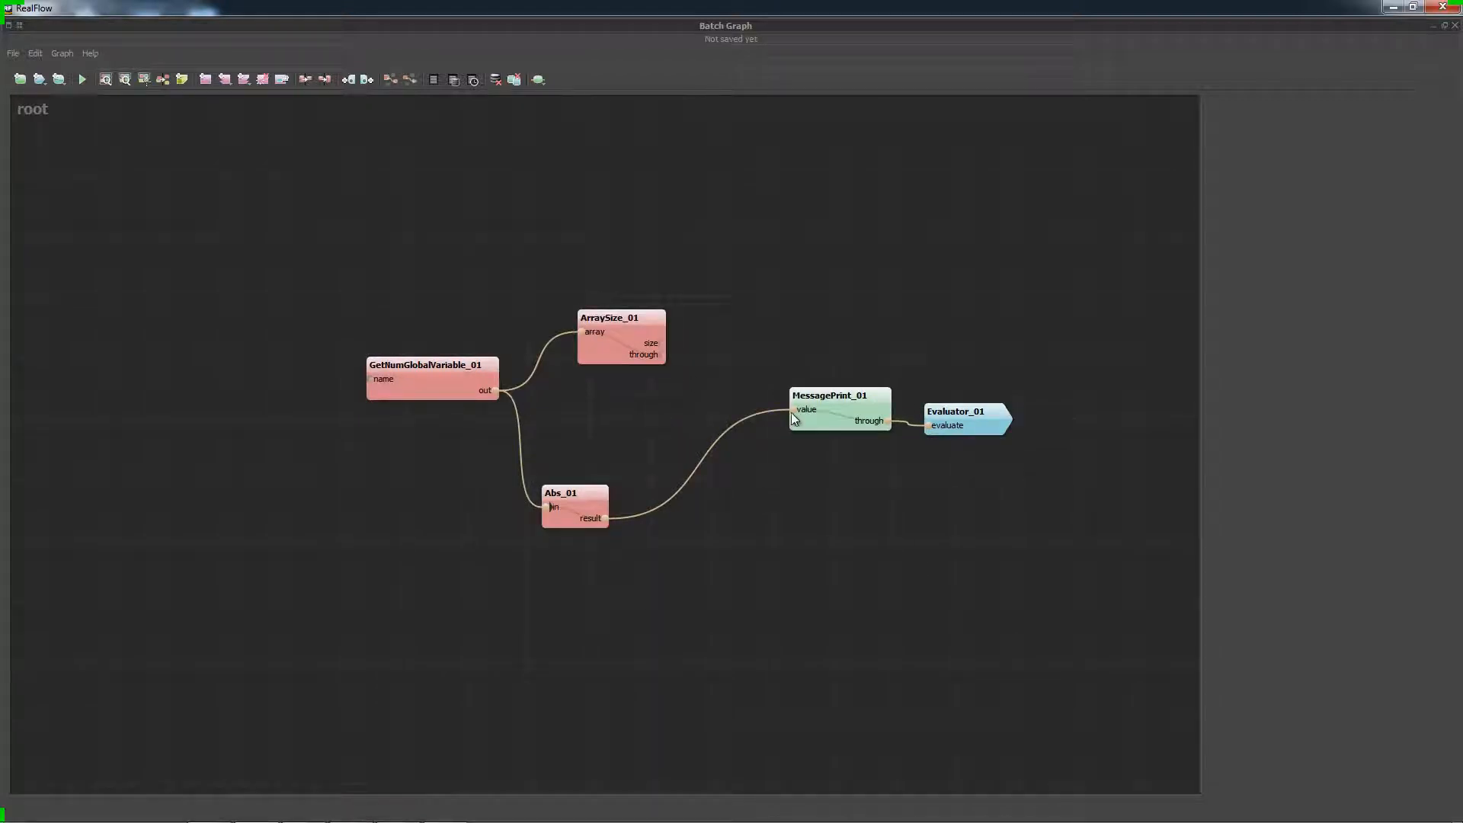
pyautogui.moveTo(792, 410); pyautogui.dragTo(676, 395)
pyautogui.moveTo(498, 389); pyautogui.dragTo(787, 409)
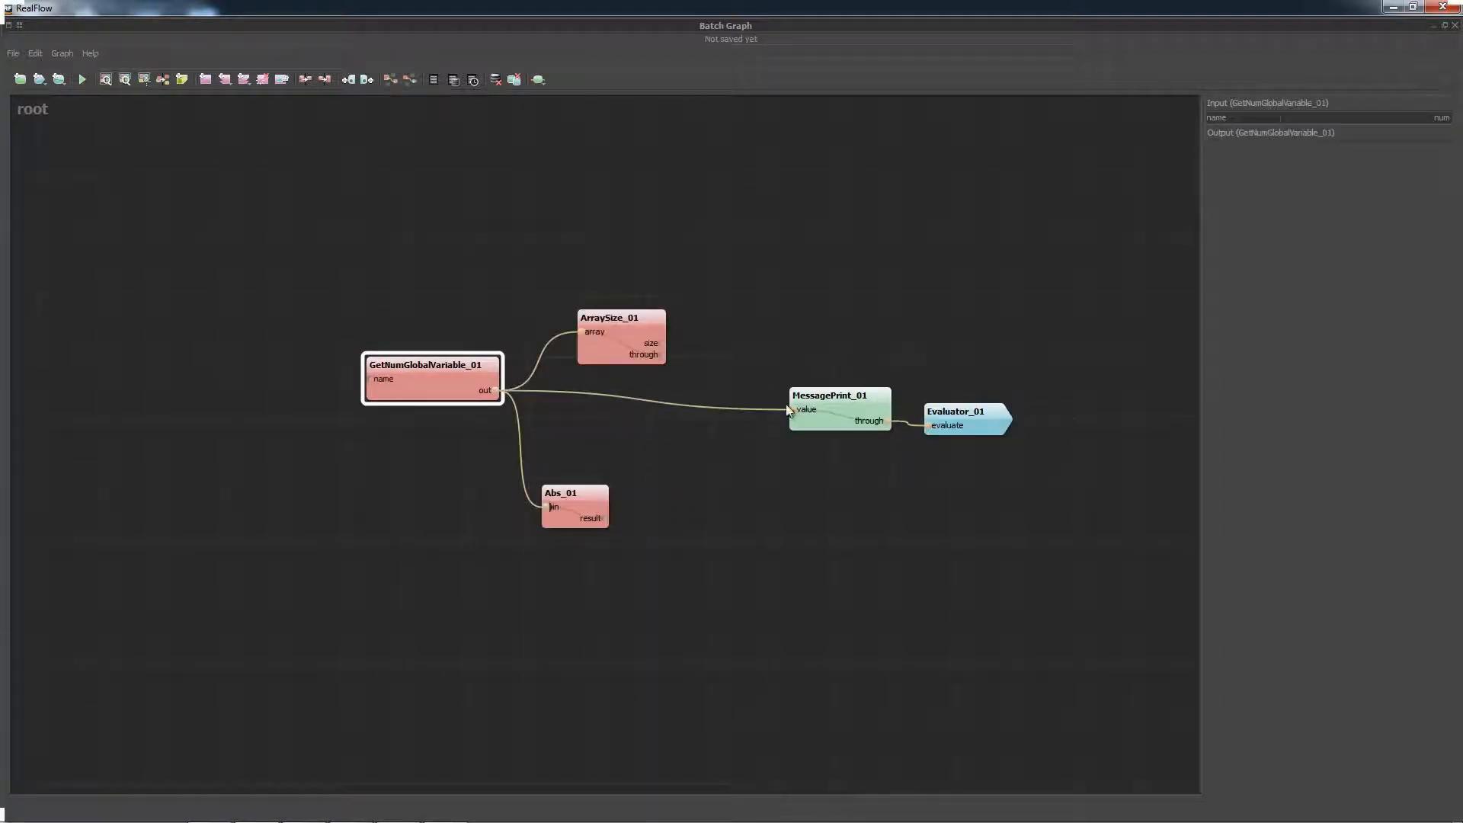
pyautogui.click(80, 80)
pyautogui.click(1395, 9)
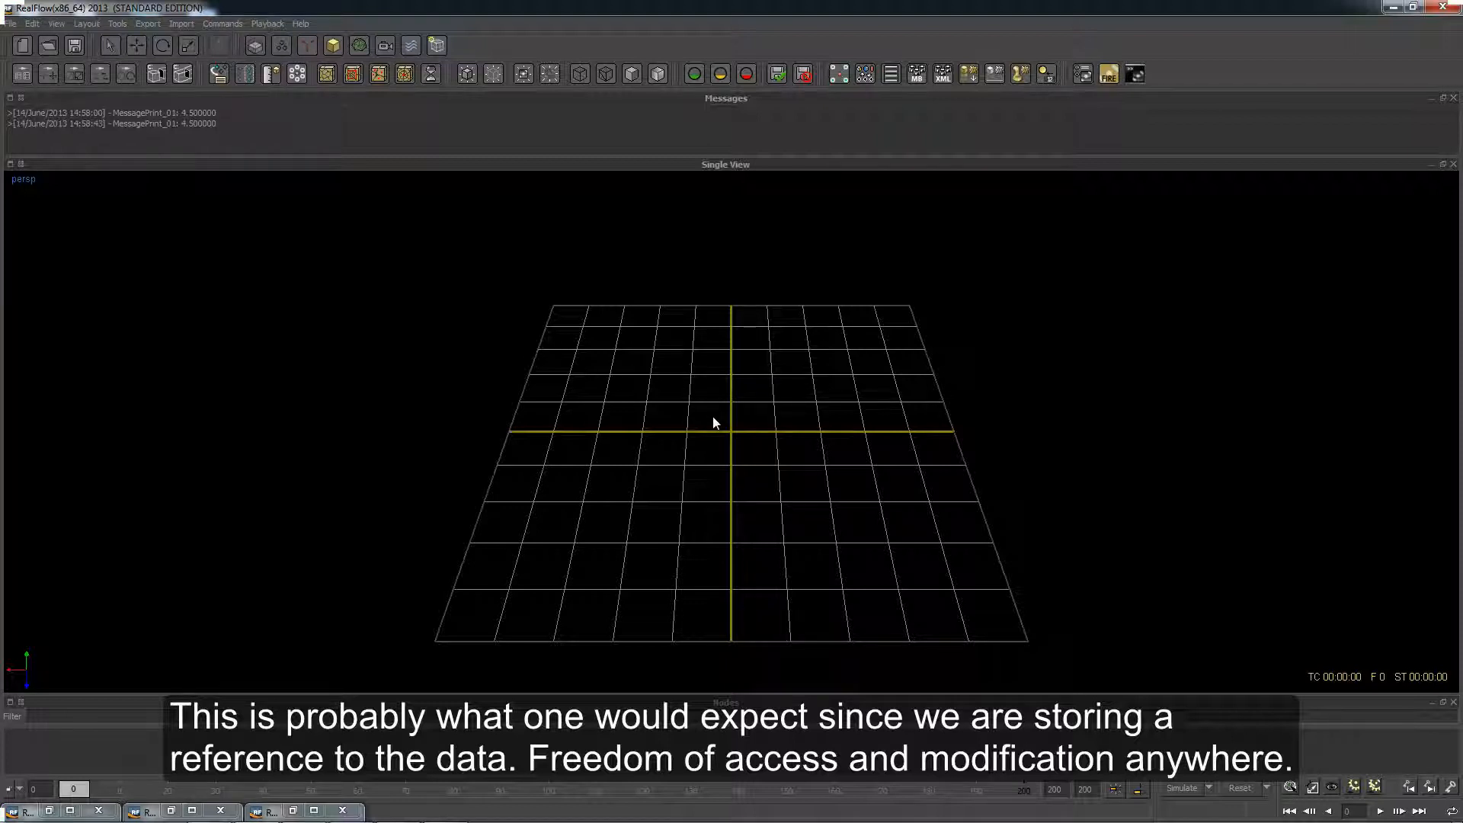
# Step: Clear the messages and, in the first graph, set SetNumGlobalVariable's store copy to Yes
pyautogui.click(86, 25)
pyautogui.click(121, 114)
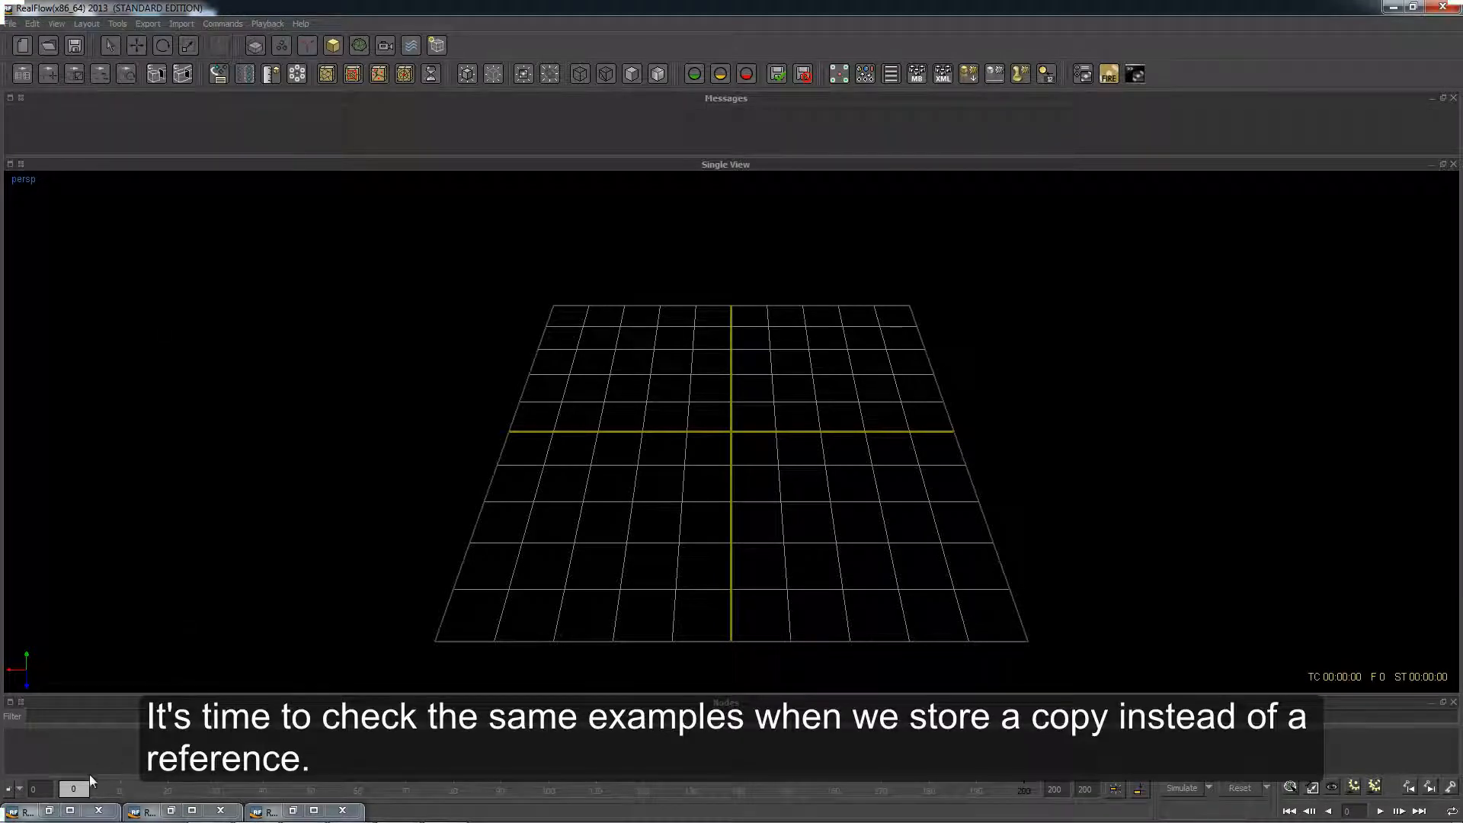
pyautogui.click(70, 811)
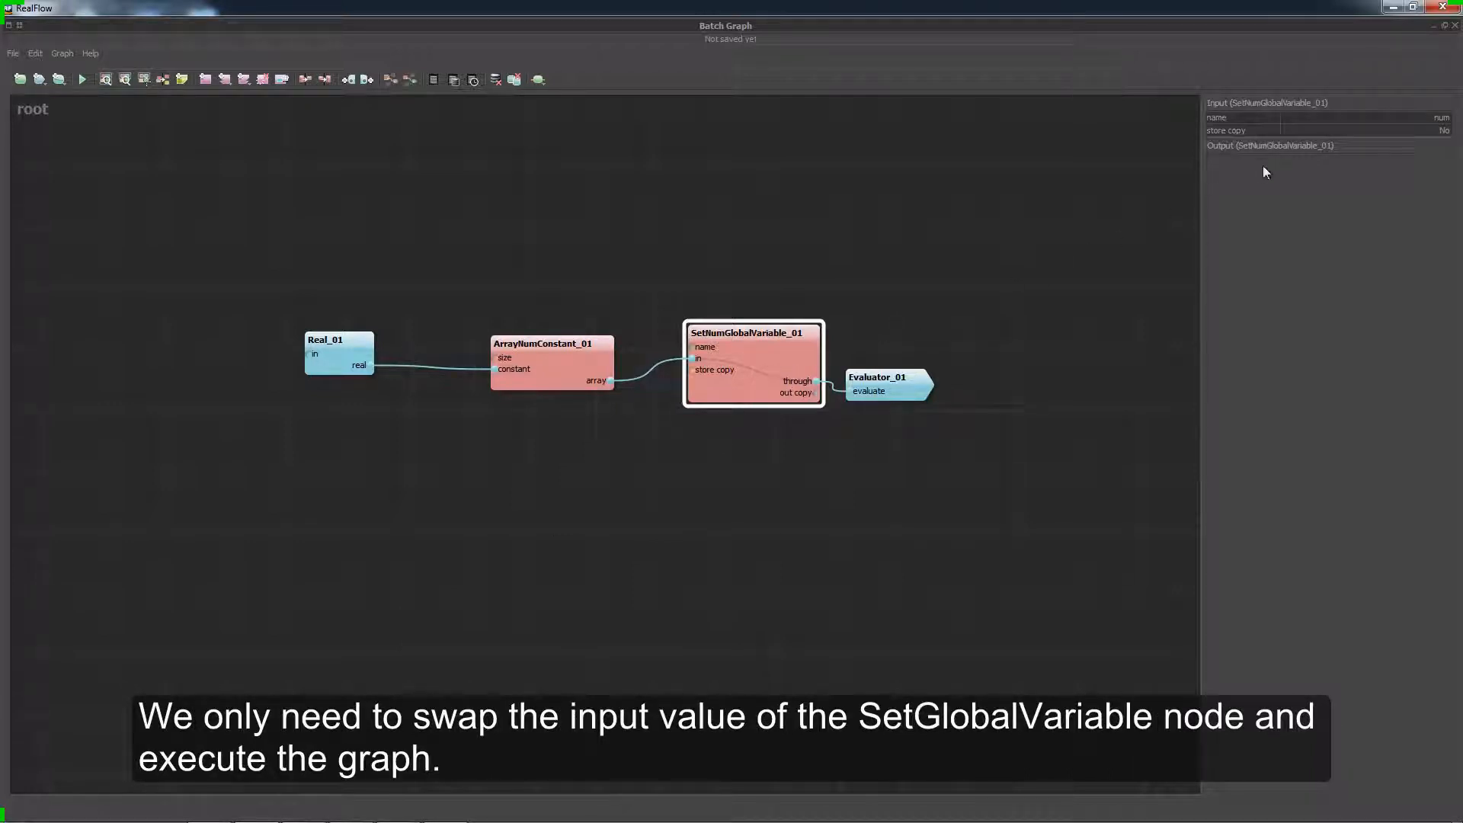
pyautogui.click(1322, 131)
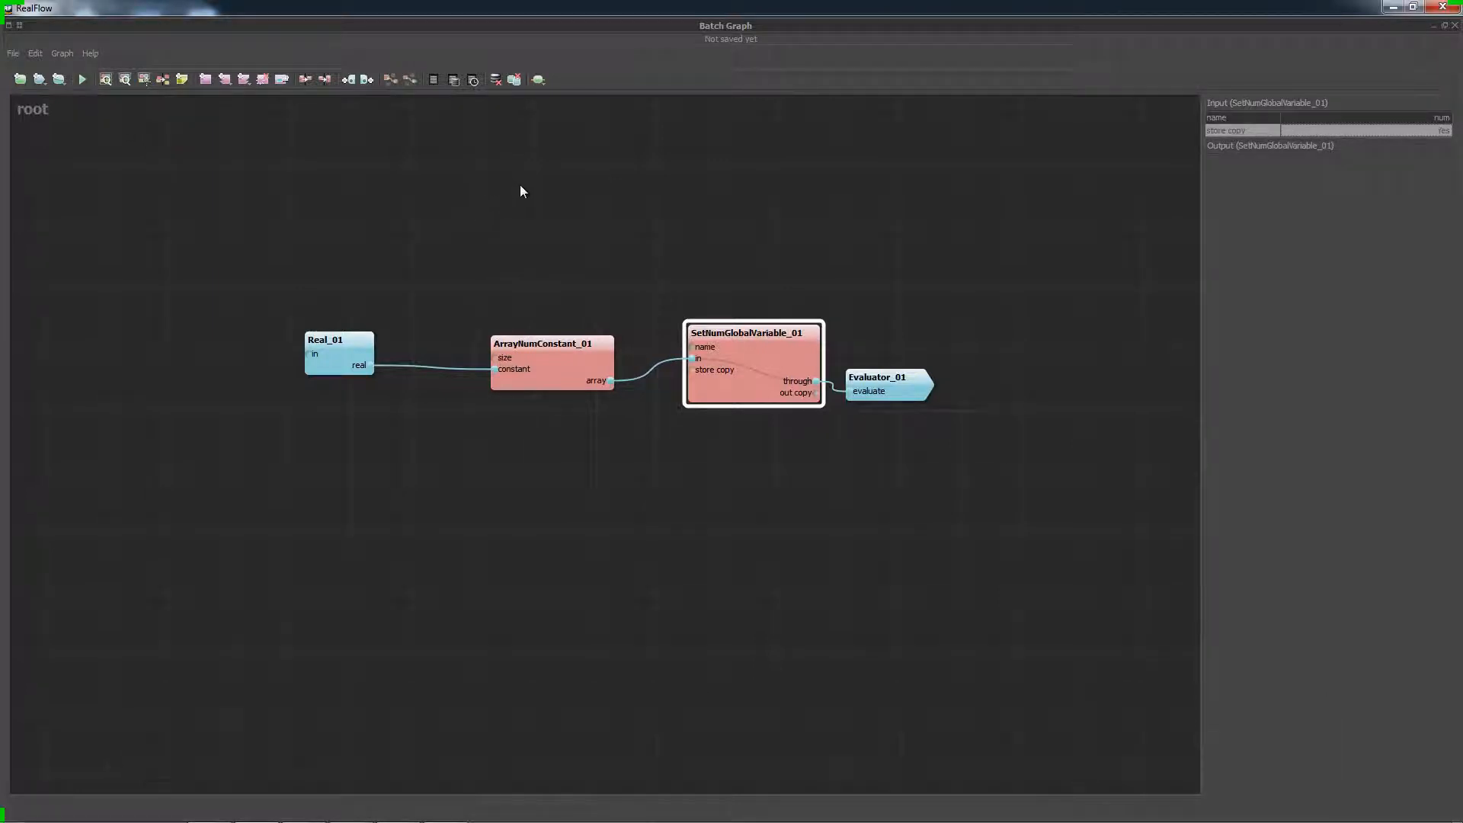
# Step: Remove the ArrayNumConstant node from the first graph and return to the main window
pyautogui.click(565, 373)
pyautogui.rightClick(566, 373)
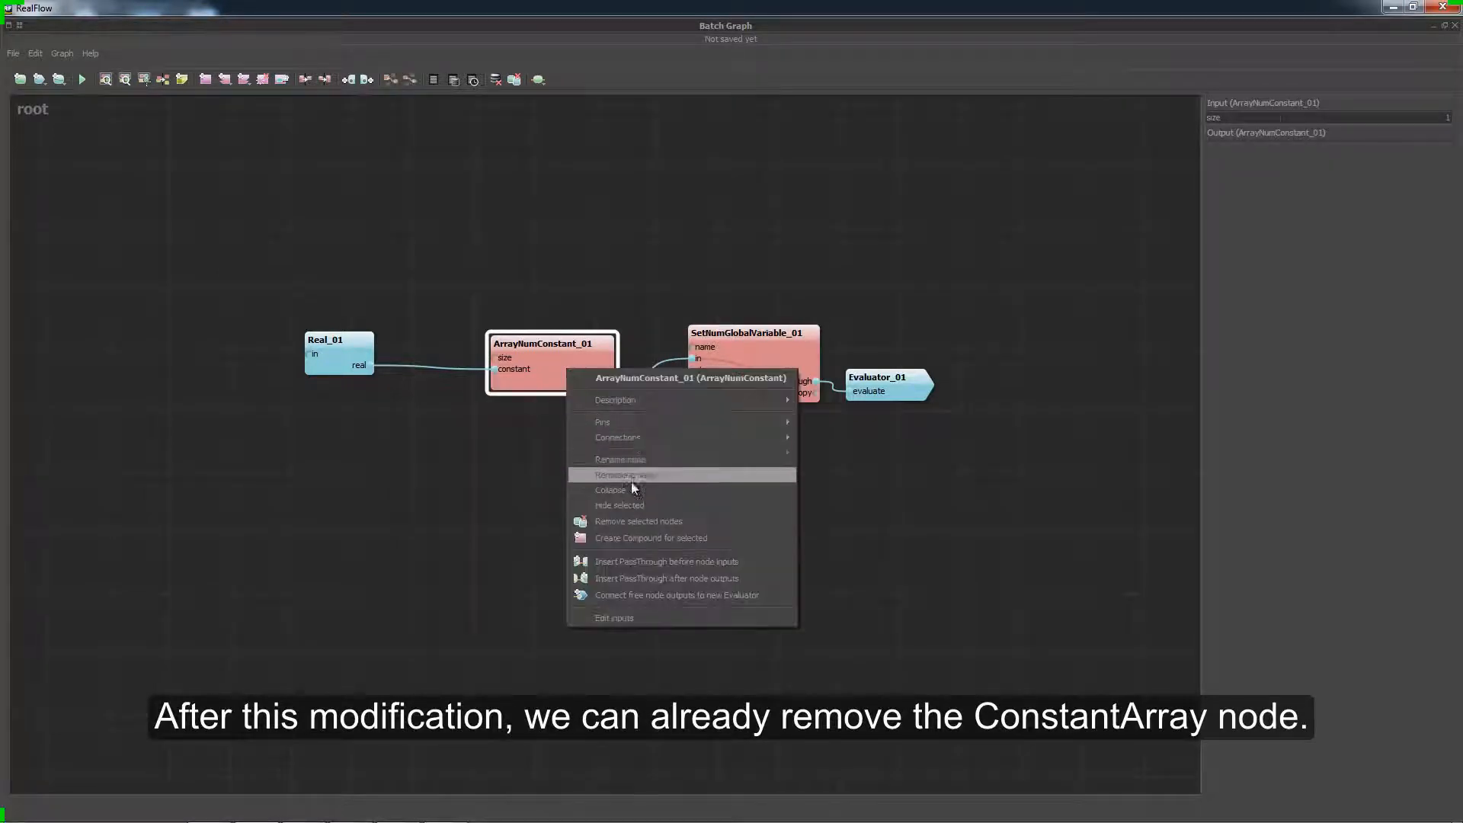
pyautogui.click(631, 524)
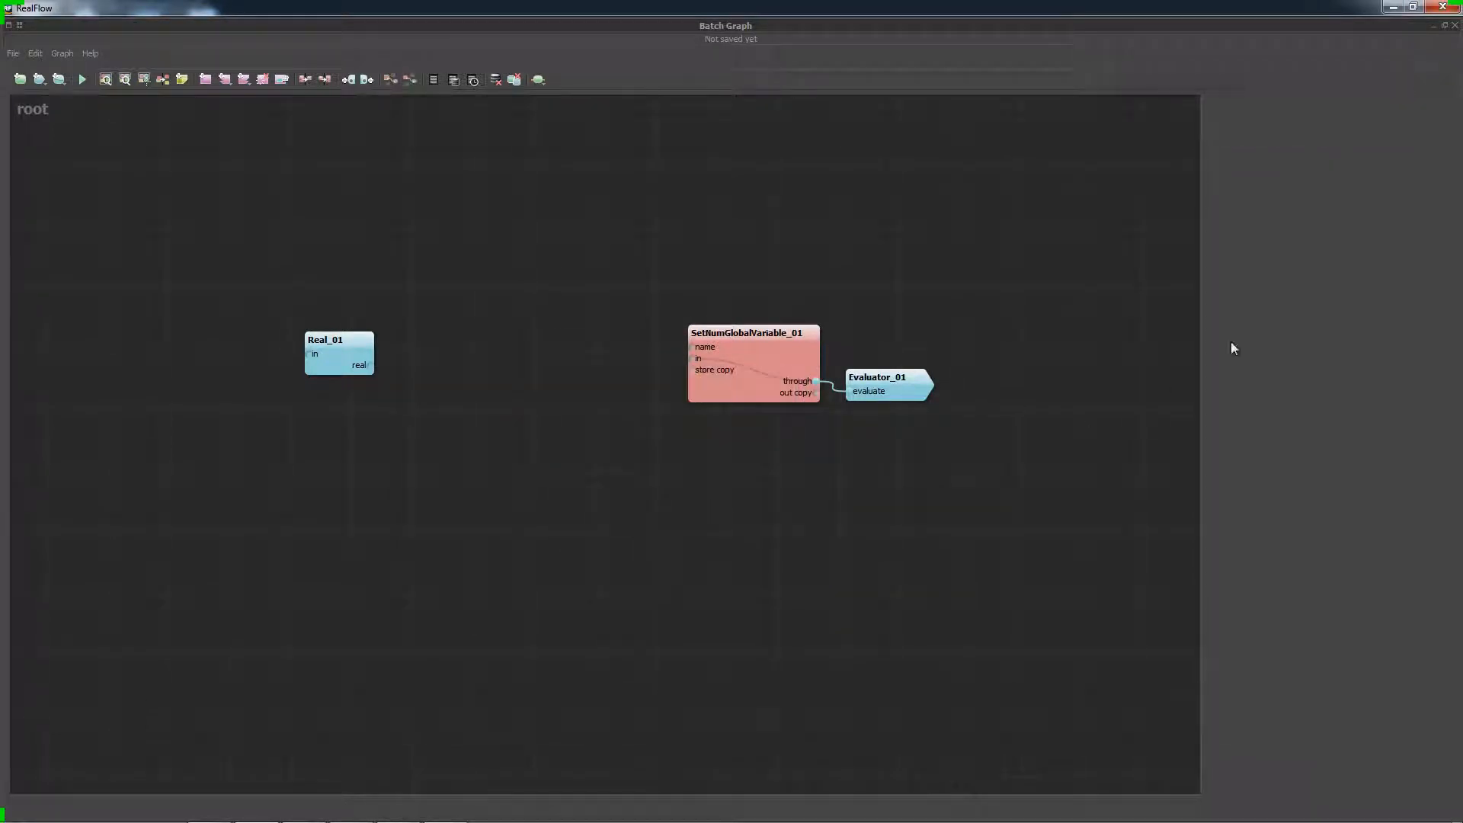
pyautogui.click(1392, 9)
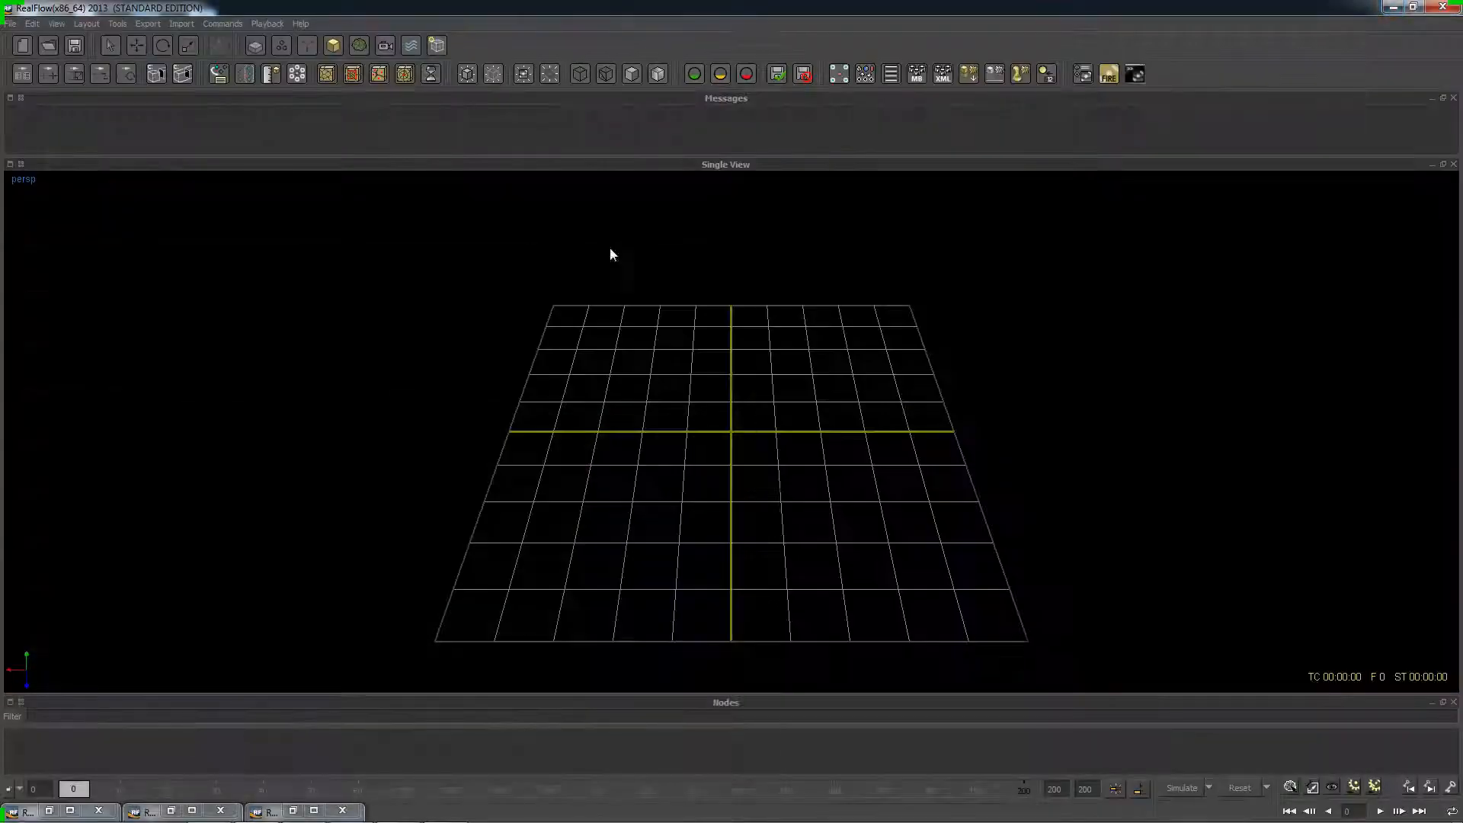
# Step: Execute the third graph, the second graph and the third graph again, checking the printed message after each run
pyautogui.click(314, 810)
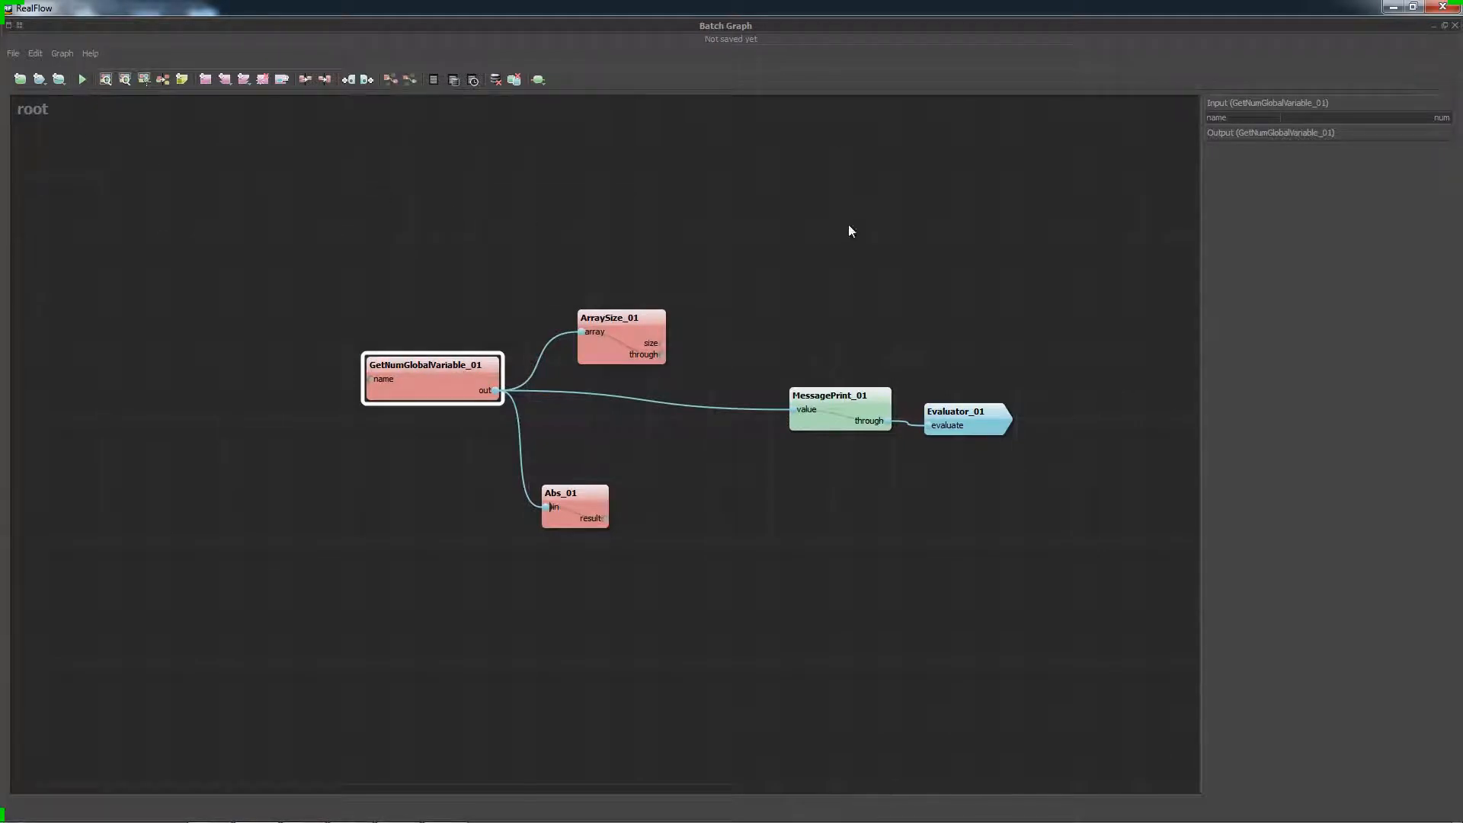
pyautogui.click(1394, 7)
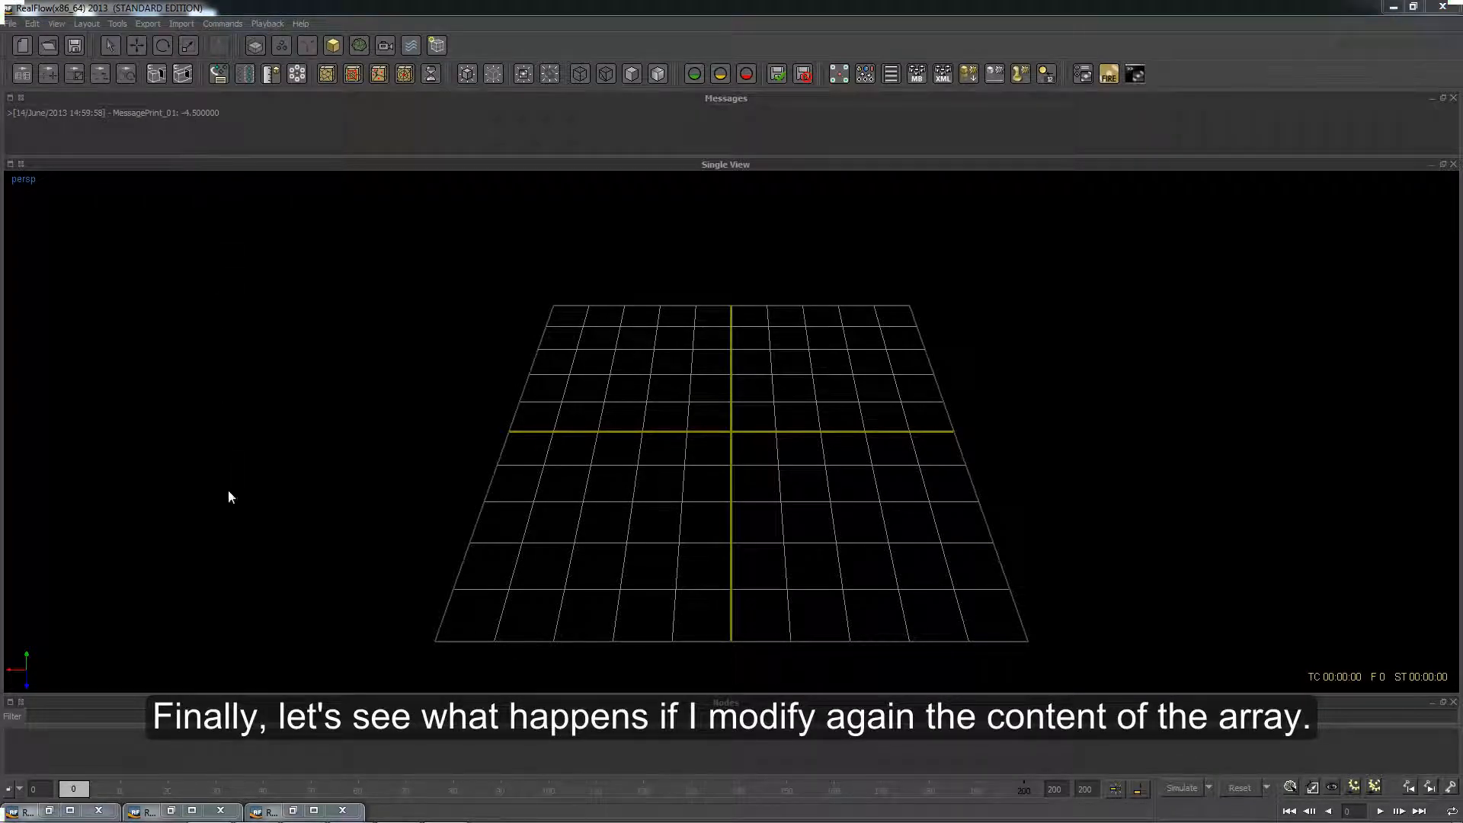
pyautogui.click(192, 810)
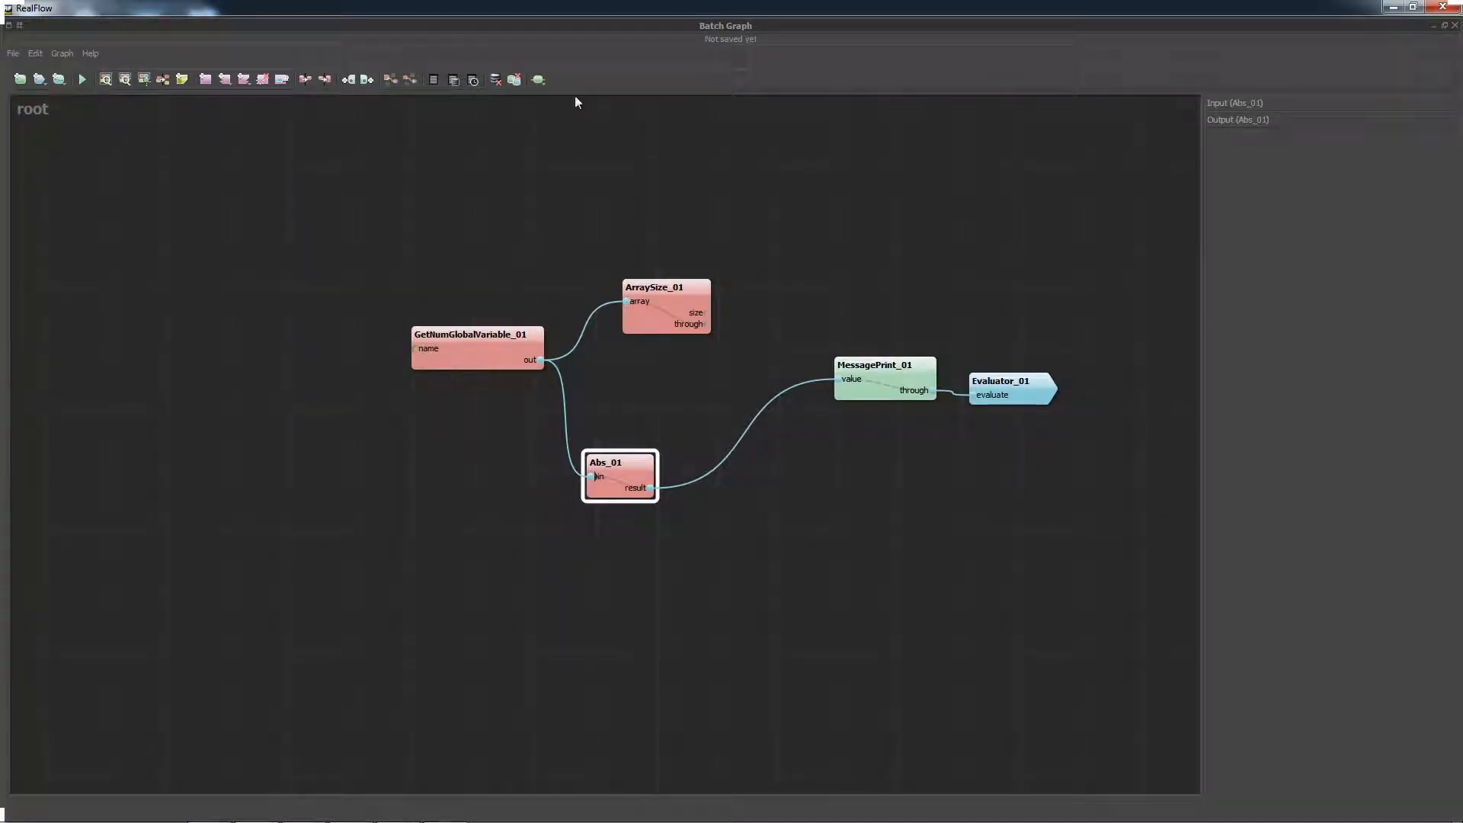
pyautogui.click(1392, 8)
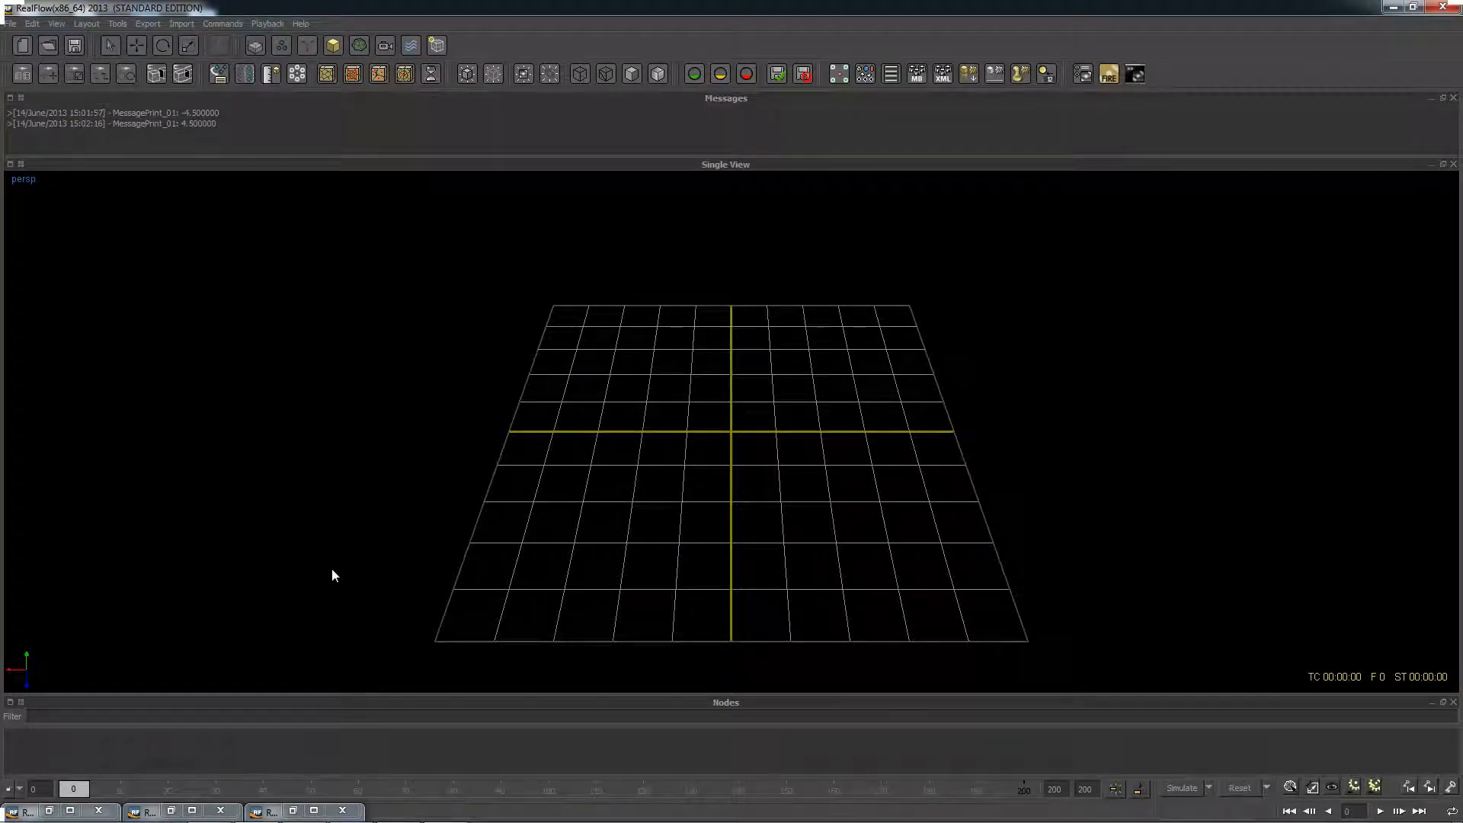
pyautogui.click(314, 809)
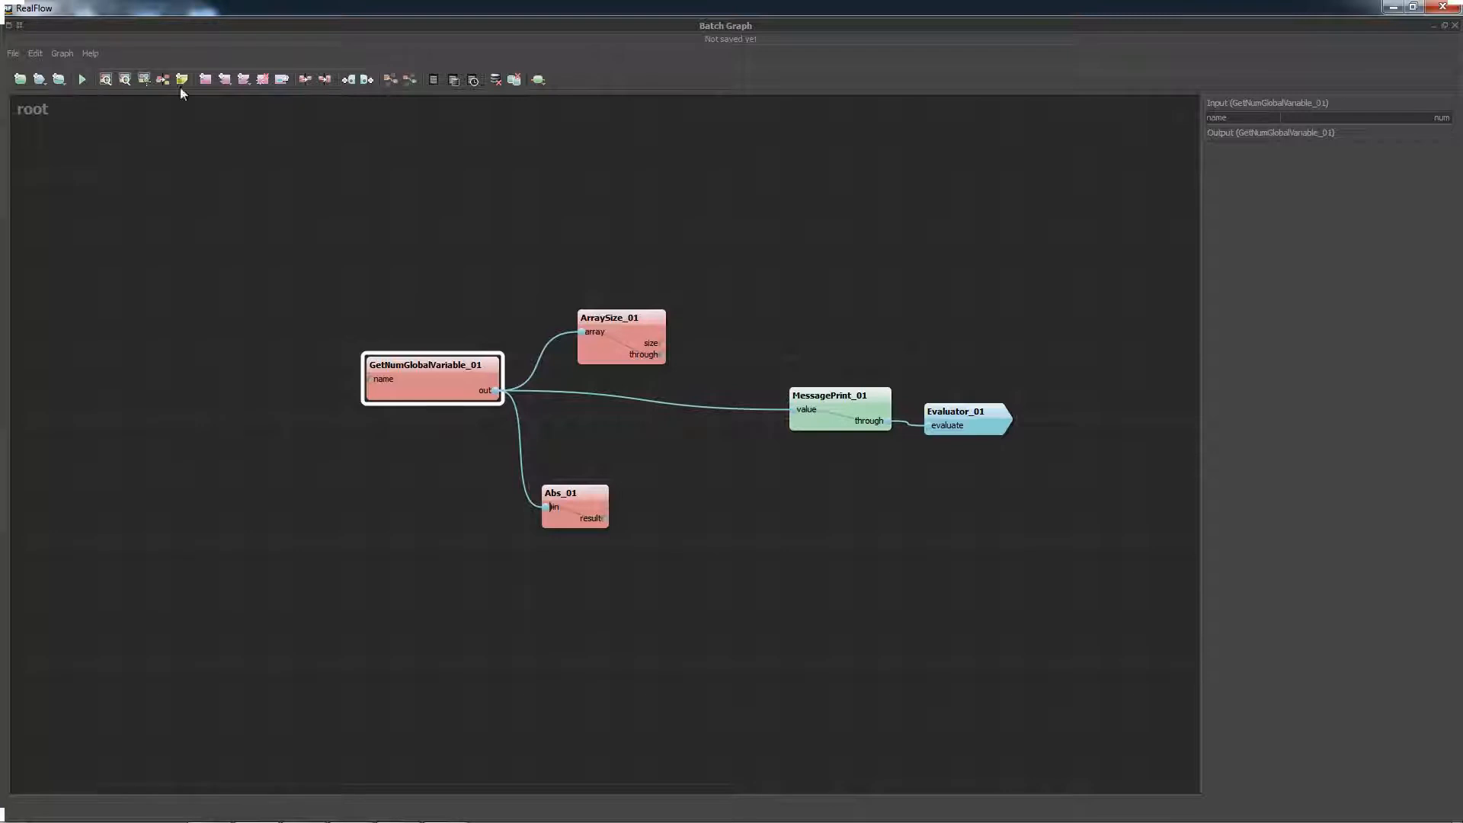
pyautogui.click(1393, 7)
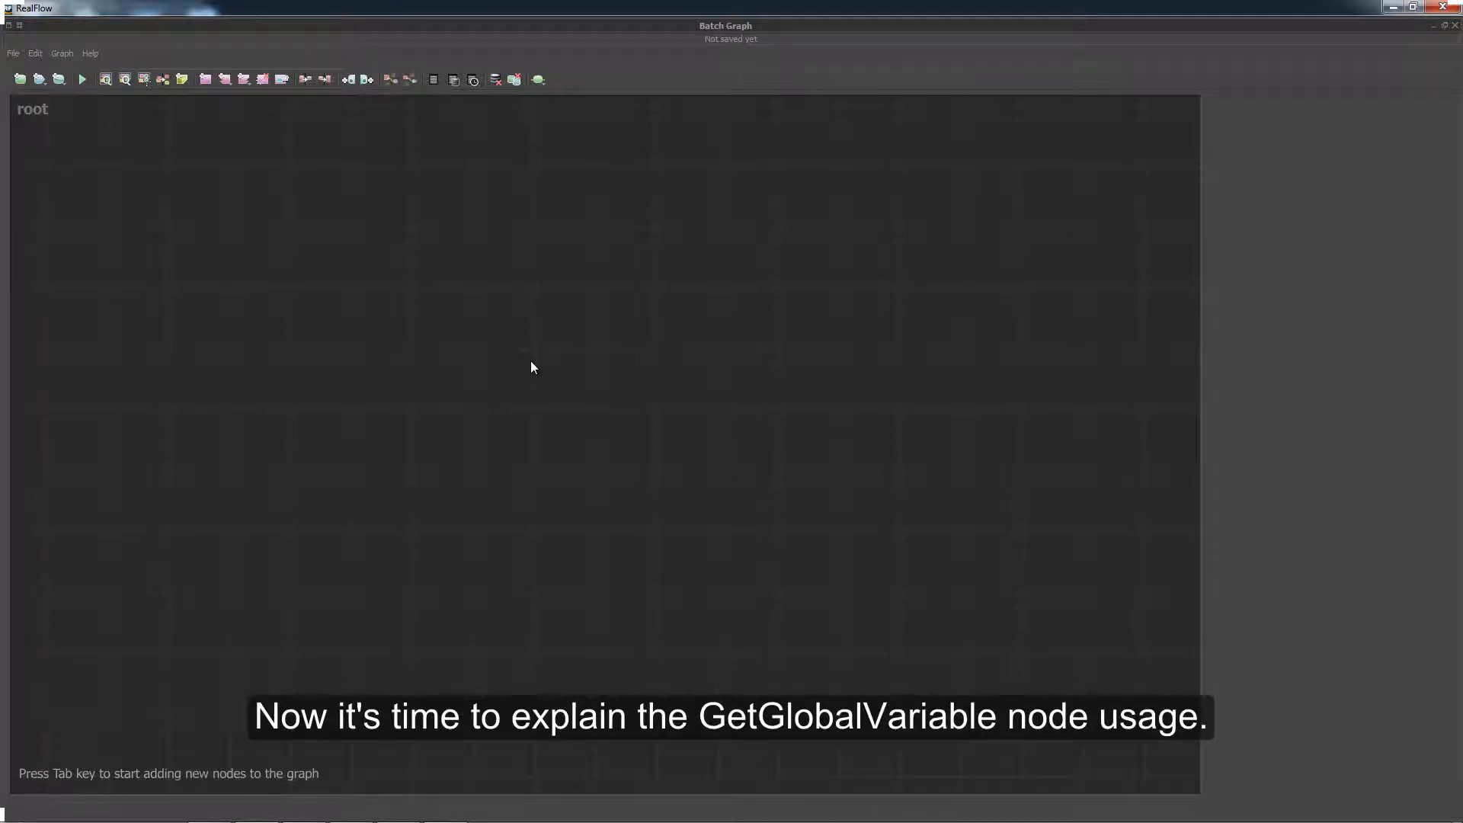
# Step: Add a GetCurveGlobalVariable node to the empty batch graph
pyautogui.press('Tab')
pyautogui.write('get glob')
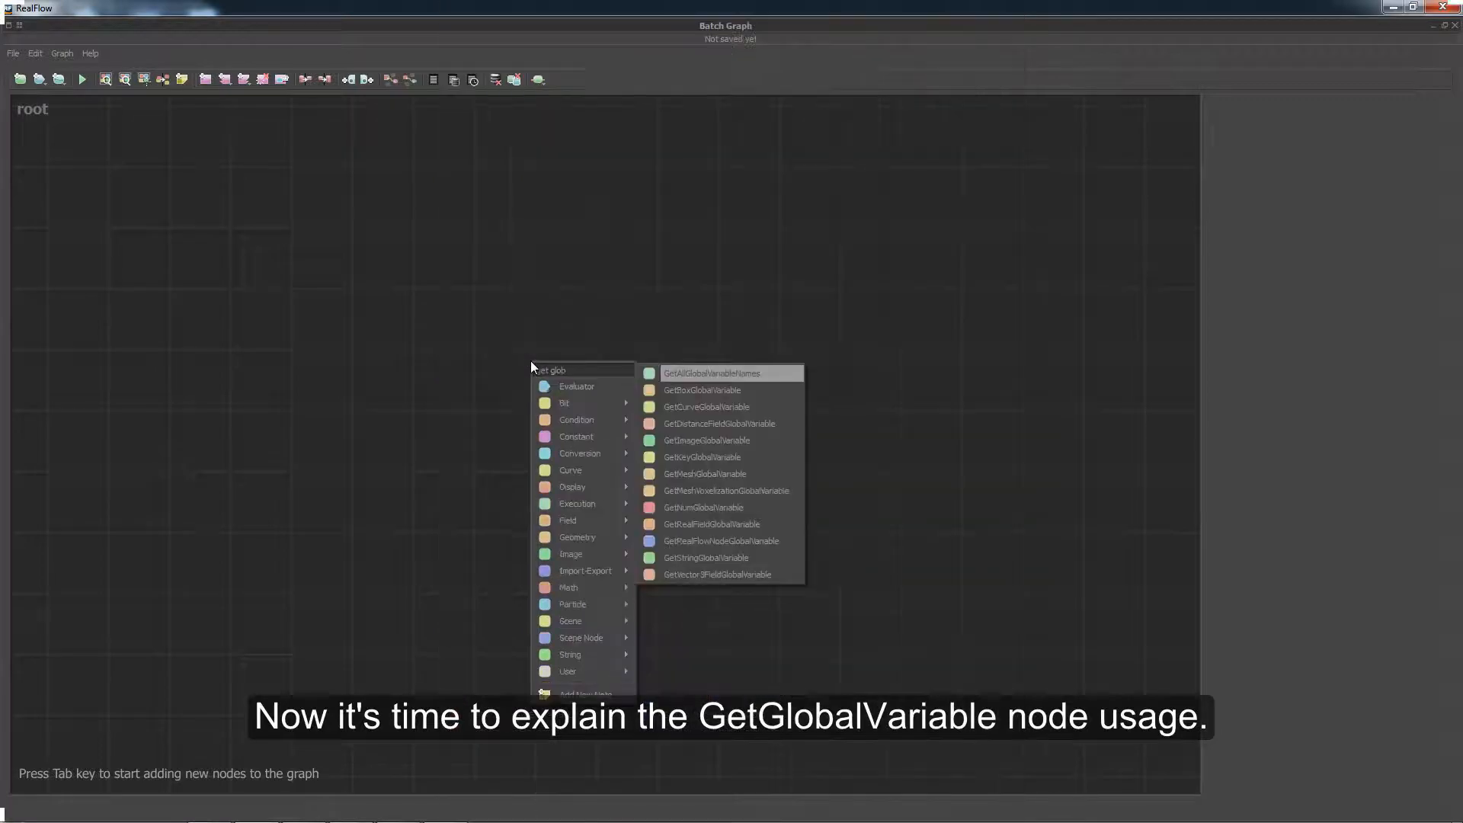
pyautogui.write('al var')
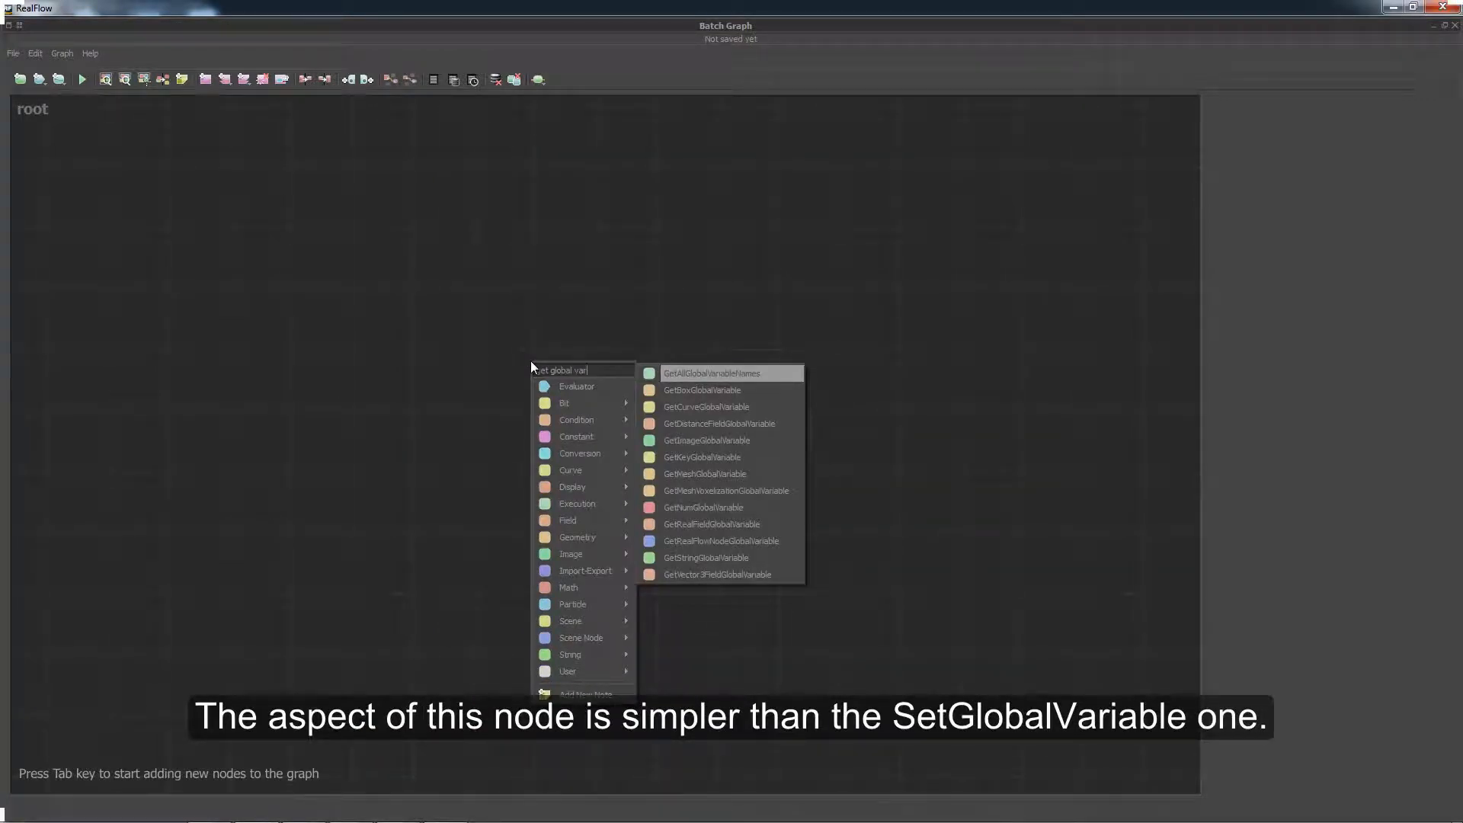
pyautogui.press('Down')
pyautogui.press('Down')
pyautogui.press('Return')
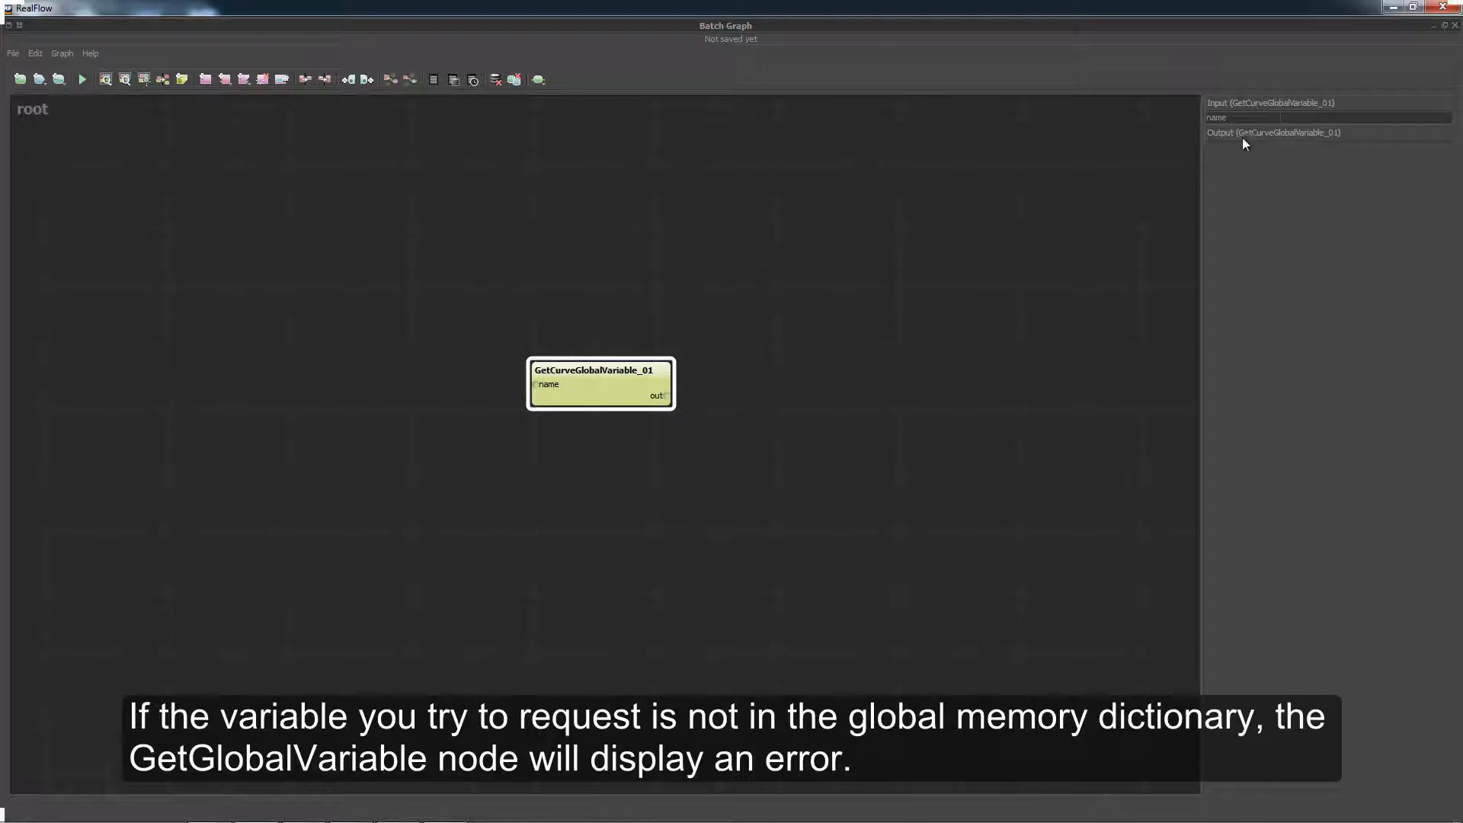
# Step: Set GetCurveGlobalVariable's name to randomname and connect its free output to a new Evaluator node
pyautogui.click(1303, 119)
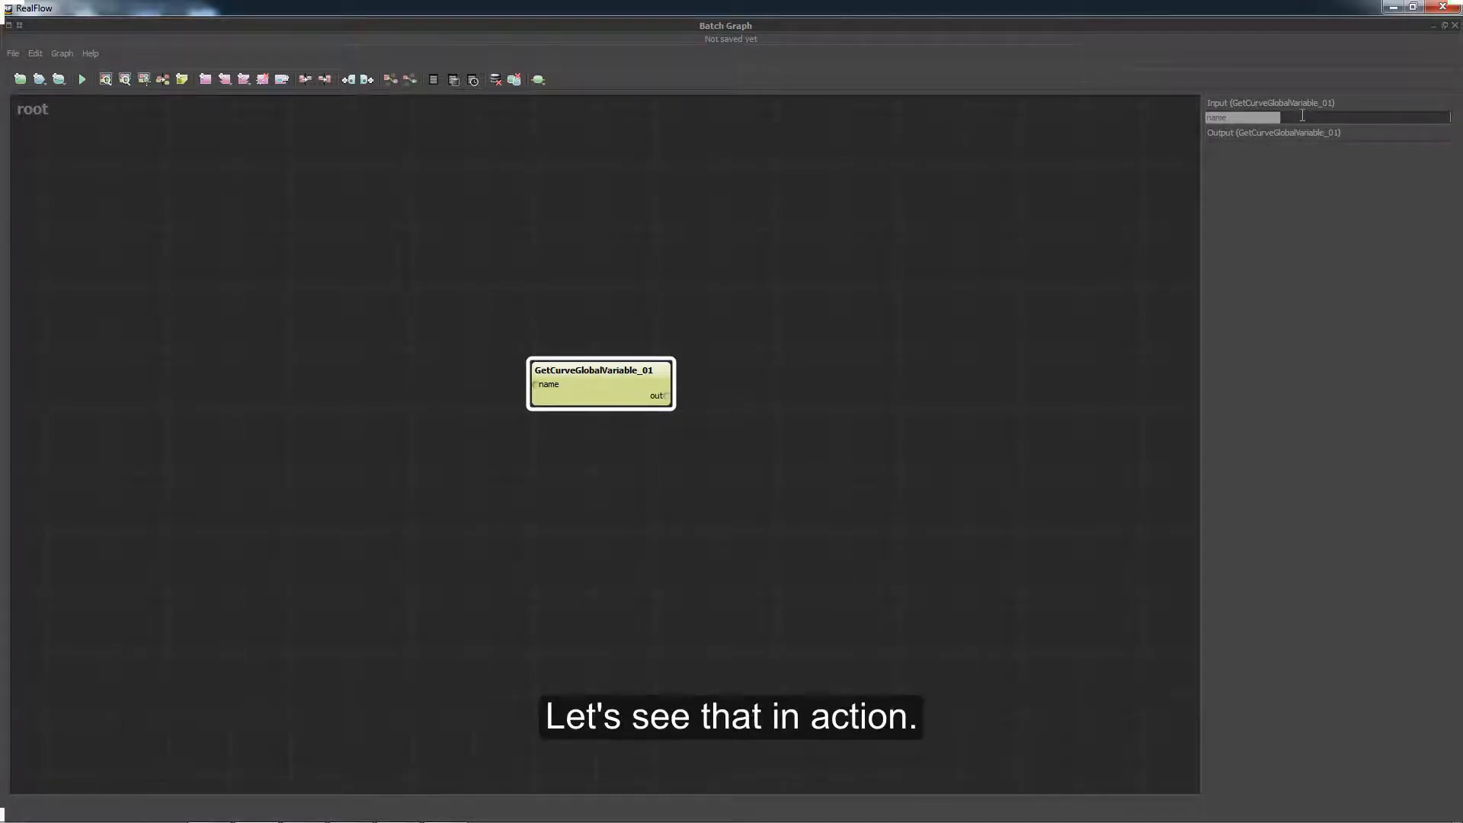
pyautogui.write('randomname')
pyautogui.press('Return')
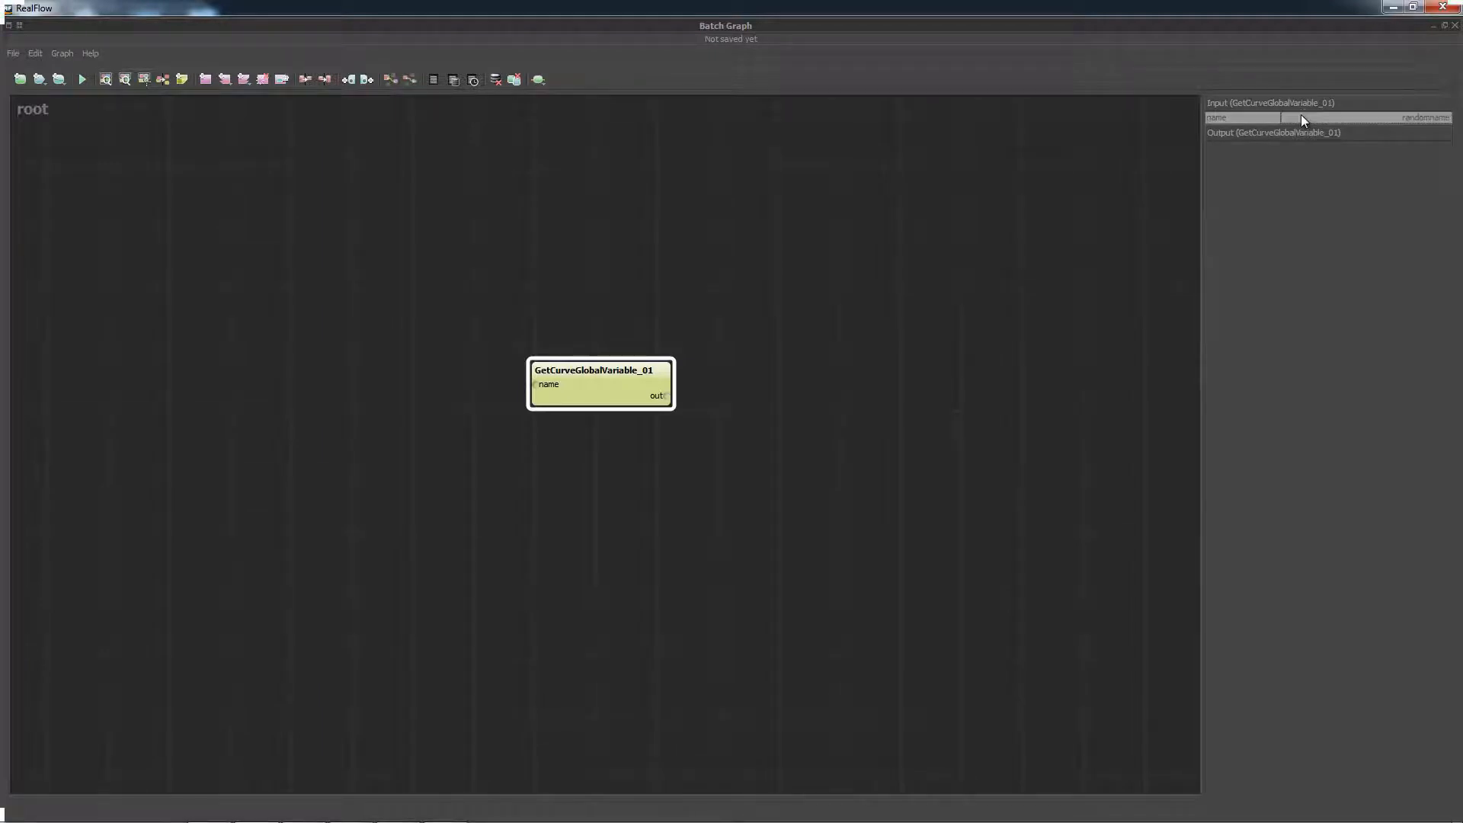
pyautogui.click(40, 78)
pyautogui.click(49, 114)
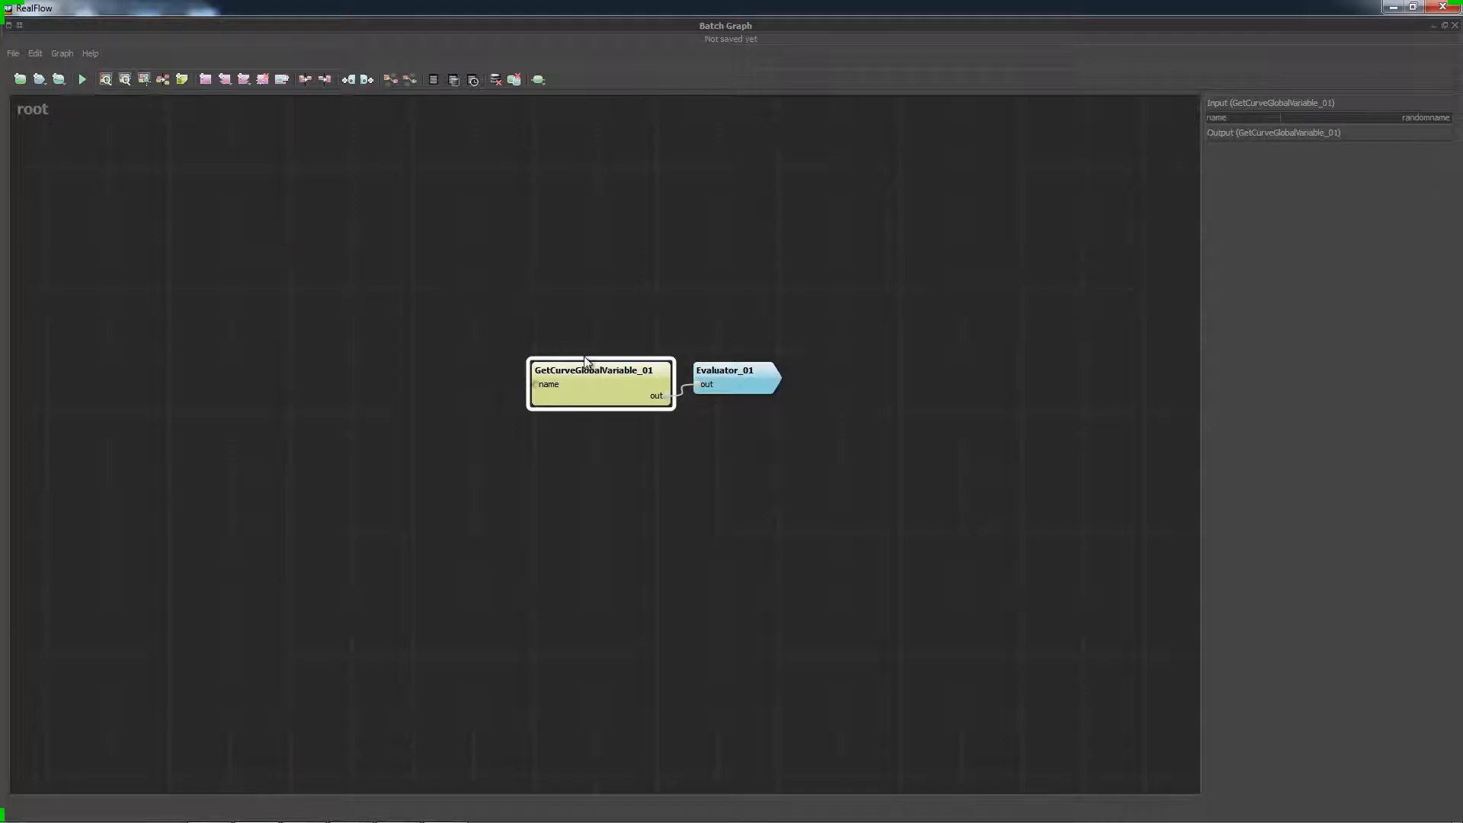
# Step: Execute the batch graph, view GetCurveGlobalVariable's node messages, reset them and close the message window
pyautogui.click(81, 81)
pyautogui.rightClick(663, 374)
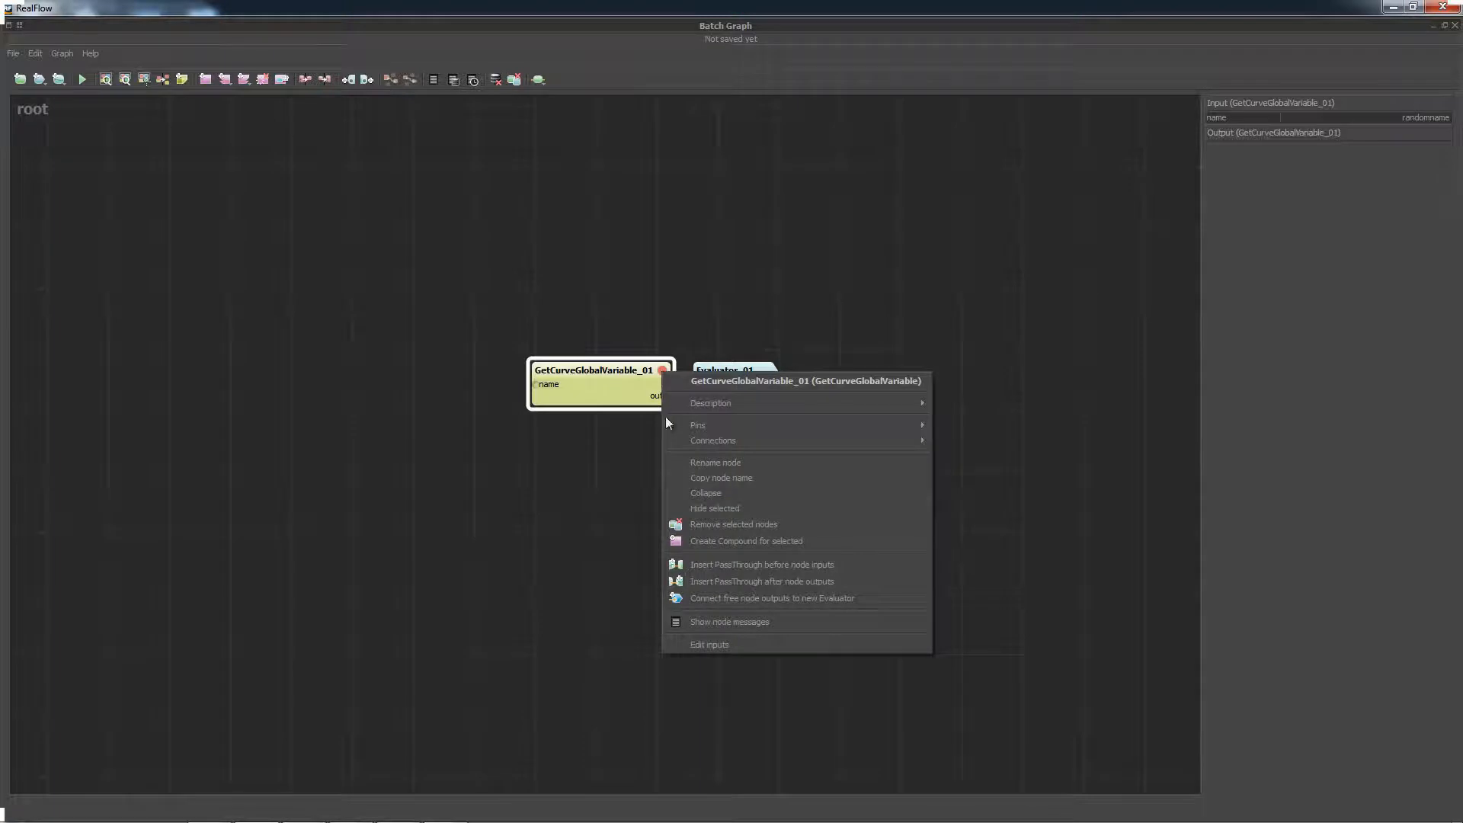
pyautogui.click(716, 621)
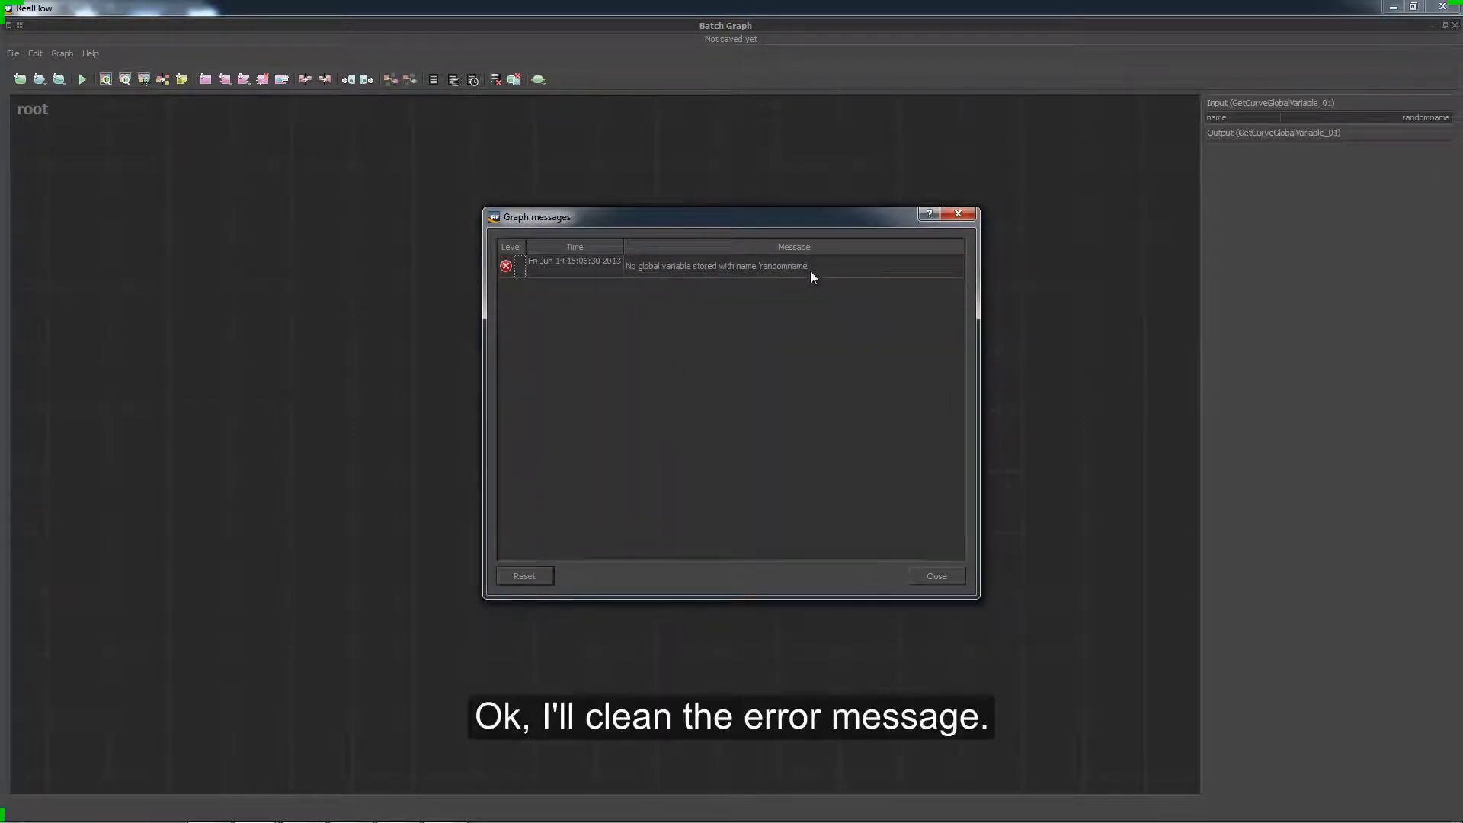
pyautogui.click(540, 575)
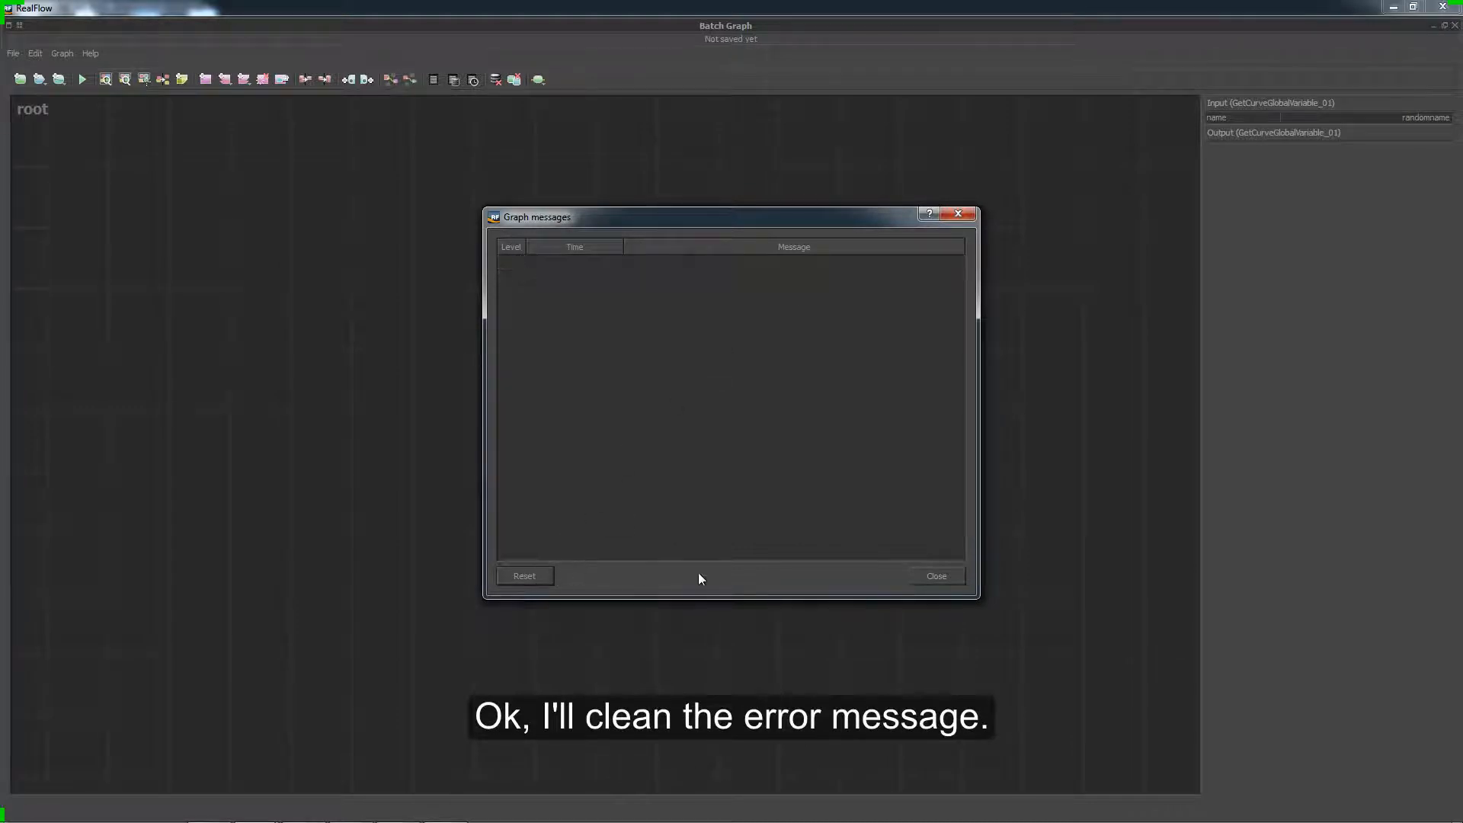
pyautogui.click(942, 577)
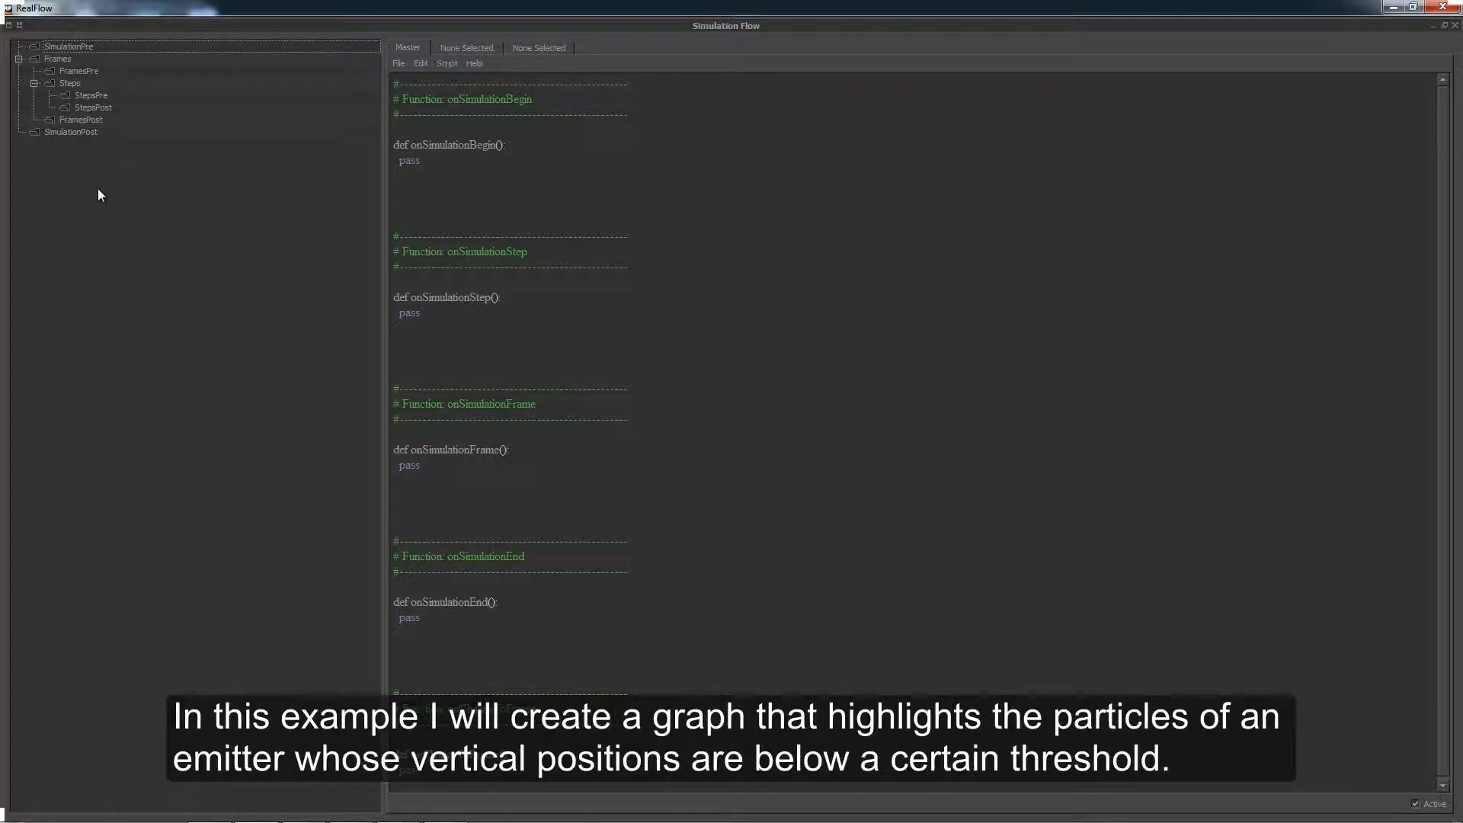
# Step: Add a graph to the FramesPost event of the simulation flow and create a GetStandardEmitter node in it
pyautogui.rightClick(93, 120)
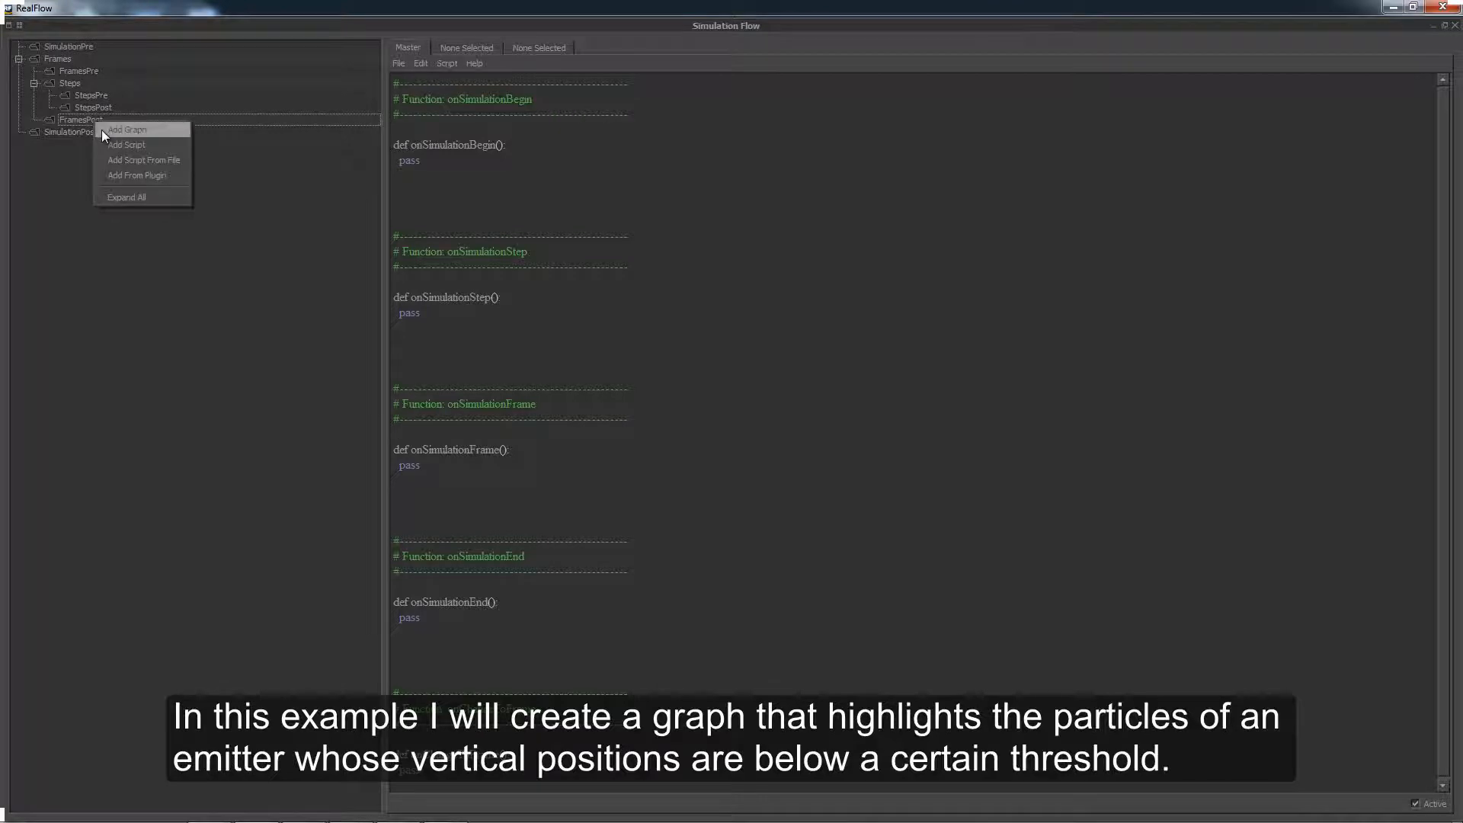
pyautogui.click(102, 130)
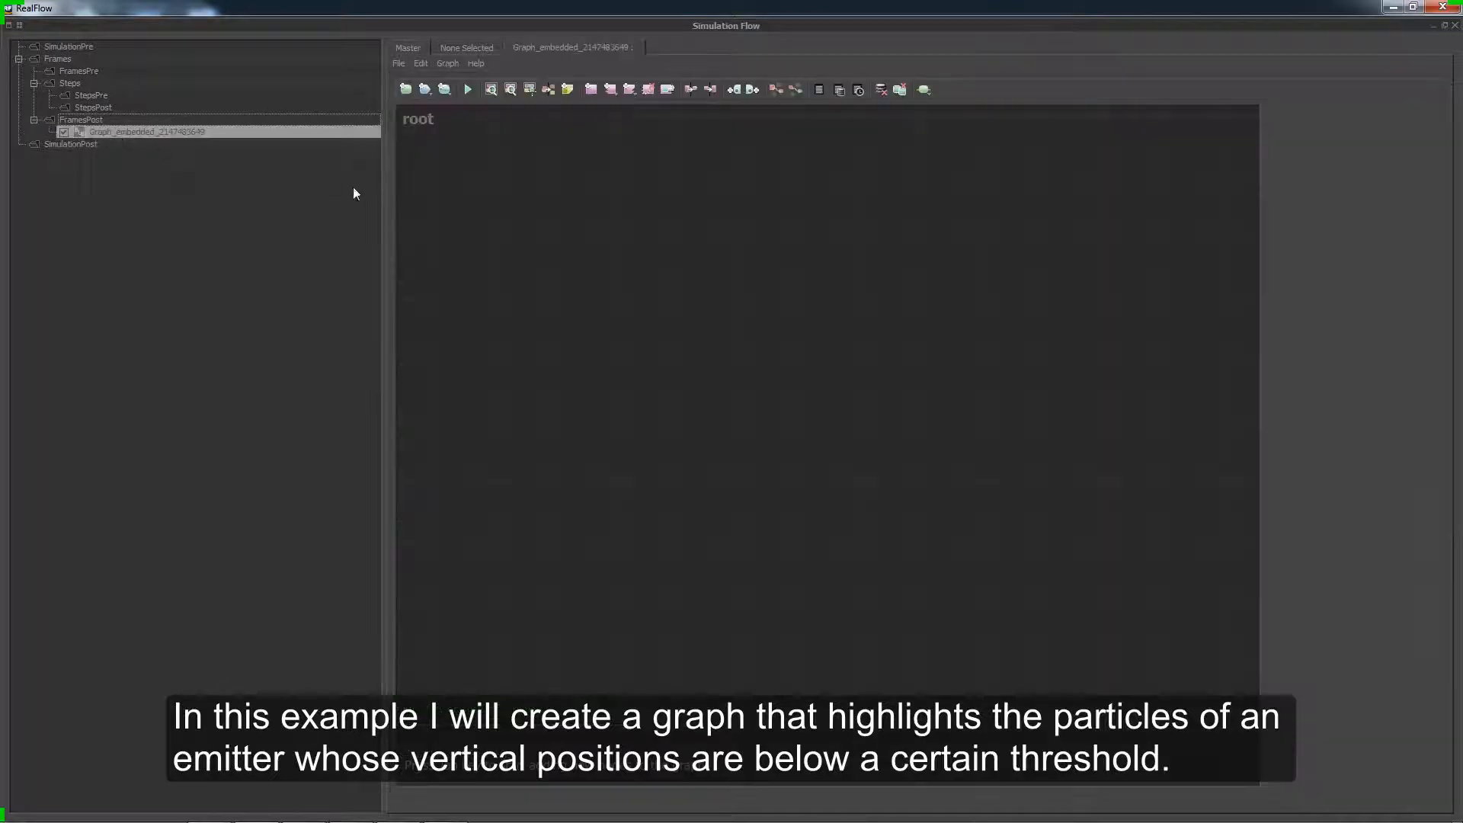
pyautogui.rightClick(592, 262)
pyautogui.write('get standard e')
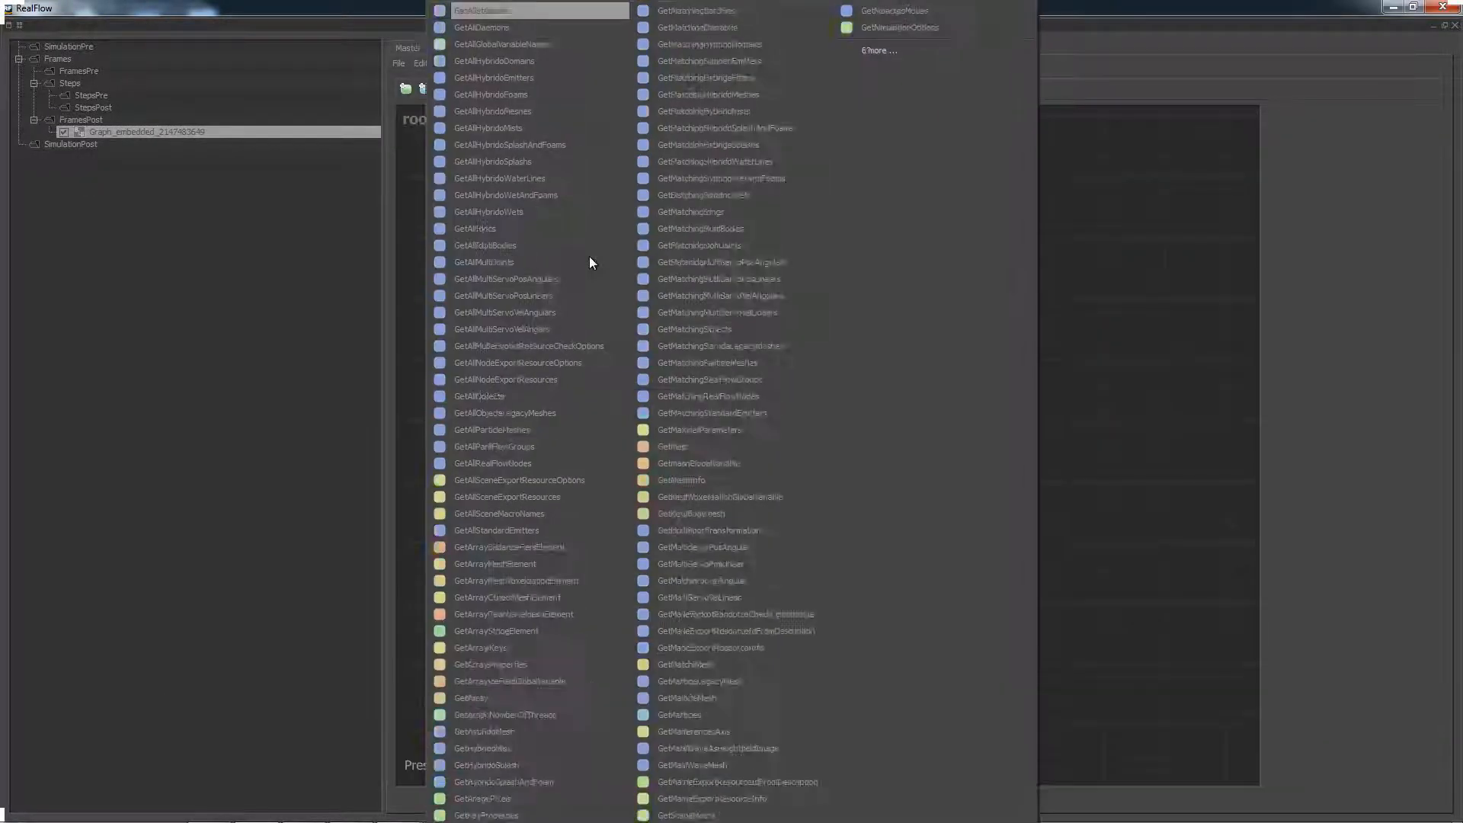
pyautogui.press('Down')
pyautogui.press('Down')
pyautogui.press('Return')
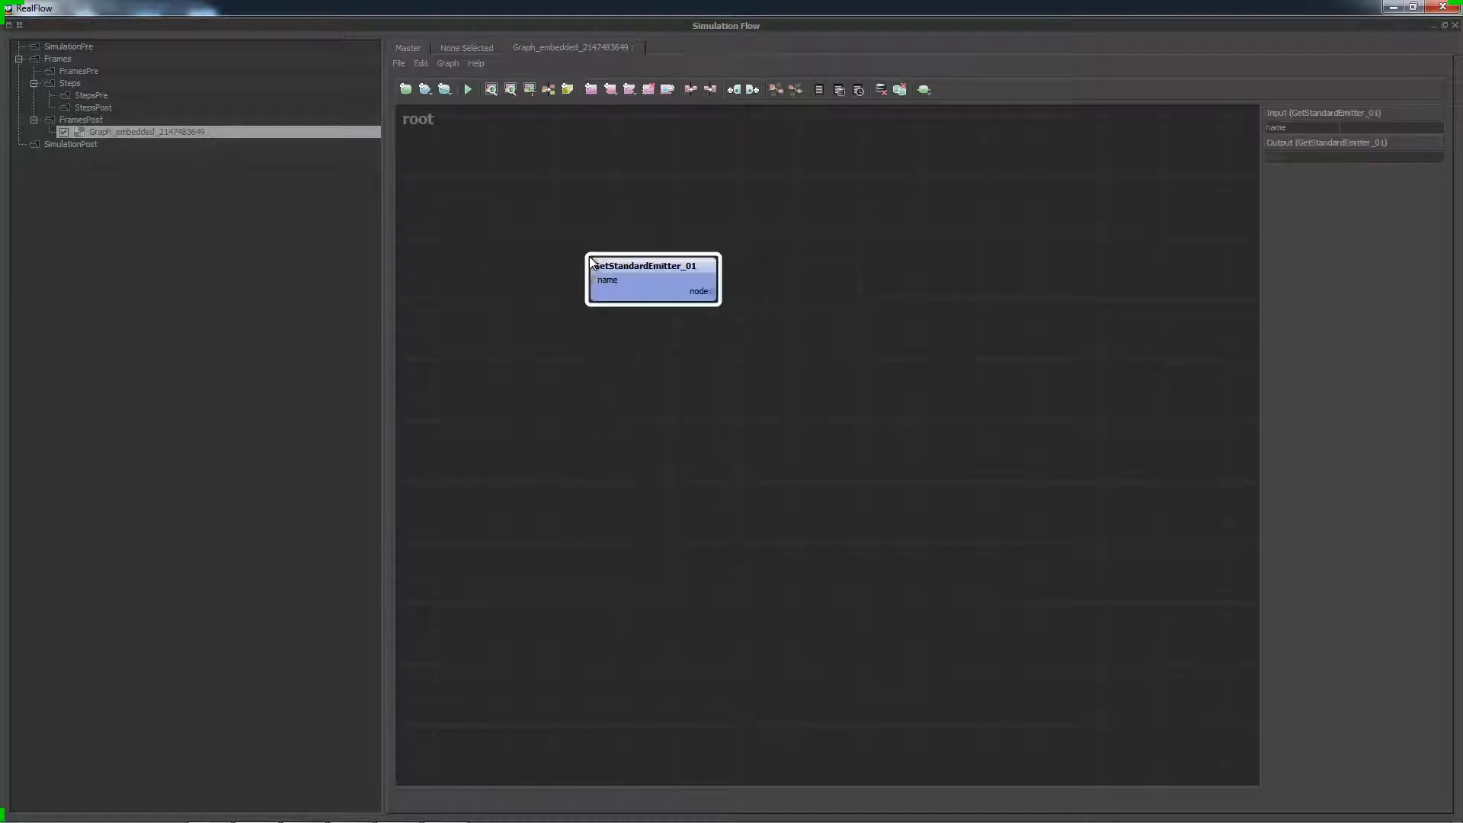
# Step: Set the GetStandardEmitter name to Circle01 and connect its node output to a new GetParticles node
pyautogui.click(1419, 128)
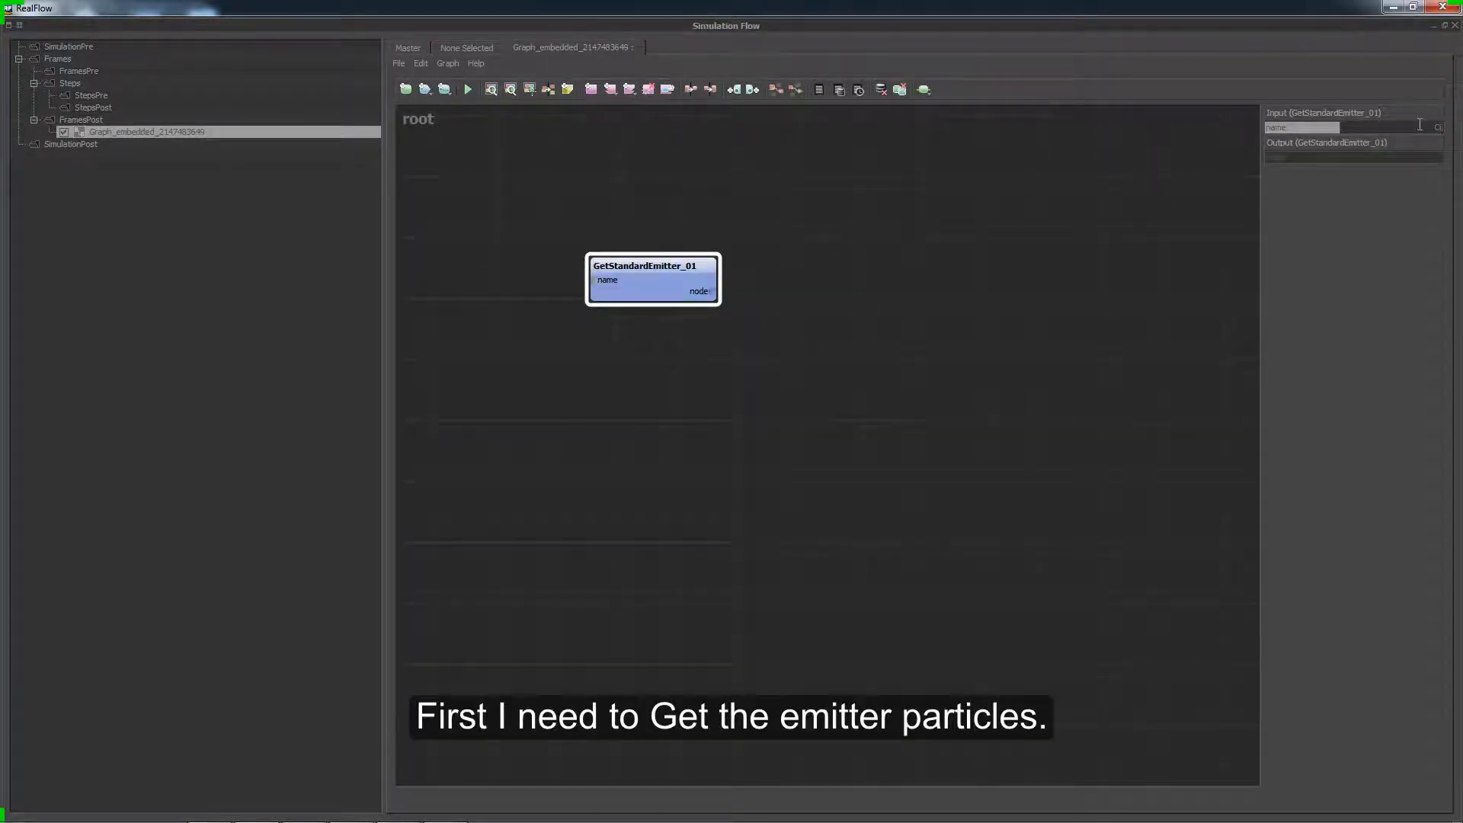
pyautogui.write('Circle01')
pyautogui.click(763, 277)
pyautogui.rightClick(763, 277)
pyautogui.write('get pa')
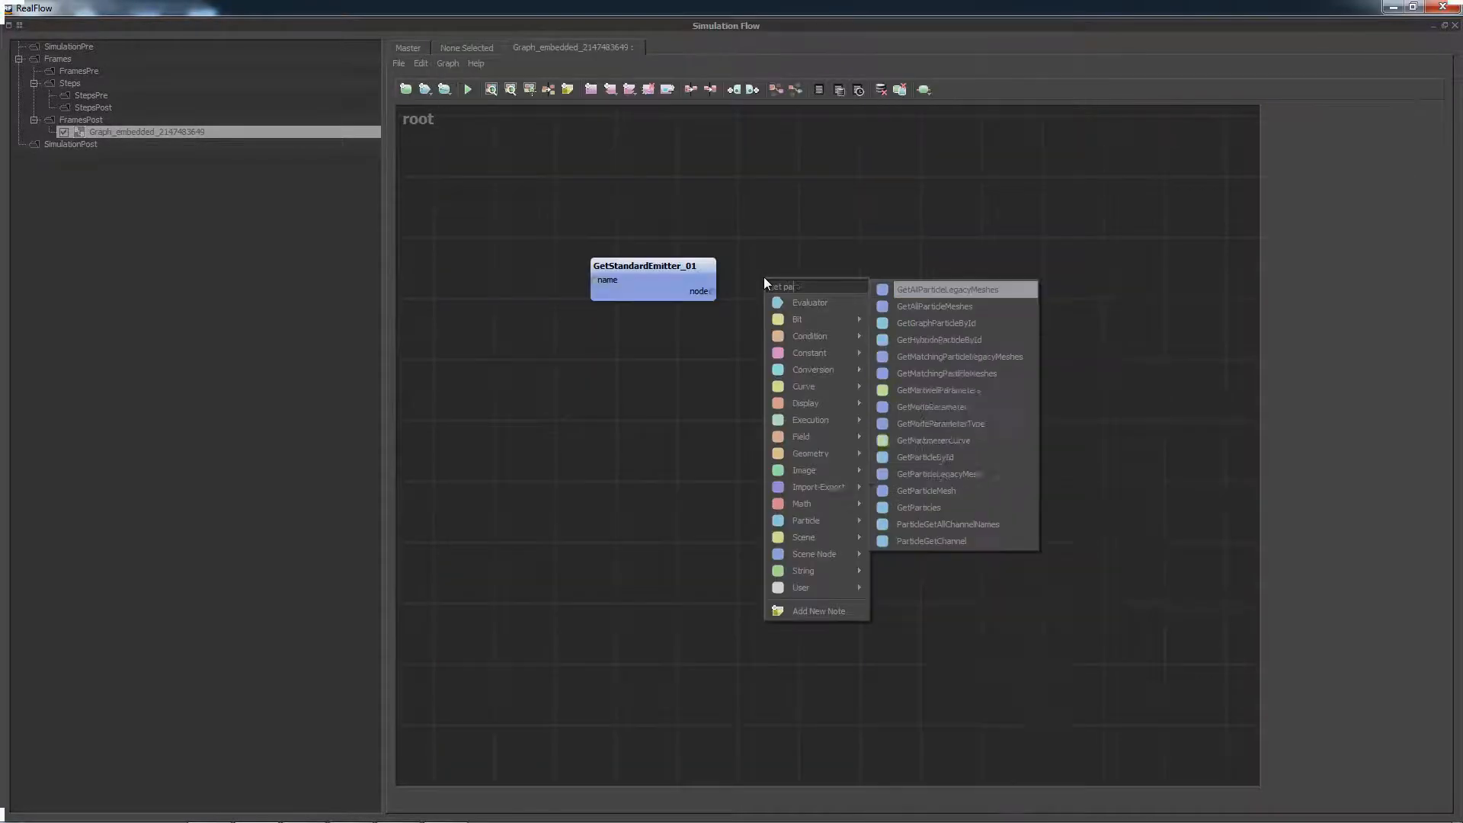
pyautogui.write('rticles')
pyautogui.press('Return')
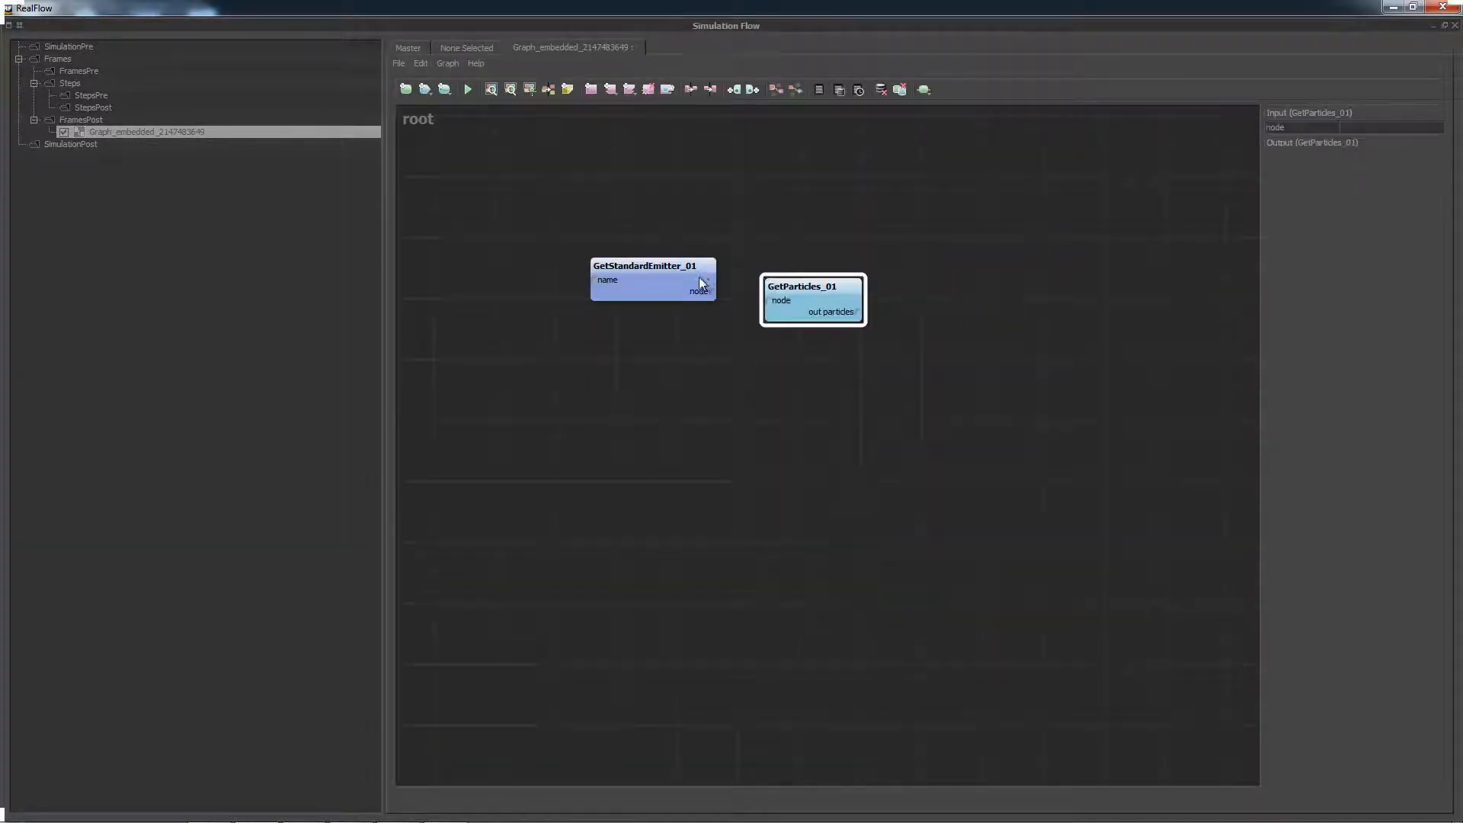
pyautogui.moveTo(710, 291); pyautogui.dragTo(769, 300)
# Step: Add a ParticleGetChannel node named to read the position channel and connect GetParticles' out particles to its particles input
pyautogui.click(913, 284)
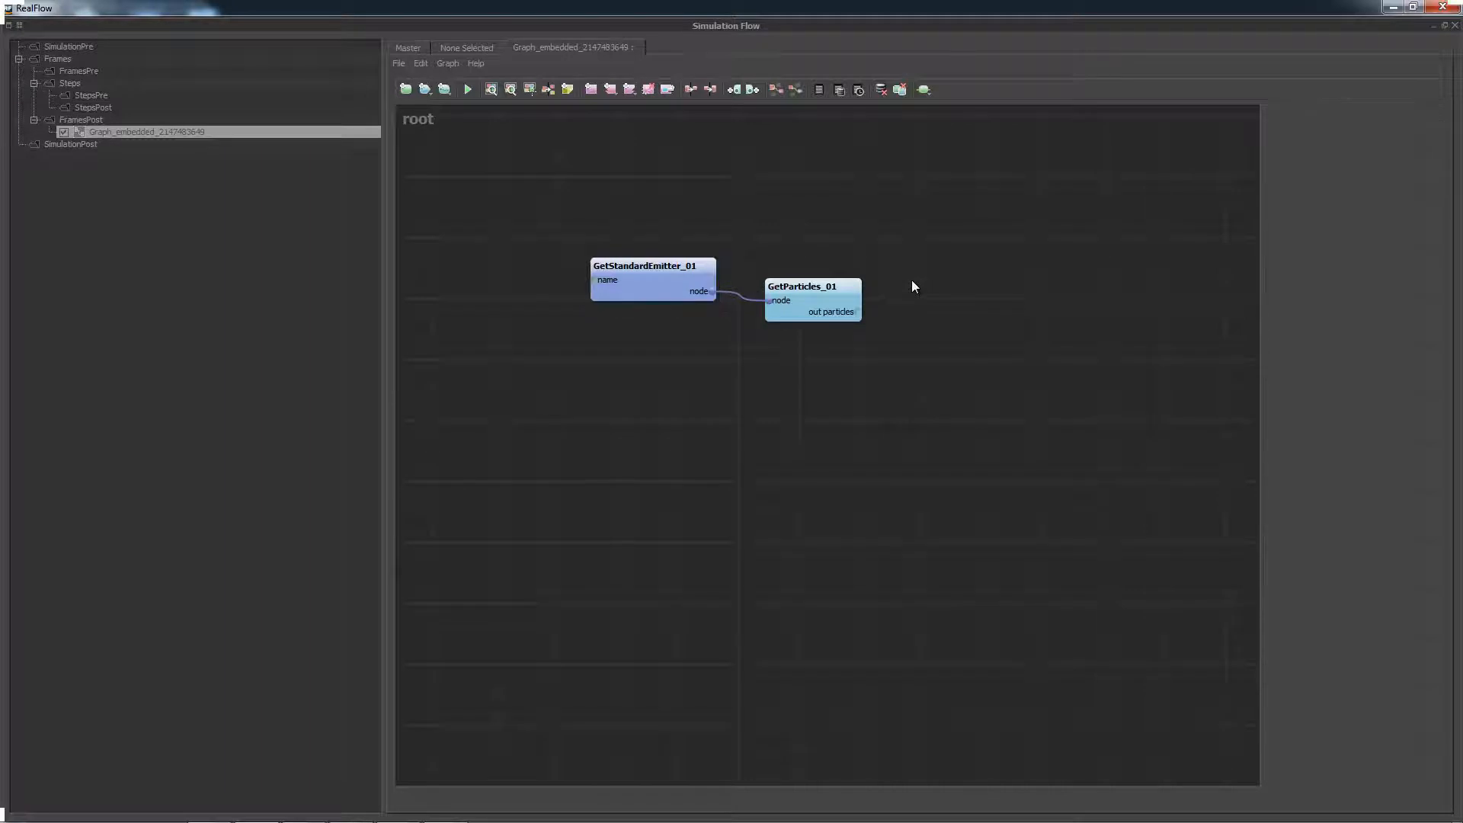
pyautogui.rightClick(912, 281)
pyautogui.write('particle get channel')
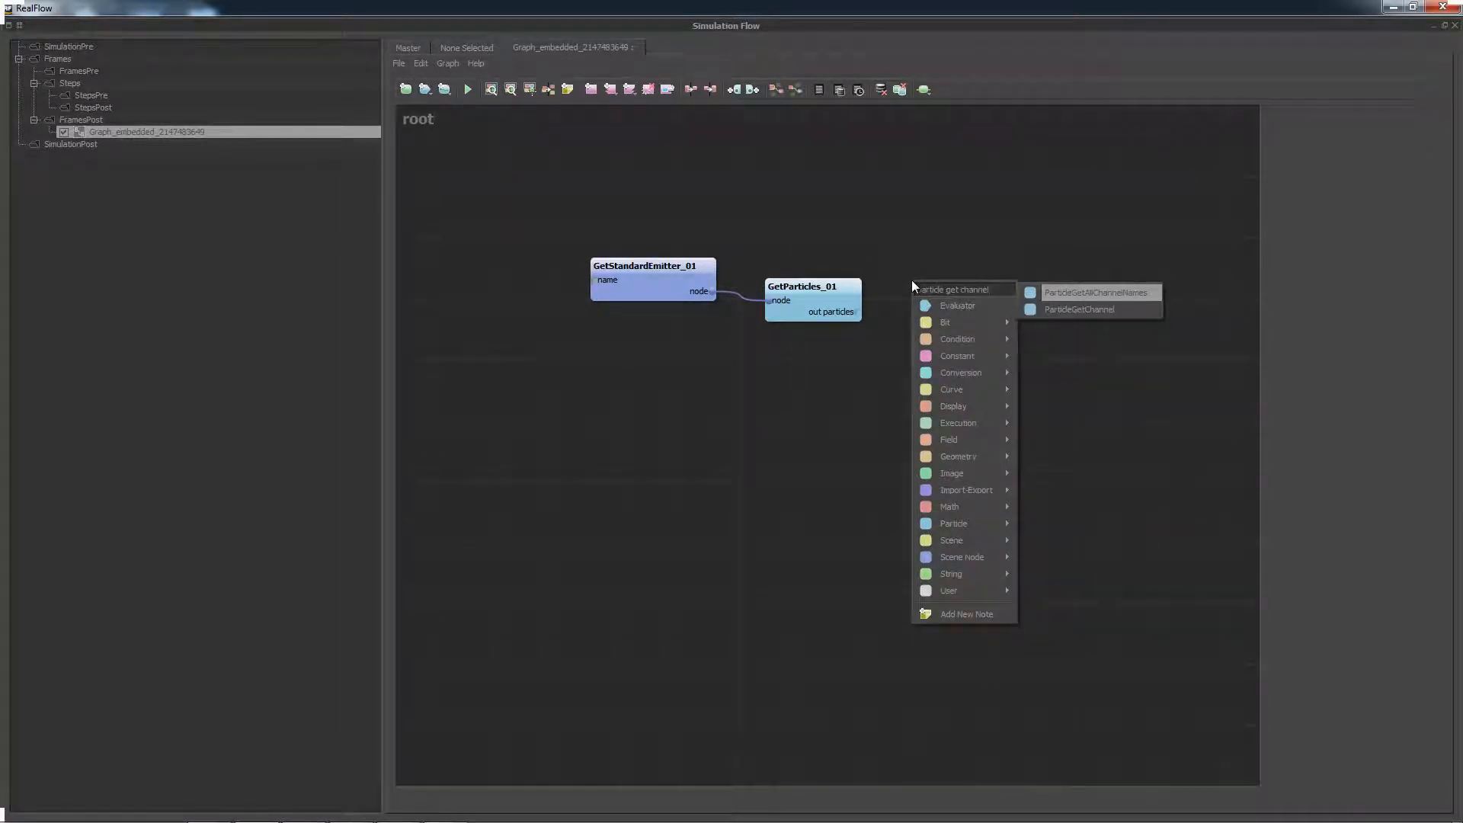
pyautogui.press('Down')
pyautogui.press('Return')
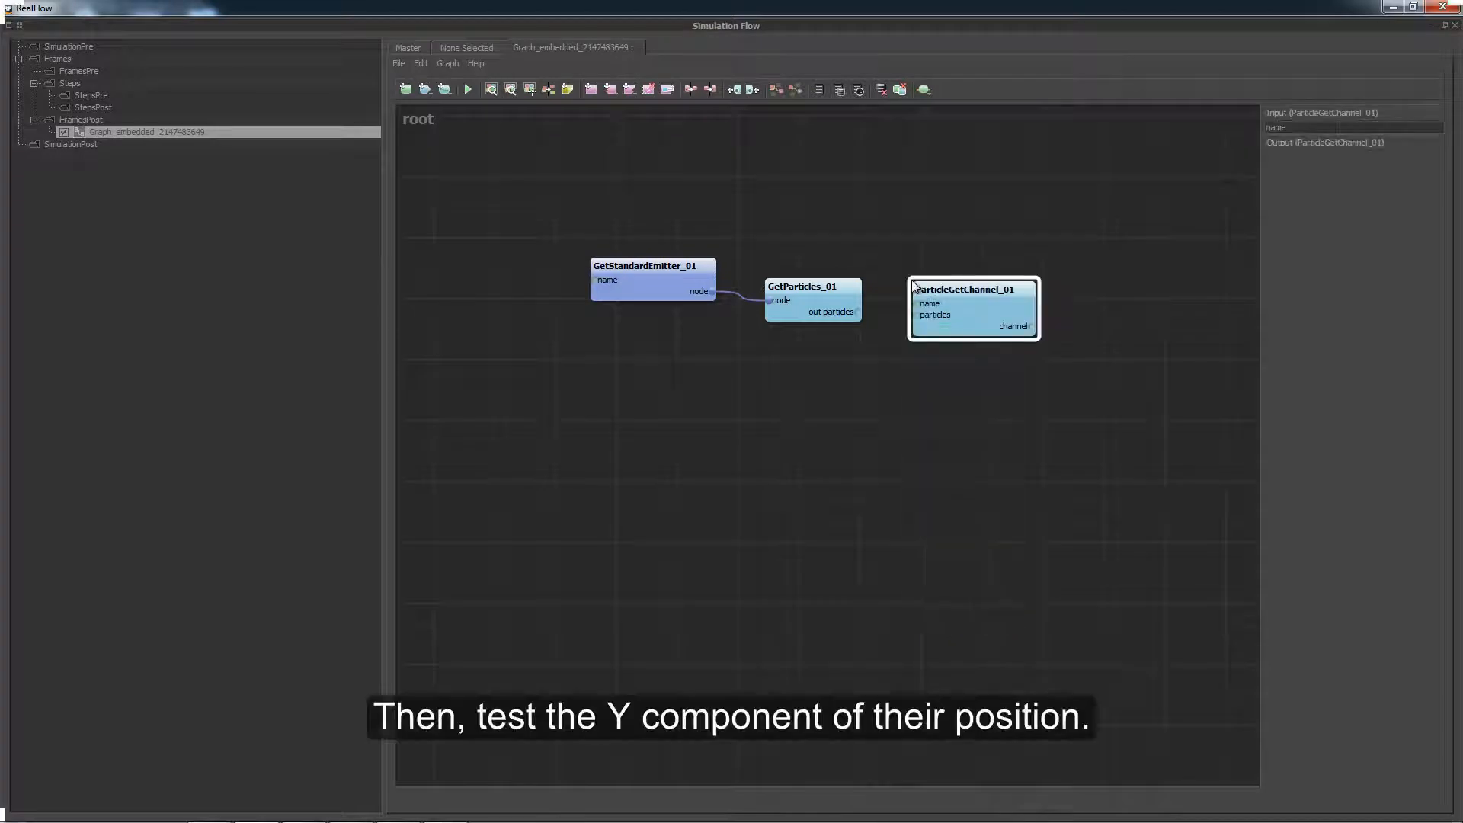
pyautogui.click(1384, 127)
pyautogui.write('position')
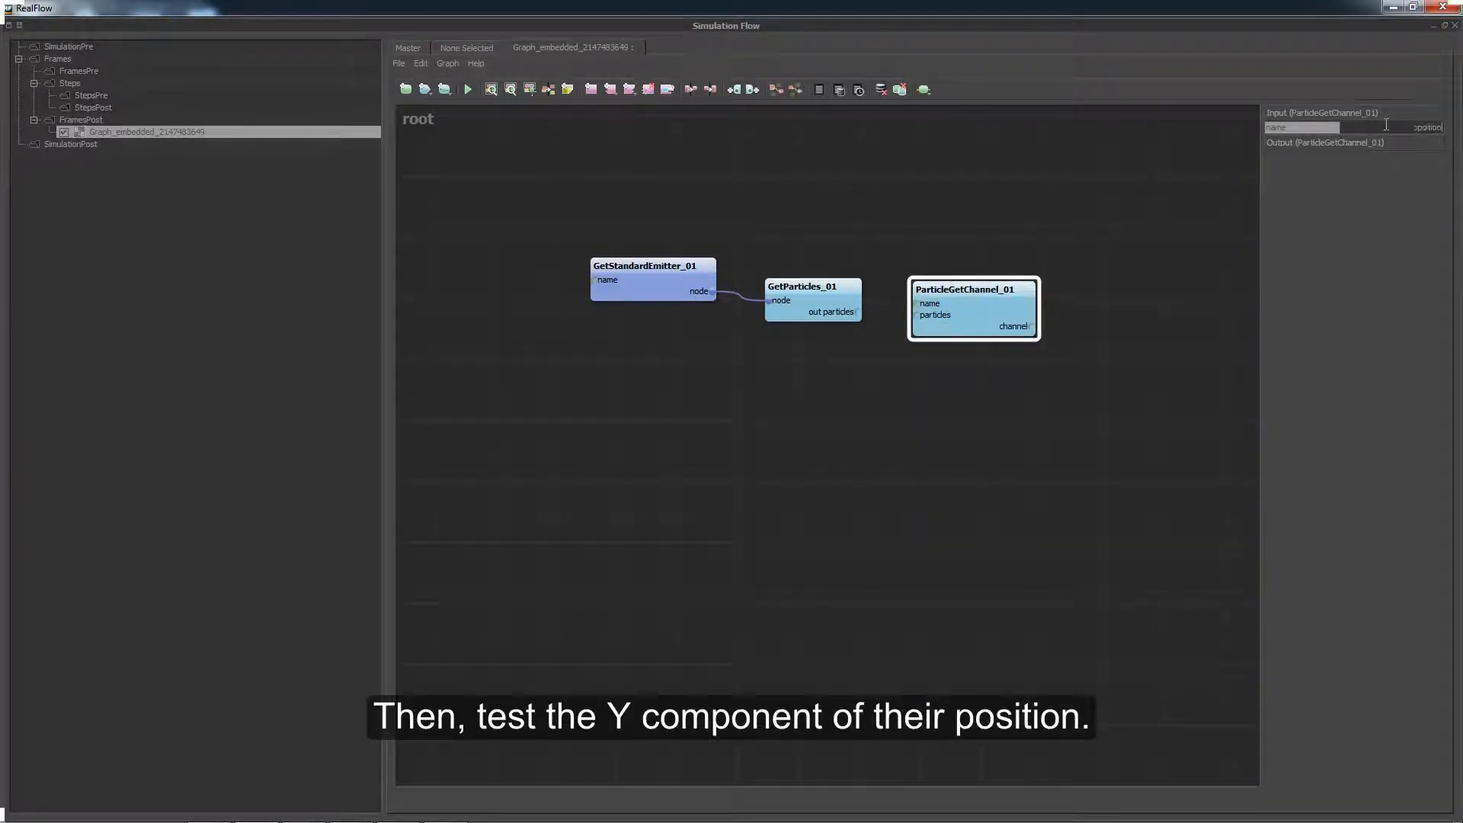
pyautogui.press('Return')
pyautogui.moveTo(857, 312); pyautogui.dragTo(1022, 305)
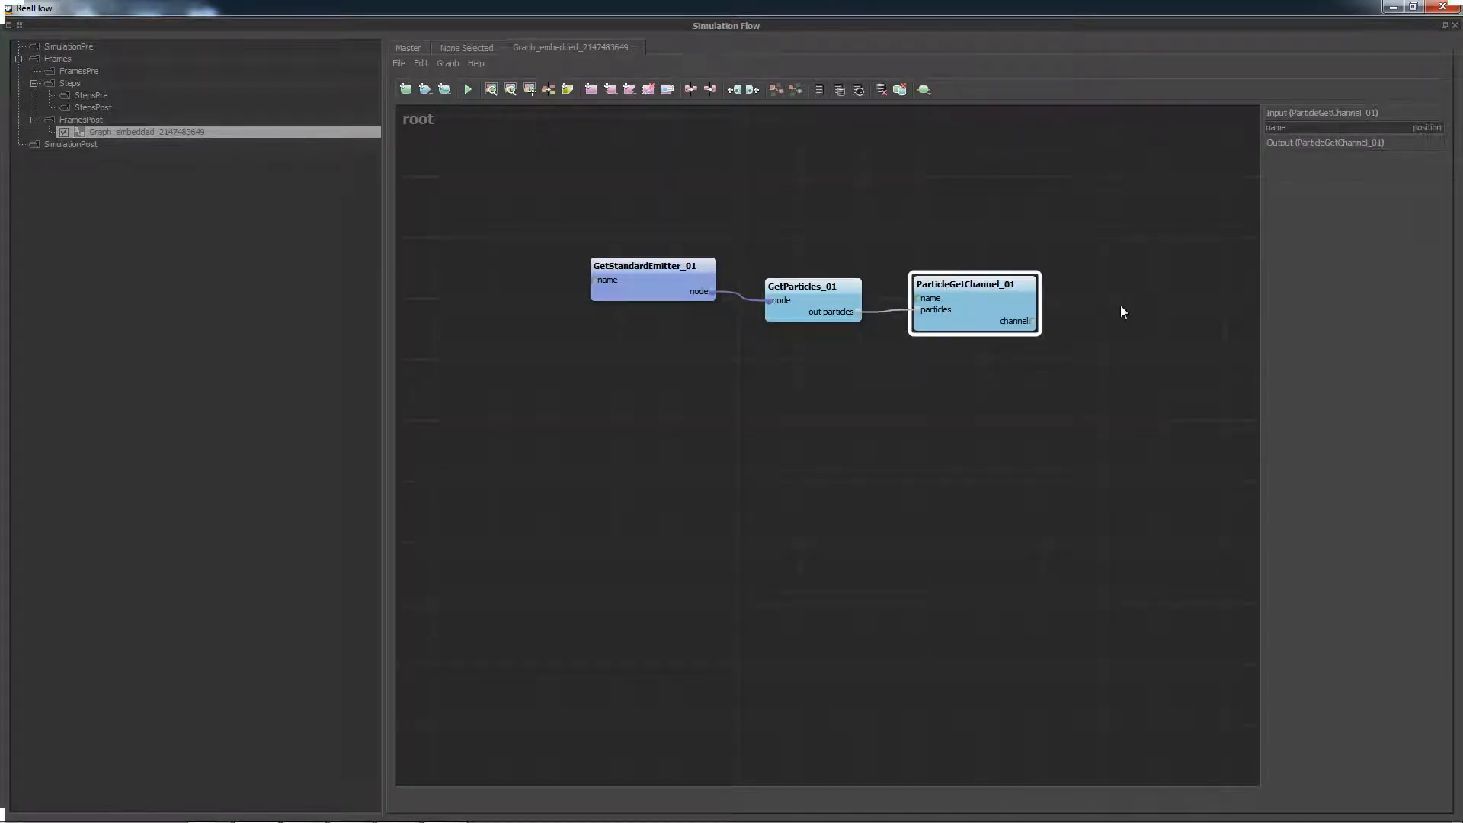
# Step: Add a Vector3ToComponents node beside ParticleGetChannel and connect the channel output to its vector input
pyautogui.moveTo(1090, 293); pyautogui.dragTo(912, 327, button='middle')
pyautogui.click(946, 311)
pyautogui.rightClick(945, 313)
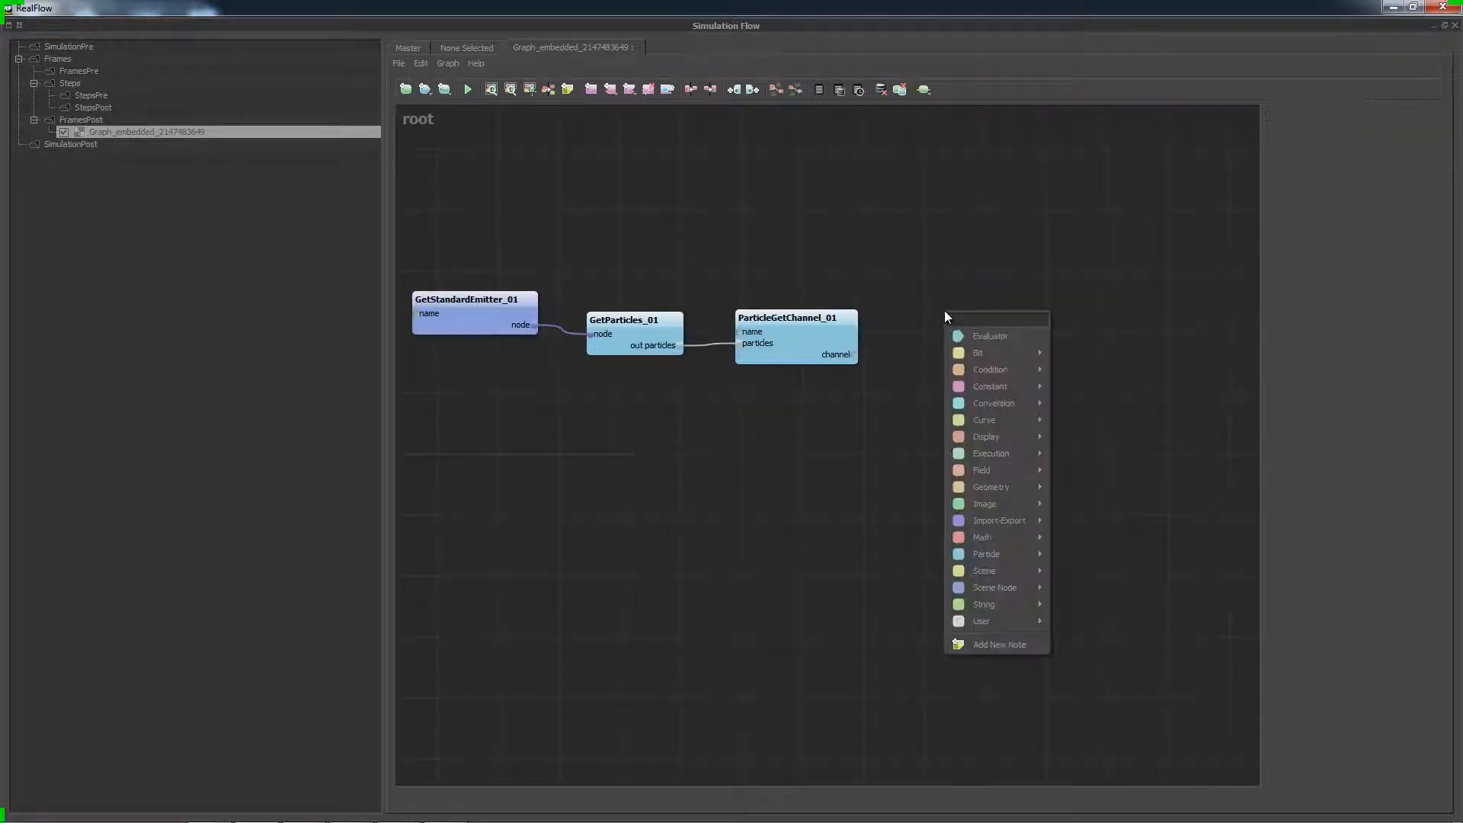
pyautogui.write('vector3 to compon')
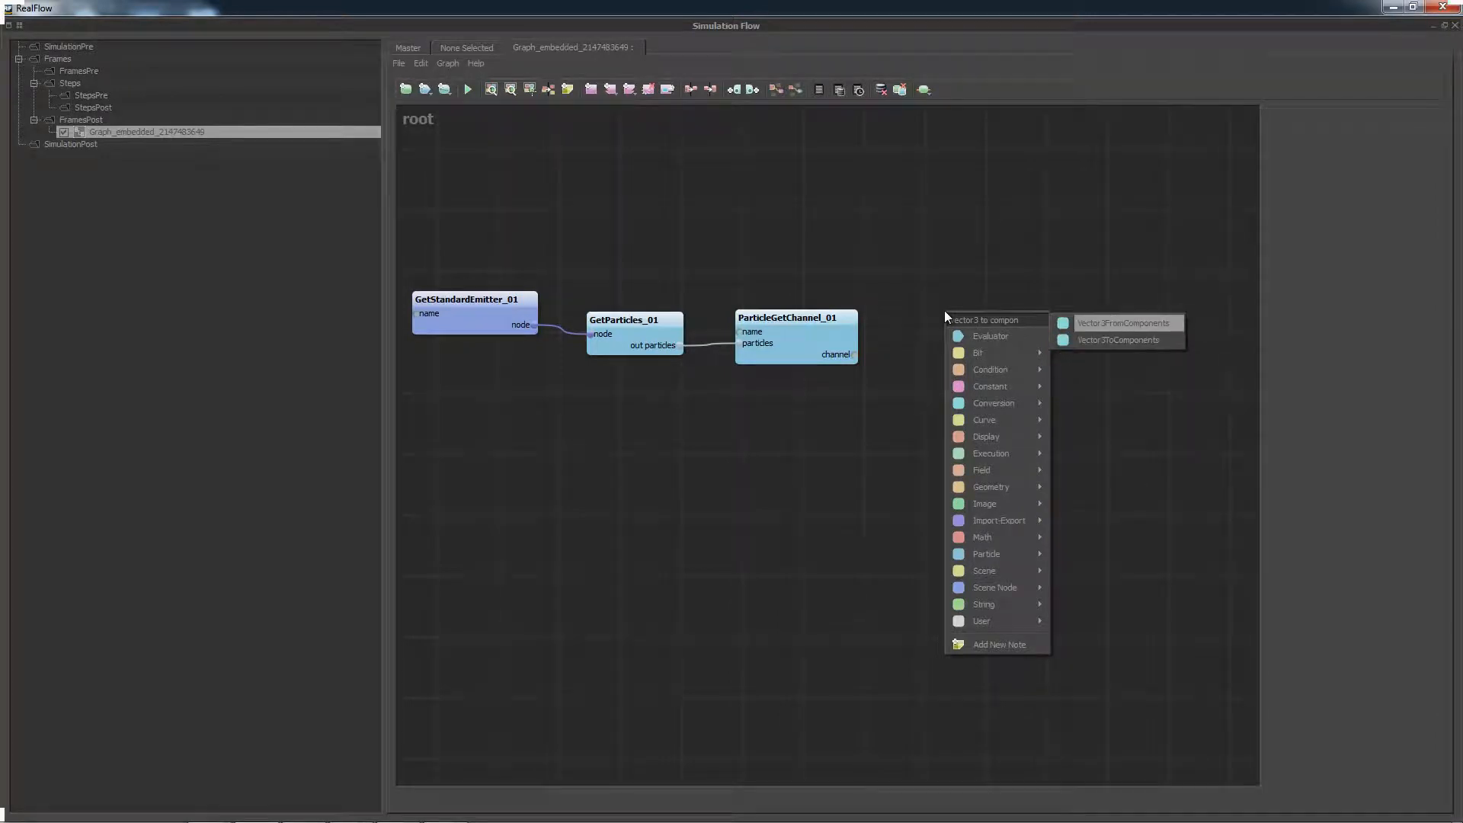
pyautogui.press('Down')
pyautogui.press('Return')
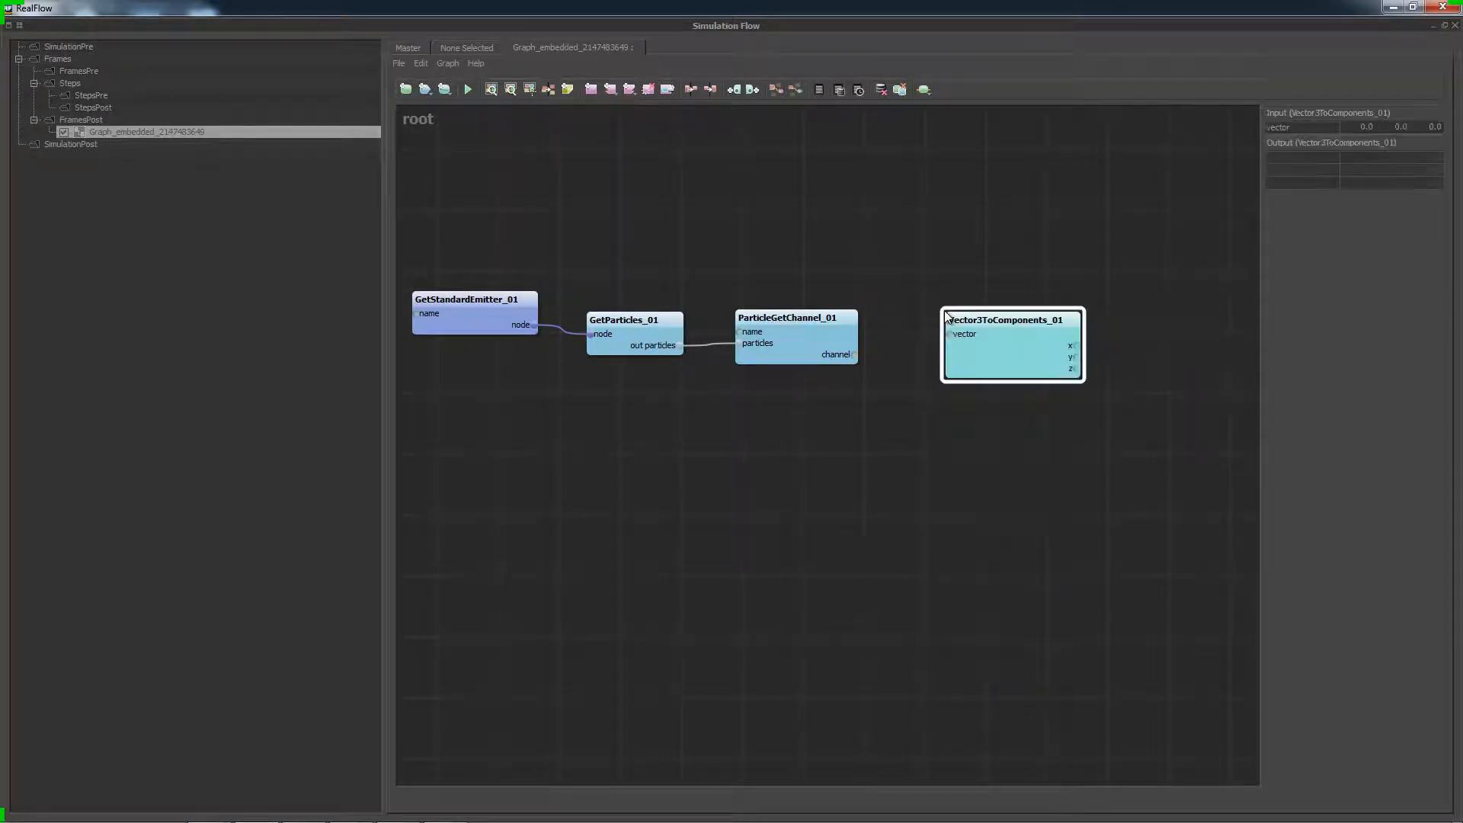
pyautogui.moveTo(836, 354); pyautogui.dragTo(950, 334)
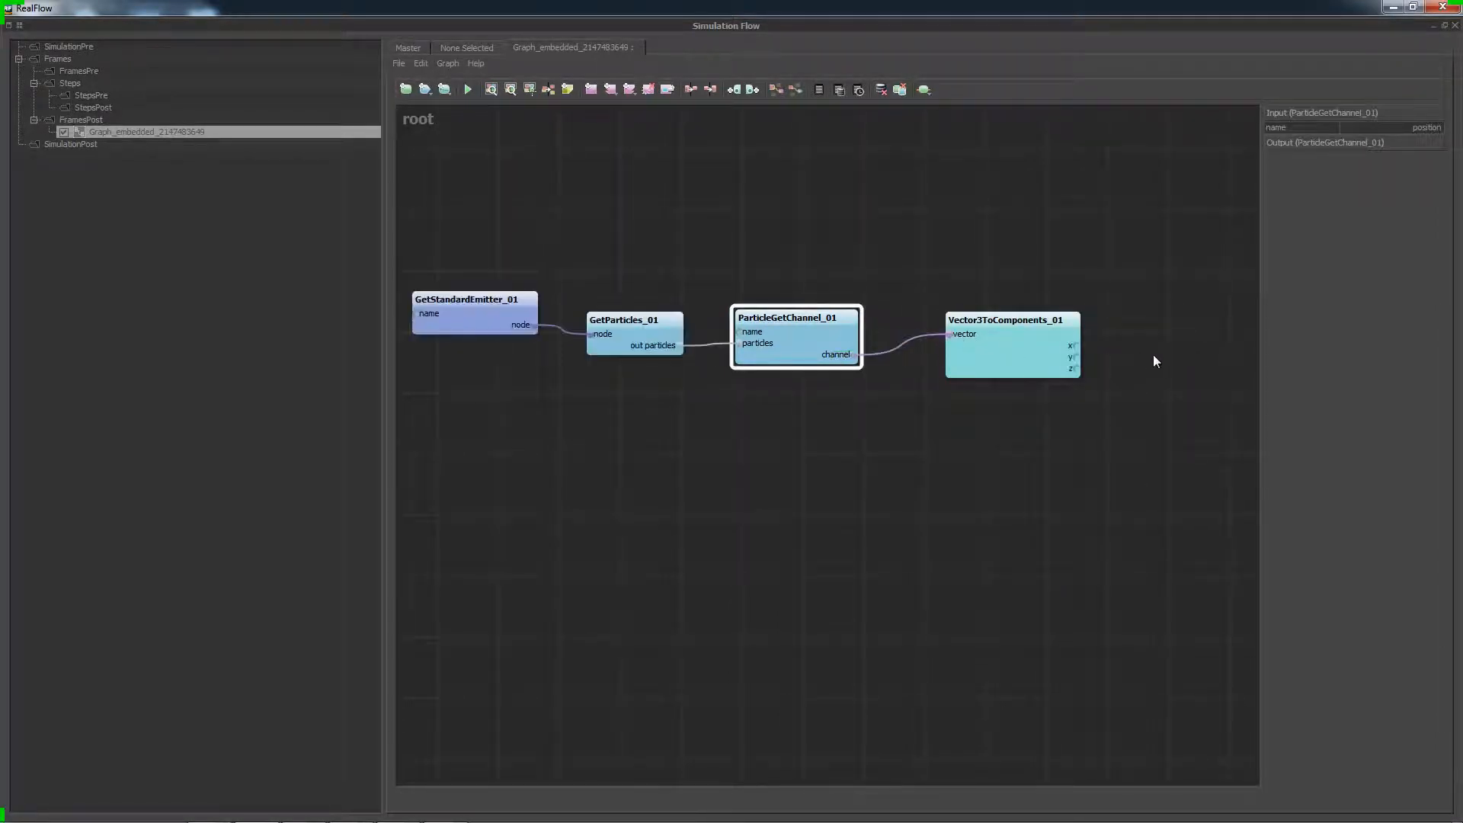
pyautogui.moveTo(1059, 335); pyautogui.dragTo(1018, 335)
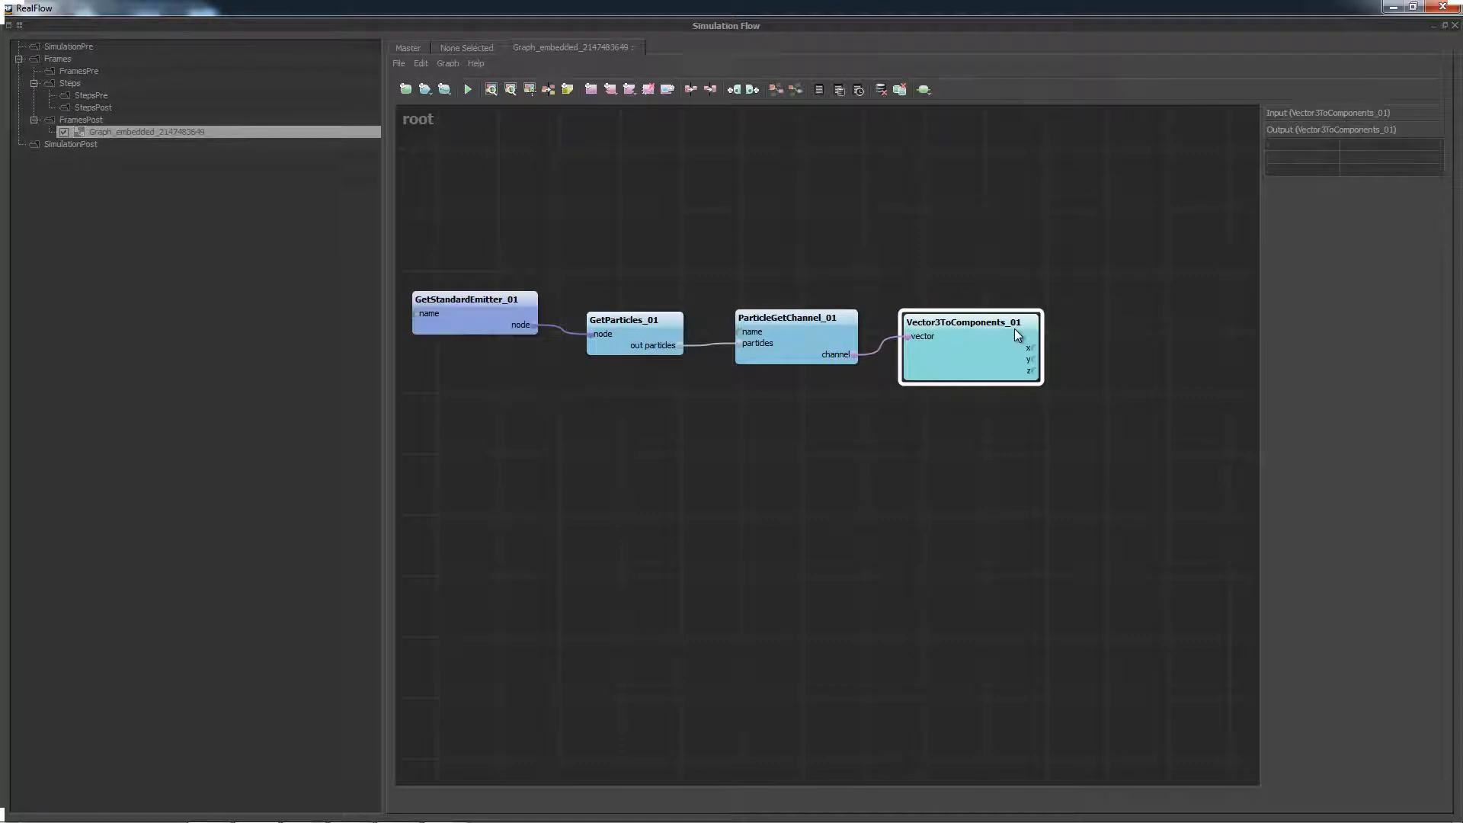
# Step: Add a ConditionFilterByLessThan node beside Vector3ToComponents and connect the y output to its value0 input
pyautogui.rightClick(1116, 382)
pyautogui.write('less')
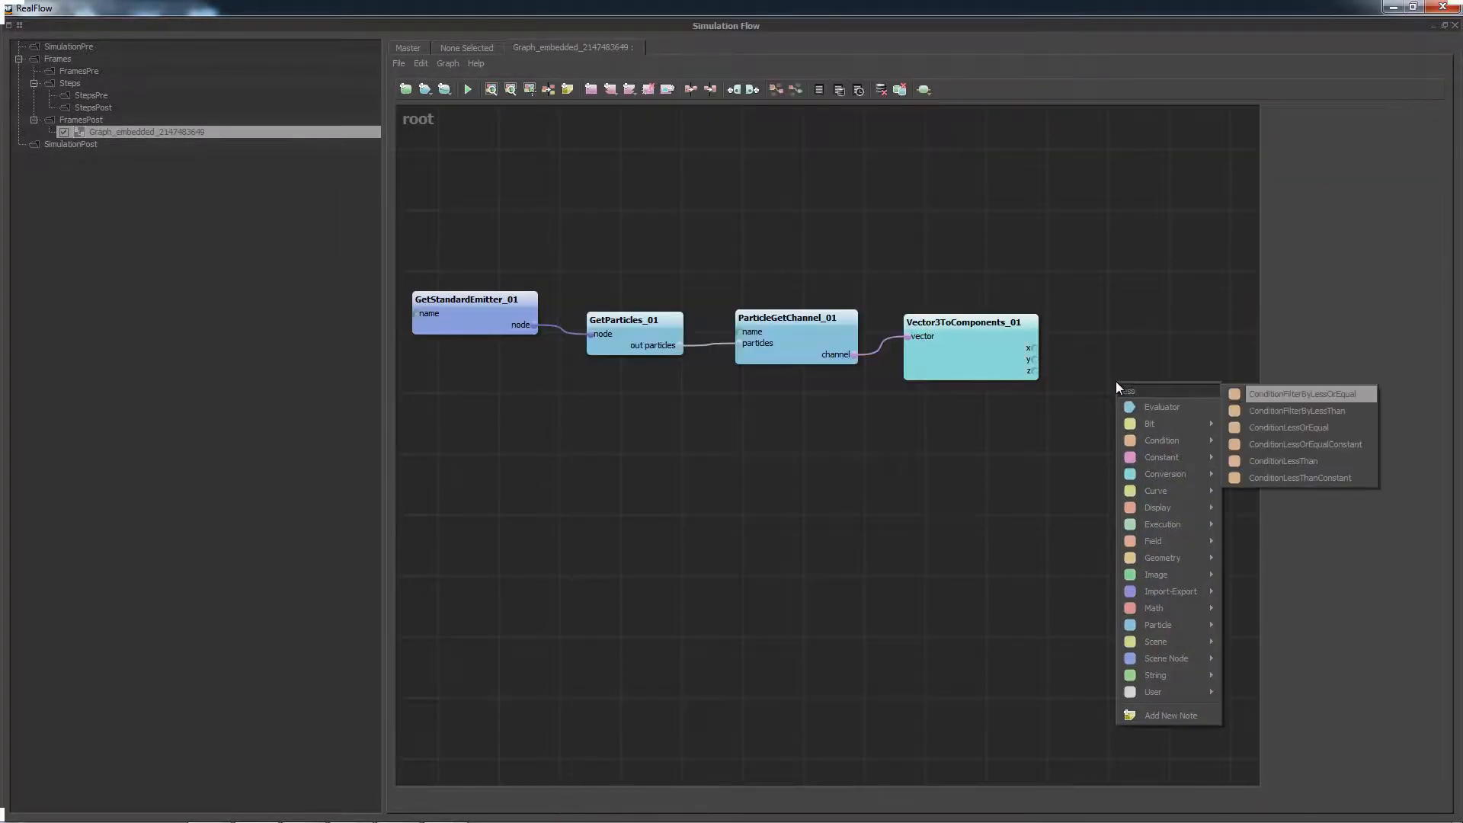
pyautogui.write('than')
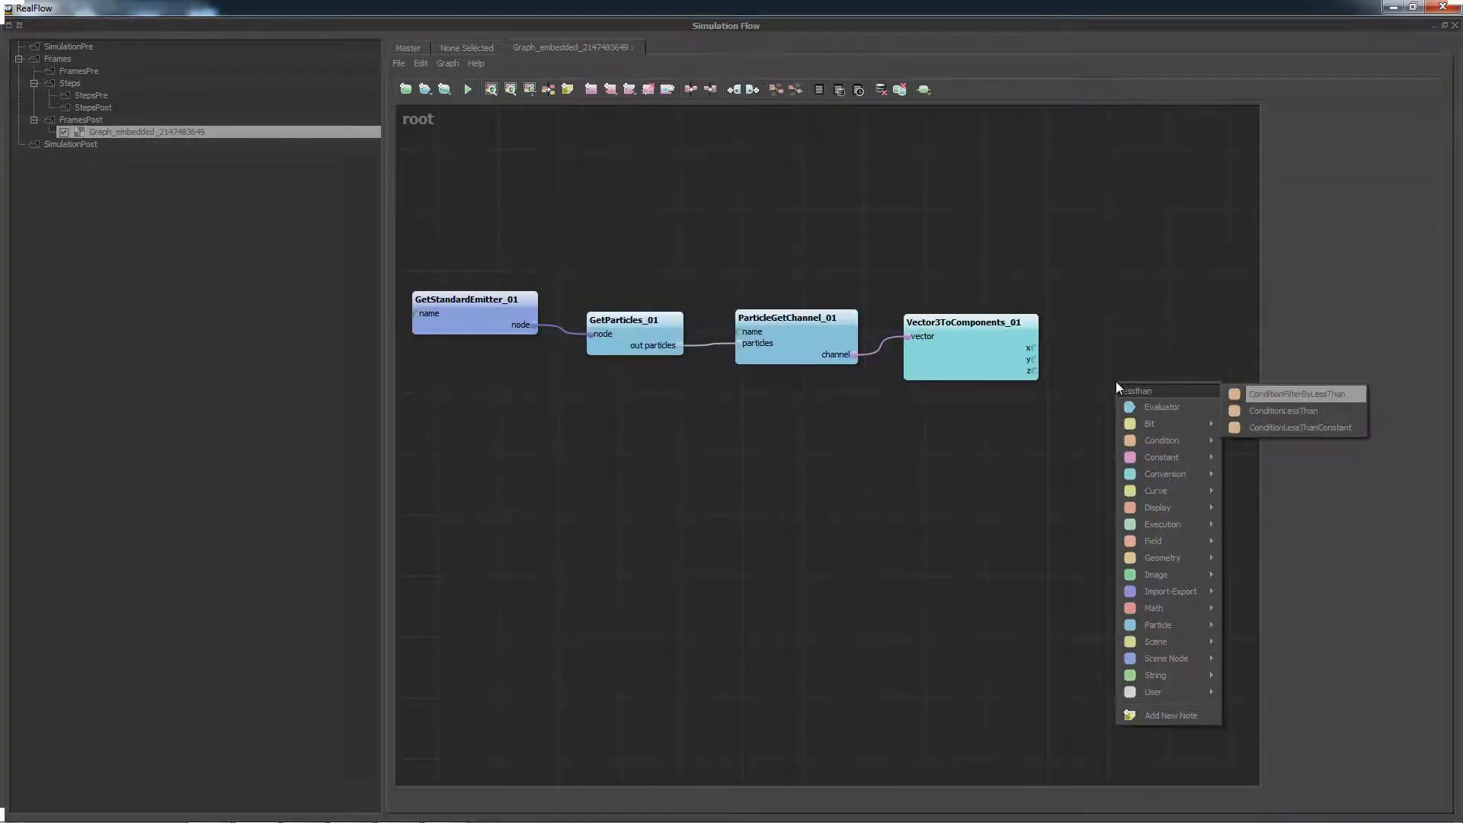
pyautogui.press('Return')
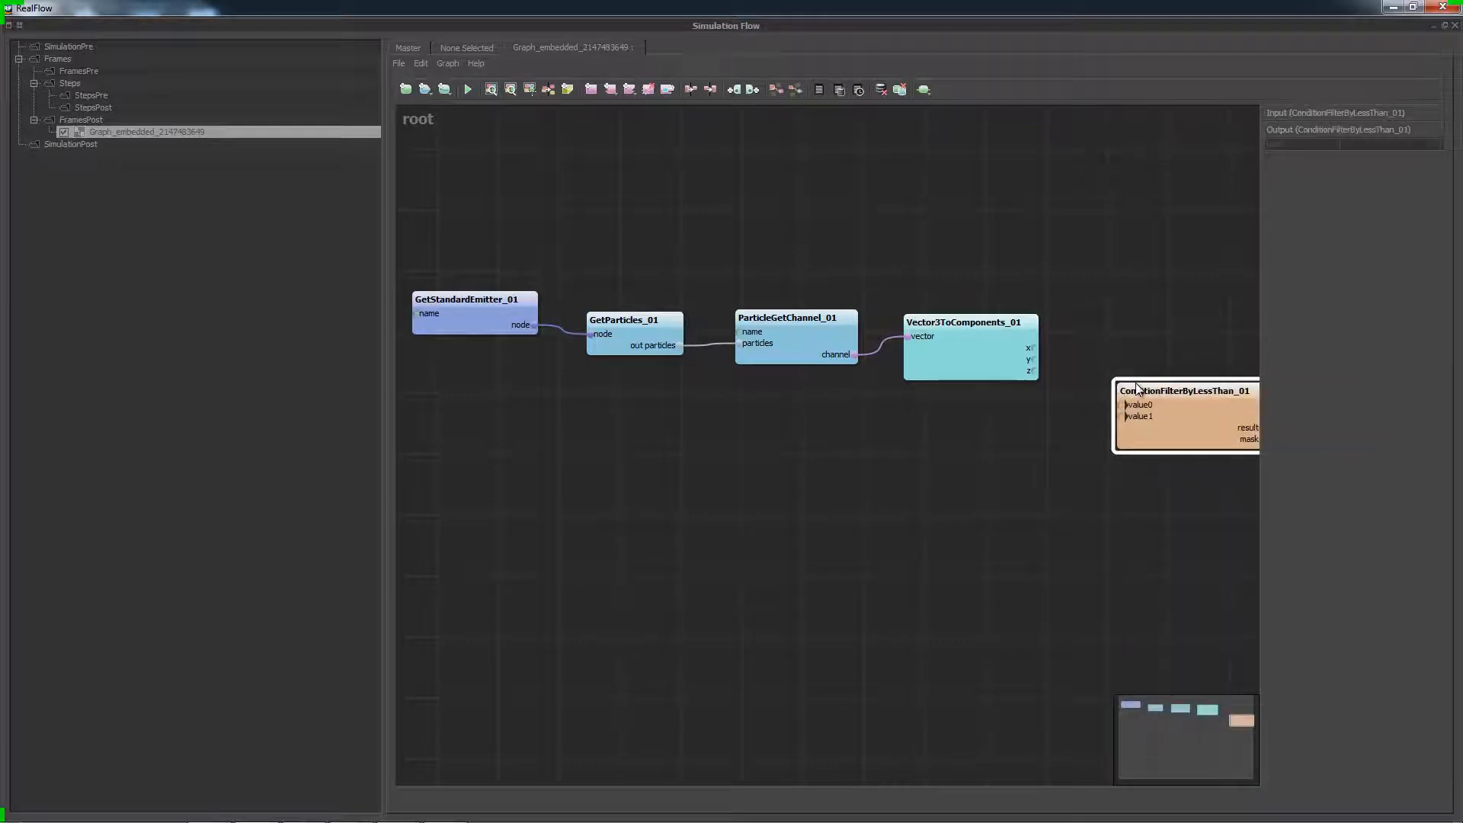
pyautogui.moveTo(1136, 383); pyautogui.dragTo(1079, 372)
# Step: Add a Real node below the particle chain and rename it Height
pyautogui.rightClick(1003, 490)
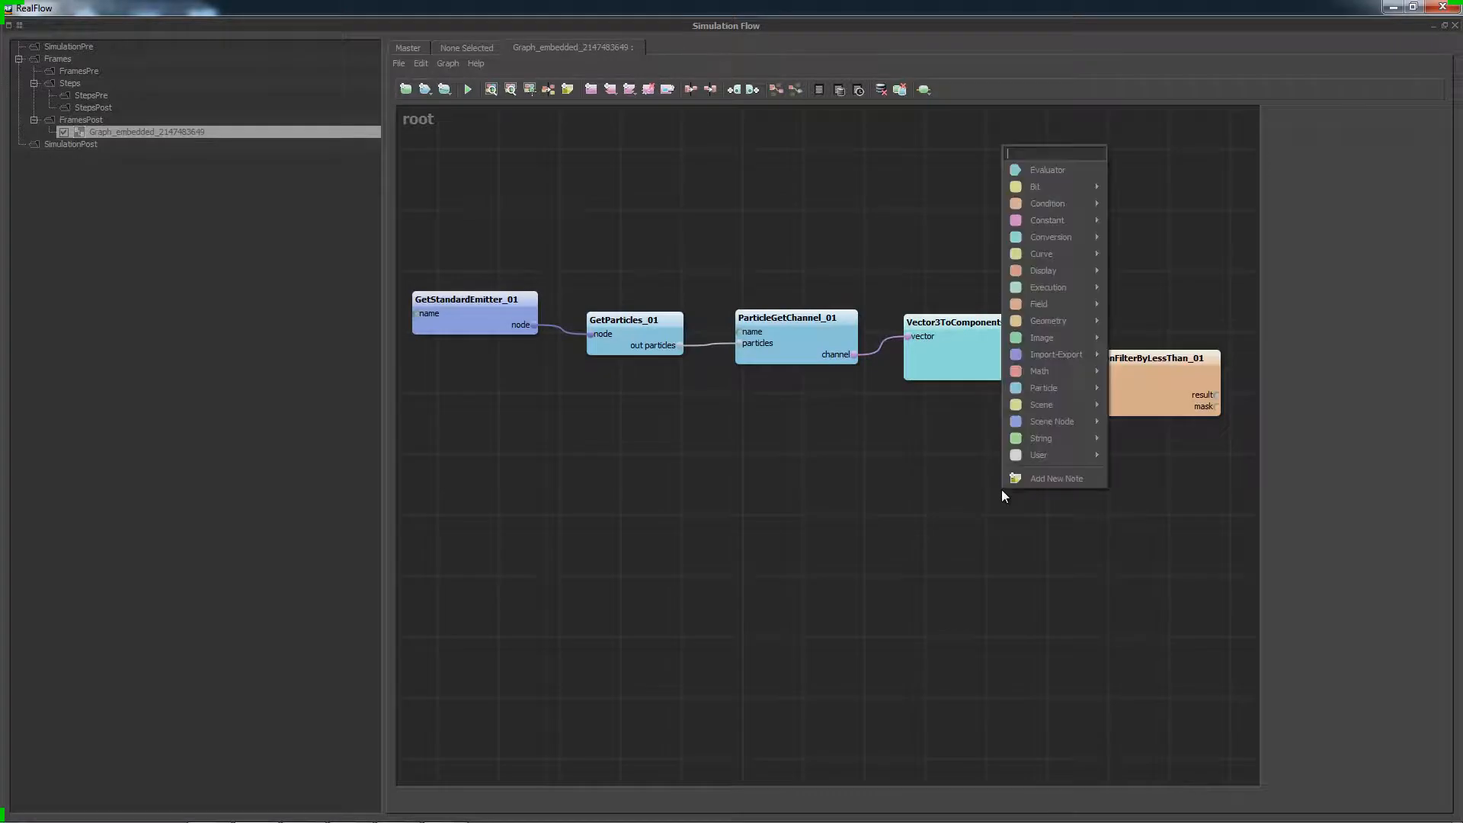
pyautogui.write('real')
pyautogui.press('Return')
pyautogui.rightClick(1022, 497)
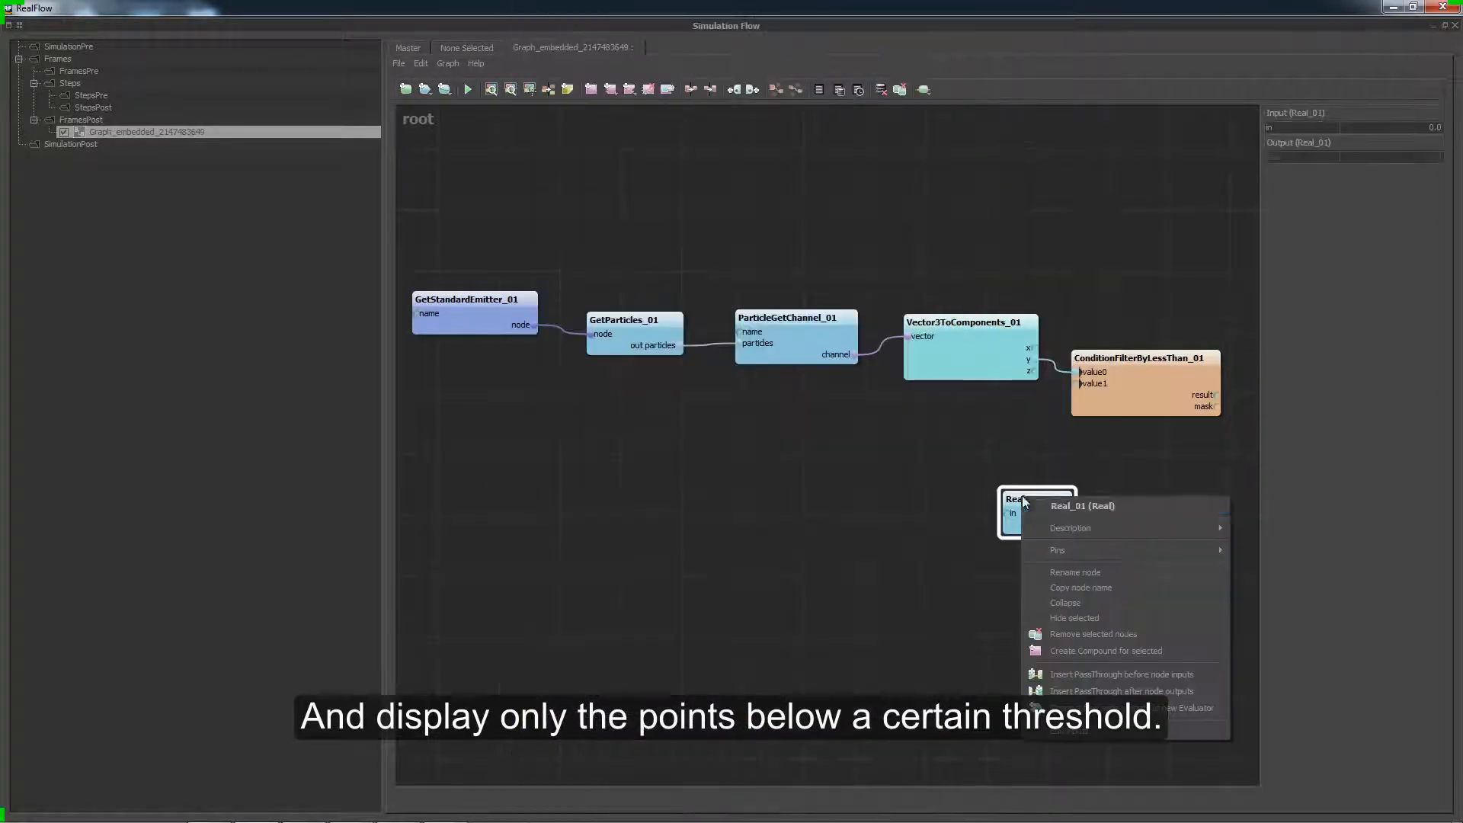
pyautogui.click(1083, 573)
pyautogui.write('Height')
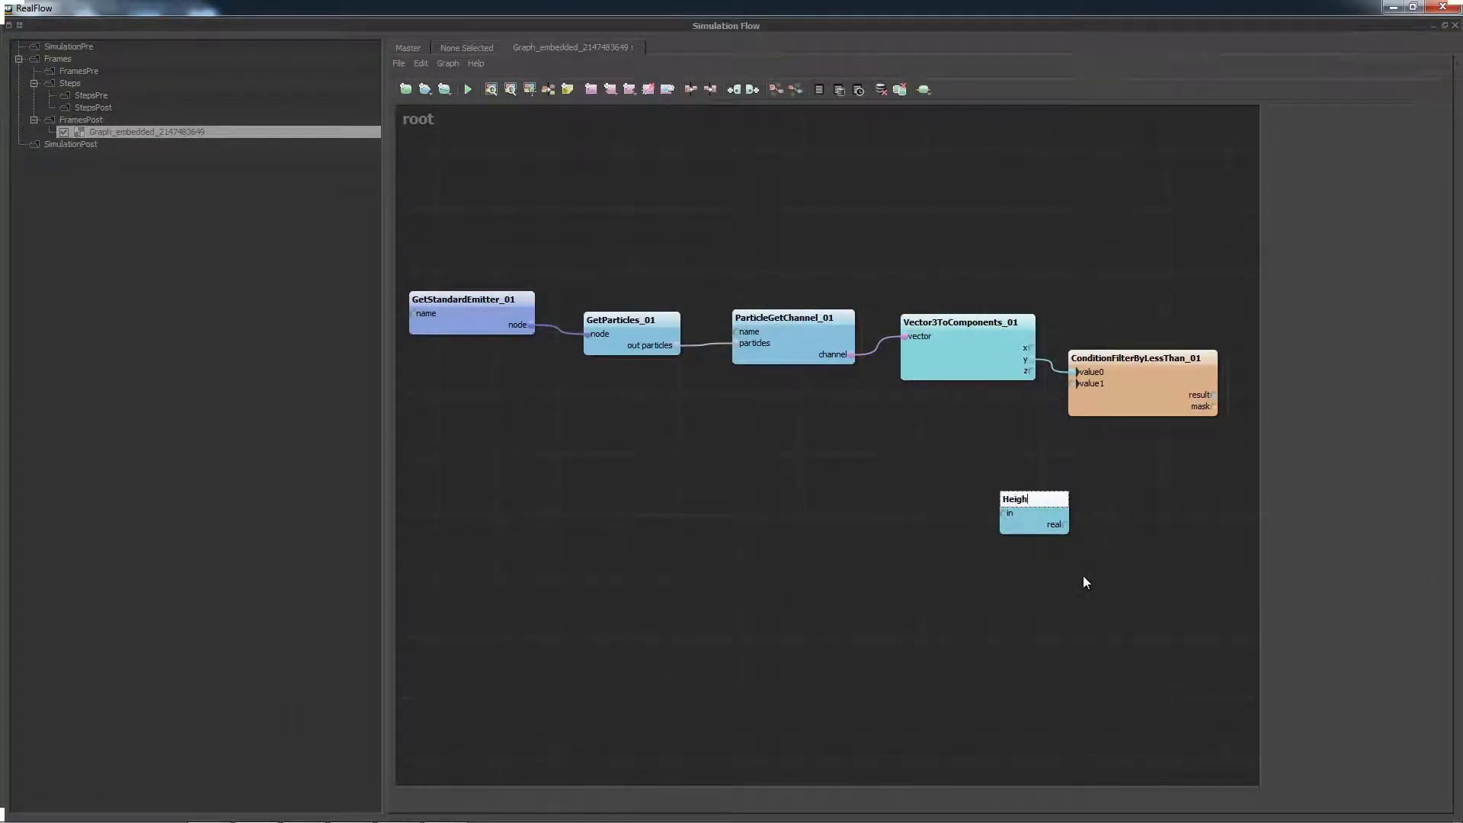
pyautogui.press('Return')
# Step: Connect the Height node to value1 of ConditionFilterByLessThan and set its input to -1
pyautogui.moveTo(1056, 525); pyautogui.dragTo(989, 473)
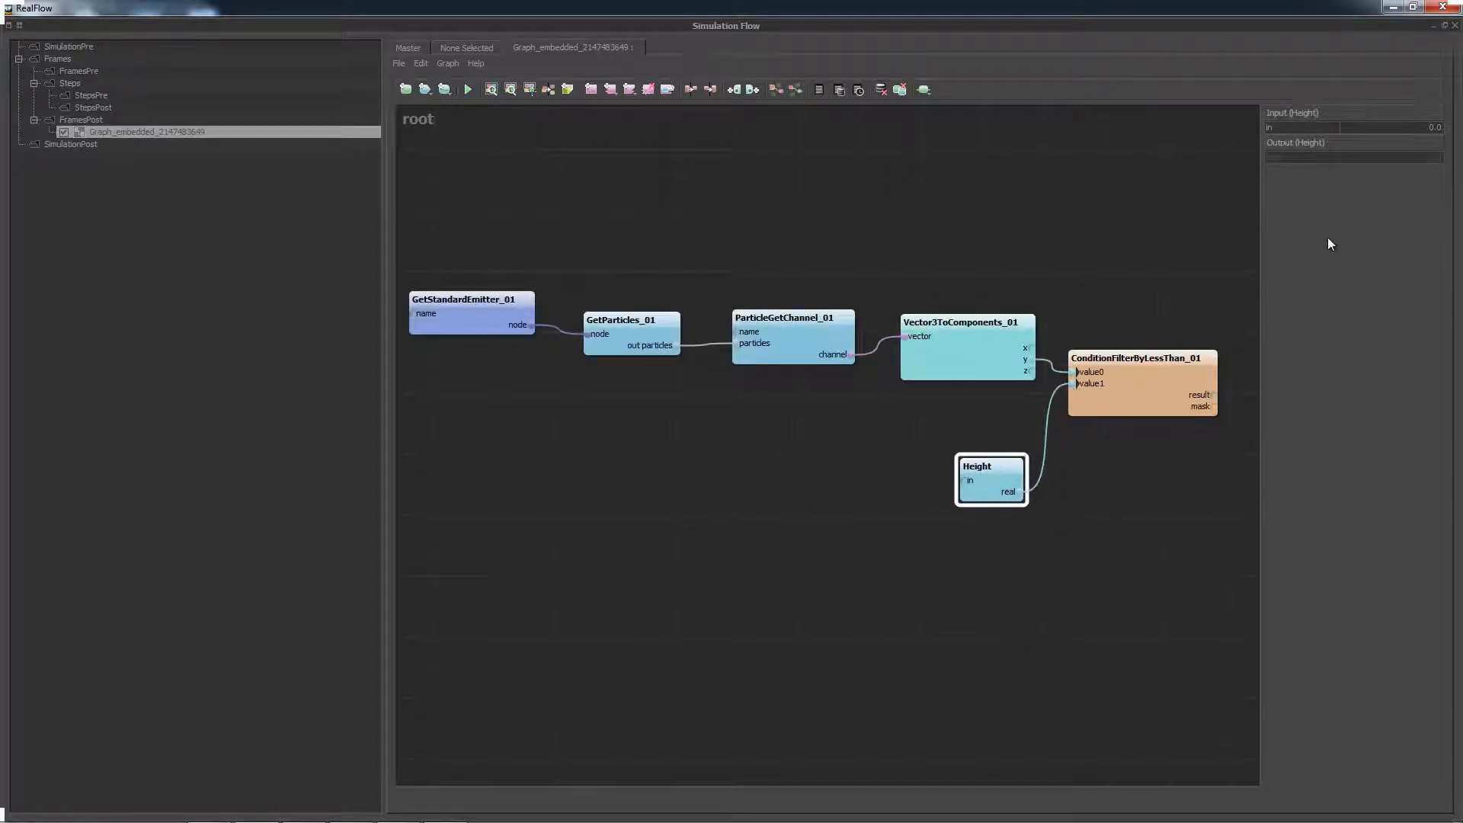
pyautogui.doubleClick(1408, 128)
pyautogui.write('-1')
pyautogui.press('Return')
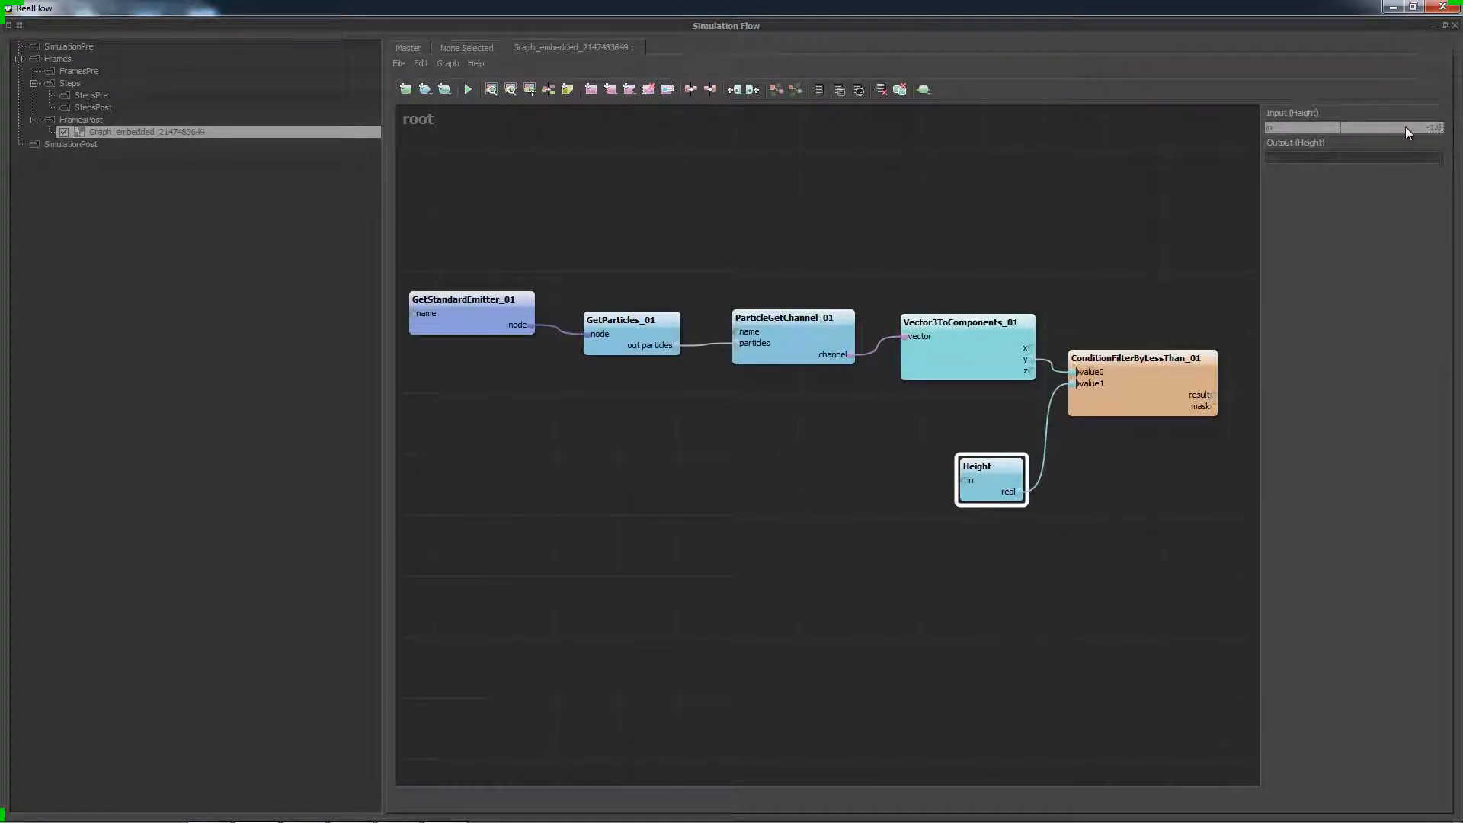
# Step: Add an ArrayNumFilterByMask node and place it beside ConditionFilterByLessThan
pyautogui.moveTo(1170, 468); pyautogui.dragTo(971, 451, button='middle')
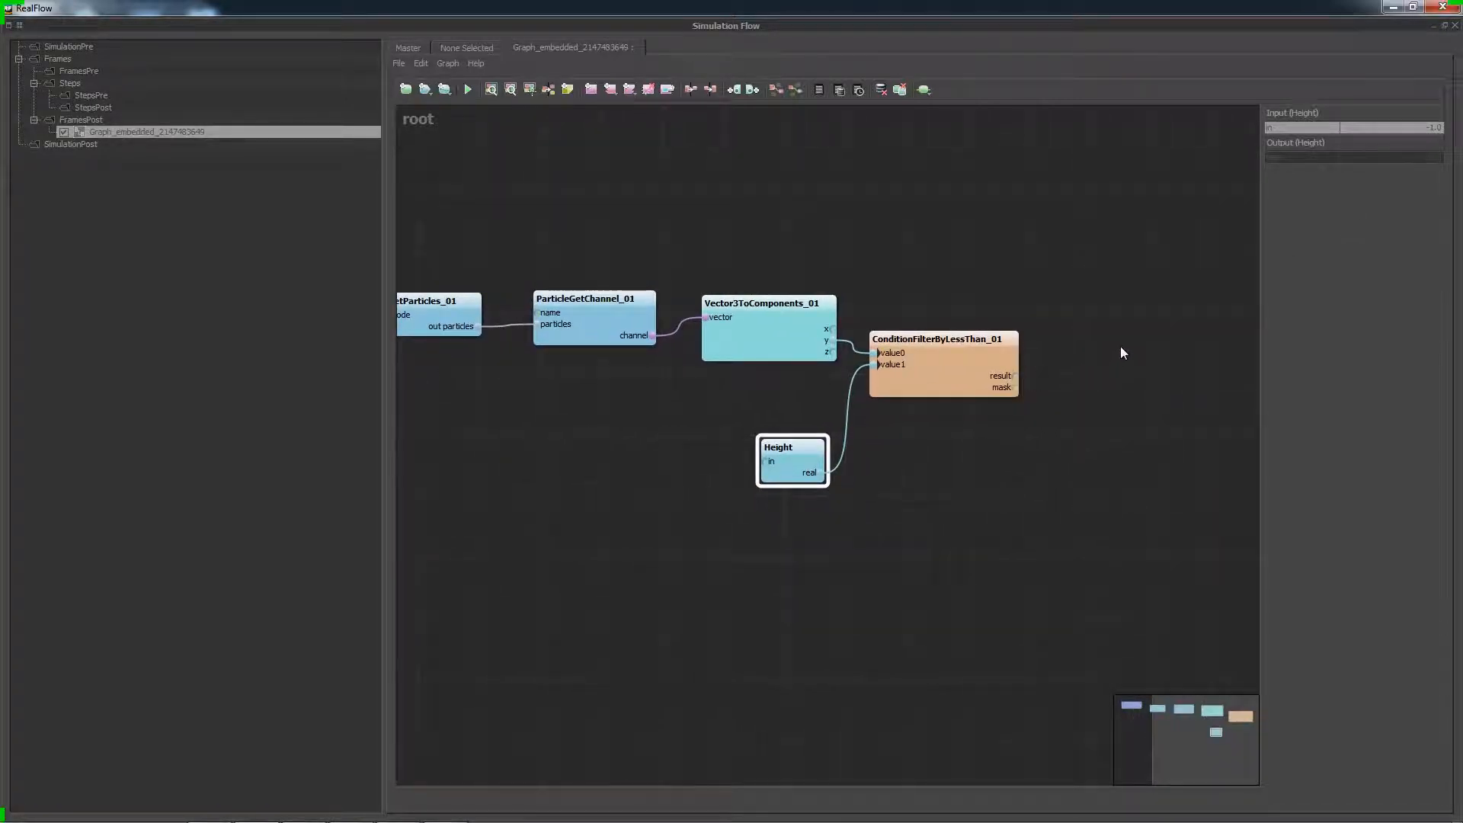
pyautogui.rightClick(1122, 282)
pyautogui.write('ar')
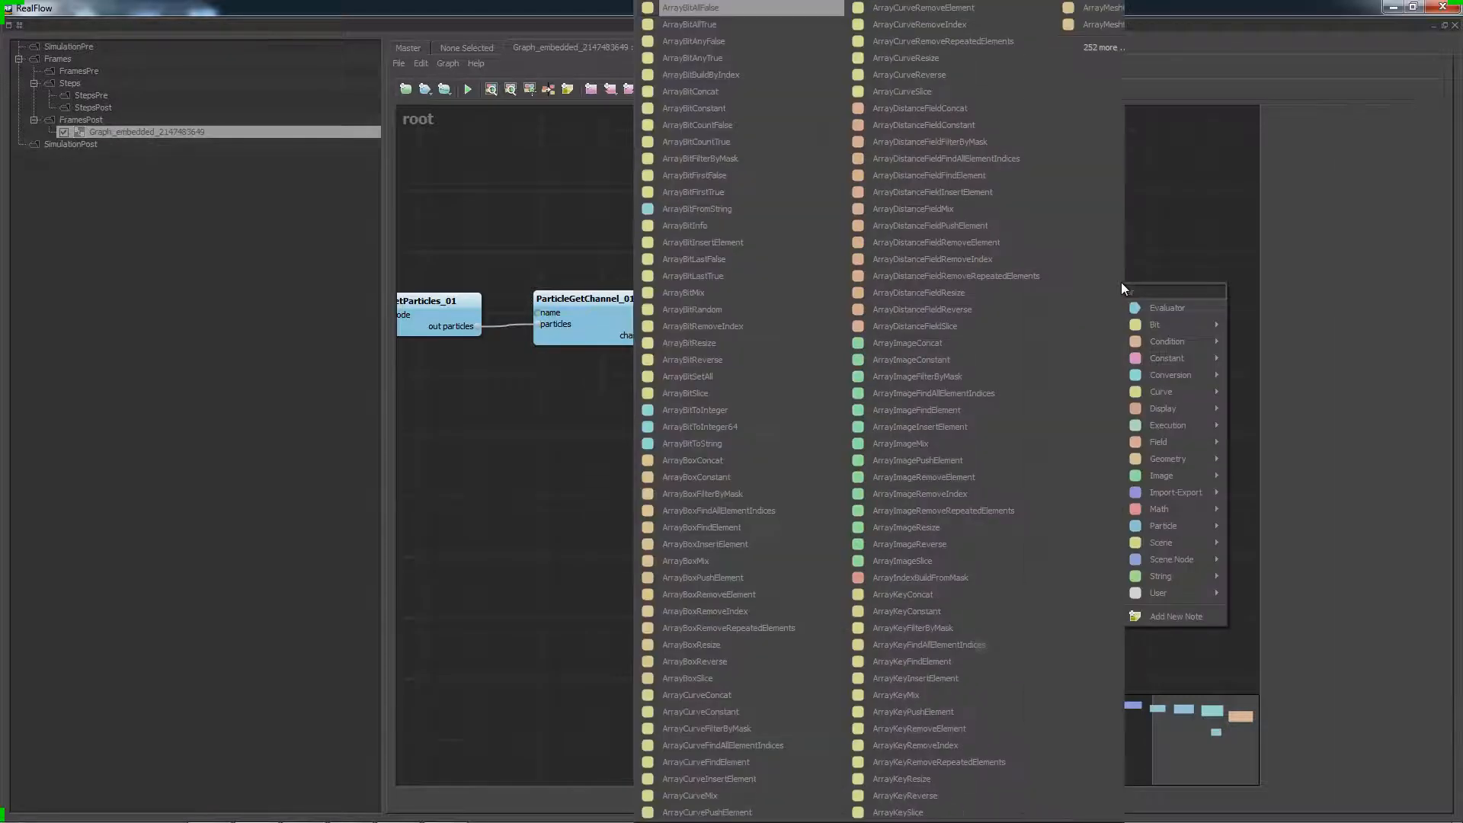
pyautogui.write('ray filter num')
pyautogui.press('Return')
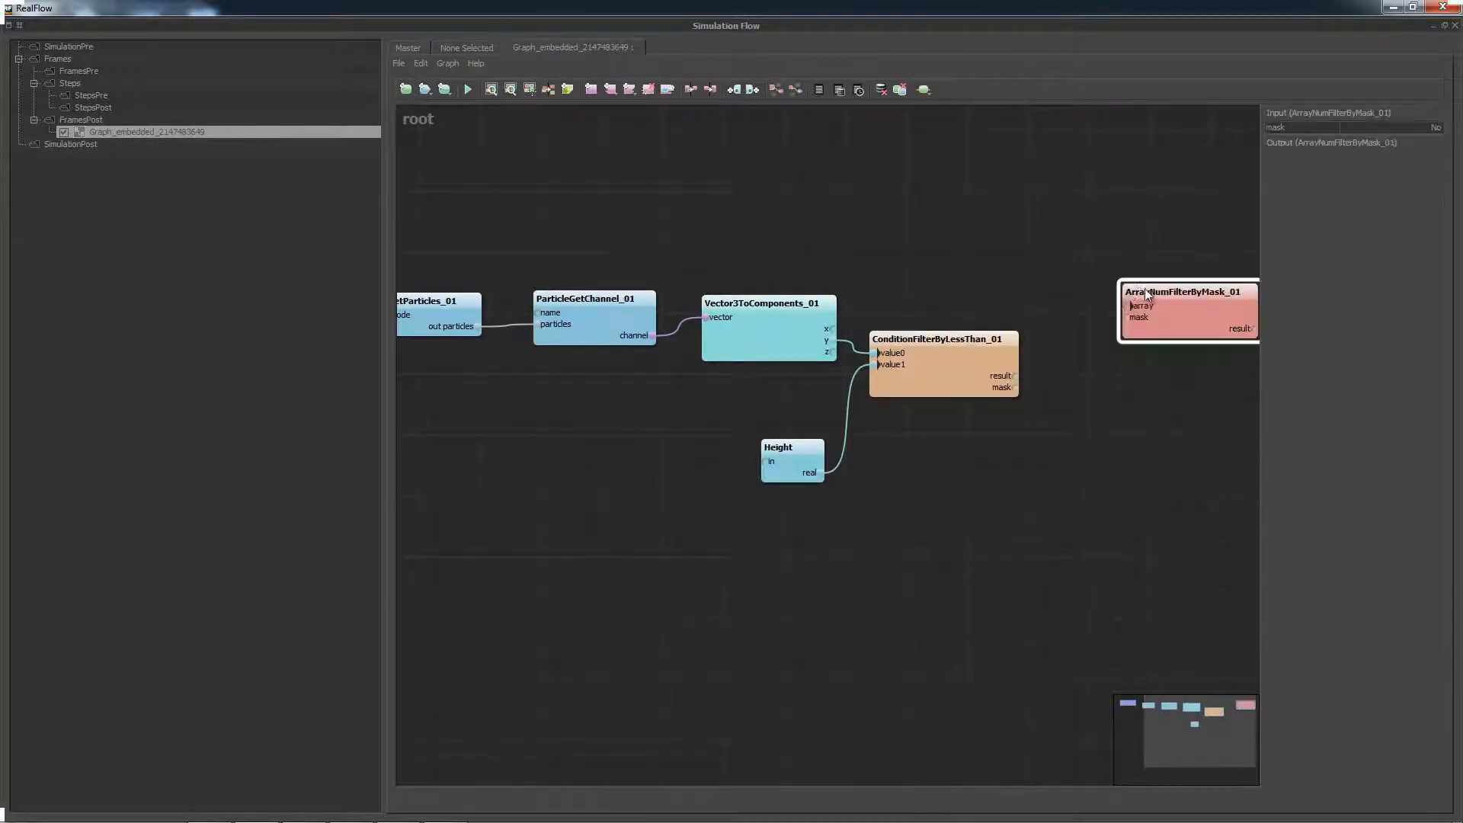
pyautogui.moveTo(1163, 299); pyautogui.dragTo(1118, 392)
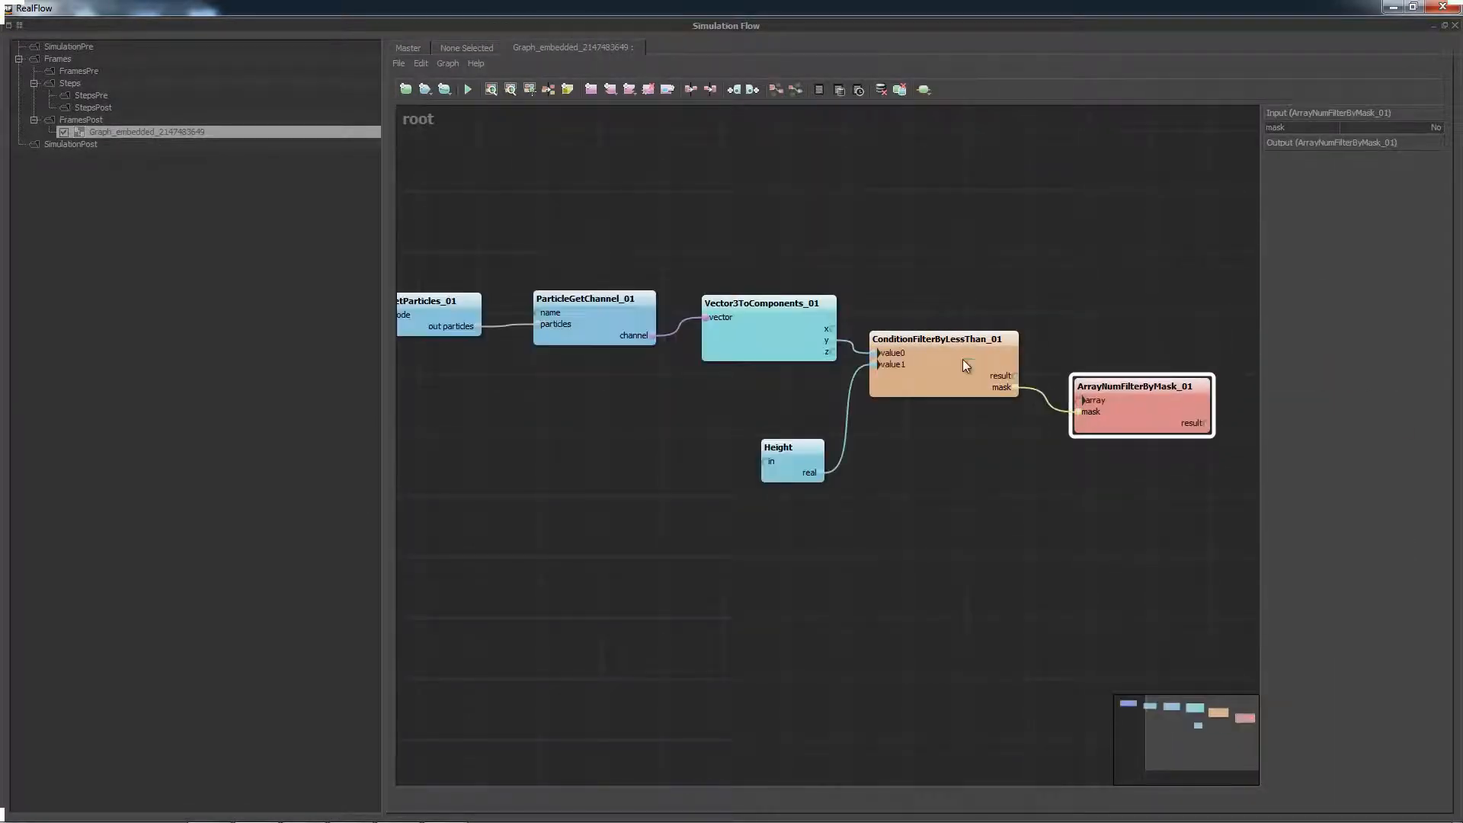
# Step: Connect the condition's mask and the position channel to ArrayNumFilterByMask's mask and array inputs, and spread the nodes apart
pyautogui.moveTo(1017, 387); pyautogui.dragTo(1079, 412)
pyautogui.moveTo(653, 337); pyautogui.dragTo(1078, 401)
pyautogui.moveTo(1128, 387); pyautogui.dragTo(1102, 477)
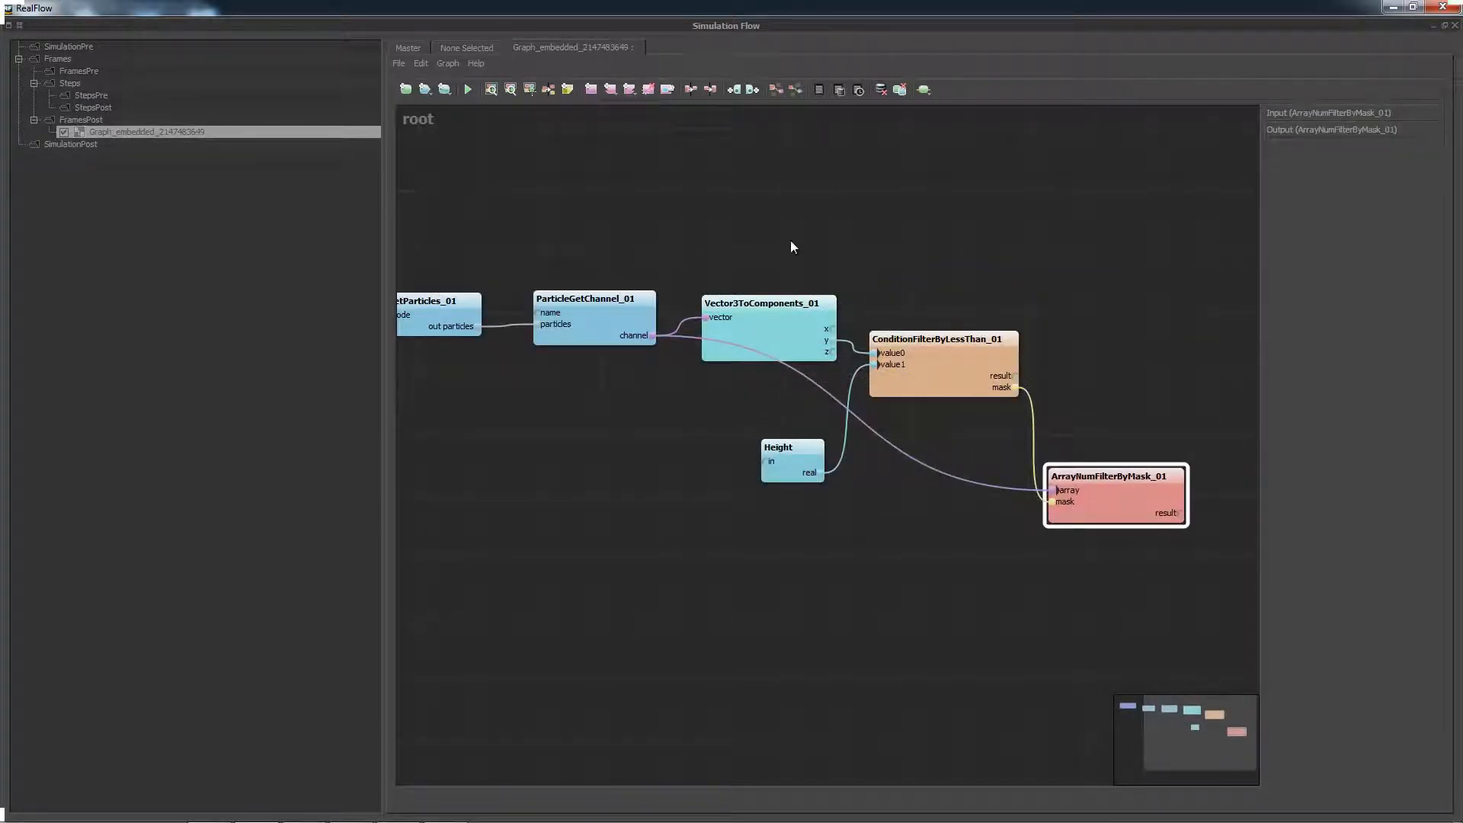
pyautogui.moveTo(792, 246); pyautogui.dragTo(954, 304)
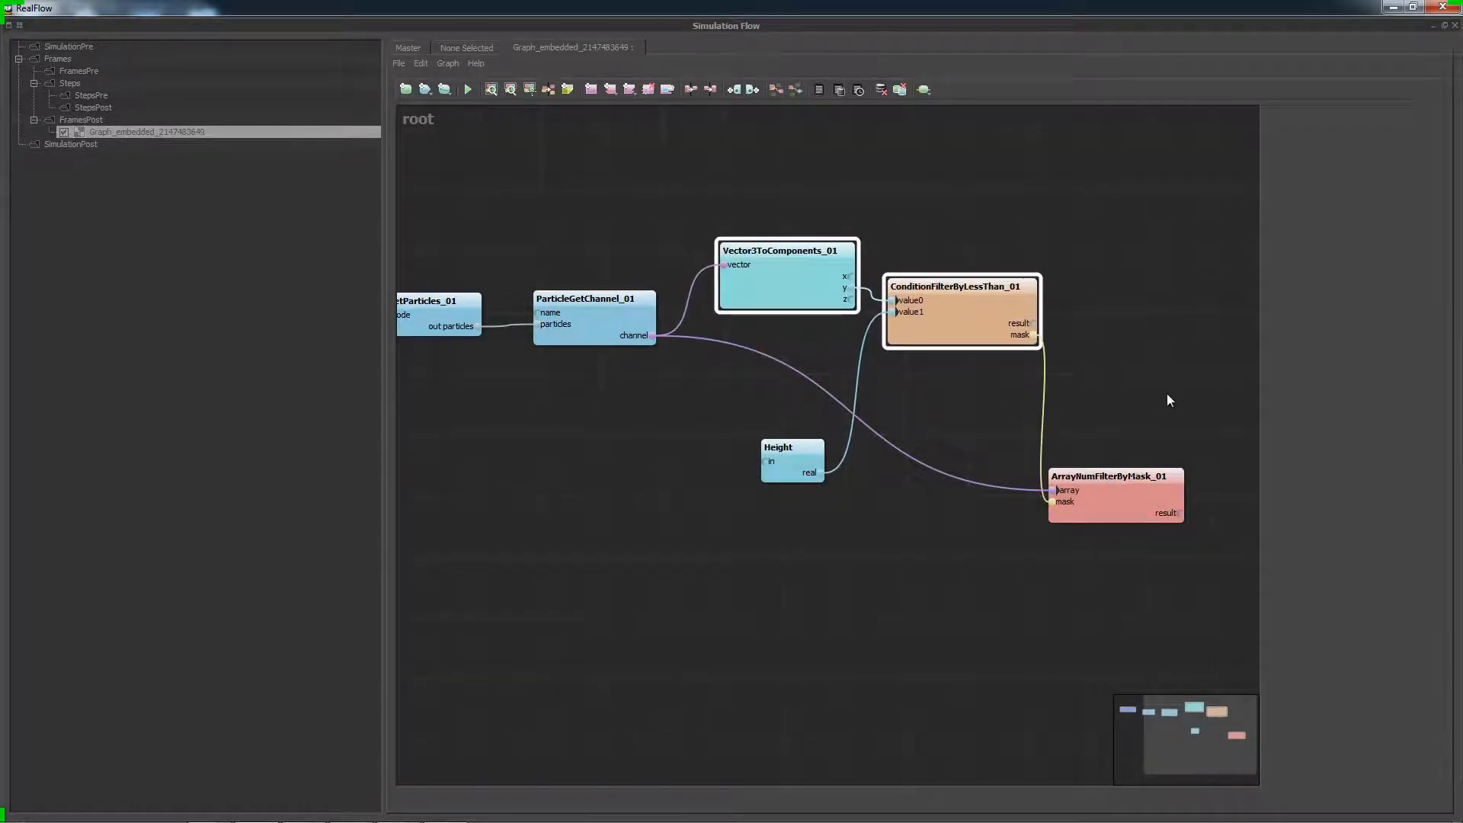
# Step: Add a DisplayPoint3 node after ArrayNumFilterByMask and connect the filter's result to its point input
pyautogui.moveTo(1165, 391); pyautogui.dragTo(1038, 394, button='middle')
pyautogui.rightClick(1096, 386)
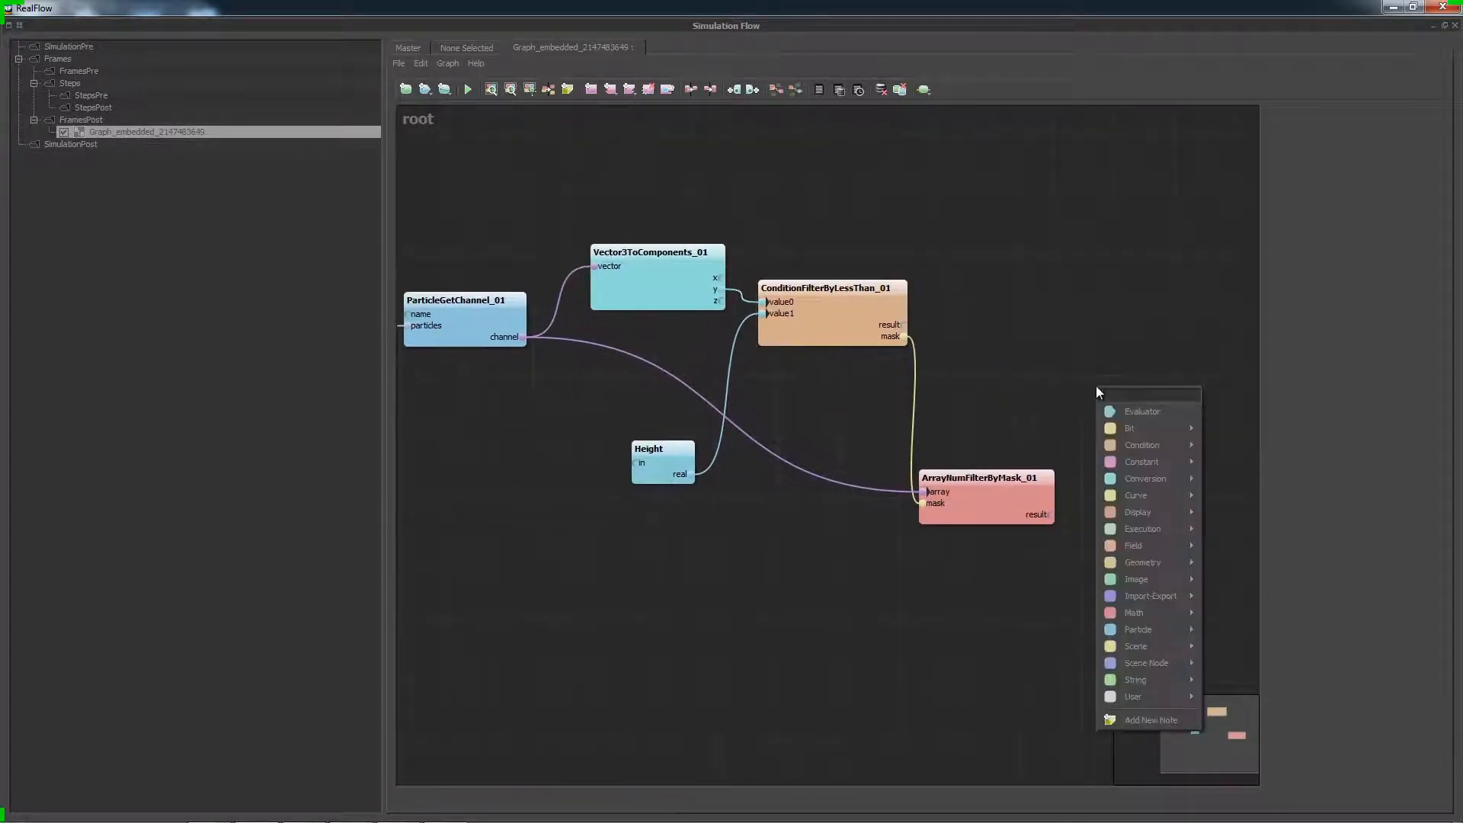
pyautogui.write('display')
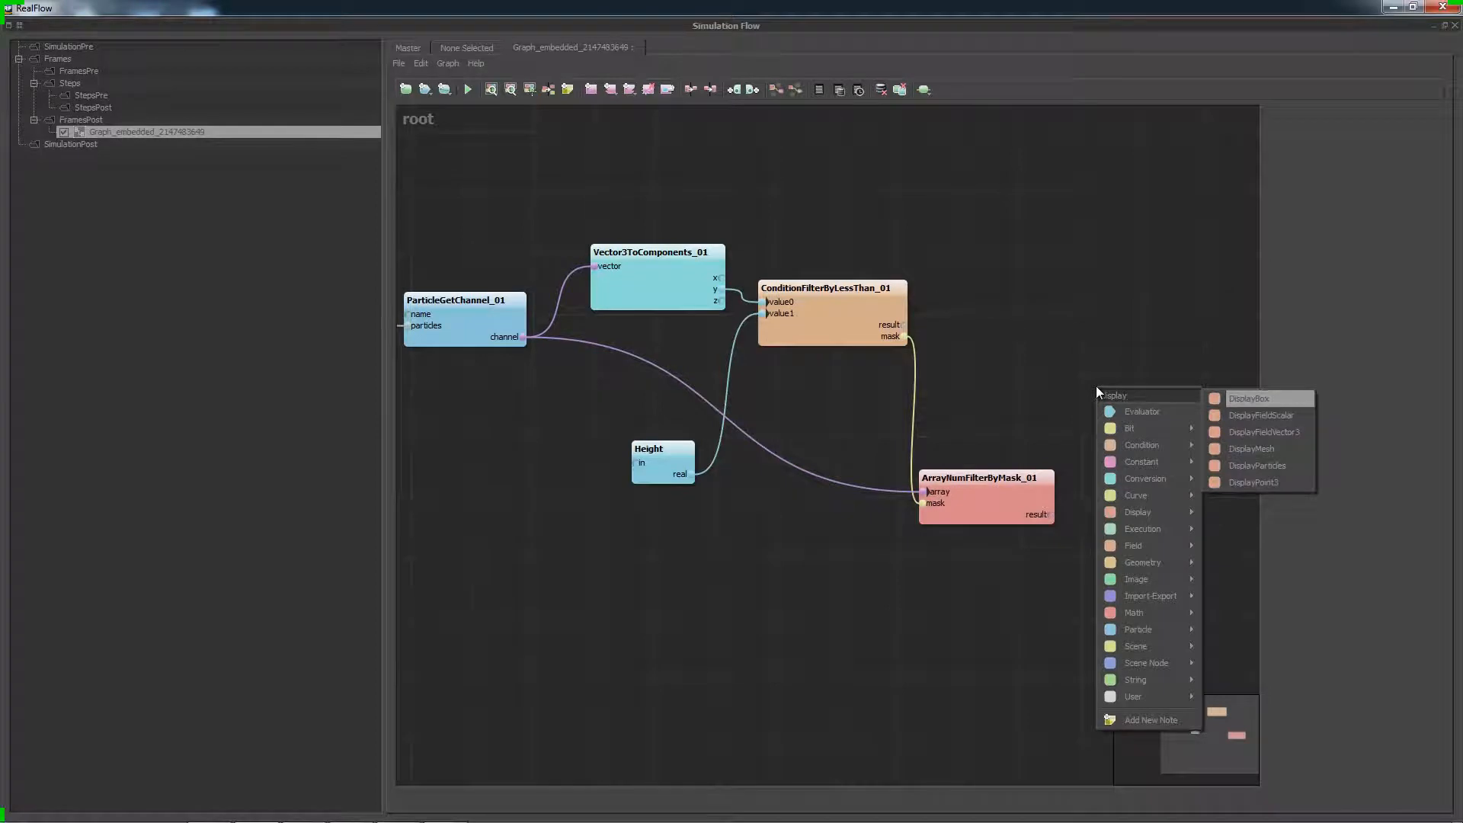
pyautogui.press('Down')
pyautogui.press('Down')
pyautogui.press('Down')
pyautogui.press('Down')
pyautogui.press('Down')
pyautogui.press('Return')
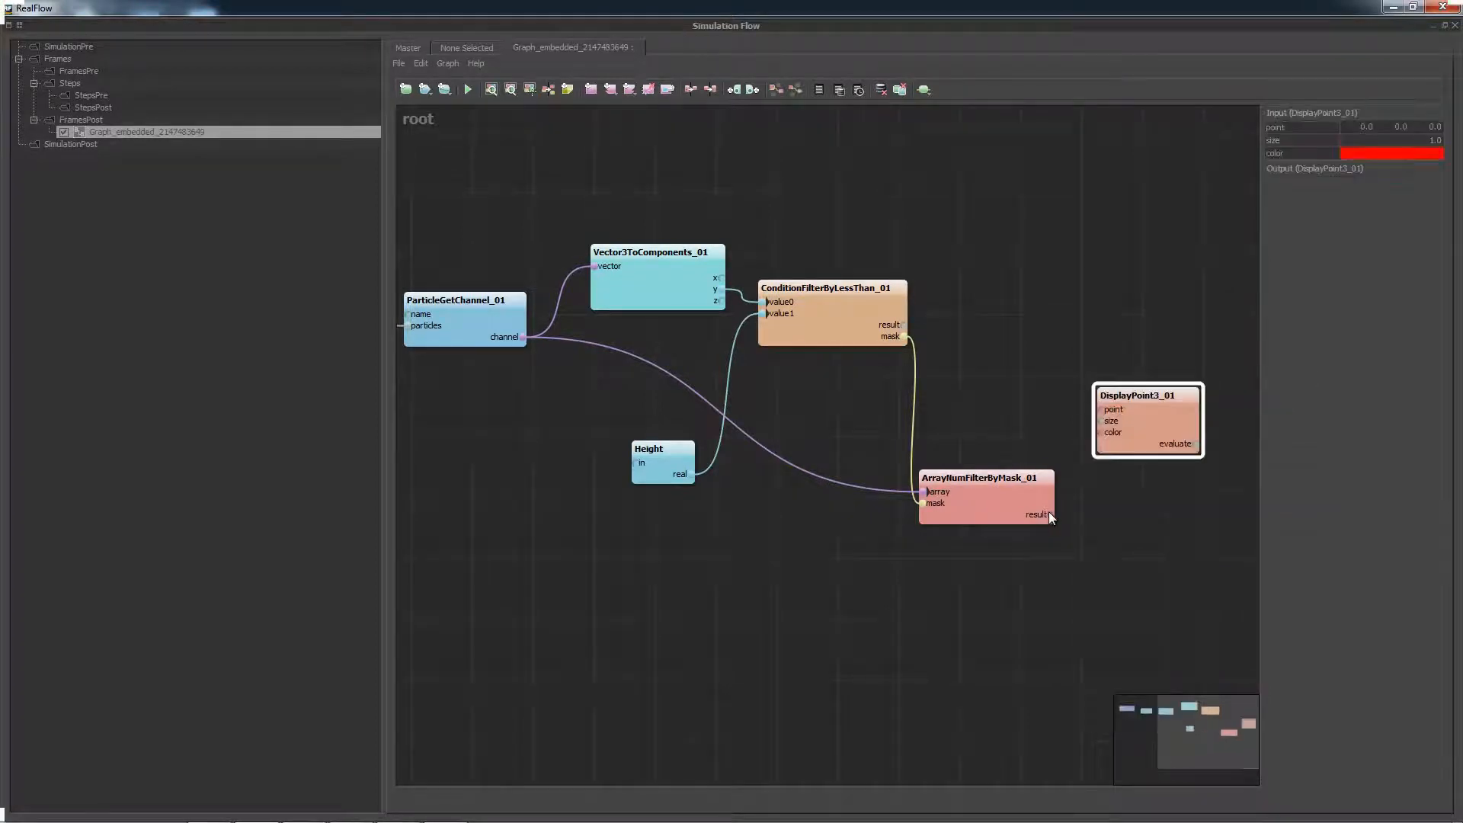
pyautogui.moveTo(1050, 516); pyautogui.dragTo(1101, 410)
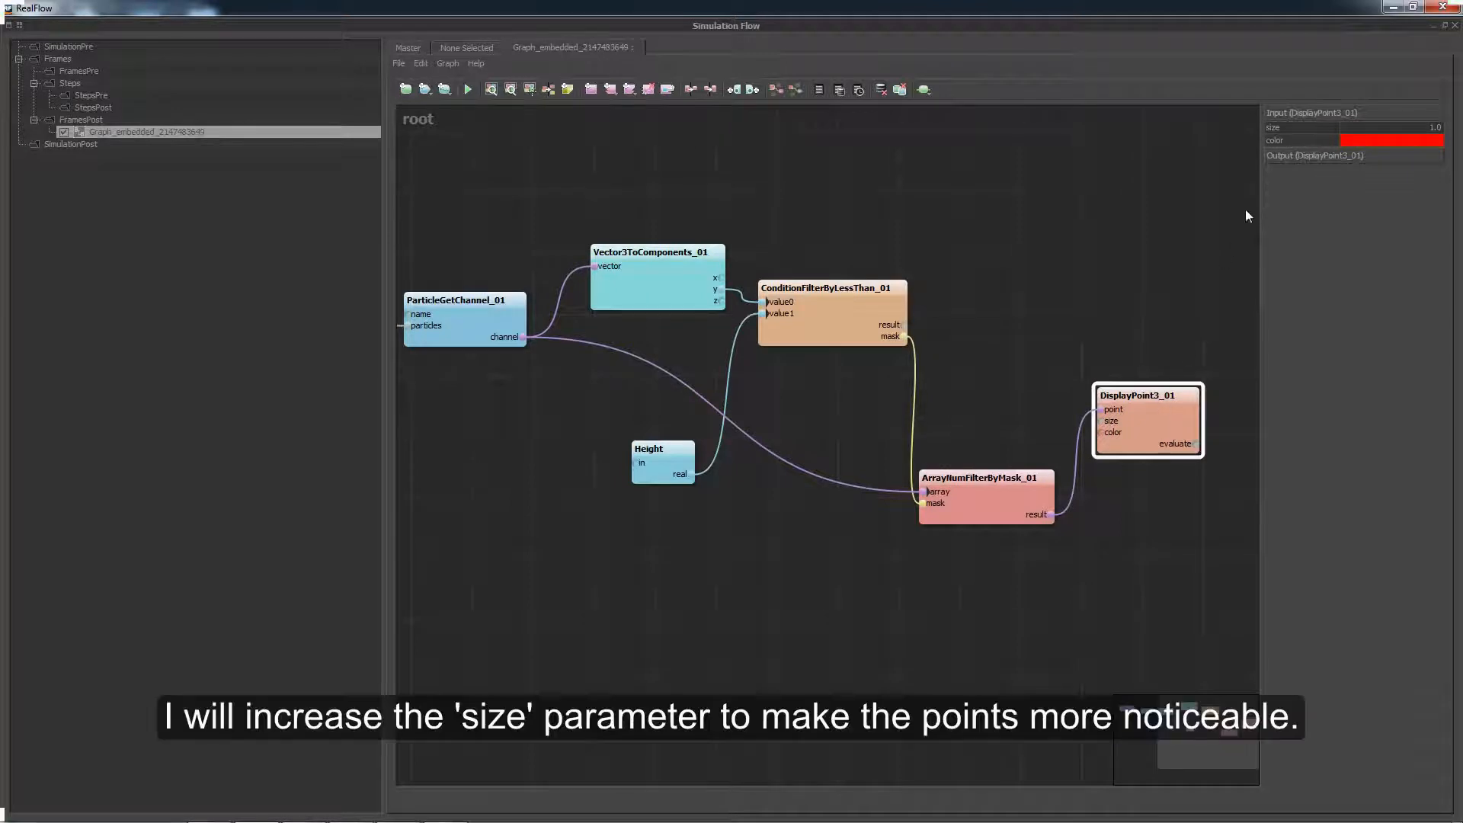
# Step: Set the point size of the DisplayPoint3 node to 10
pyautogui.doubleClick(1373, 126)
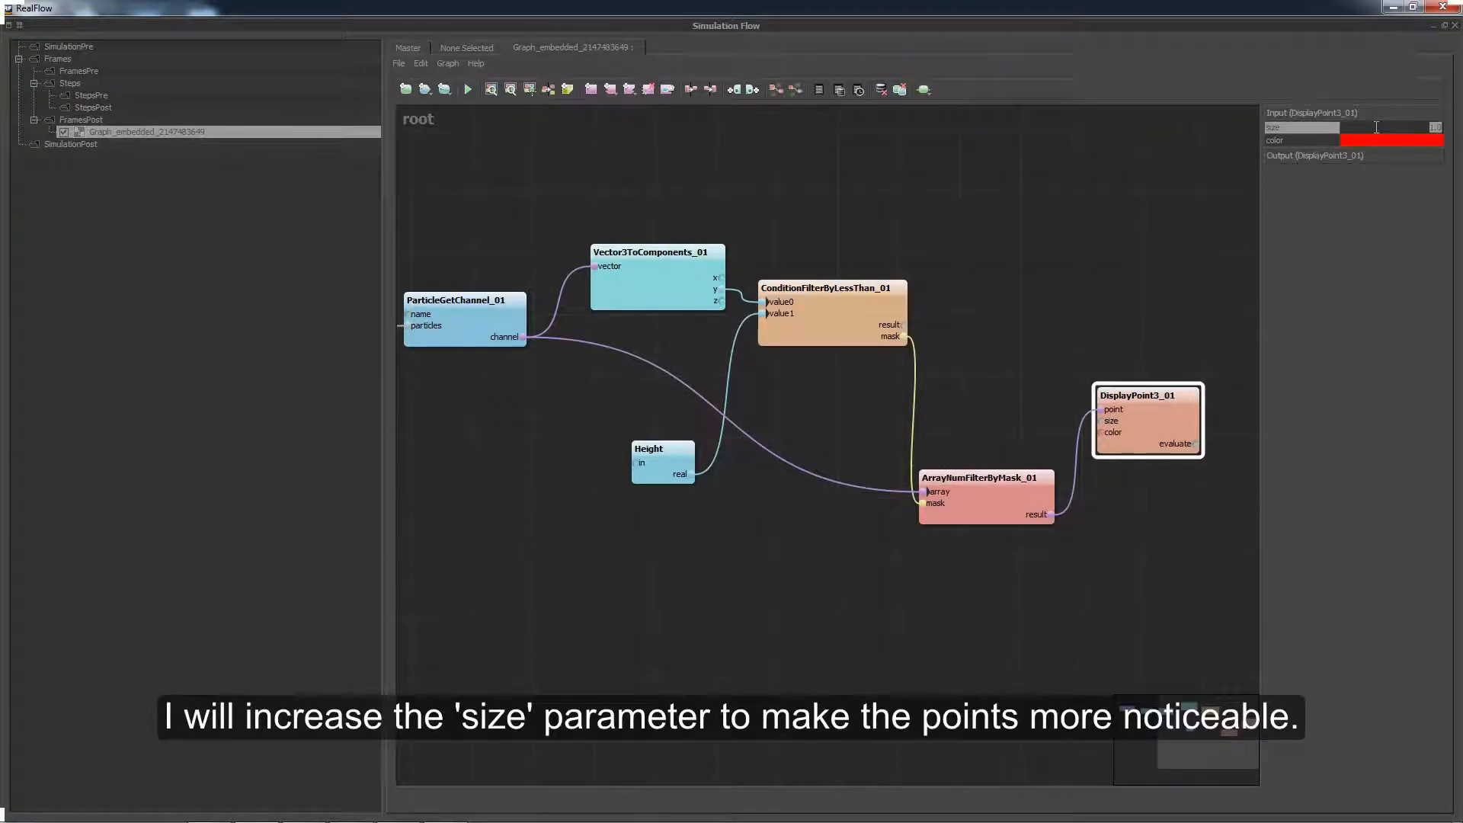
pyautogui.write('10')
pyautogui.press('Return')
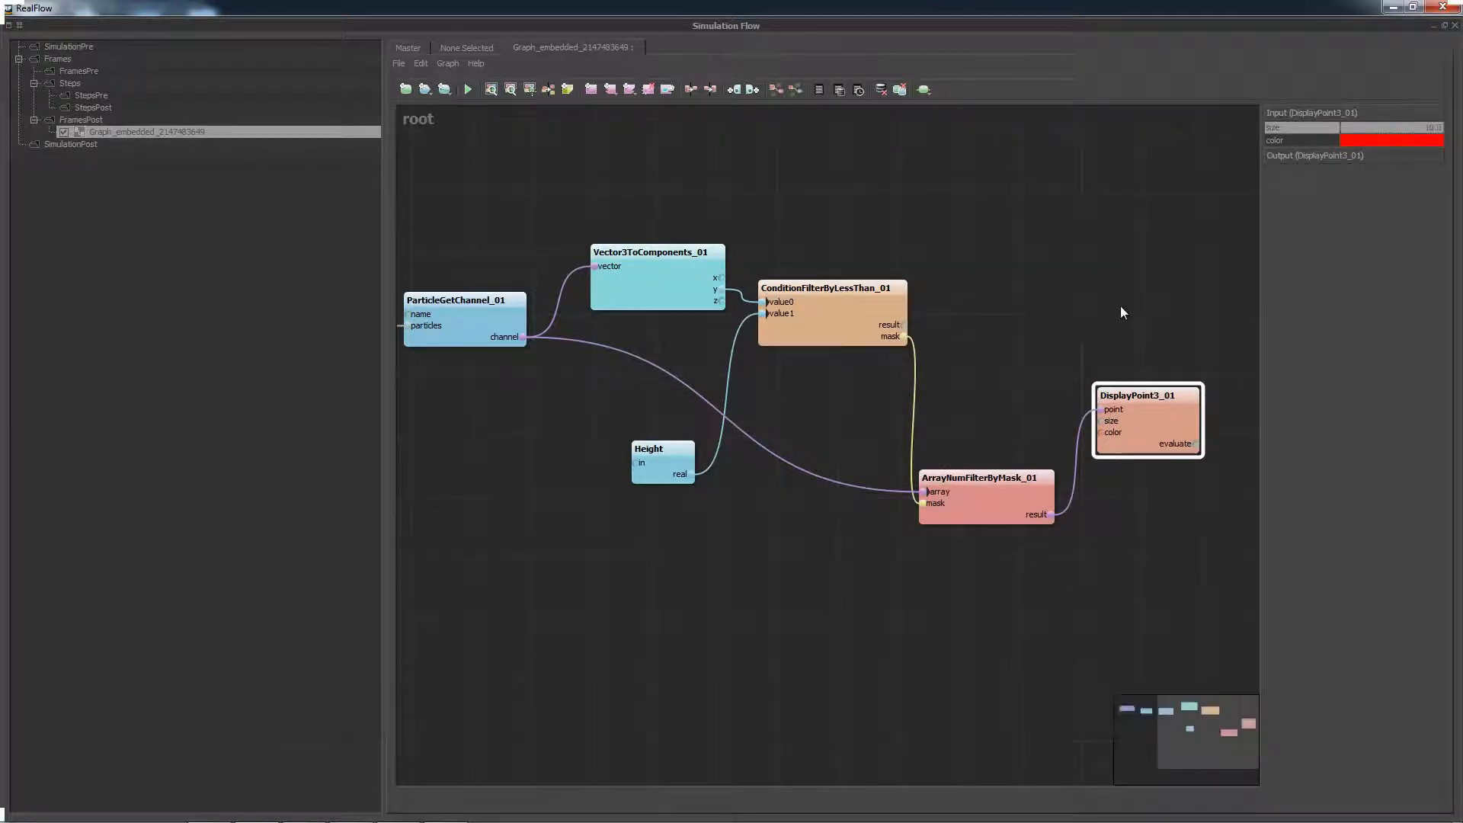
# Step: Add an Evaluator node beside DisplayPoint3 and connect DisplayPoint3's evaluate output to it
pyautogui.moveTo(1099, 275); pyautogui.dragTo(968, 242, button='middle')
pyautogui.click(1107, 377)
pyautogui.rightClick(1107, 376)
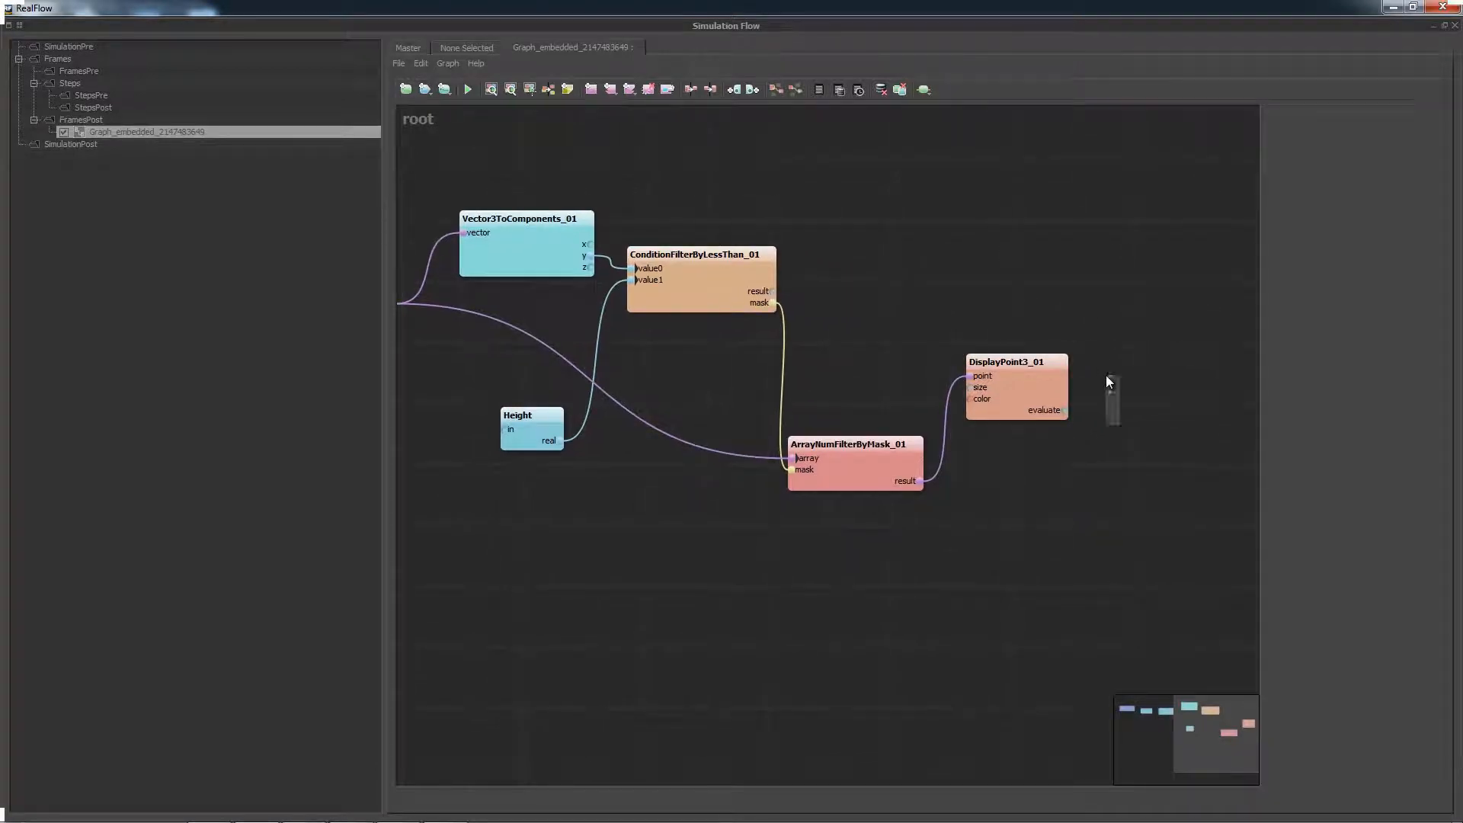
pyautogui.write('evaluator')
pyautogui.press('Return')
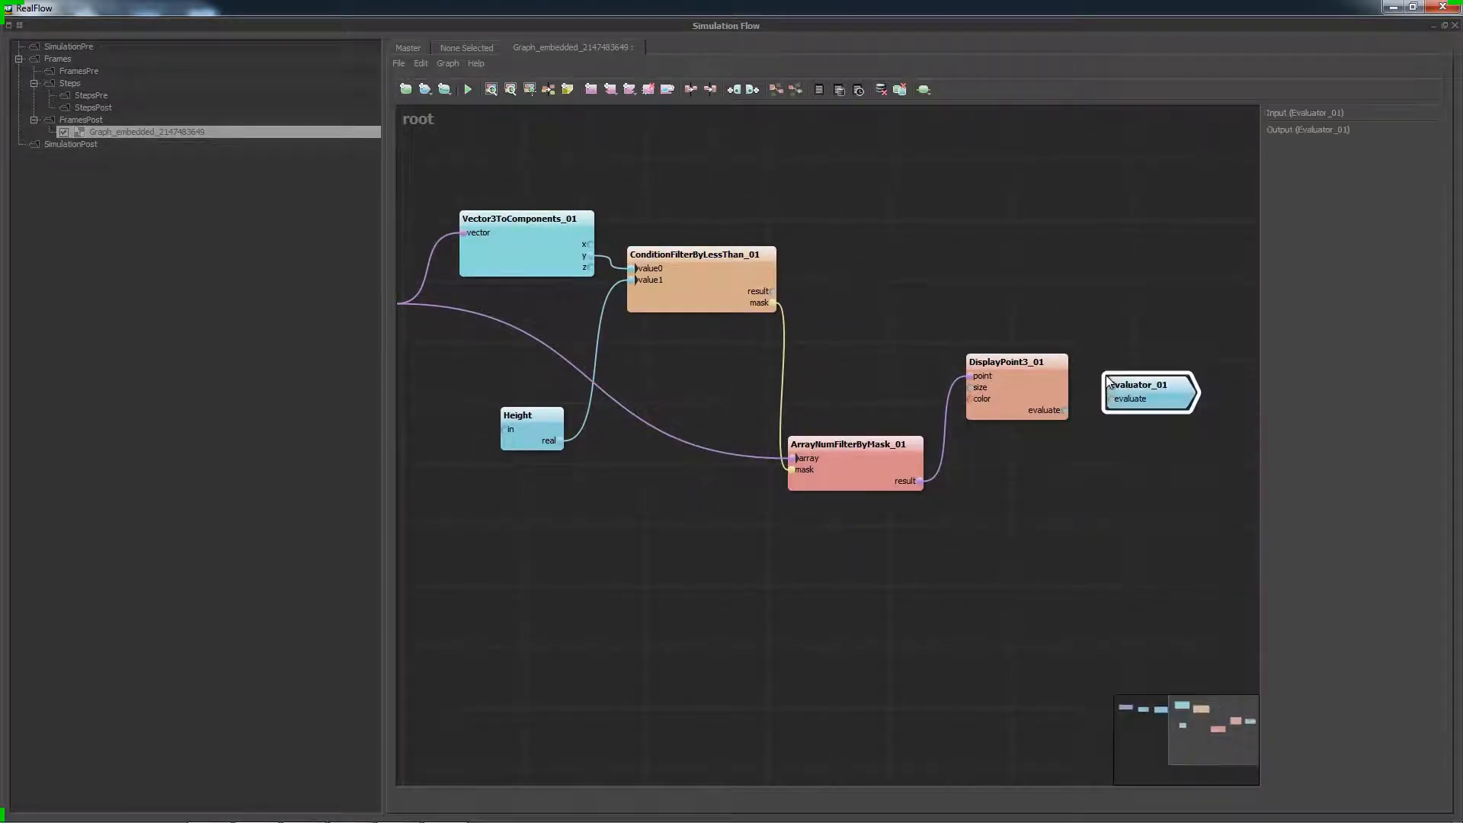
pyautogui.moveTo(1064, 410); pyautogui.dragTo(1112, 397)
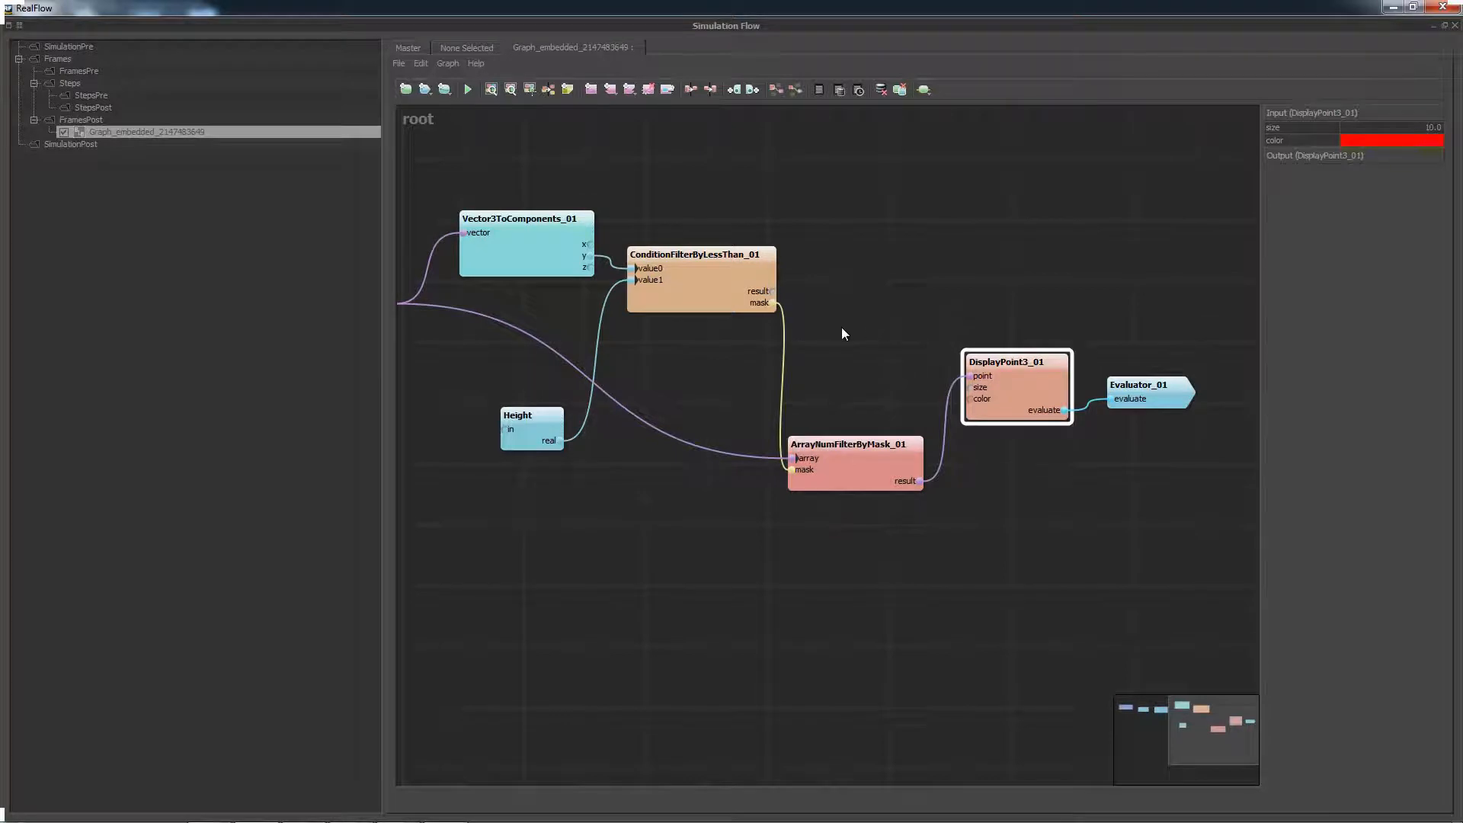
# Step: Review the input parameters of the GetStandardEmitter and Height nodes in the graph
pyautogui.moveTo(834, 327); pyautogui.dragTo(1250, 351, button='middle')
pyautogui.moveTo(779, 453); pyautogui.dragTo(1071, 456, button='middle')
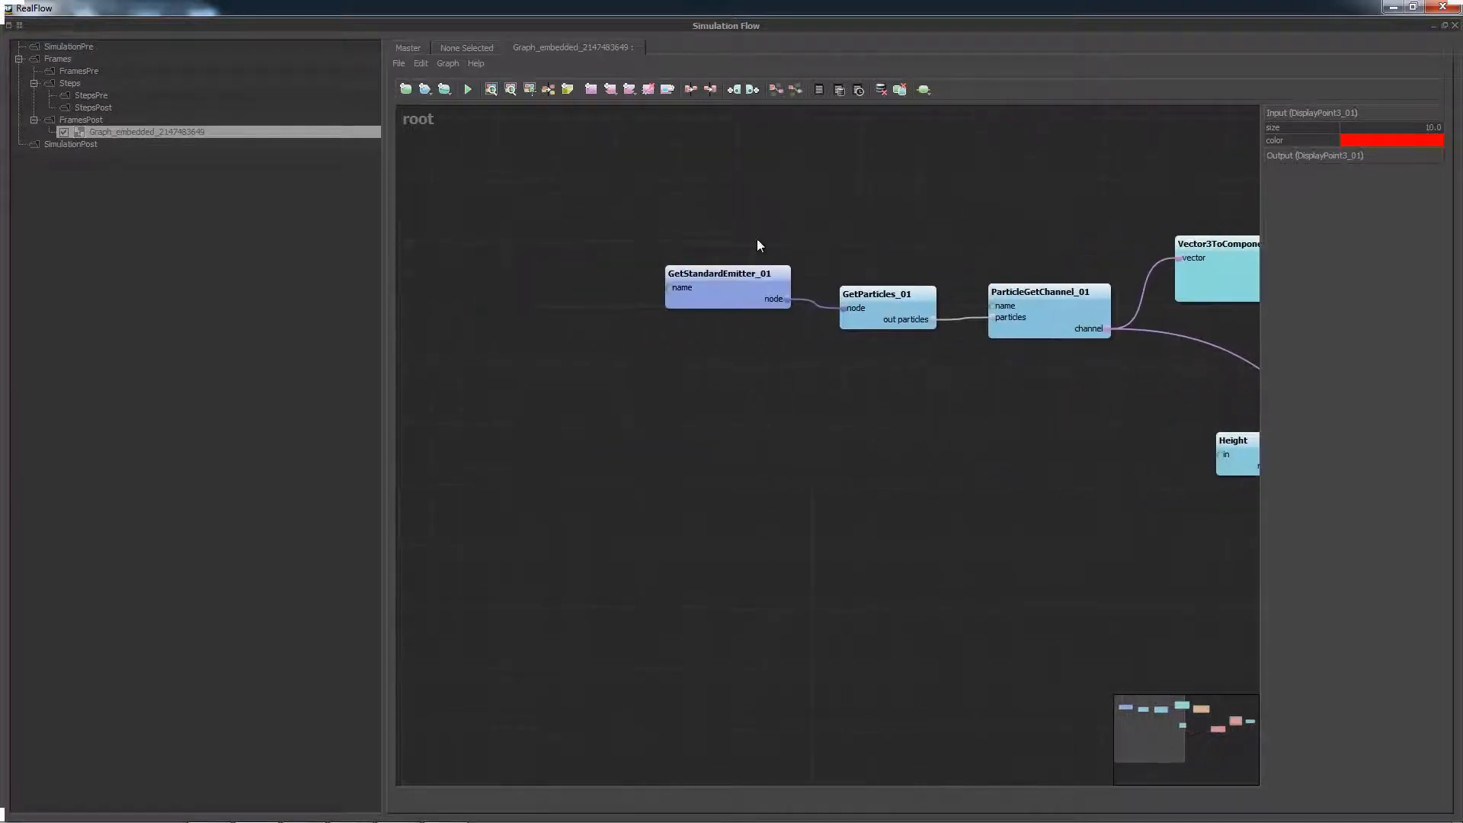
pyautogui.click(758, 291)
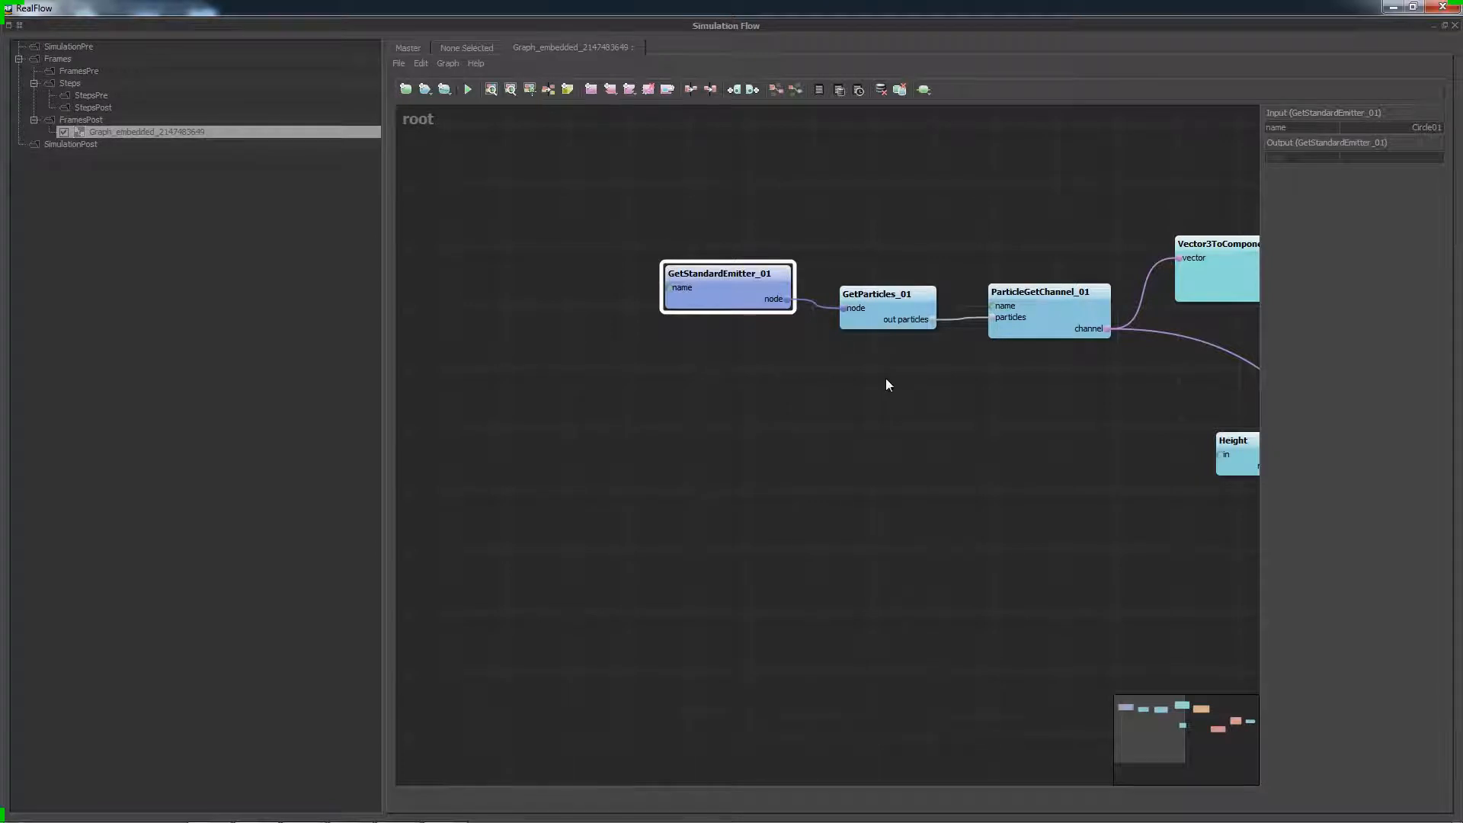
pyautogui.moveTo(886, 380); pyautogui.dragTo(580, 329, button='middle')
pyautogui.click(945, 418)
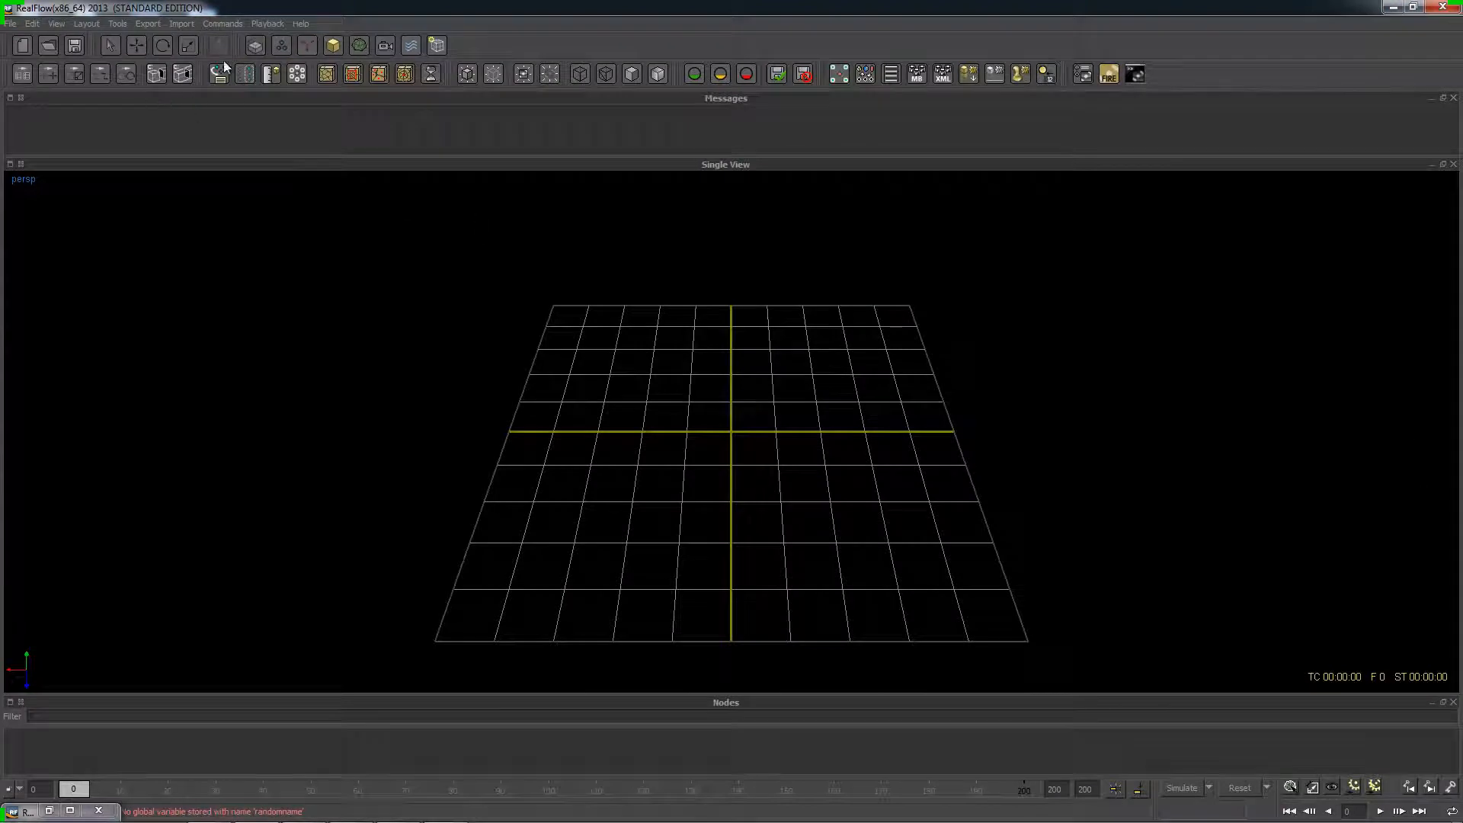
# Step: Add a Circle and a Square emitter to the scene, and move the square along X to about -2.76
pyautogui.click(280, 45)
pyautogui.click(294, 59)
pyautogui.click(277, 46)
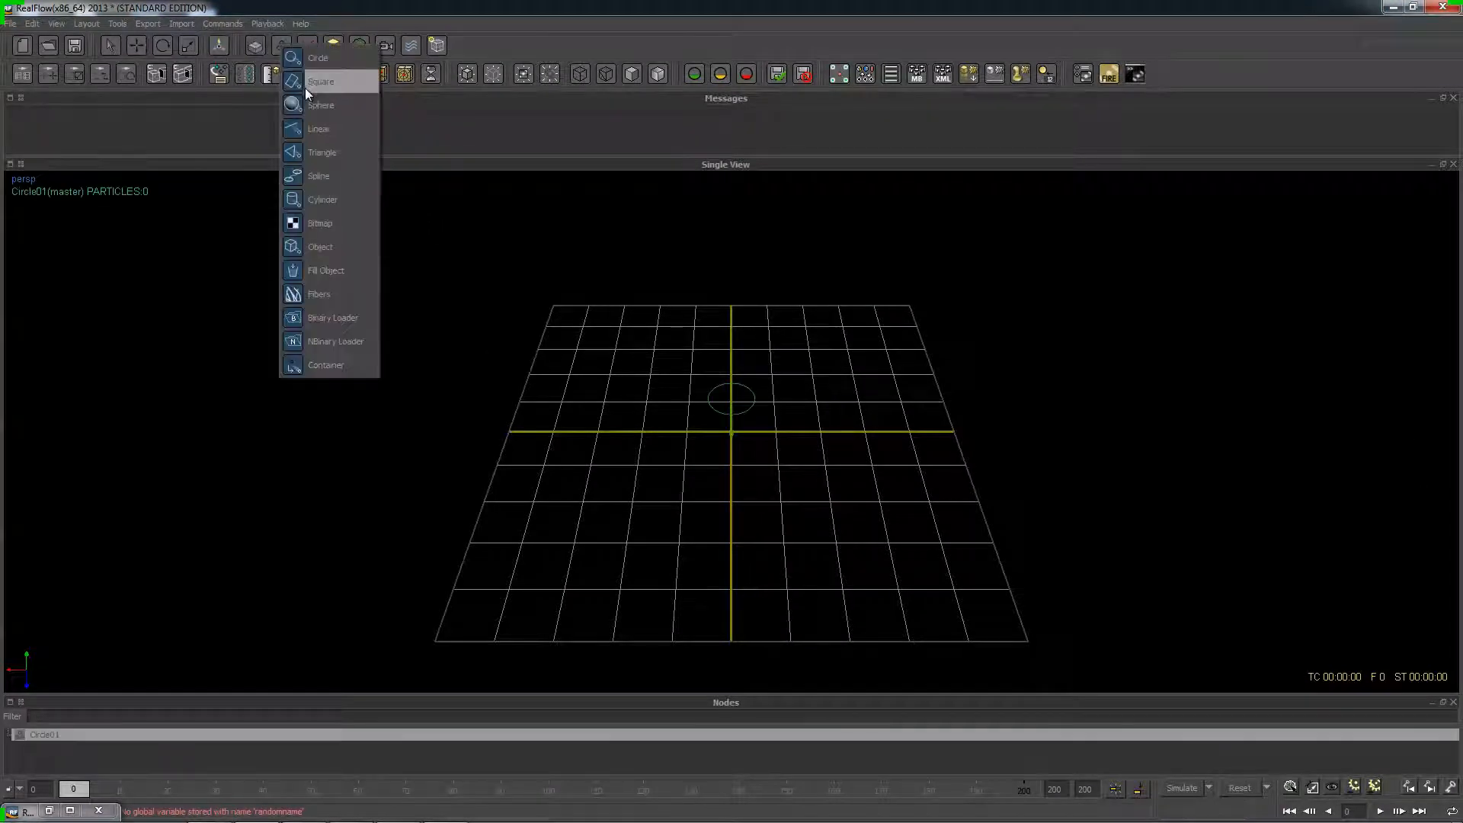
pyautogui.click(308, 85)
pyautogui.press('w')
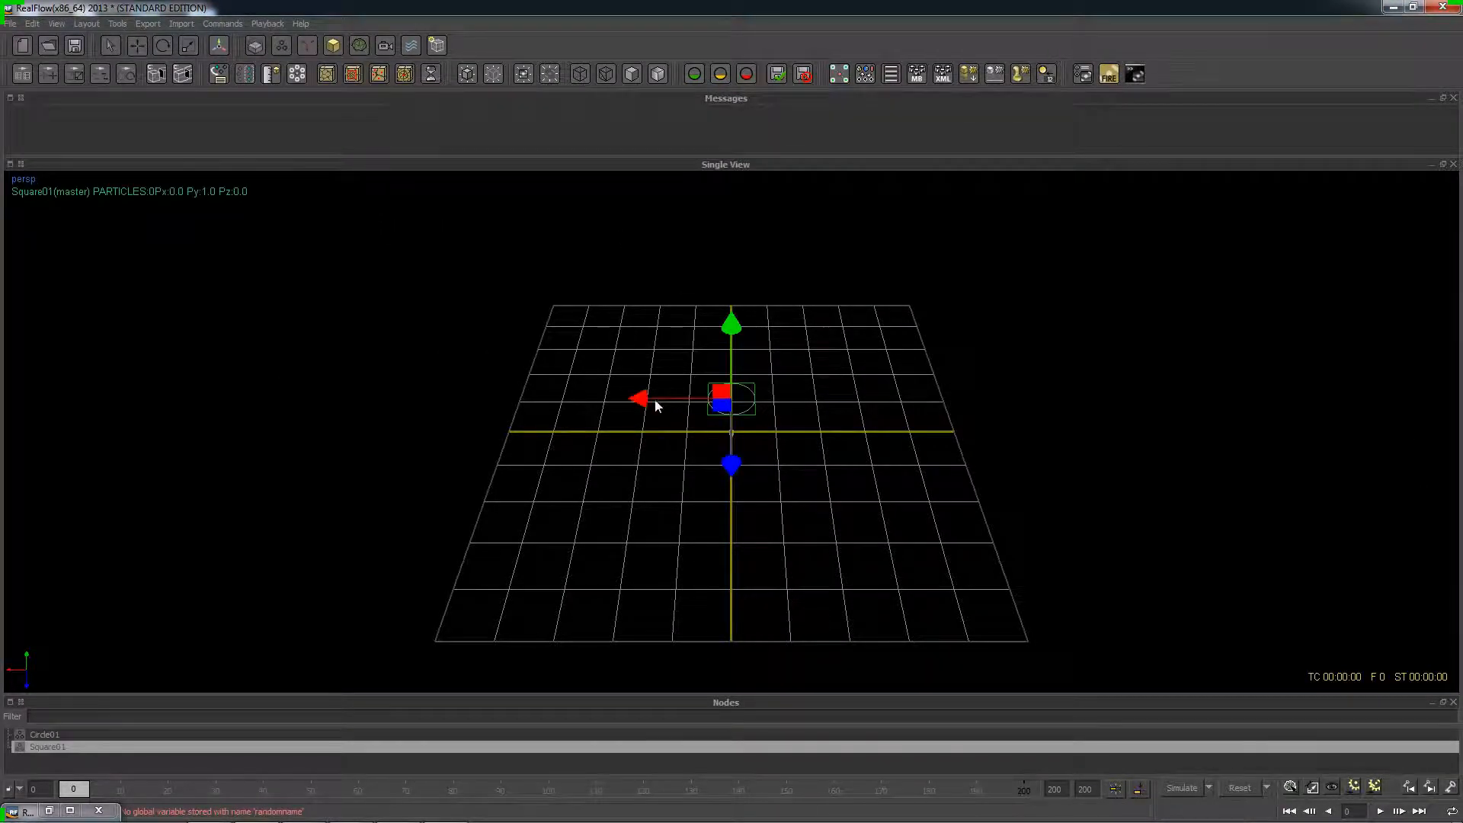
pyautogui.moveTo(656, 405); pyautogui.dragTo(783, 402)
# Step: Turn off simulation data export and save the scene as a new project named testThreshold
pyautogui.click(148, 24)
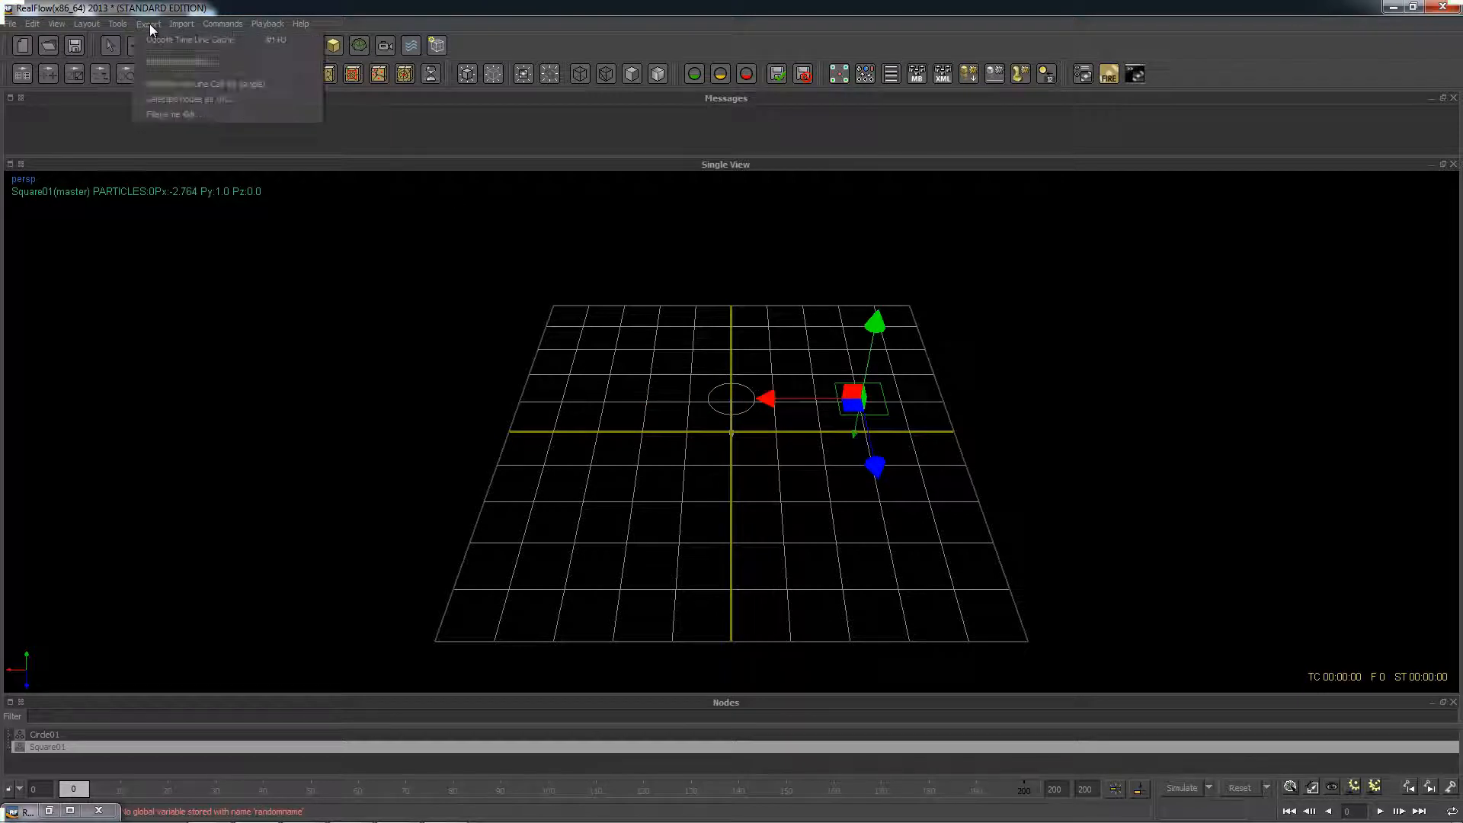
pyautogui.click(166, 66)
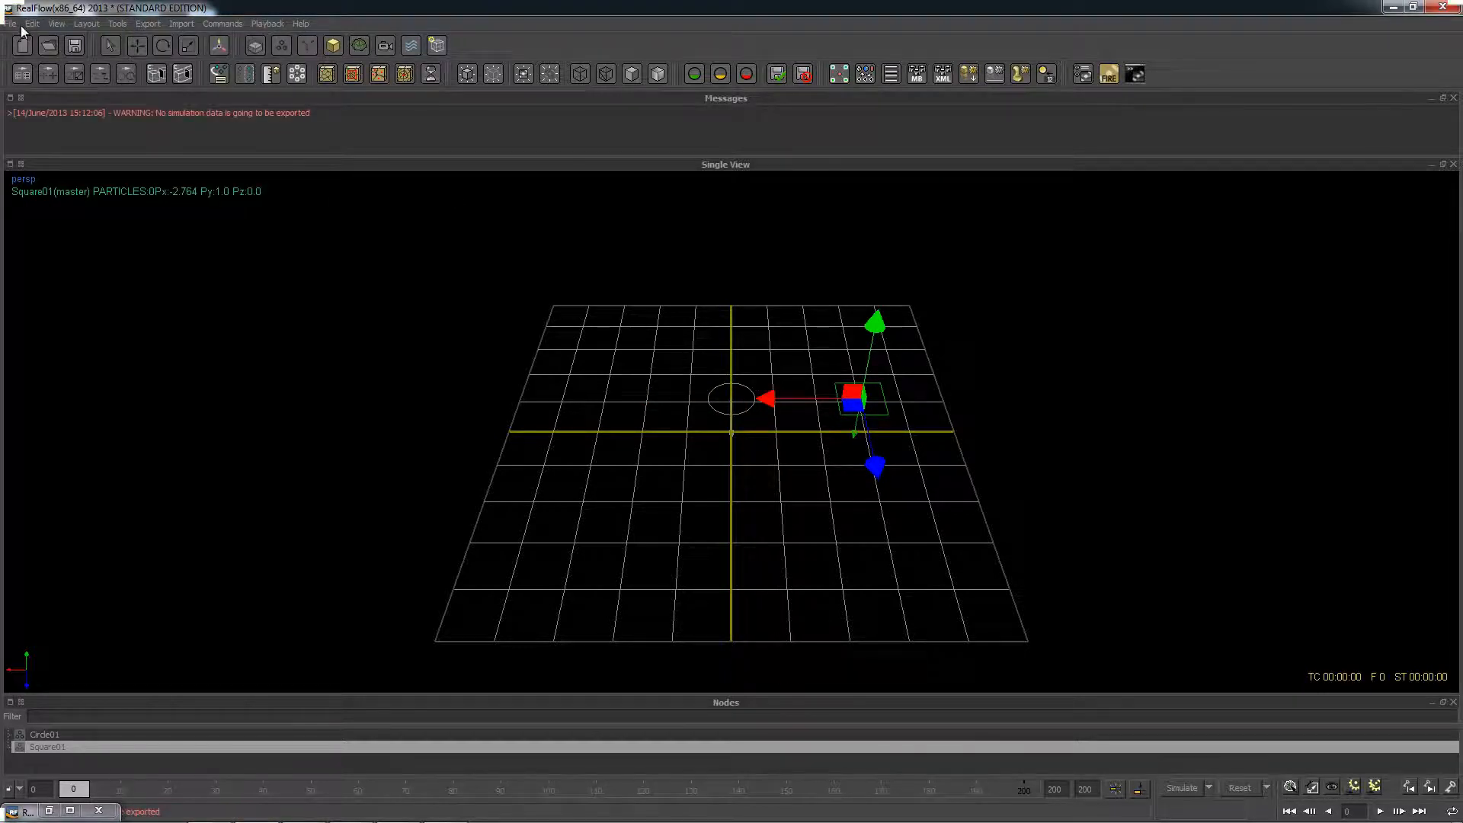
pyautogui.click(20, 26)
pyautogui.click(36, 109)
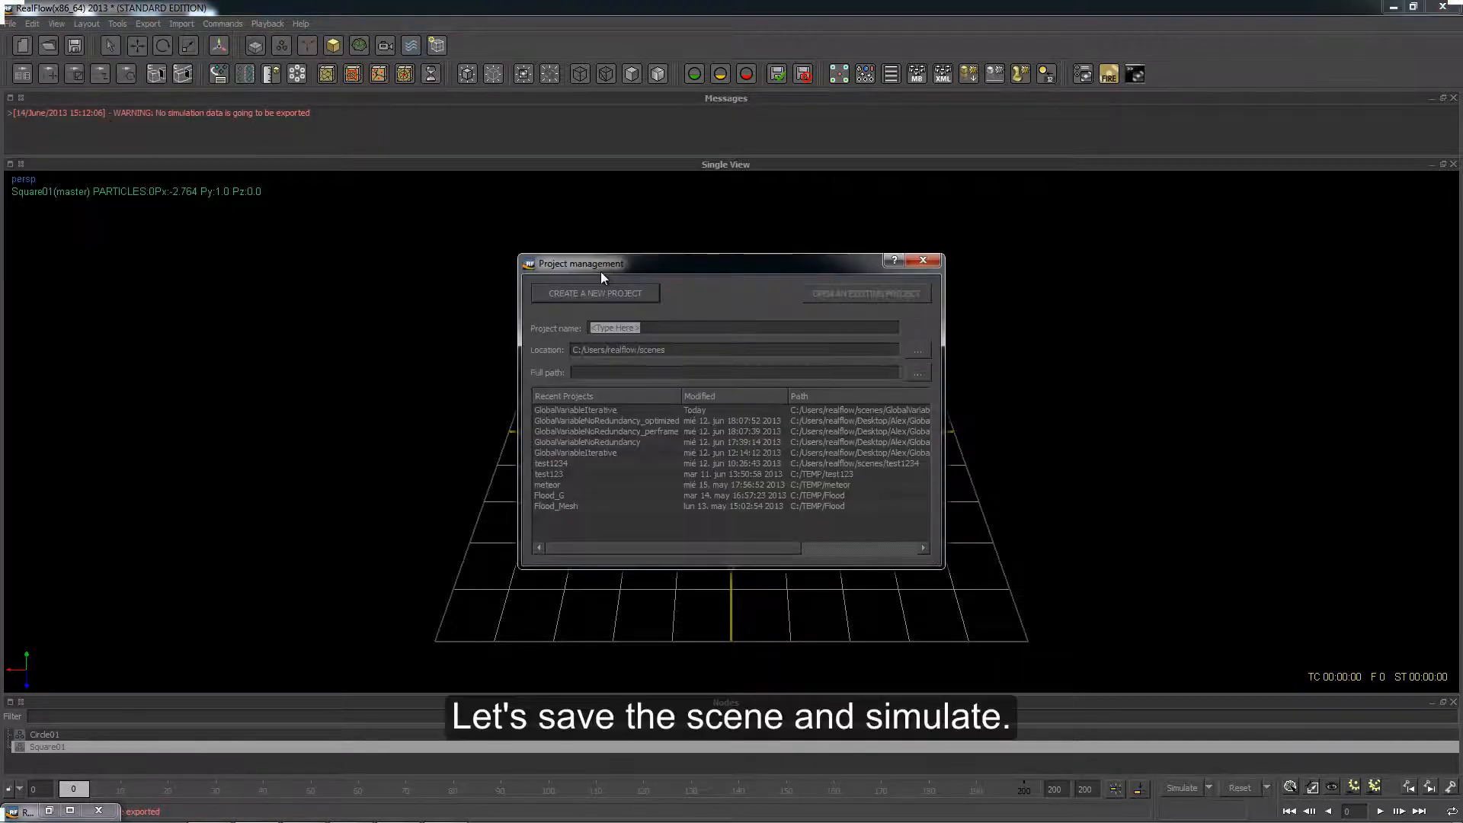
pyautogui.write('testThres')
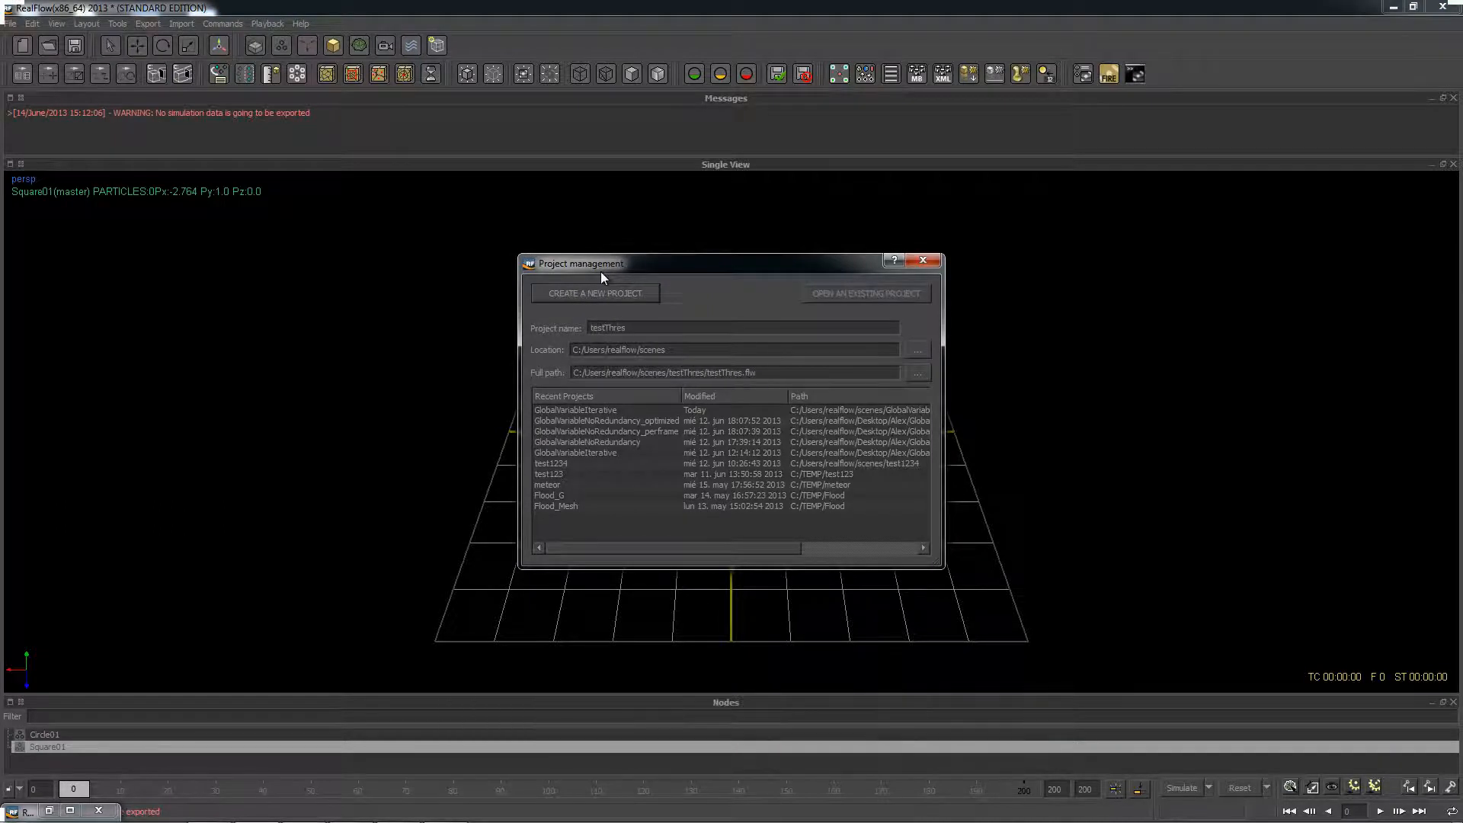
pyautogui.write('hold')
pyautogui.press('Return')
# Step: Clear the message log and reset the scene's simulation data
pyautogui.click(87, 24)
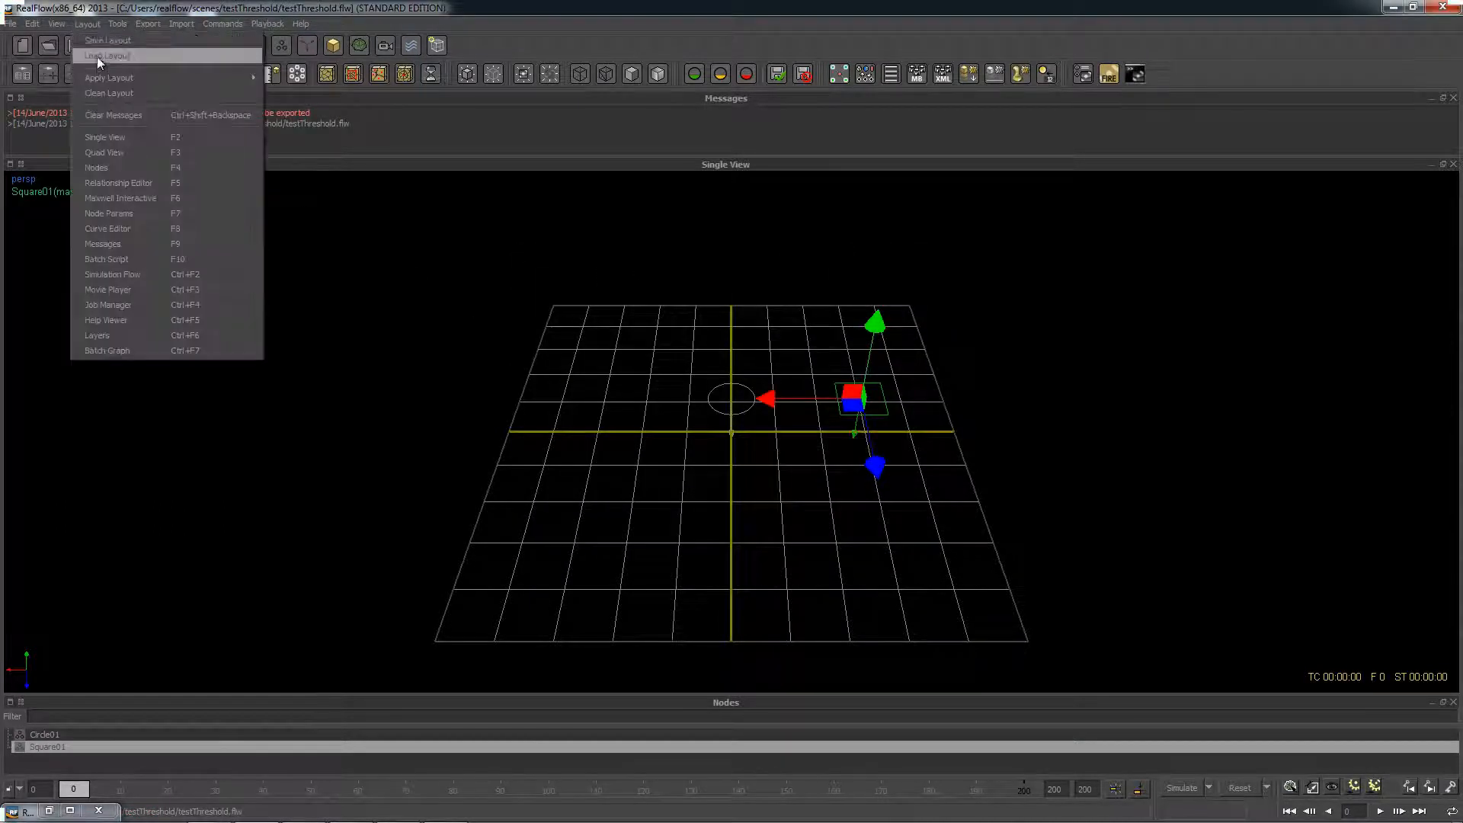
pyautogui.click(99, 115)
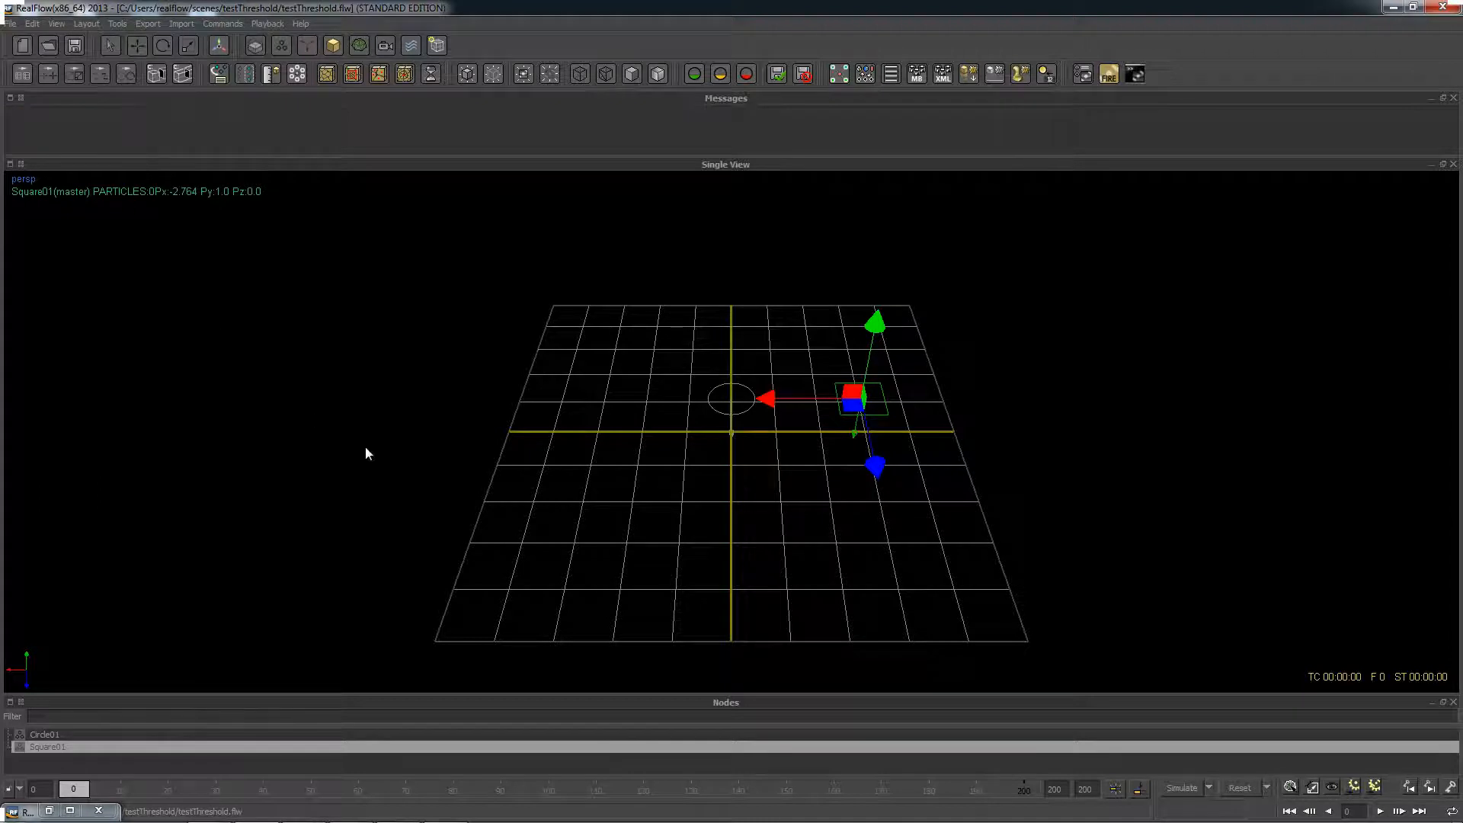
pyautogui.click(1240, 789)
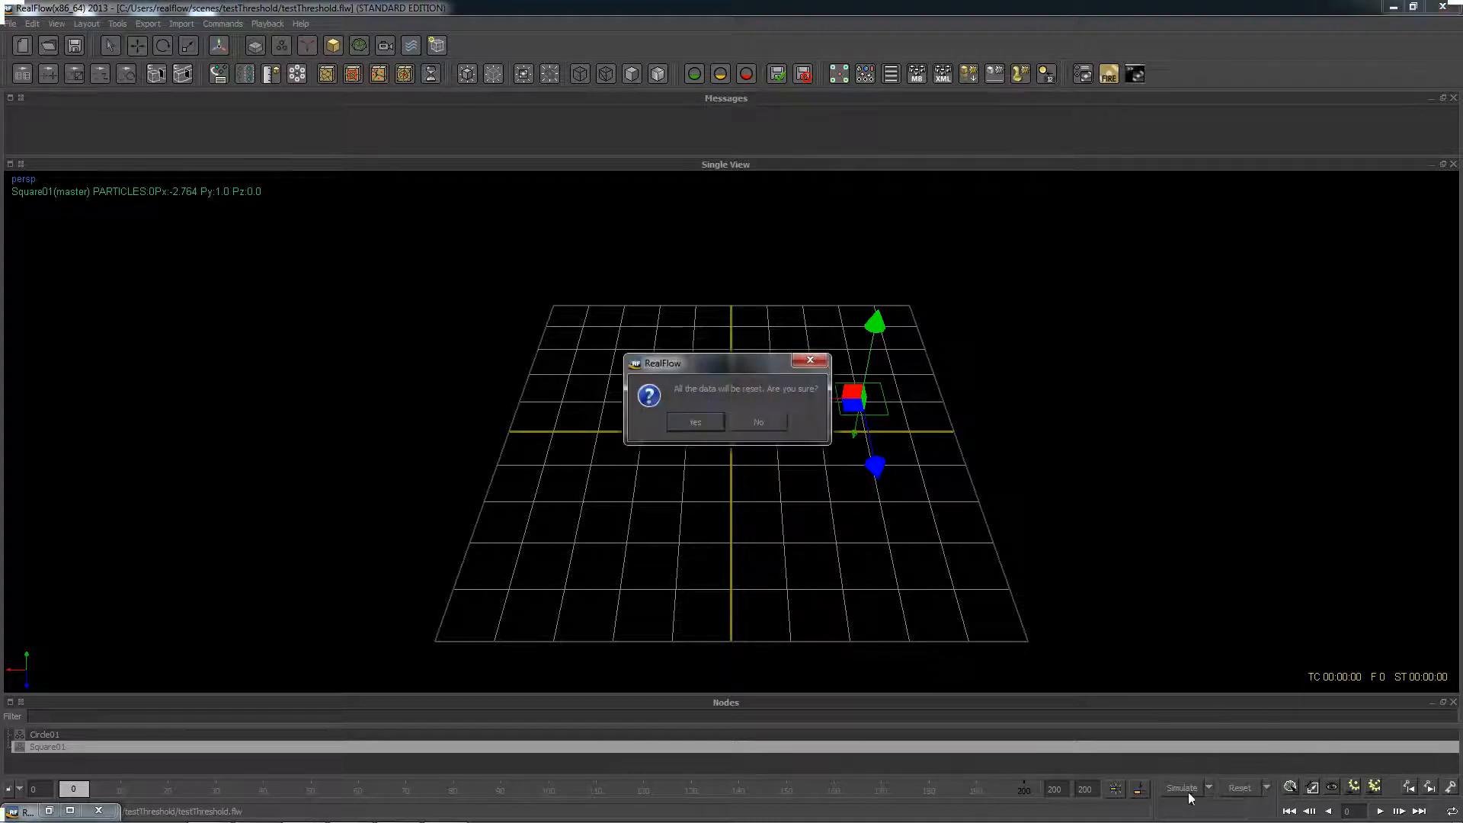
pyautogui.click(686, 422)
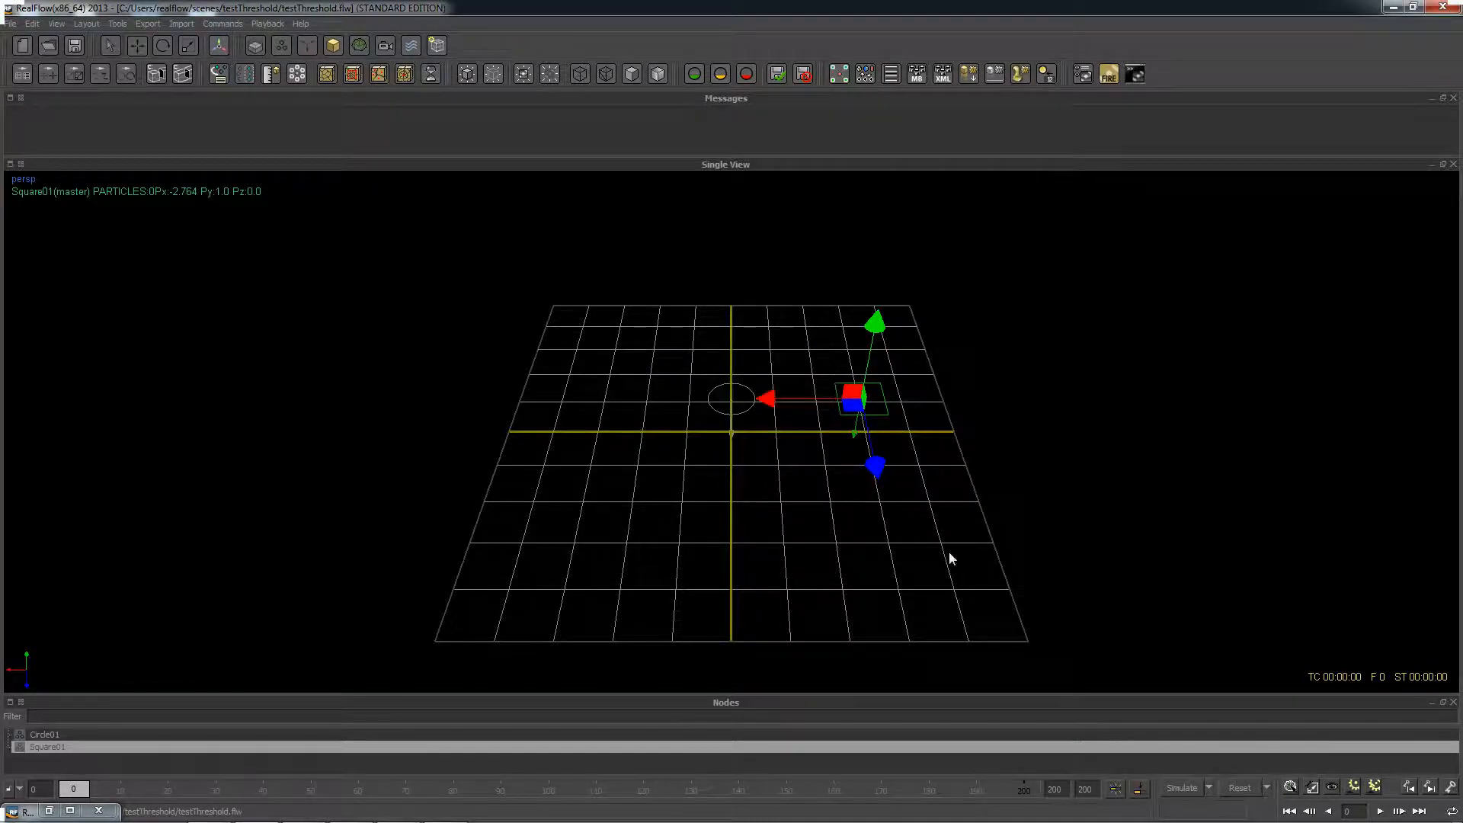
# Step: Simulate the scene with both emitters and stop it at about frame 48
pyautogui.keyDown('alt'); pyautogui.moveTo(949, 558); pyautogui.dragTo(962, 472); pyautogui.keyUp('alt')
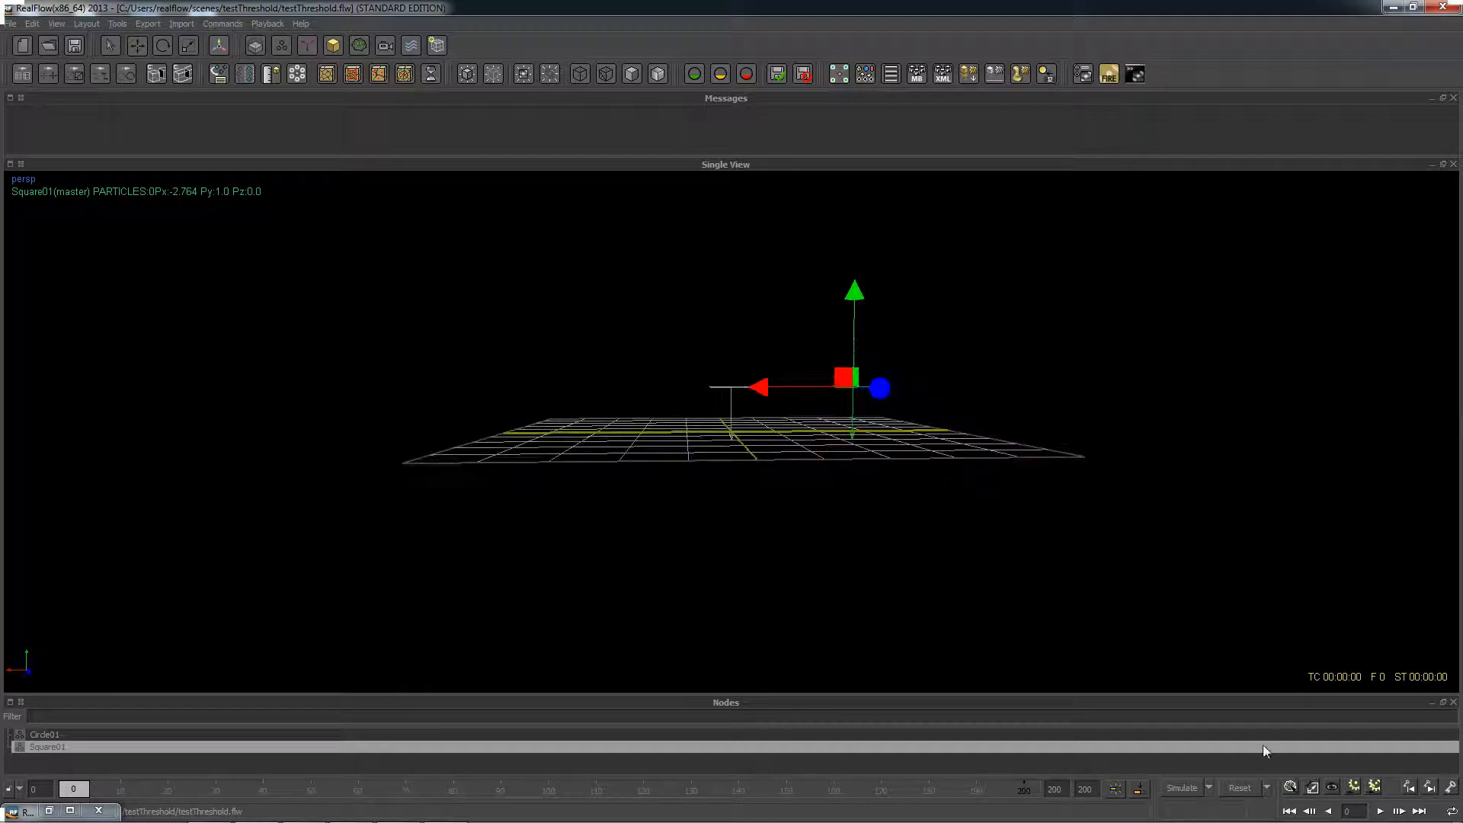
pyautogui.click(1179, 782)
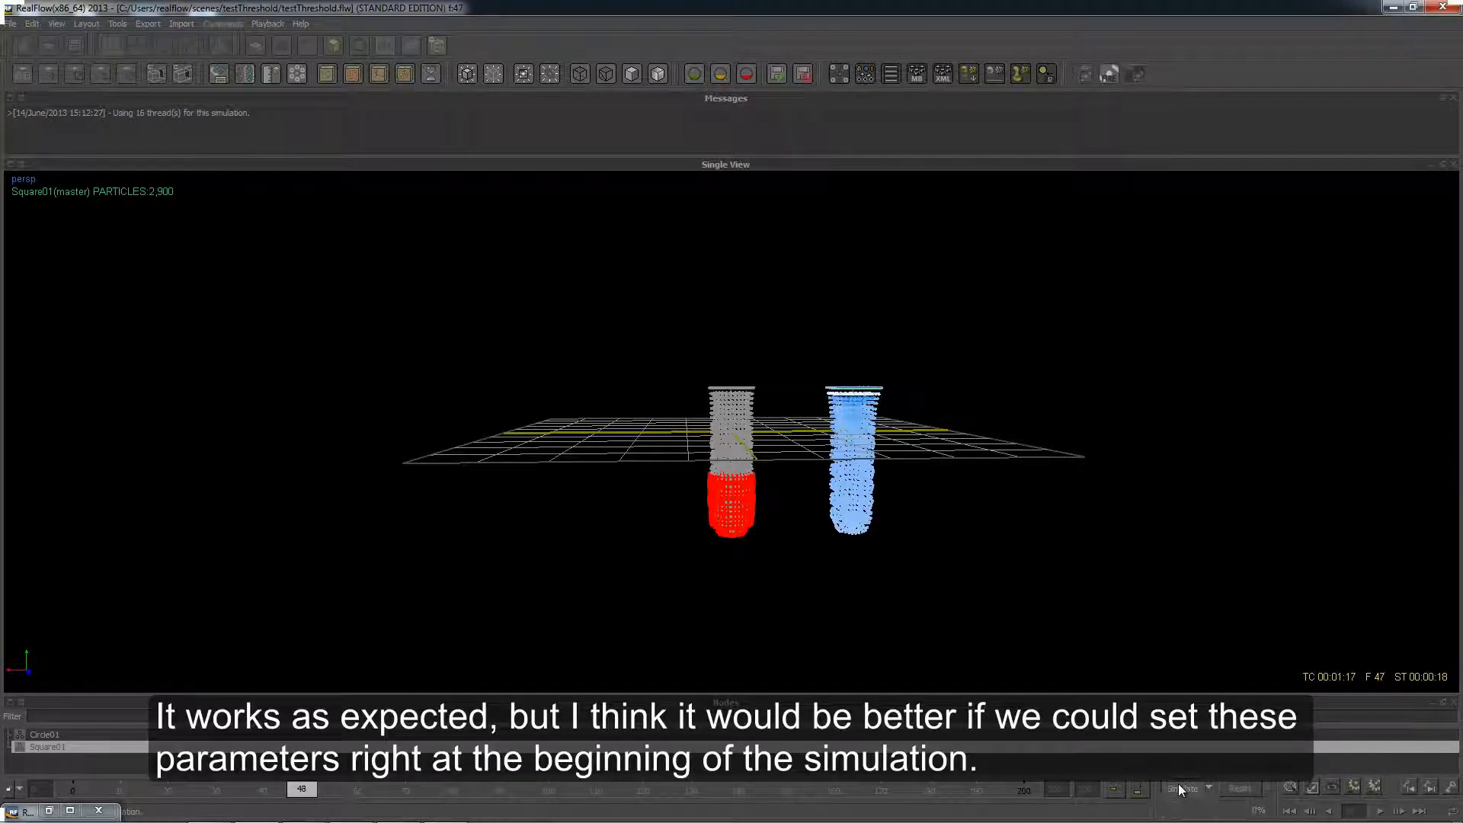
pyautogui.click(1179, 785)
# Step: Copy the GetStandardEmitter and Height nodes from the FramesPost graph in the Simulation Flow window
pyautogui.click(71, 811)
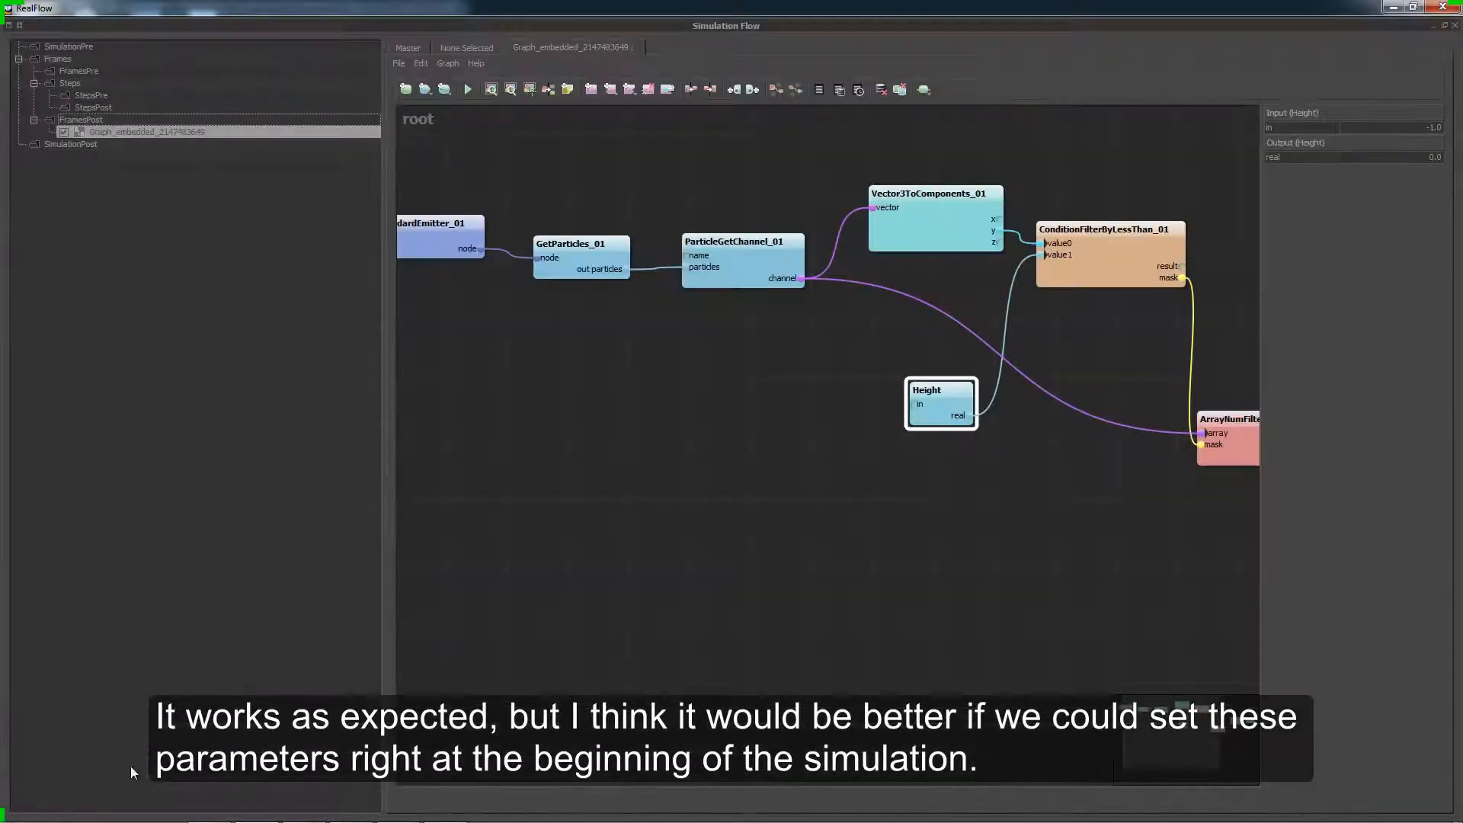
pyautogui.moveTo(746, 406); pyautogui.dragTo(843, 434, button='middle')
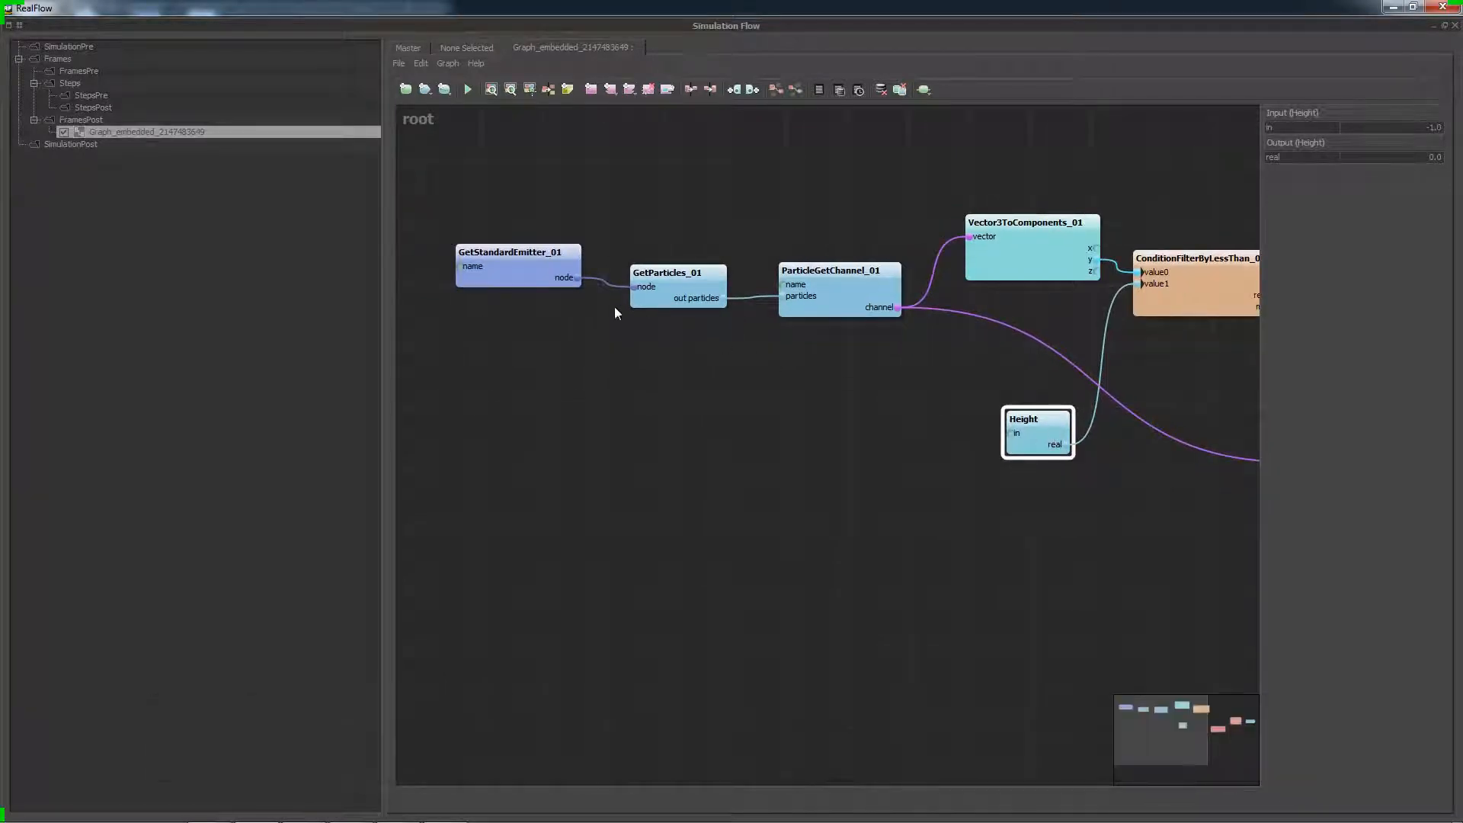
pyautogui.click(546, 273)
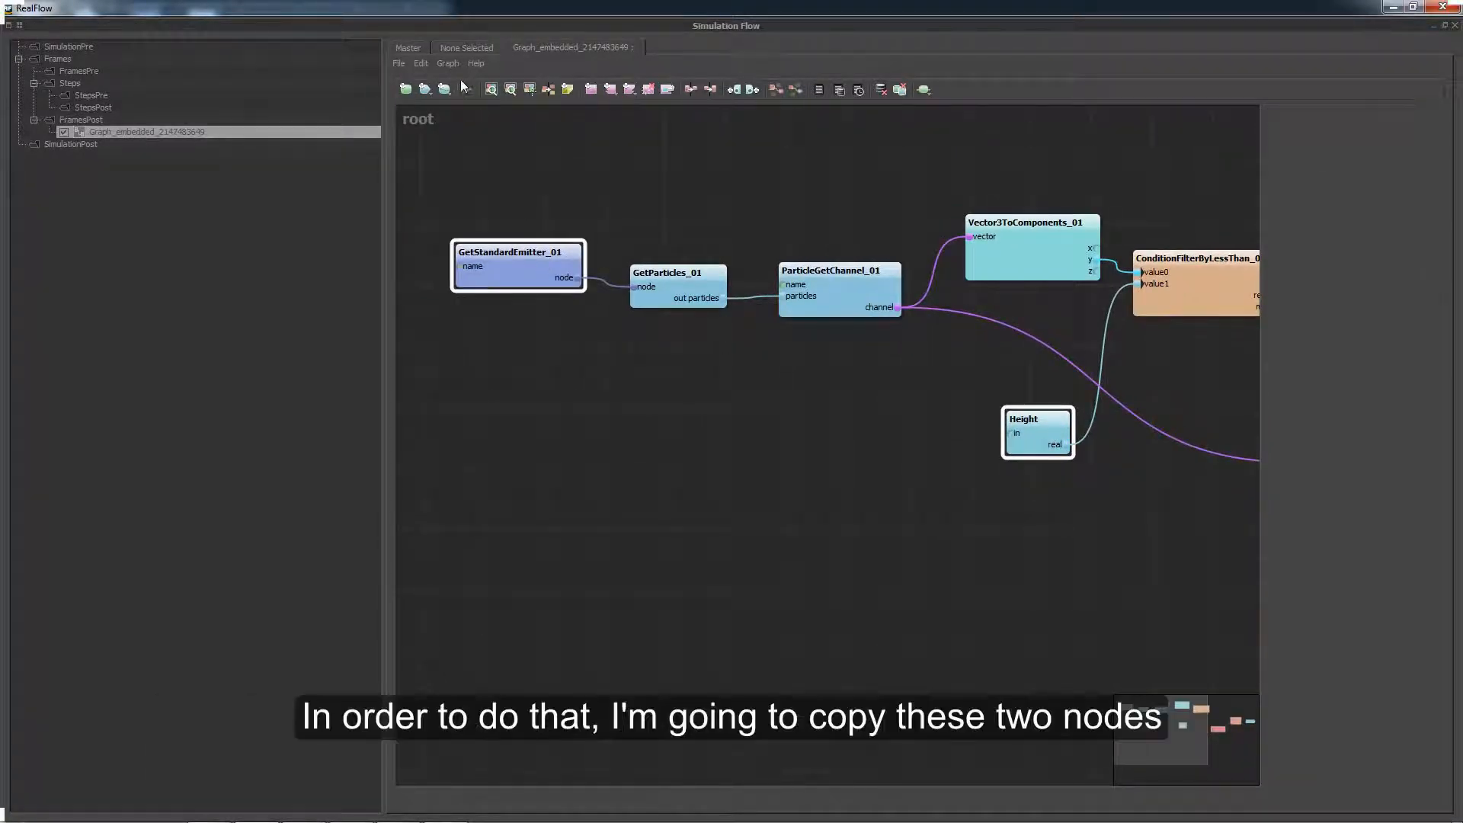
pyautogui.click(423, 63)
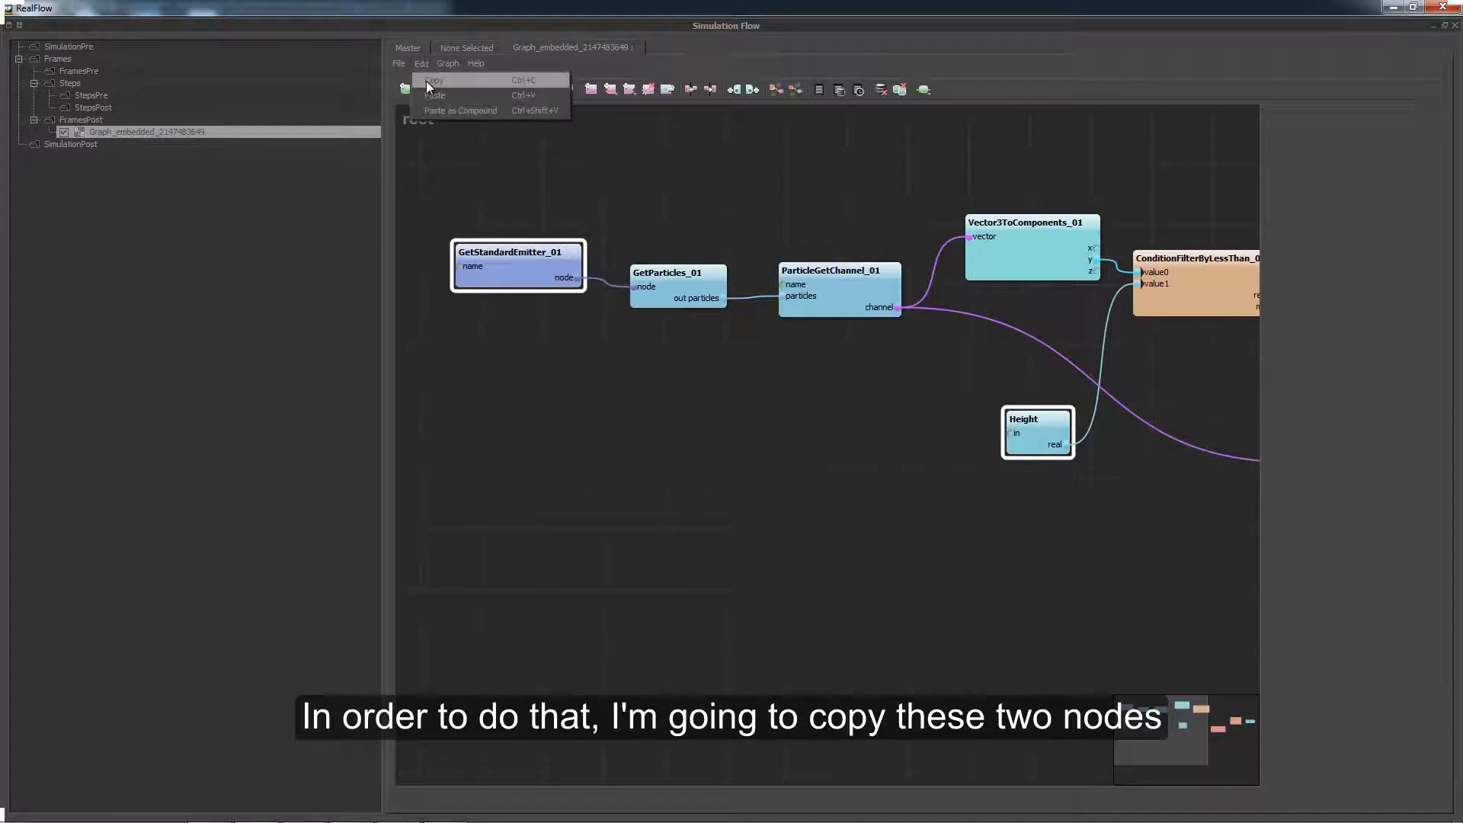
pyautogui.click(427, 80)
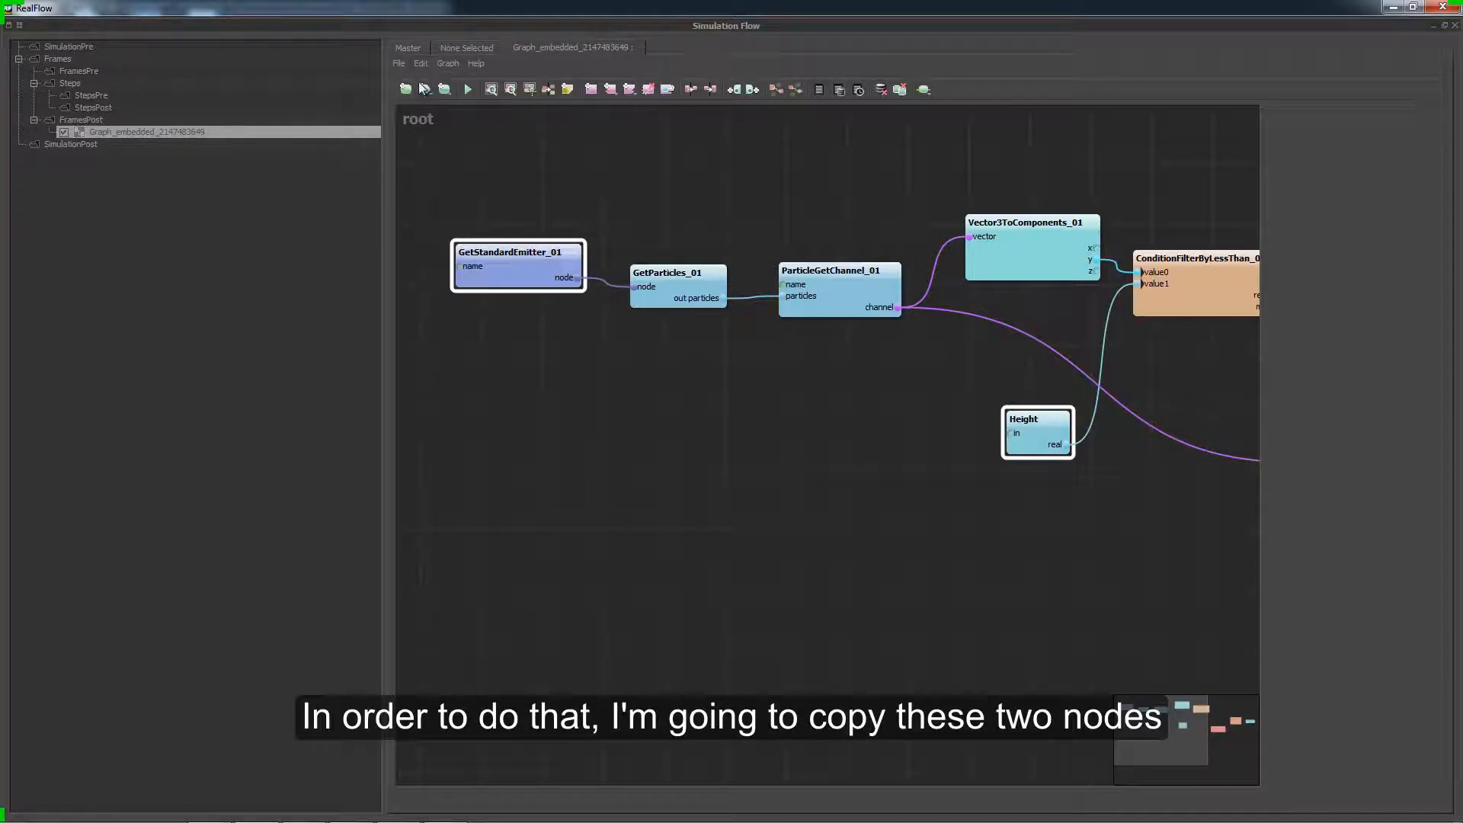
# Step: Paste the copied nodes into a new graph under SimulationPre and move Height below GetStandardEmitter
pyautogui.click(187, 47)
pyautogui.rightClick(186, 44)
pyautogui.click(200, 54)
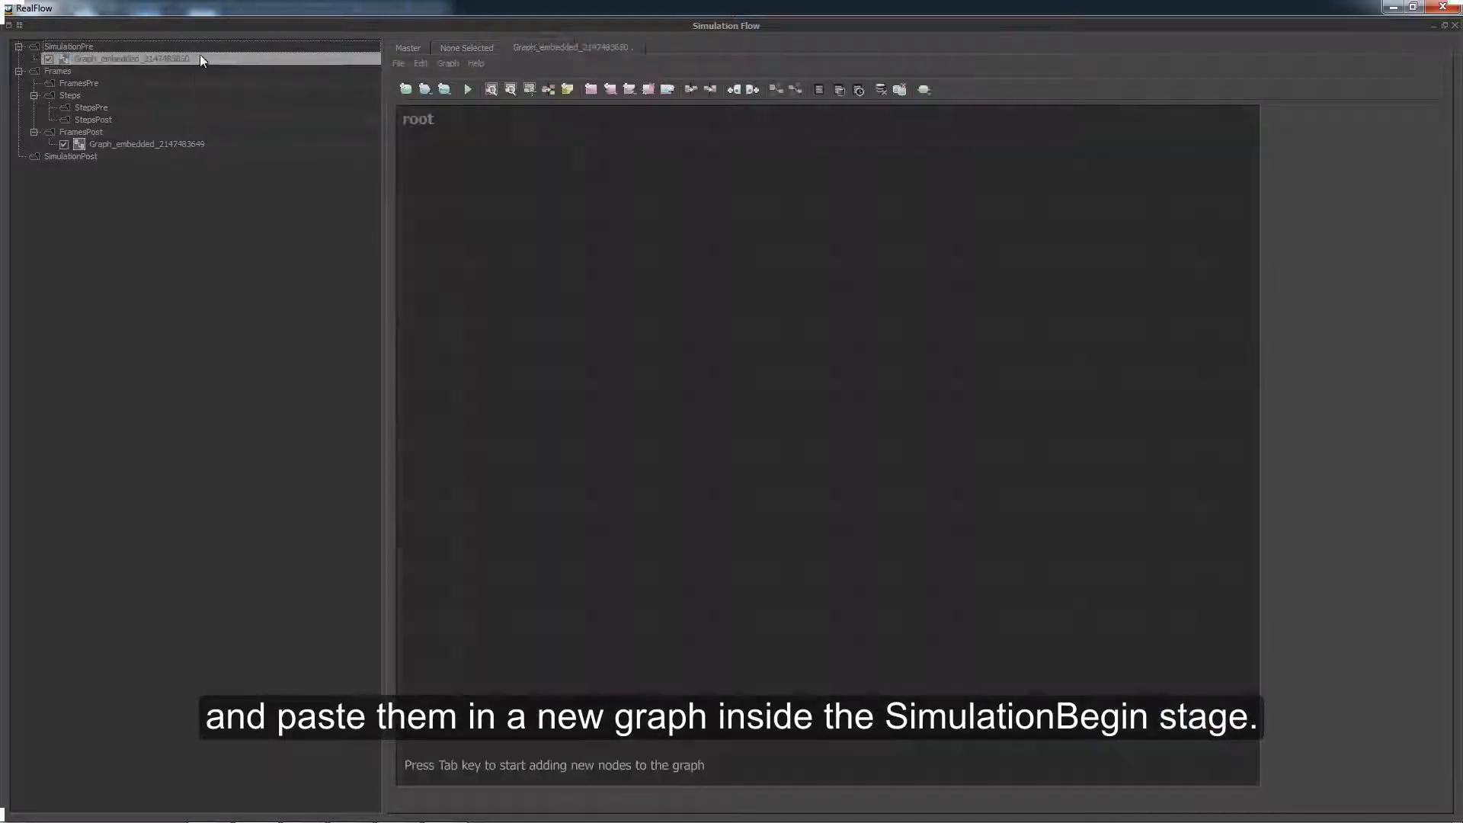
pyautogui.click(423, 66)
pyautogui.click(443, 99)
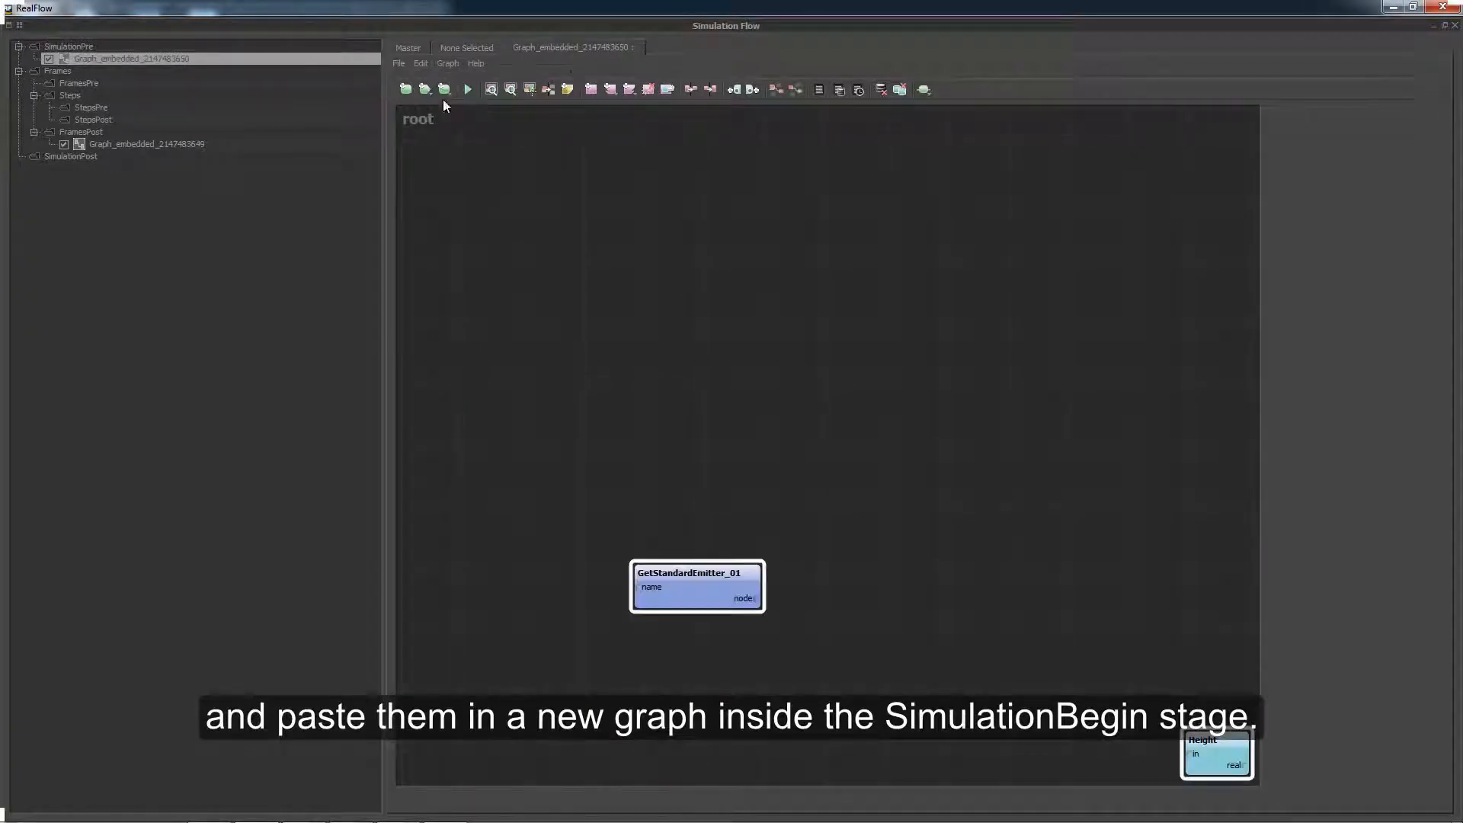
pyautogui.click(1127, 586)
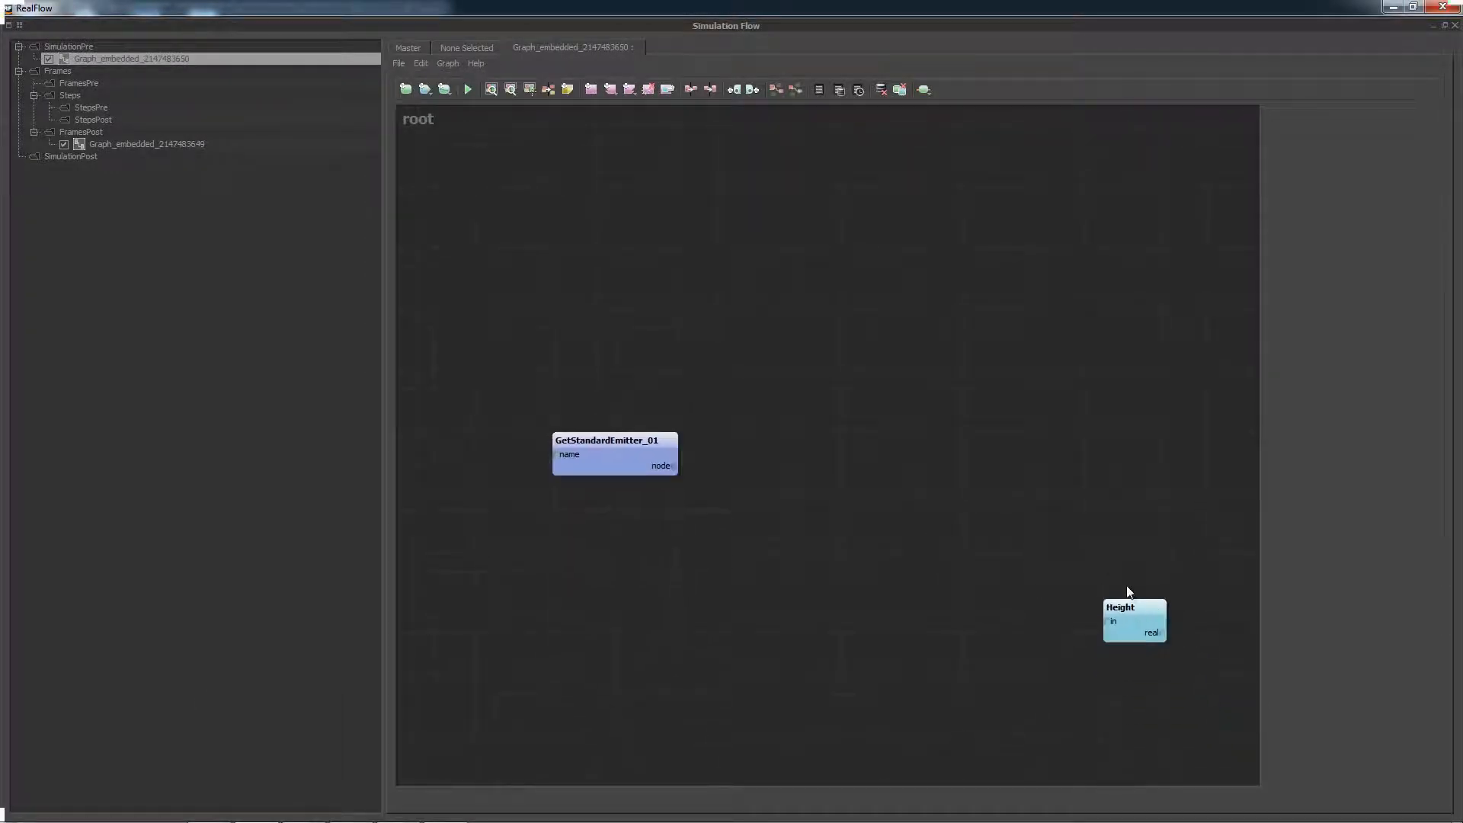
pyautogui.moveTo(1132, 610); pyautogui.dragTo(634, 602)
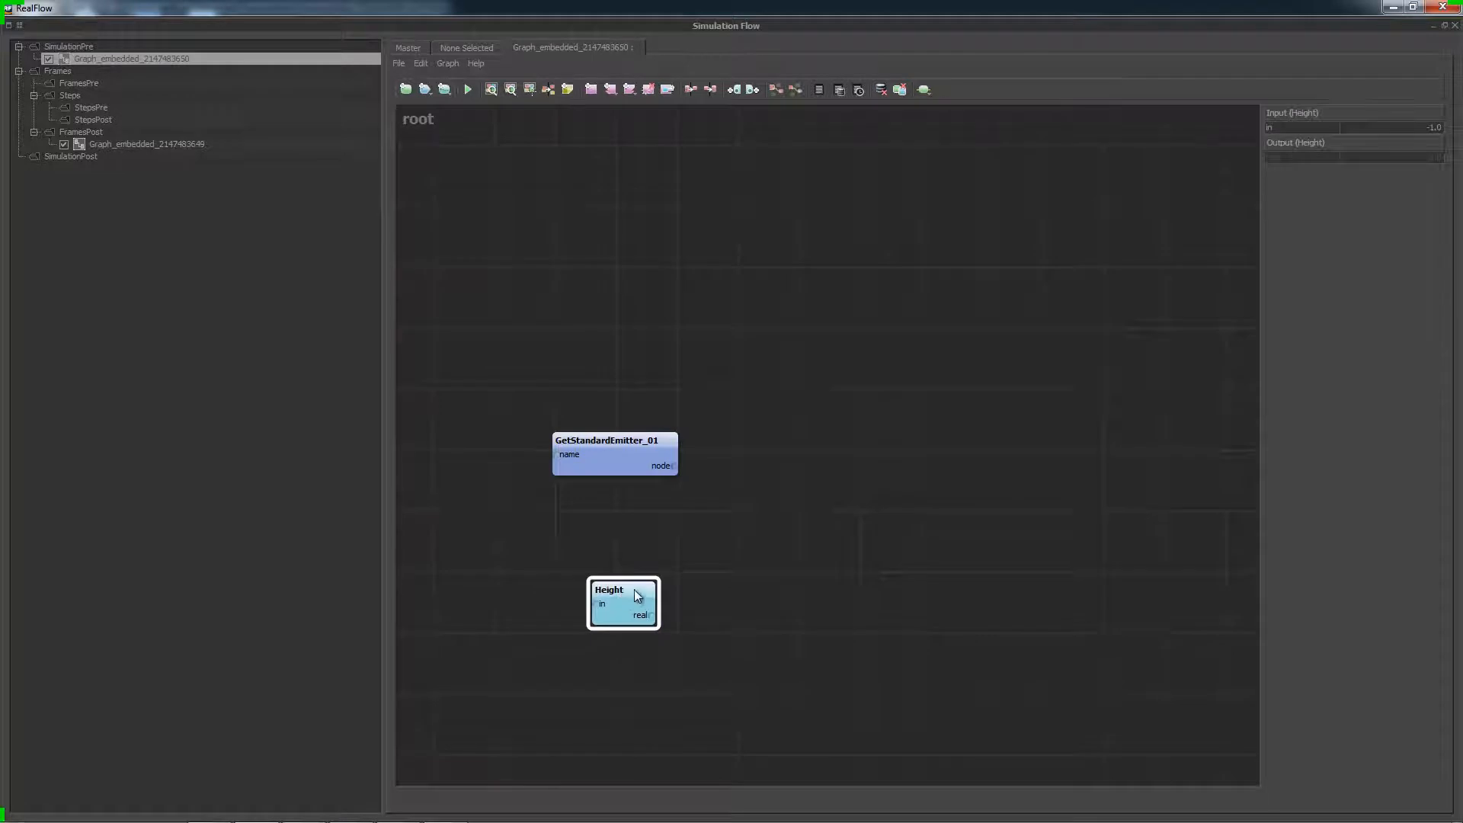
# Step: Add a SetRealFlowNodeGlobalVariable node beside GetStandardEmitter in the SimulationPre graph
pyautogui.rightClick(862, 448)
pyautogui.write('set glob')
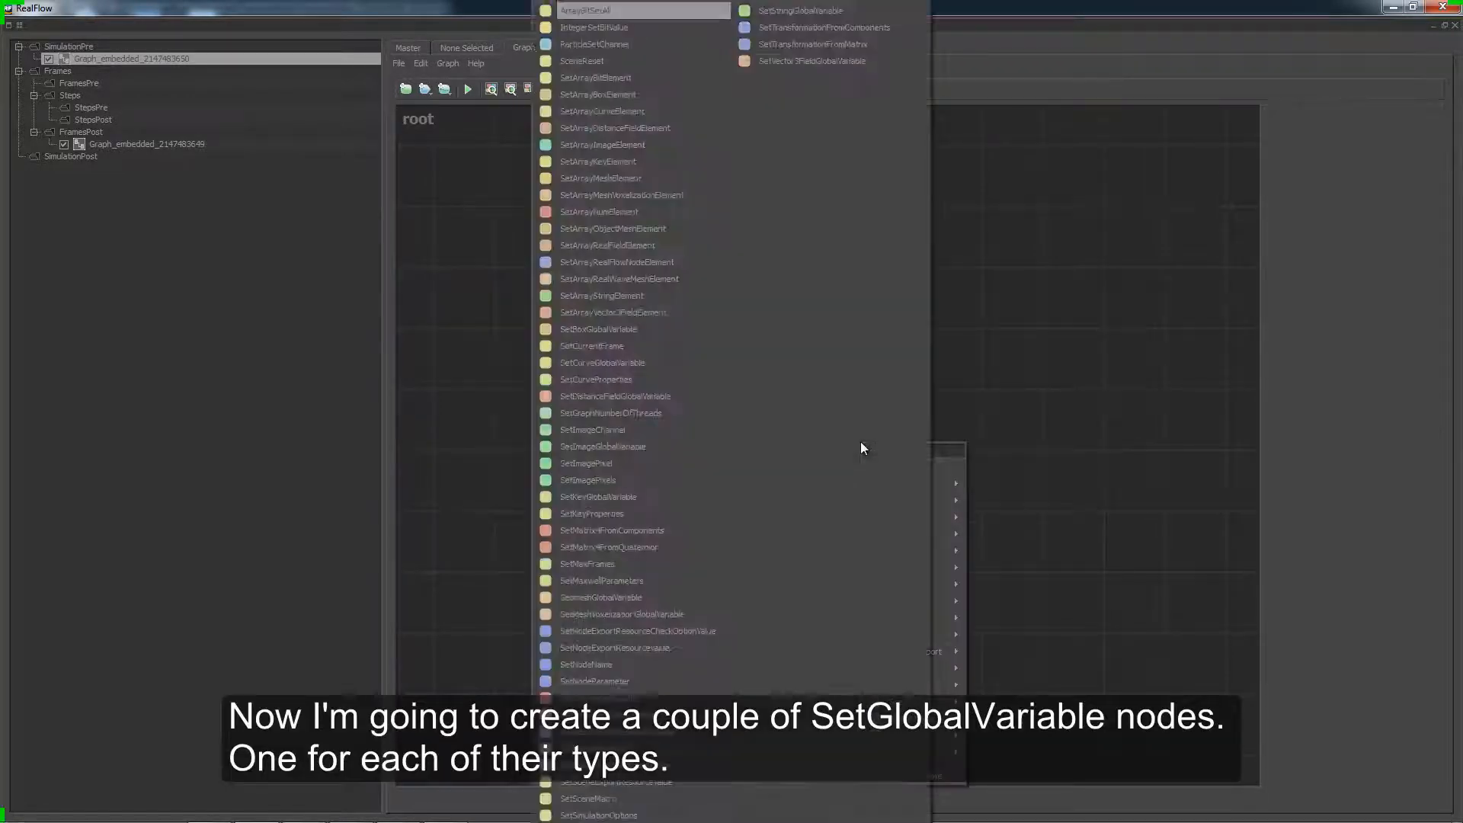
pyautogui.write(' node')
pyautogui.press('Return')
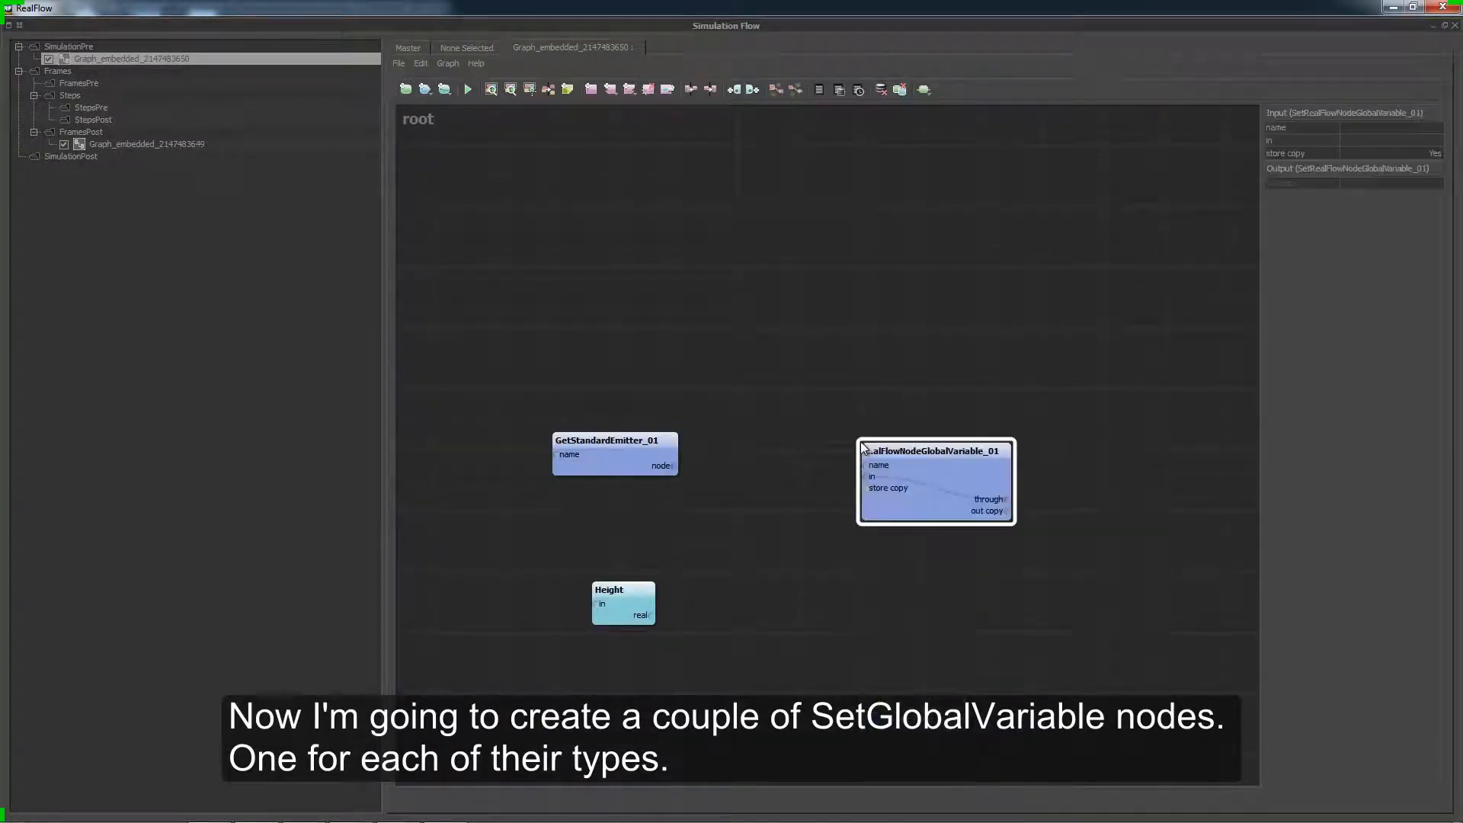
# Step: Connect GetStandardEmitter's node output to the SetRealFlowNodeGlobalVariable input and name the variable emitter
pyautogui.moveTo(630, 454); pyautogui.dragTo(870, 477)
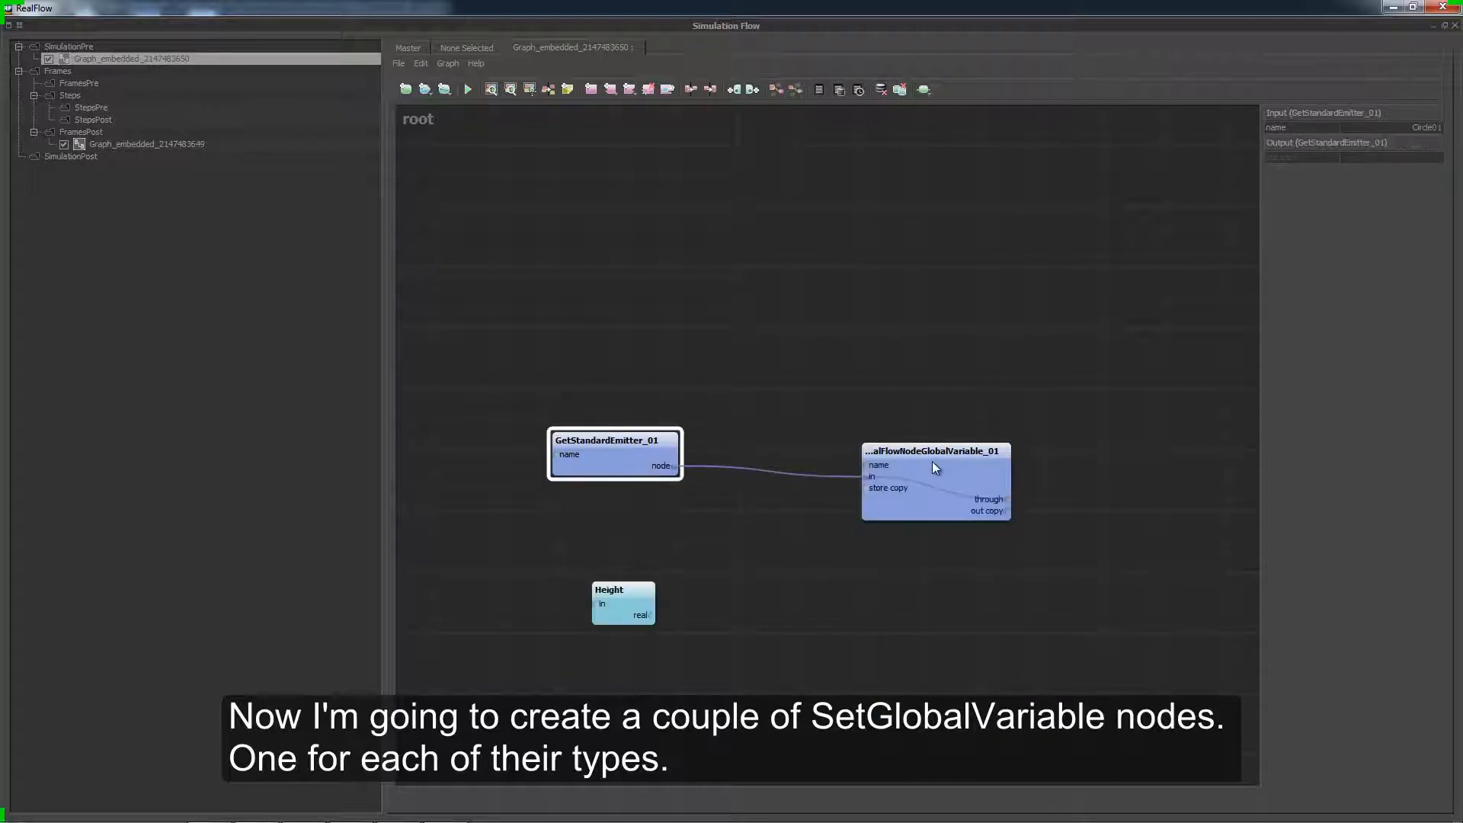
pyautogui.click(931, 461)
pyautogui.click(1432, 129)
pyautogui.write('emitter')
pyautogui.press('Return')
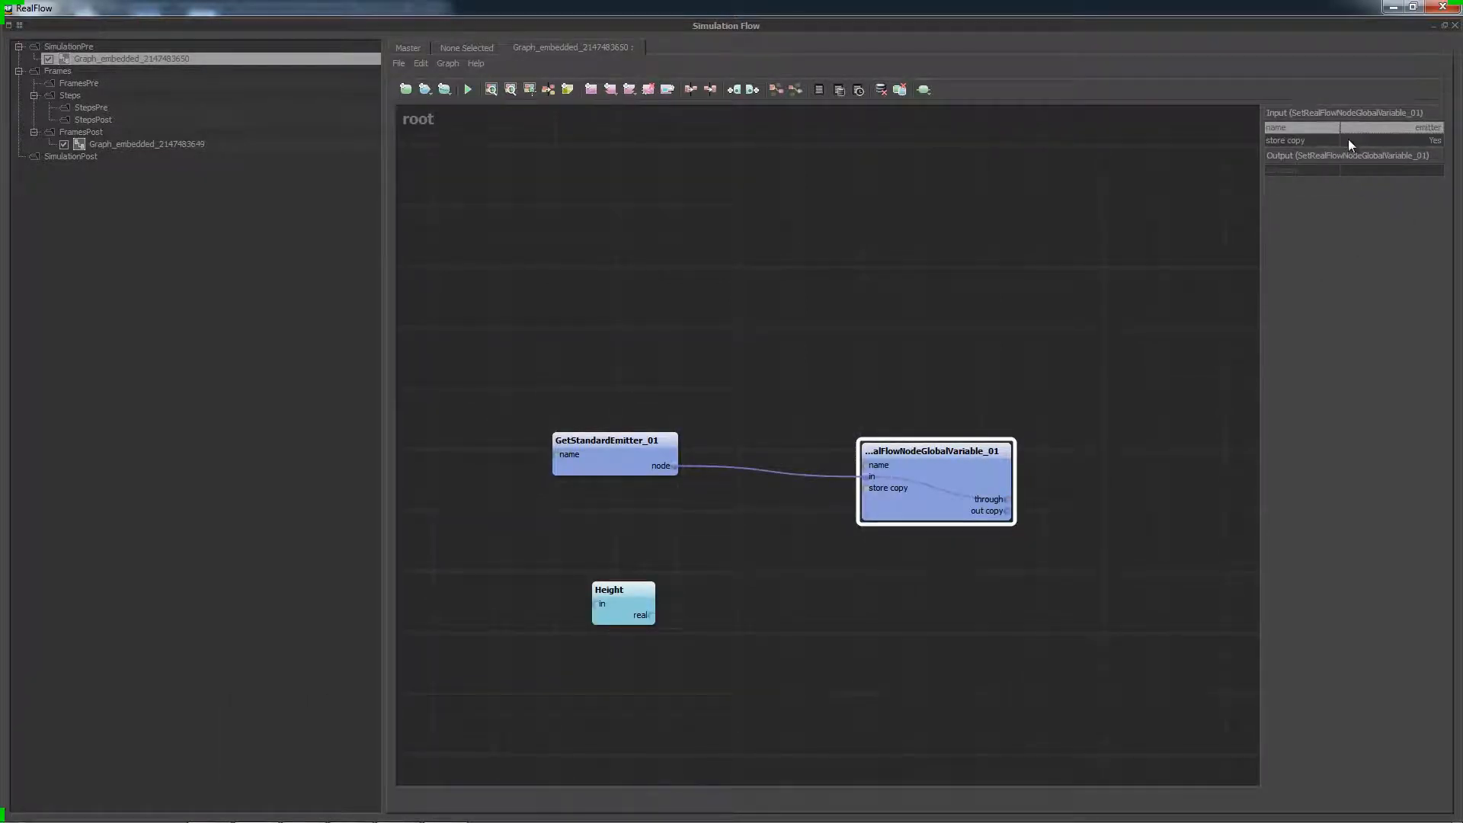
# Step: Add a SetNumGlobalVariable node beside Height and connect Height's real output to its in pin
pyautogui.click(855, 587)
pyautogui.rightClick(855, 587)
pyautogui.write('set glob num')
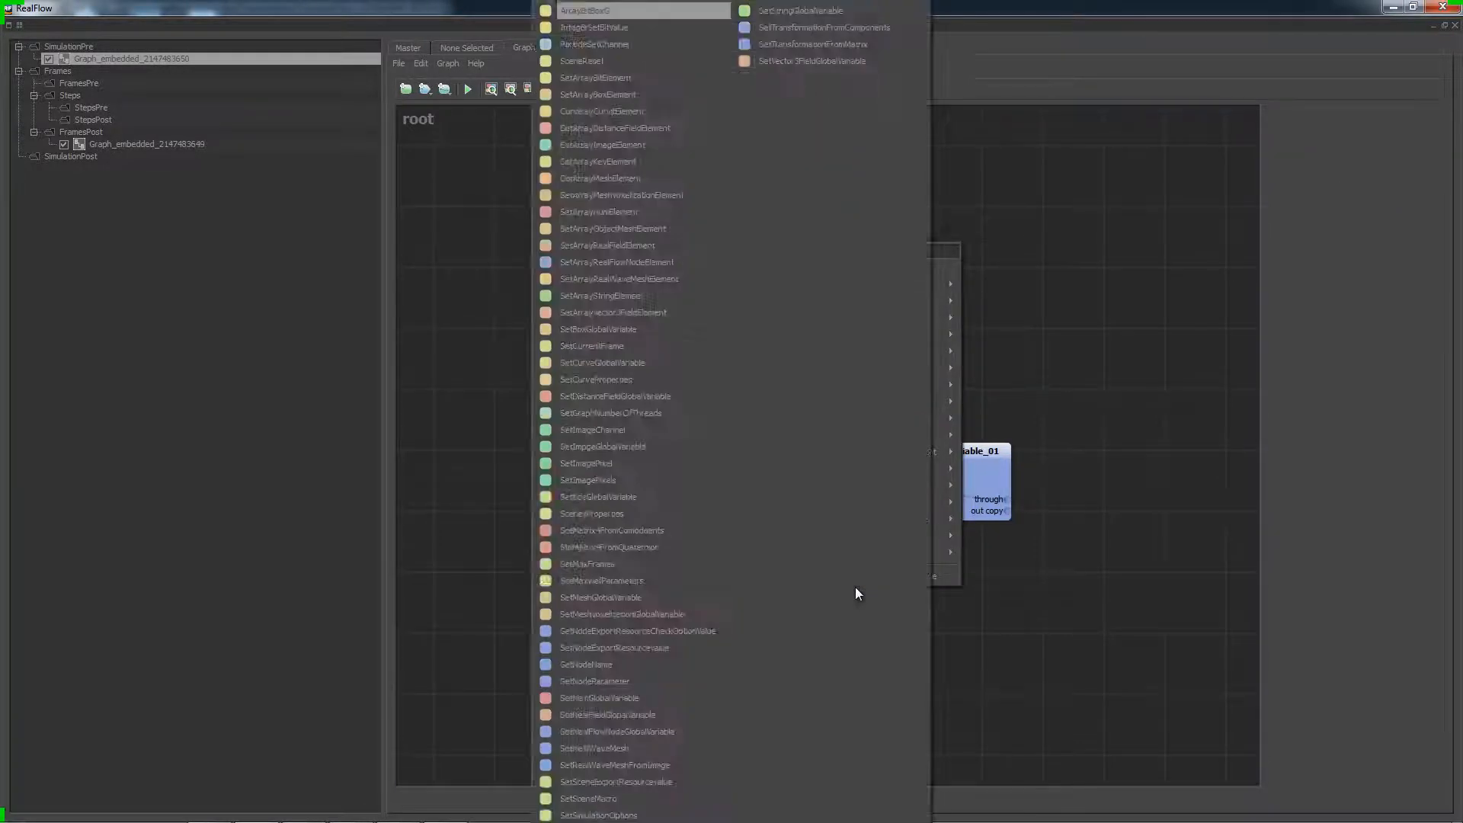
pyautogui.press('Return')
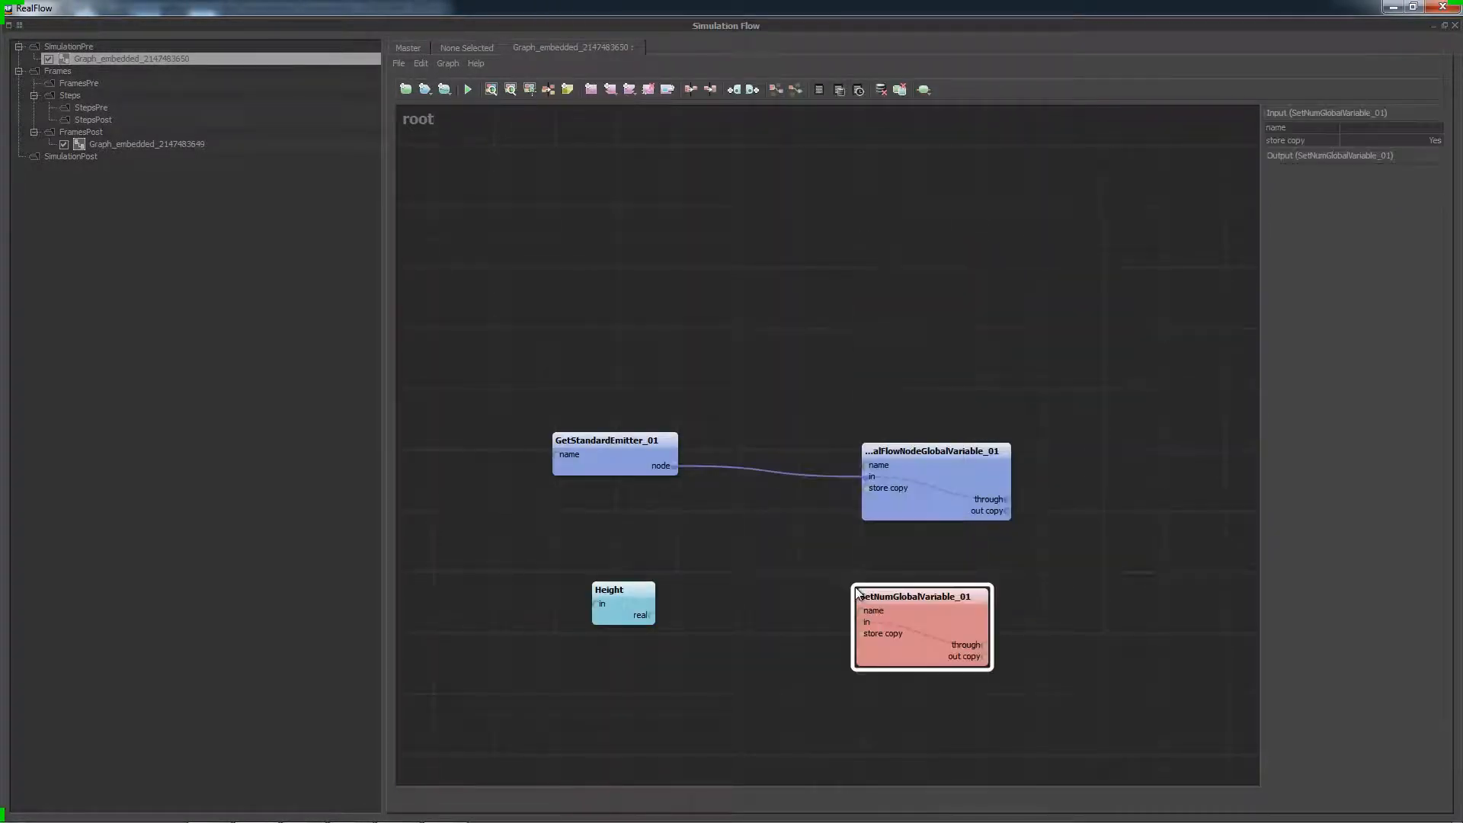
pyautogui.moveTo(652, 615); pyautogui.dragTo(861, 622)
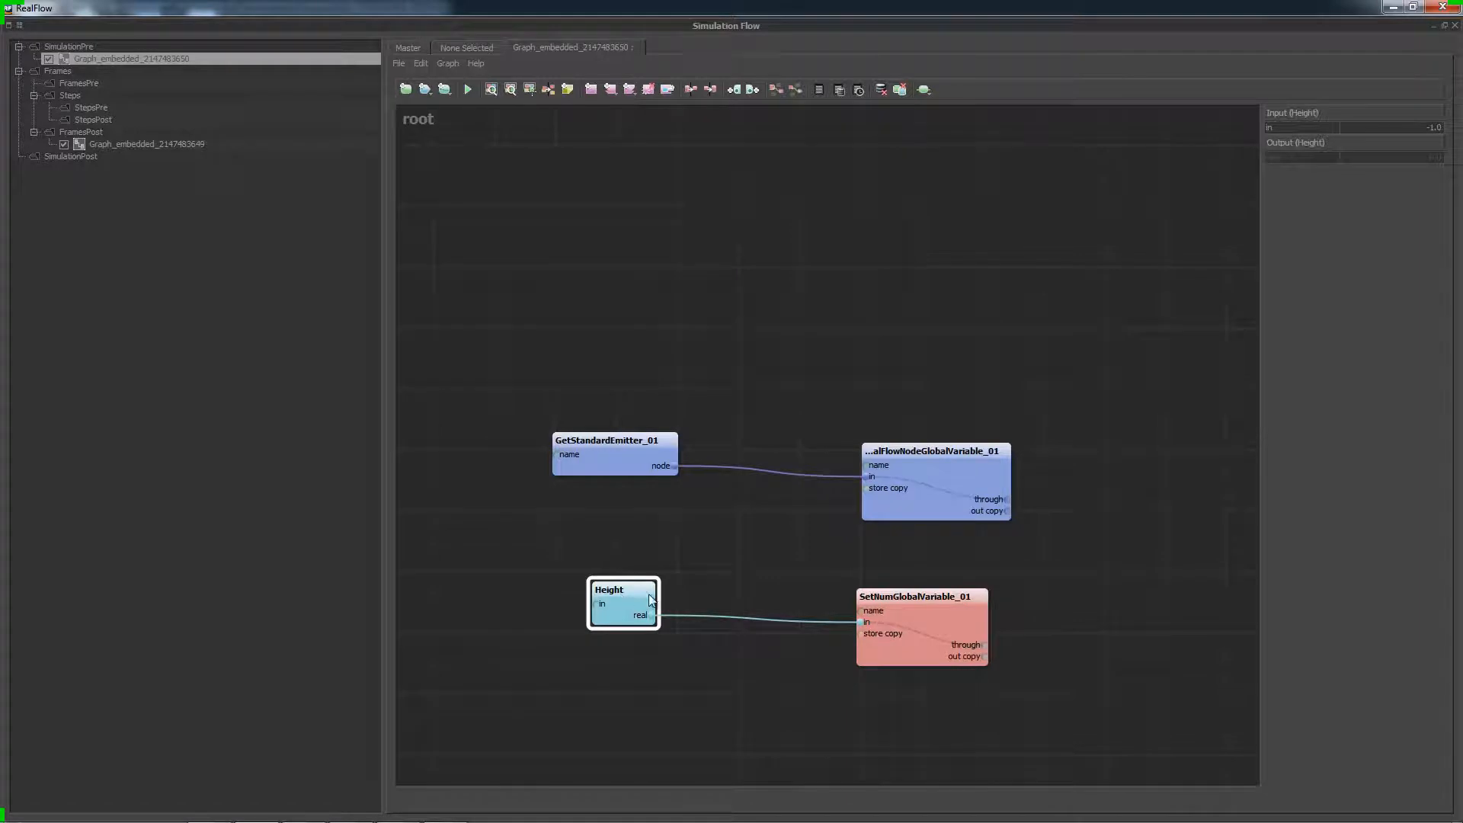
# Step: Name the variable of the SetNumGlobalVariable node height
pyautogui.click(898, 605)
pyautogui.click(1381, 124)
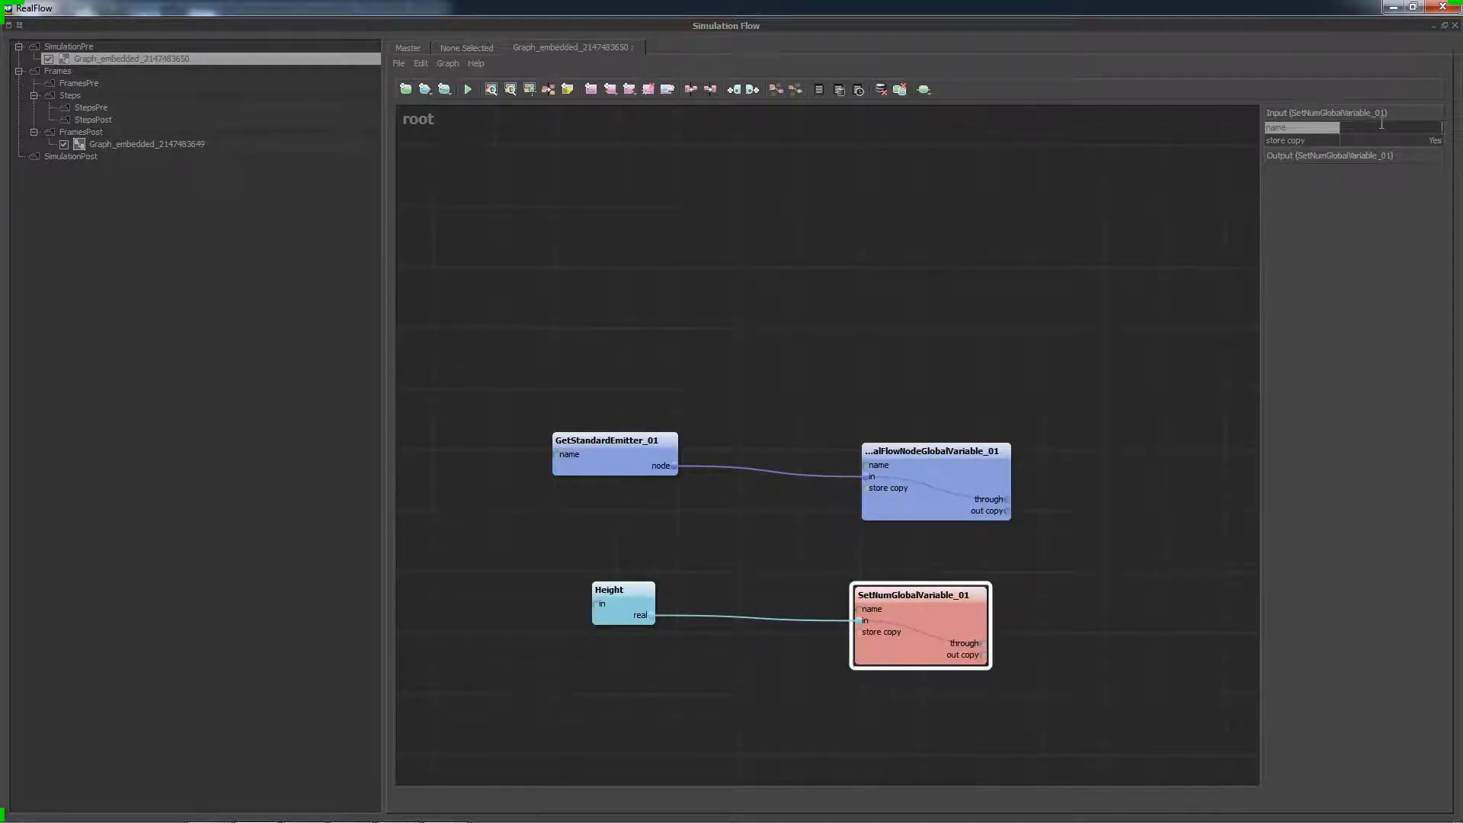
pyautogui.write('height')
pyautogui.press('Return')
# Step: Add an Evaluator node with a second input pin and connect the through outputs of both global variable nodes to it
pyautogui.click(1117, 448)
pyautogui.rightClick(1094, 476)
pyautogui.click(1101, 496)
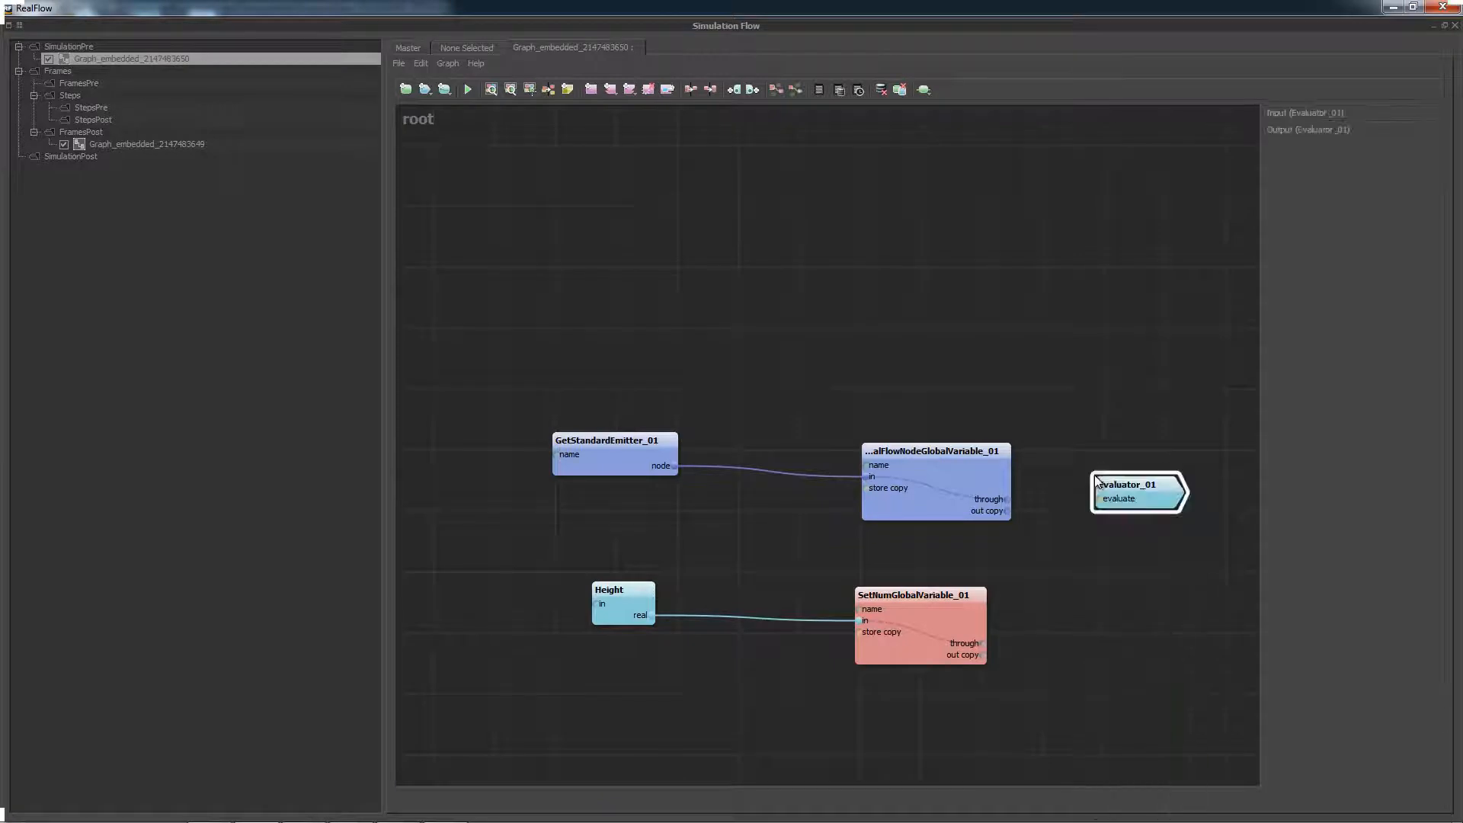
pyautogui.moveTo(1008, 500); pyautogui.dragTo(1102, 499)
pyautogui.rightClick(1118, 498)
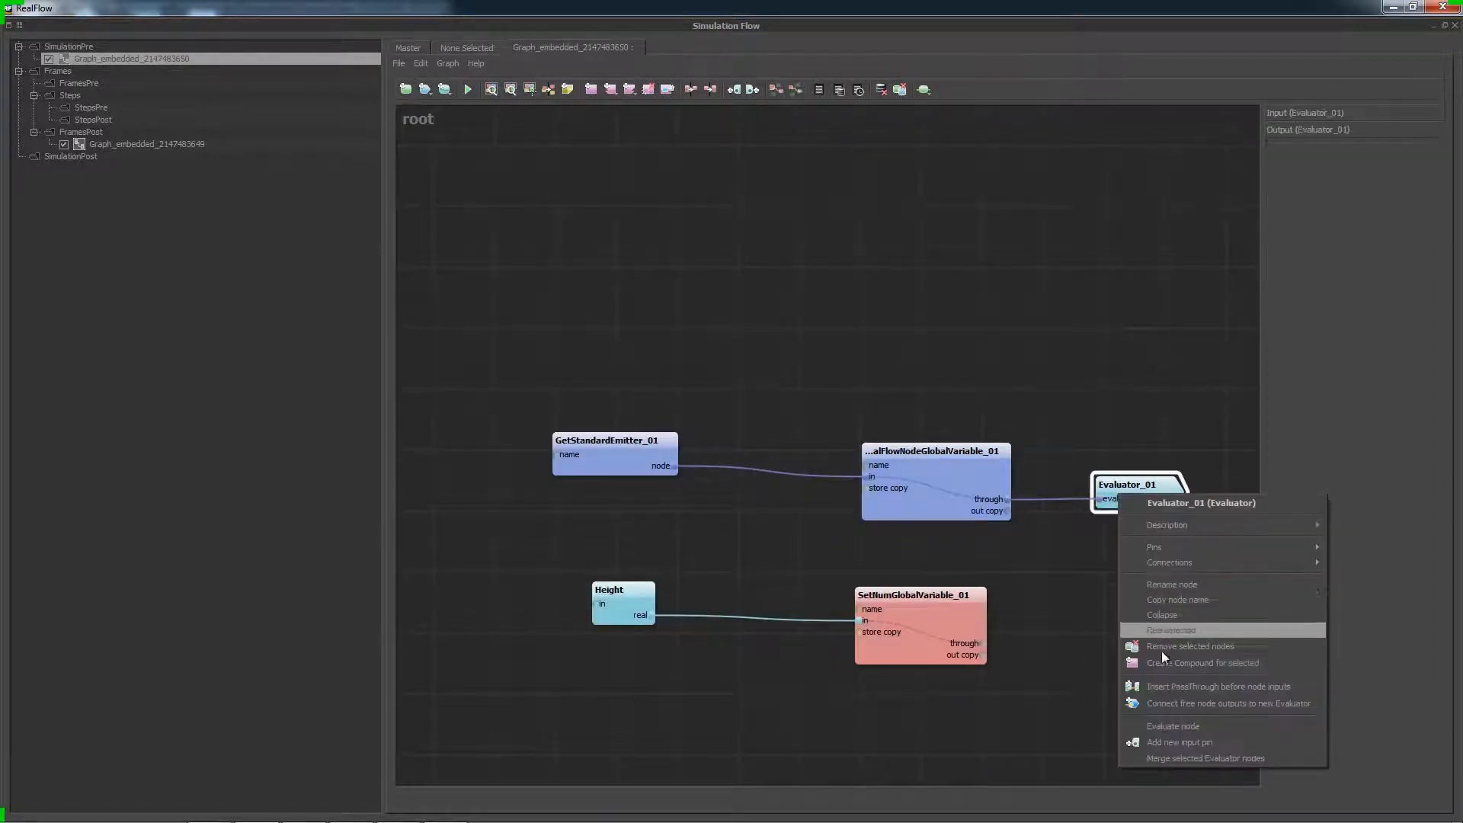
pyautogui.click(1180, 743)
pyautogui.moveTo(983, 643); pyautogui.dragTo(1102, 509)
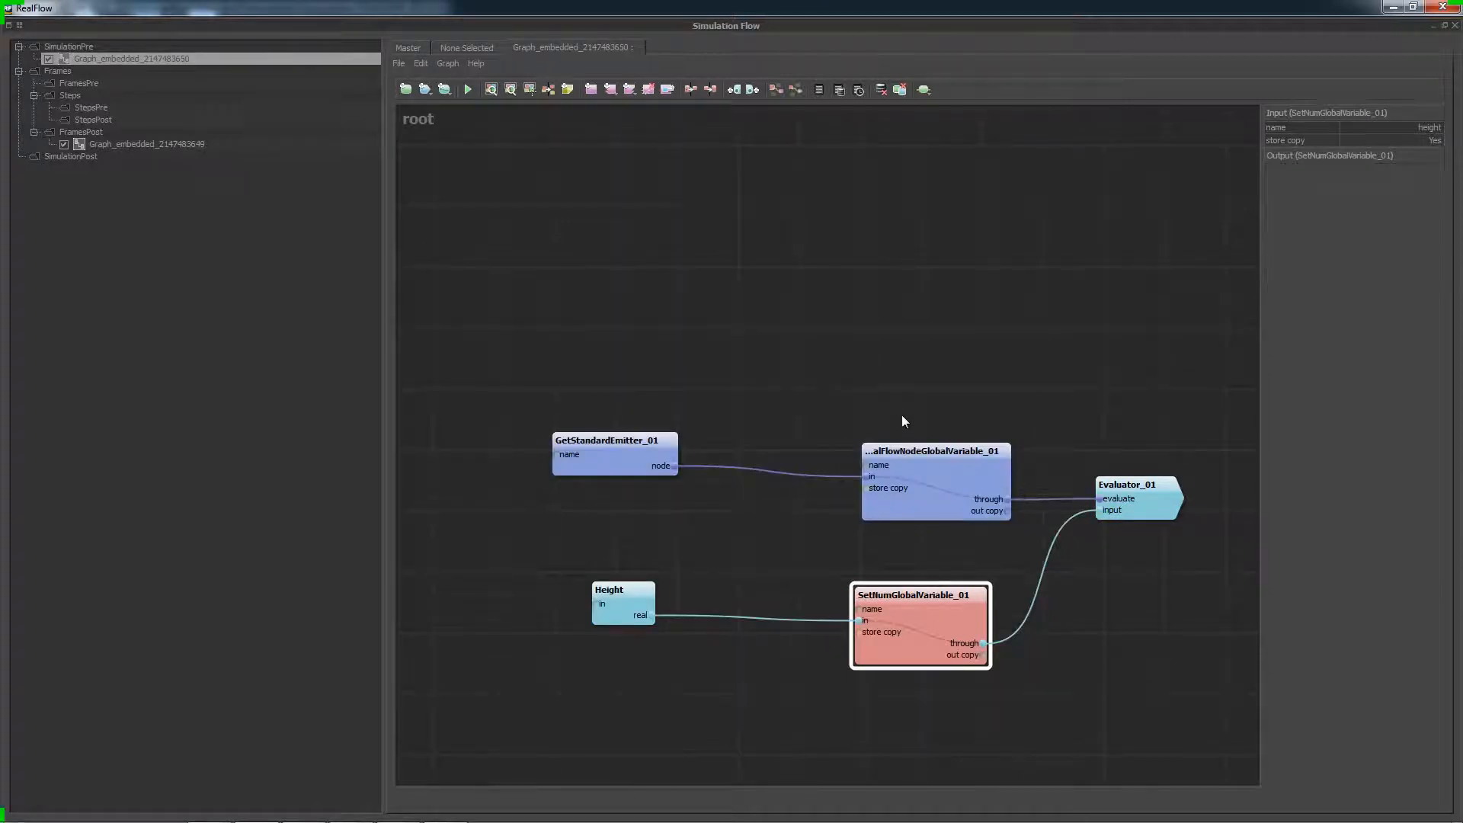
# Step: Add a GetRealFlowNodeGlobalVariable node below GetStandardEmitter in the FramesPost graph
pyautogui.click(250, 146)
pyautogui.rightClick(525, 343)
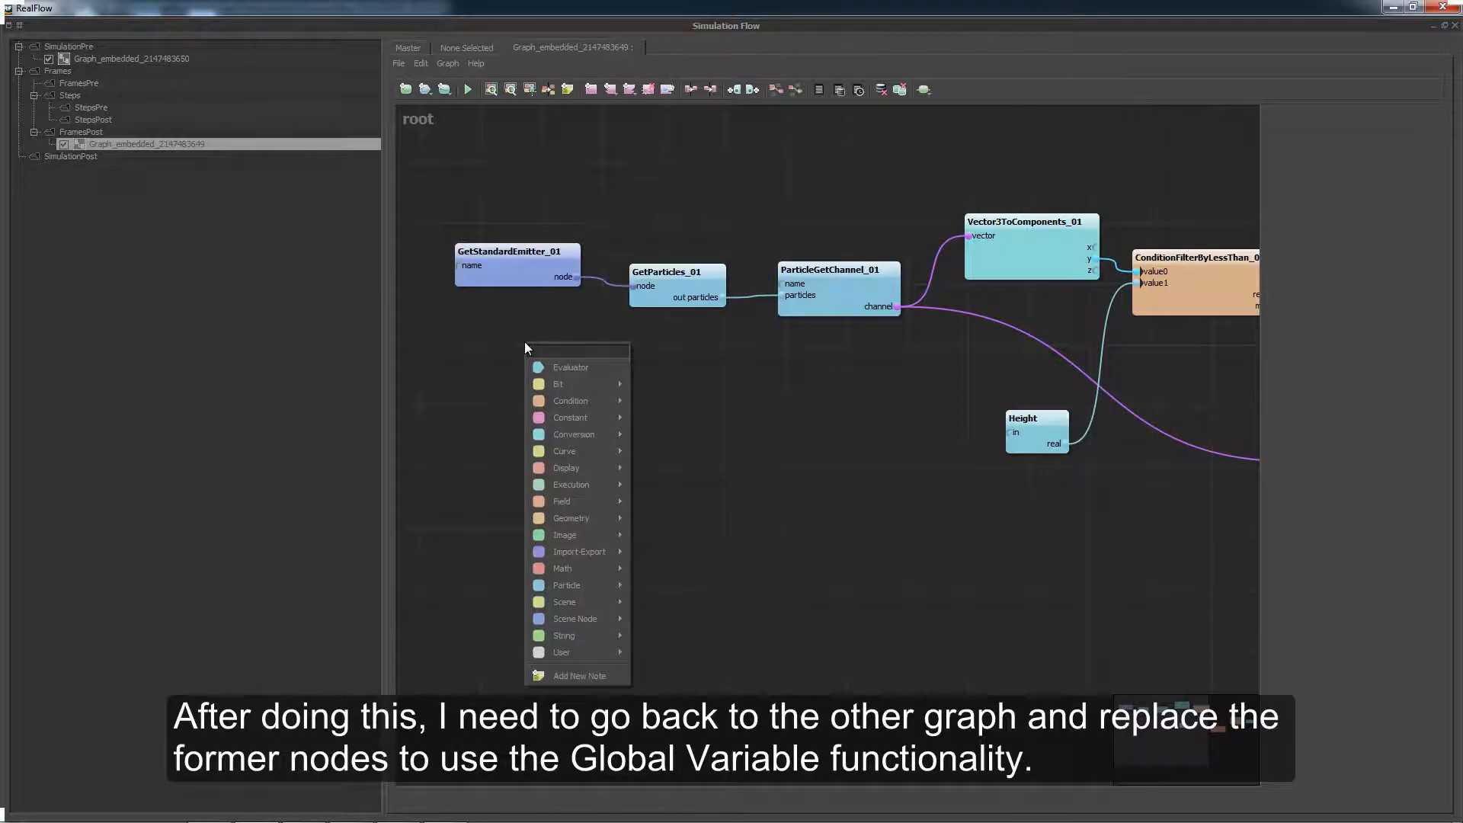
pyautogui.write('get global node')
pyautogui.press('Return')
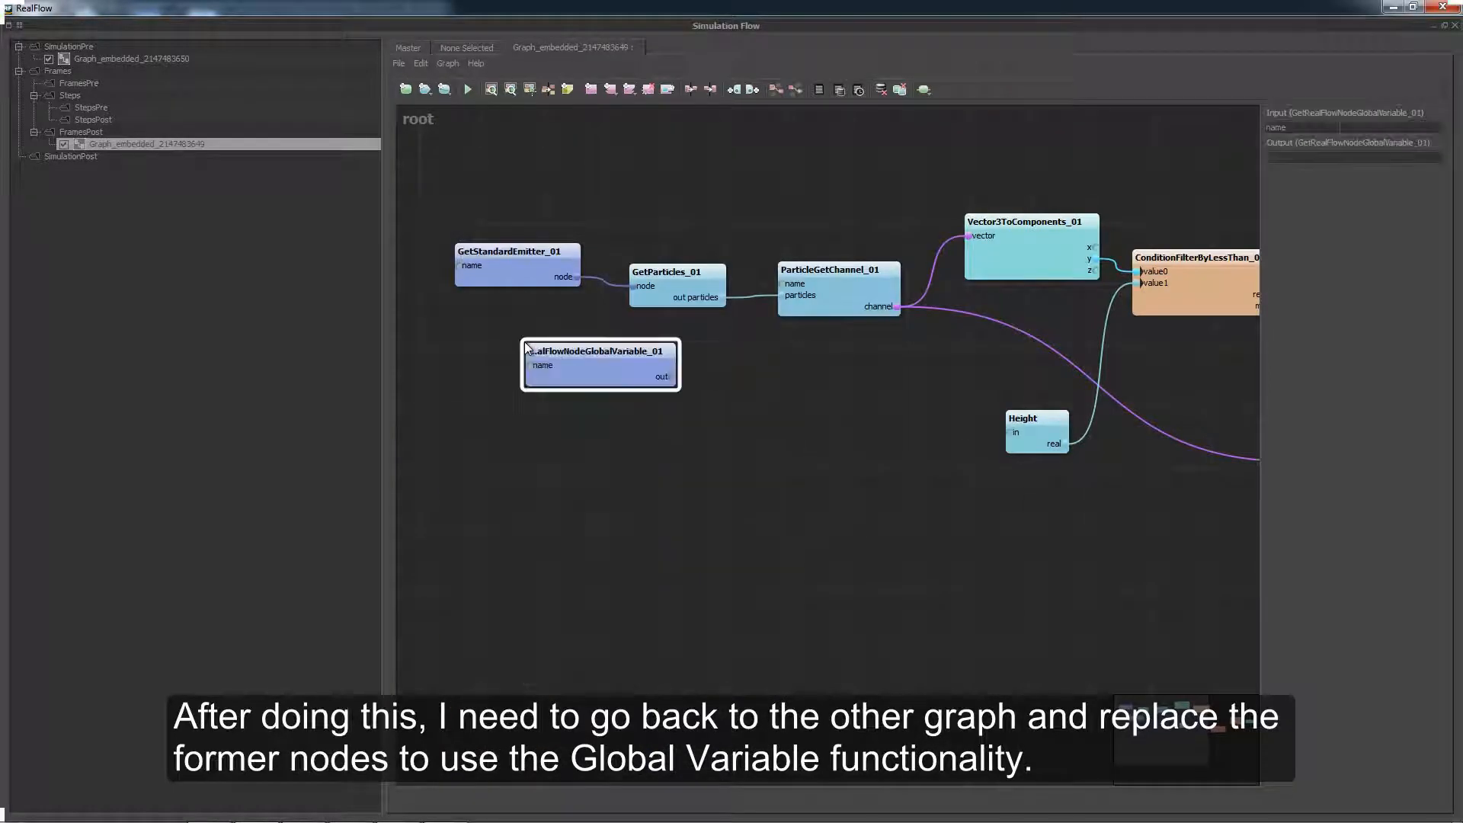
pyautogui.moveTo(526, 347); pyautogui.dragTo(467, 358)
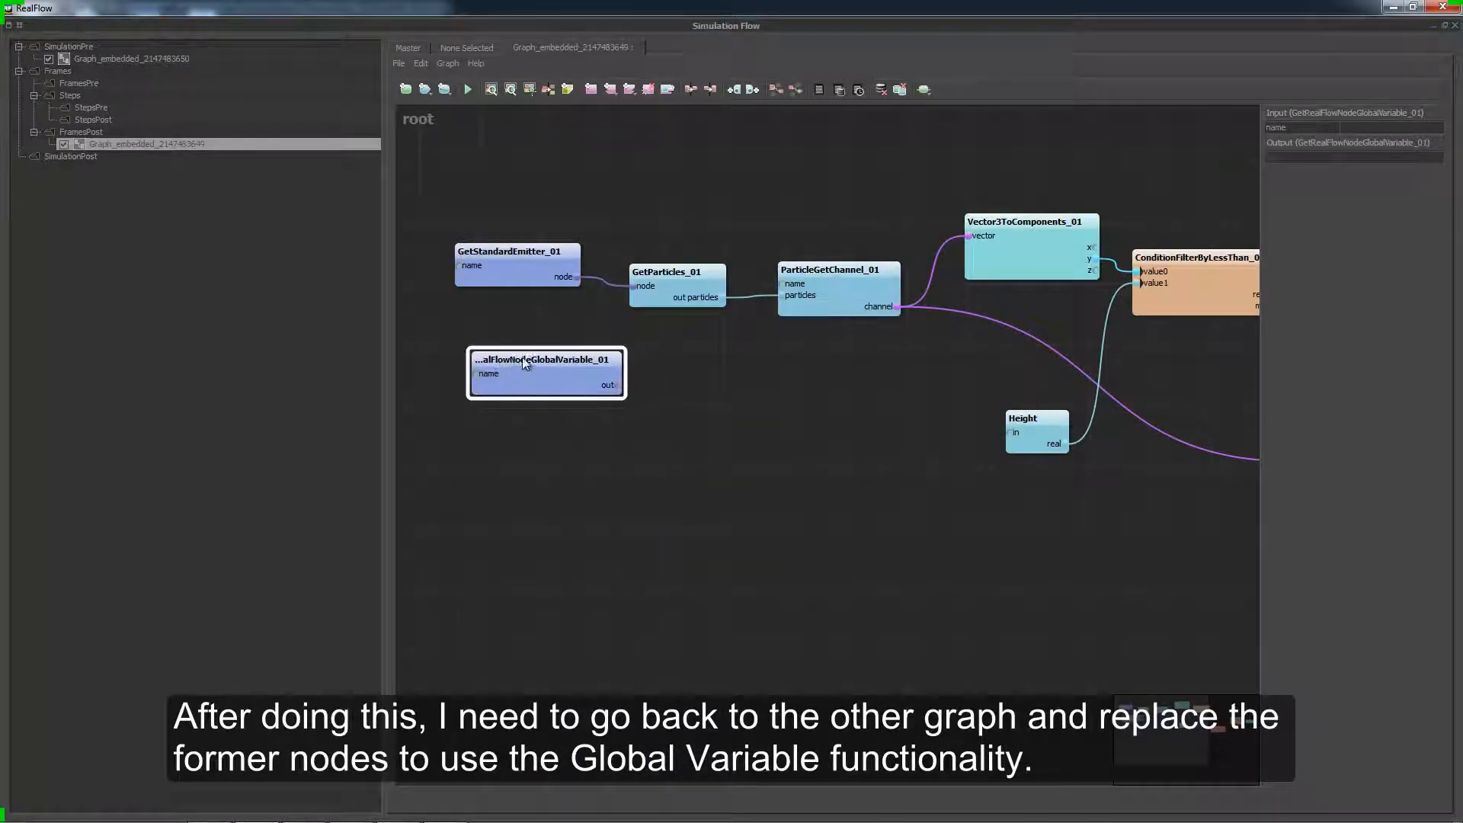
# Step: Set the GetRealFlowNodeGlobalVariable name to emitter and connect it to GetParticles in place of GetStandardEmitter
pyautogui.click(1375, 129)
pyautogui.write('emitter')
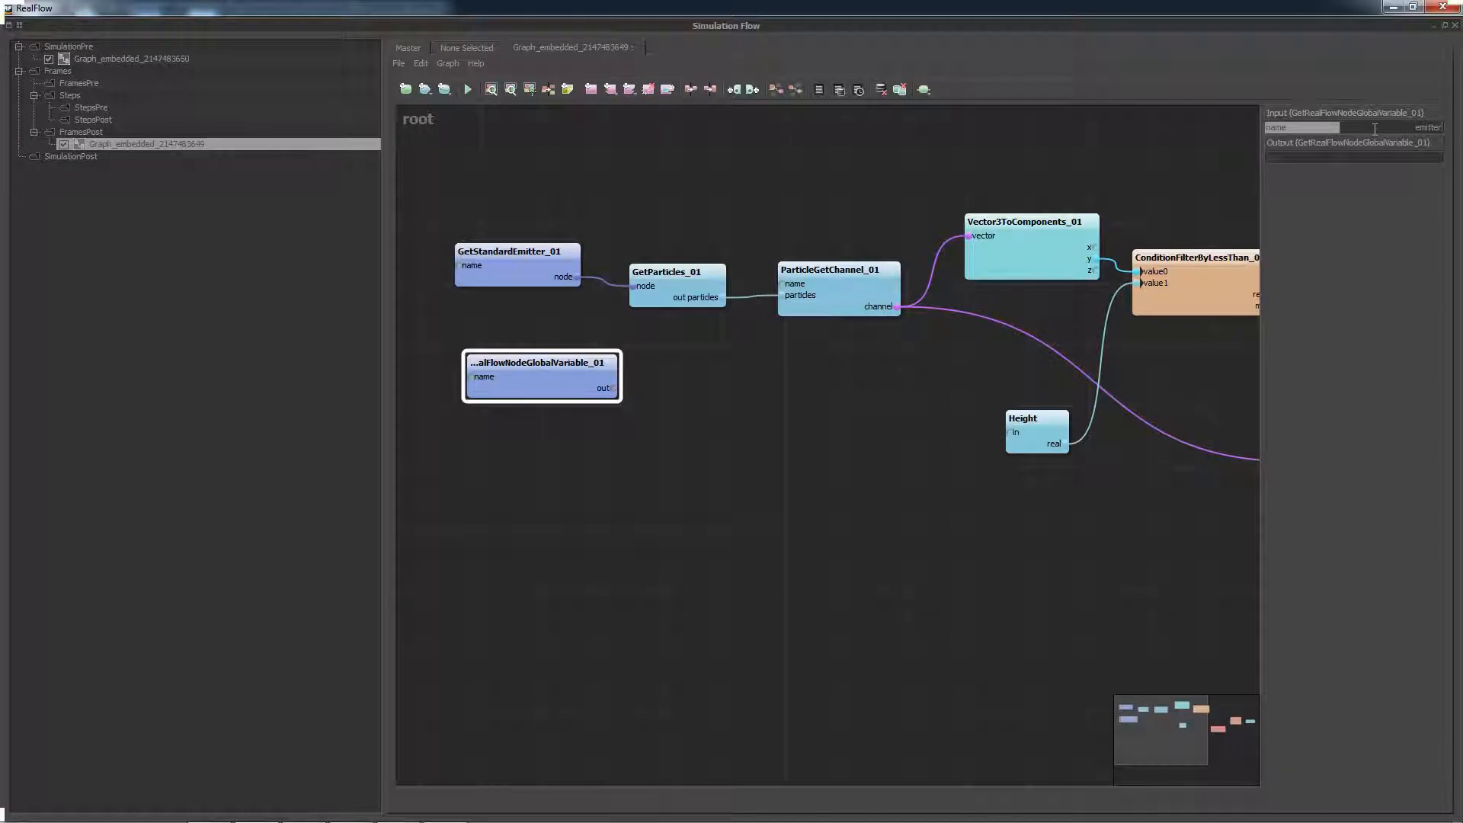
pyautogui.press('Return')
pyautogui.moveTo(629, 283); pyautogui.dragTo(614, 388)
# Step: Add a GetNumGlobalVariable node below Height in the FramesPost graph and set its name input to height
pyautogui.click(963, 492)
pyautogui.rightClick(964, 486)
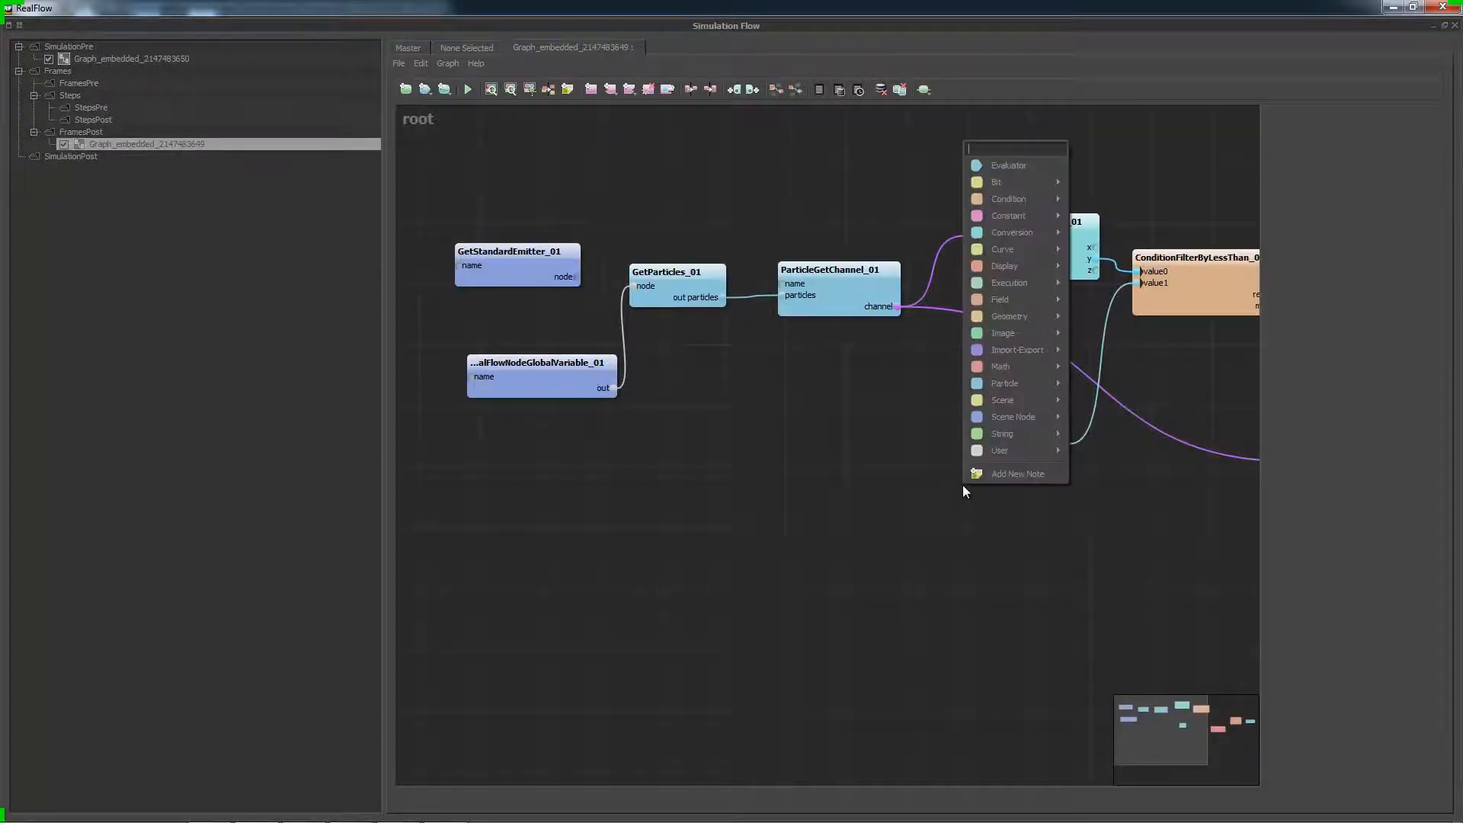
pyautogui.write('get num glob')
pyautogui.press('Return')
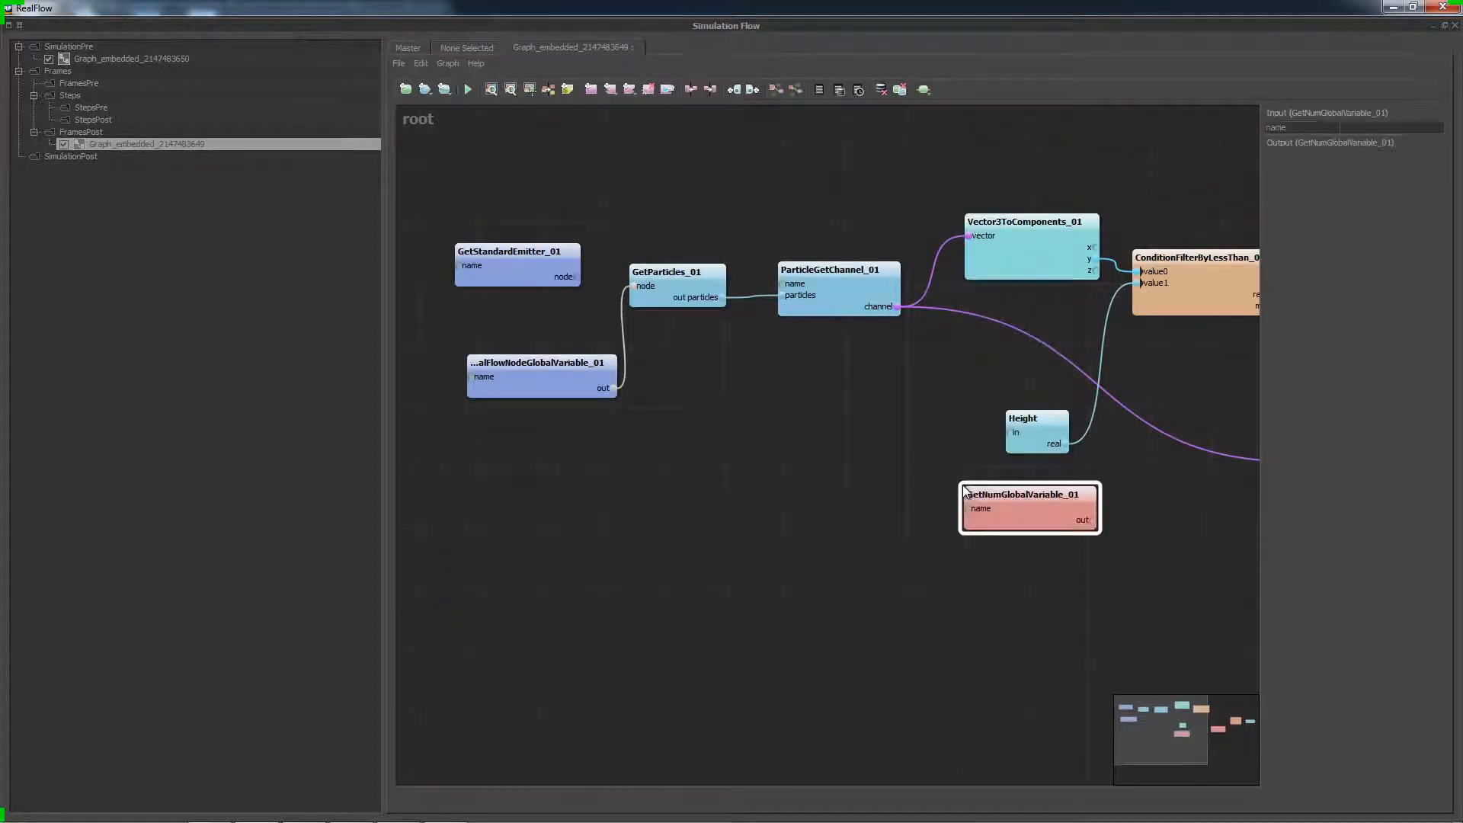
pyautogui.moveTo(966, 492); pyautogui.dragTo(919, 503)
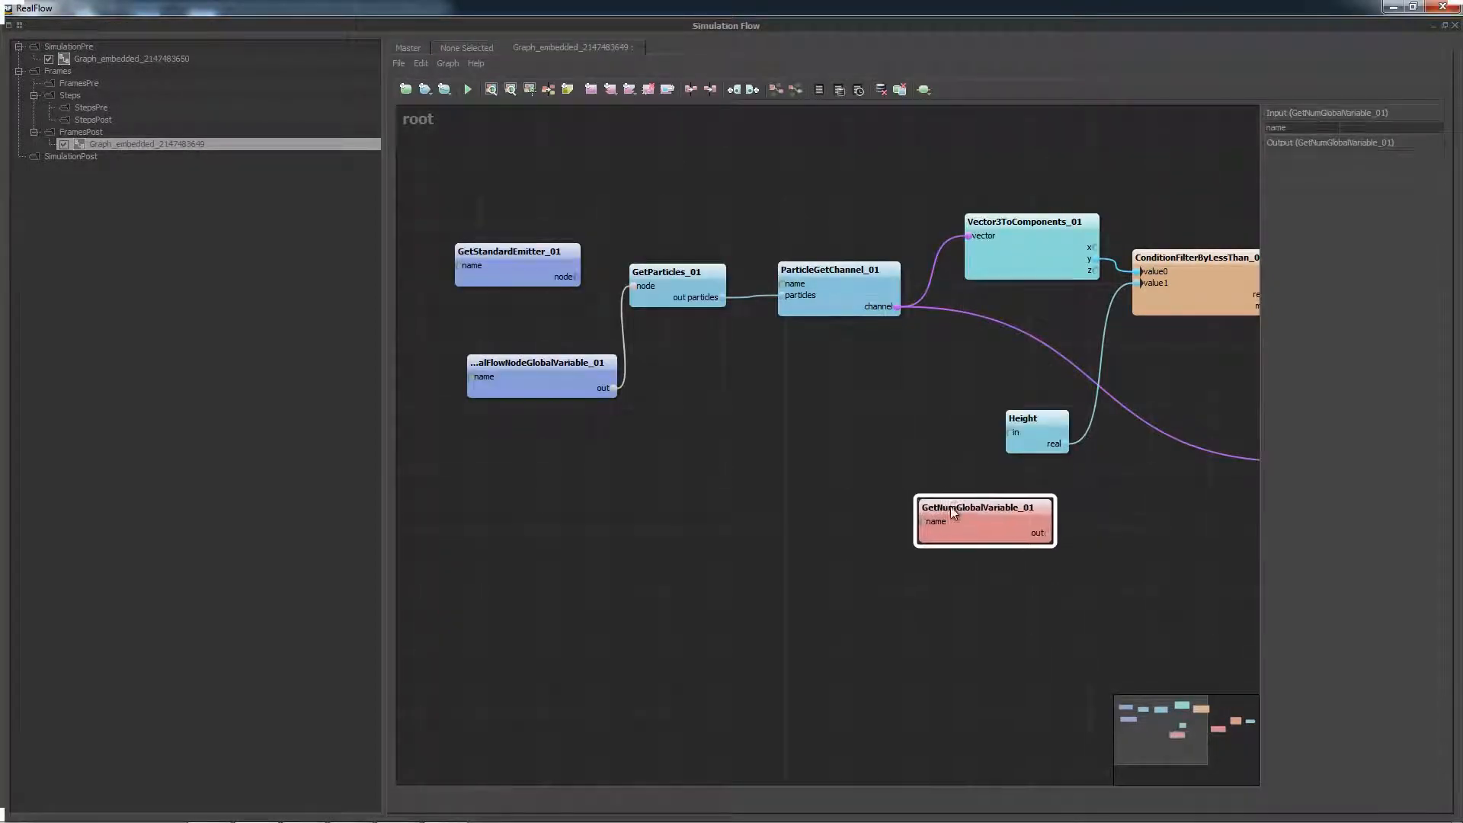
pyautogui.click(1371, 127)
pyautogui.write('height')
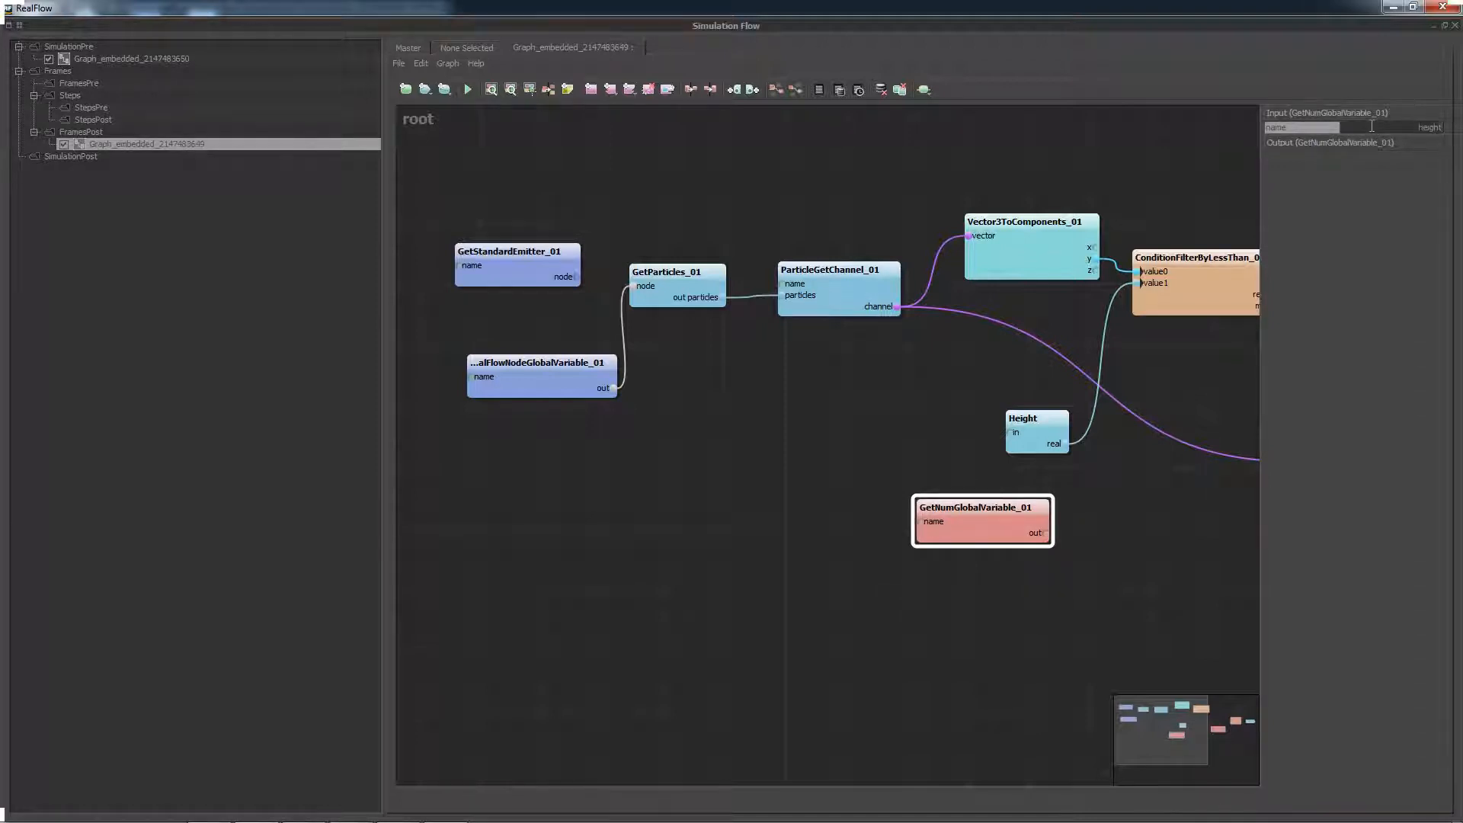
pyautogui.press('Return')
# Step: Disconnect Height from the ConditionFilterByLessThan node and remove the Height and GetStandardEmitter nodes from the FramesPost graph
pyautogui.moveTo(1133, 283); pyautogui.dragTo(1097, 324)
pyautogui.click(1041, 416)
pyautogui.click(521, 280)
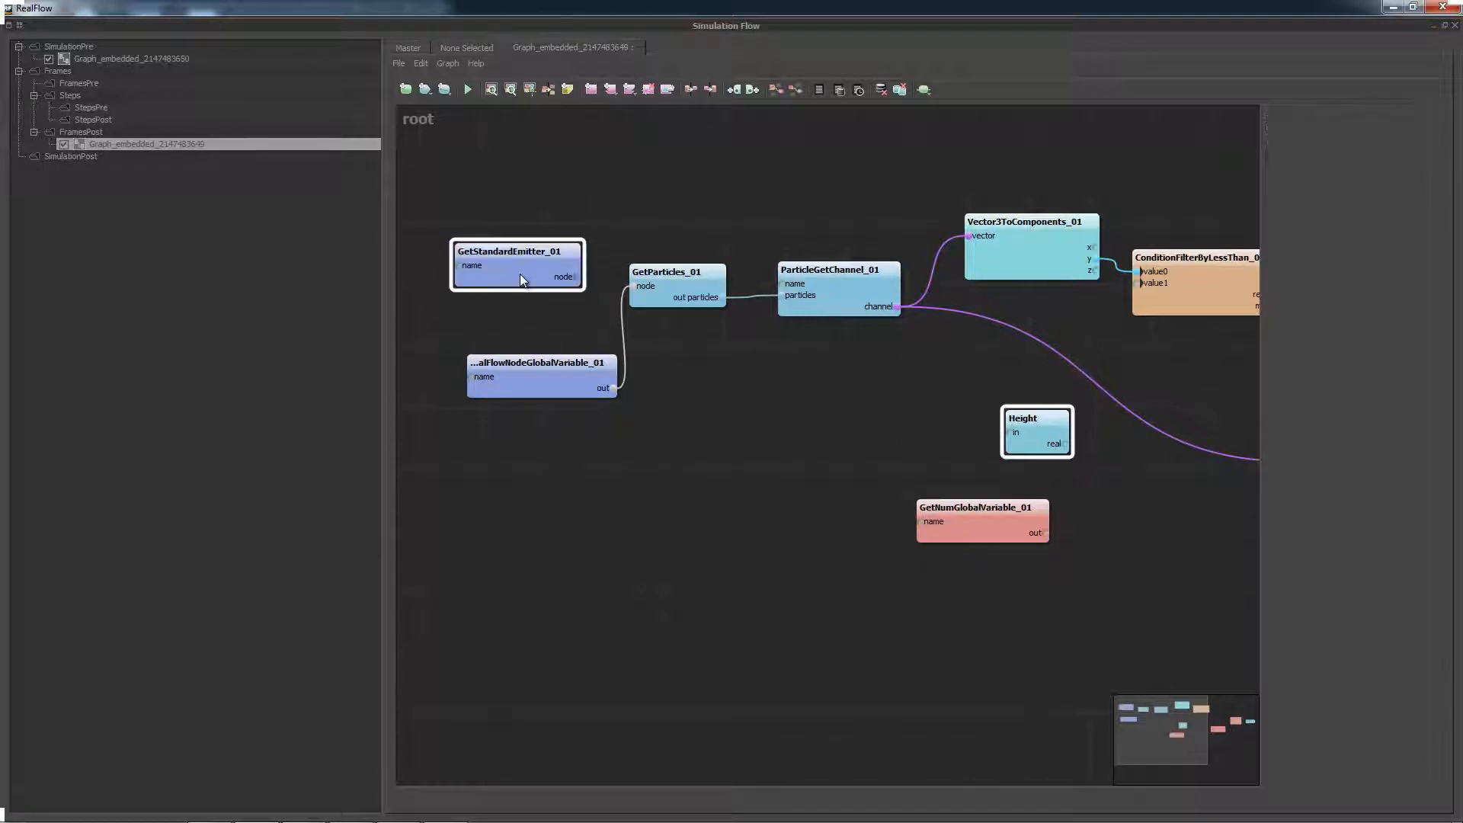
pyautogui.rightClick(522, 279)
pyautogui.click(593, 411)
# Step: Rename the GetNumGlobalVariable node to GetHeight and connect its output to value1 of the ConditionFilterByLessThan node
pyautogui.moveTo(944, 516); pyautogui.dragTo(1012, 453)
pyautogui.rightClick(1012, 453)
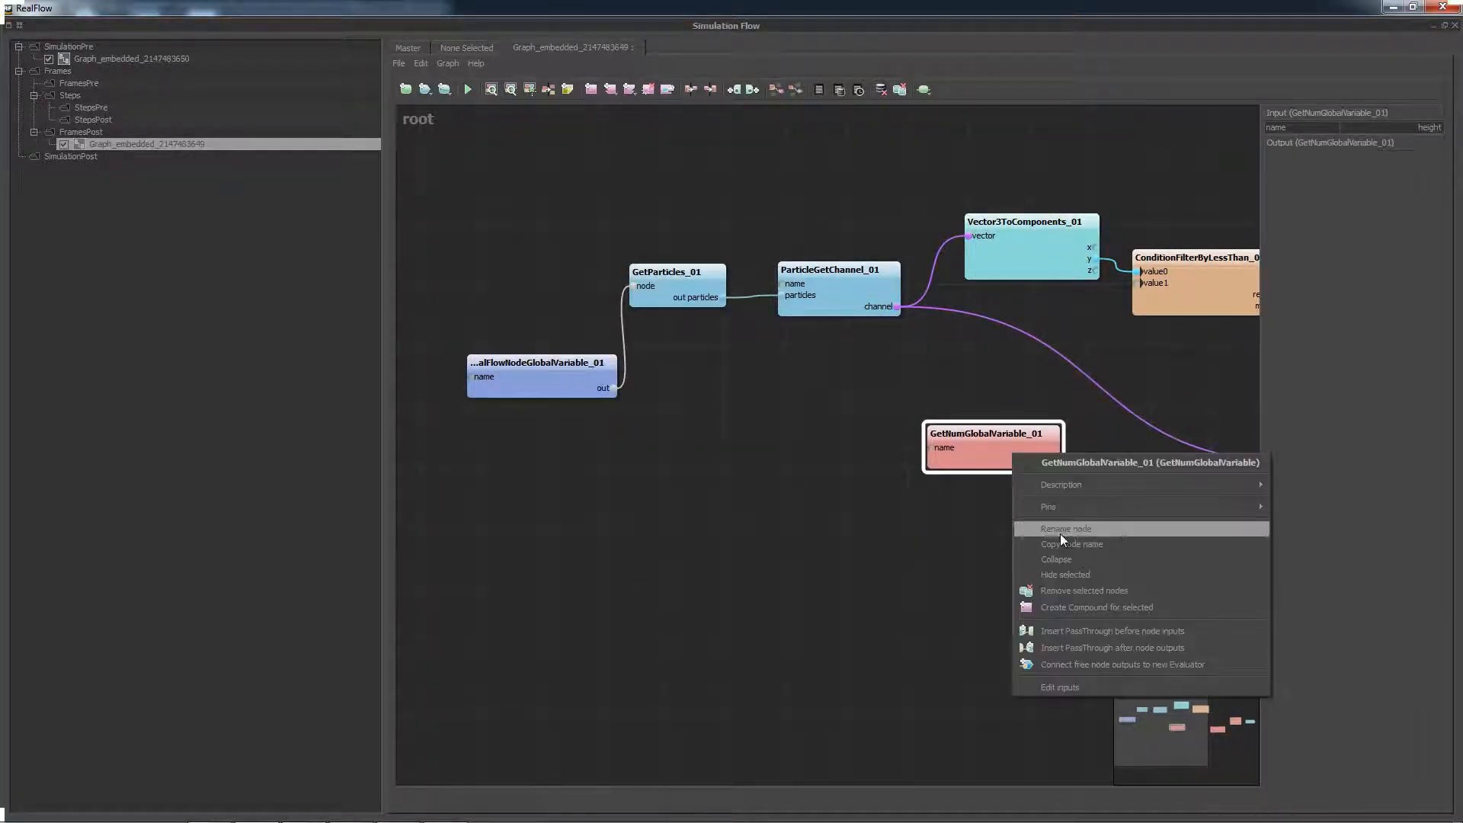
pyautogui.click(1059, 533)
pyautogui.write('GetHeight')
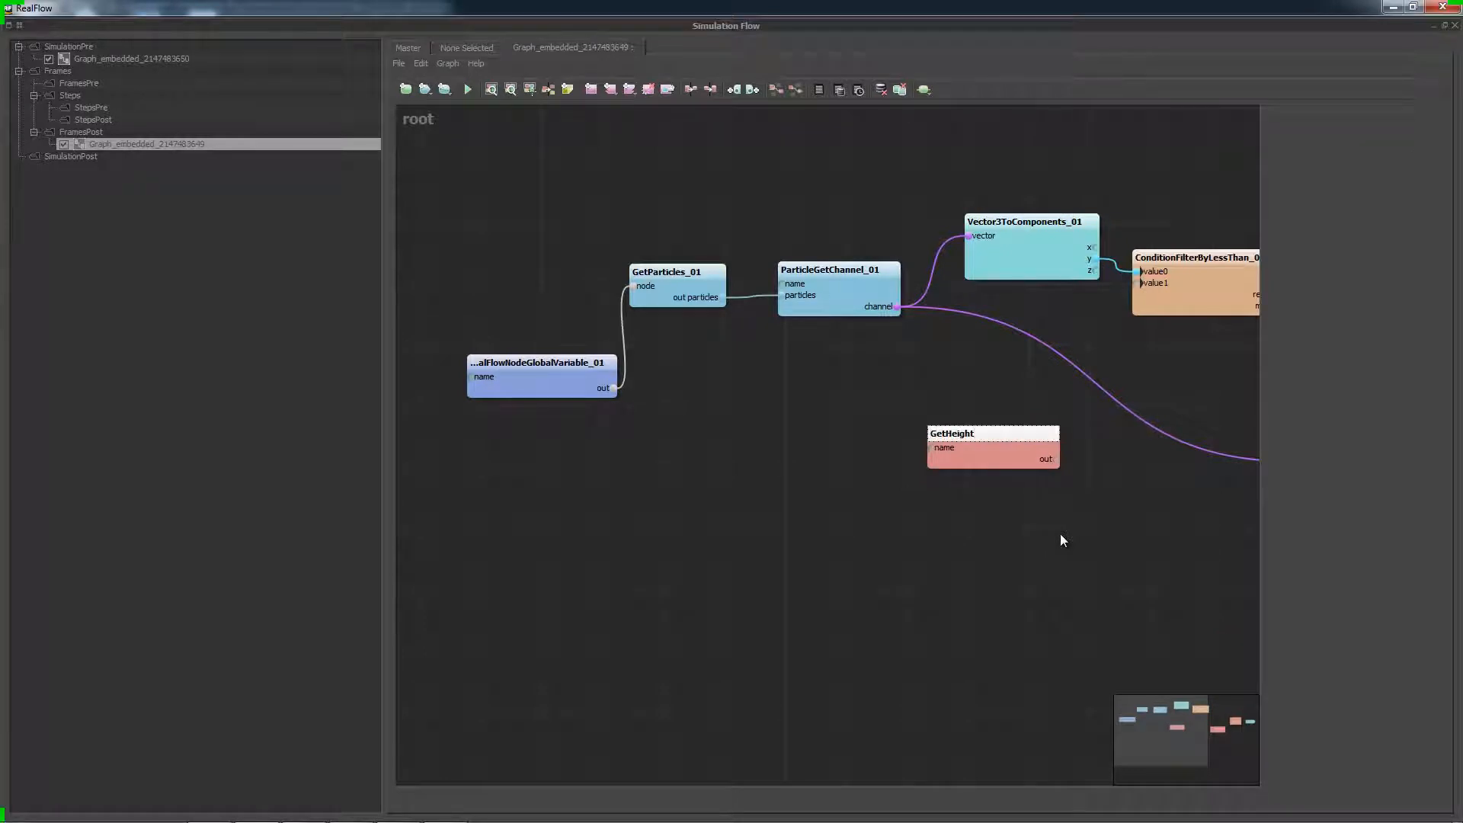
pyautogui.press('Return')
pyautogui.moveTo(1000, 459); pyautogui.dragTo(1142, 284)
pyautogui.moveTo(978, 450); pyautogui.dragTo(1034, 401)
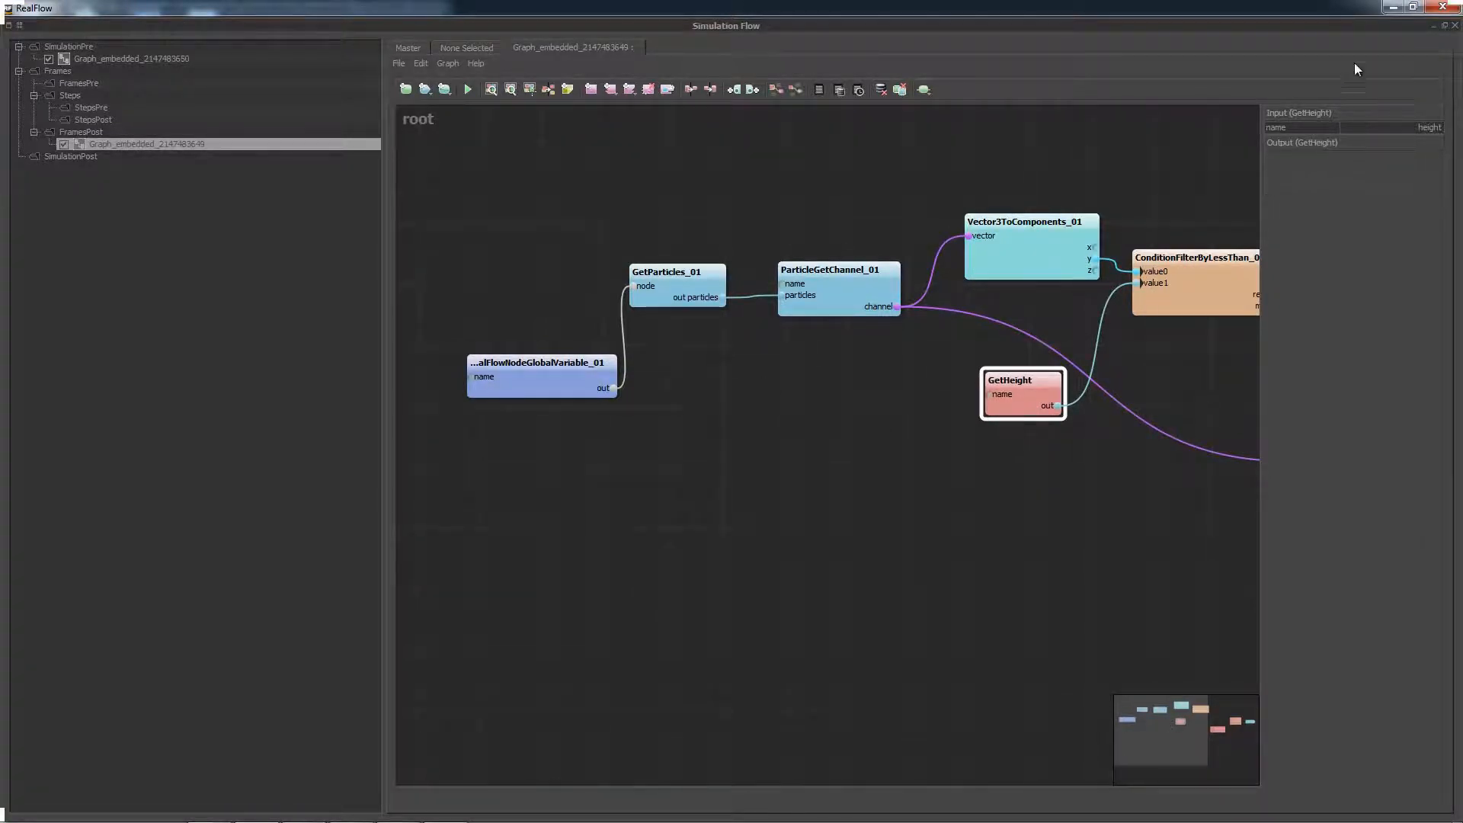
# Step: Minimize the Simulation Flow window, continue the simulation and stop it at about frame 57
pyautogui.click(1392, 8)
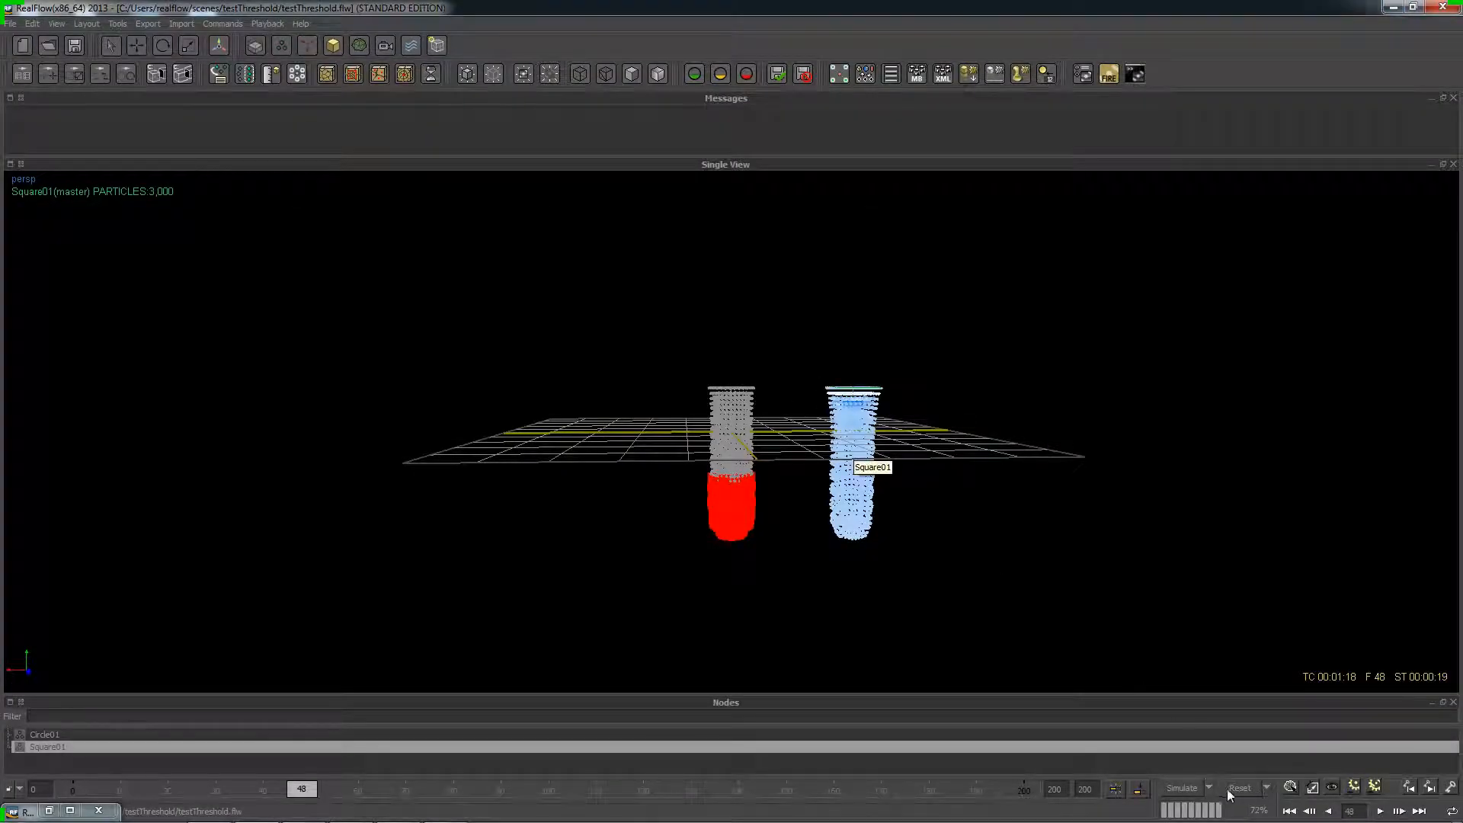
pyautogui.click(1185, 784)
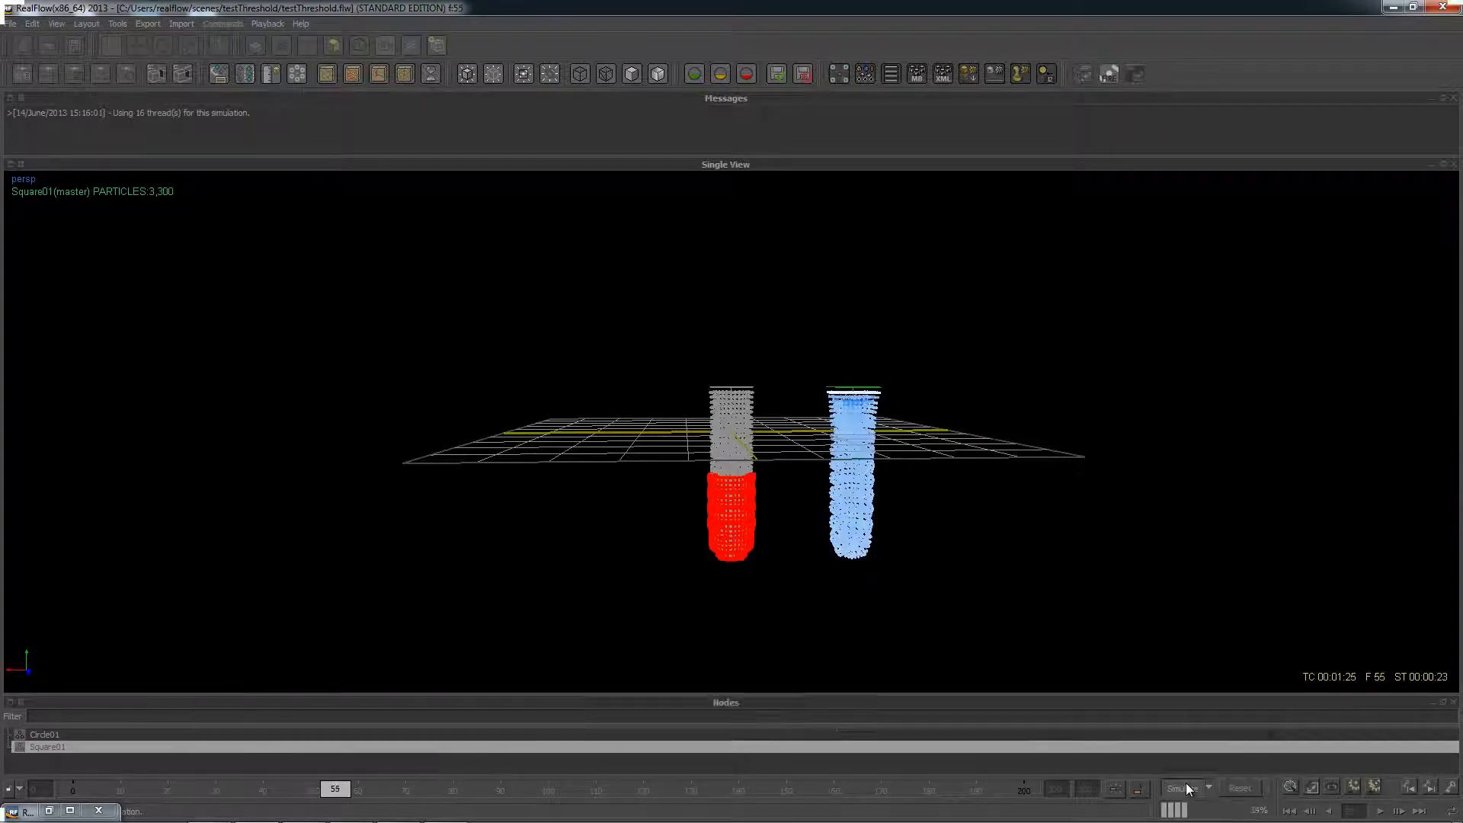
pyautogui.click(1186, 785)
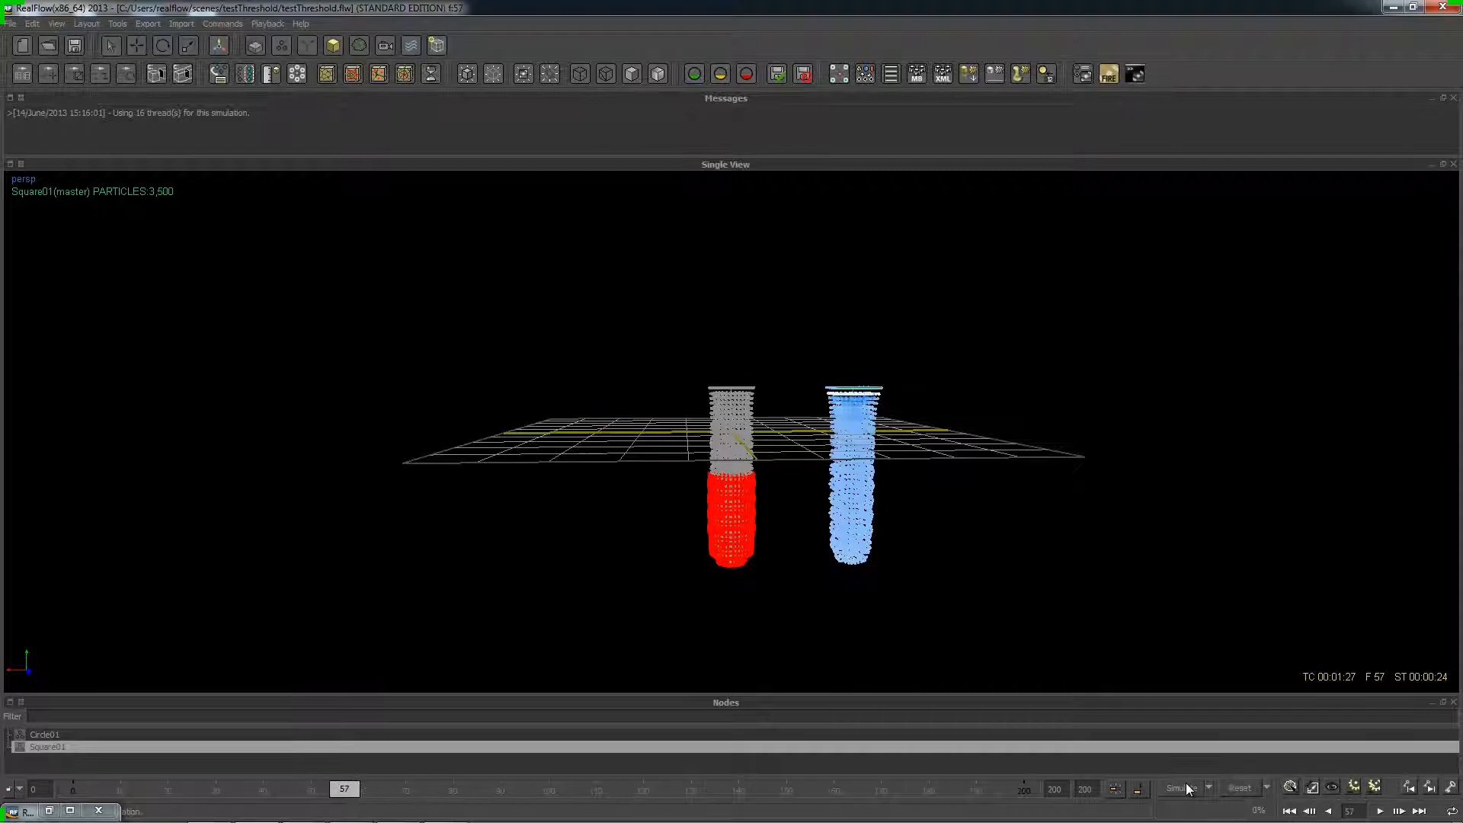
# Step: Reopen the Simulation Flow window and set the Height node's input in the SimulationPre graph to 1
pyautogui.click(70, 810)
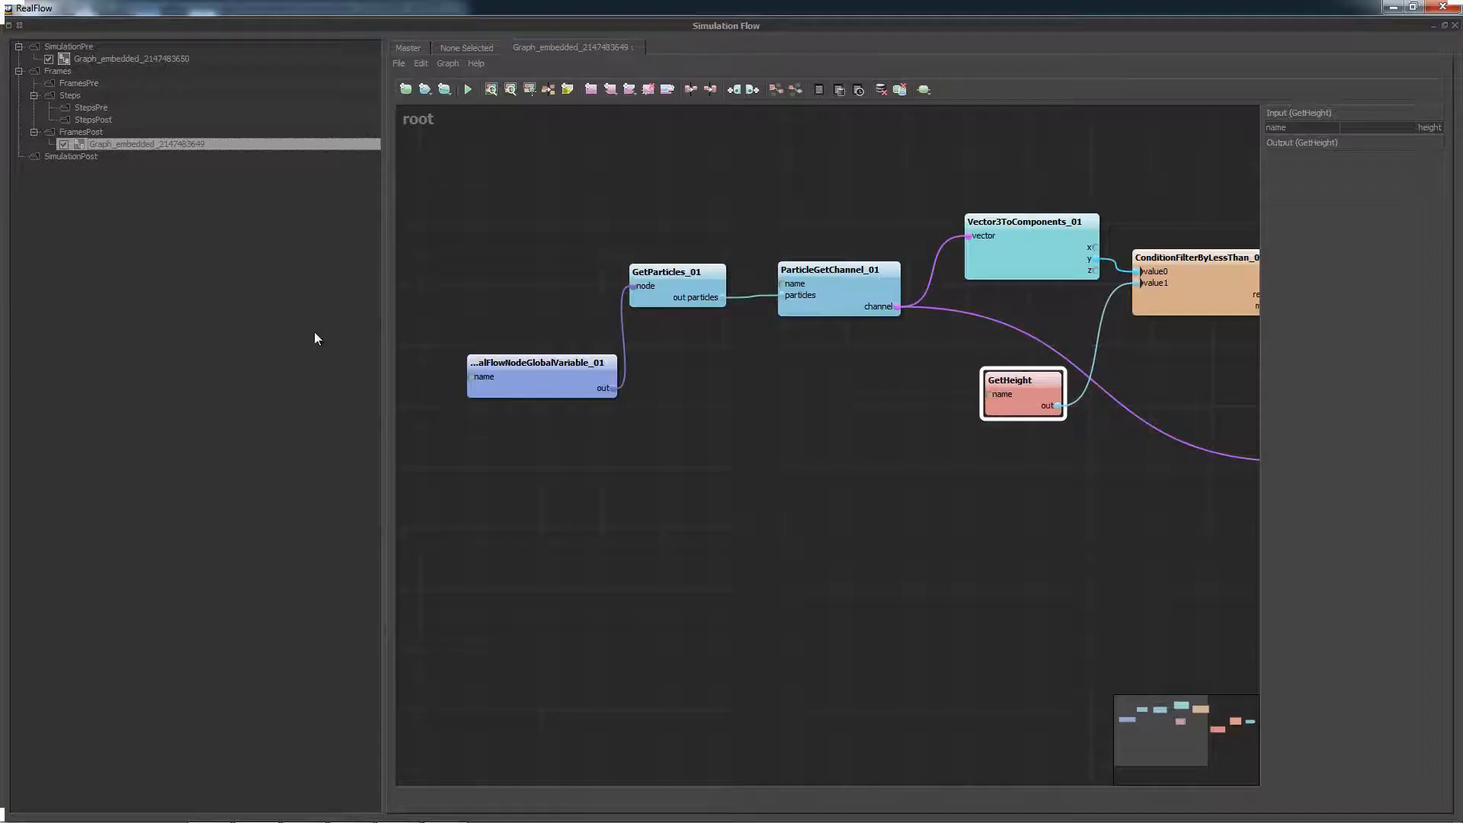
pyautogui.click(89, 59)
pyautogui.click(629, 602)
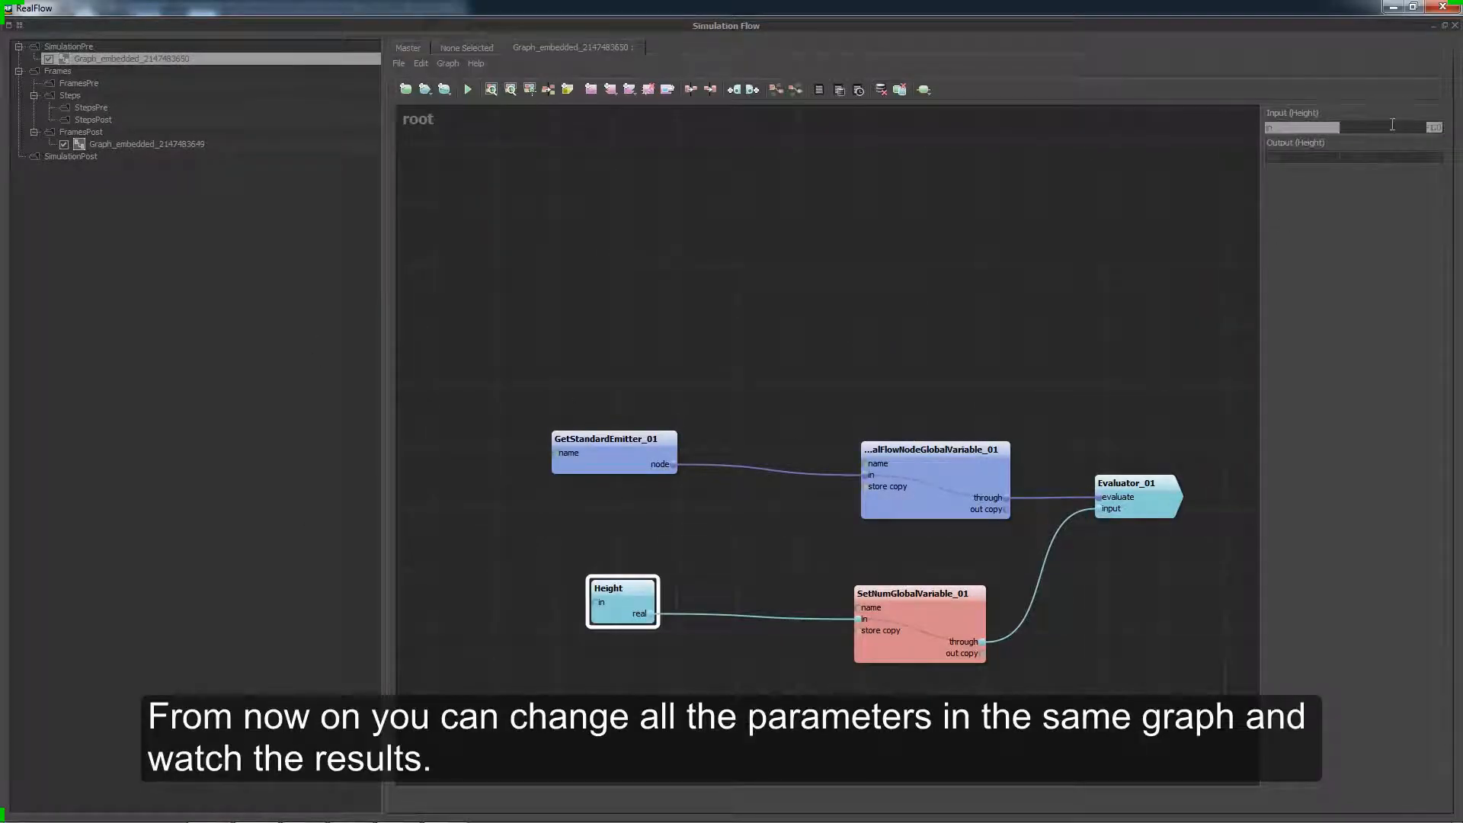
pyautogui.write('1')
pyautogui.press('Return')
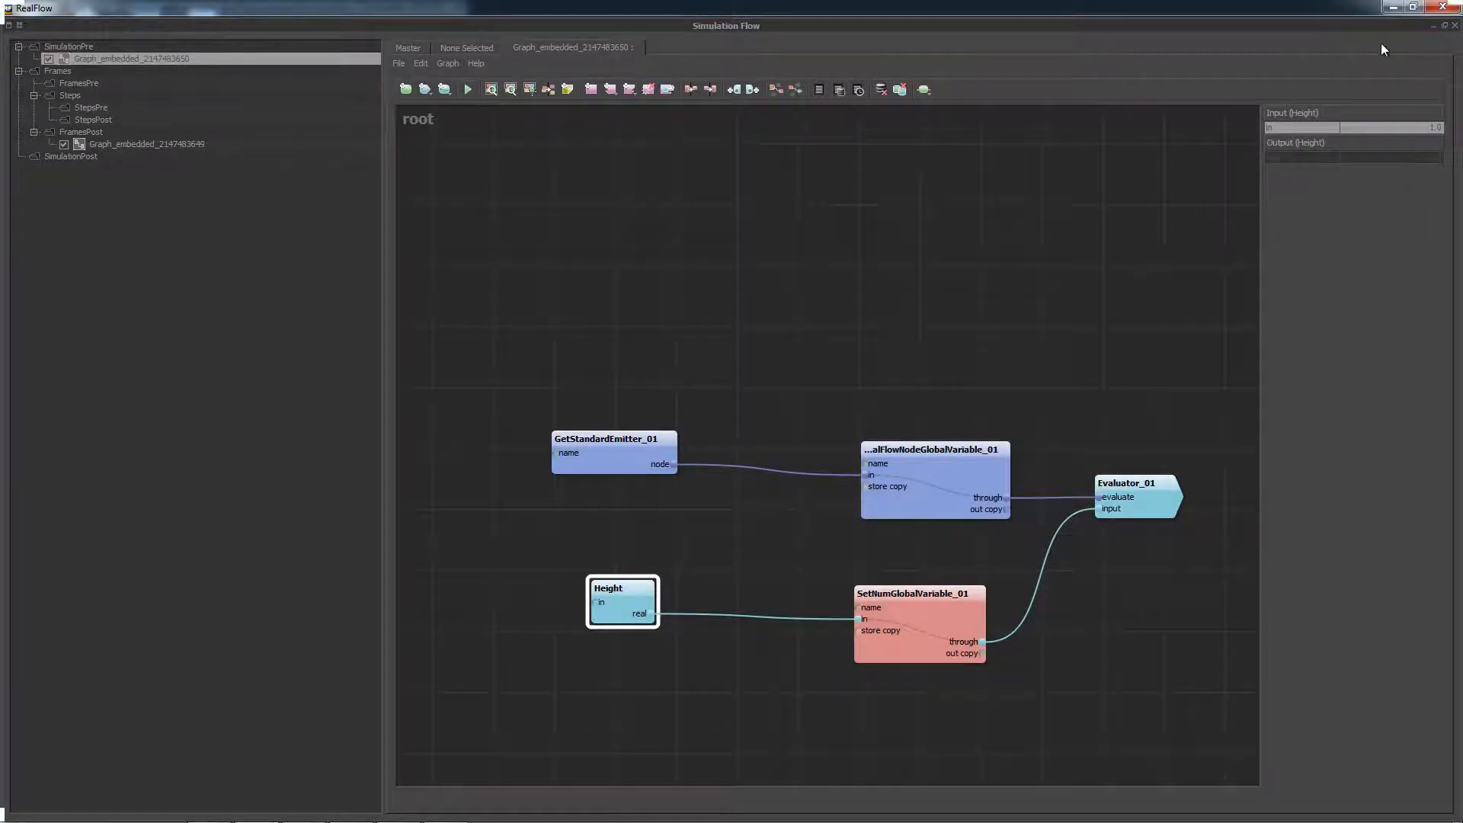
# Step: Continue the simulation with the new height threshold and stop it at about frame 63
pyautogui.click(1391, 9)
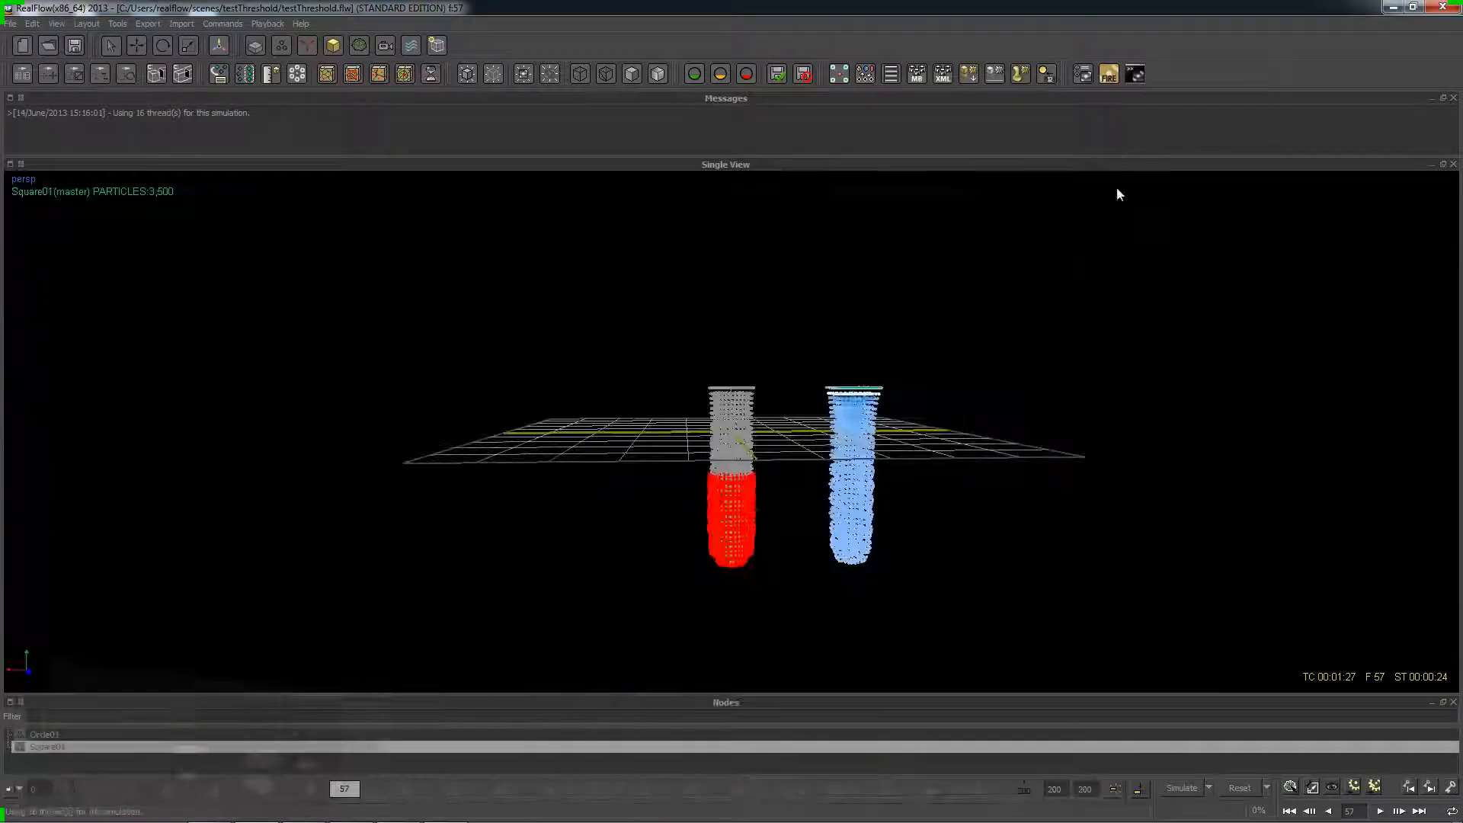
pyautogui.click(1183, 789)
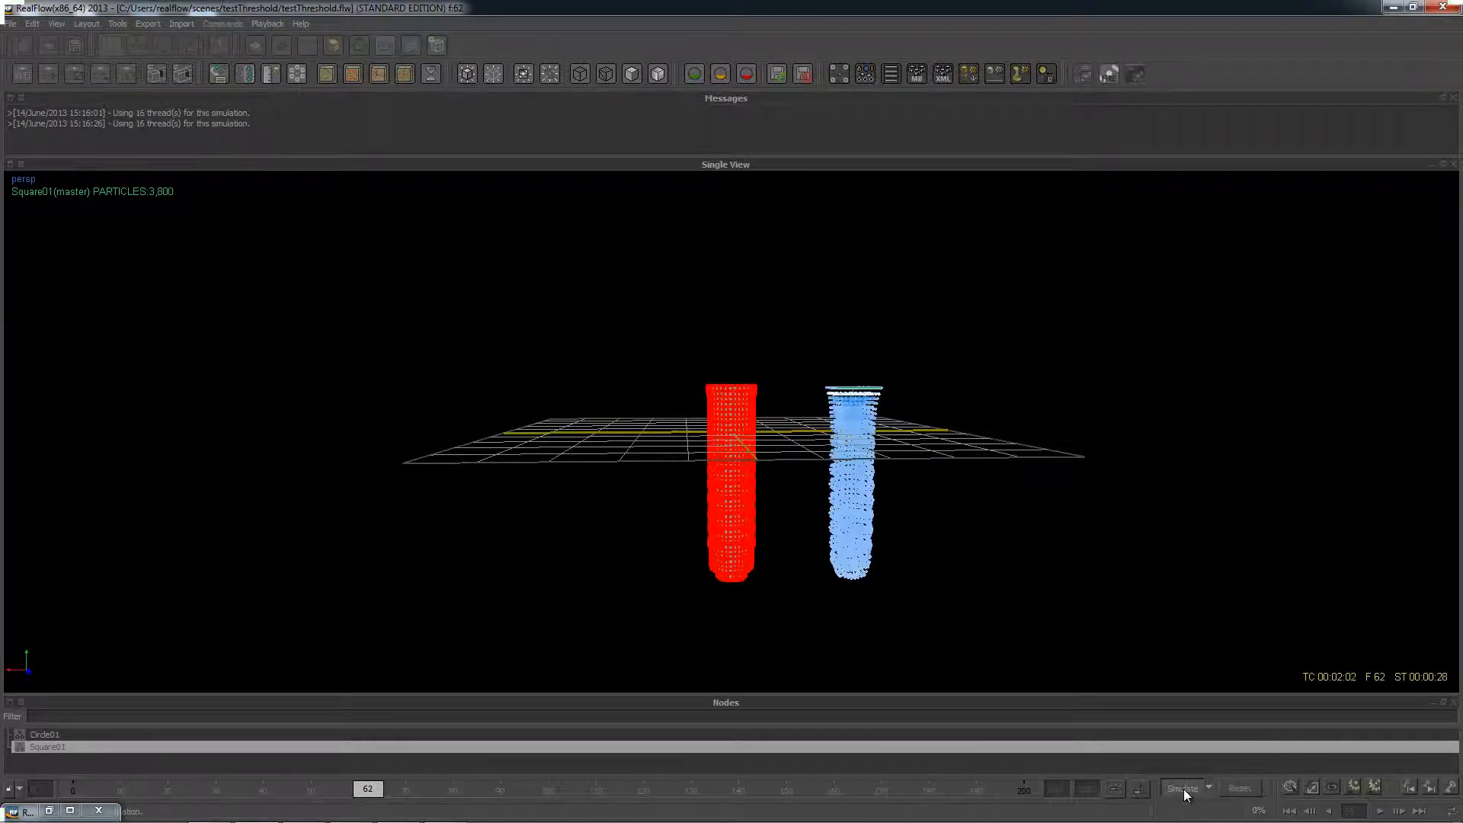
pyautogui.click(1183, 789)
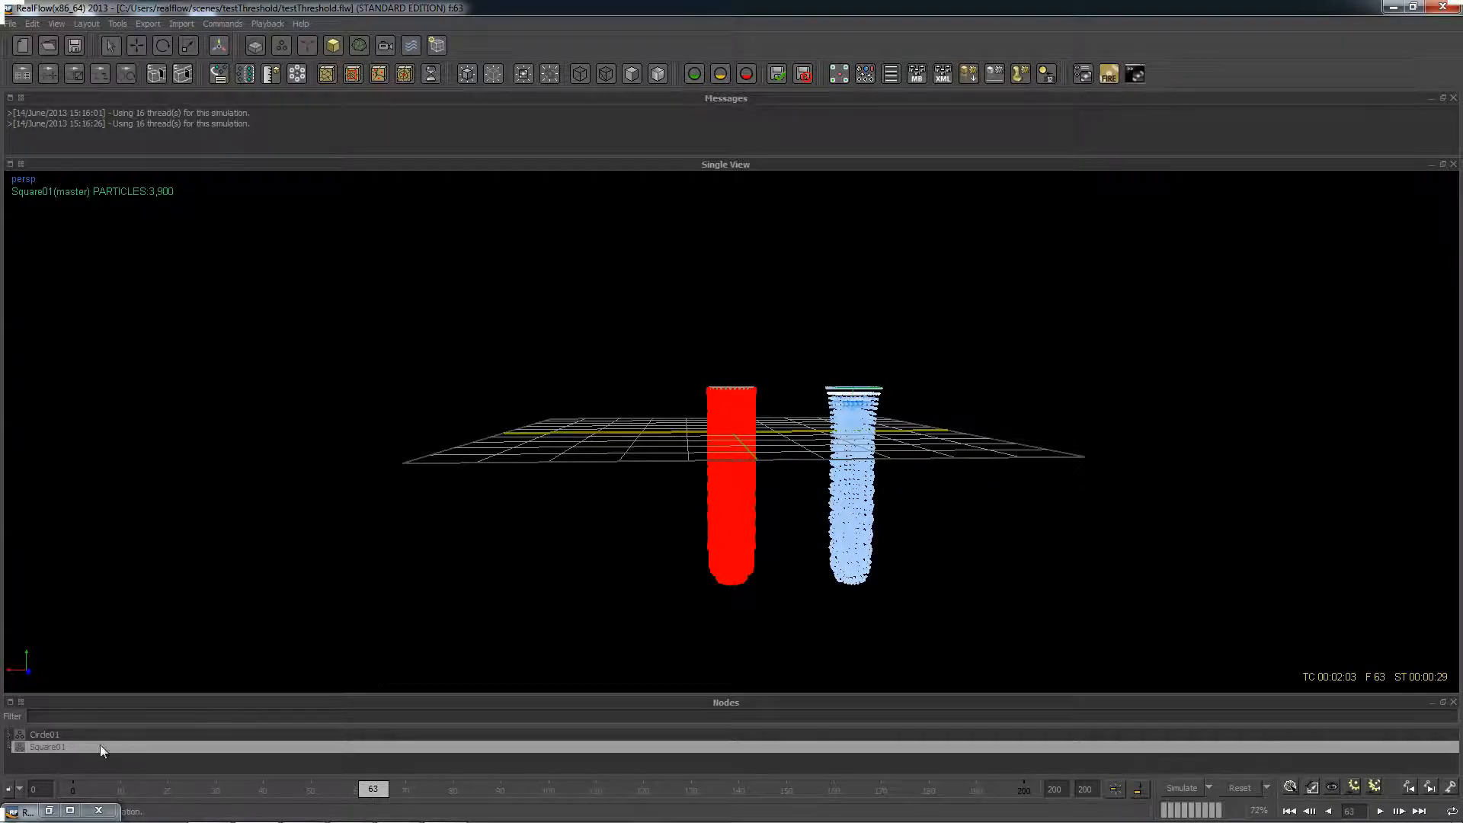
# Step: In the SimulationPre graph, set the Height input to 0 and the GetStandardEmitter name to Square01
pyautogui.click(70, 809)
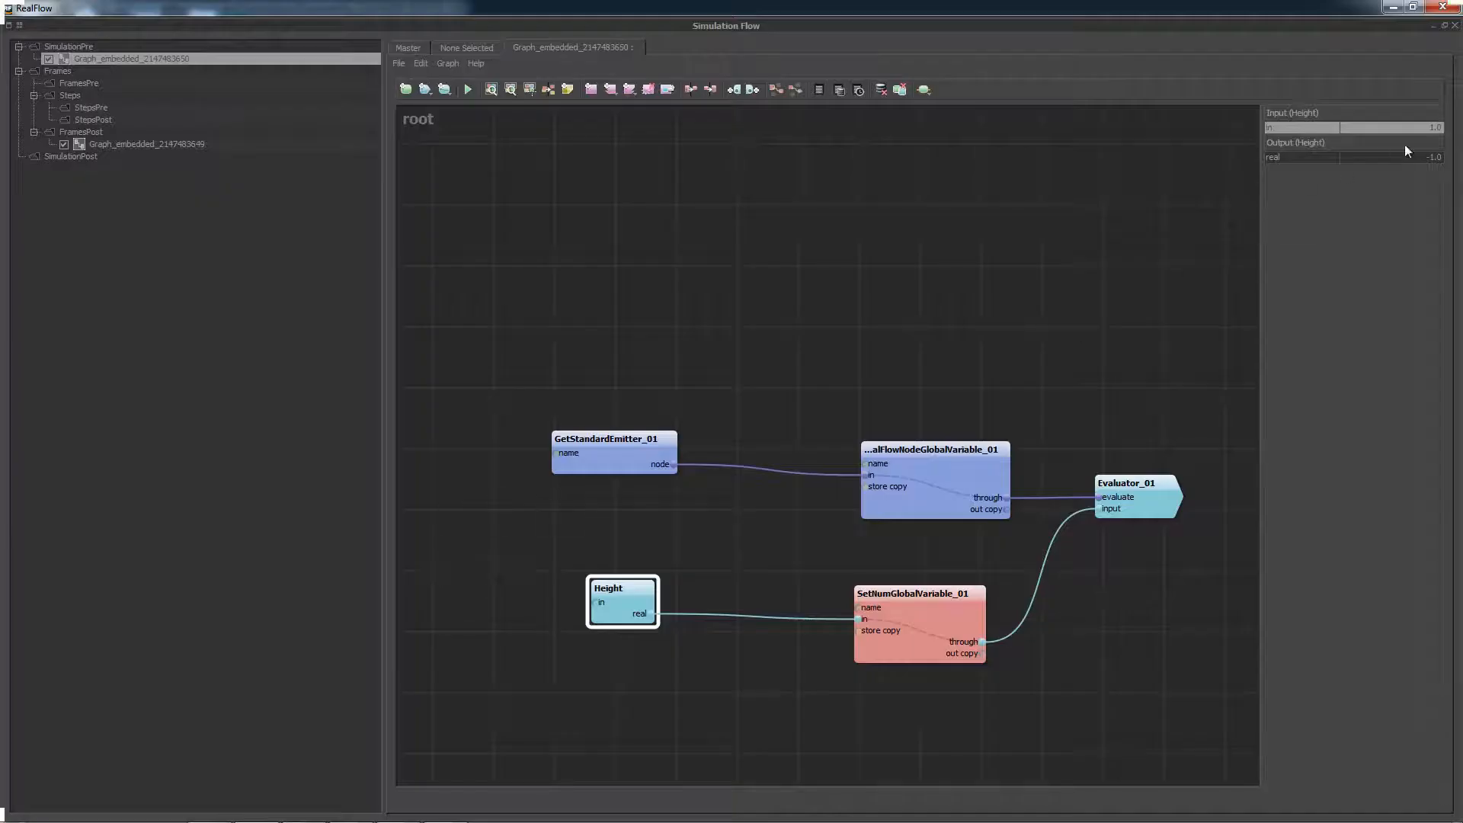
pyautogui.doubleClick(1418, 131)
pyautogui.write('0')
pyautogui.press('Return')
pyautogui.click(573, 468)
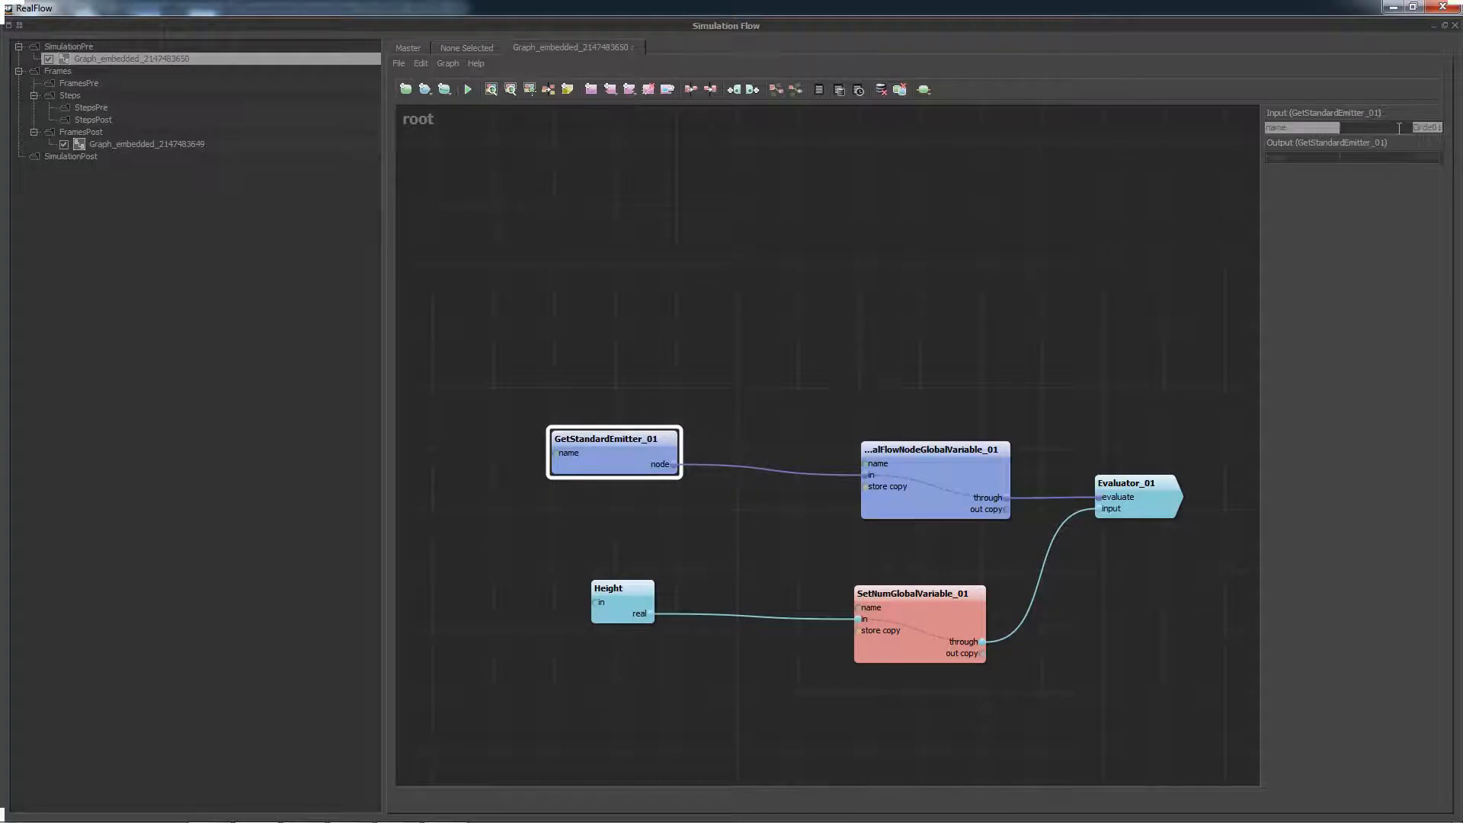
pyautogui.write('Square01')
pyautogui.press('Return')
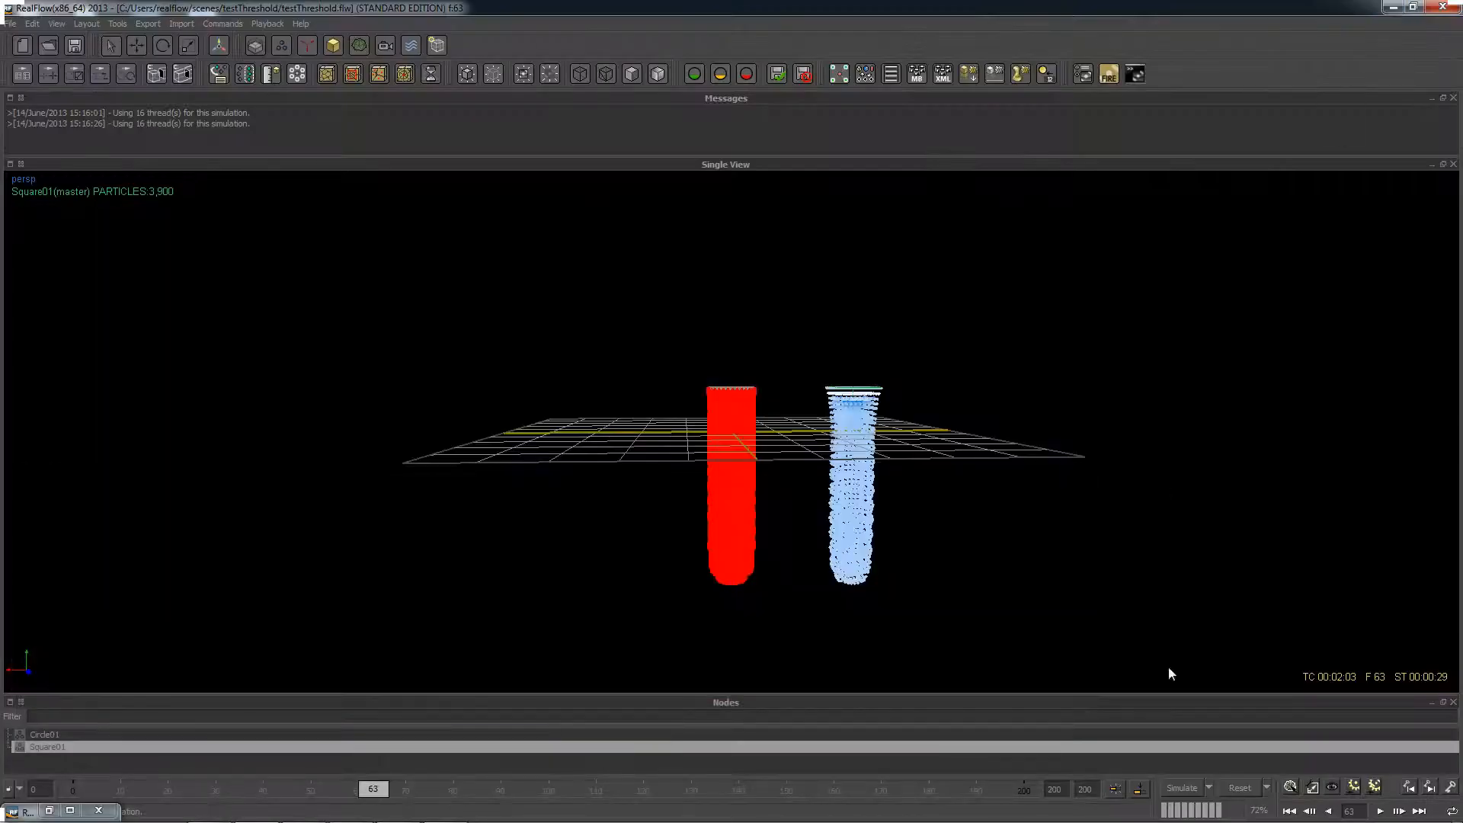
# Step: Continue the simulation to about frame 70, stop it and return to the Simulation Flow window
pyautogui.click(1178, 788)
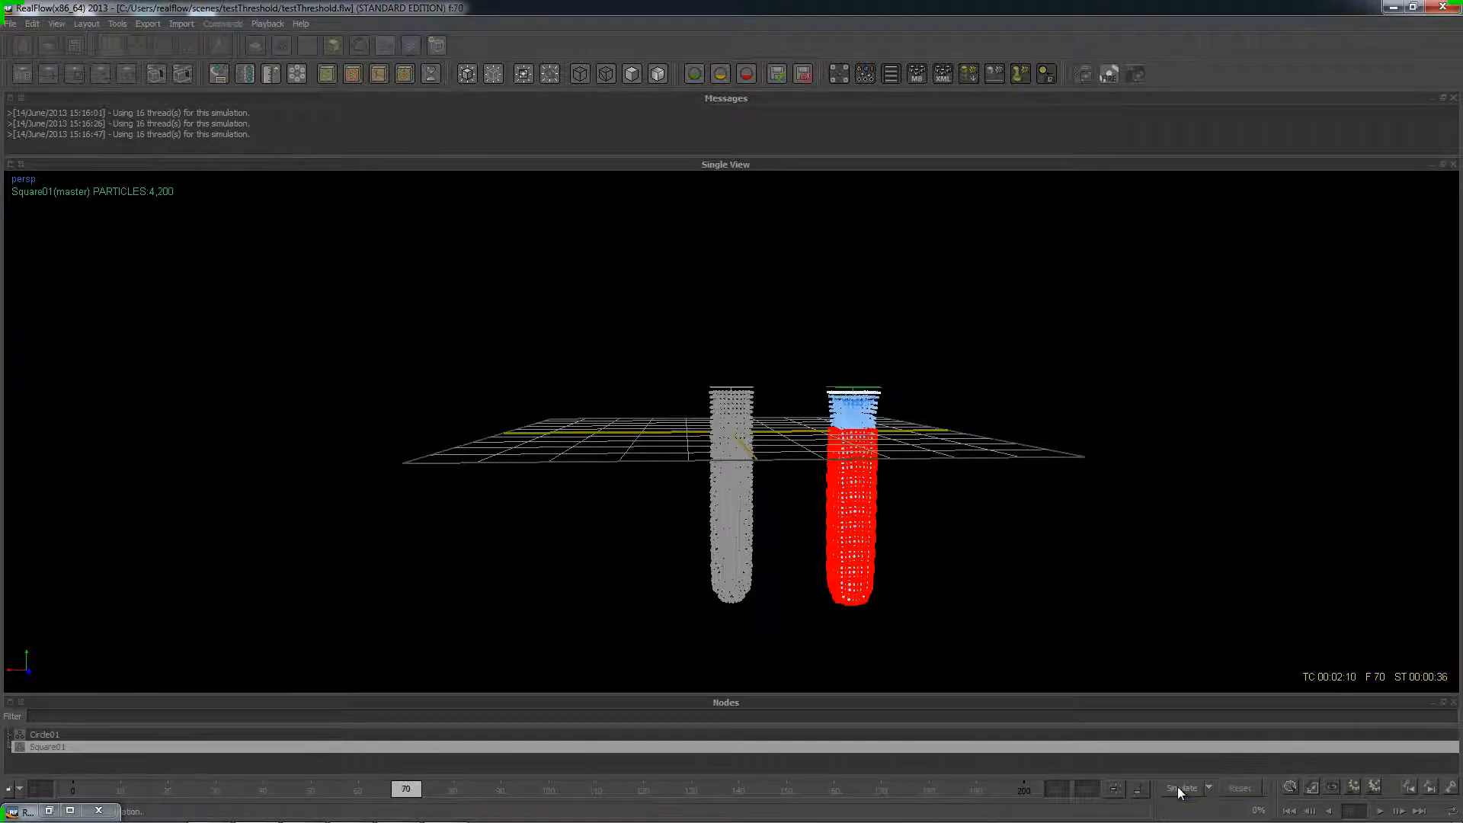
pyautogui.click(1178, 788)
pyautogui.click(70, 810)
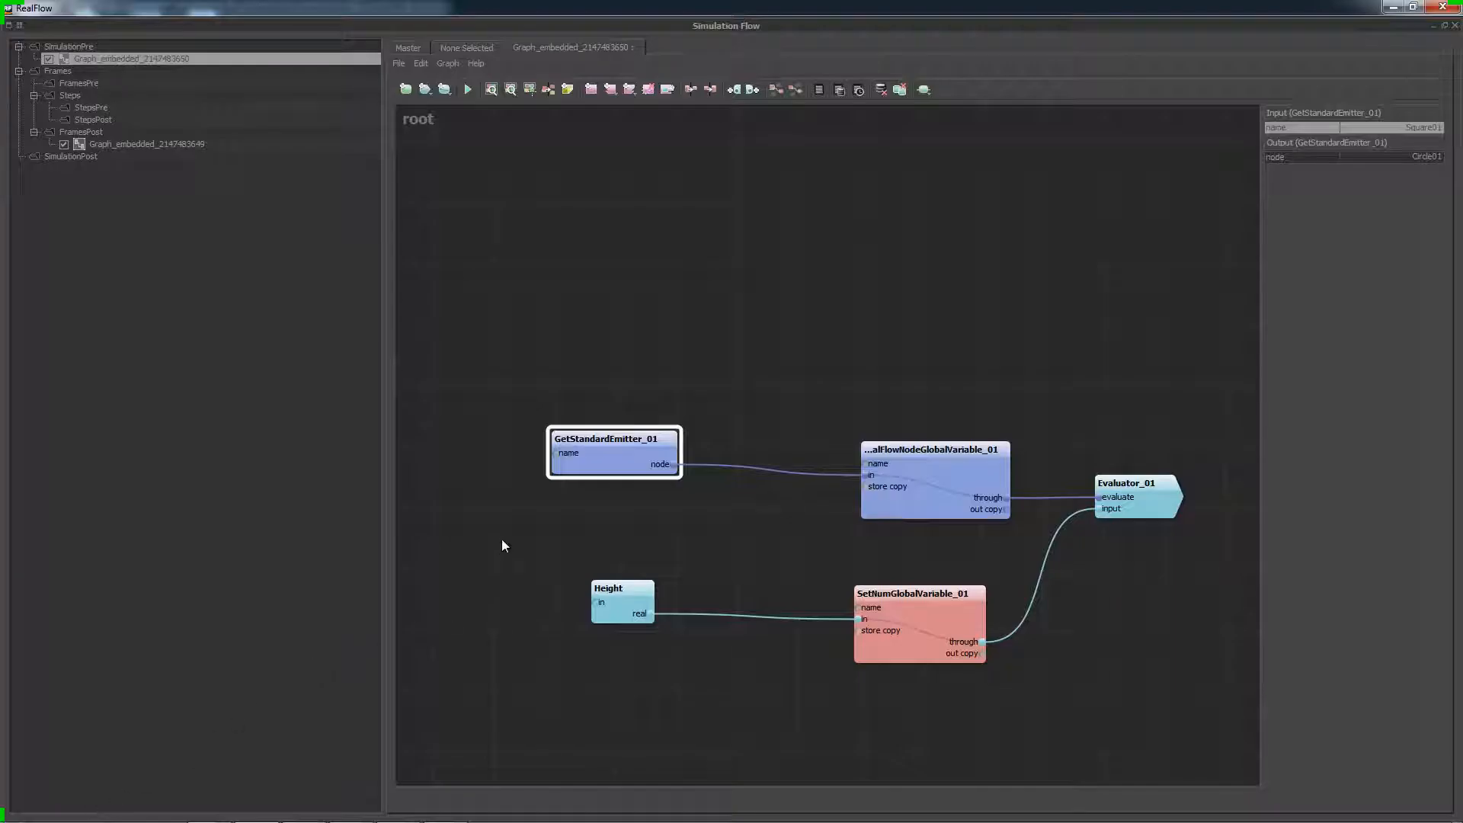
# Step: In the FramesPost graph, group the nodes between GetParticles and DisplayPoint3 into a compound, centre it between them, and return to the main window to simulate
pyautogui.click(166, 144)
pyautogui.moveTo(1055, 489); pyautogui.dragTo(772, 524, button='middle')
pyautogui.scroll(-1, 771, 530)
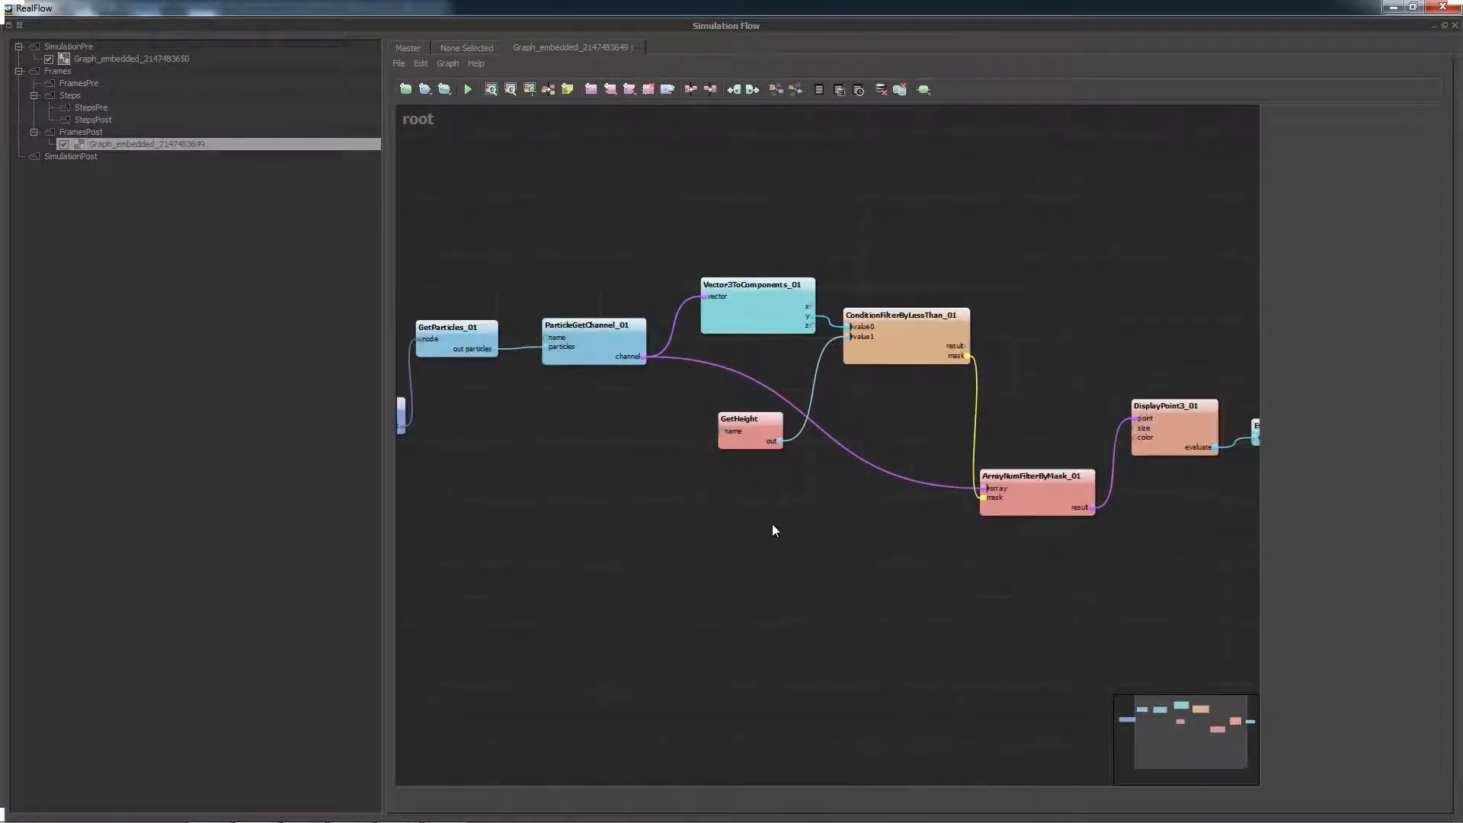
pyautogui.moveTo(1013, 268); pyautogui.dragTo(606, 557)
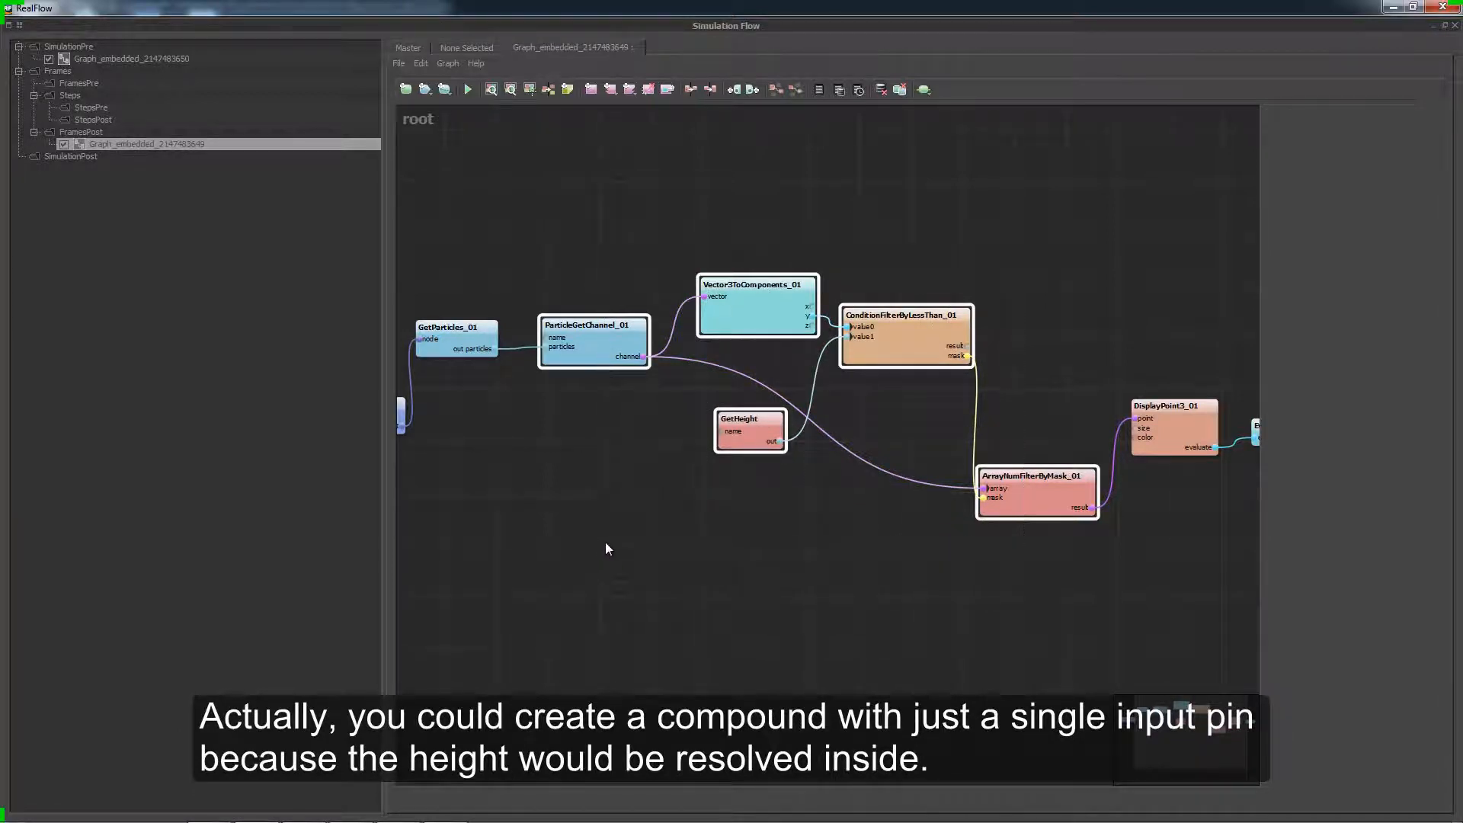
pyautogui.click(595, 92)
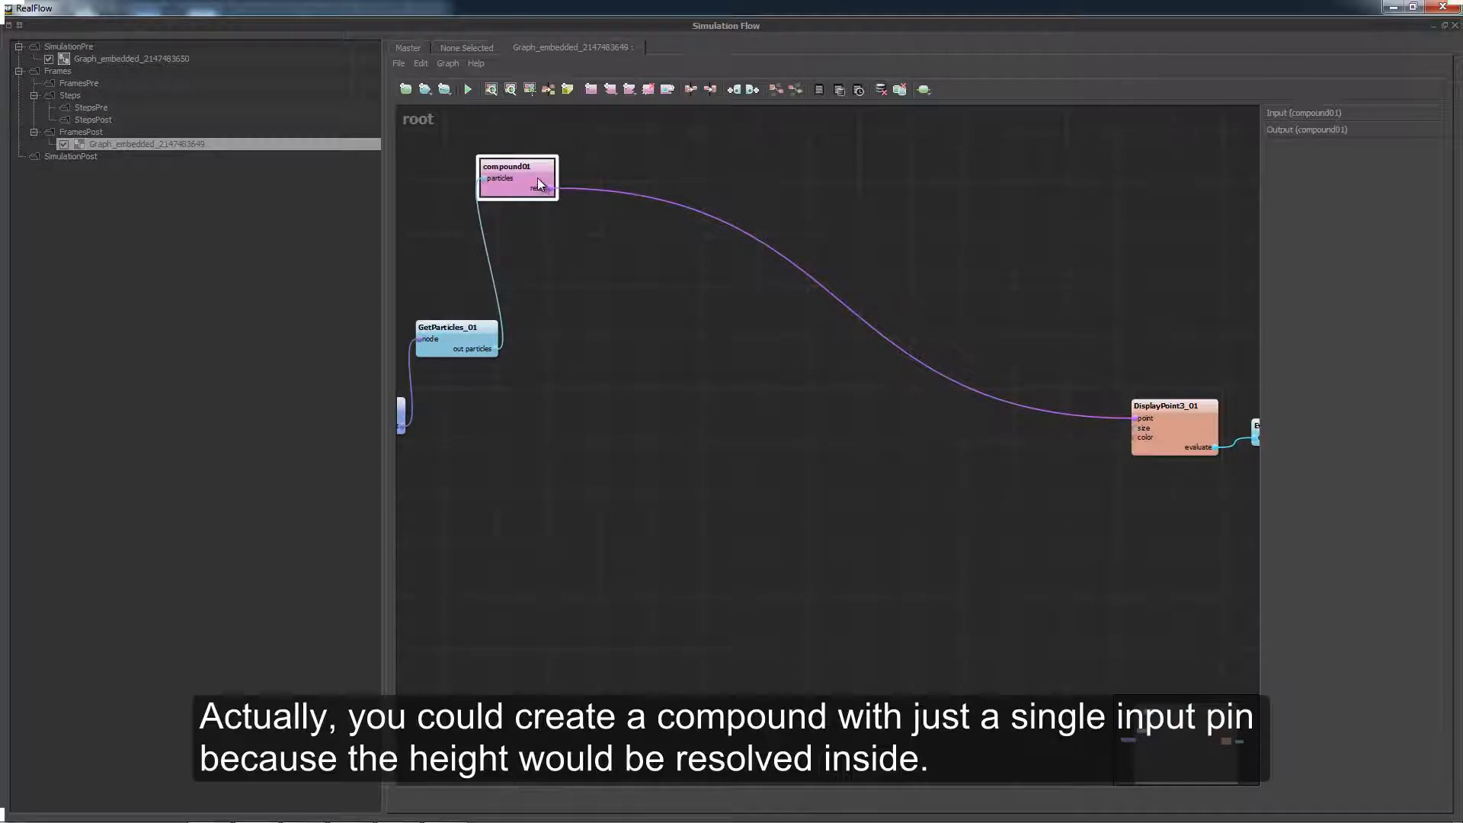
pyautogui.moveTo(540, 184); pyautogui.dragTo(822, 396)
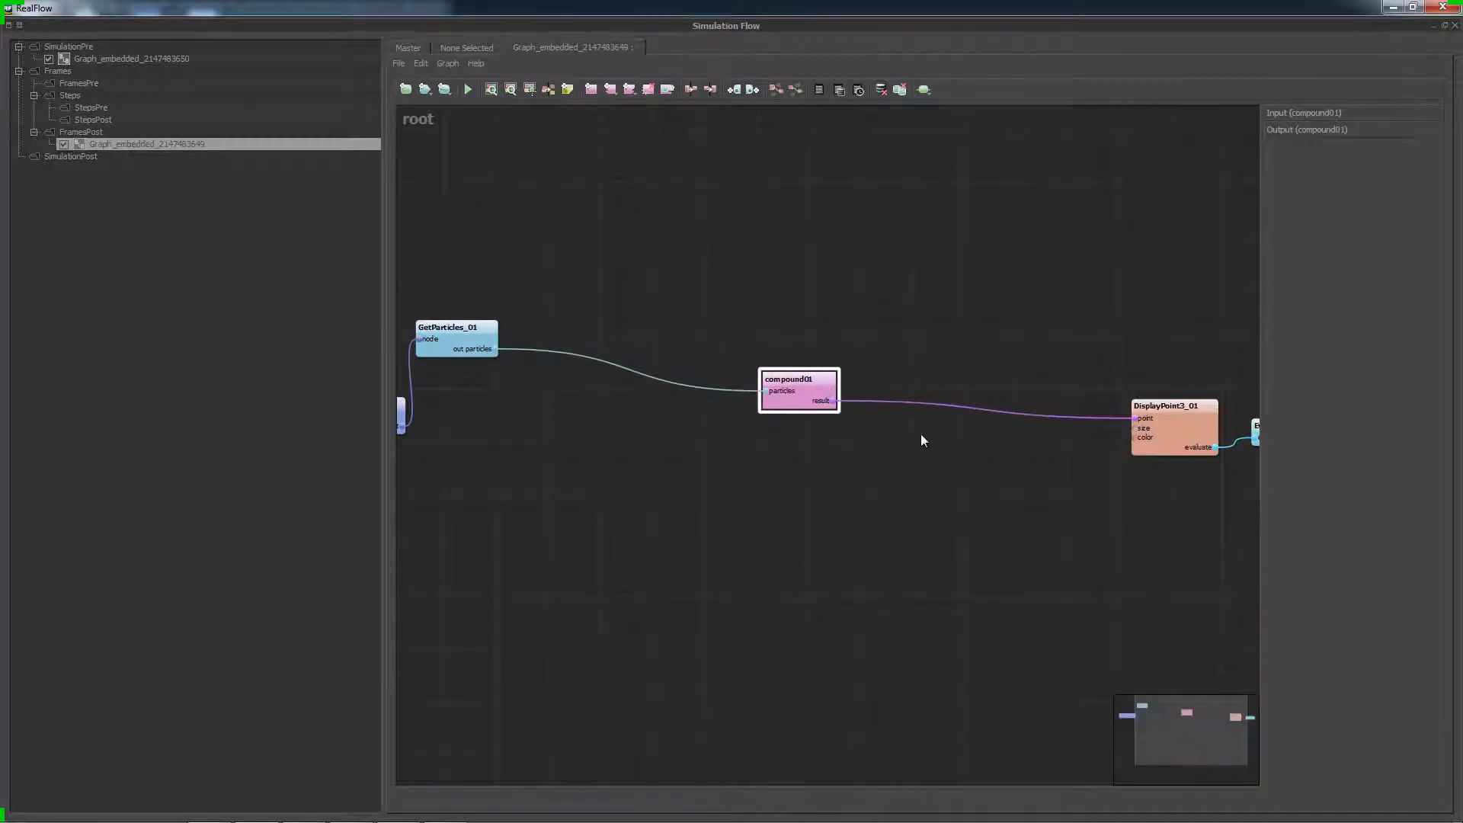
pyautogui.click(1393, 7)
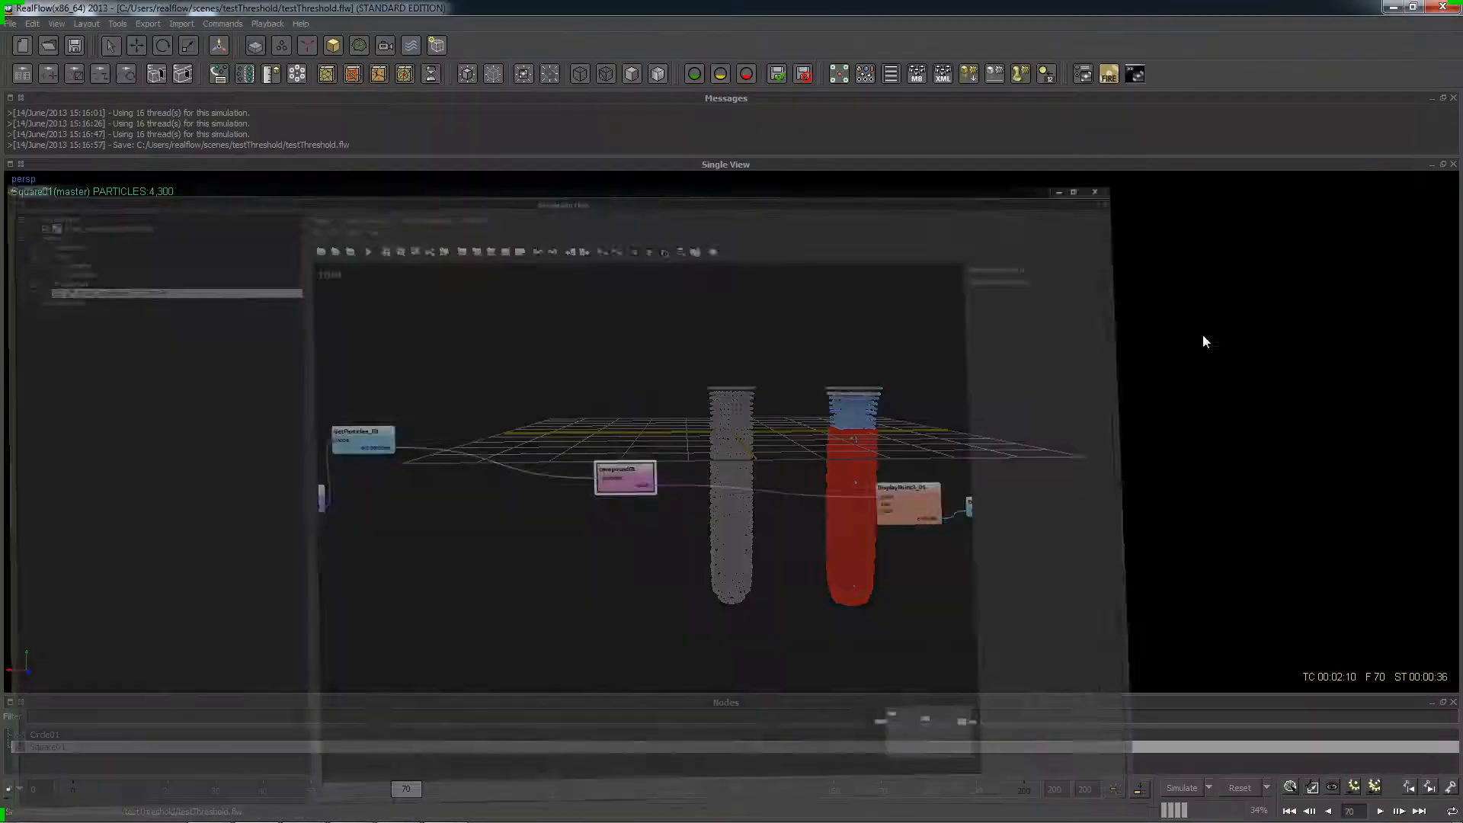
pyautogui.click(1192, 794)
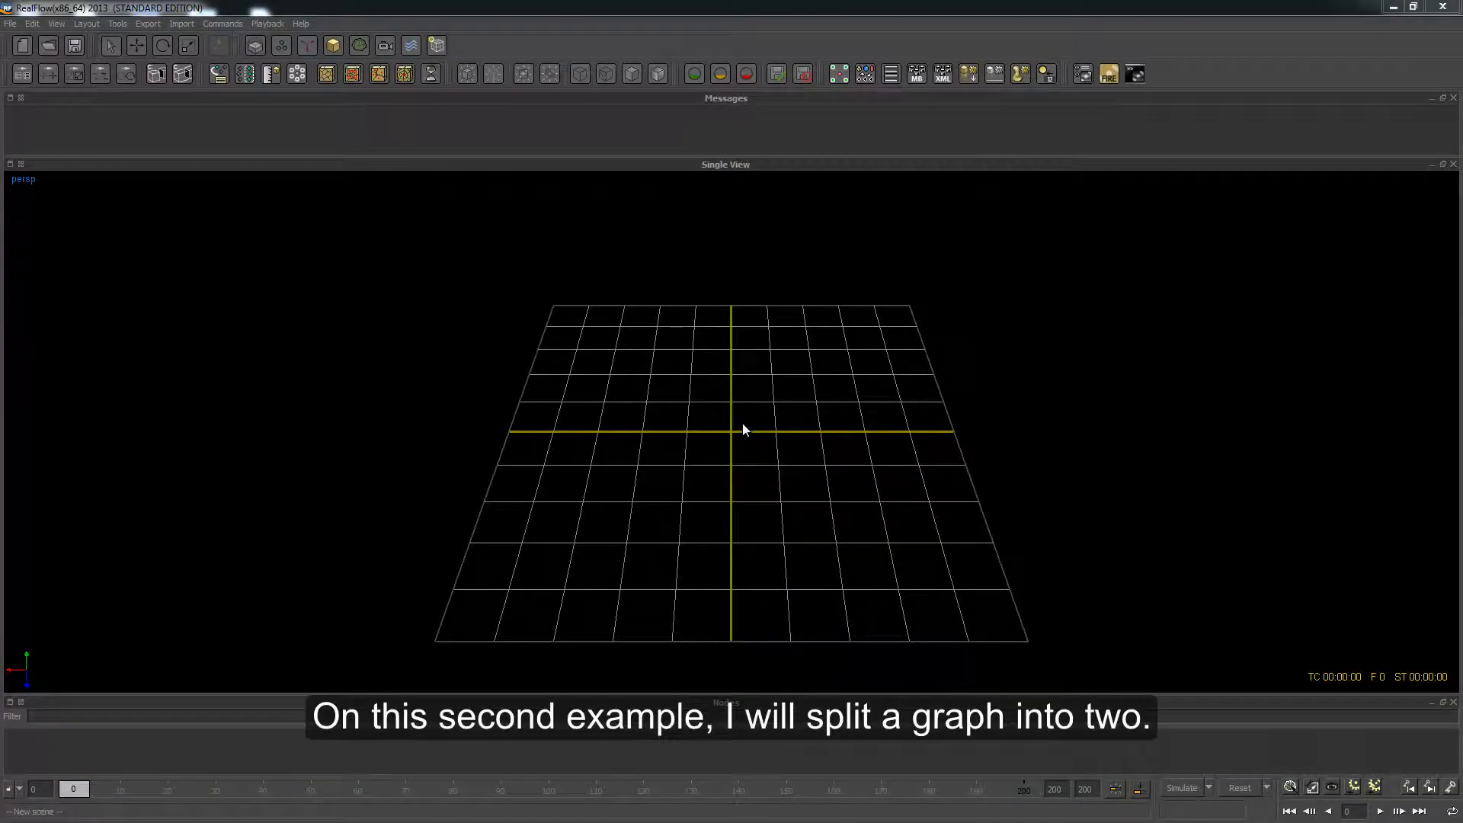
# Step: Load the apply_stat_spectrum demo scene from the graphs category and dismiss its scene description
pyautogui.click(299, 25)
pyautogui.moveTo(363, 38)
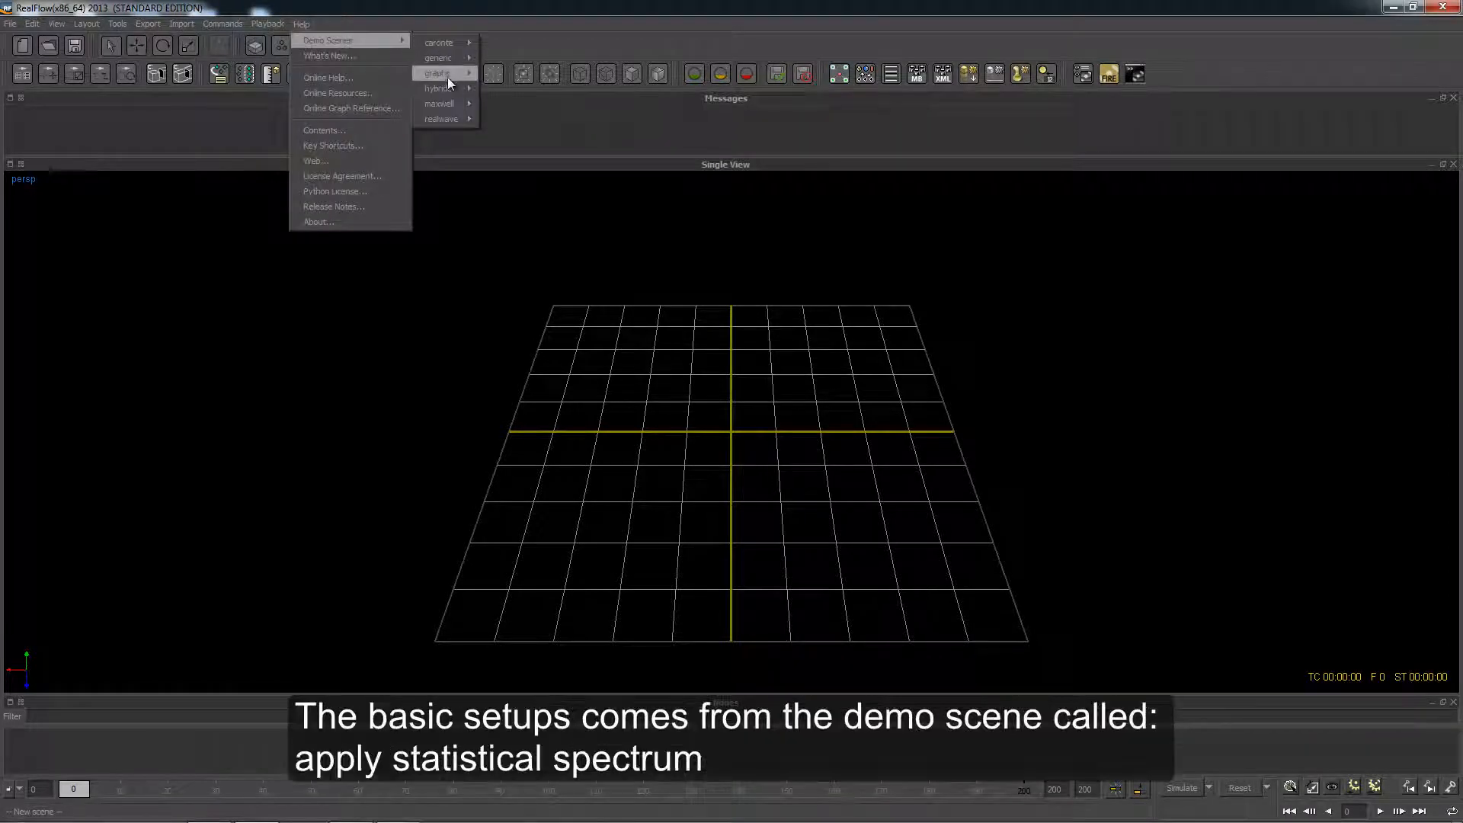
pyautogui.moveTo(447, 79)
pyautogui.click(503, 76)
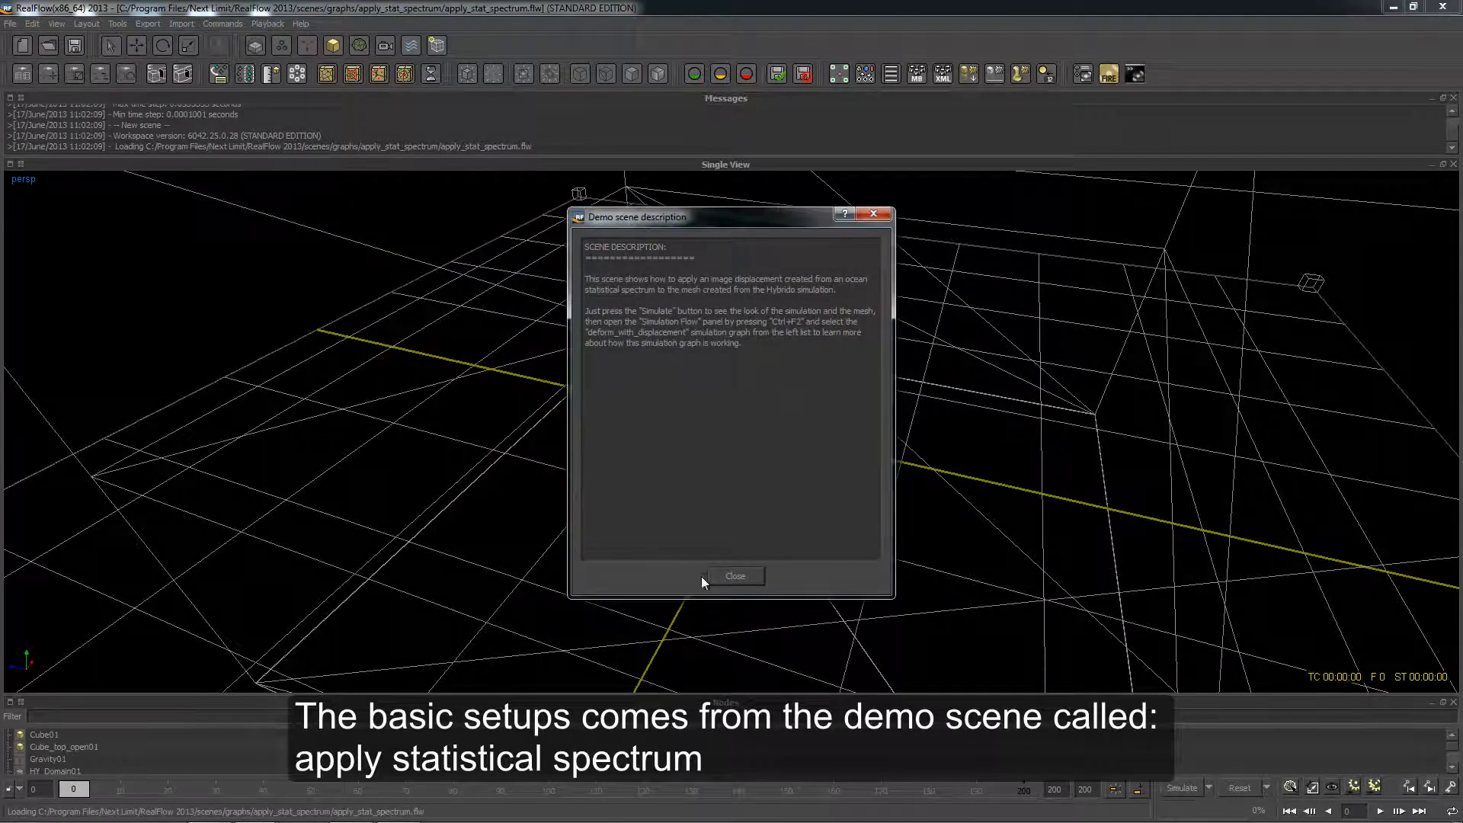
pyautogui.click(721, 579)
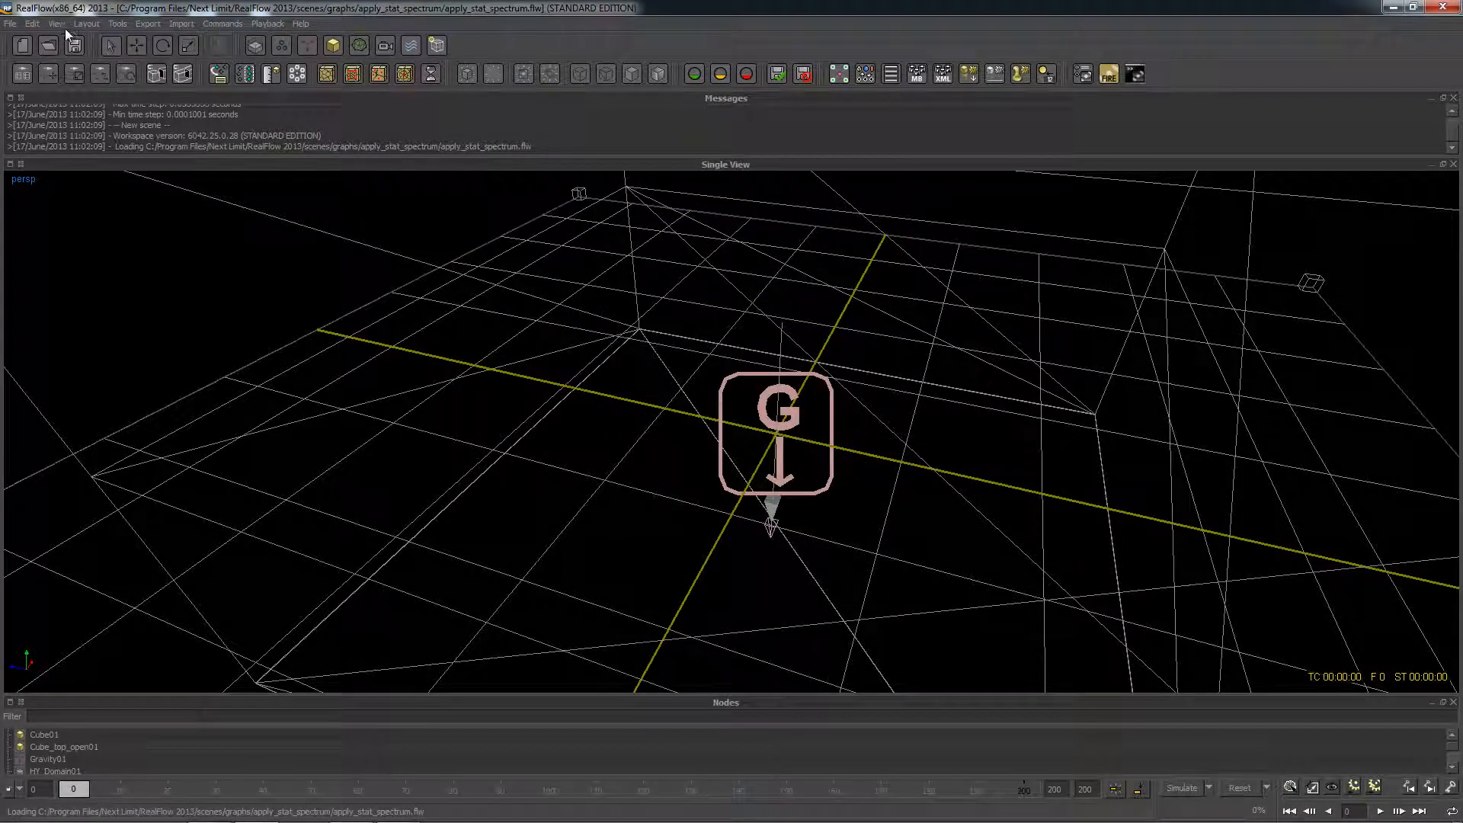
# Step: Open the Simulation Flow window full size and review the mesh and image branches of the deform_with_displacement graph
pyautogui.click(84, 23)
pyautogui.click(171, 279)
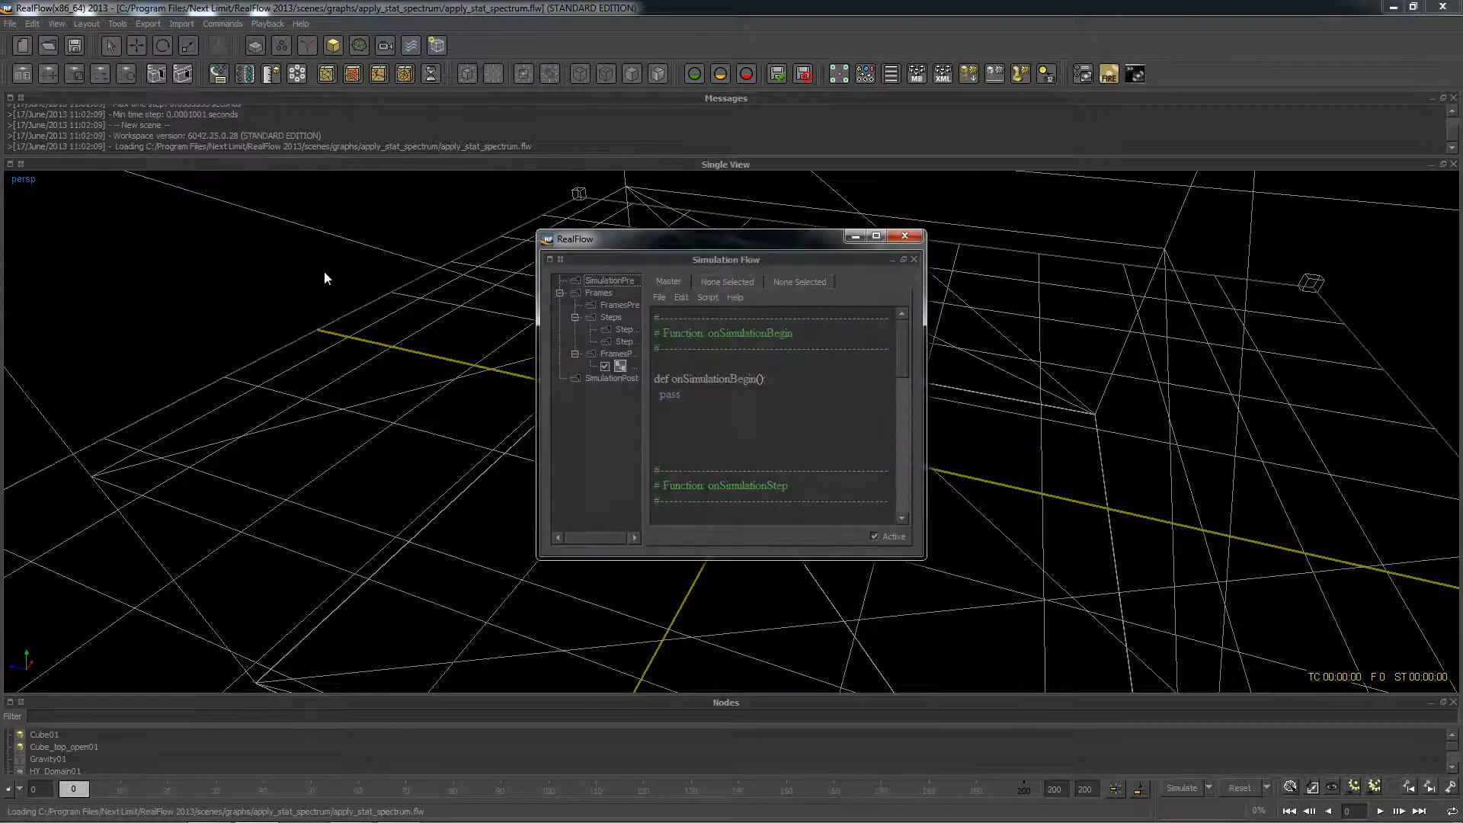
pyautogui.click(876, 236)
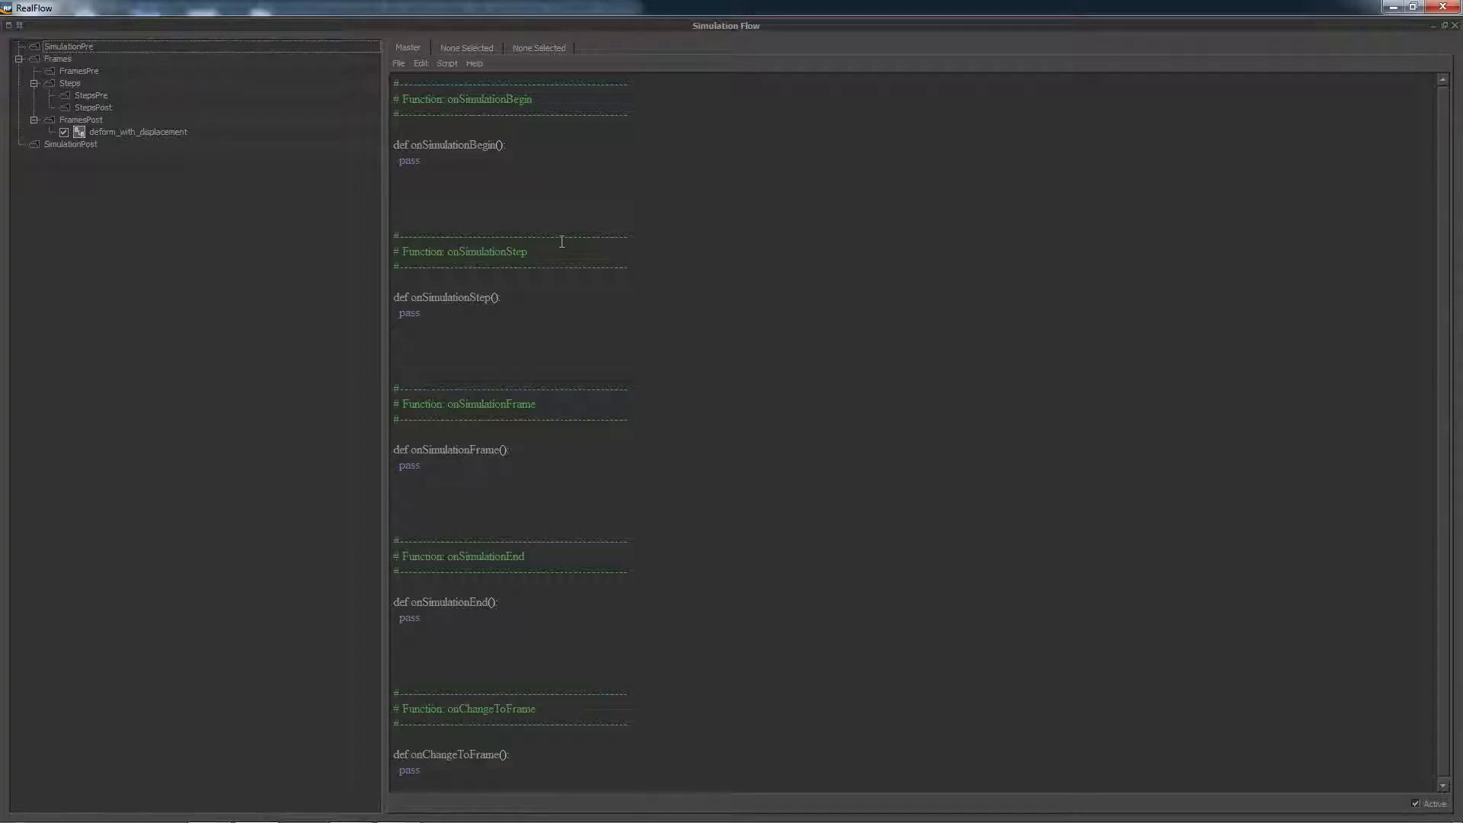
pyautogui.click(120, 132)
pyautogui.moveTo(648, 497); pyautogui.dragTo(960, 506, button='middle')
pyautogui.moveTo(446, 158); pyautogui.dragTo(907, 328)
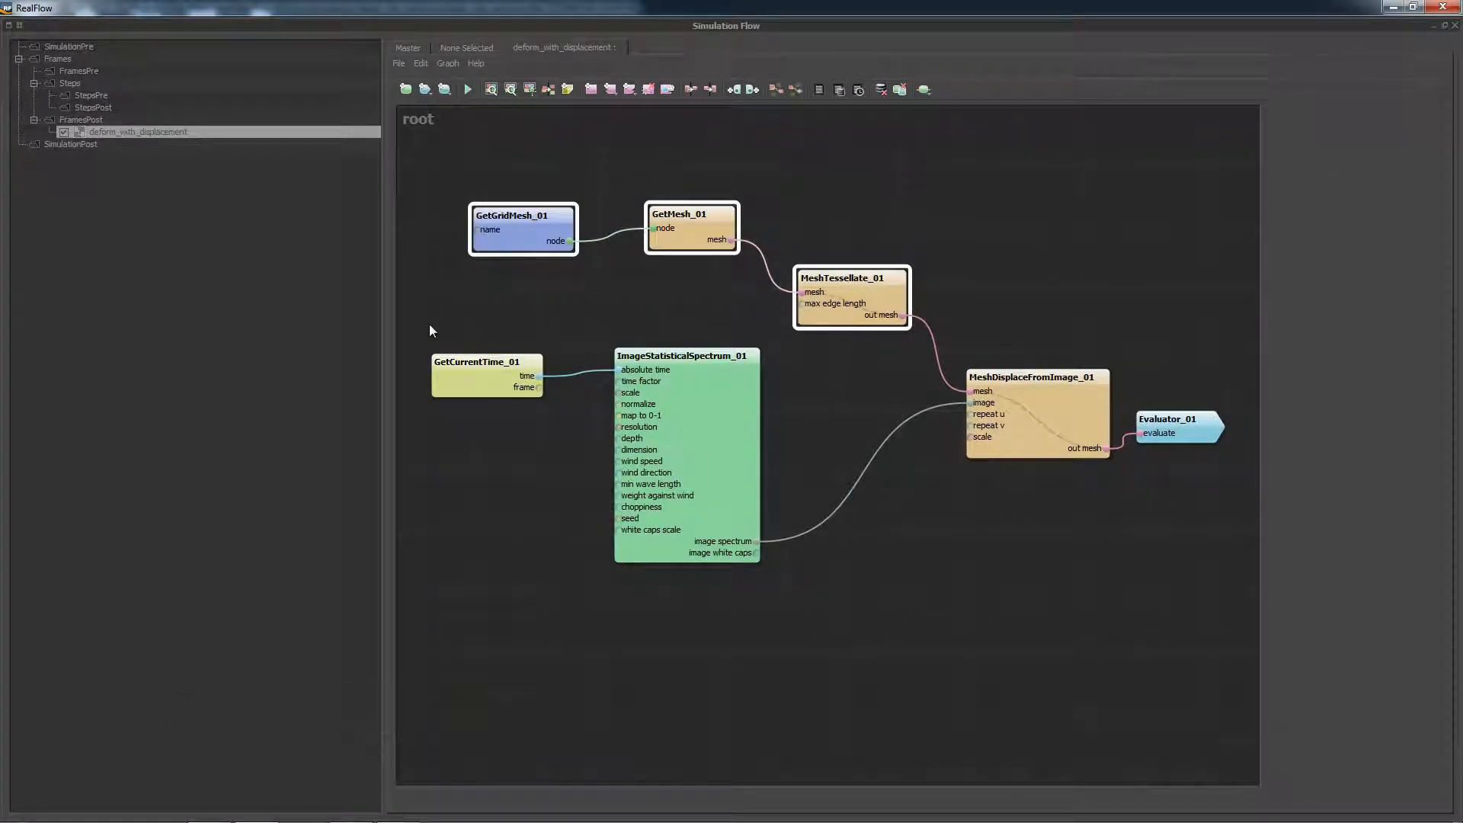
pyautogui.moveTo(419, 332); pyautogui.dragTo(1206, 648)
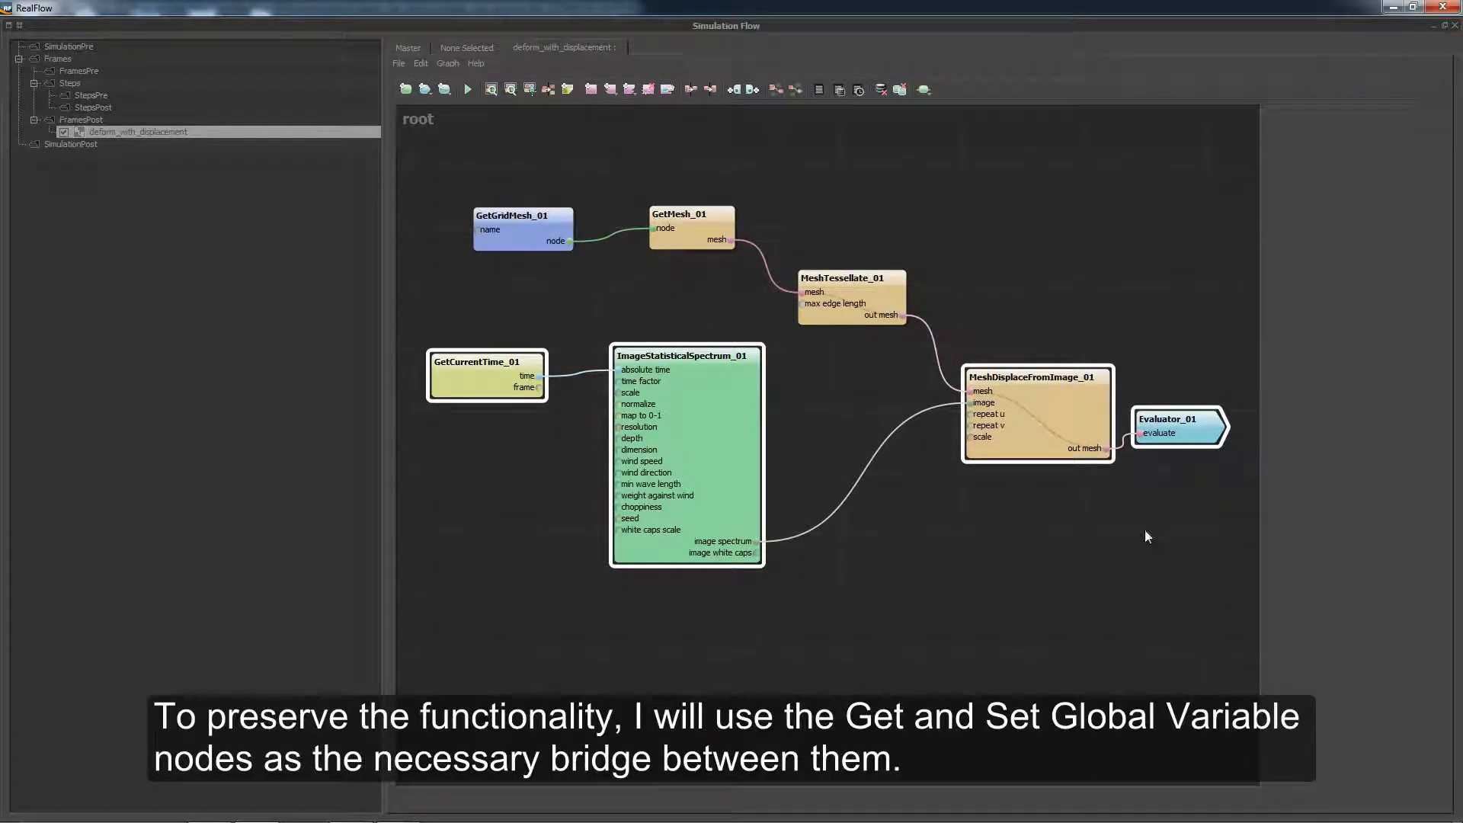
pyautogui.click(987, 324)
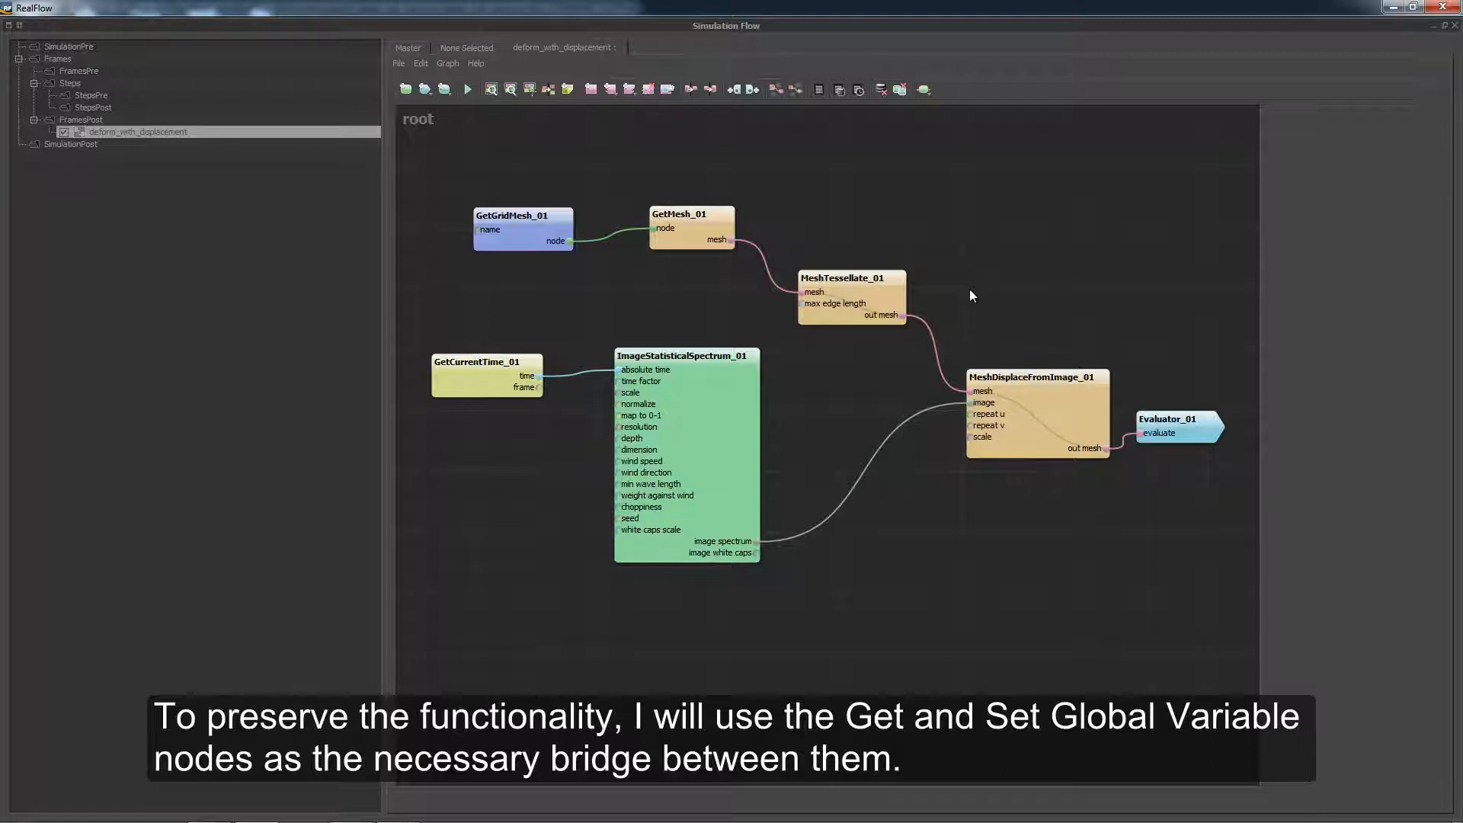
# Step: Add a SetMeshGlobalVariable node to the deform_with_displacement graph and place it just above MeshDisplaceFromImage
pyautogui.rightClick(971, 291)
pyautogui.write('set m')
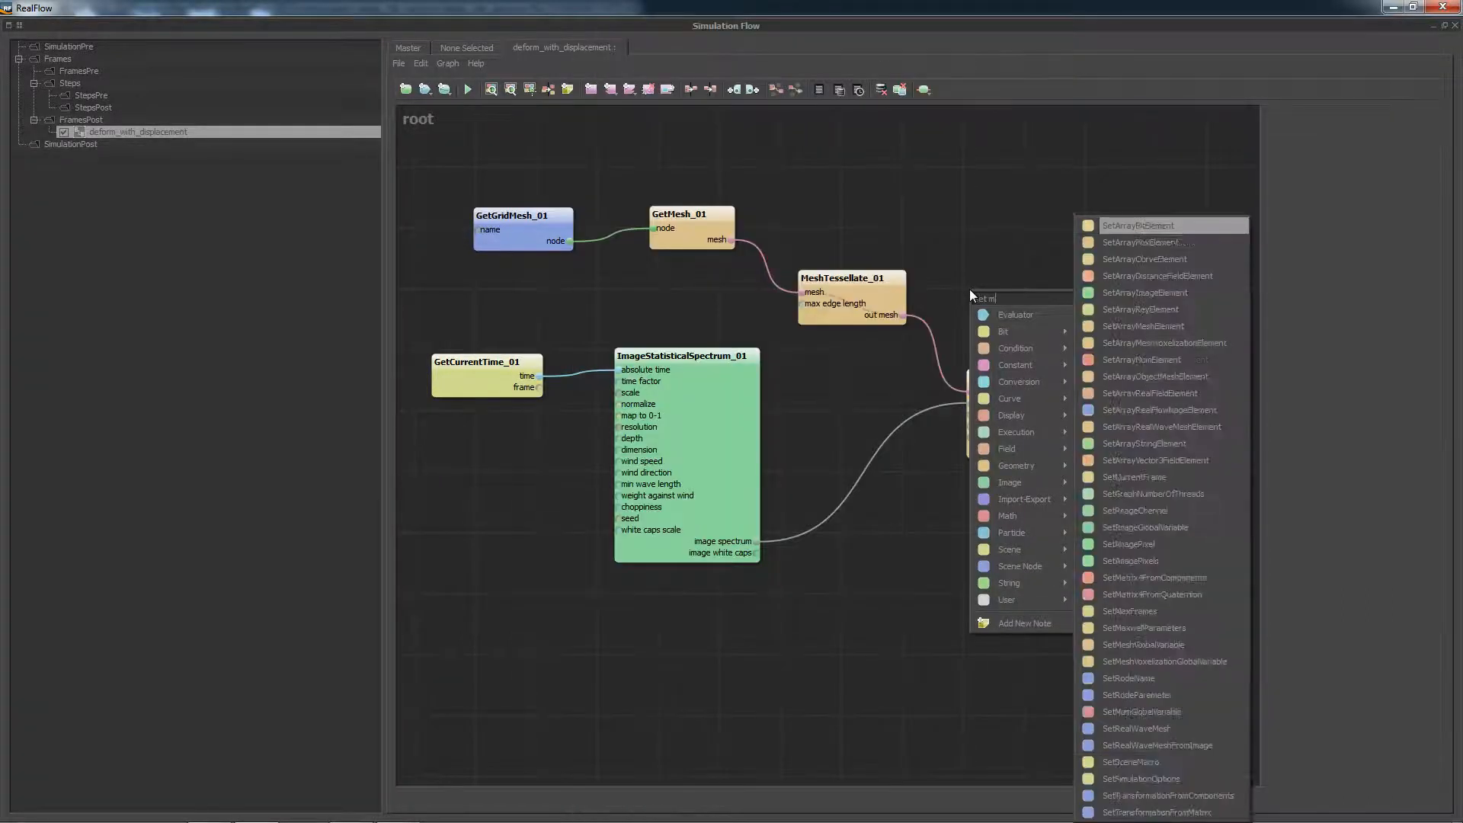
pyautogui.write('esh global')
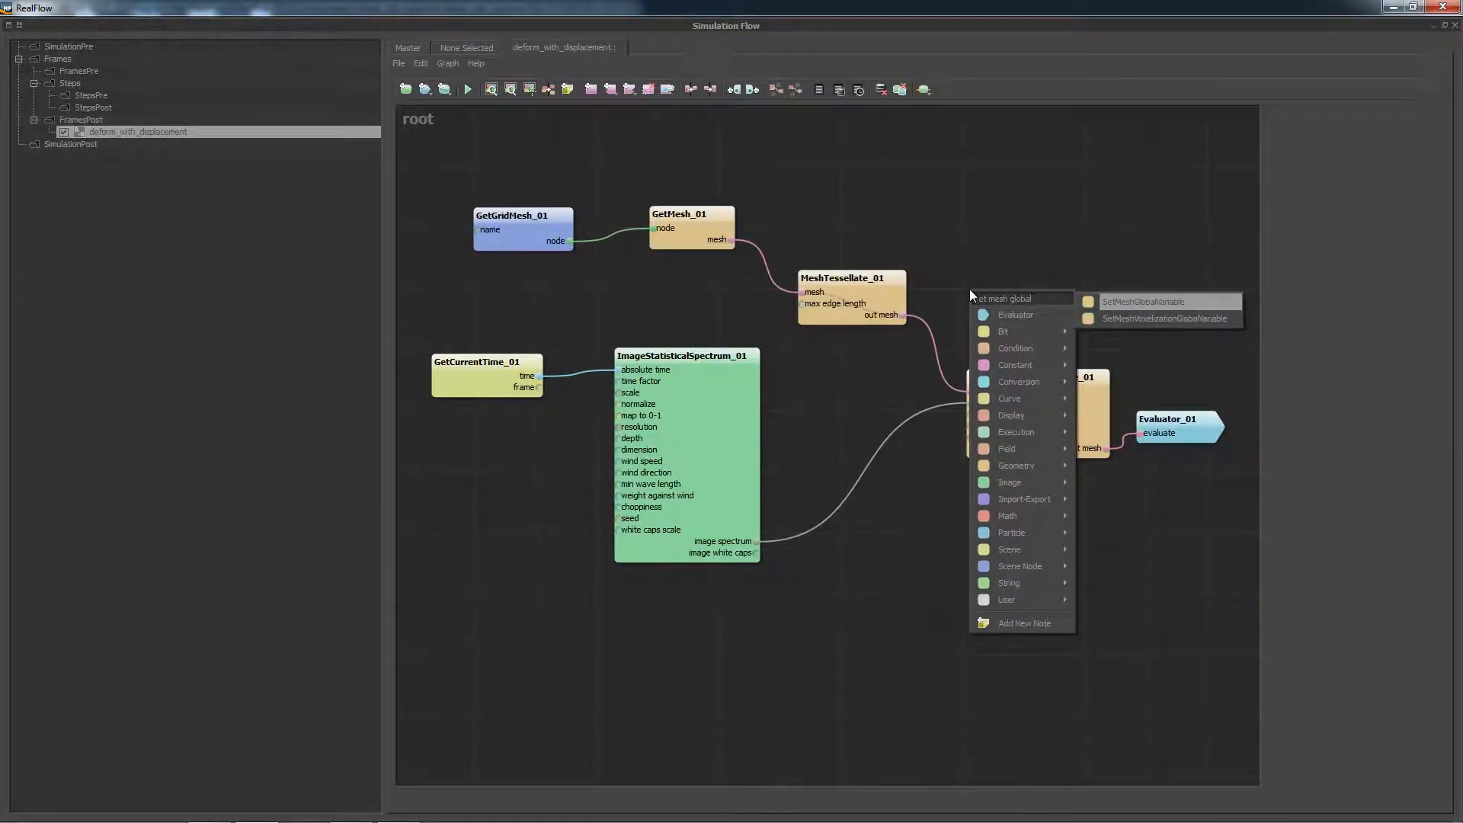
pyautogui.press('Return')
pyautogui.moveTo(972, 292); pyautogui.dragTo(968, 250)
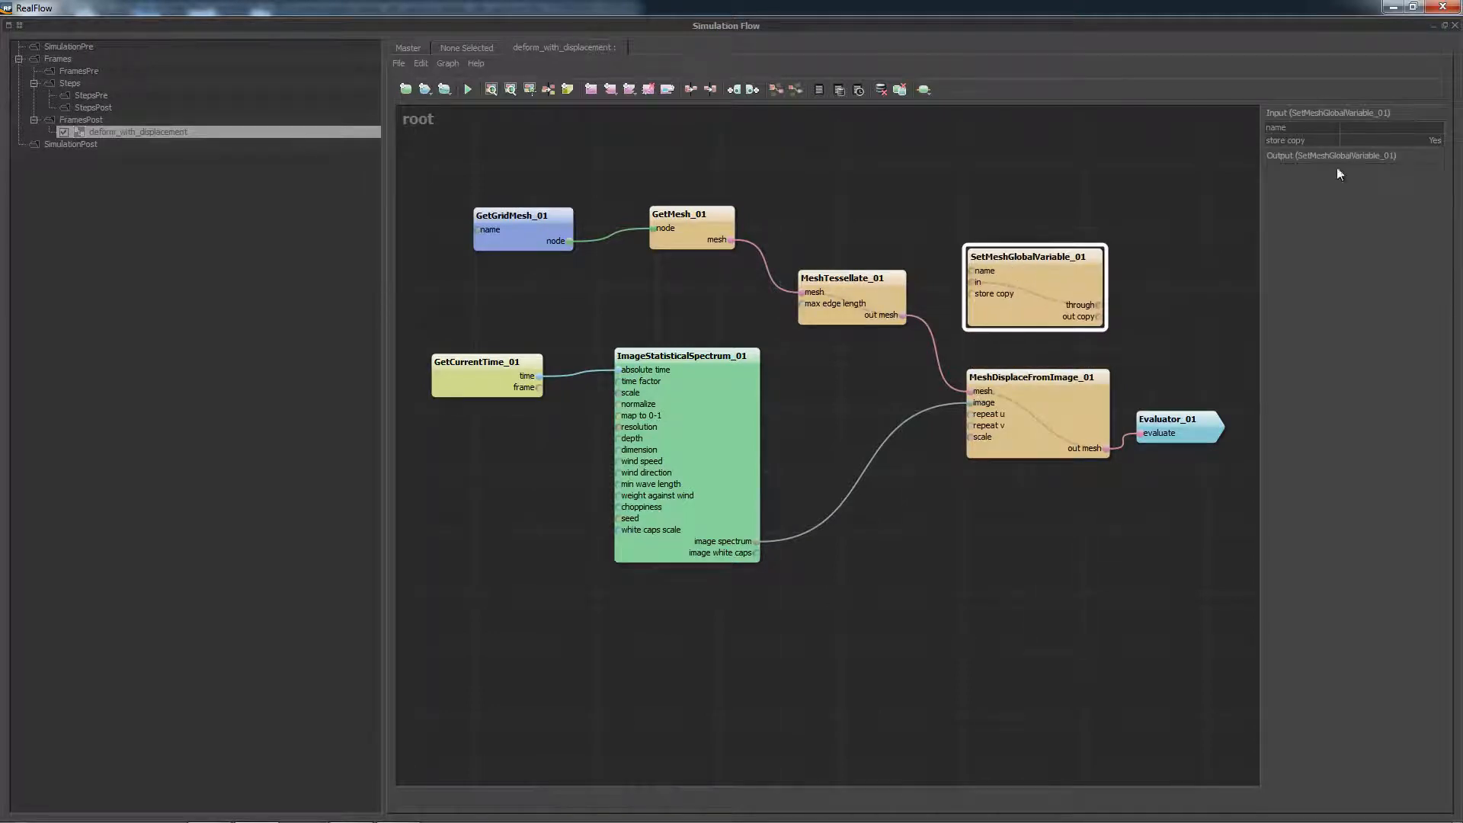
# Step: Set the SetMeshGlobalVariable node's name to mesh and its store copy option to No
pyautogui.click(1382, 127)
pyautogui.write('me')
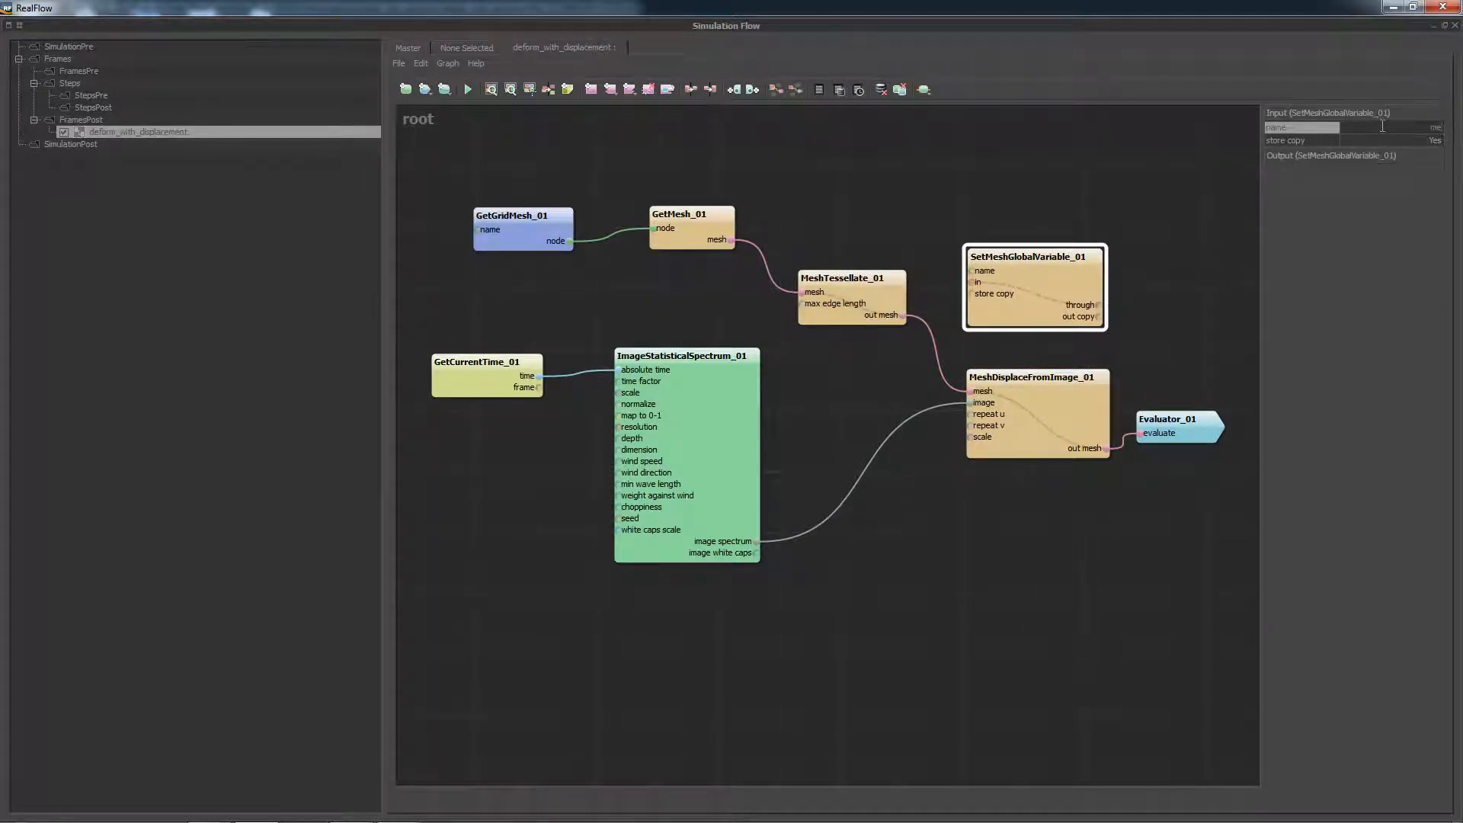
pyautogui.write('sh')
pyautogui.press('Return')
pyautogui.click(1378, 139)
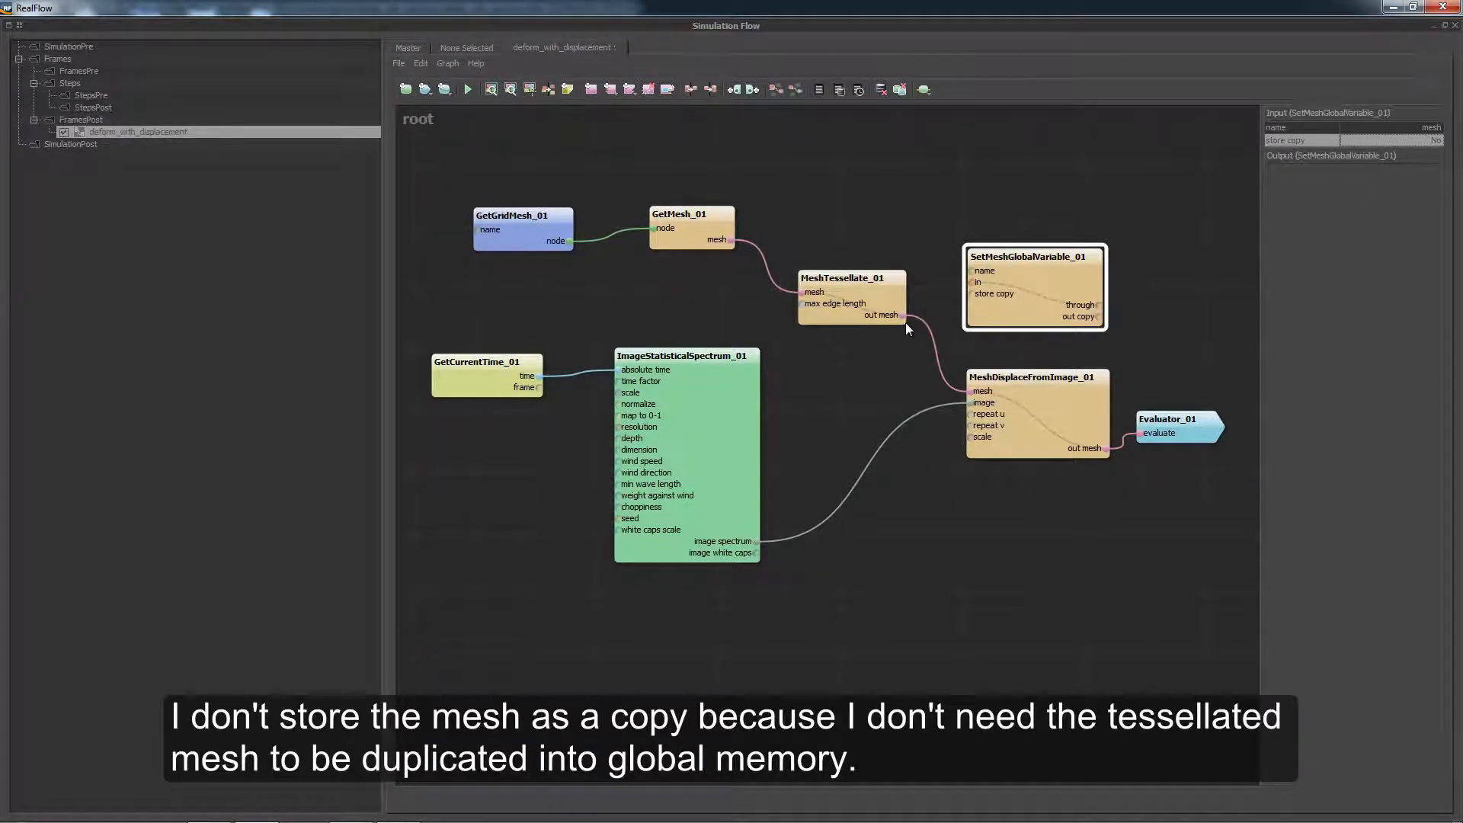
# Step: Connect MeshTessellate's out mesh to SetMeshGlobalVariable's in, wire its through output to the Evaluator, and move the Evaluator beside it
pyautogui.moveTo(906, 321); pyautogui.dragTo(1006, 297)
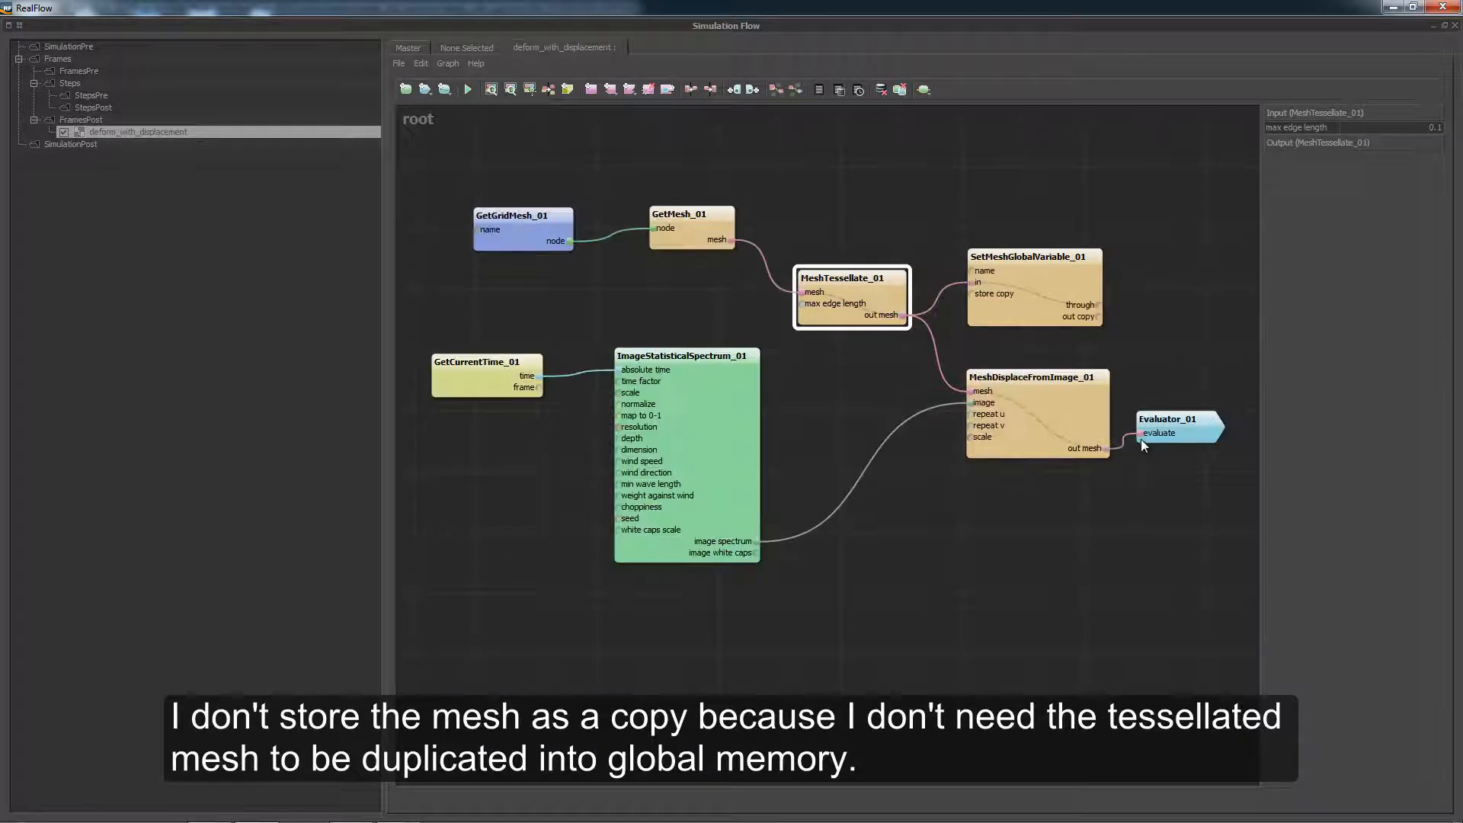
pyautogui.moveTo(1140, 434); pyautogui.dragTo(1100, 307)
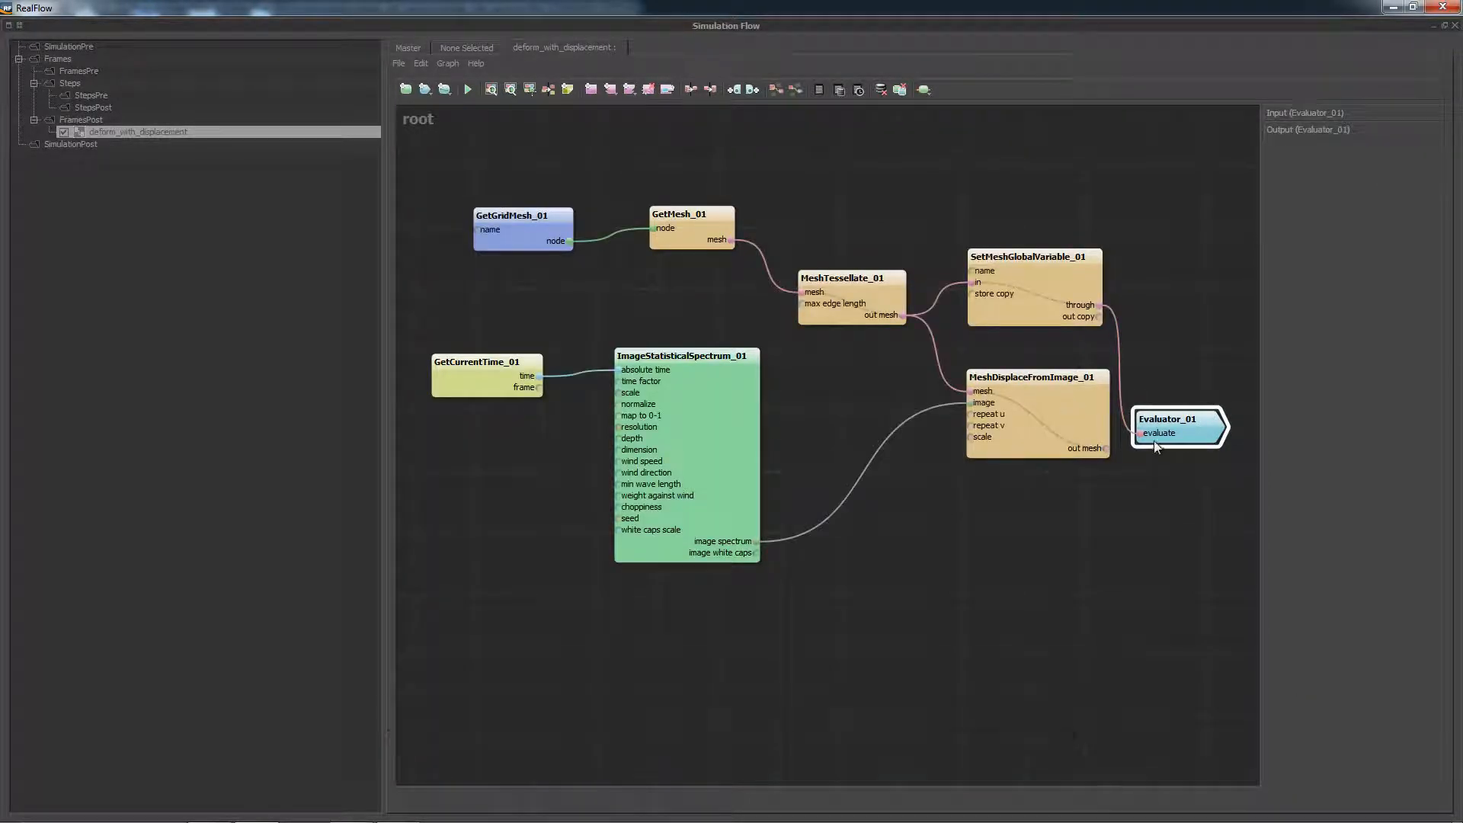
pyautogui.moveTo(1155, 430); pyautogui.dragTo(1183, 315)
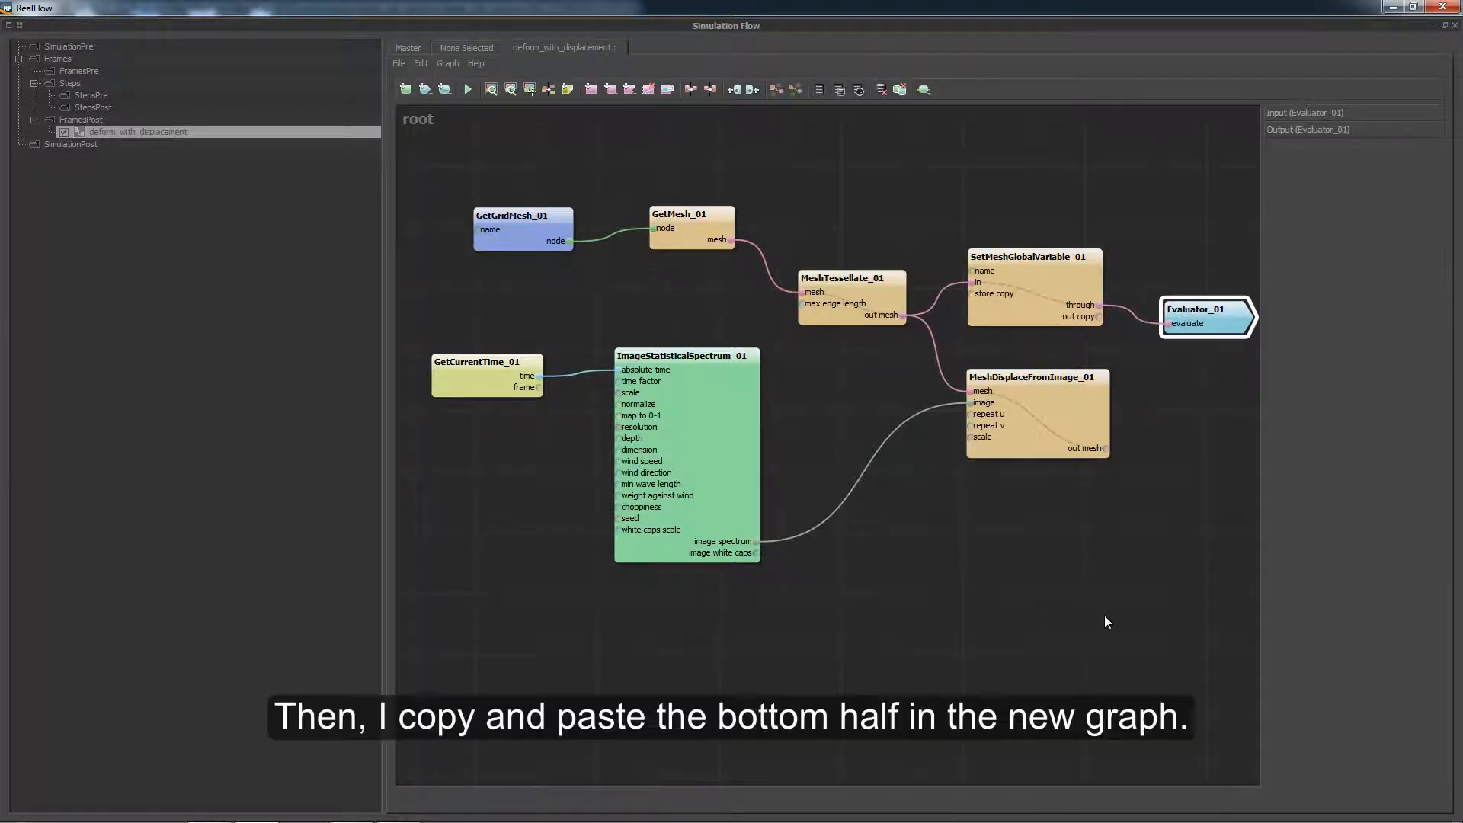
# Step: Copy the GetCurrentTime, ImageStatisticalSpectrum and MeshDisplaceFromImage nodes, and remove them from the deform_with_displacement graph
pyautogui.moveTo(1104, 617); pyautogui.dragTo(503, 376)
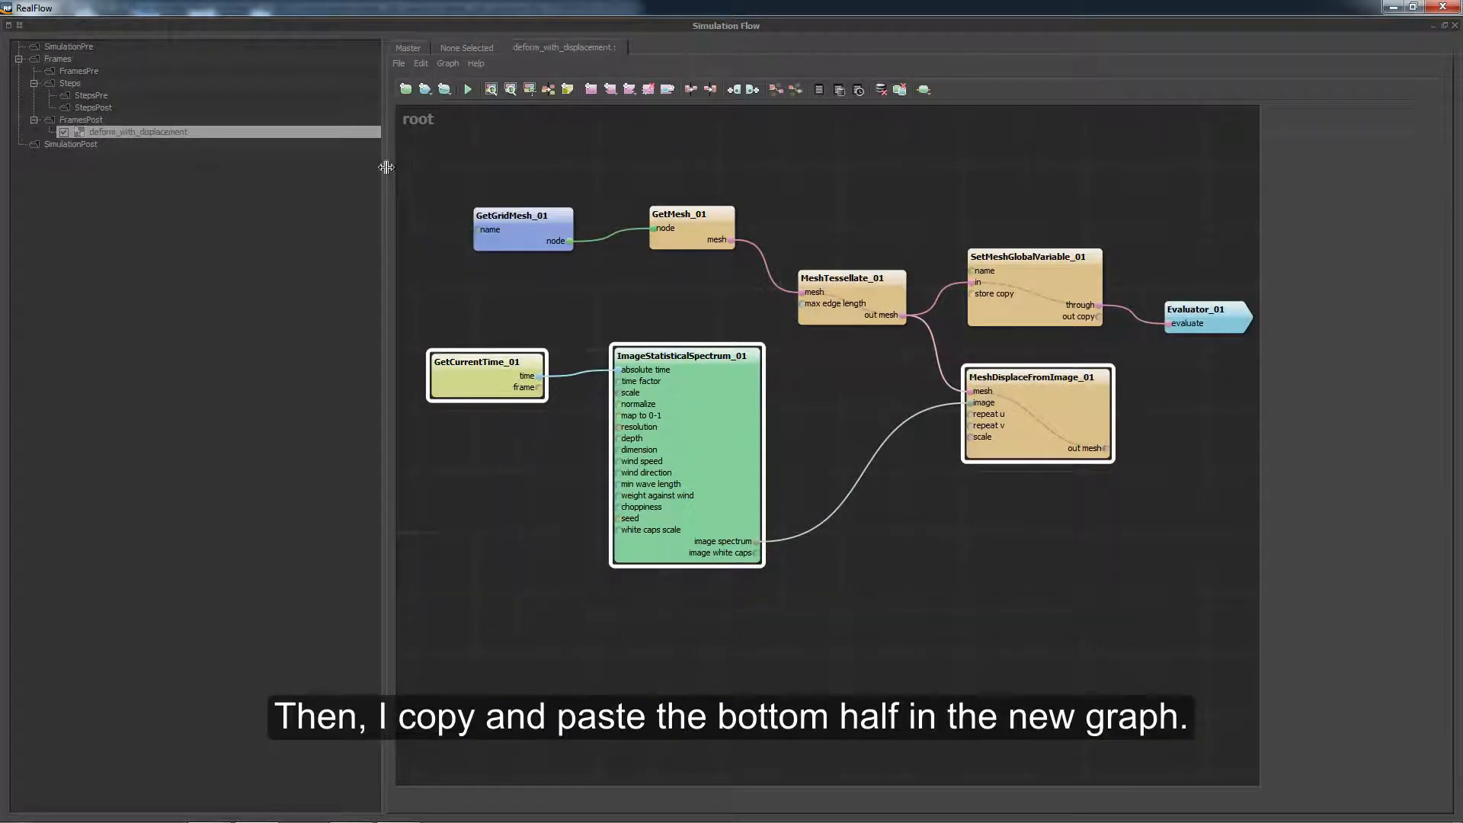
pyautogui.click(425, 65)
pyautogui.click(426, 77)
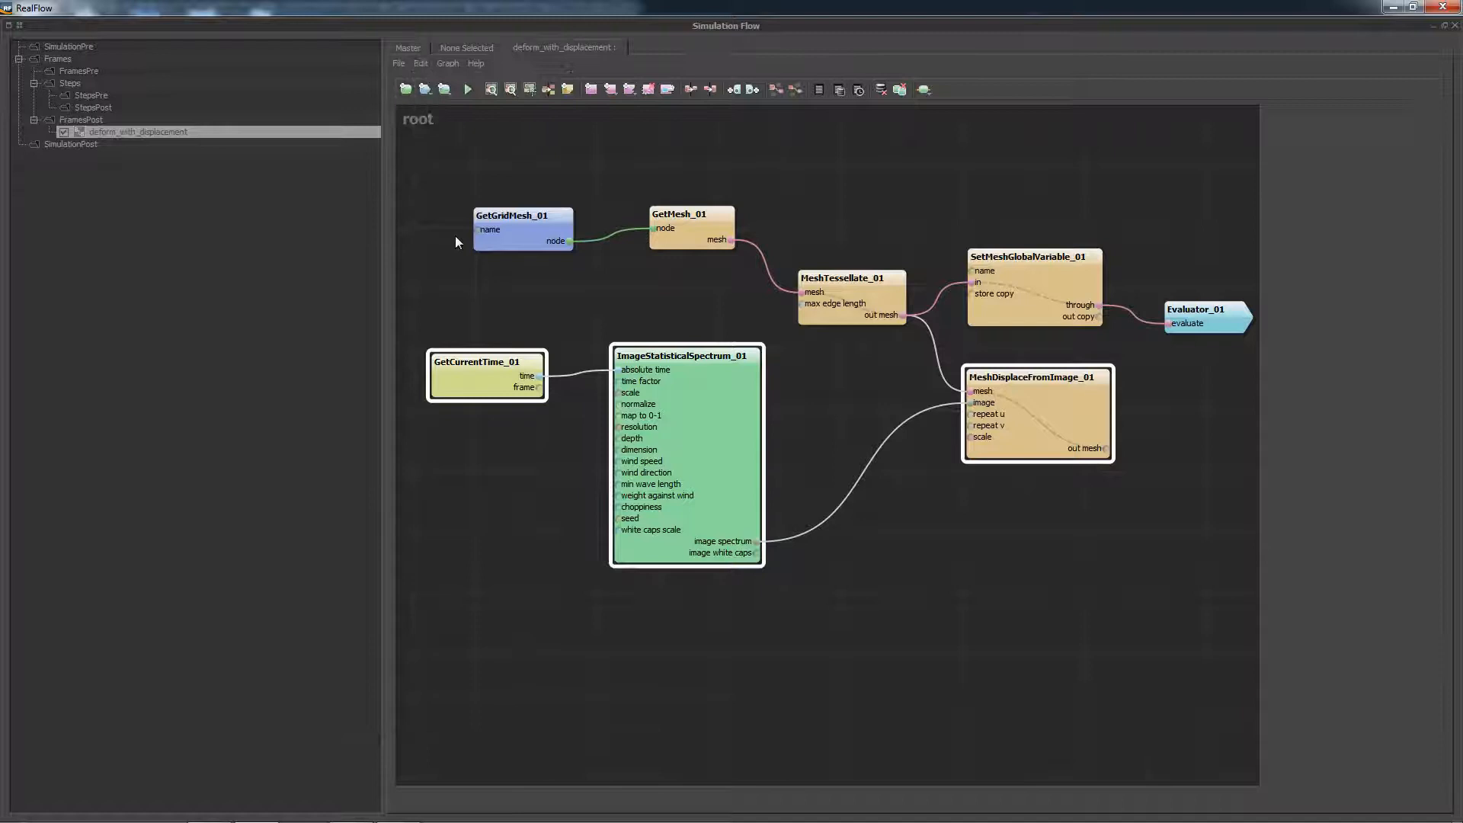
pyautogui.rightClick(461, 365)
pyautogui.click(574, 515)
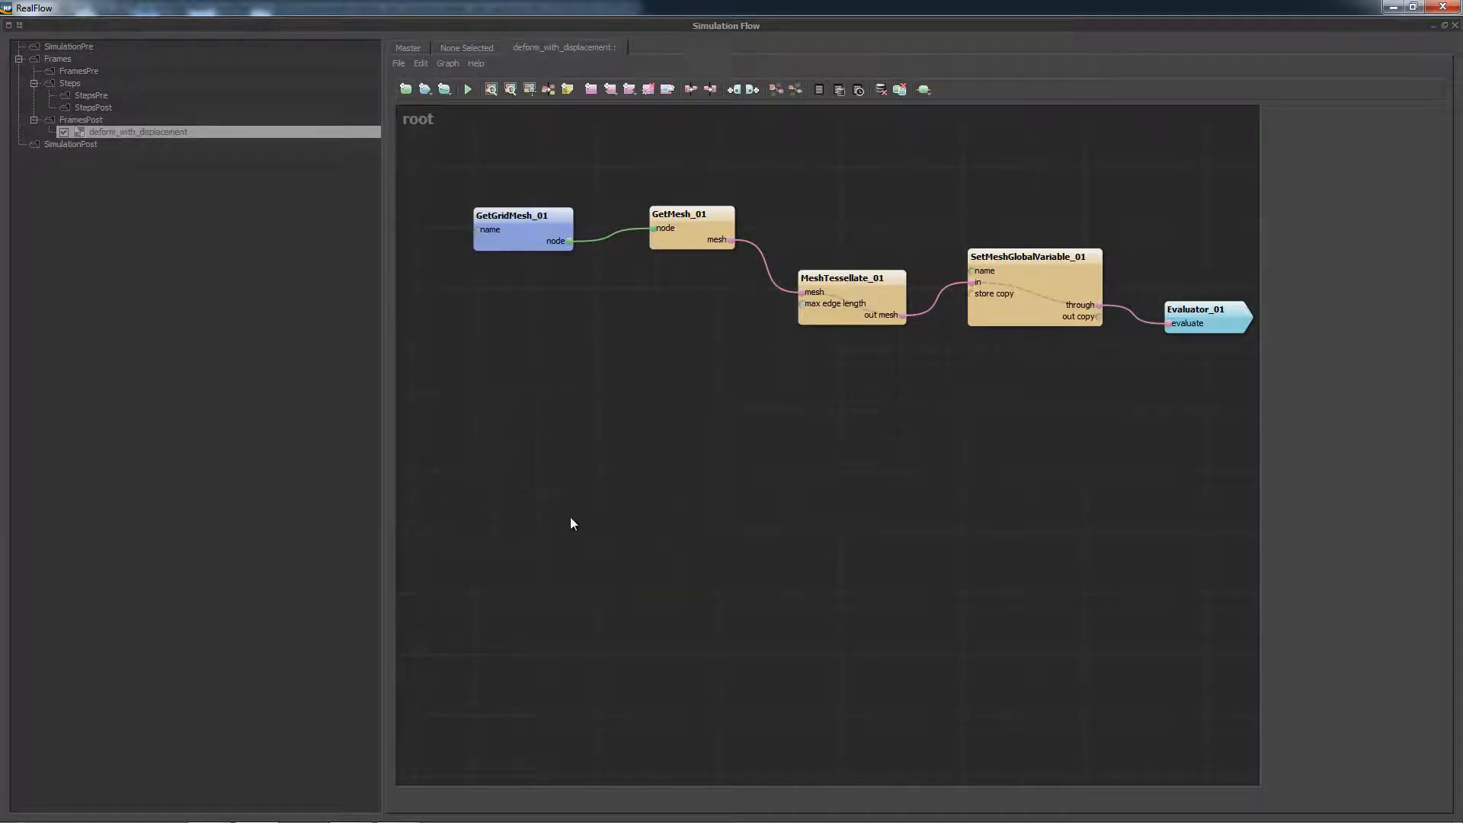
# Step: Add a new graph to FramesPost below deform_with_displacement and paste the copied nodes into it
pyautogui.rightClick(84, 121)
pyautogui.click(99, 130)
pyautogui.moveTo(107, 139); pyautogui.dragTo(125, 131)
pyautogui.click(131, 144)
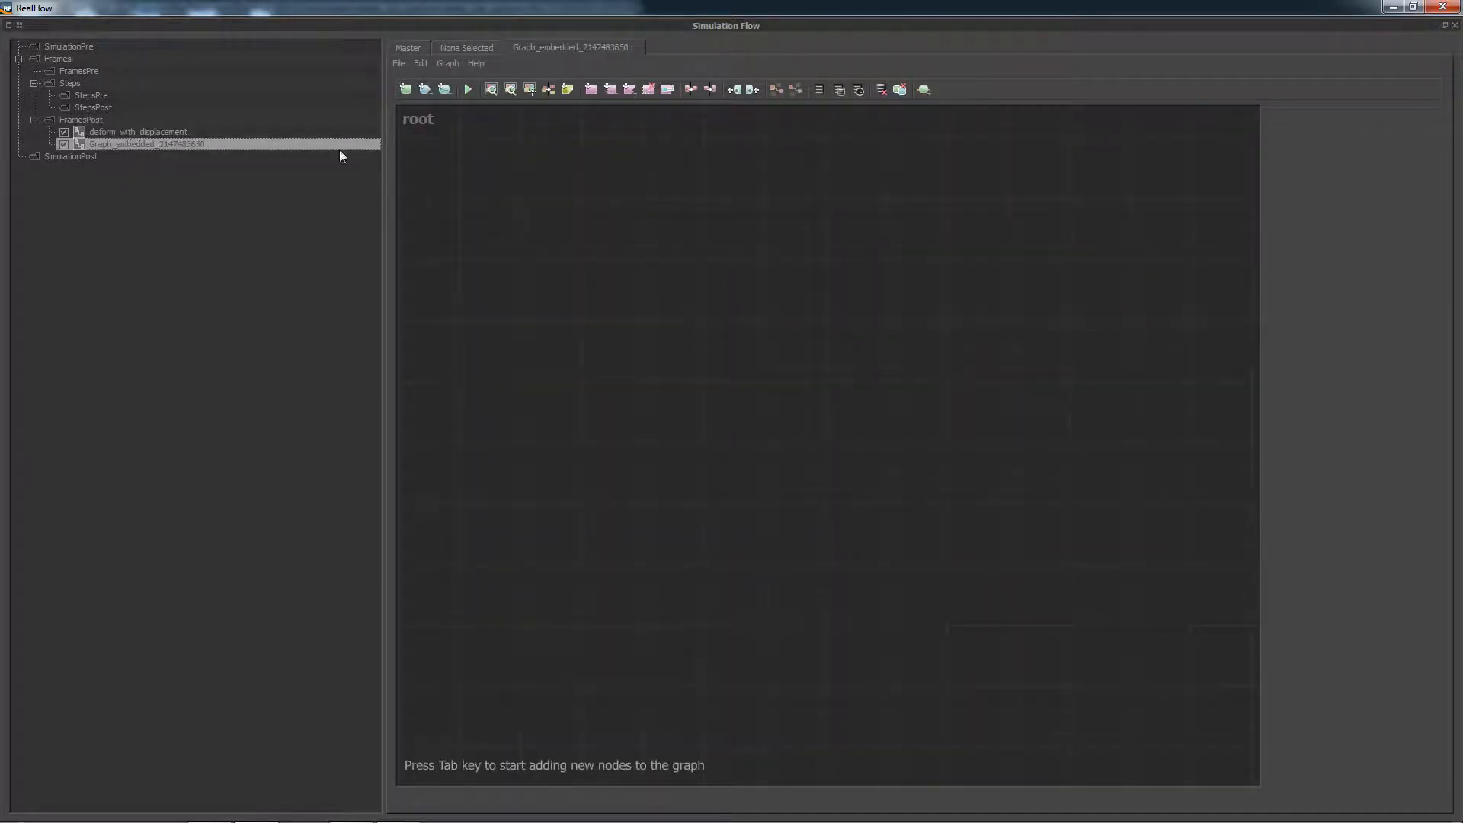
pyautogui.click(410, 62)
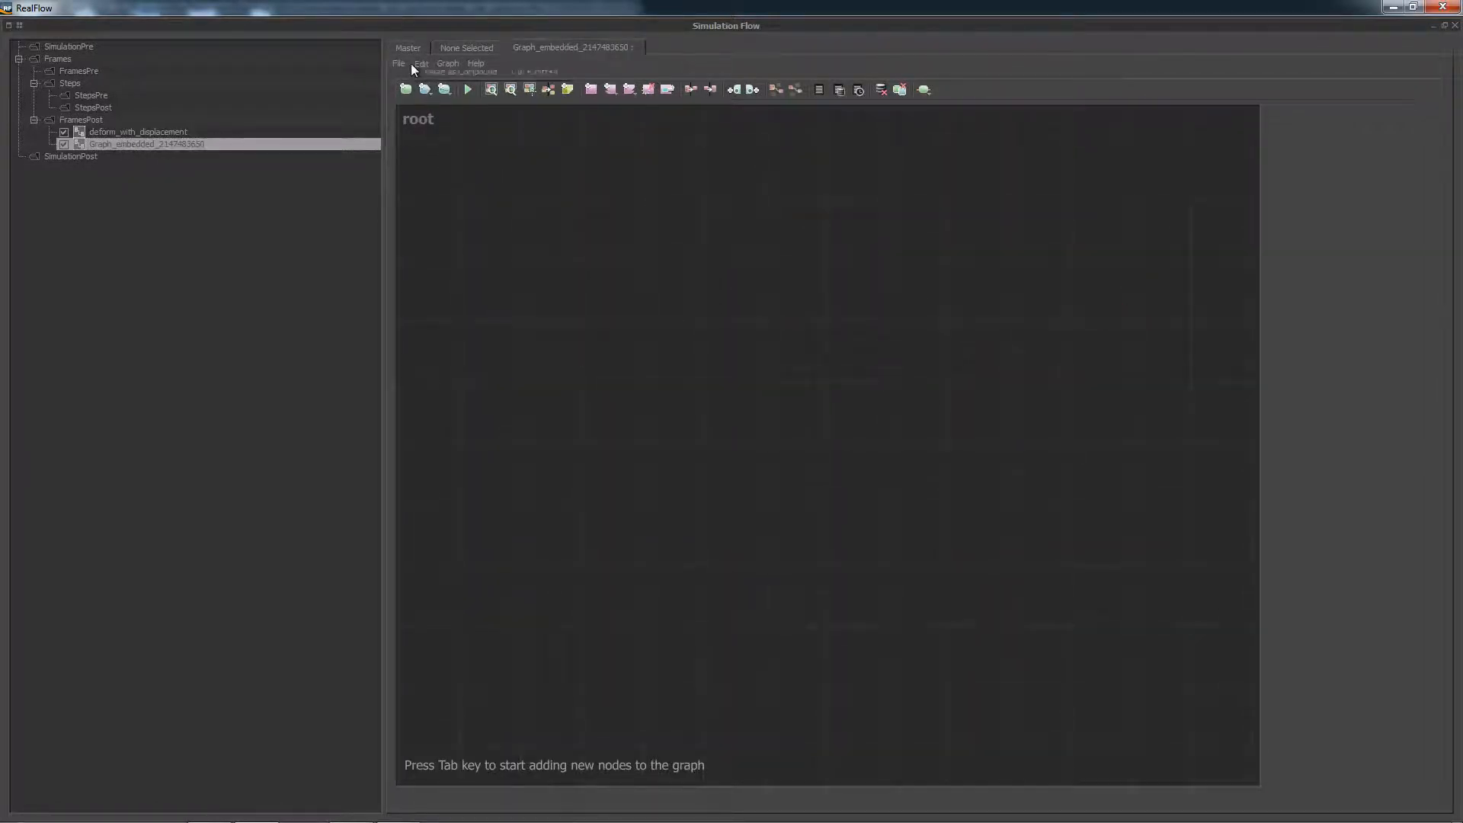
pyautogui.click(423, 90)
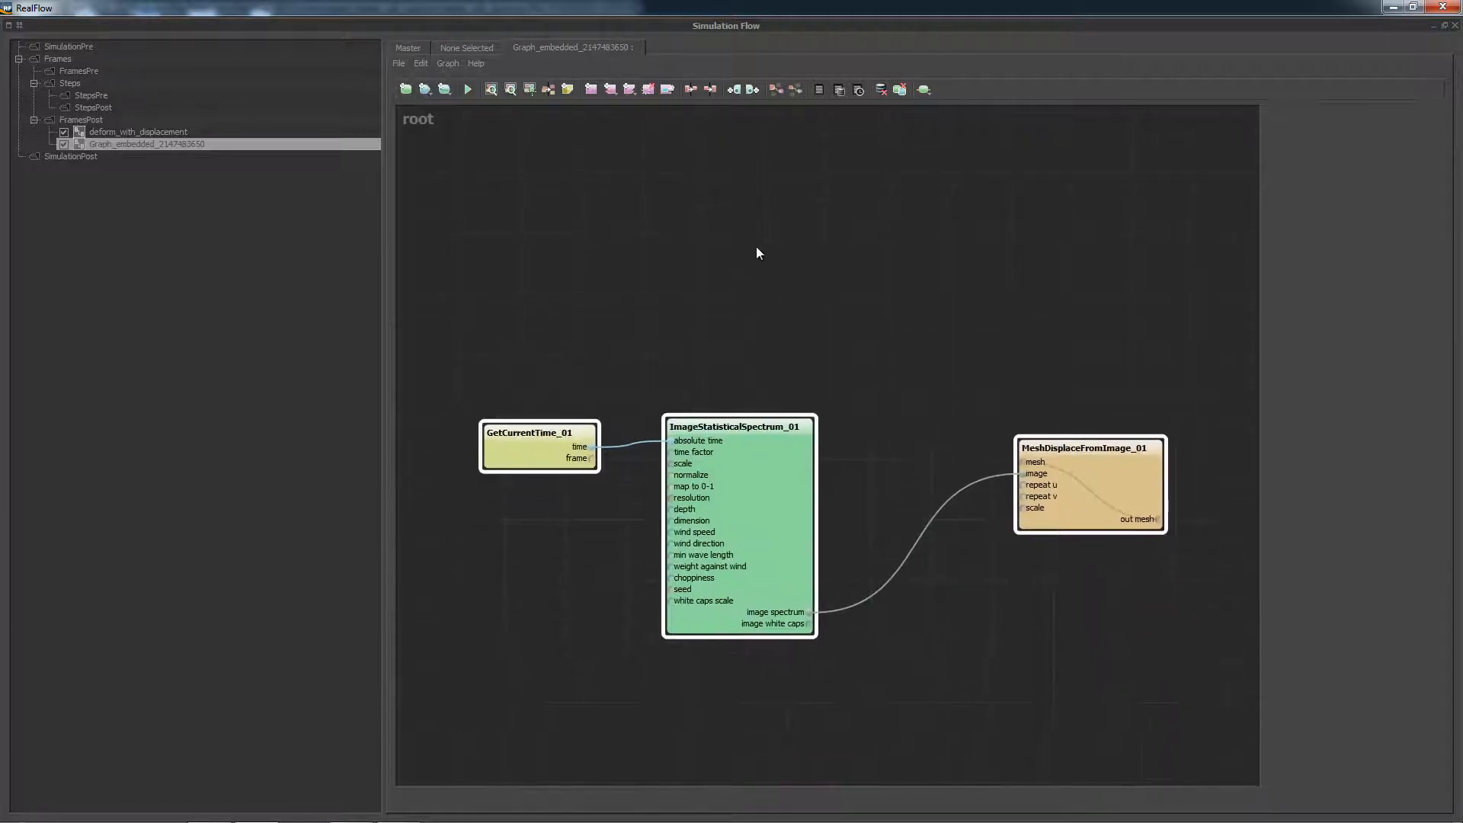
# Step: Add a GetMeshGlobalVariable node above the pasted nodes and connect its output to MeshDisplaceFromImage's mesh input
pyautogui.click(960, 263)
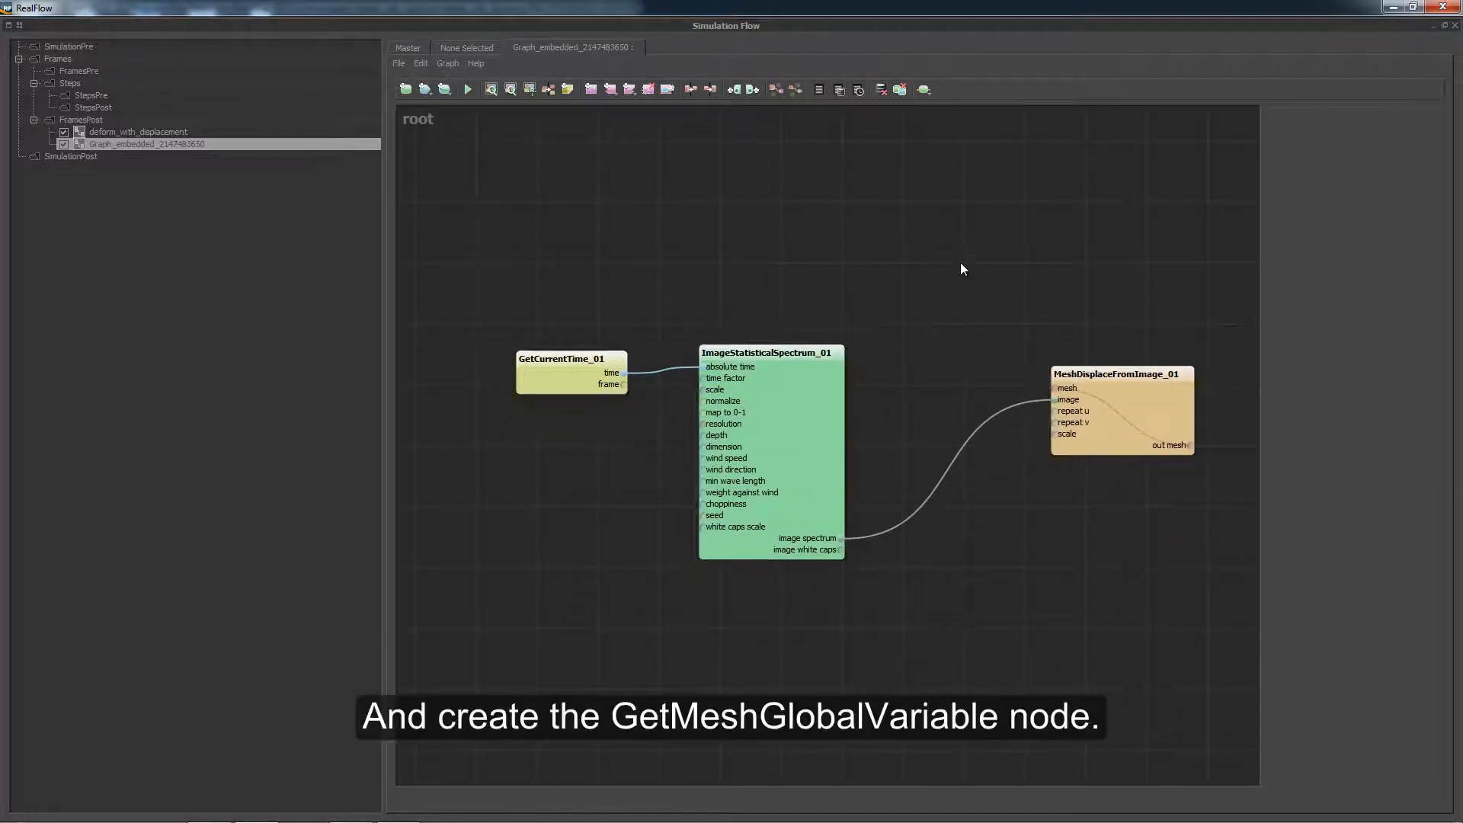
pyautogui.rightClick(960, 262)
pyautogui.write('getmeshglobal')
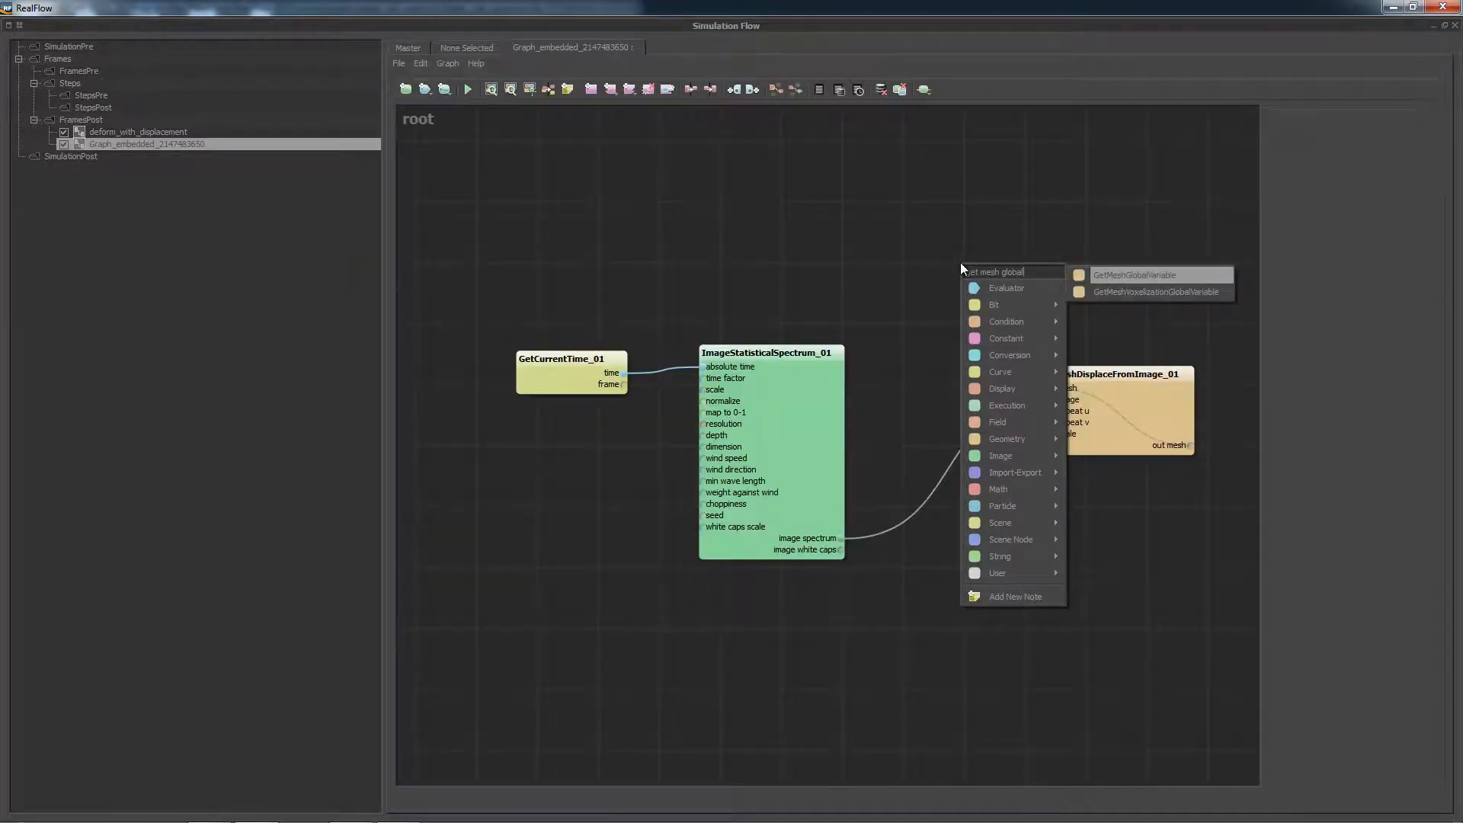
pyautogui.press('Return')
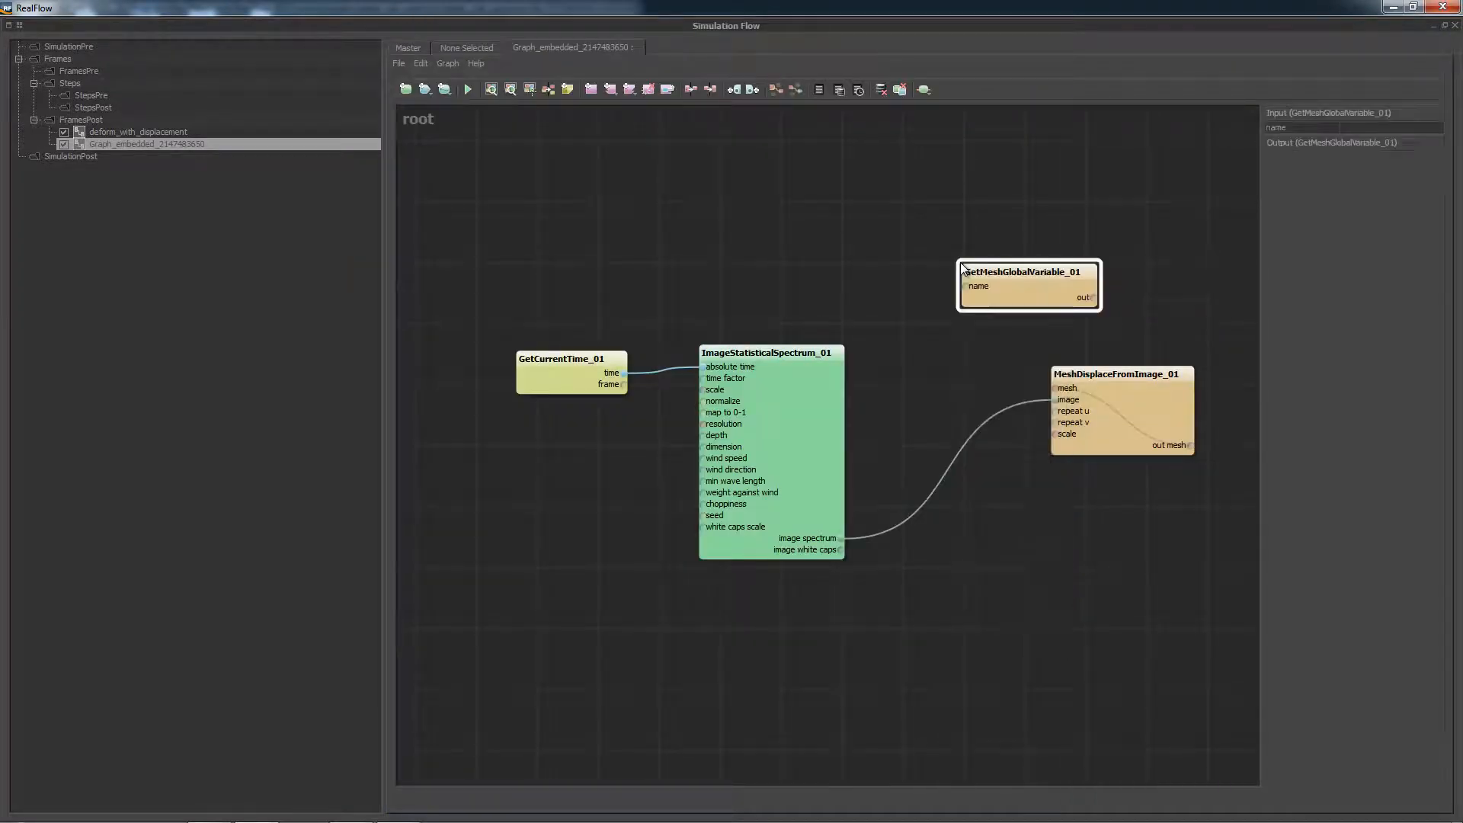
pyautogui.moveTo(991, 268); pyautogui.dragTo(1082, 388)
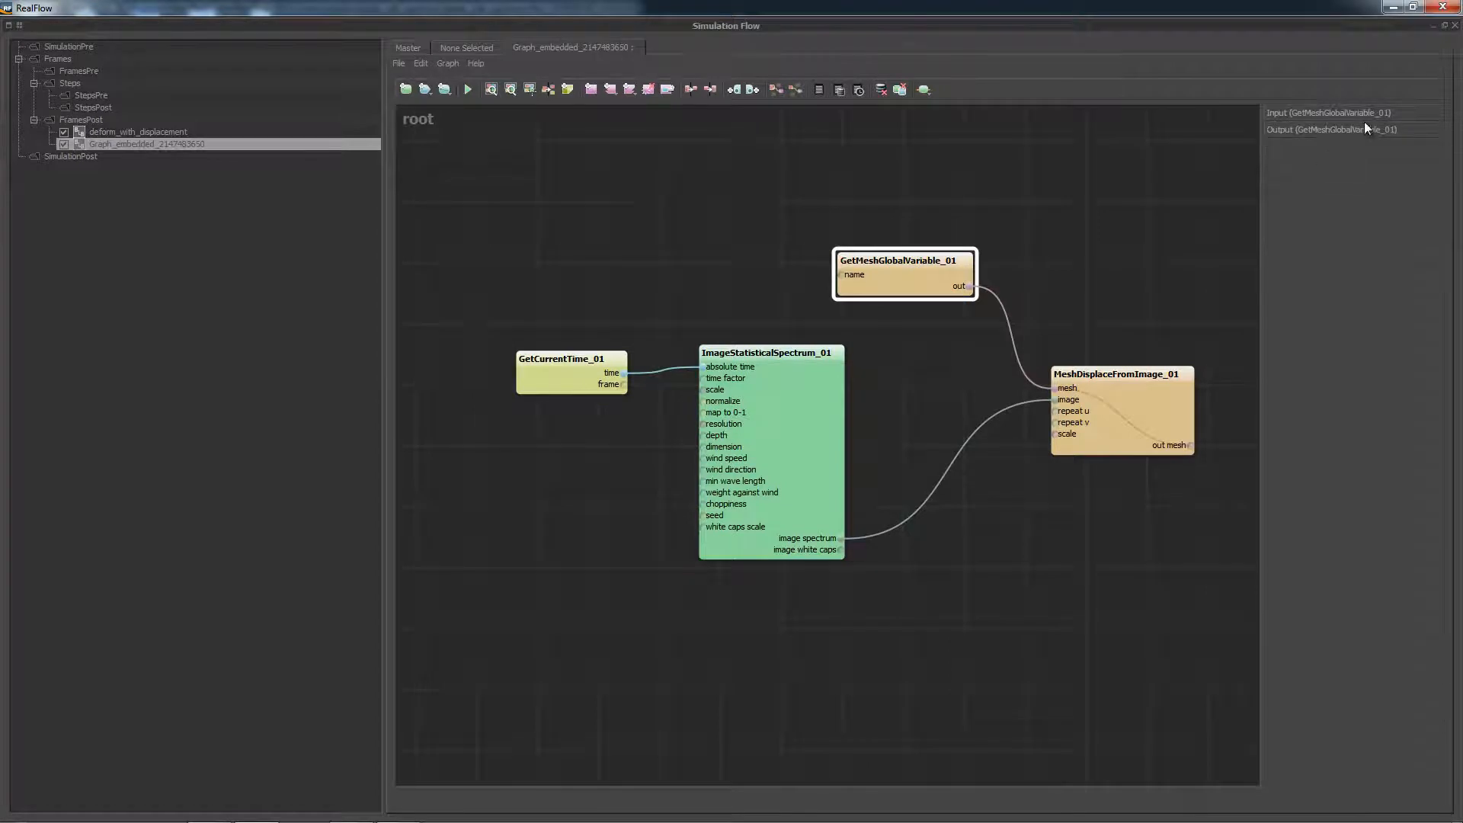
# Step: Set the GetMeshGlobalVariable node's name to mesh
pyautogui.click(1362, 127)
pyautogui.write('mesh')
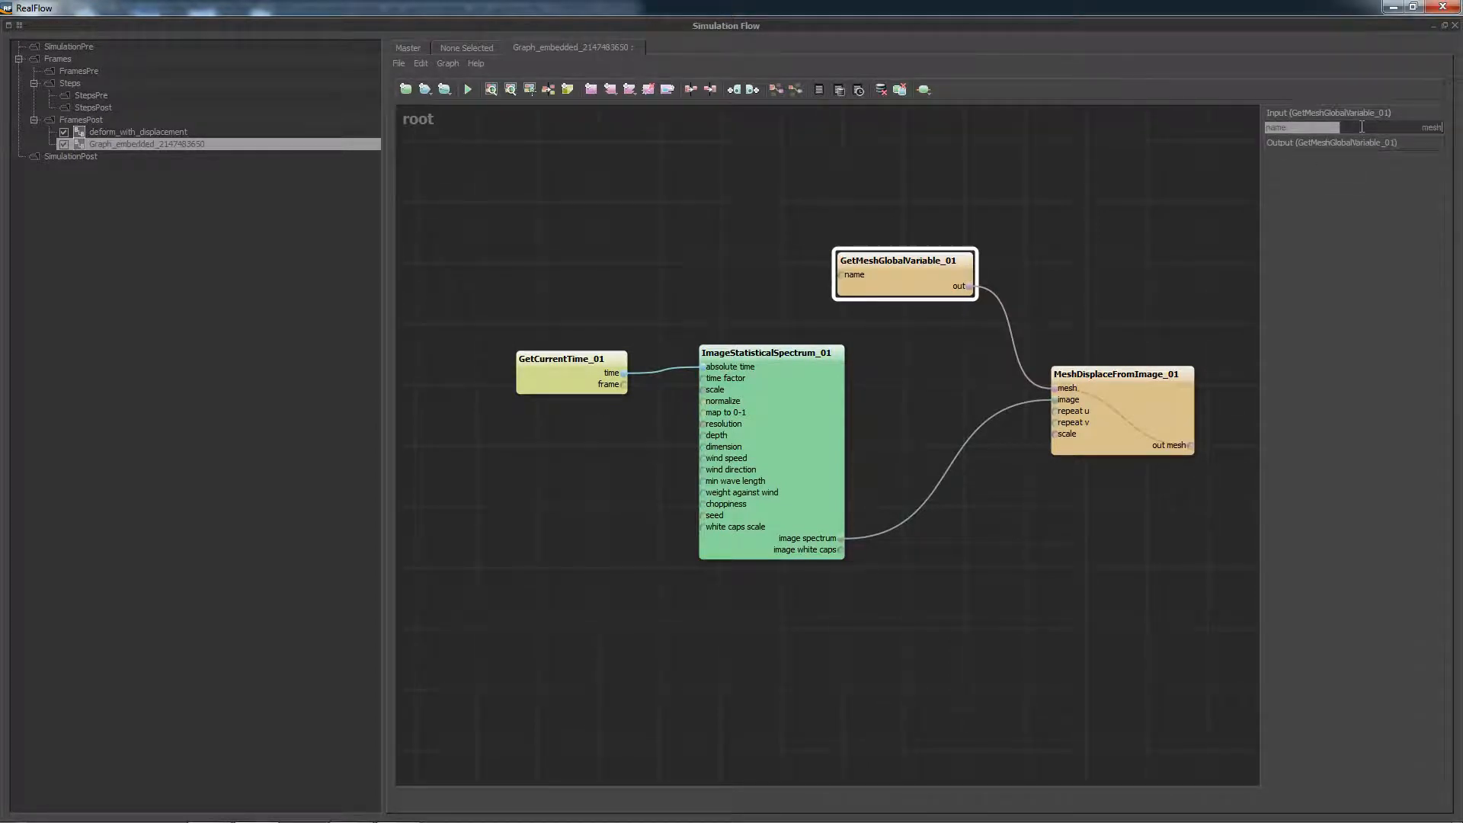
pyautogui.press('Return')
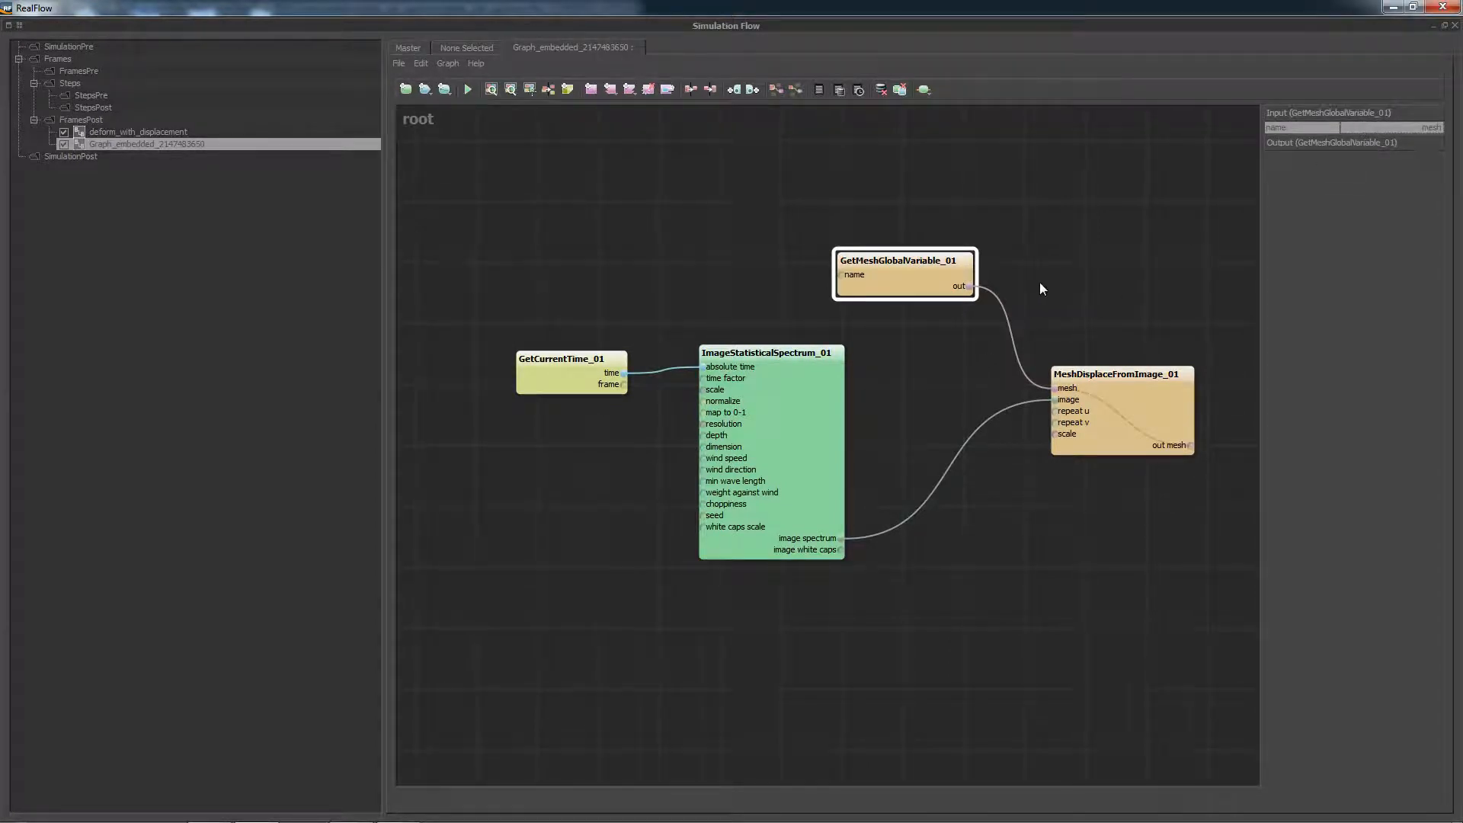
# Step: Connect MeshDisplaceFromImage's free output to a new Evaluator placed below and beside it, and review both FramesPost graphs
pyautogui.moveTo(1042, 288); pyautogui.dragTo(937, 345, button='middle')
pyautogui.rightClick(1009, 386)
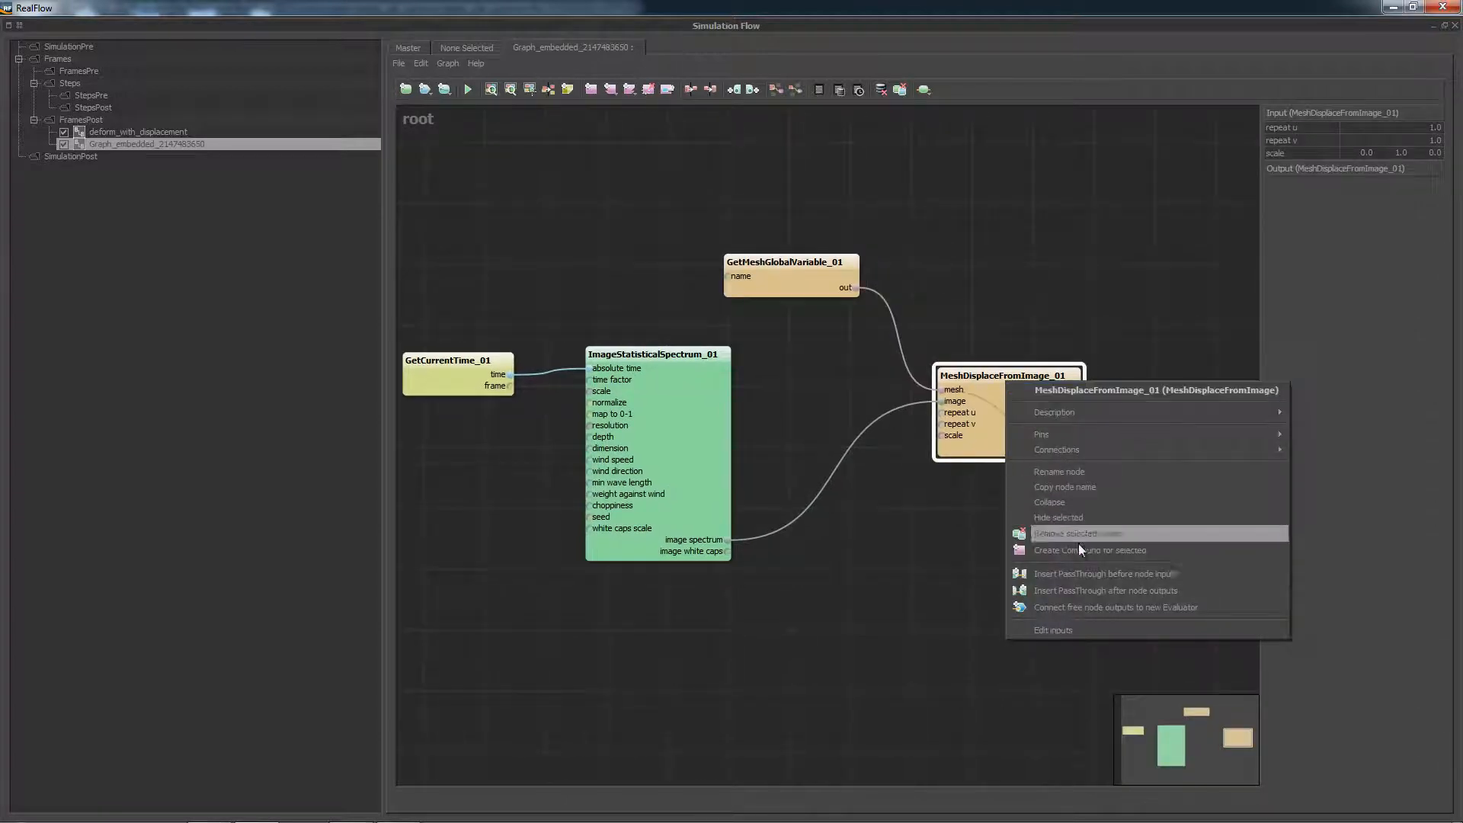
pyautogui.click(1086, 608)
pyautogui.moveTo(1138, 381); pyautogui.dragTo(1169, 487)
pyautogui.moveTo(914, 523); pyautogui.dragTo(934, 524, button='middle')
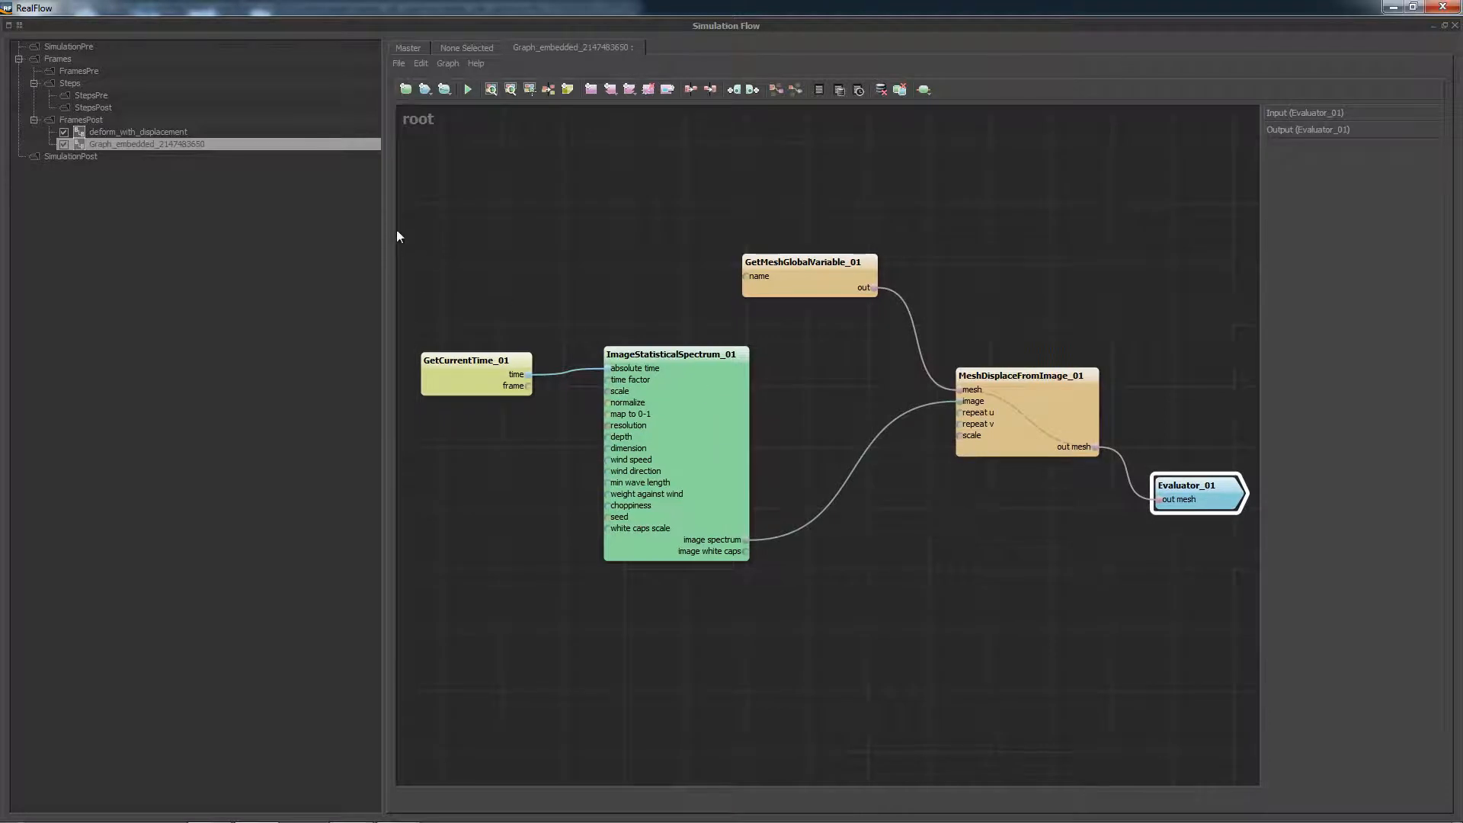
pyautogui.click(190, 133)
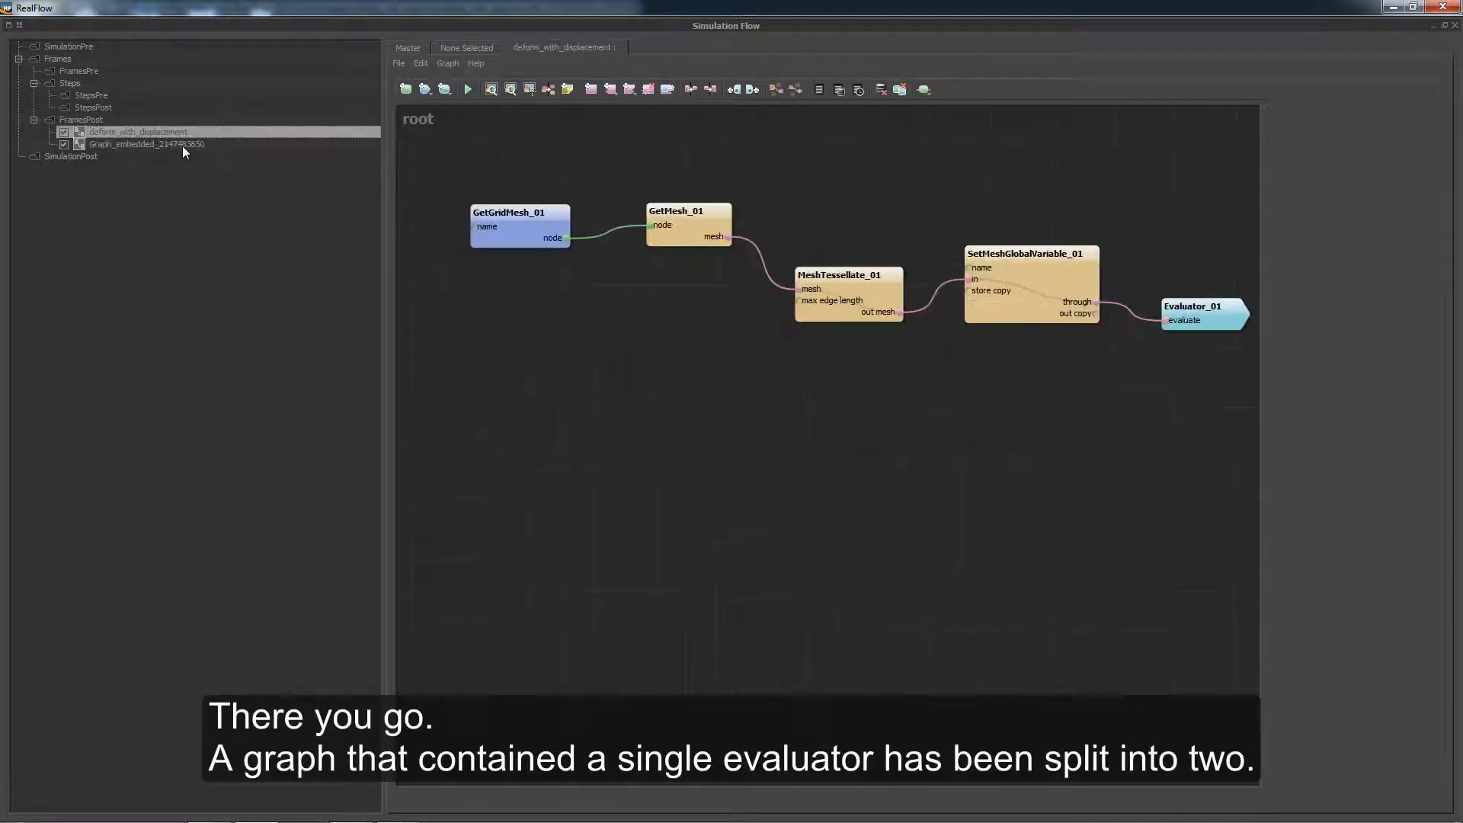
pyautogui.click(183, 145)
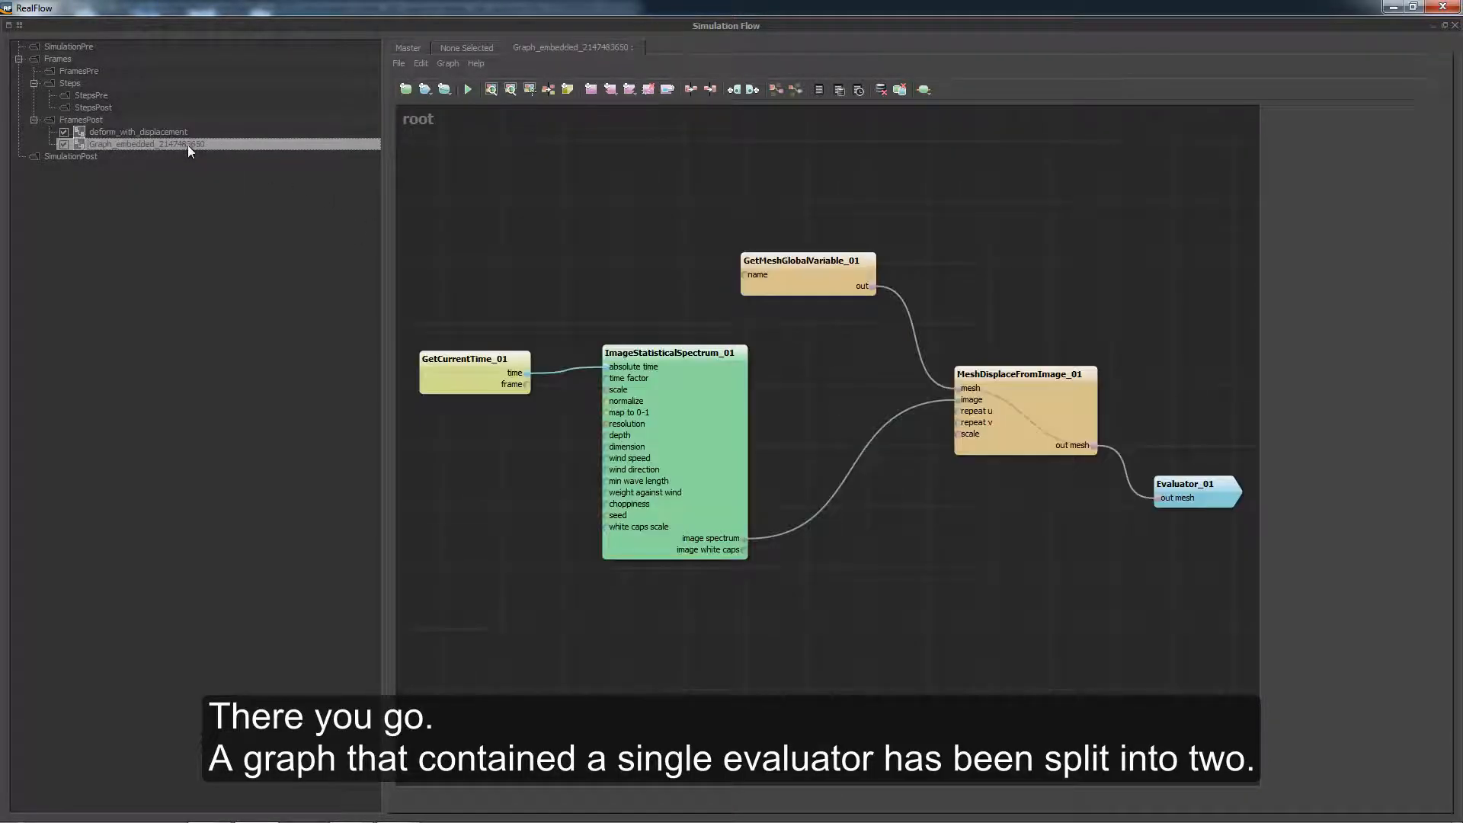
# Step: Minimize the Simulation Flow window, simulate the first frames of the apply_stat_spectrum scene, and stop the simulation
pyautogui.click(1392, 9)
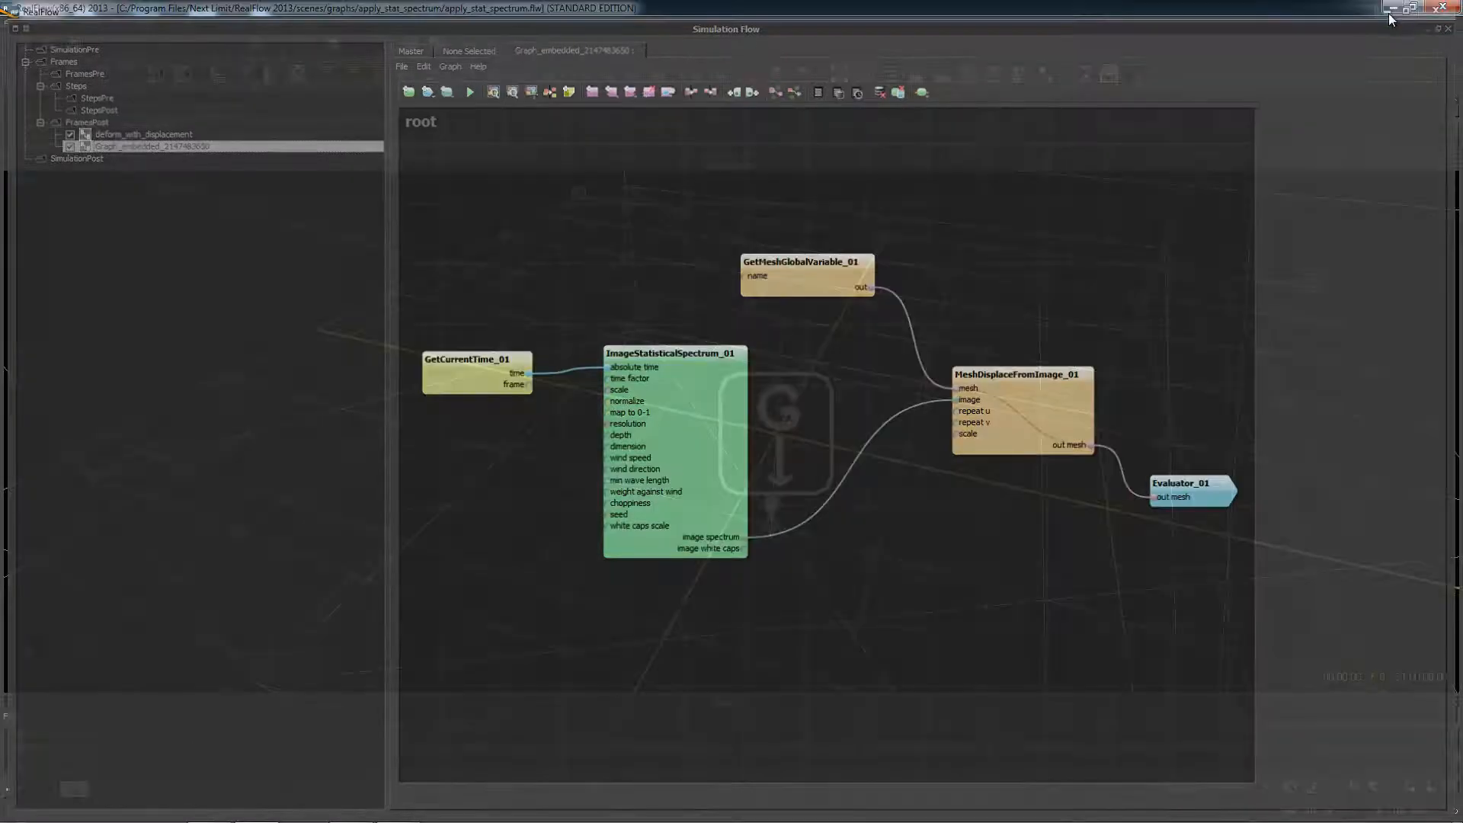
pyautogui.click(1172, 790)
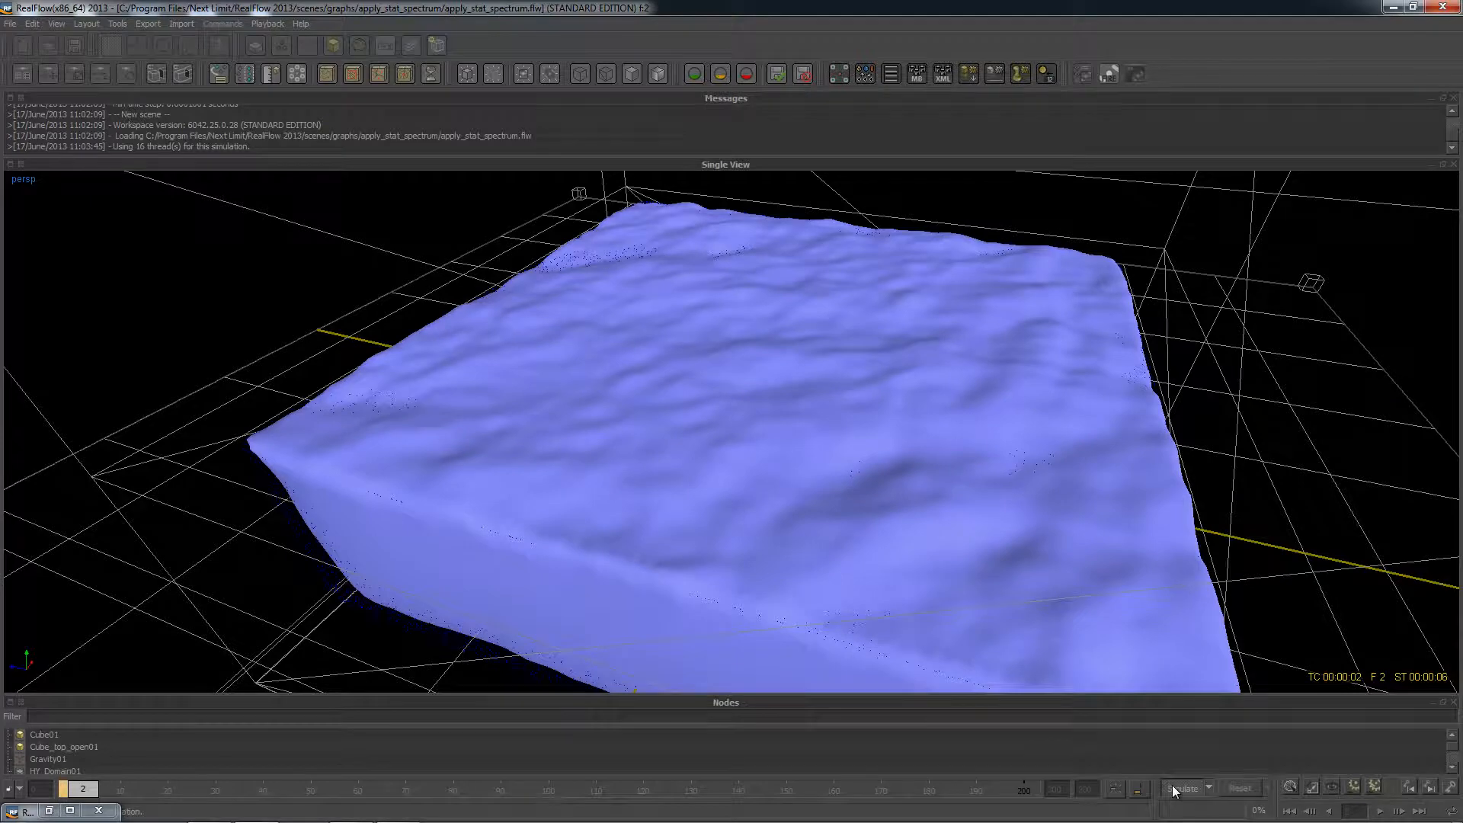
pyautogui.click(1183, 788)
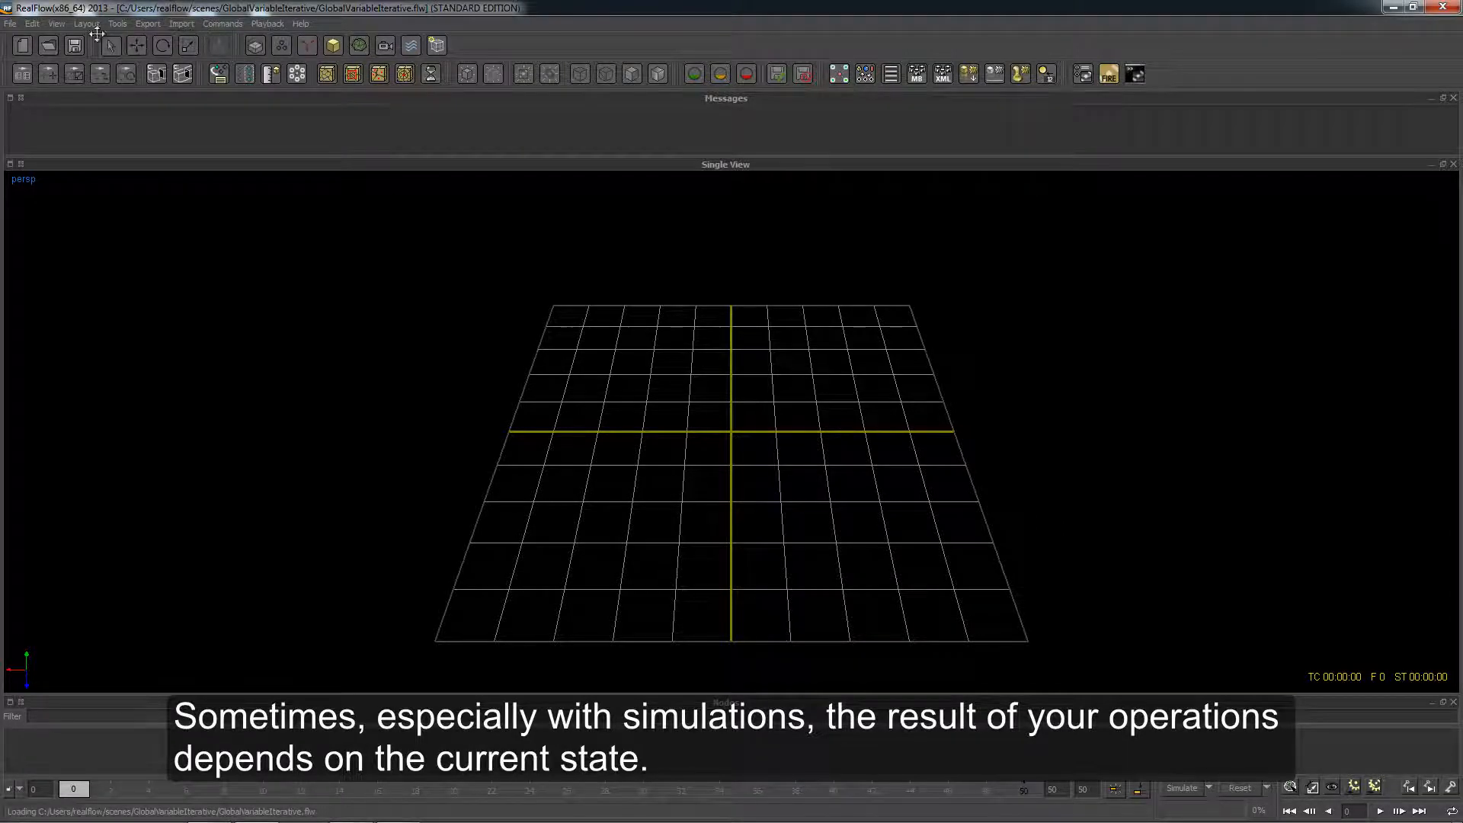
# Step: Bring up the layout and window options in the GlobalVariableIterative scene
pyautogui.click(87, 24)
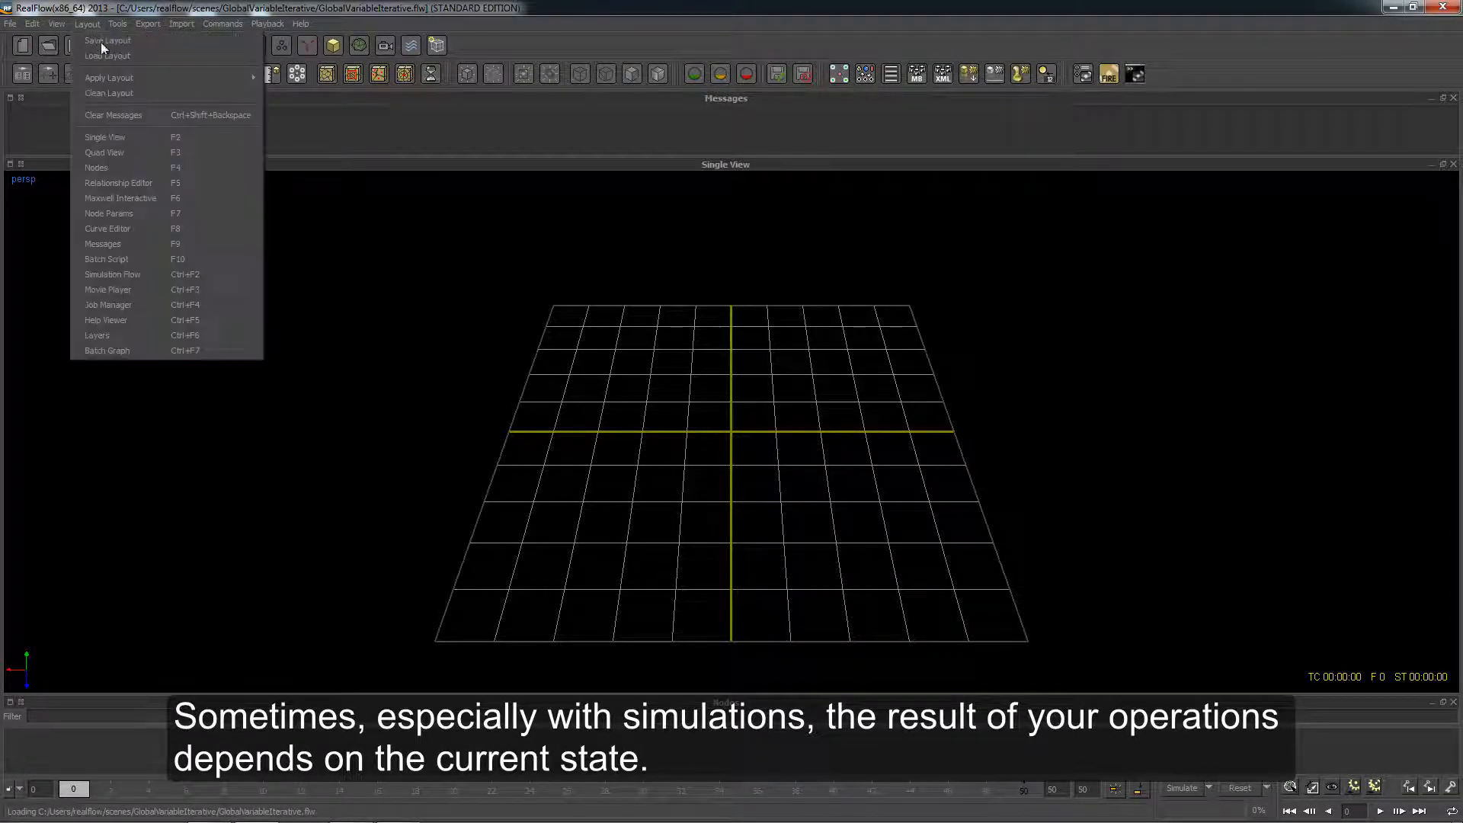
# Step: Open the Simulation Flow window at full size and add a new graph under SimulationPre
pyautogui.click(125, 274)
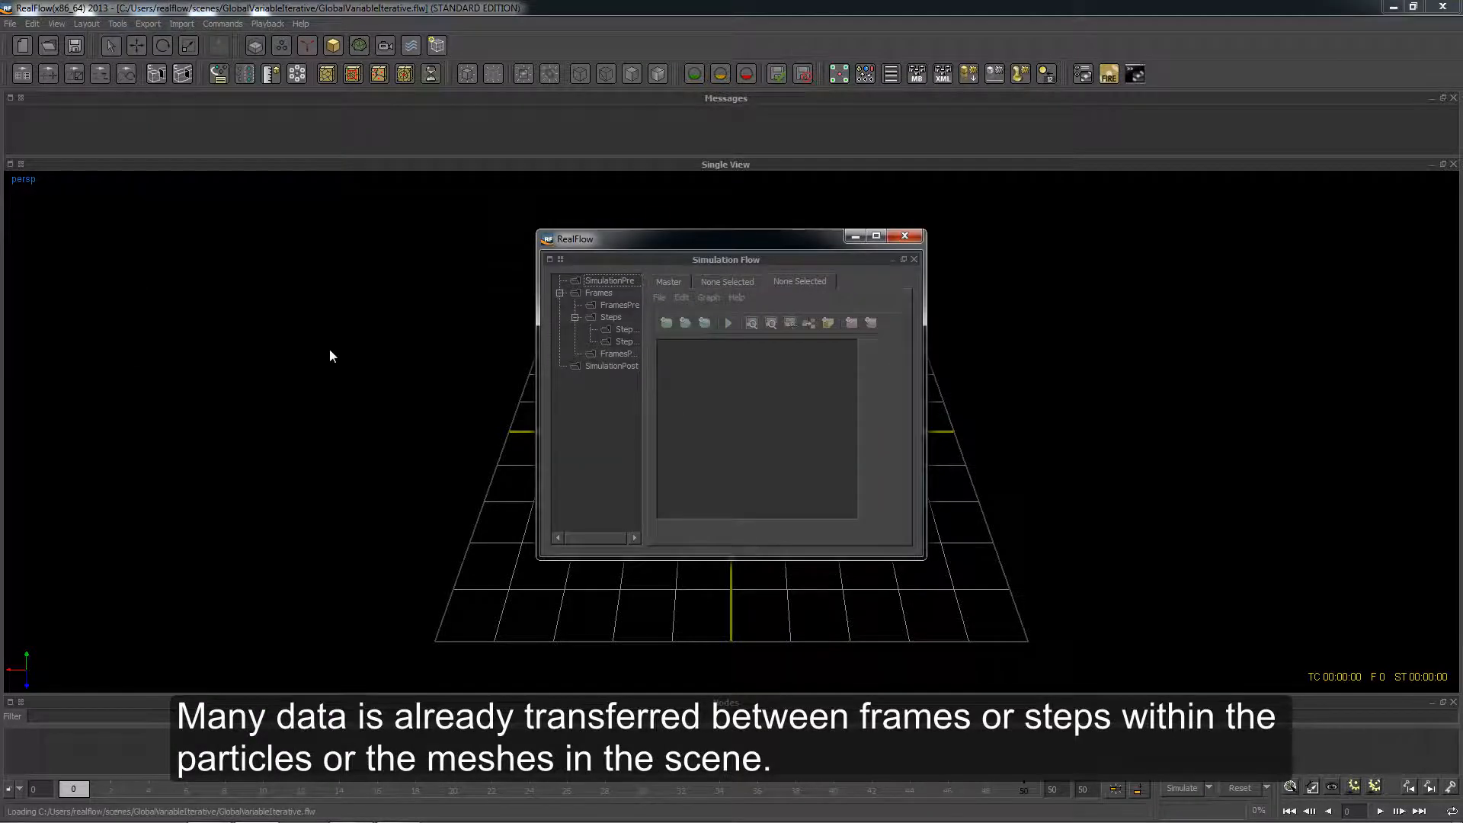
pyautogui.click(876, 237)
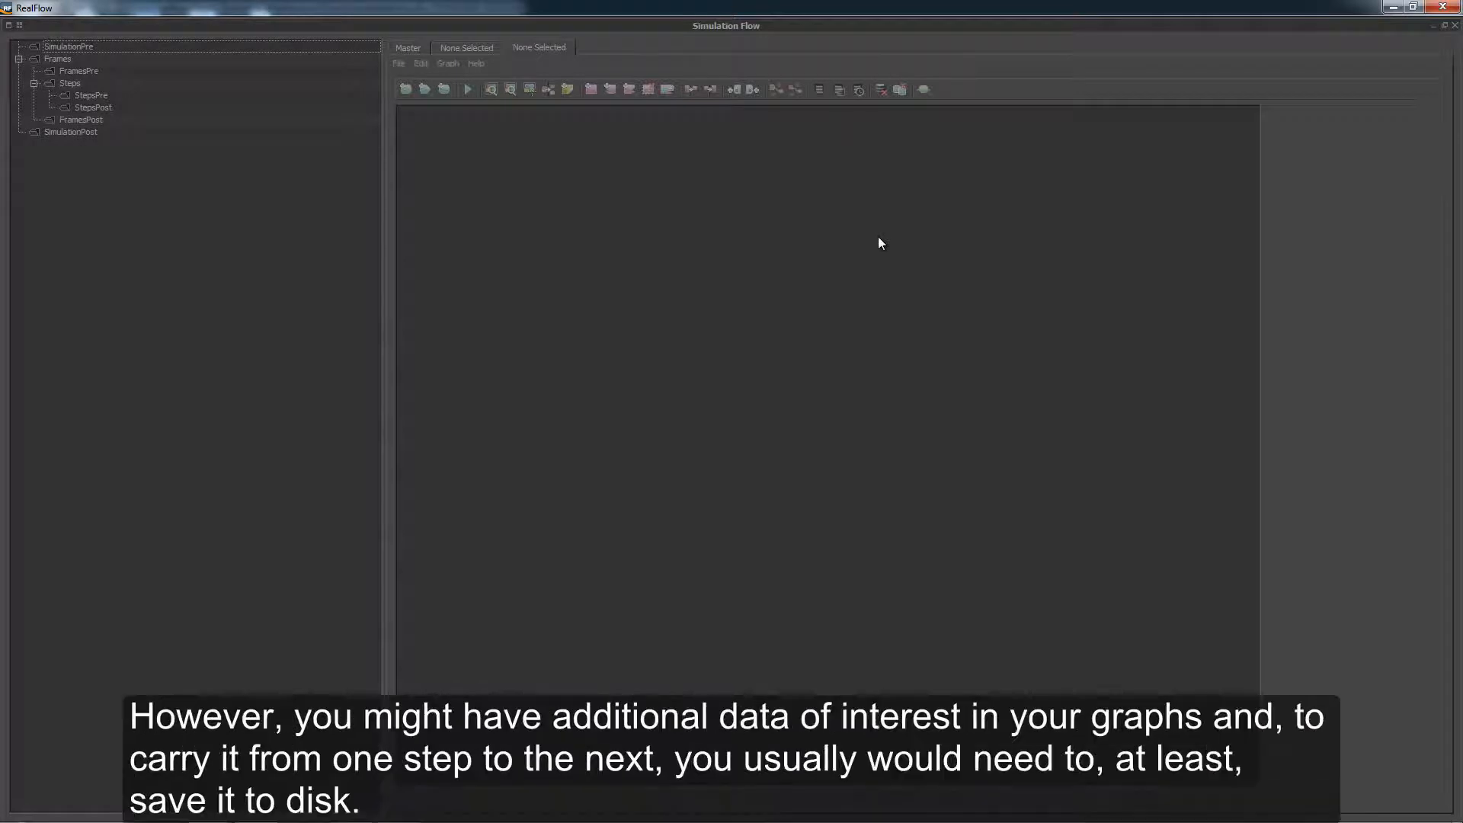
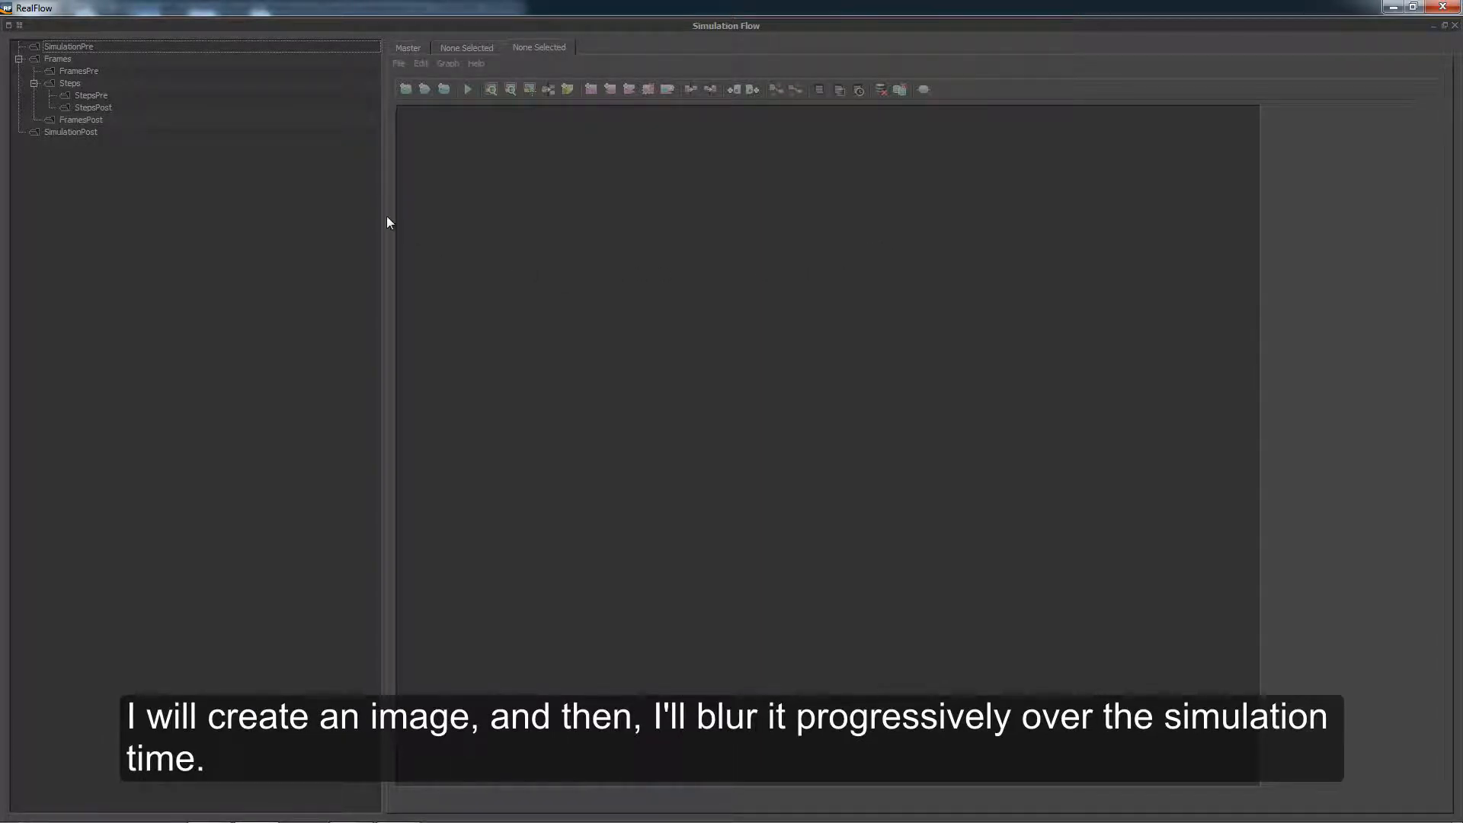
pyautogui.rightClick(82, 49)
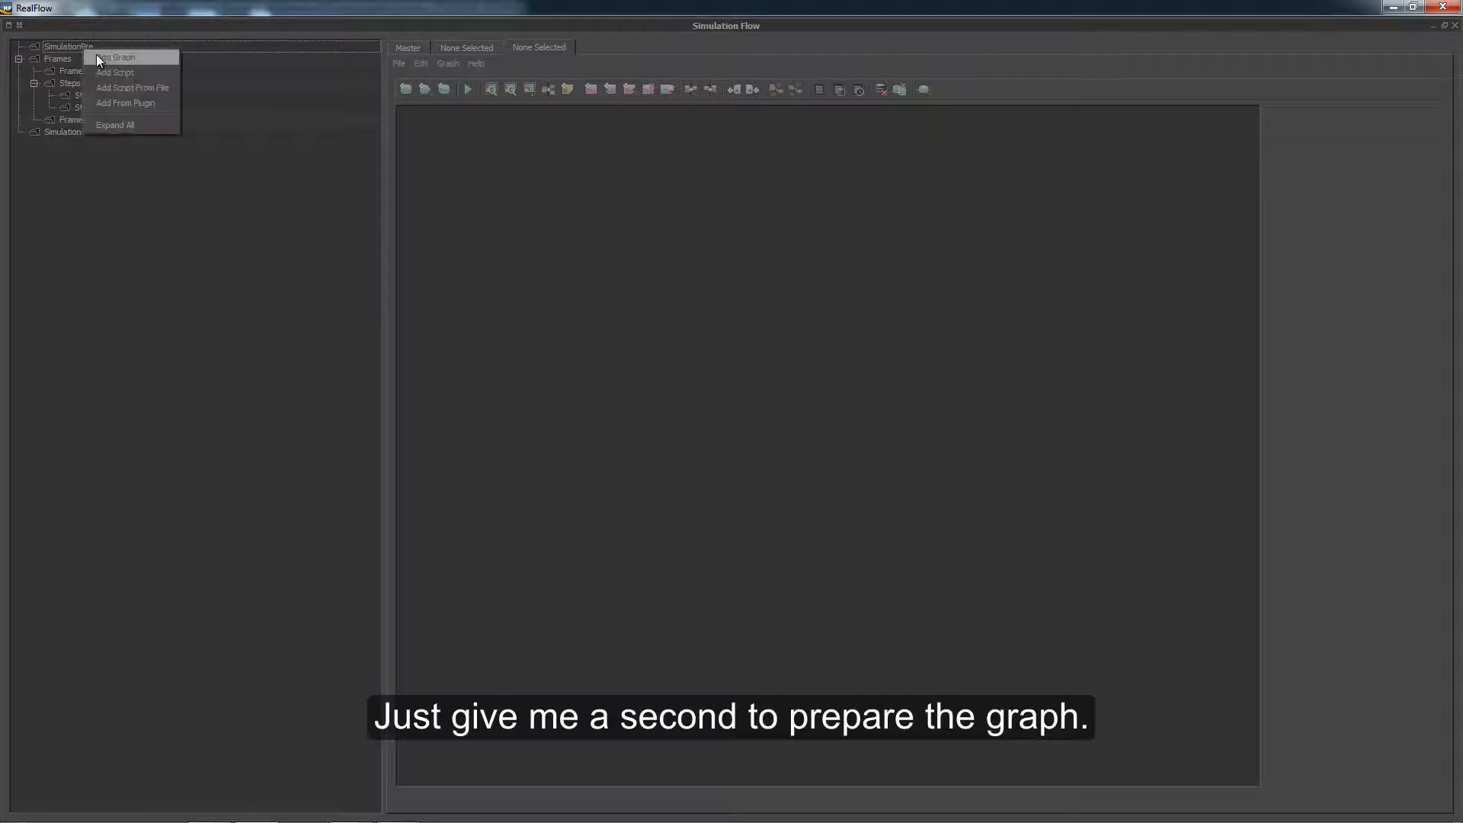
pyautogui.click(98, 59)
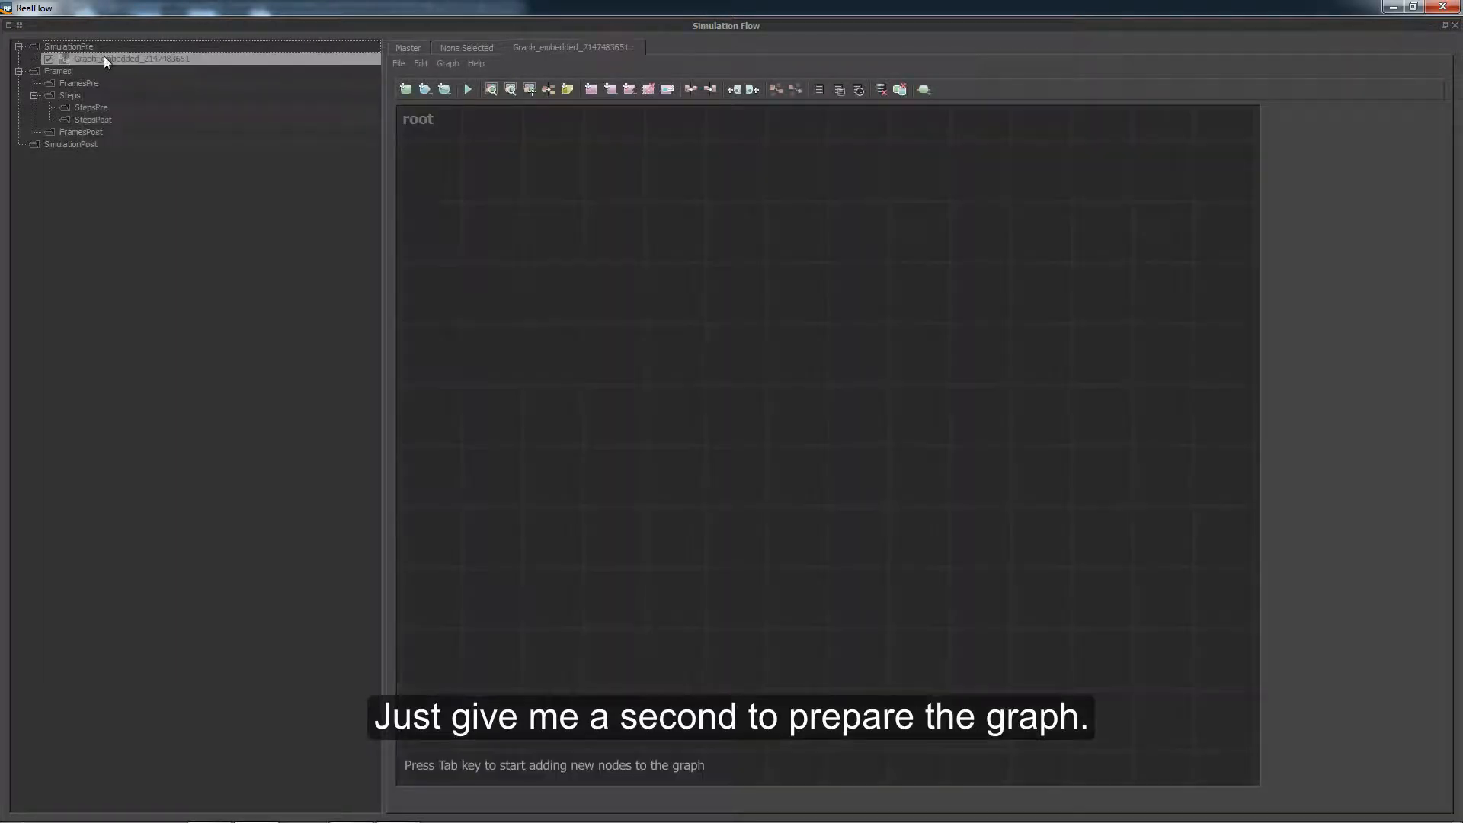
# Step: Add an ImageCreate node to the empty SimulationPre graph
pyautogui.press('Tab')
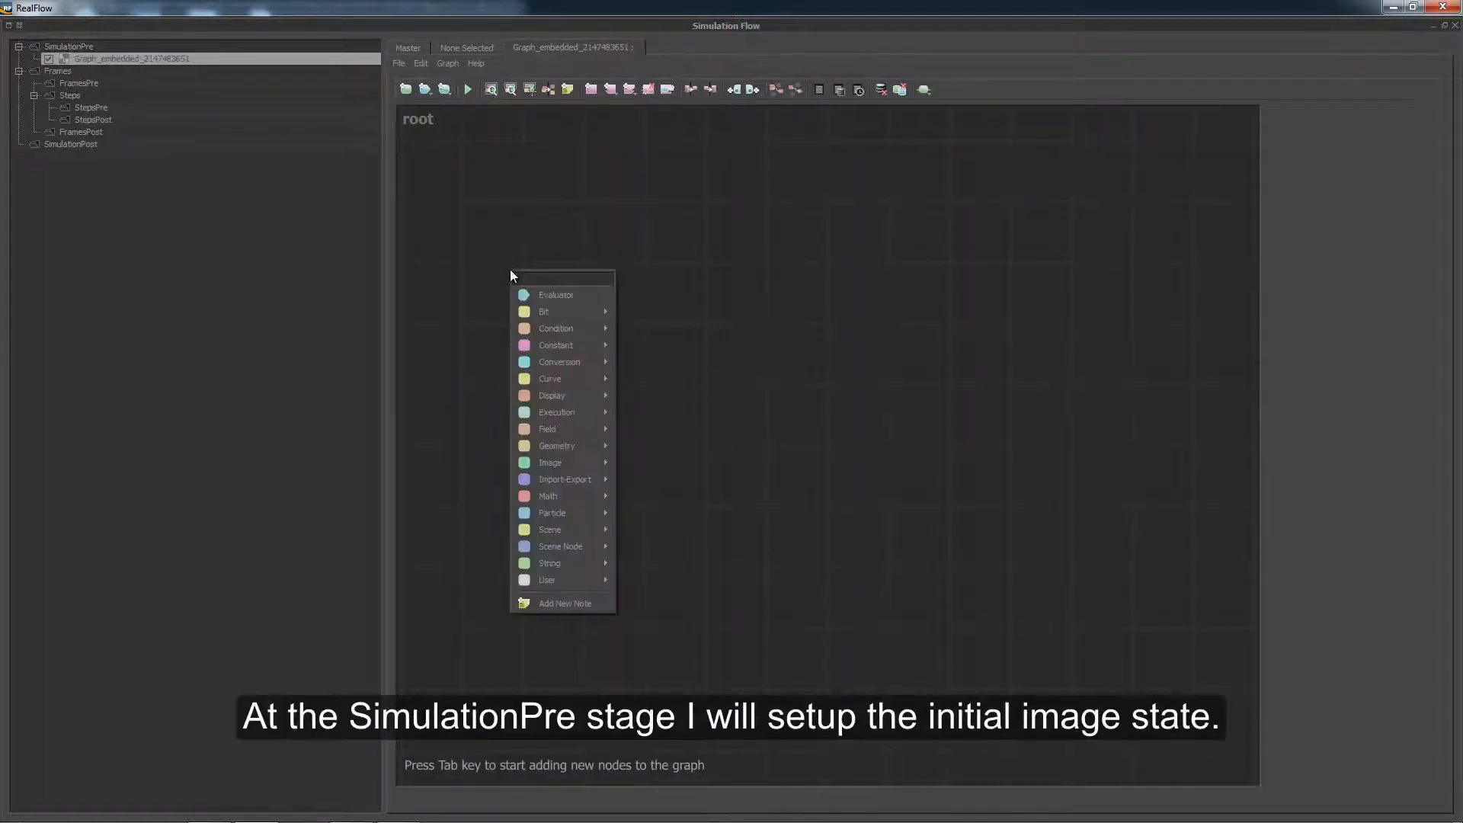
pyautogui.write('create image')
pyautogui.press('Return')
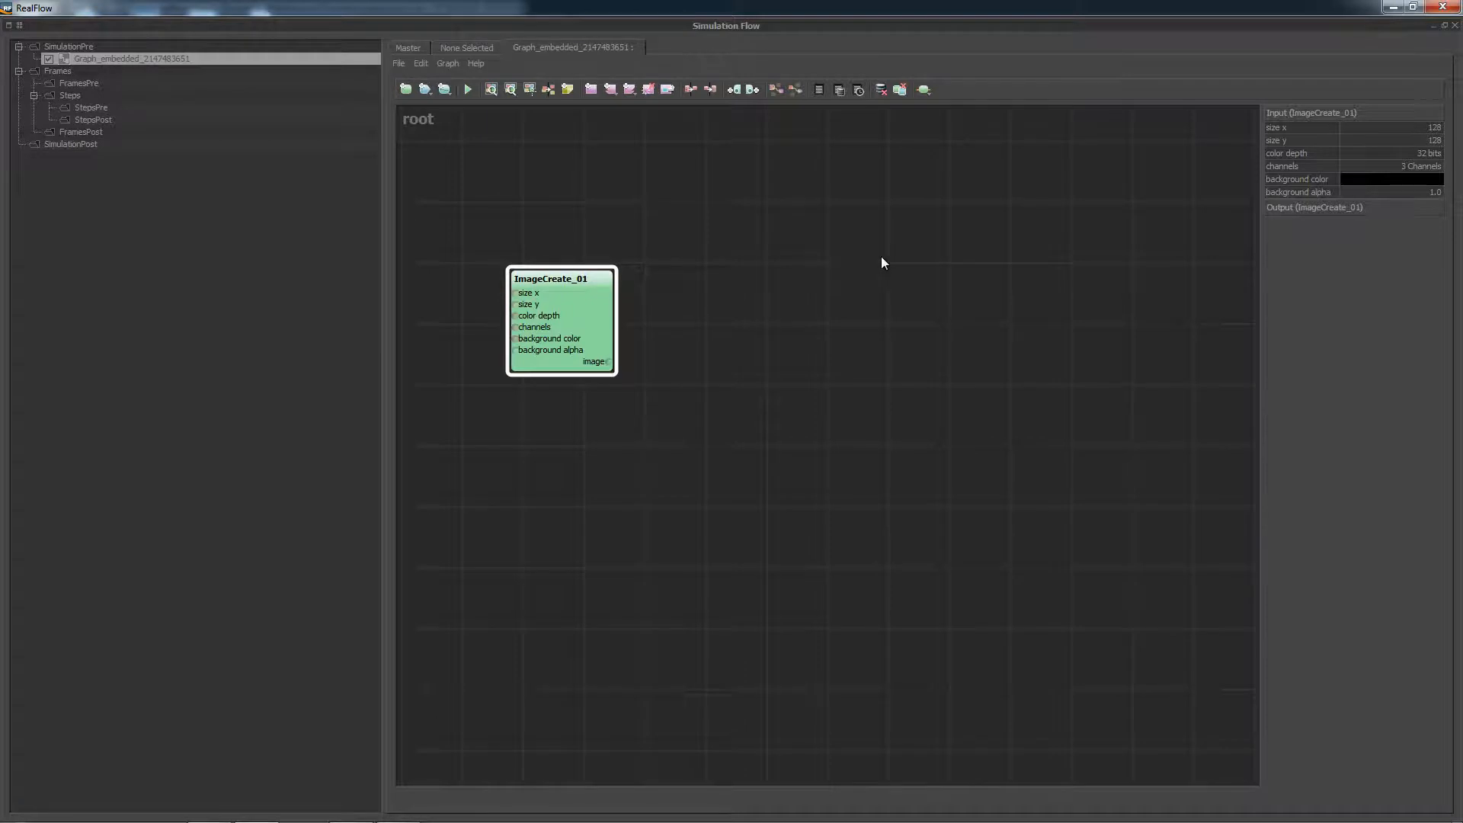
# Step: Set the ImageCreate node's size to 1024 by 1024 and its color depth to 8 bits
pyautogui.doubleClick(1420, 128)
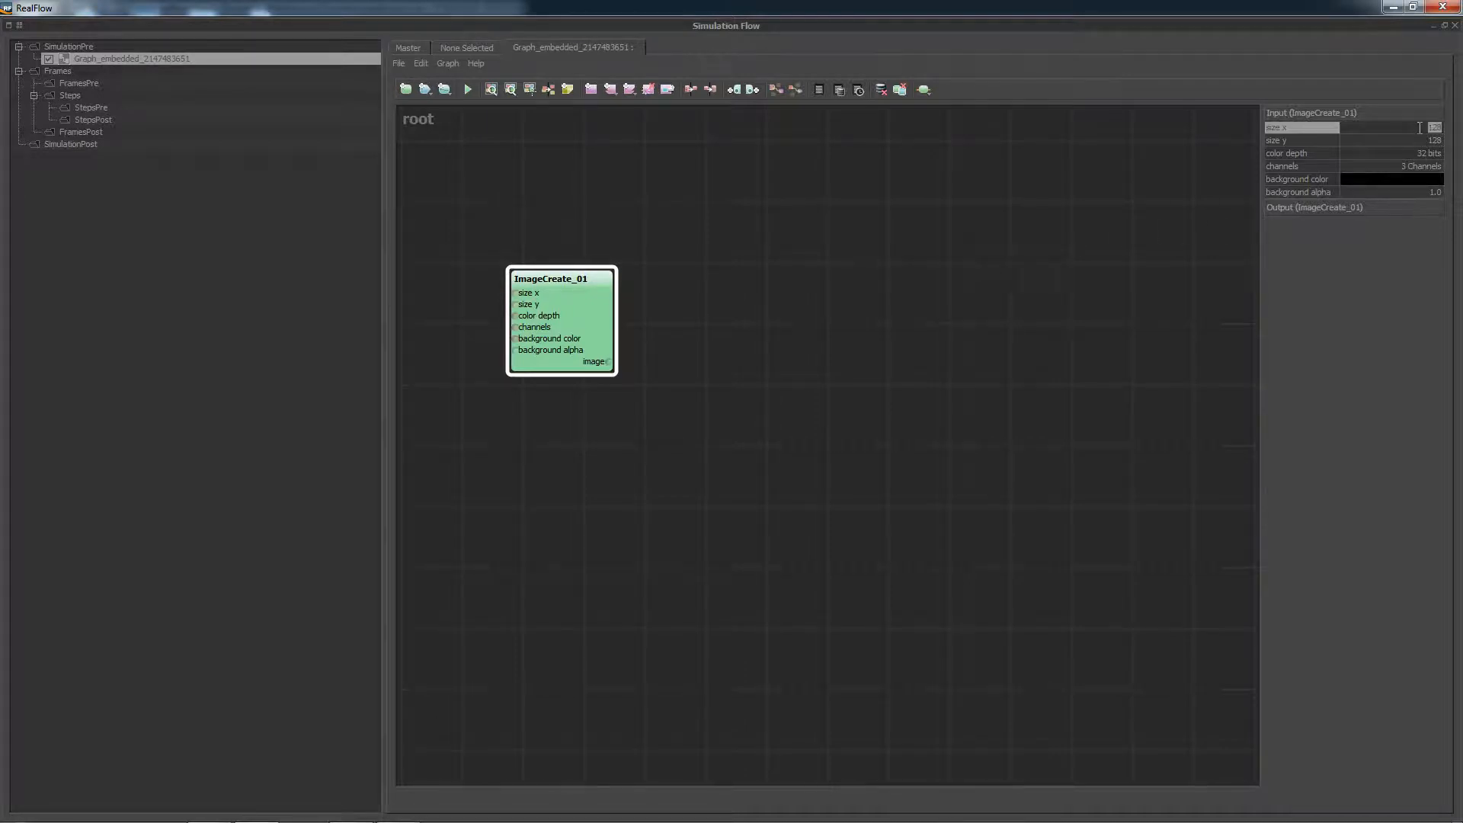
pyautogui.write('1024')
pyautogui.press('Tab')
pyautogui.write('10')
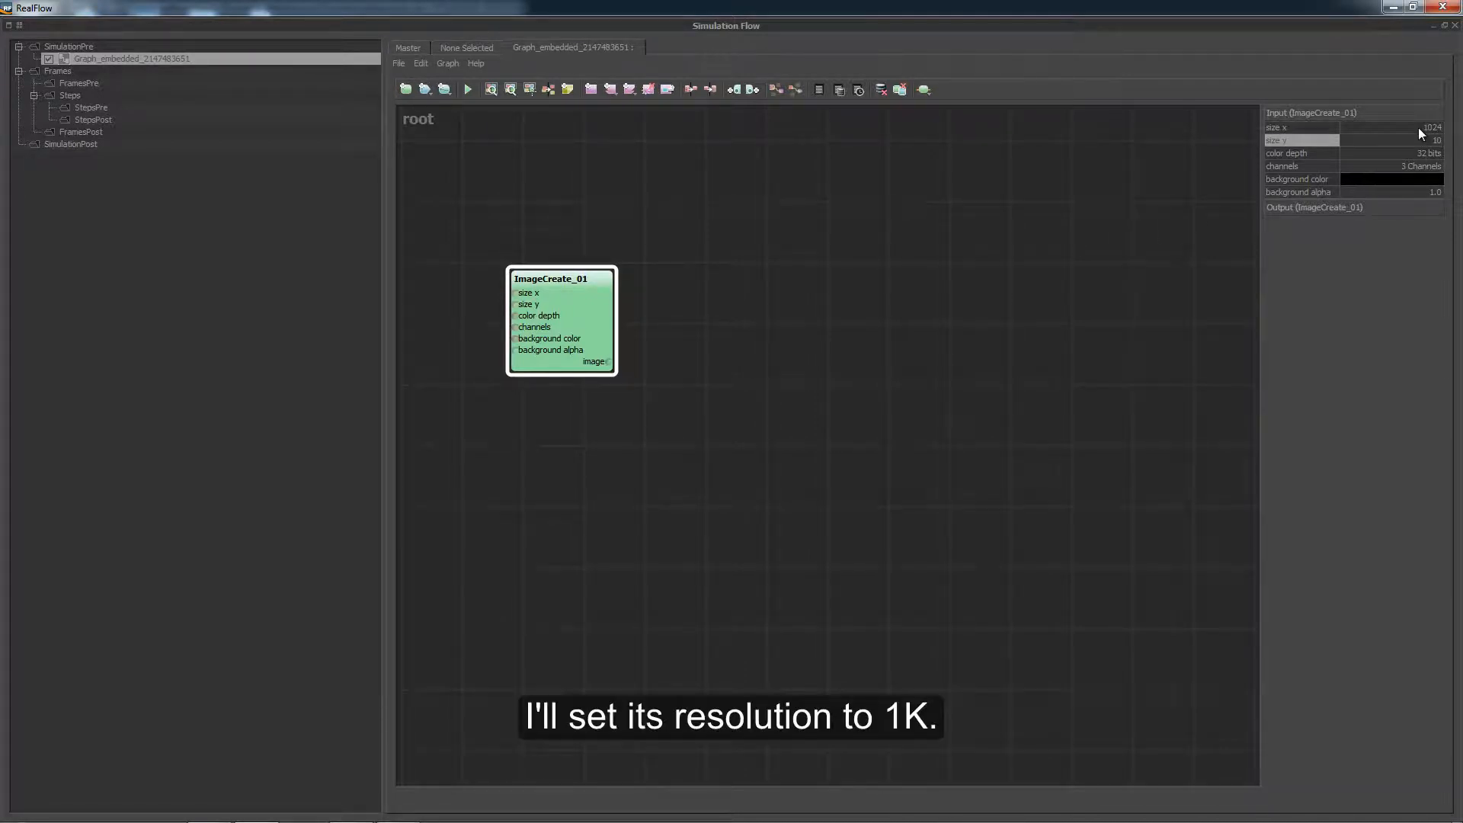
pyautogui.click(1399, 153)
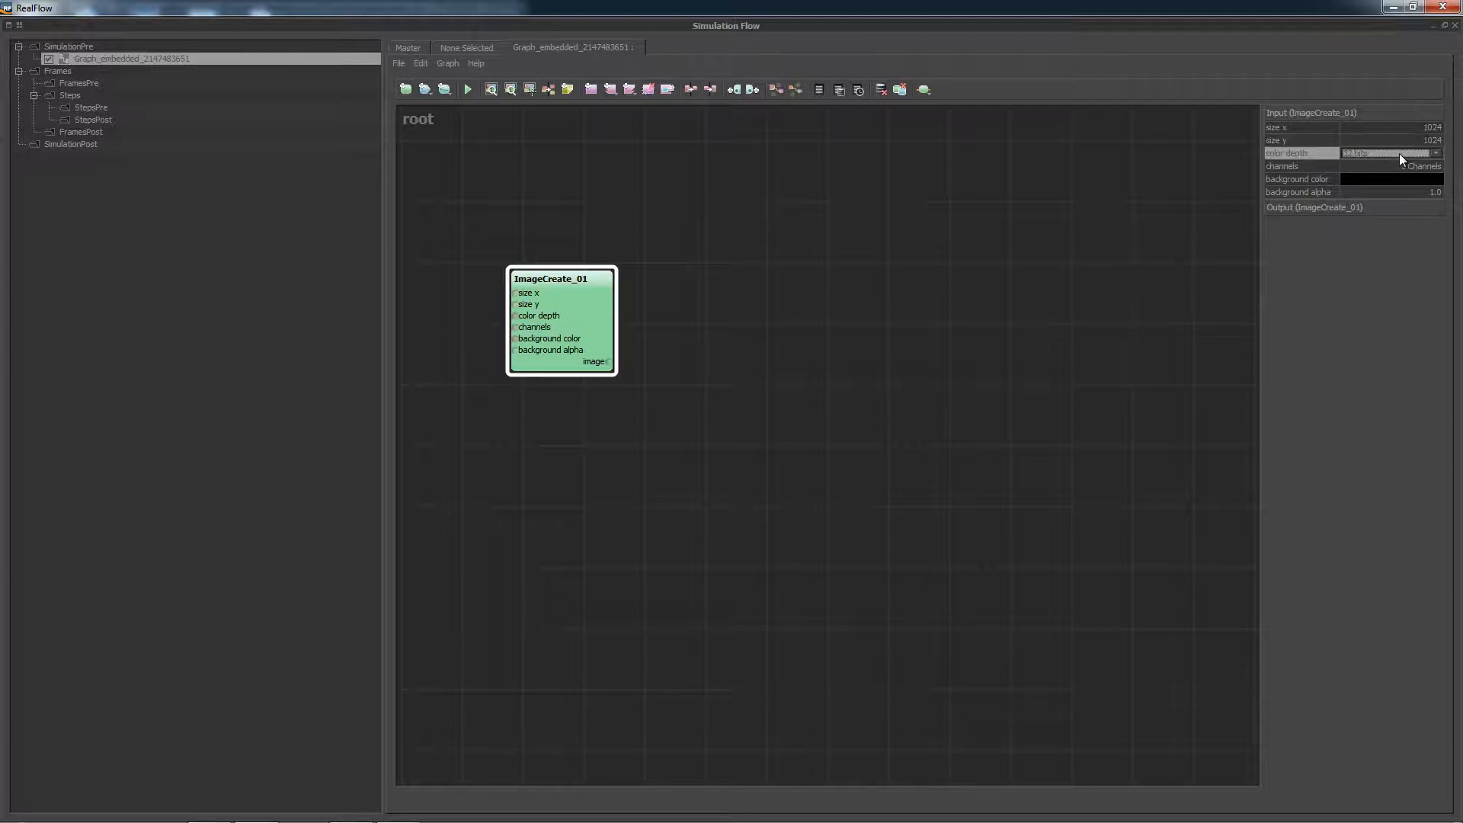
pyautogui.click(1381, 162)
pyautogui.click(1378, 166)
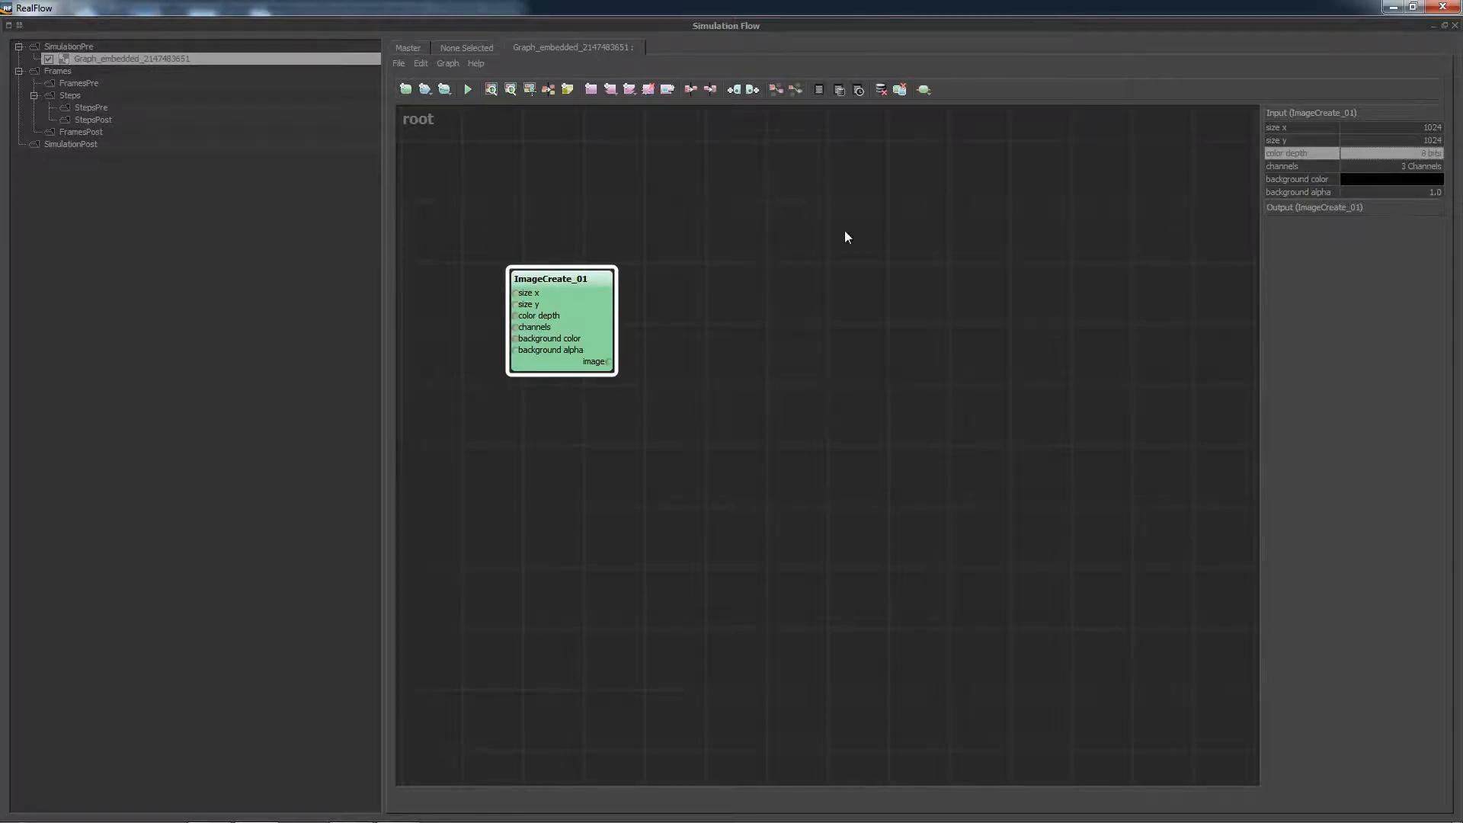
# Step: Add an ImageDrawCircle node and connect the ImageCreate node's image output to its image input
pyautogui.click(694, 275)
pyautogui.rightClick(694, 275)
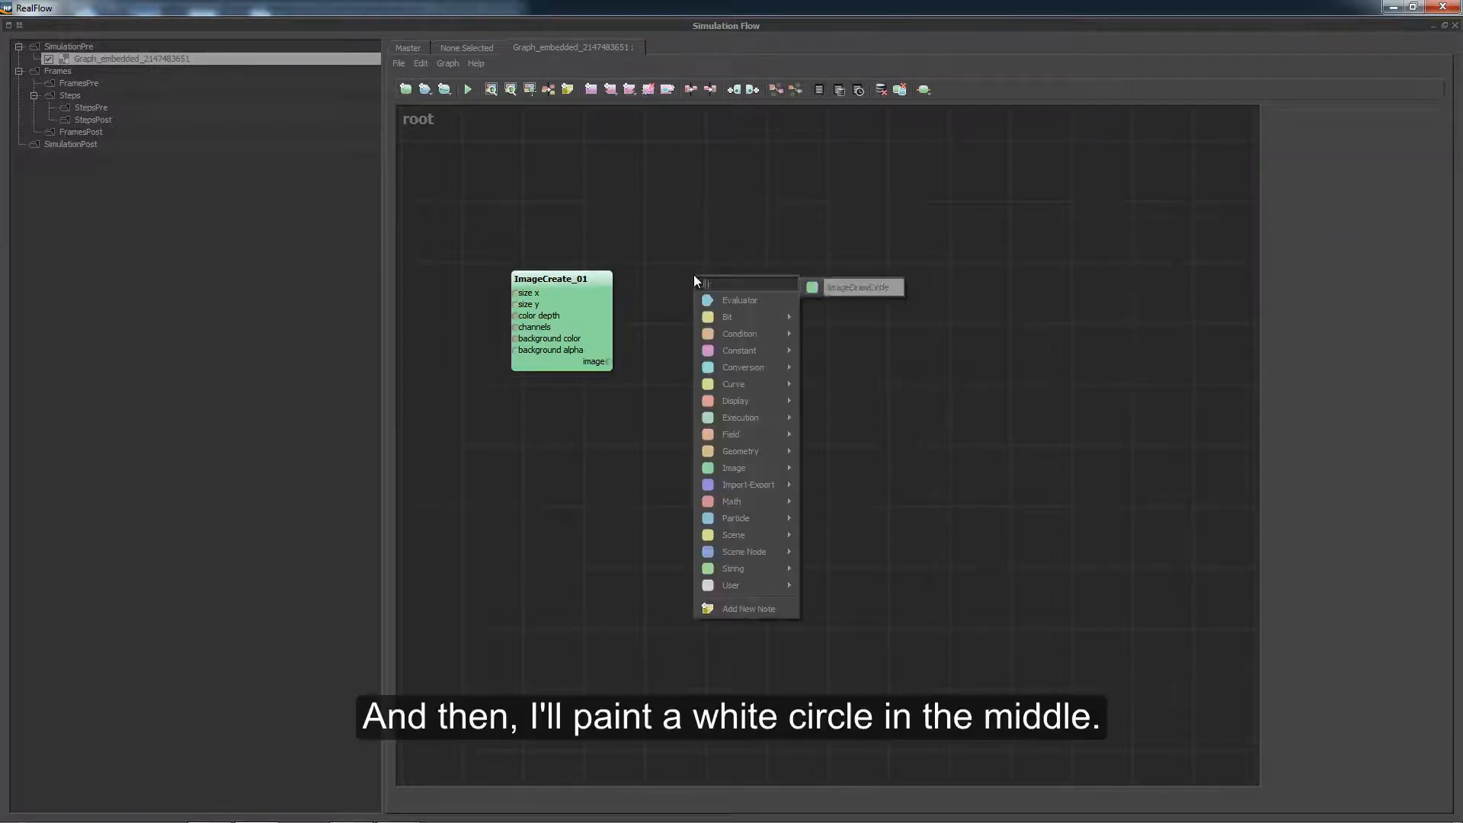
pyautogui.press('Return')
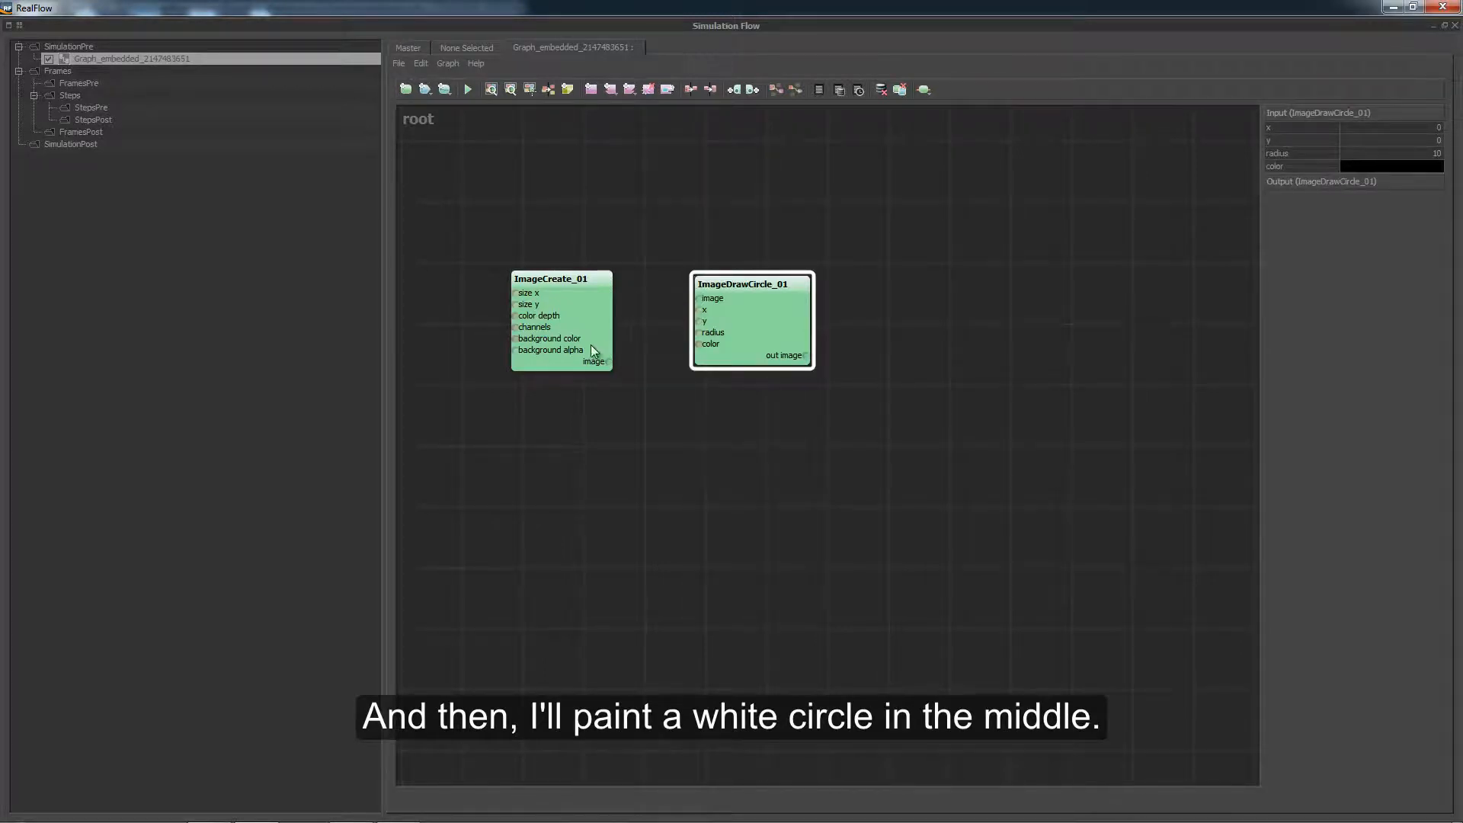
pyautogui.moveTo(608, 361); pyautogui.dragTo(698, 298)
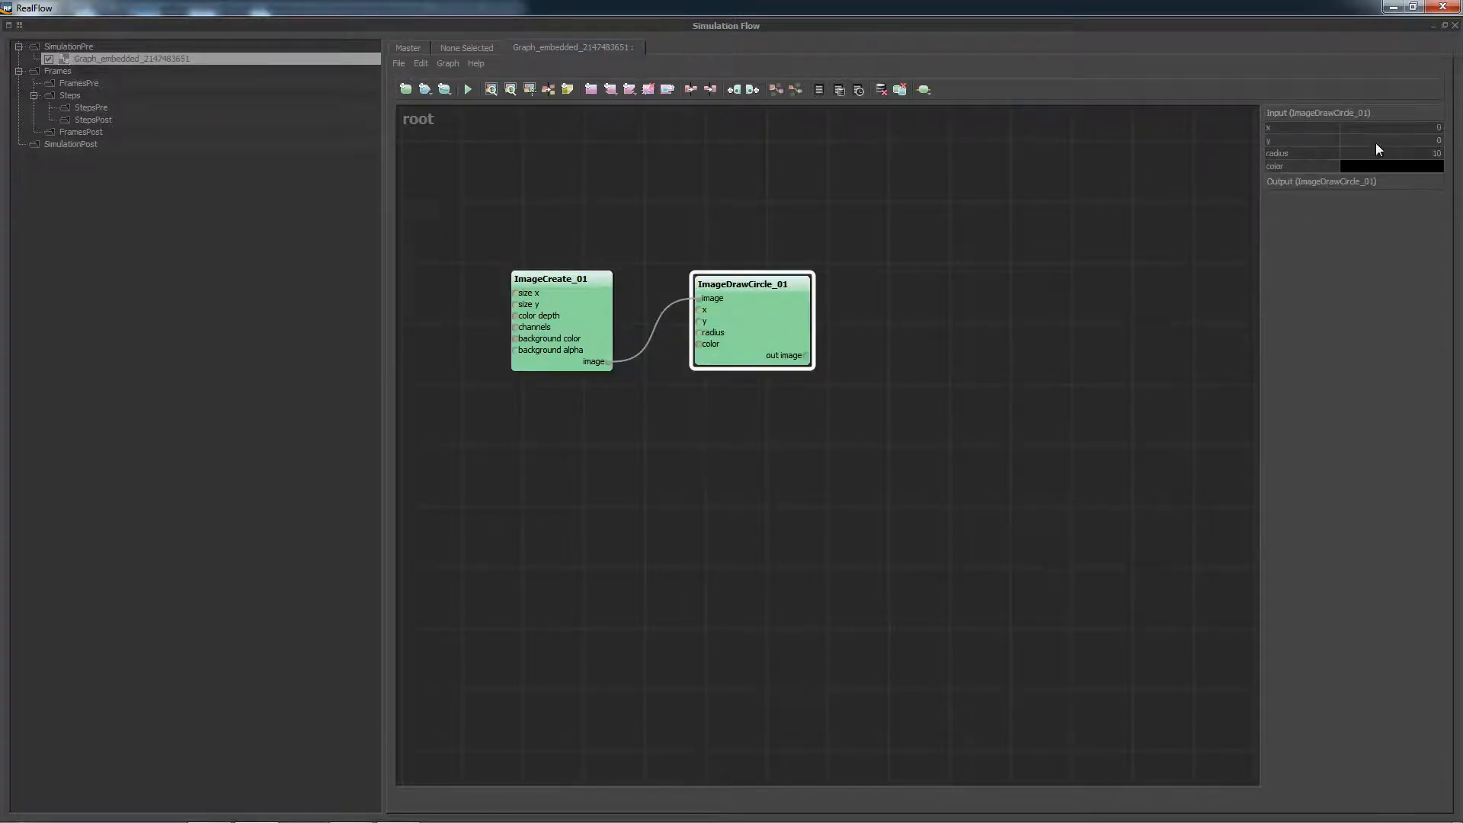
# Step: Set the drawn circle's x and y to 512 and its color to white
pyautogui.click(1395, 128)
pyautogui.write('512')
pyautogui.press('Tab')
pyautogui.click(1386, 163)
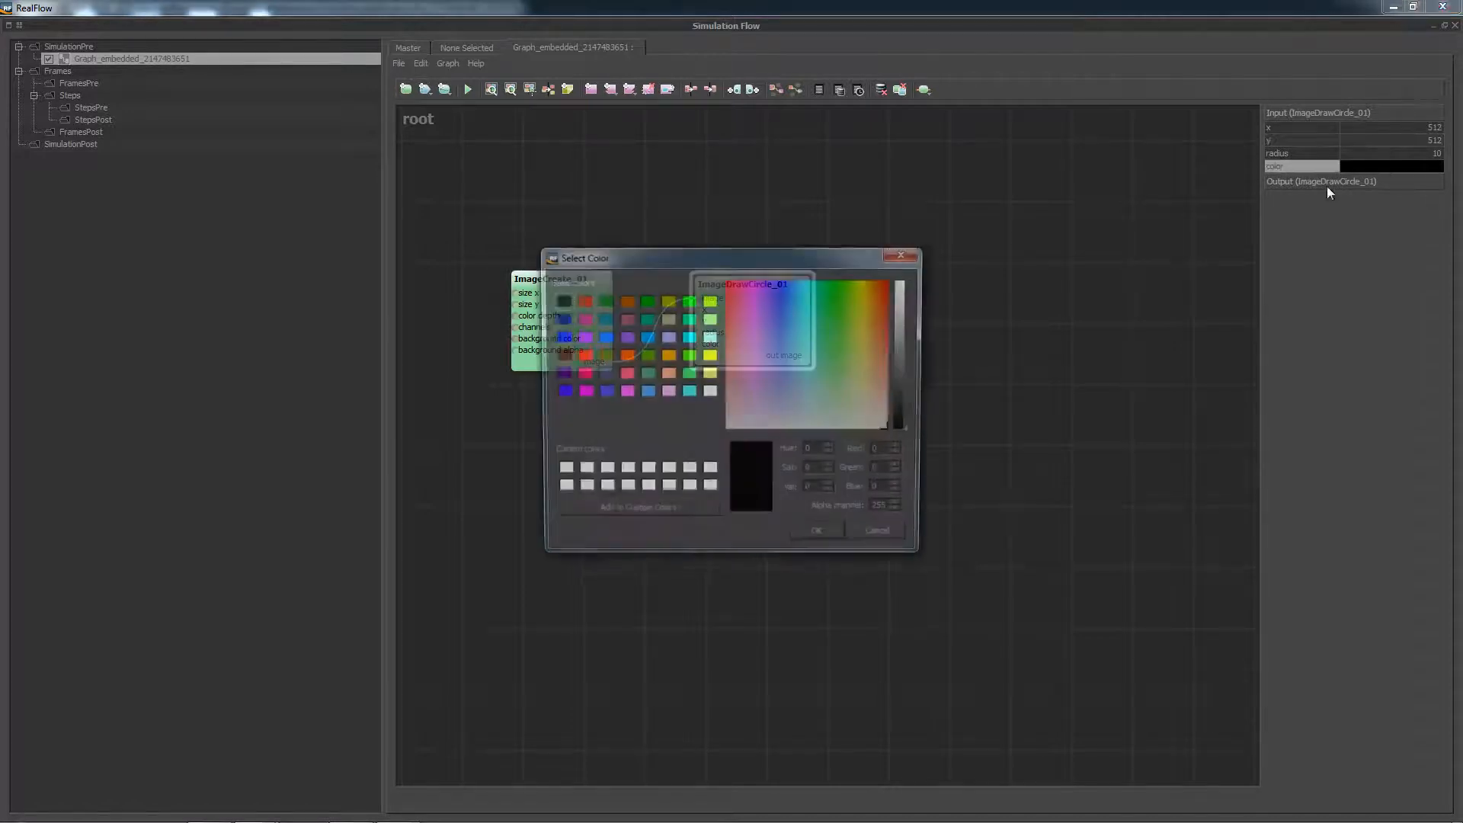
pyautogui.click(709, 391)
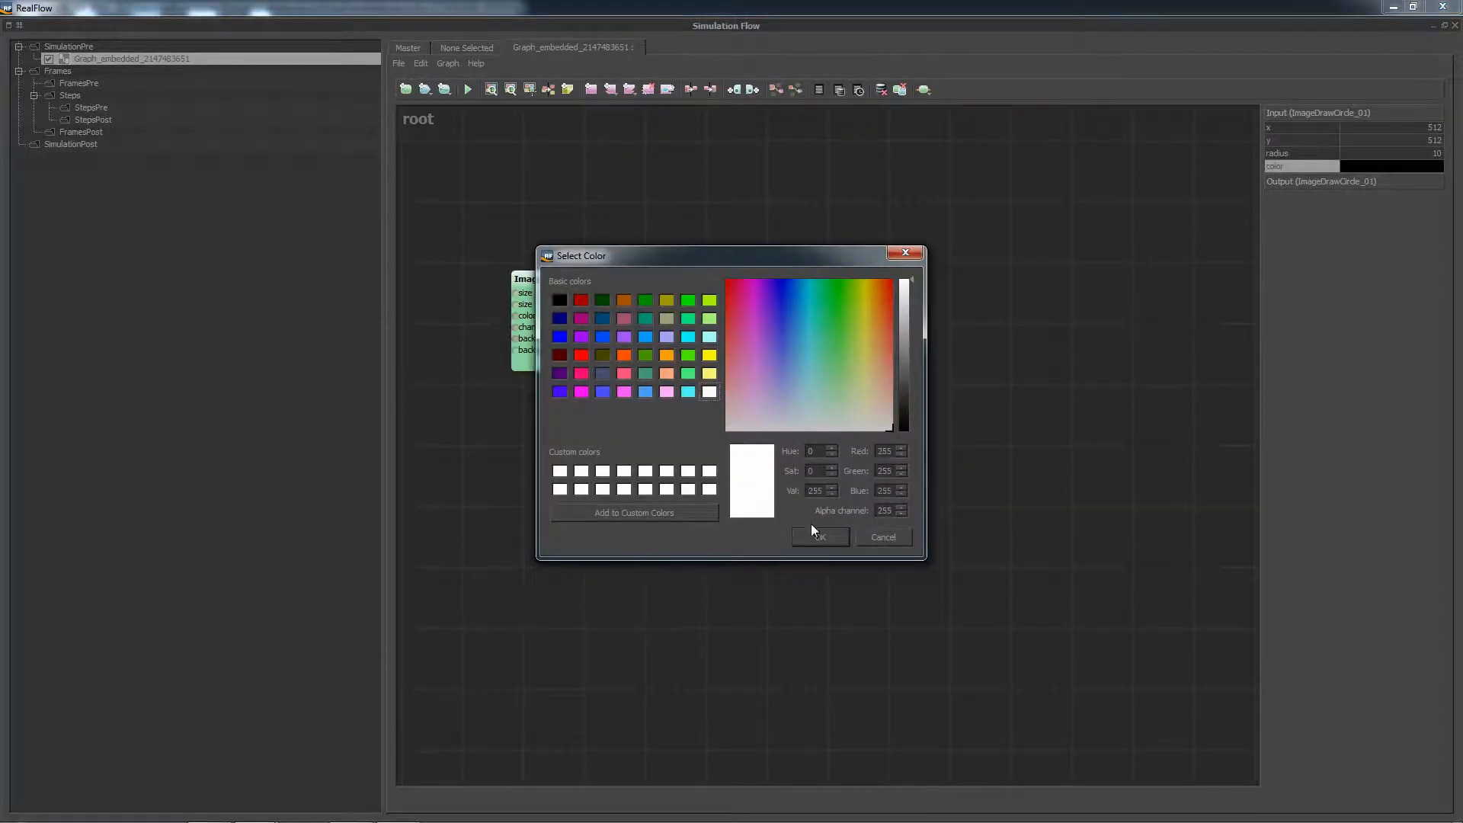
pyautogui.click(826, 537)
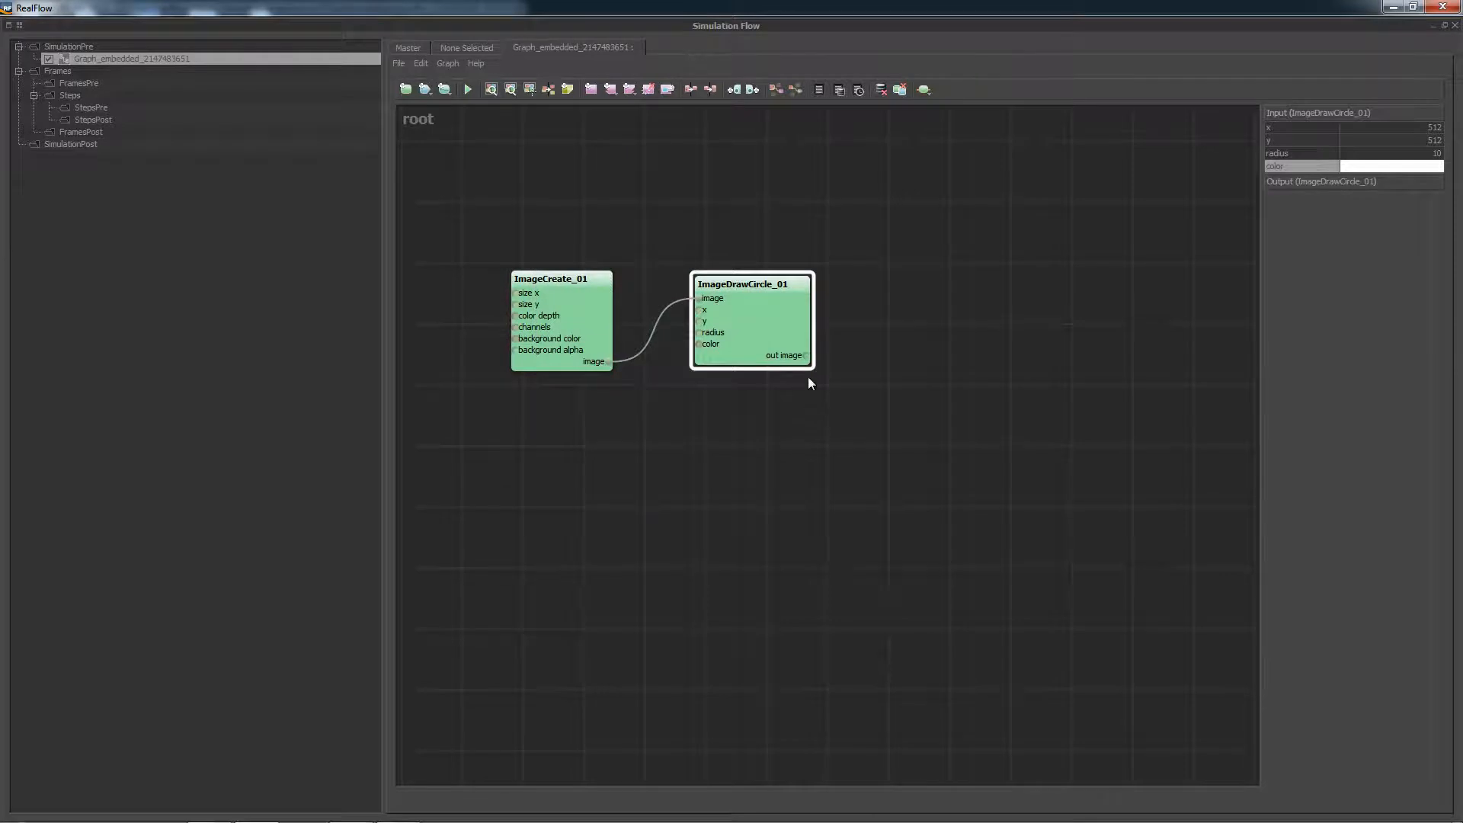
# Step: Add a String node beyond the ImageDrawCircle node and rename it Folder
pyautogui.click(937, 281)
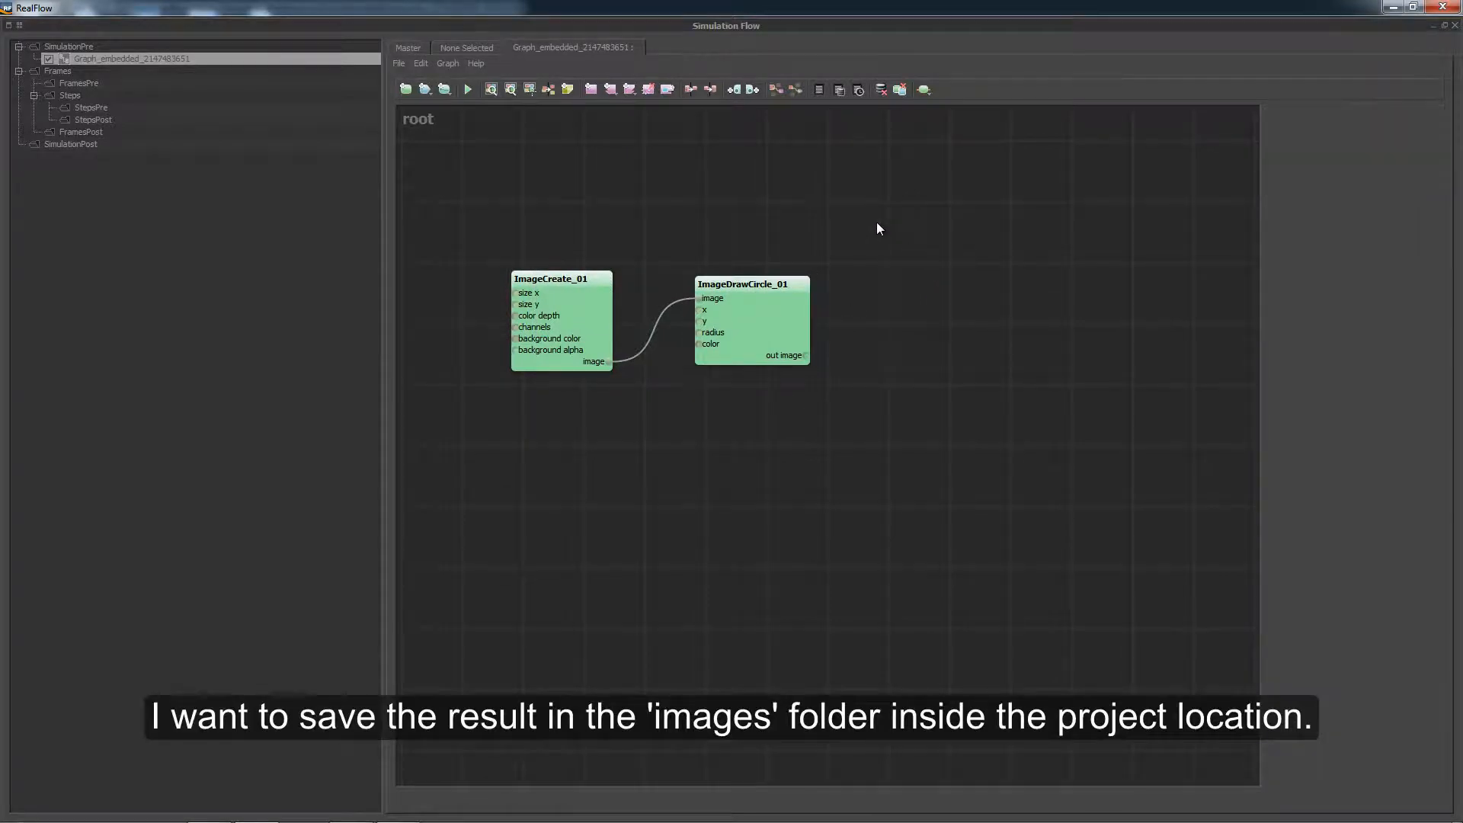
pyautogui.rightClick(878, 225)
pyautogui.write('string')
pyautogui.press('Return')
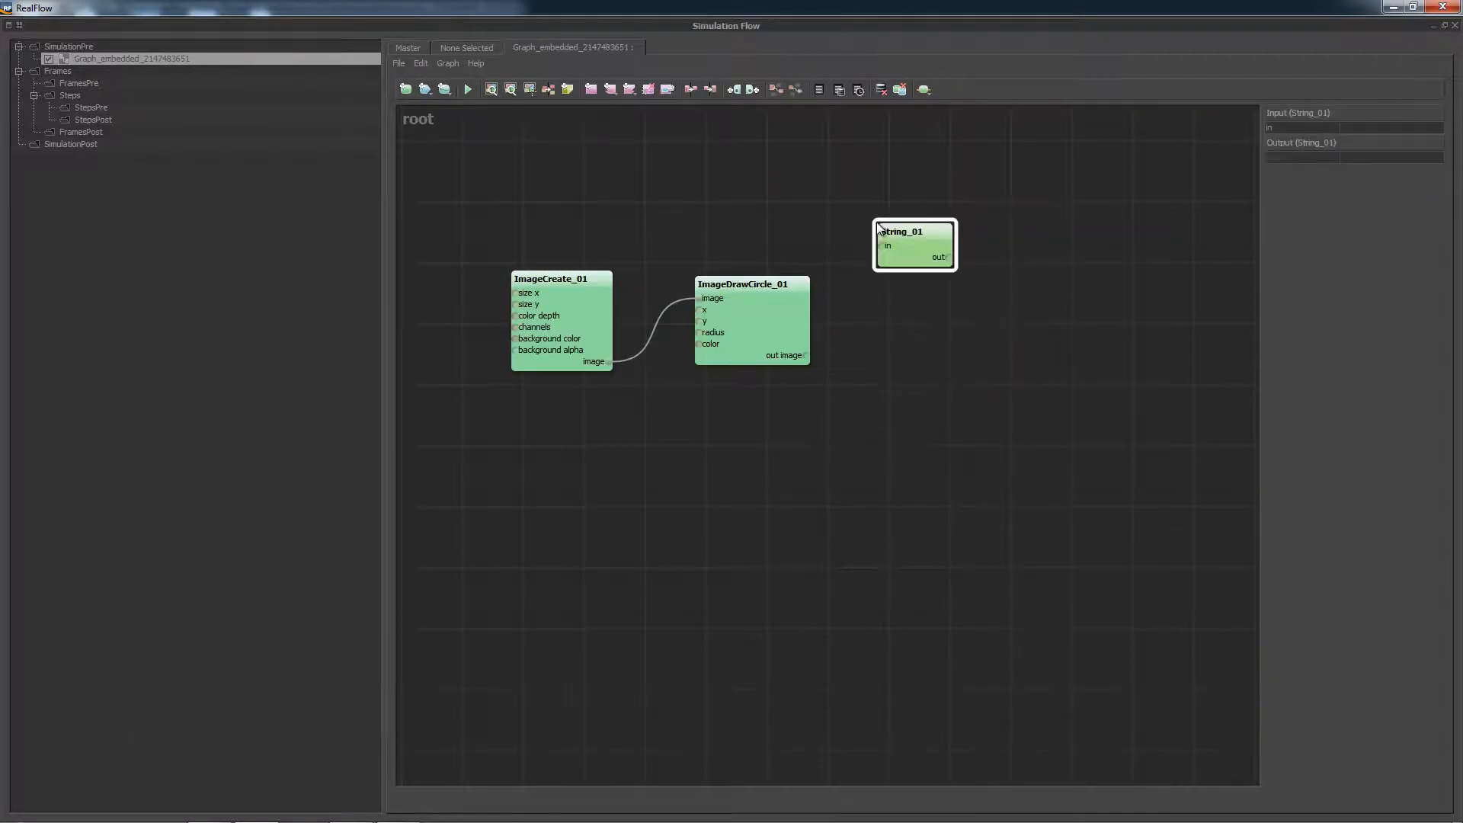
pyautogui.rightClick(899, 236)
pyautogui.click(956, 326)
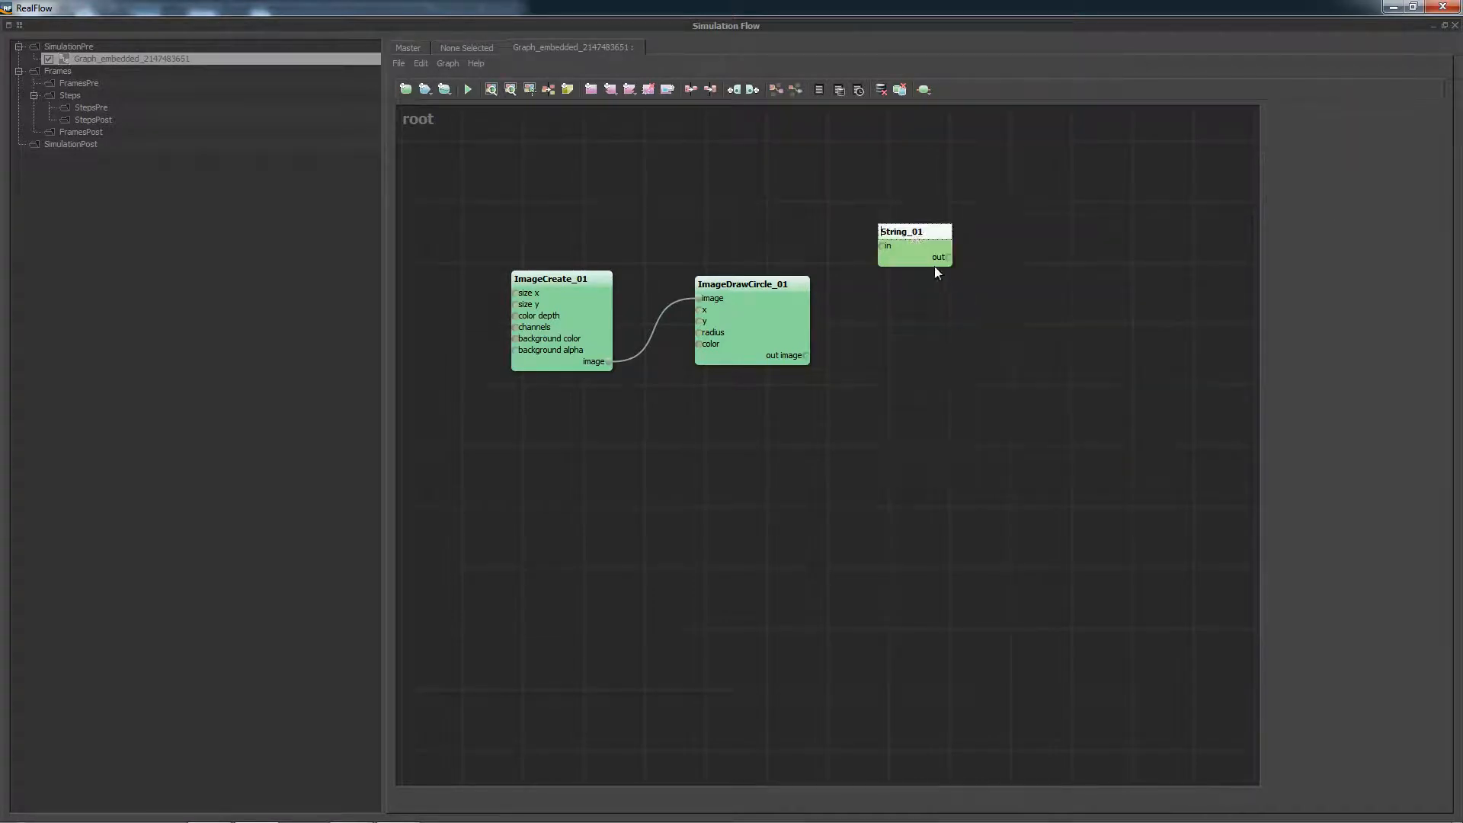
pyautogui.doubleClick(911, 233)
pyautogui.write('Folder')
pyautogui.press('Return')
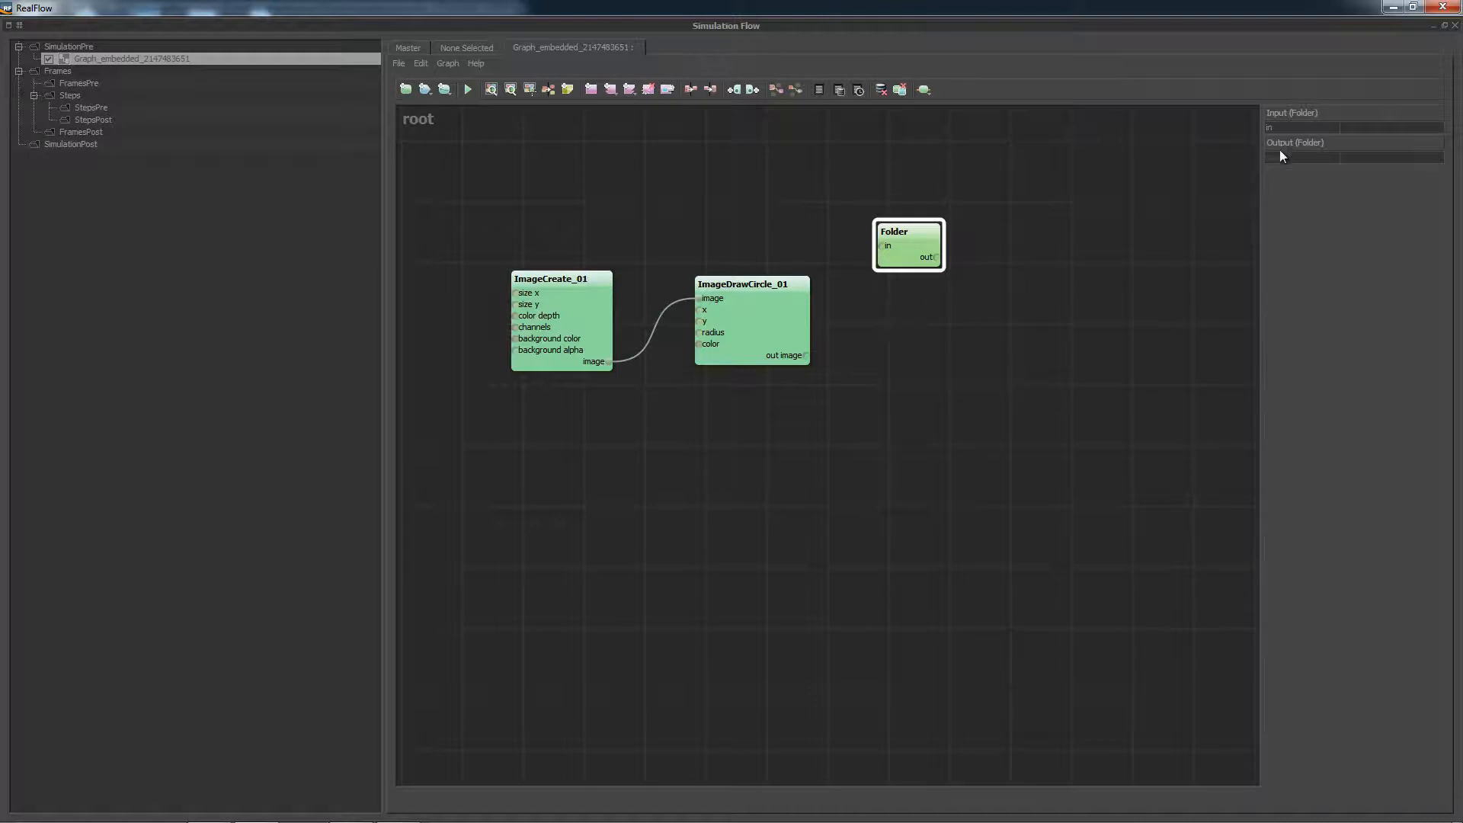
# Step: Set the Folder node's input string to $(SCENEDIR)/images
pyautogui.click(1406, 133)
pyautogui.write('$(SCENEDIR)/images')
pyautogui.press('Return')
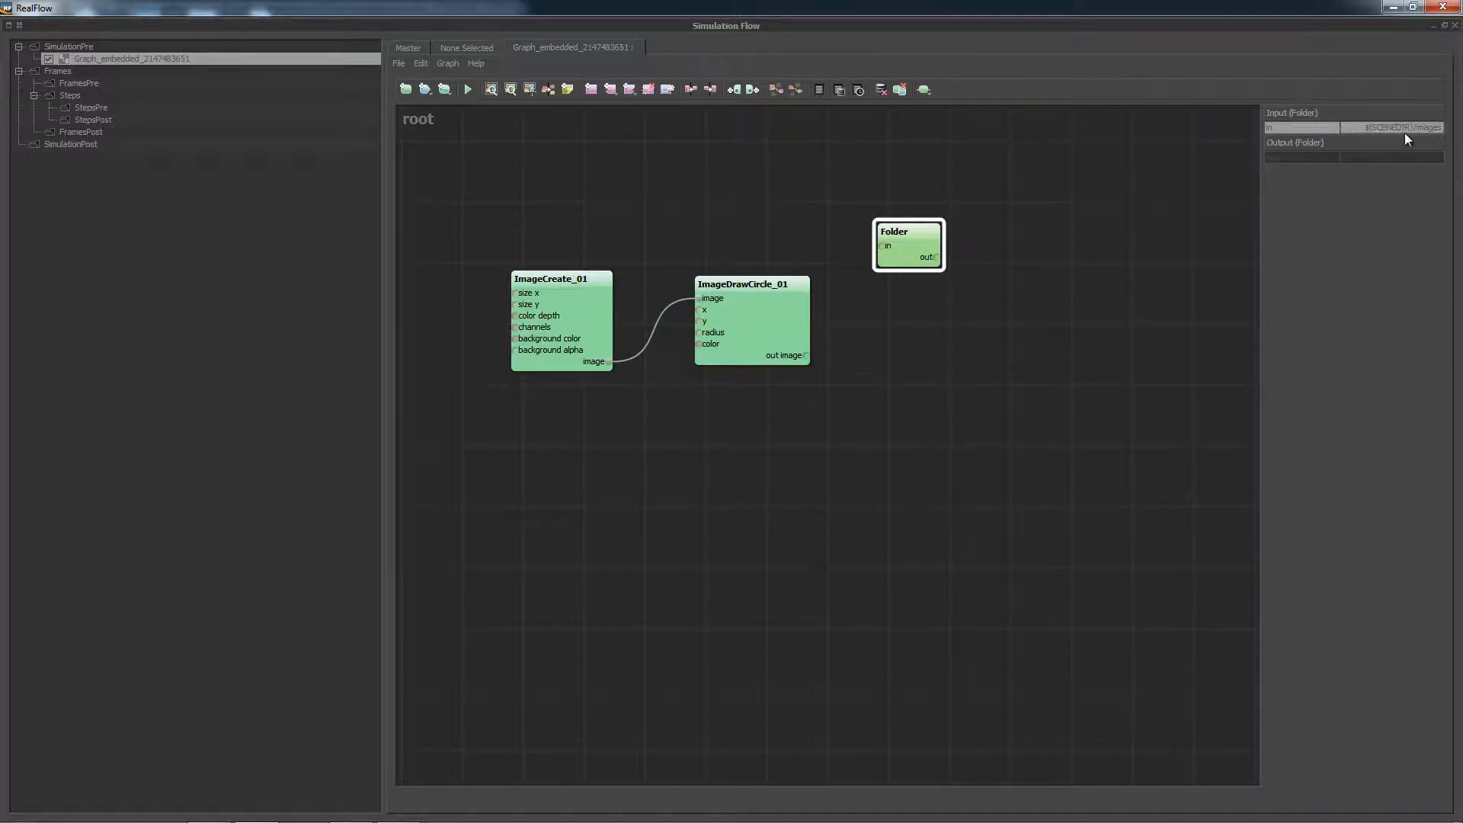
# Step: Add another String node below Folder and set its input string to img_00000.png
pyautogui.rightClick(893, 317)
pyautogui.moveTo(945, 611)
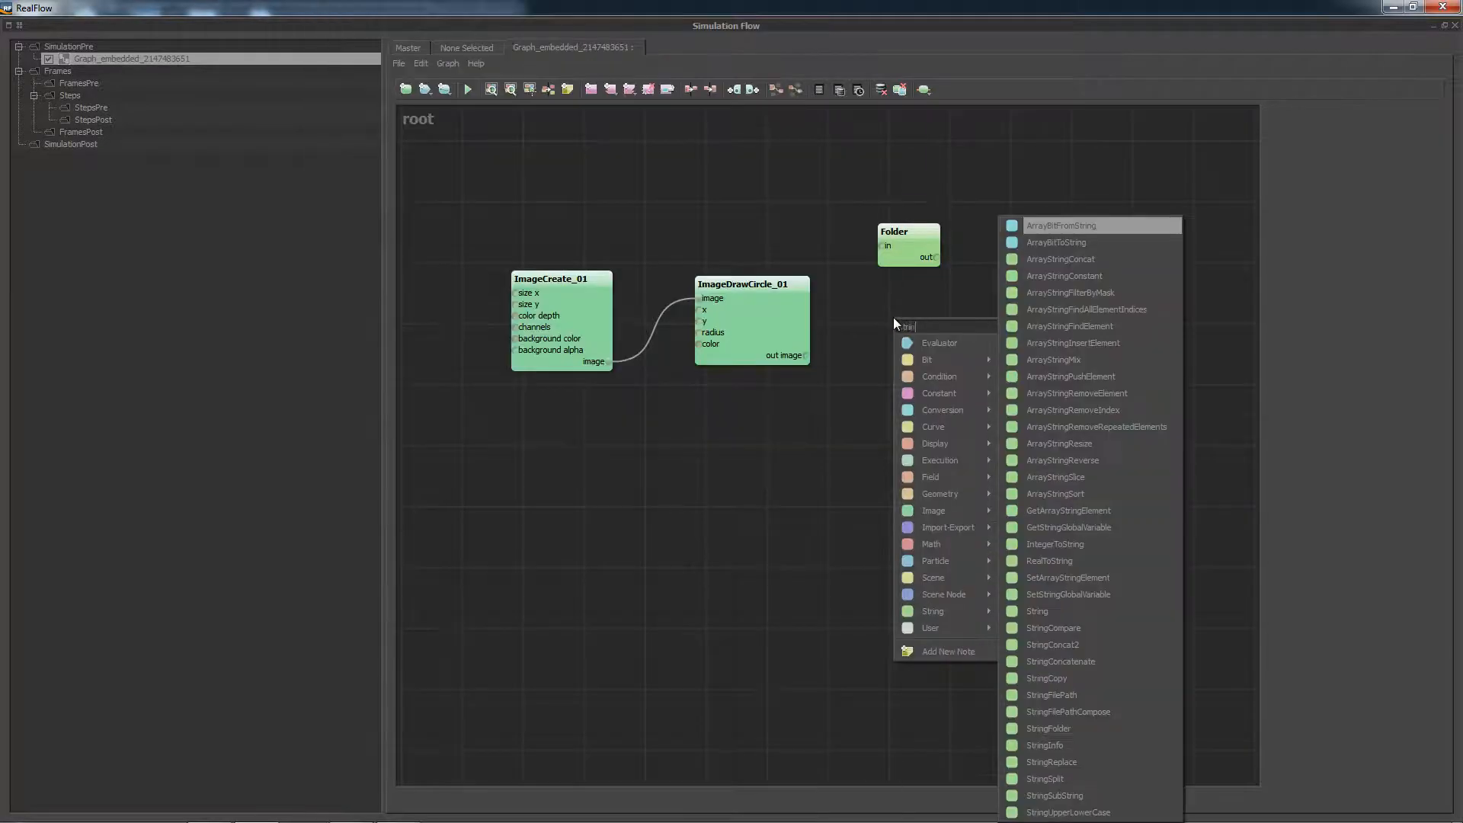
pyautogui.click(1042, 224)
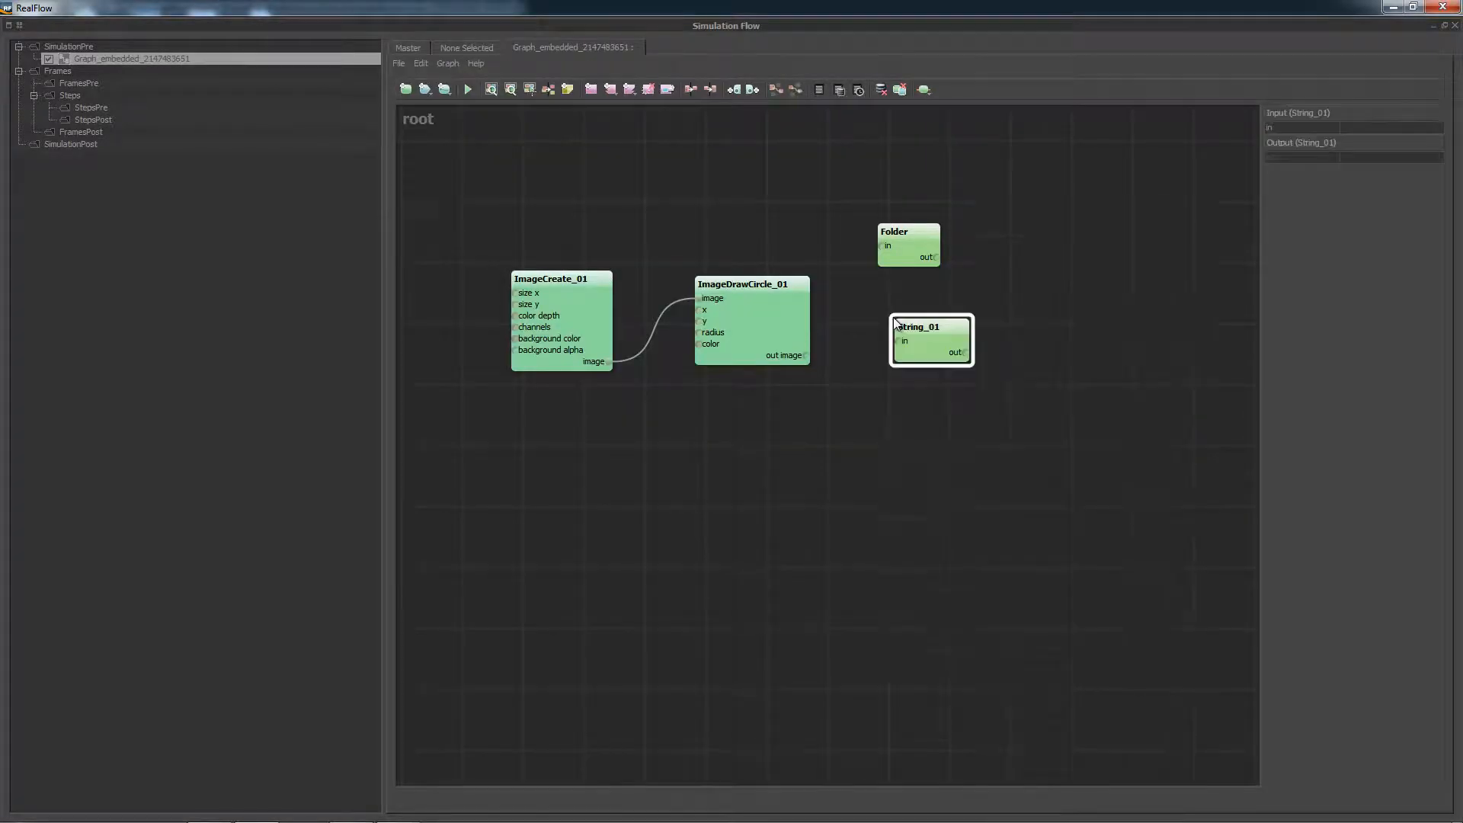
pyautogui.click(1386, 128)
pyautogui.write('img_000')
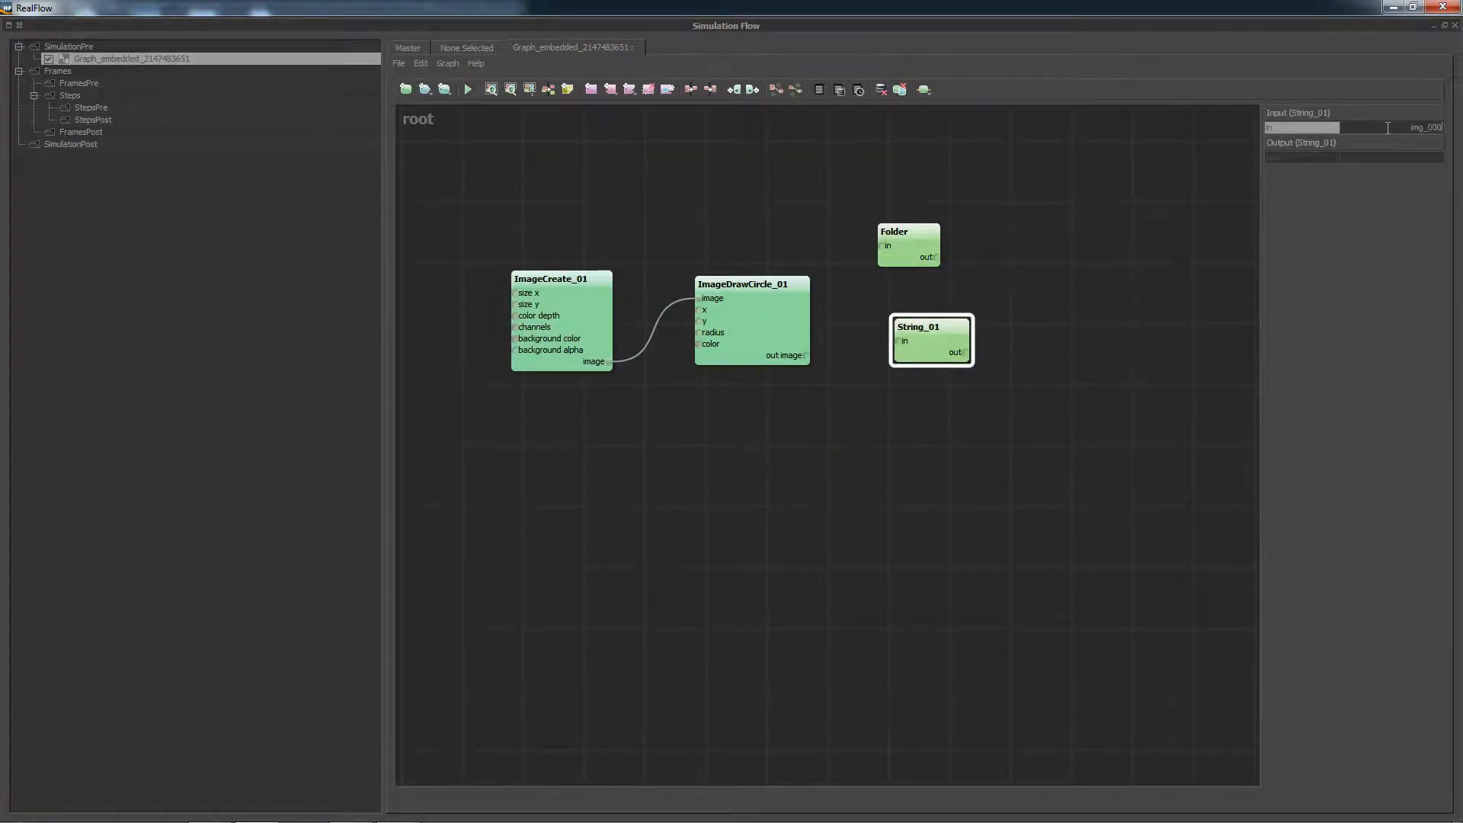
pyautogui.write('00.png')
pyautogui.press('Return')
# Step: Add a StringConcat2 node beside the Folder and file name string nodes
pyautogui.moveTo(1011, 277); pyautogui.dragTo(884, 283, button='middle')
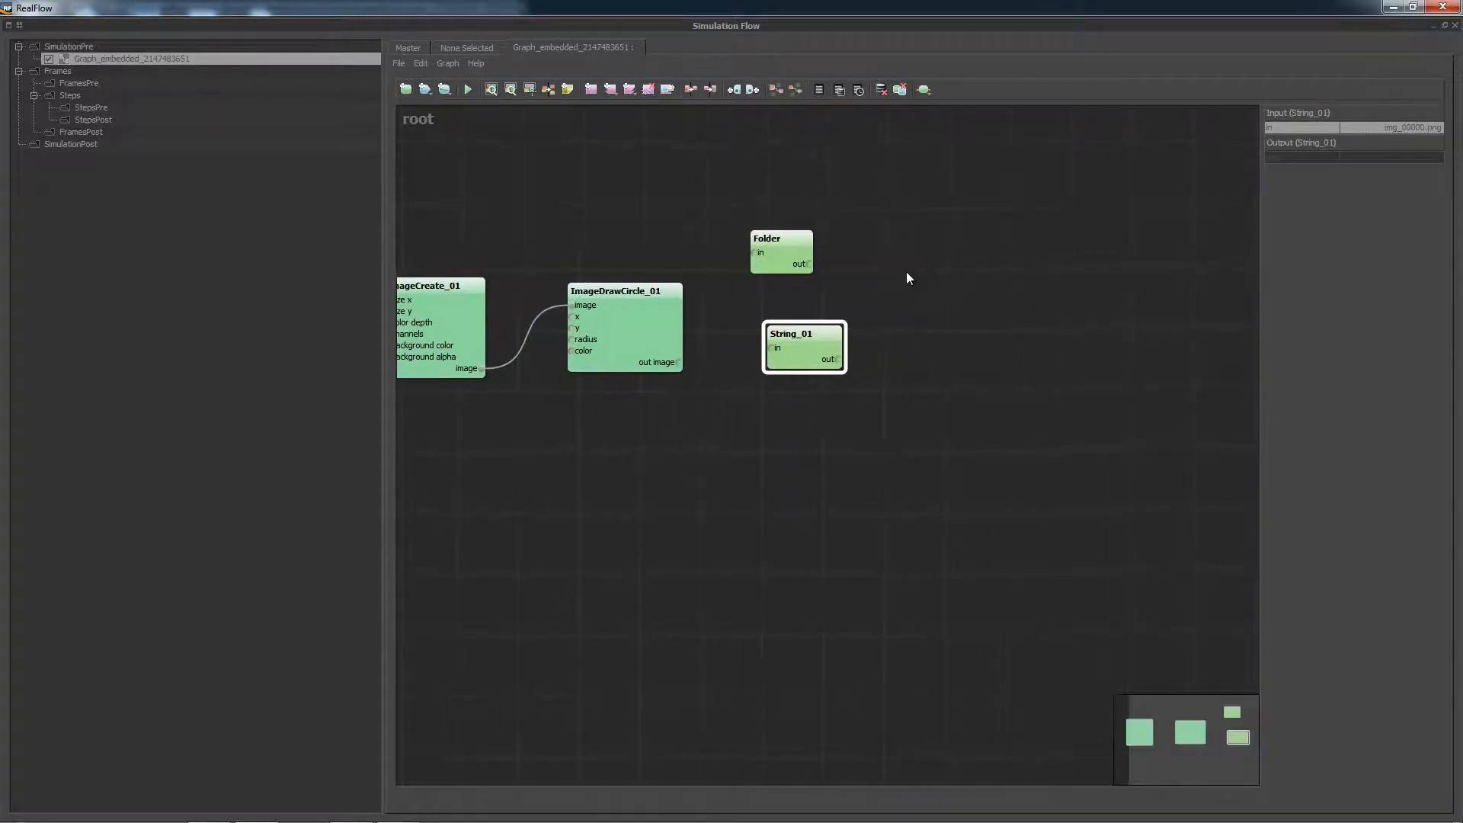
pyautogui.click(936, 256)
pyautogui.rightClick(937, 256)
pyautogui.write('concat')
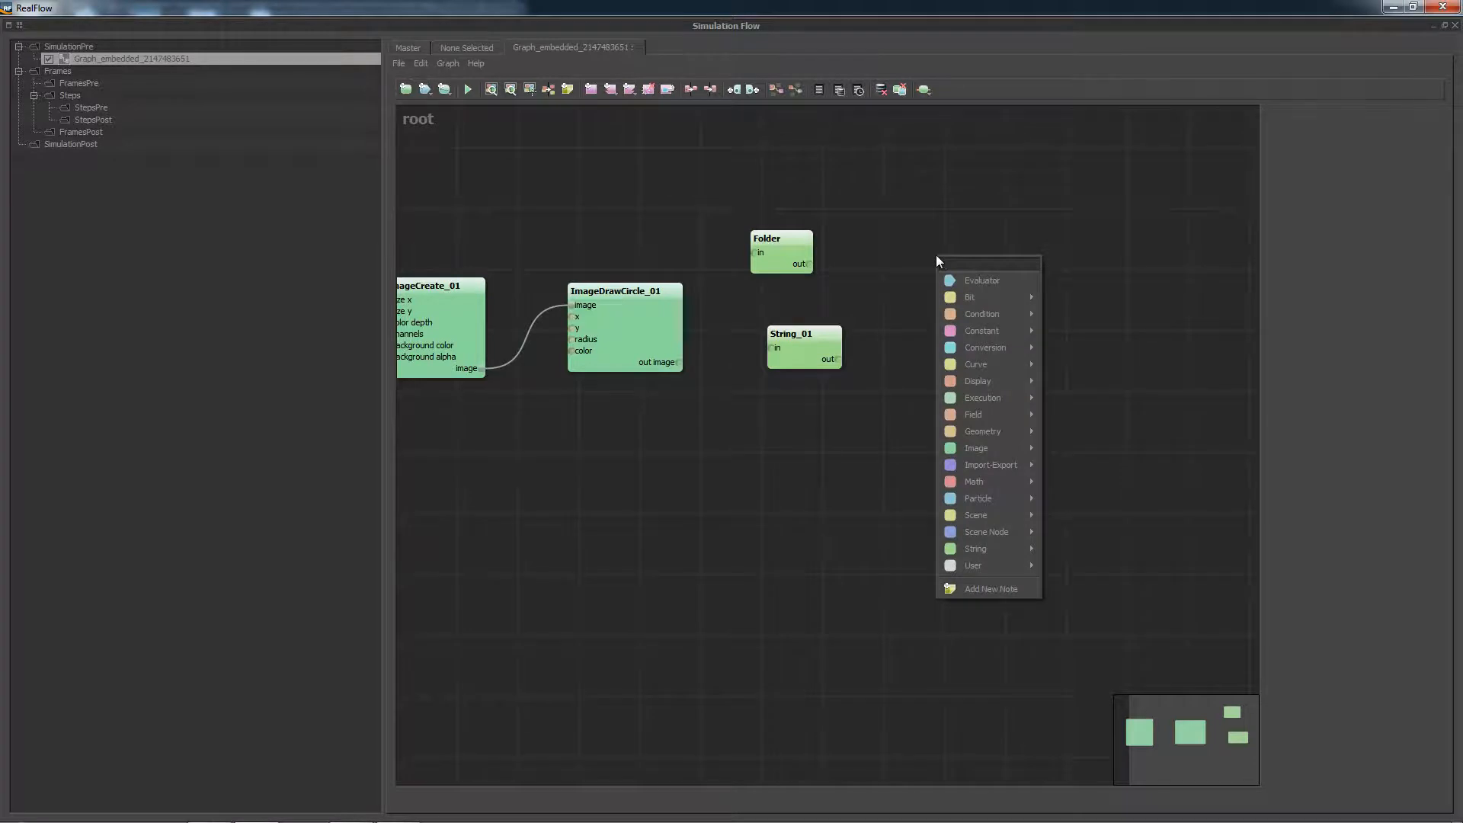
pyautogui.write('2')
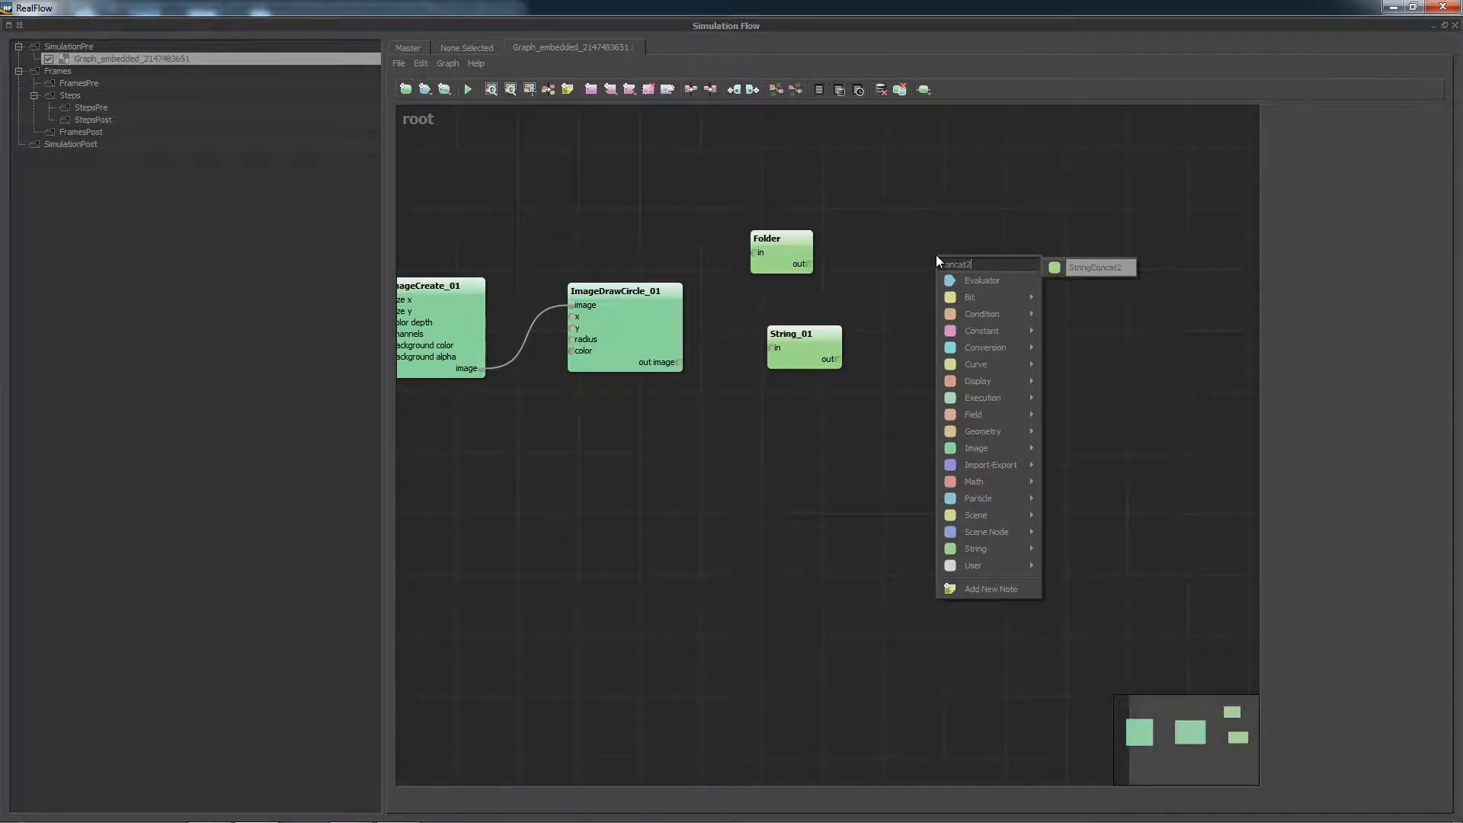
pyautogui.press('Return')
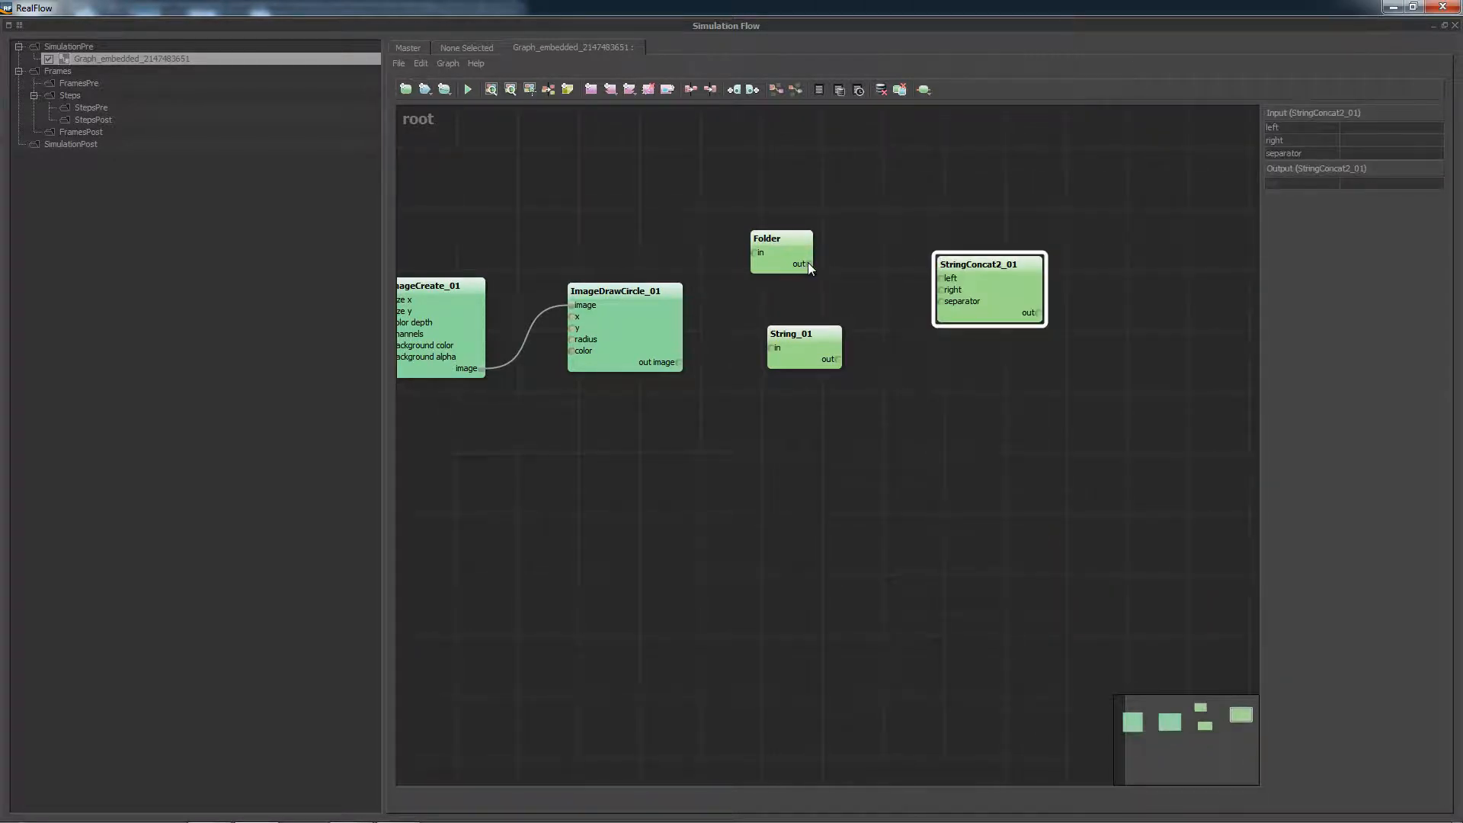
# Step: Connect Folder to StringConcat2's left input and the file name string to its right input, with "/" as separator
pyautogui.moveTo(806, 265); pyautogui.dragTo(937, 278)
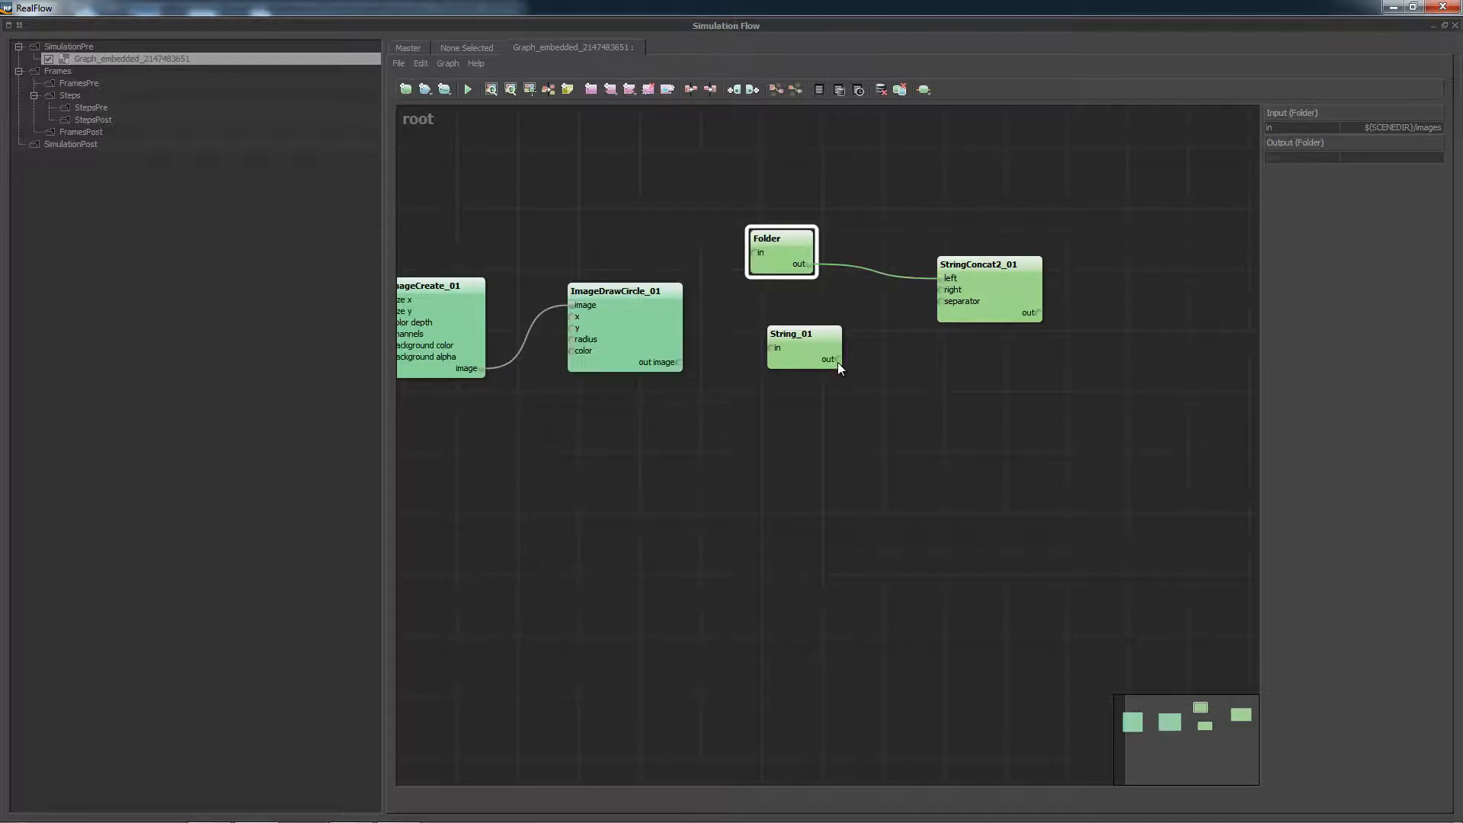
pyautogui.moveTo(838, 360); pyautogui.dragTo(942, 290)
pyautogui.click(1018, 288)
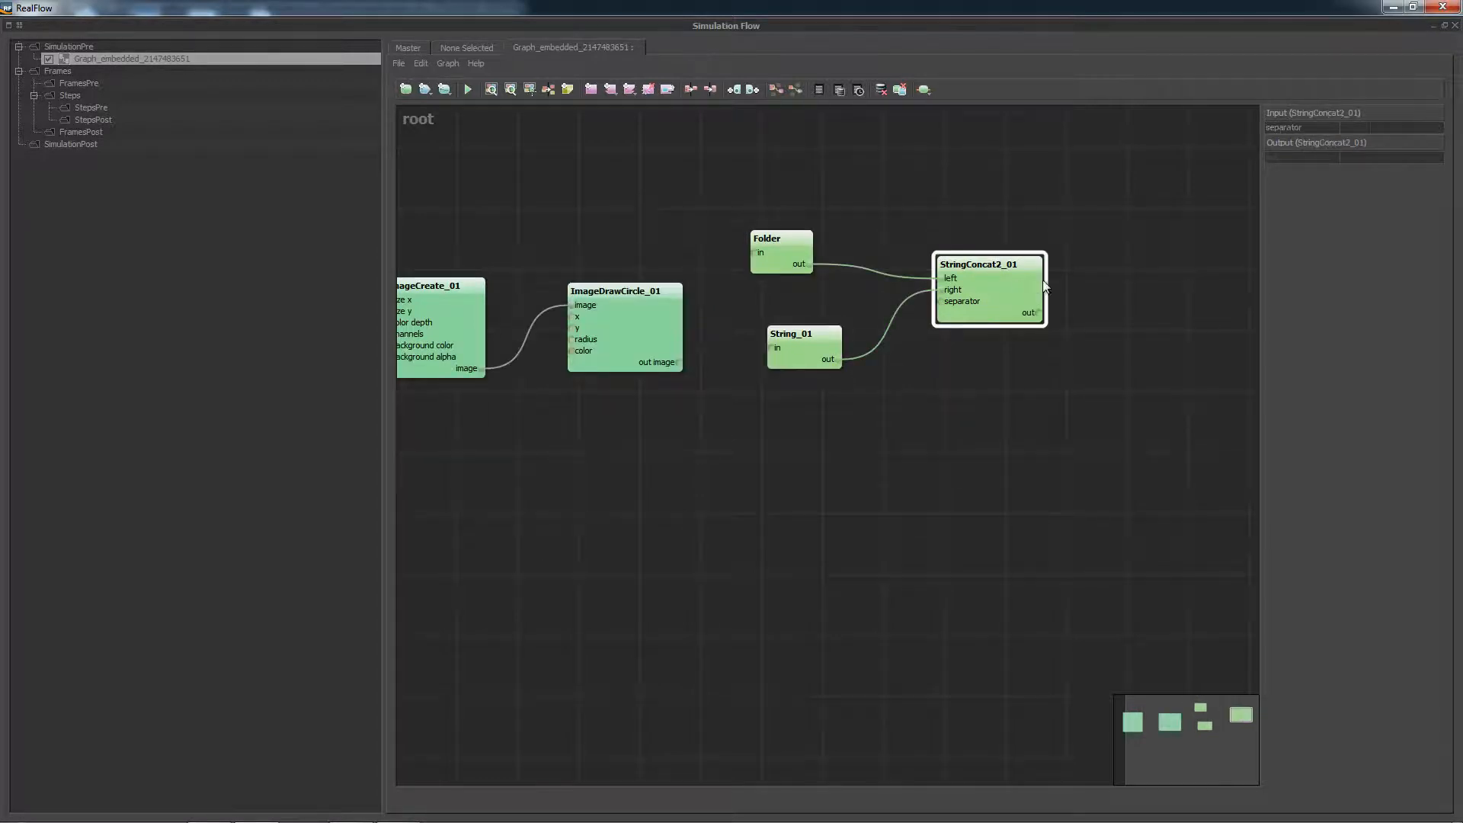
pyautogui.click(1398, 128)
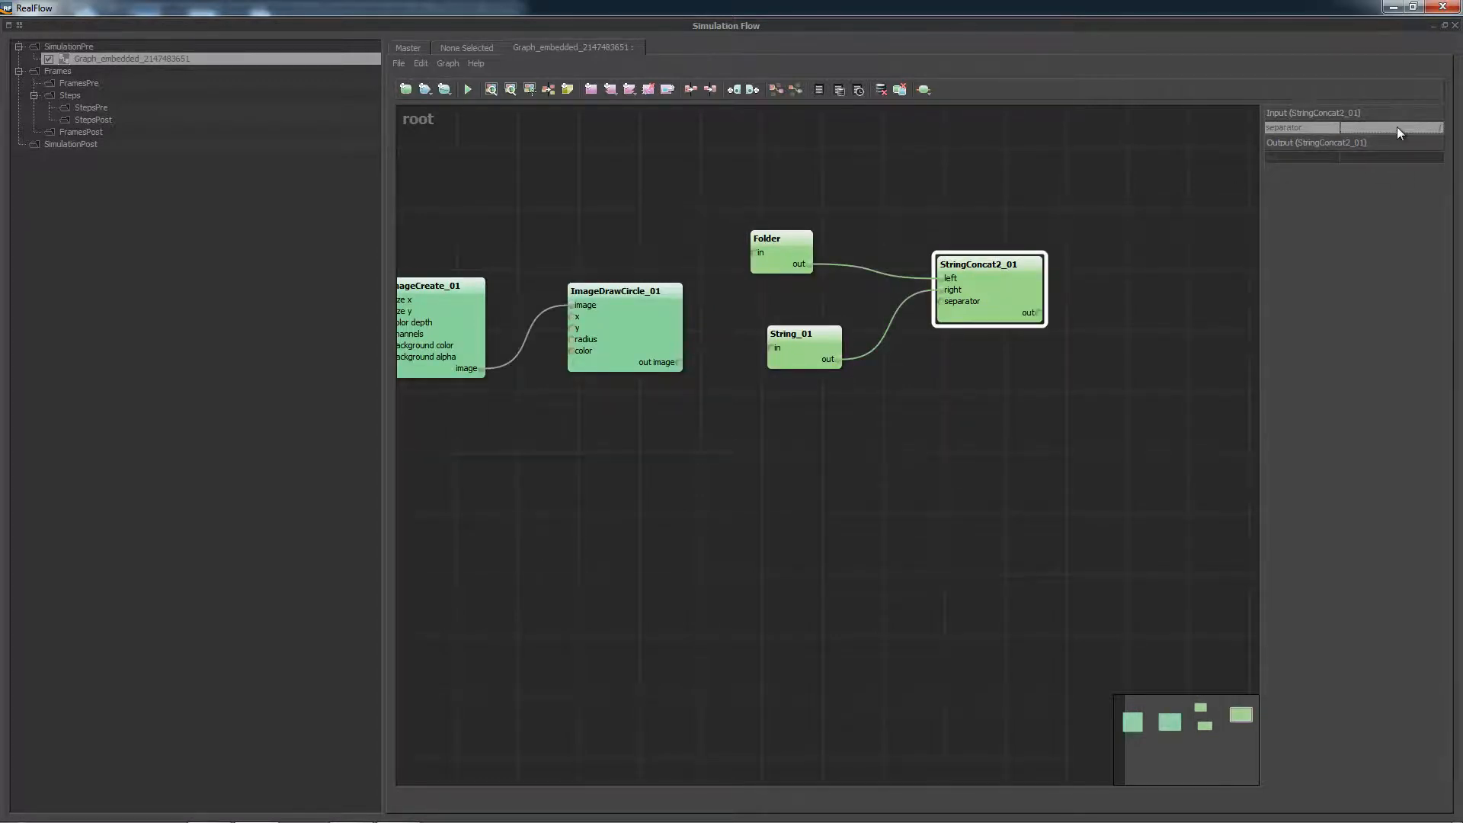
# Step: Add an ImageSave node below and beyond the StringConcat2 node
pyautogui.moveTo(1054, 359); pyautogui.dragTo(952, 379, button='middle')
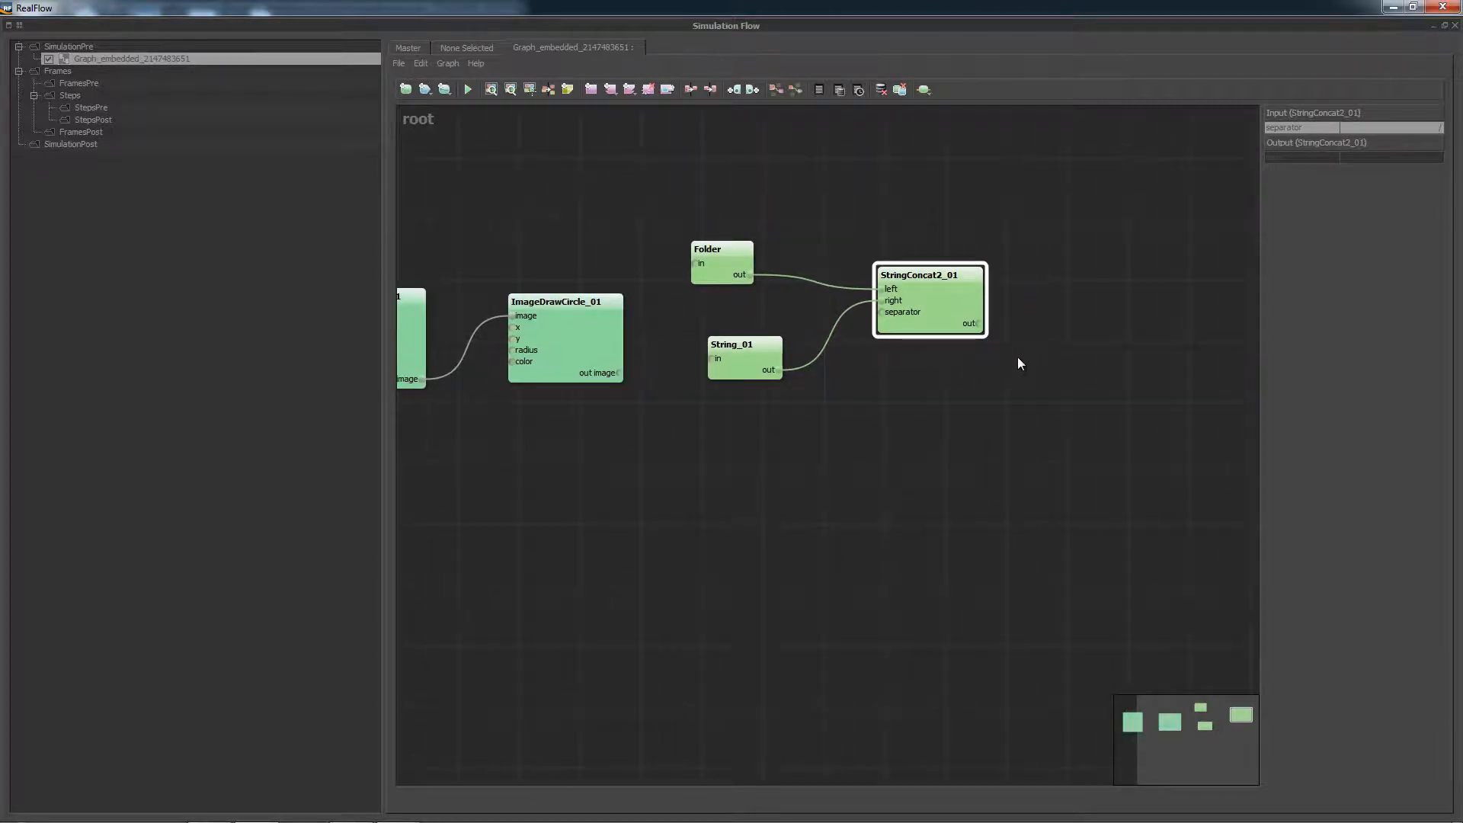
pyautogui.click(1006, 386)
pyautogui.rightClick(1019, 418)
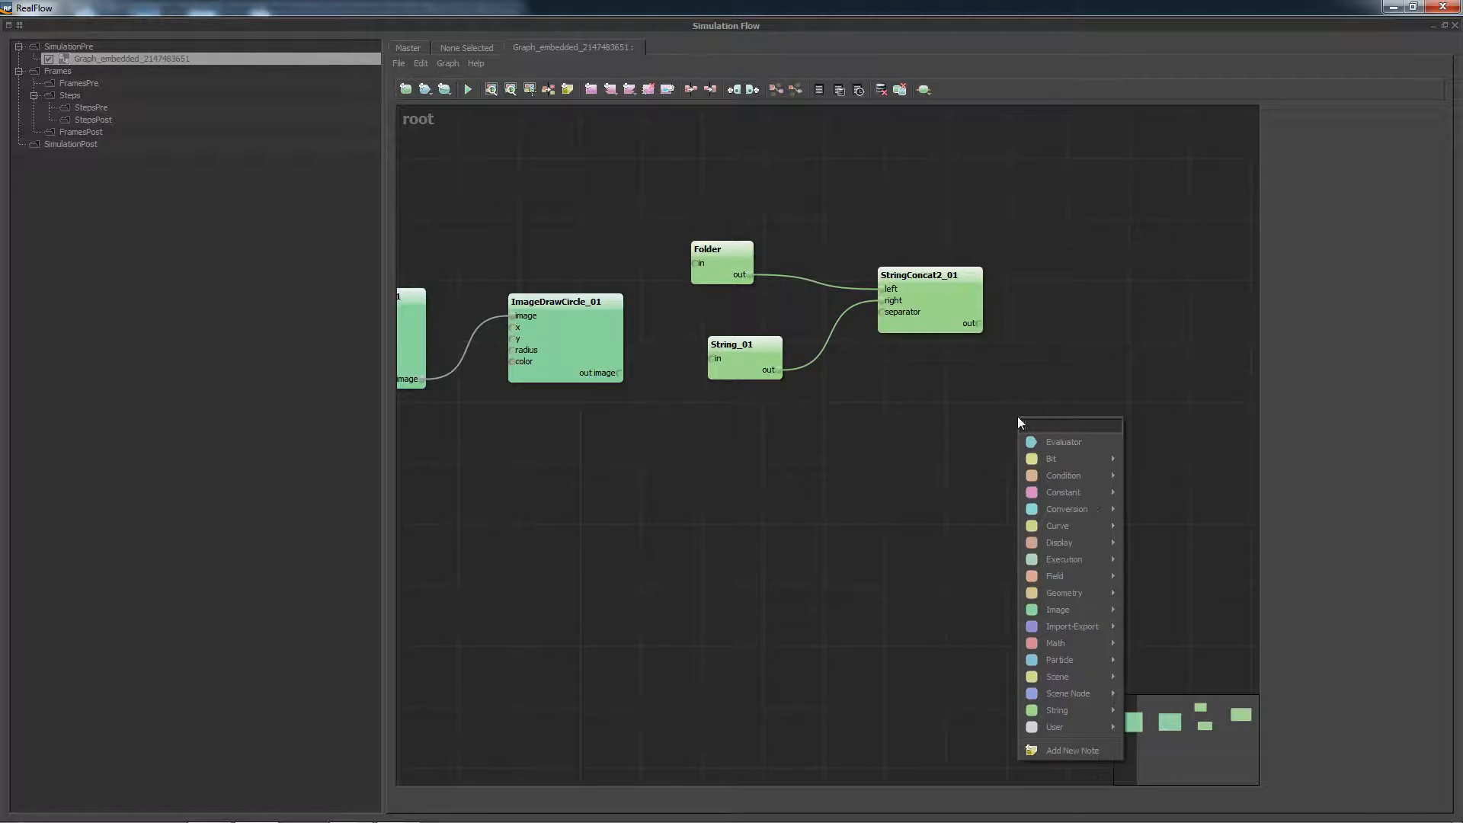
pyautogui.write('image save')
pyautogui.press('Return')
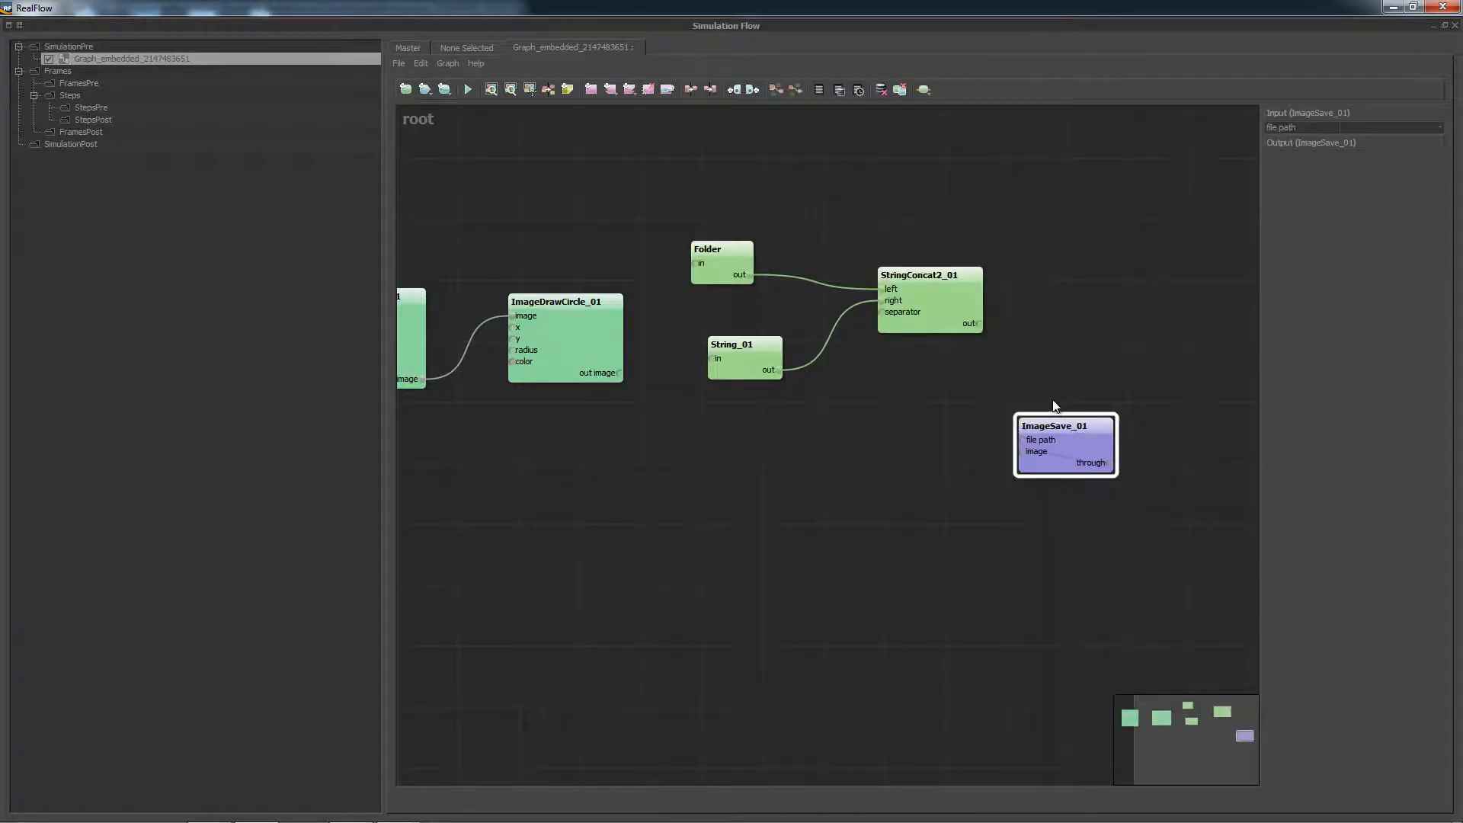
# Step: Connect the StringConcat2 output and the ImageDrawCircle image to ImageSave, and attach a new Evaluator to ImageSave's free output
pyautogui.moveTo(981, 323); pyautogui.dragTo(1029, 438)
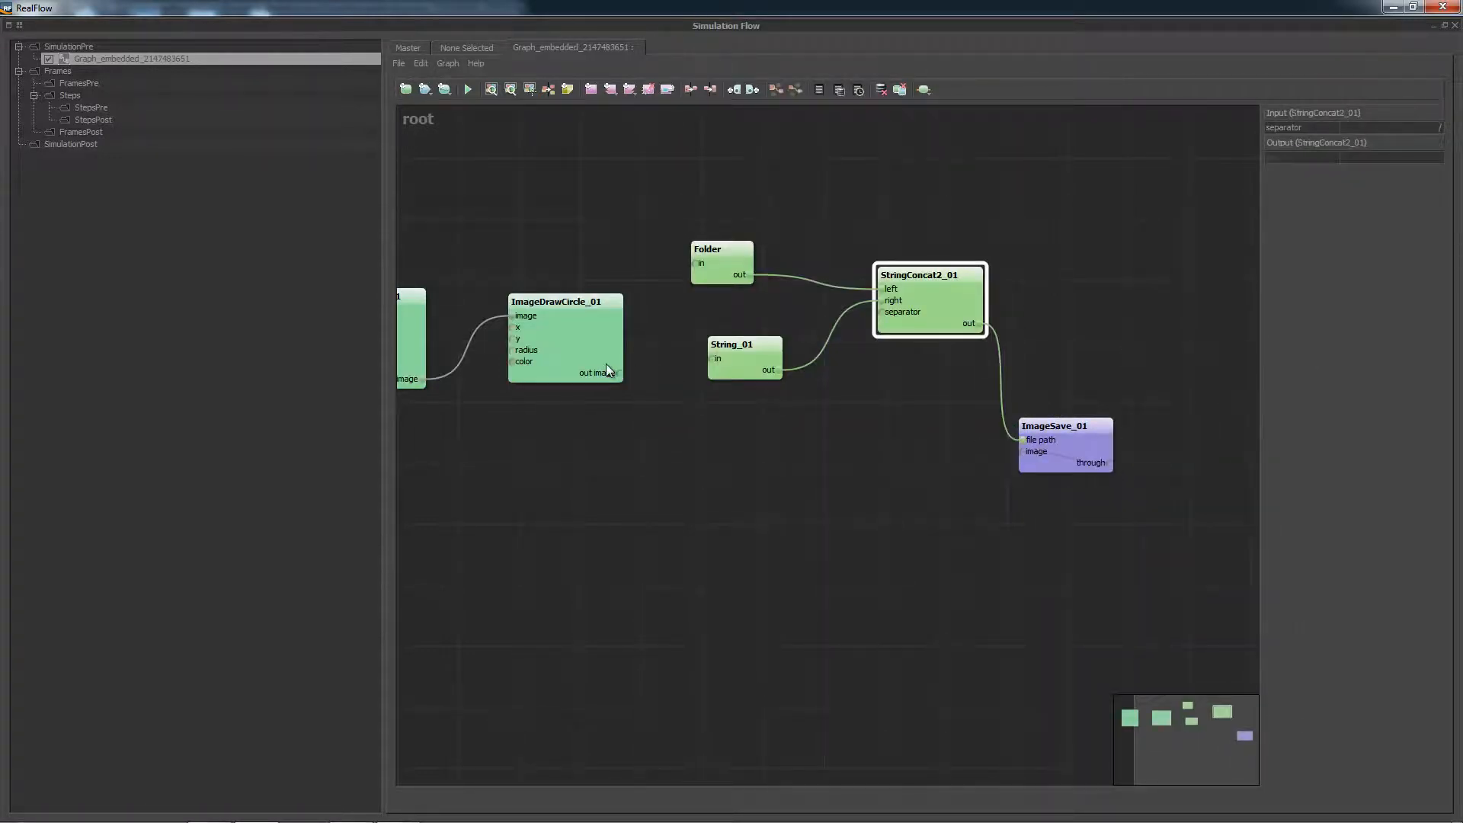
pyautogui.moveTo(607, 371); pyautogui.dragTo(1036, 451)
pyautogui.rightClick(1085, 450)
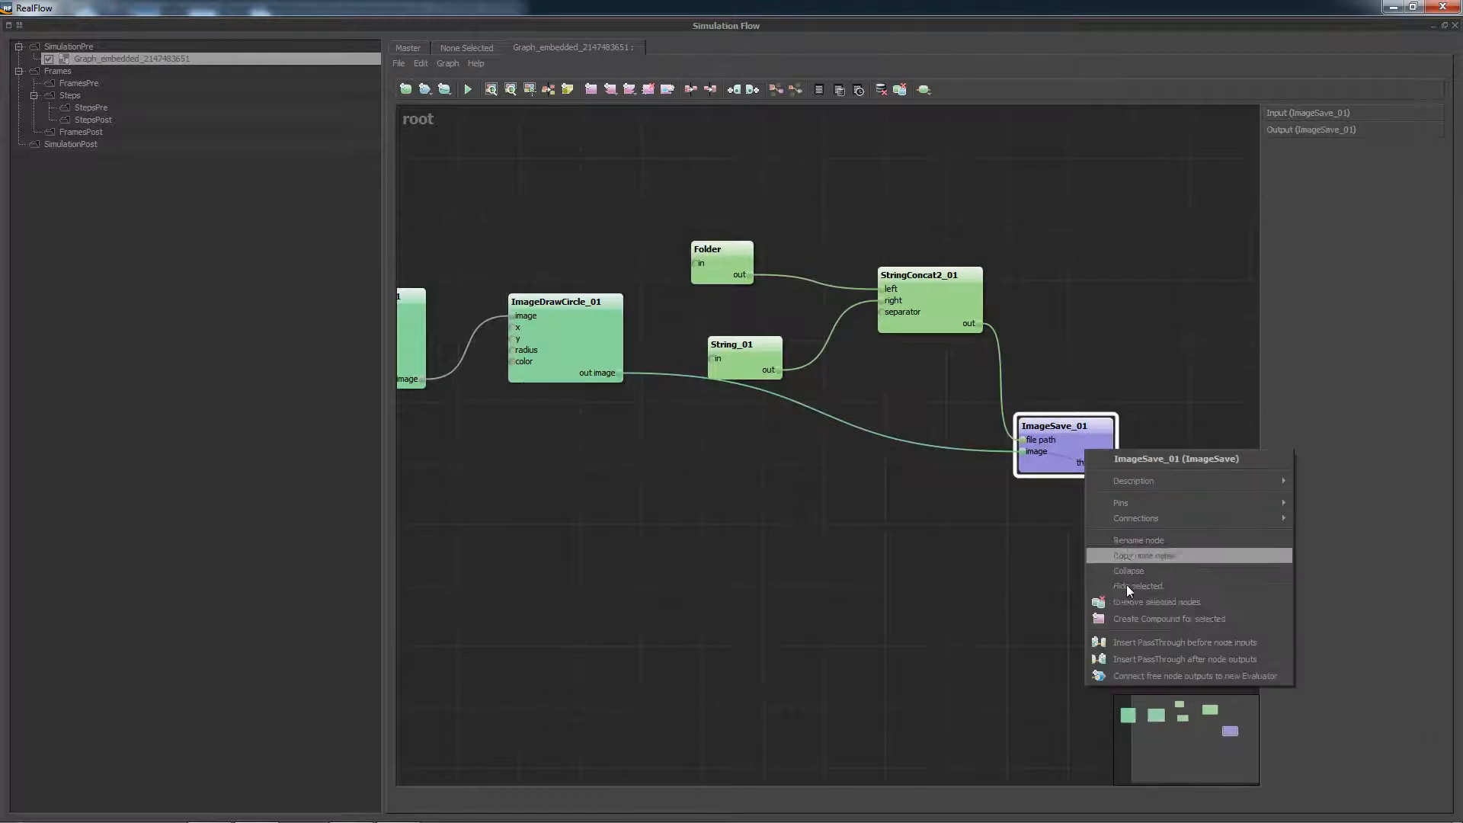
pyautogui.click(1136, 675)
# Step: Rearrange the string nodes above and the ImageSave and Evaluator nodes level with ImageDrawCircle's output
pyautogui.moveTo(679, 183); pyautogui.dragTo(905, 383)
pyautogui.moveTo(957, 297); pyautogui.dragTo(905, 225)
pyautogui.moveTo(1014, 302); pyautogui.dragTo(1142, 459)
pyautogui.moveTo(1078, 440); pyautogui.dragTo(999, 360)
pyautogui.click(884, 390)
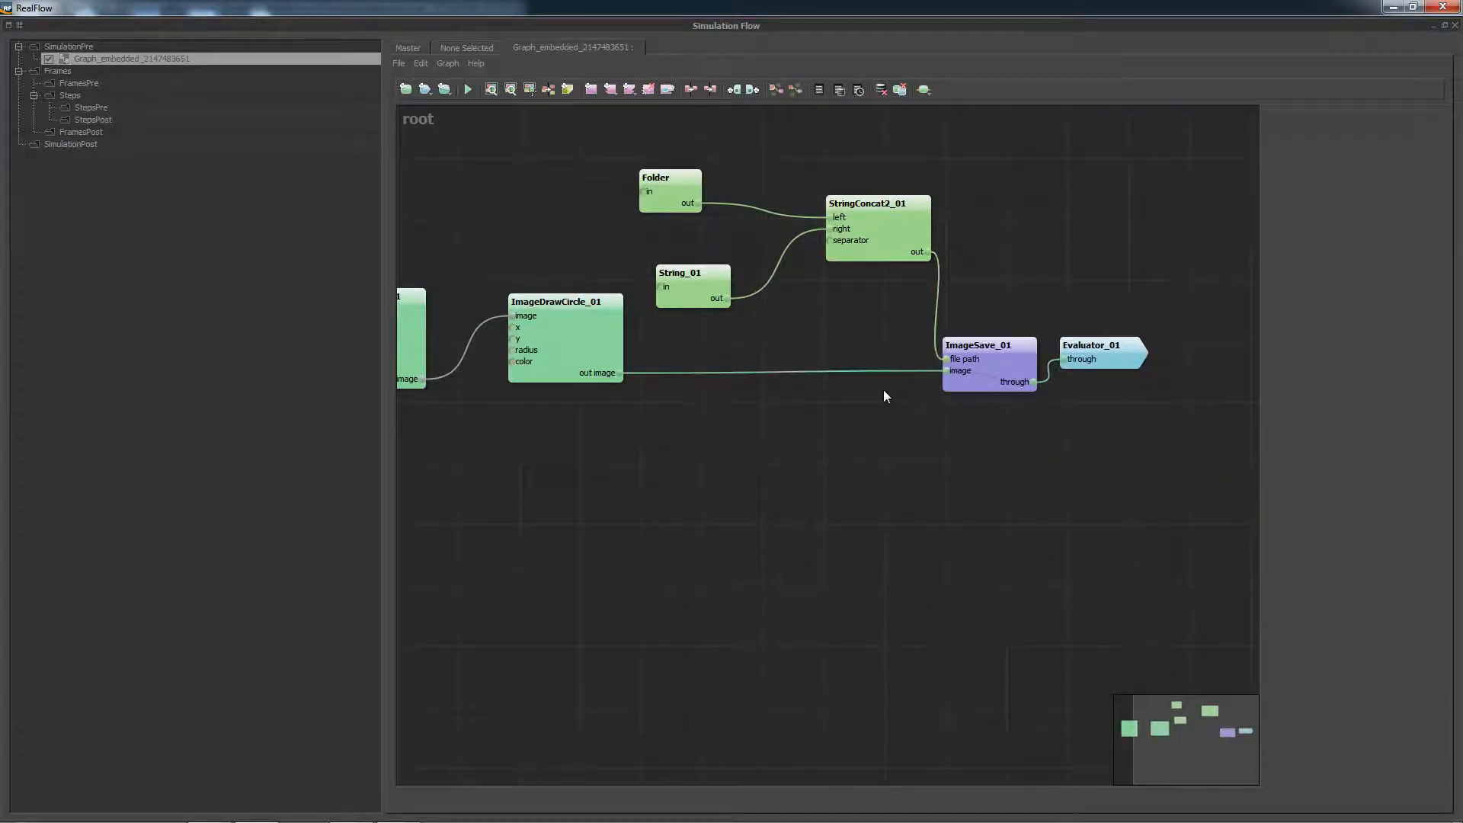
# Step: Create a new graph under FramesPre and add a GetCurrentFrameTime node to it
pyautogui.rightClick(90, 85)
pyautogui.click(97, 89)
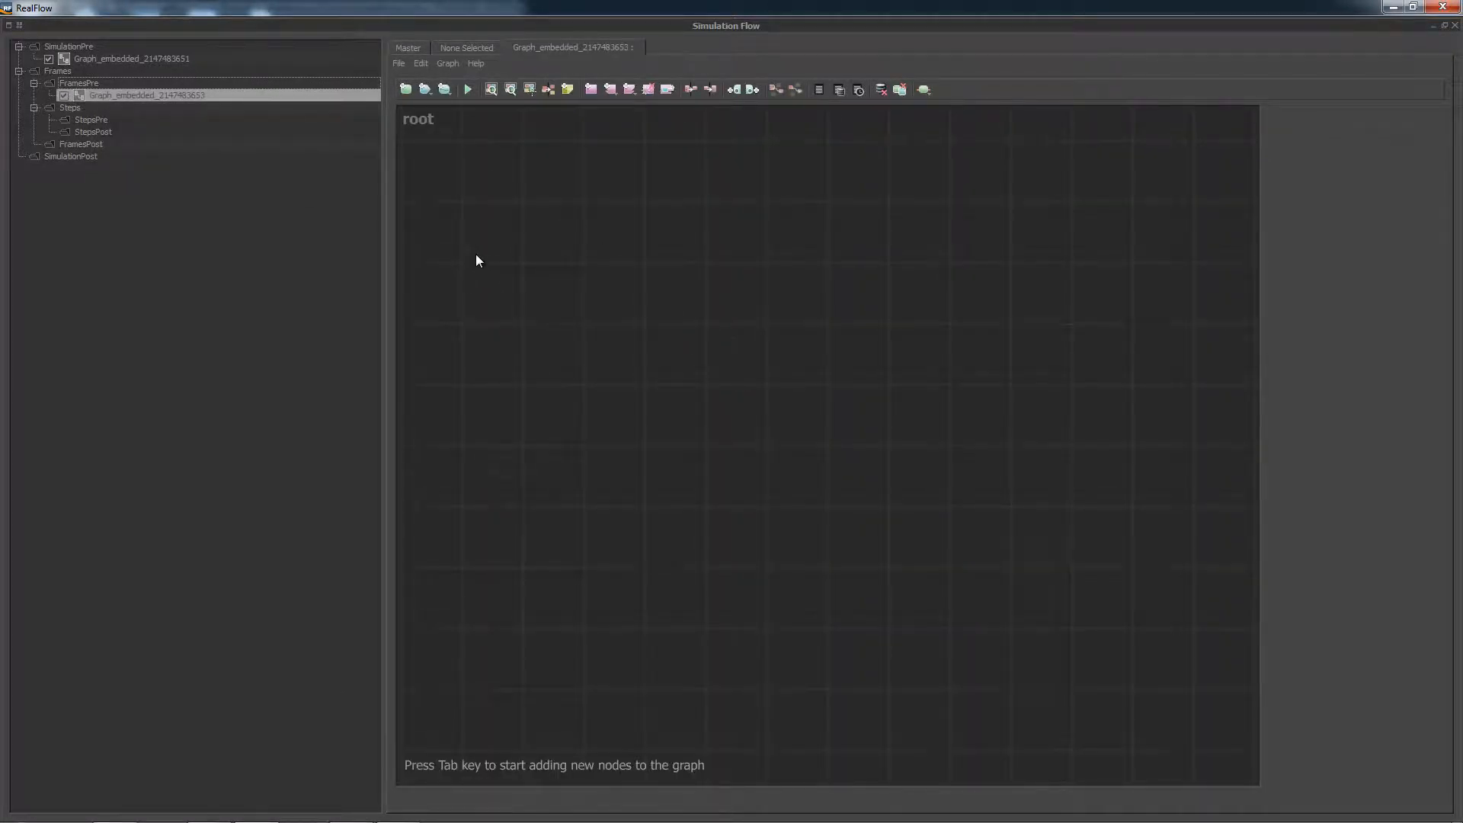
pyautogui.click(489, 286)
pyautogui.press('Tab')
pyautogui.write('GetCurrentFrame')
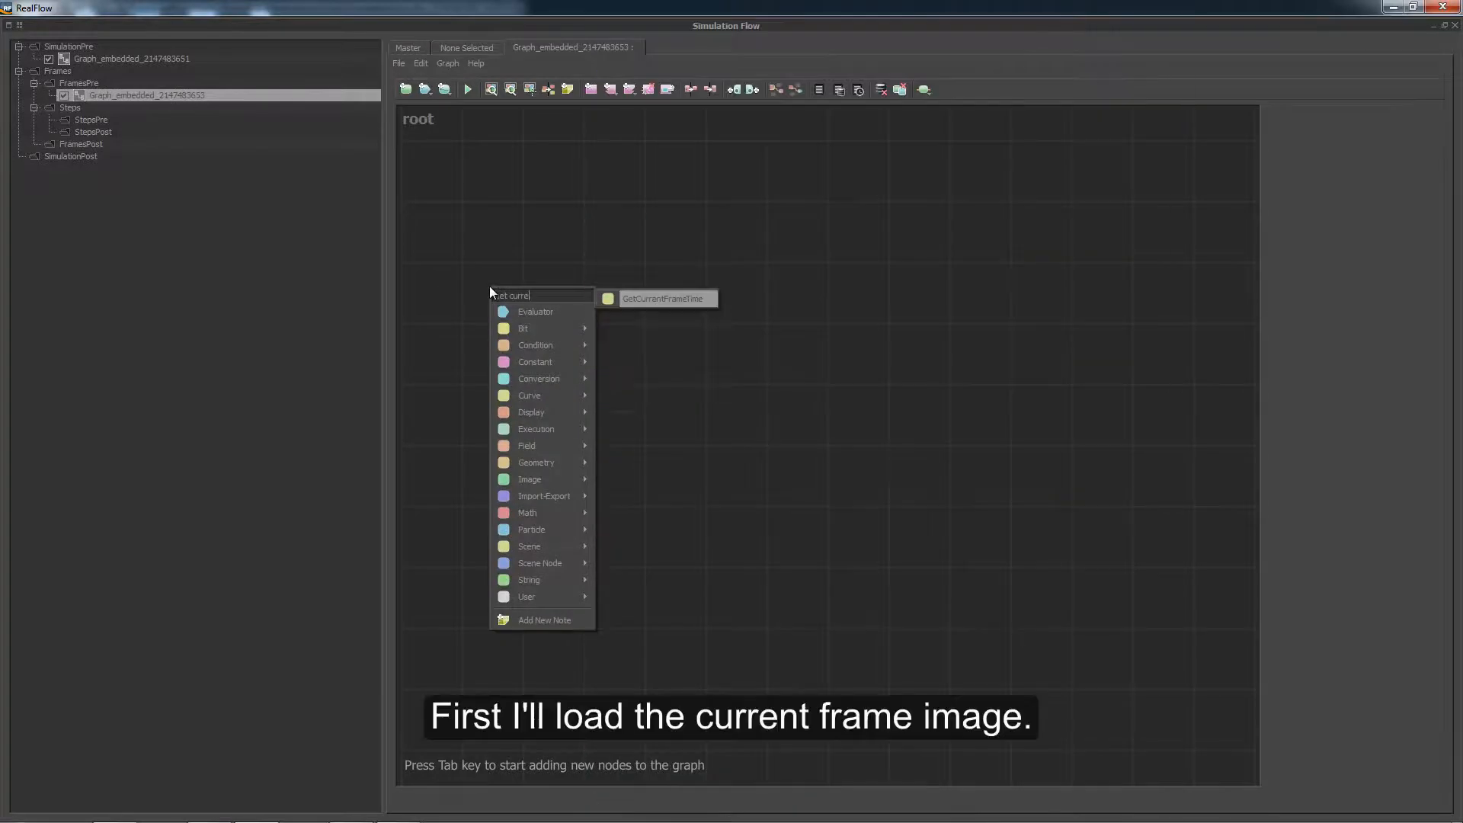
pyautogui.press('Return')
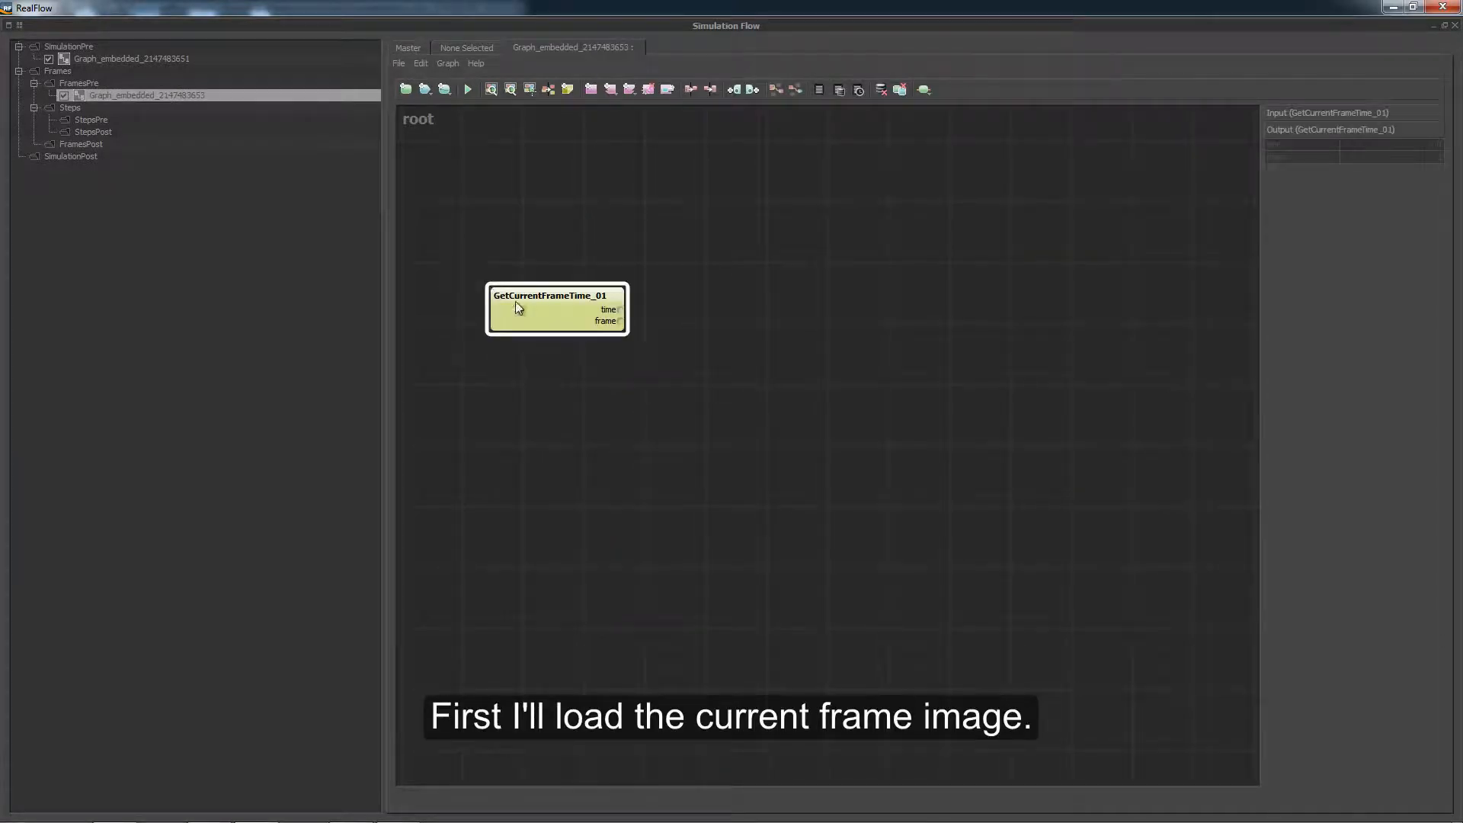
pyautogui.moveTo(515, 301); pyautogui.dragTo(527, 391)
# Step: Add a String node above GetCurrentFrameTime and rename it Folder
pyautogui.click(568, 285)
pyautogui.press('Tab')
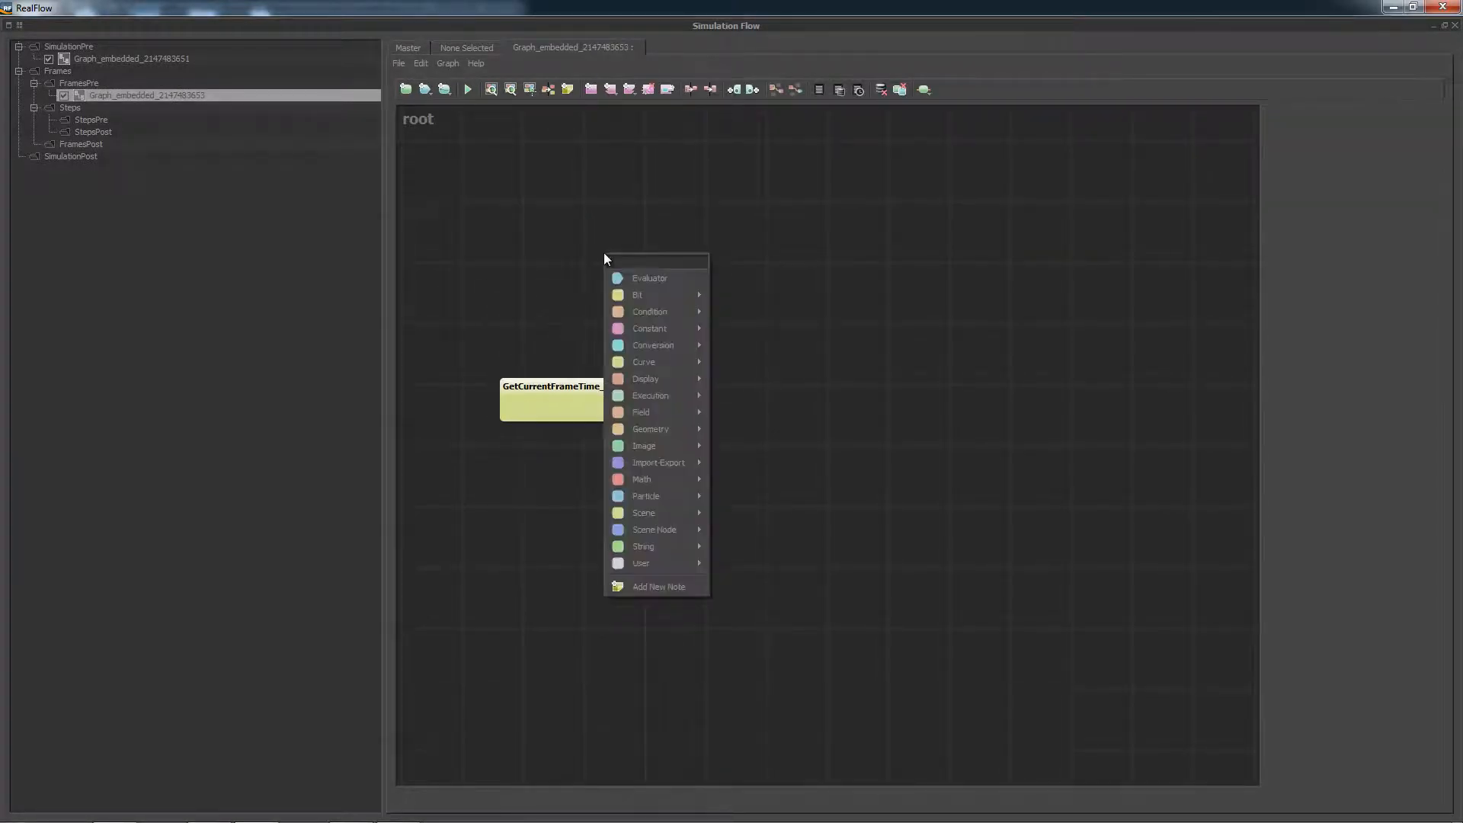
pyautogui.write('String')
pyautogui.press('Return')
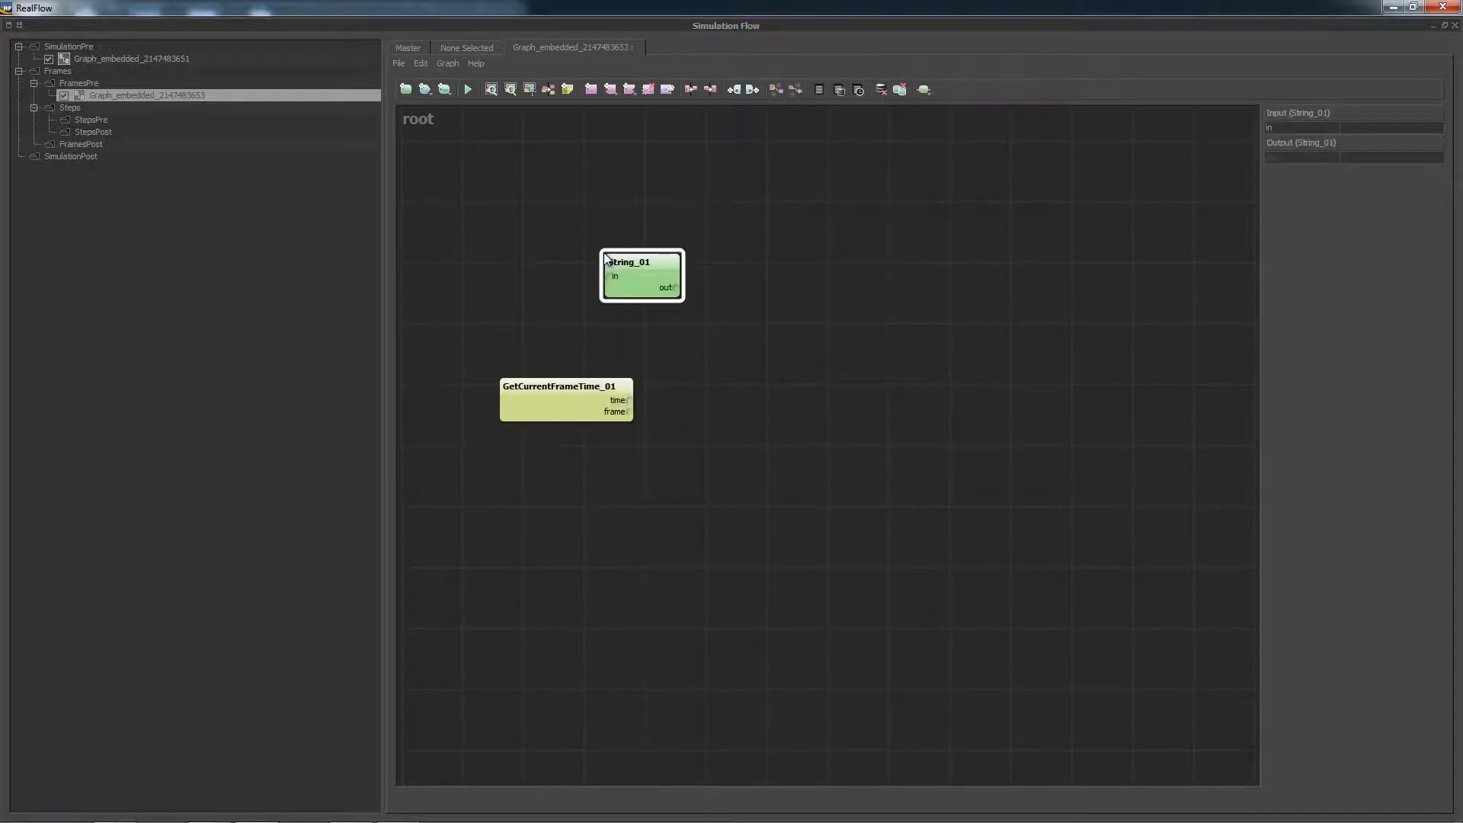
pyautogui.rightClick(629, 262)
pyautogui.click(707, 332)
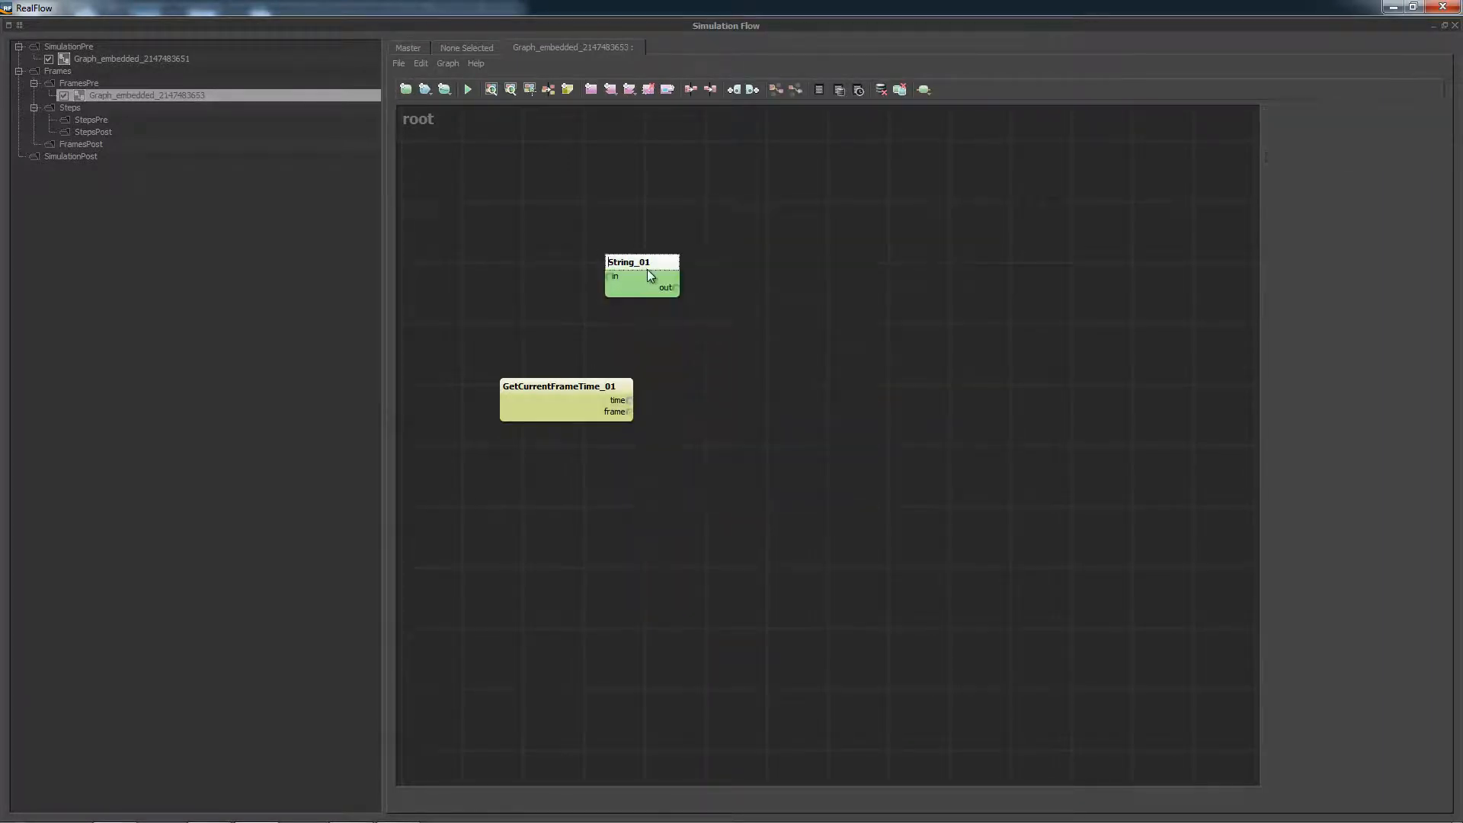
pyautogui.write('Folder')
pyautogui.press('Return')
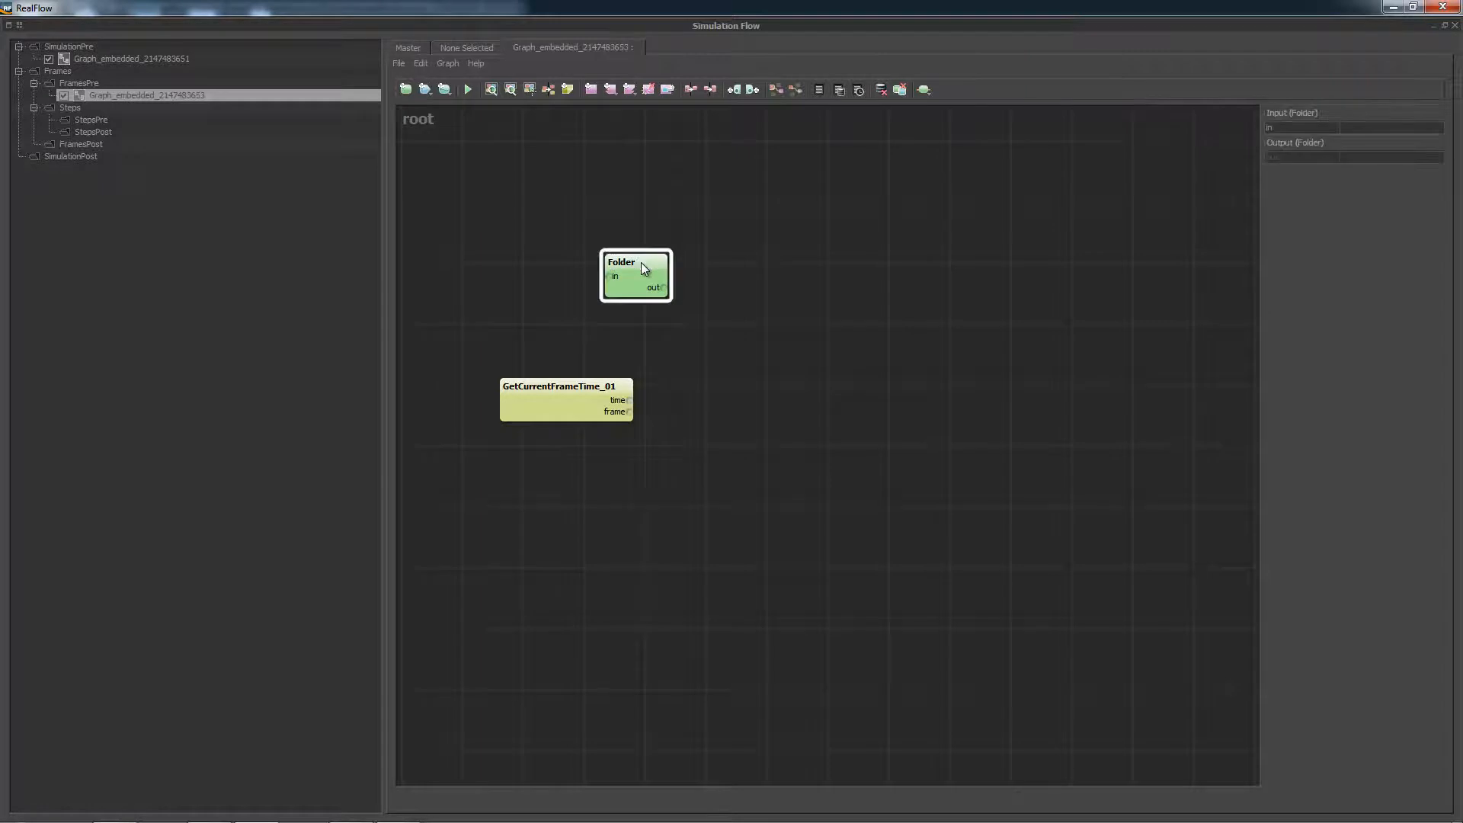
# Step: Set the Folder node's input string to $(SCENEDIR)/images
pyautogui.click(1386, 125)
pyautogui.write('$(SCENEDIR)')
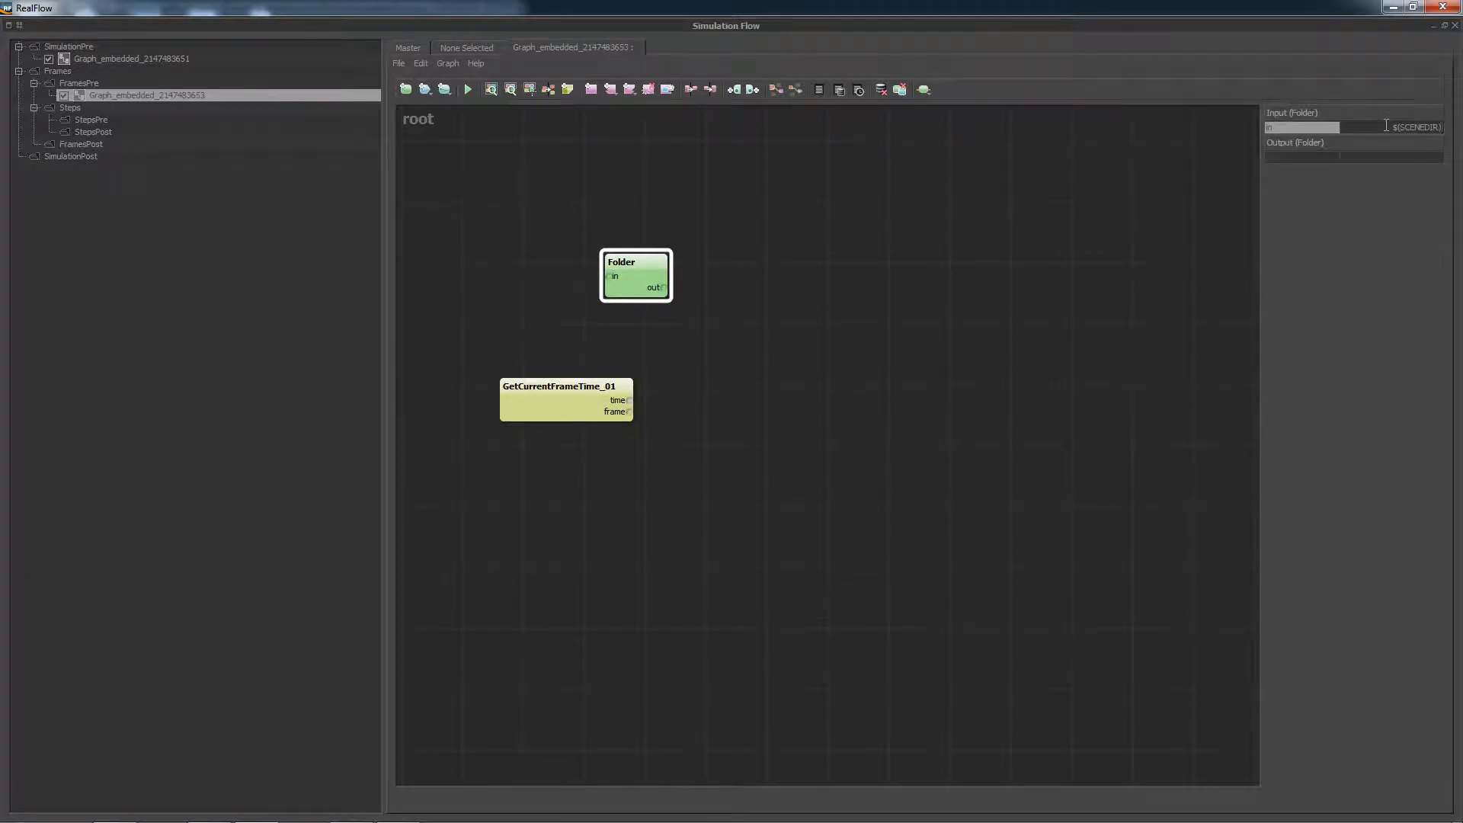
pyautogui.write('/images')
pyautogui.press('Return')
pyautogui.click(778, 320)
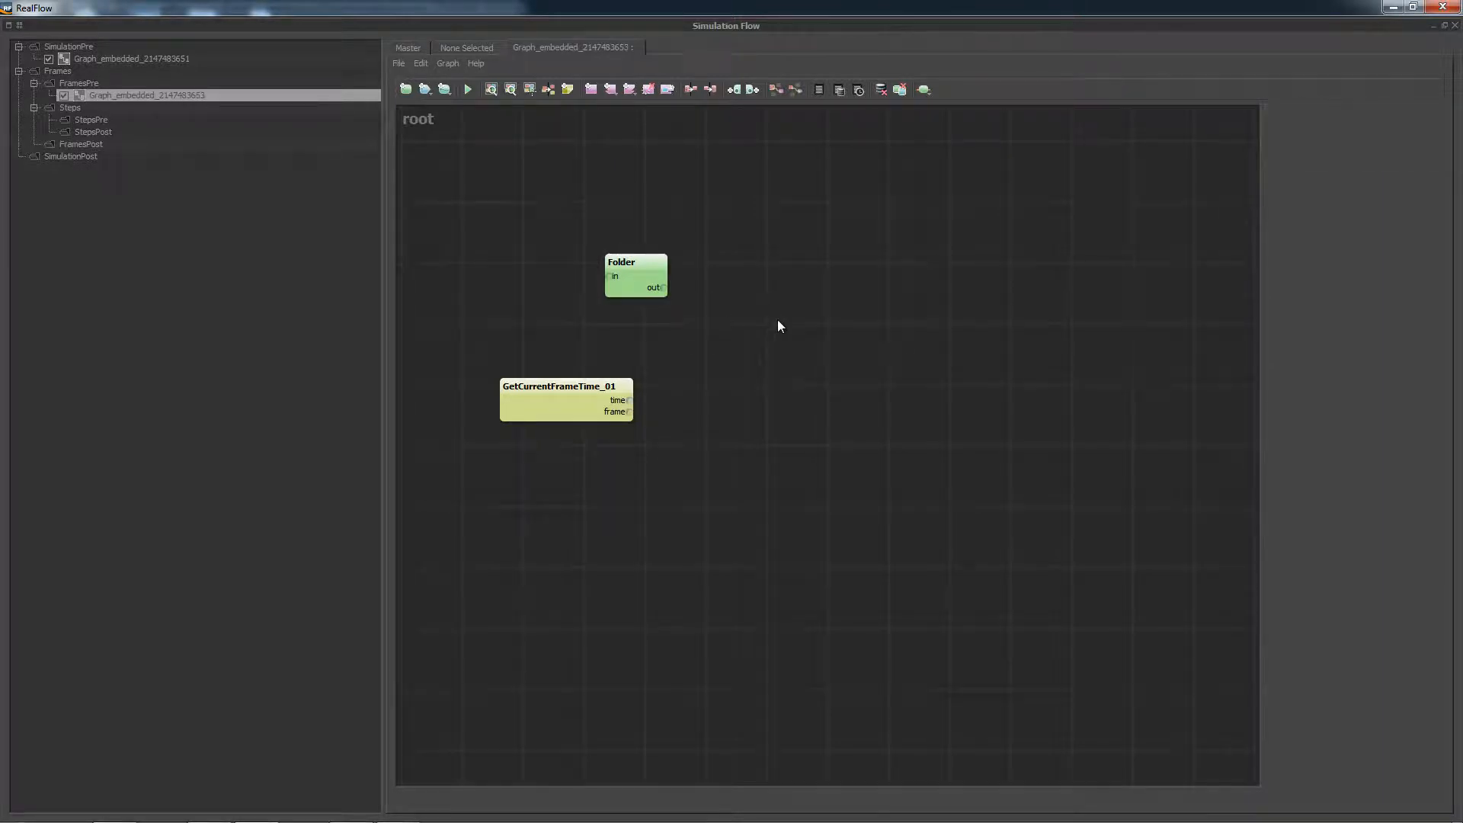
# Step: Add a StringFilePathCompose node and connect Folder's output to its folder input
pyautogui.rightClick(803, 401)
pyautogui.write('co')
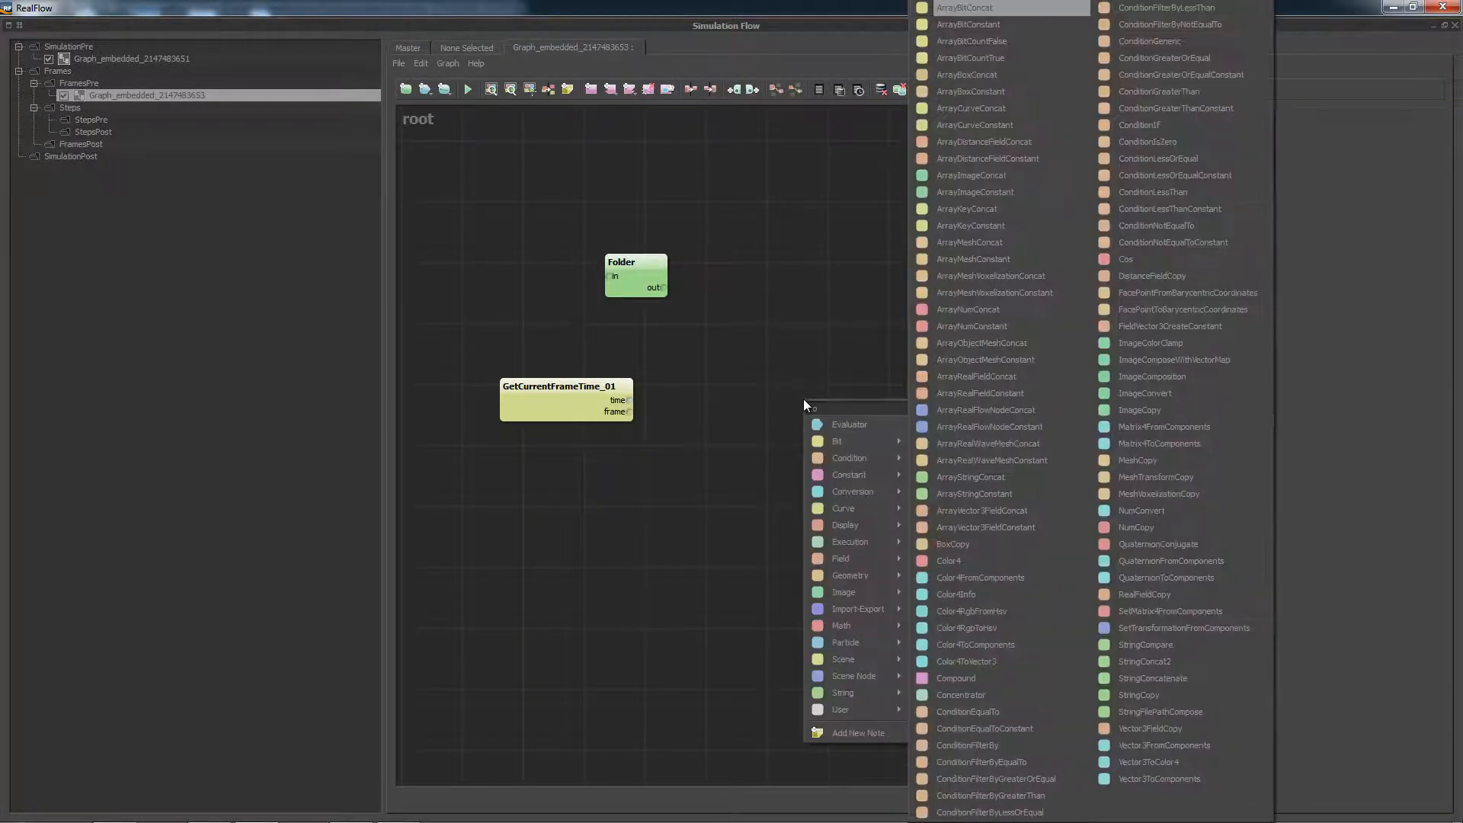
pyautogui.write('mpose fil')
pyautogui.press('Return')
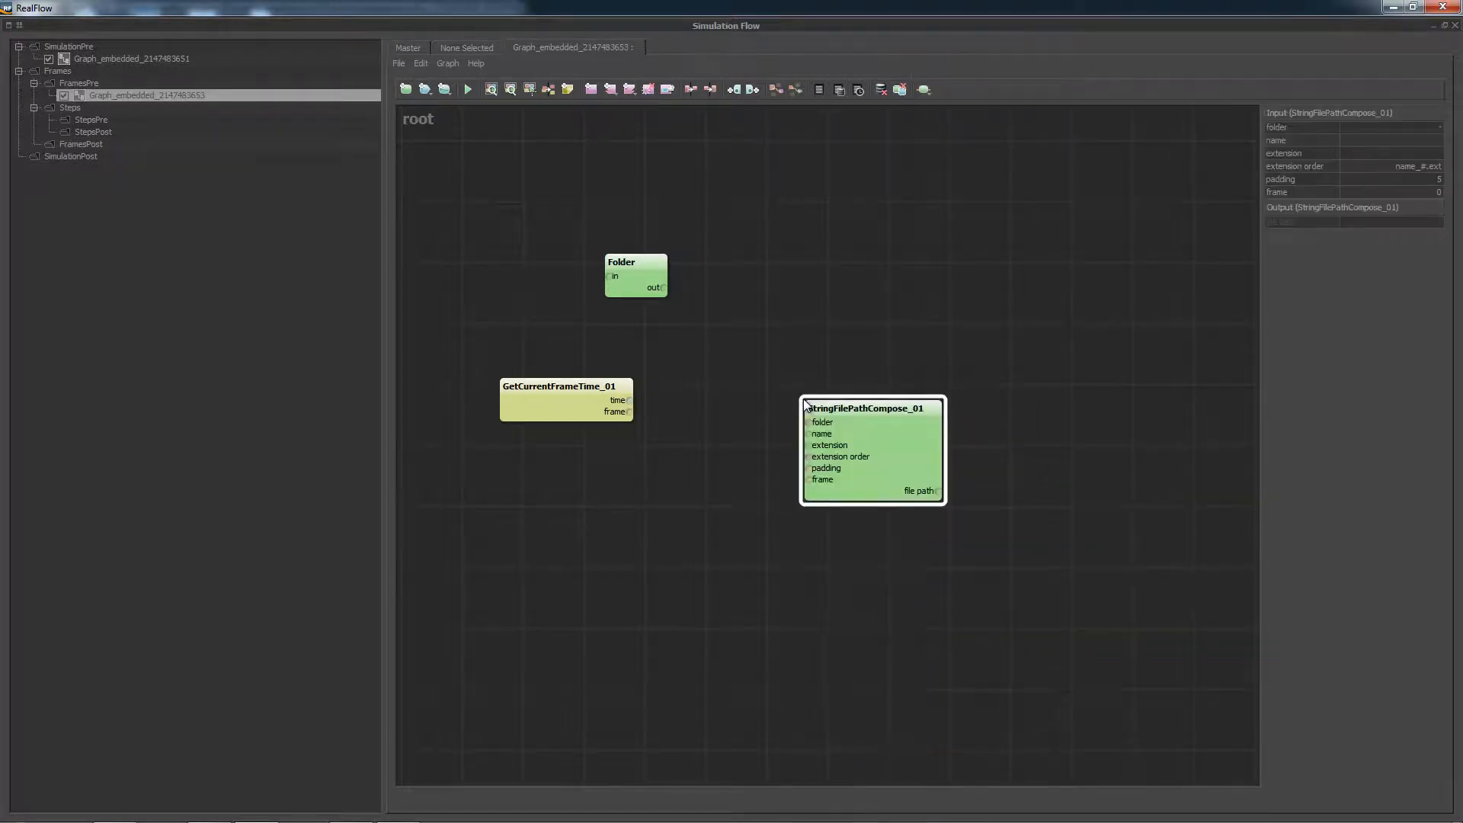
pyautogui.moveTo(664, 288); pyautogui.dragTo(821, 432)
# Step: Set the StringFilePathCompose name to img and extension to png, and feed its frame input from GetCurrentFrameTime's frame output
pyautogui.click(924, 424)
pyautogui.click(1395, 126)
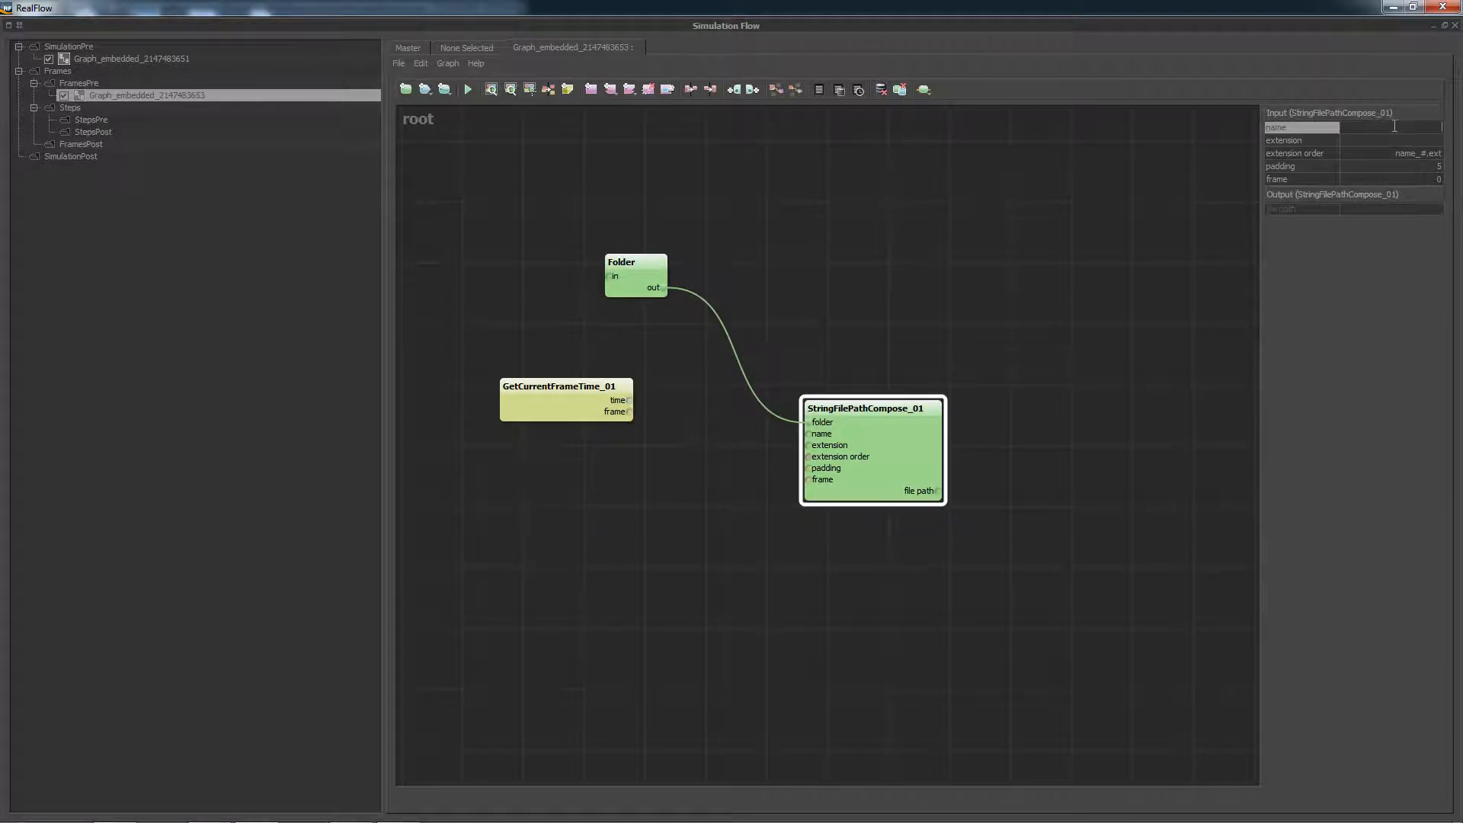
pyautogui.press('Tab')
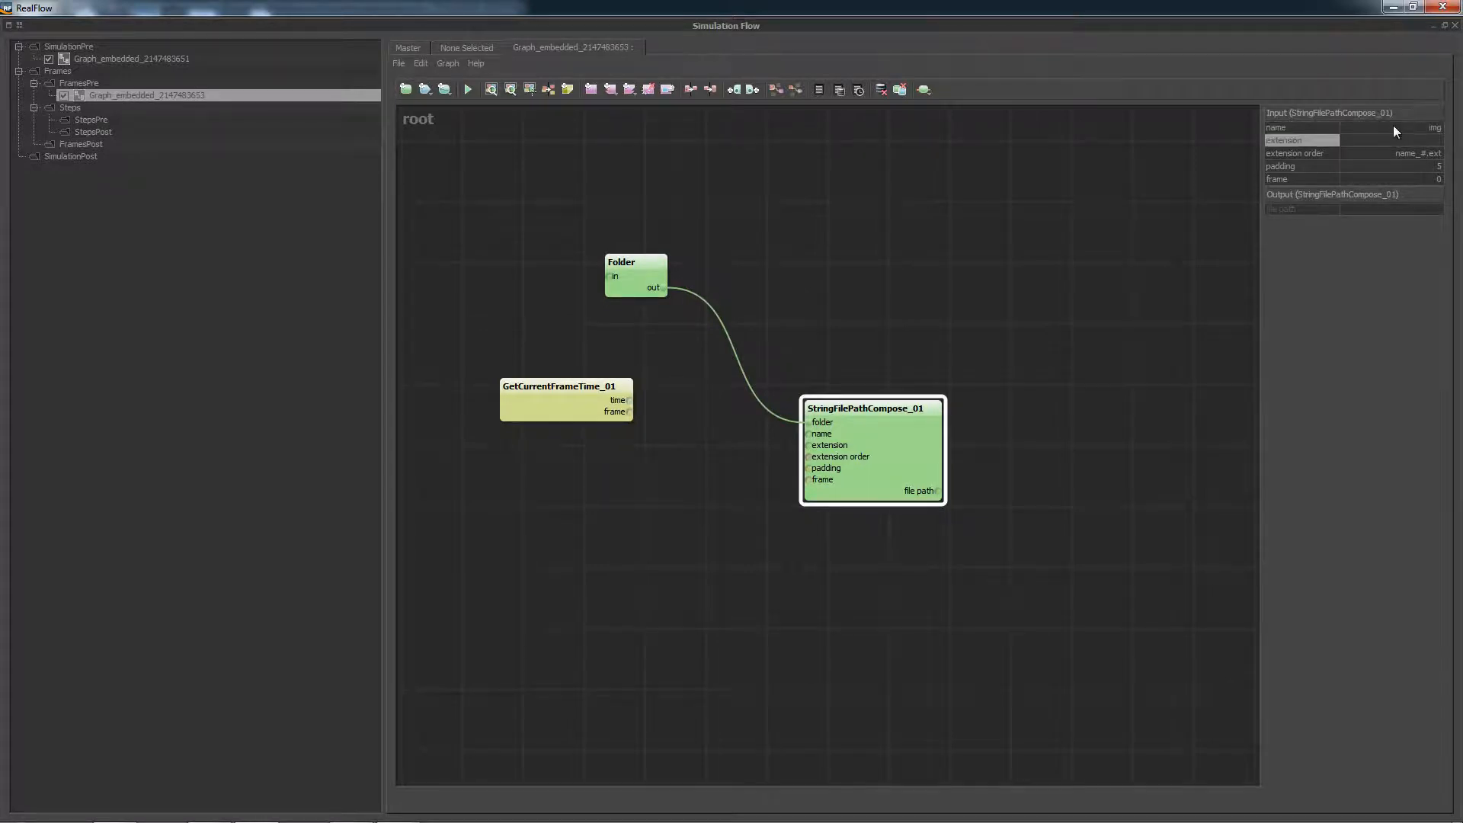
pyautogui.write('png')
pyautogui.press('Return')
pyautogui.moveTo(630, 411); pyautogui.dragTo(812, 482)
pyautogui.click(844, 516)
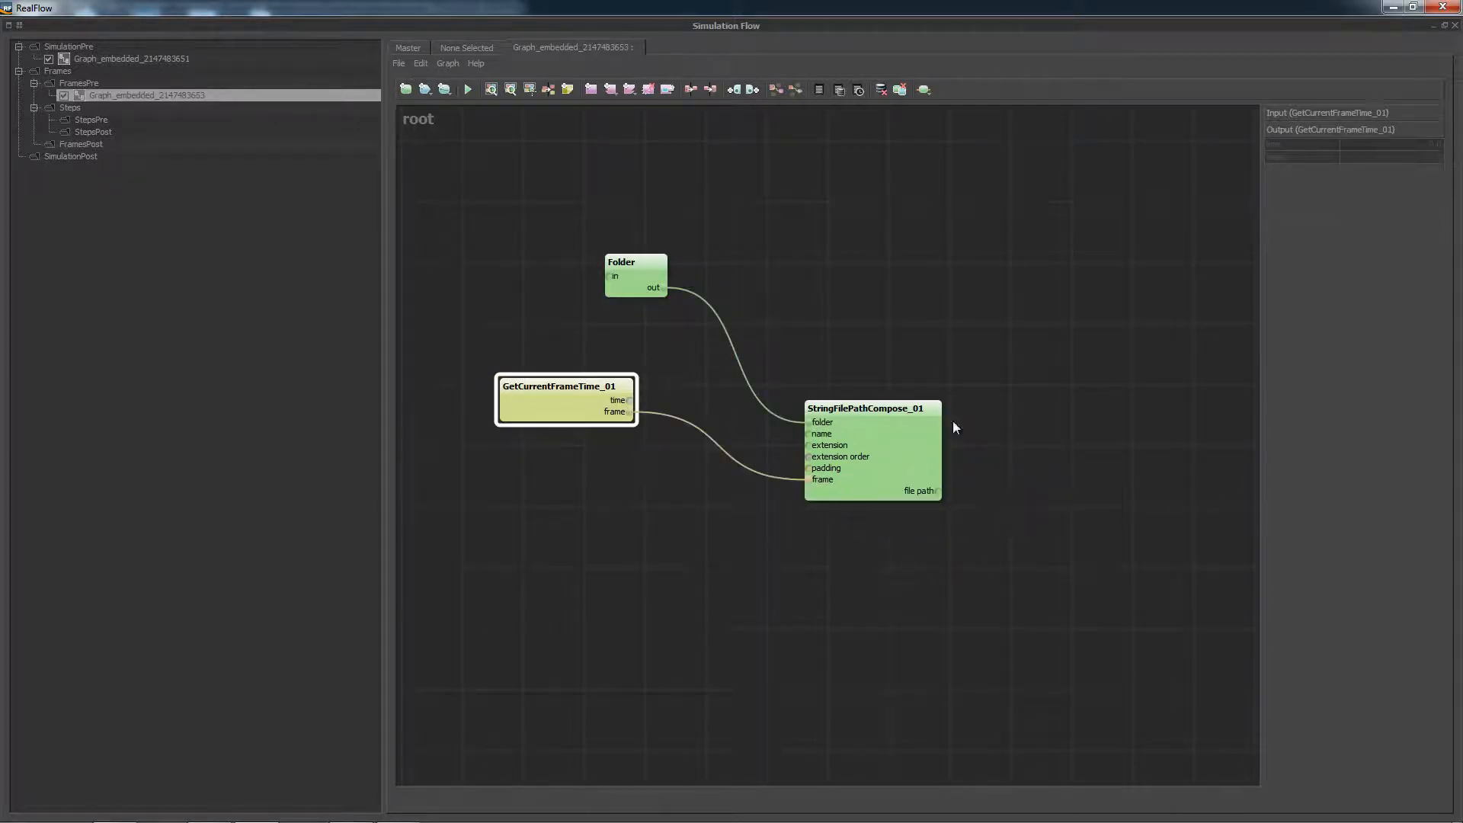
# Step: Add an ImageLoad node beyond StringFilePathCompose and connect the composed file path to its file path input
pyautogui.moveTo(994, 427); pyautogui.dragTo(940, 427, button='middle')
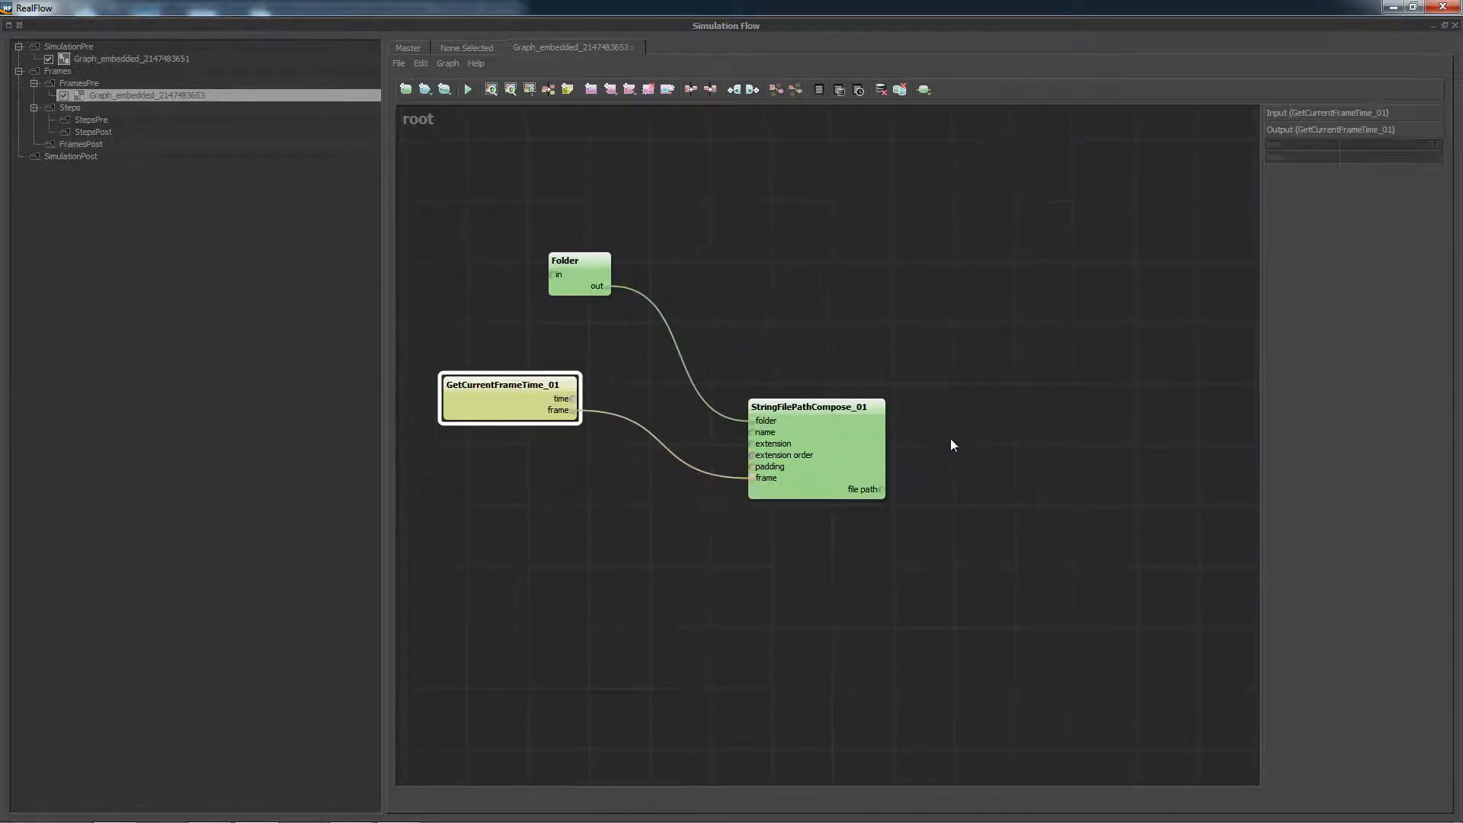
pyautogui.click(951, 439)
pyautogui.rightClick(952, 440)
pyautogui.write('imageload')
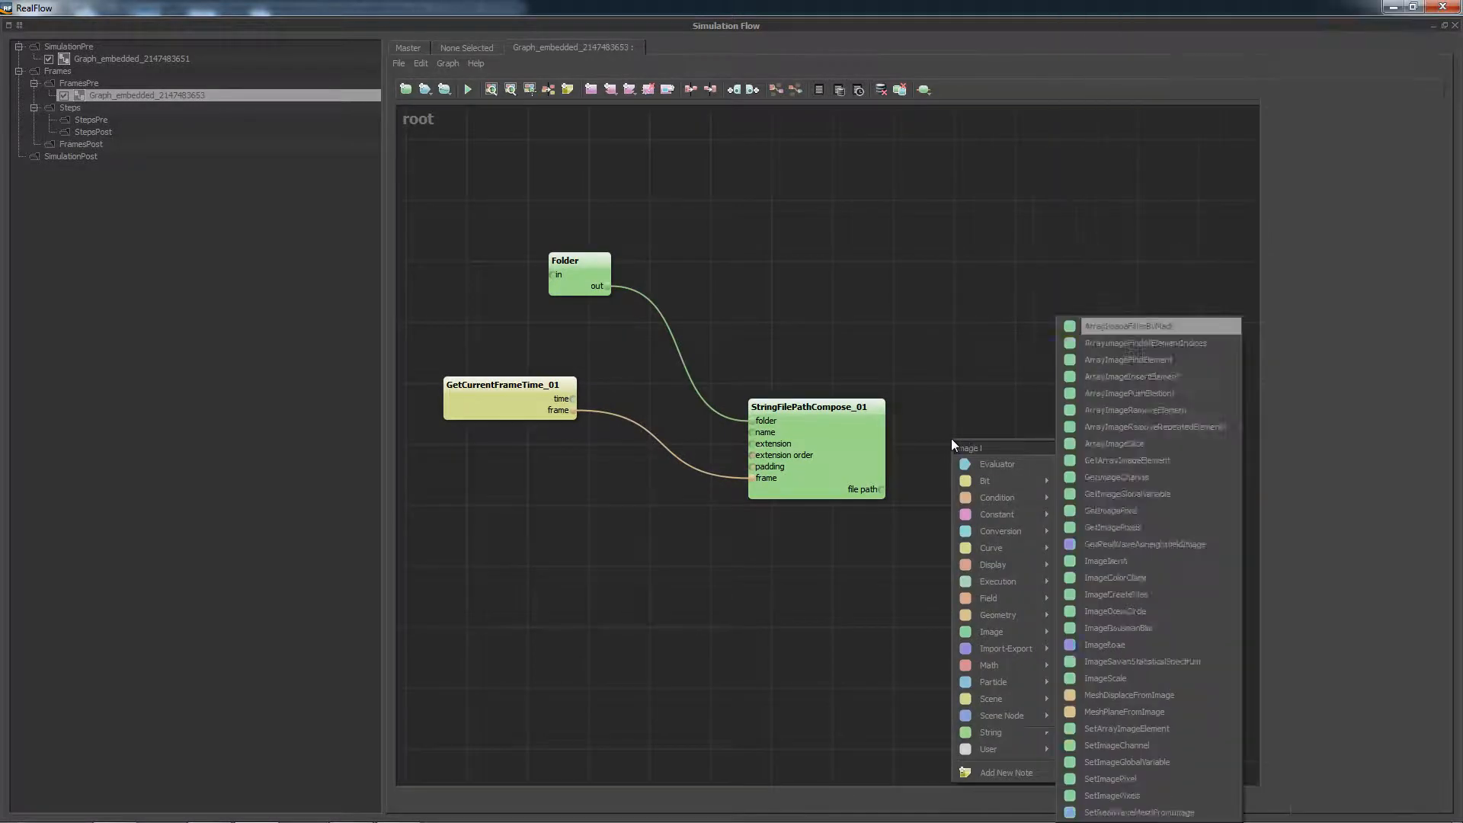
pyautogui.press('Return')
pyautogui.moveTo(882, 489); pyautogui.dragTo(959, 462)
# Step: Add an ImageGaussianBlur node beyond the ImageLoad node
pyautogui.moveTo(1119, 456); pyautogui.dragTo(944, 468, button='middle')
pyautogui.click(943, 468)
pyautogui.rightClick(943, 468)
pyautogui.write('image')
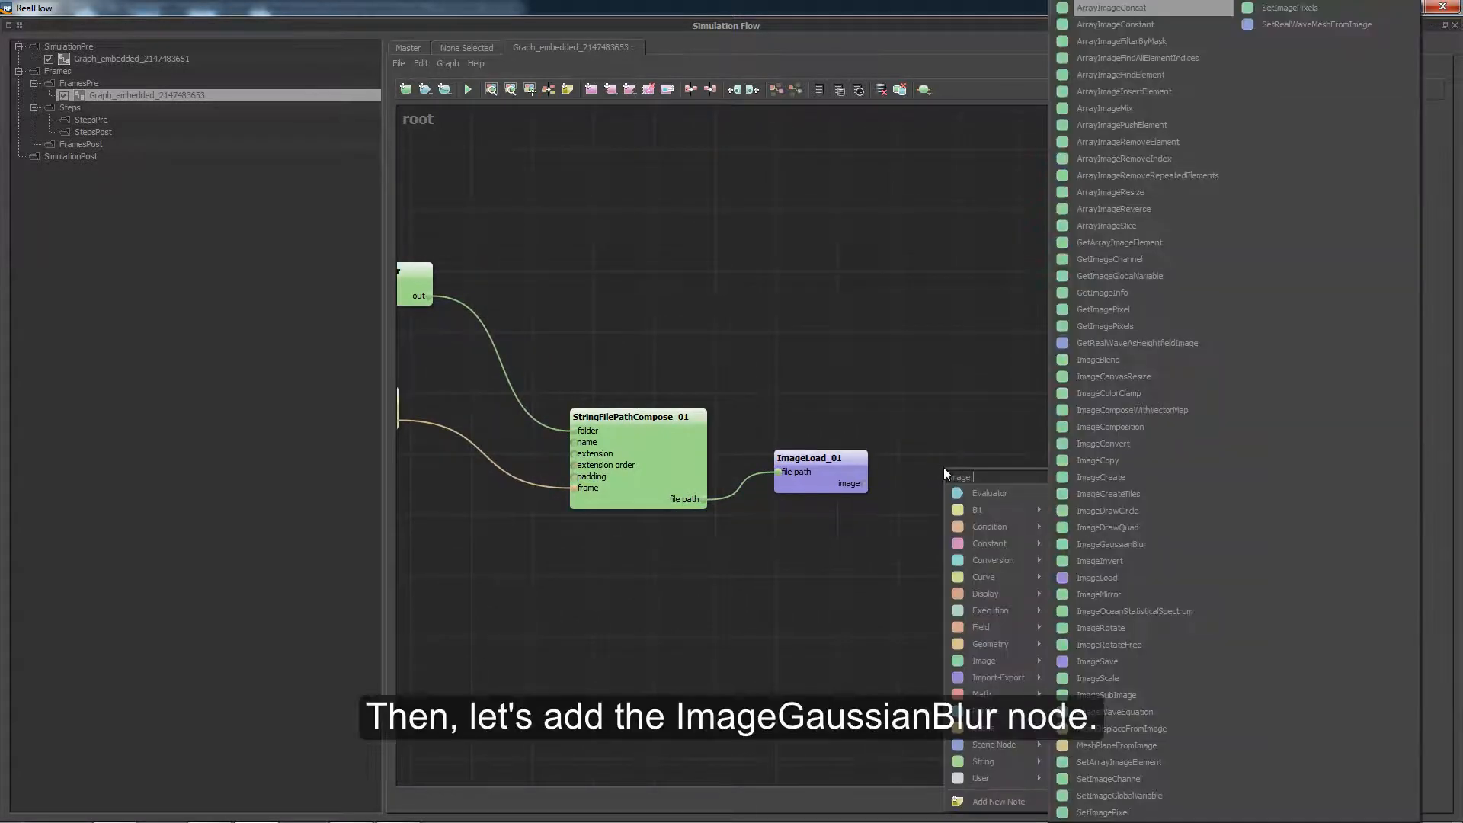
pyautogui.write('ga')
pyautogui.press('Return')
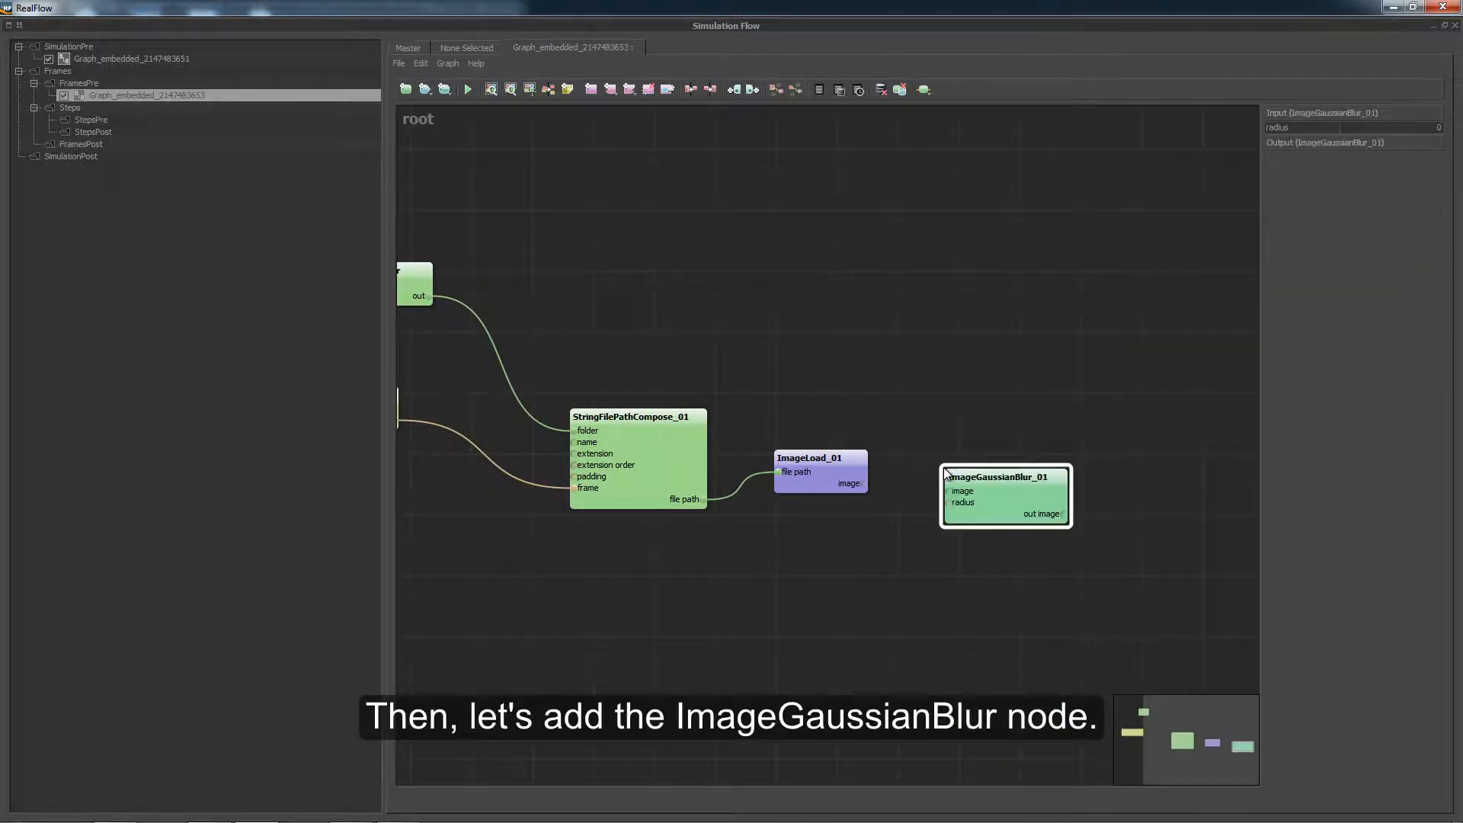
# Step: Set the ImageGaussianBlur radius and connect ImageLoad's image output to the blur's image input
pyautogui.doubleClick(1392, 128)
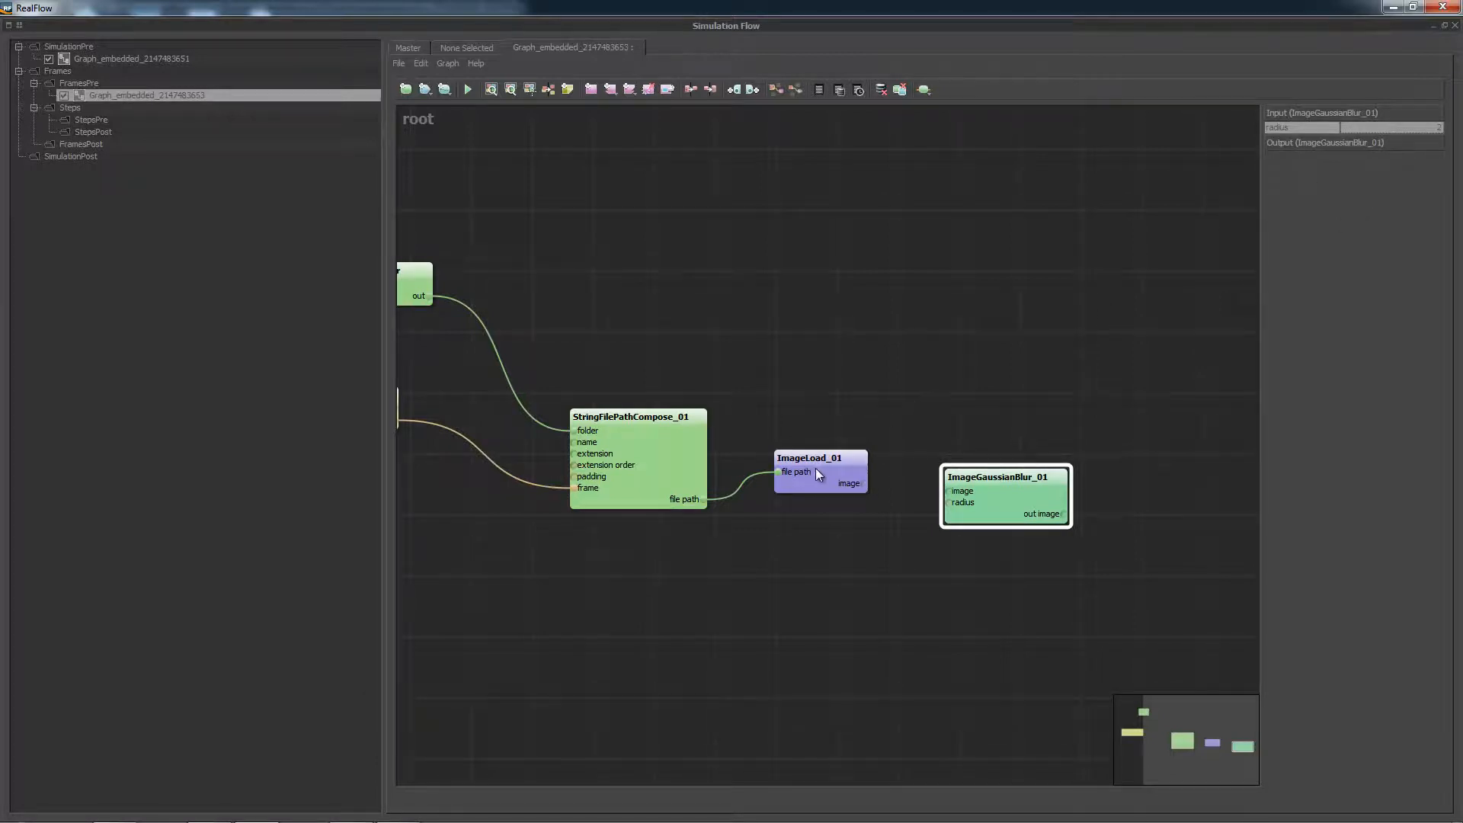
pyautogui.moveTo(864, 483); pyautogui.dragTo(974, 490)
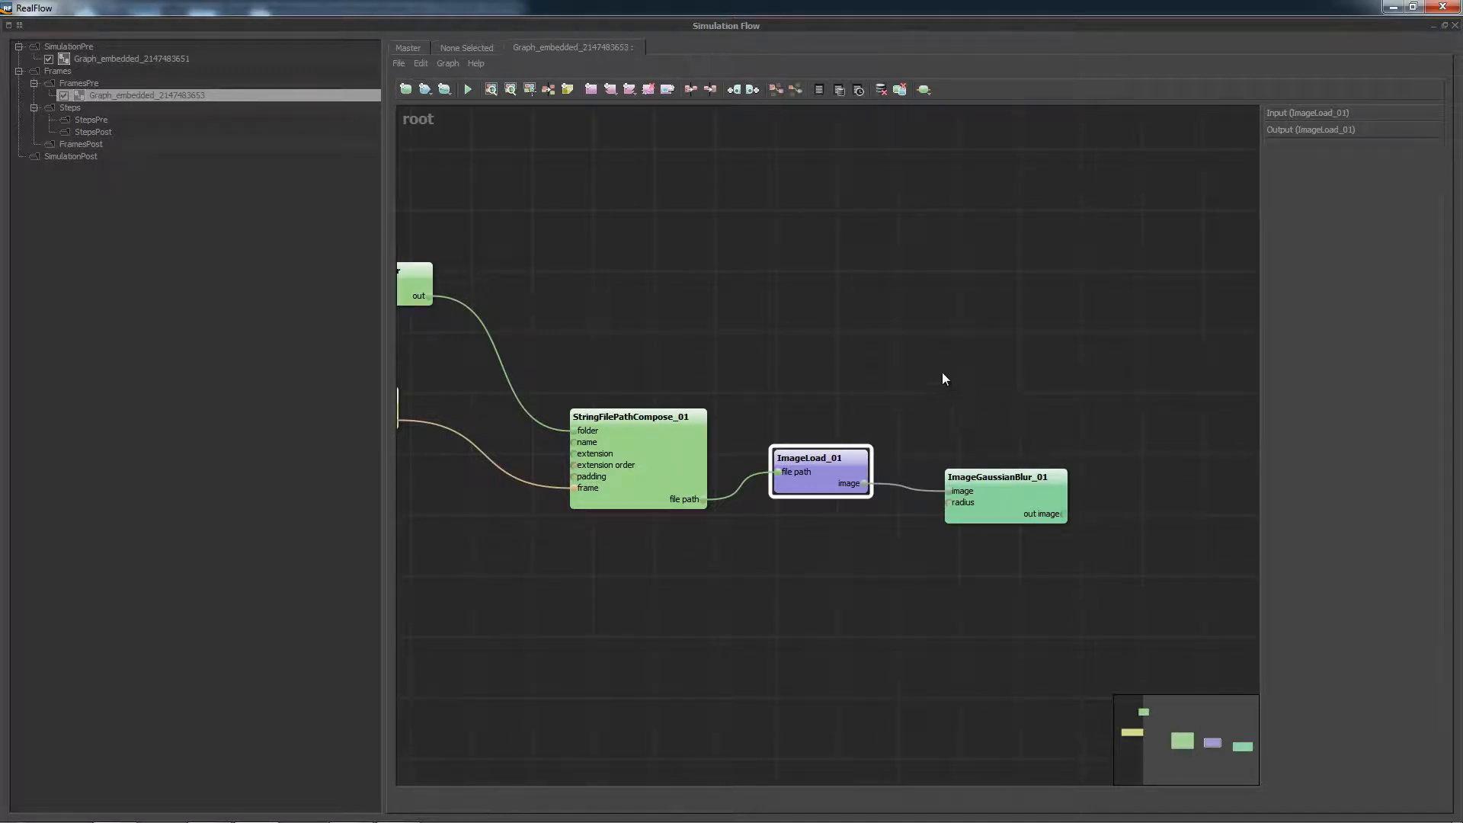
# Step: Add an Add node above StringFilePathCompose, leaving room between it and Folder
pyautogui.moveTo(927, 355); pyautogui.dragTo(1105, 461, button='middle')
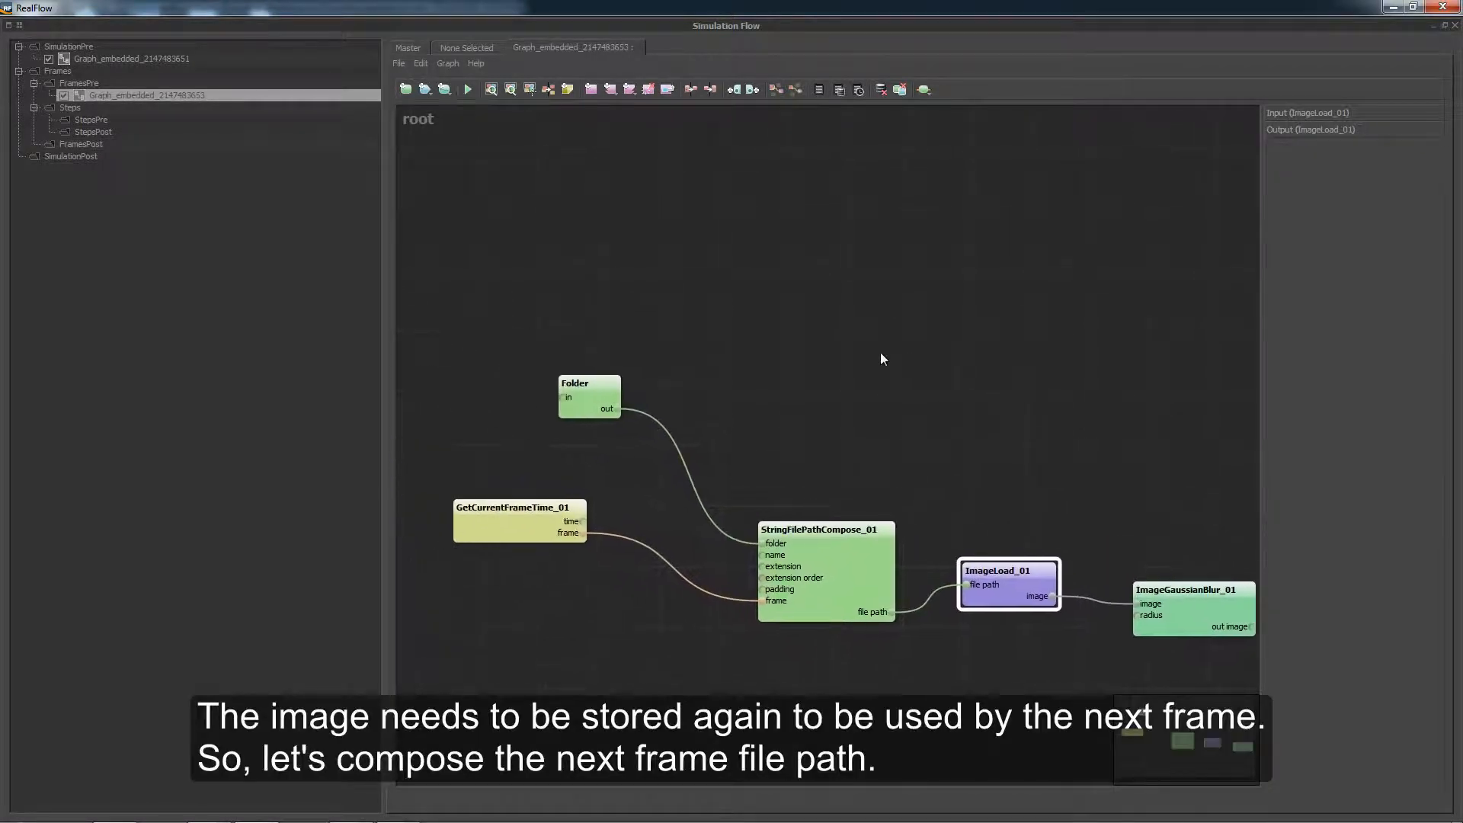
pyautogui.click(742, 380)
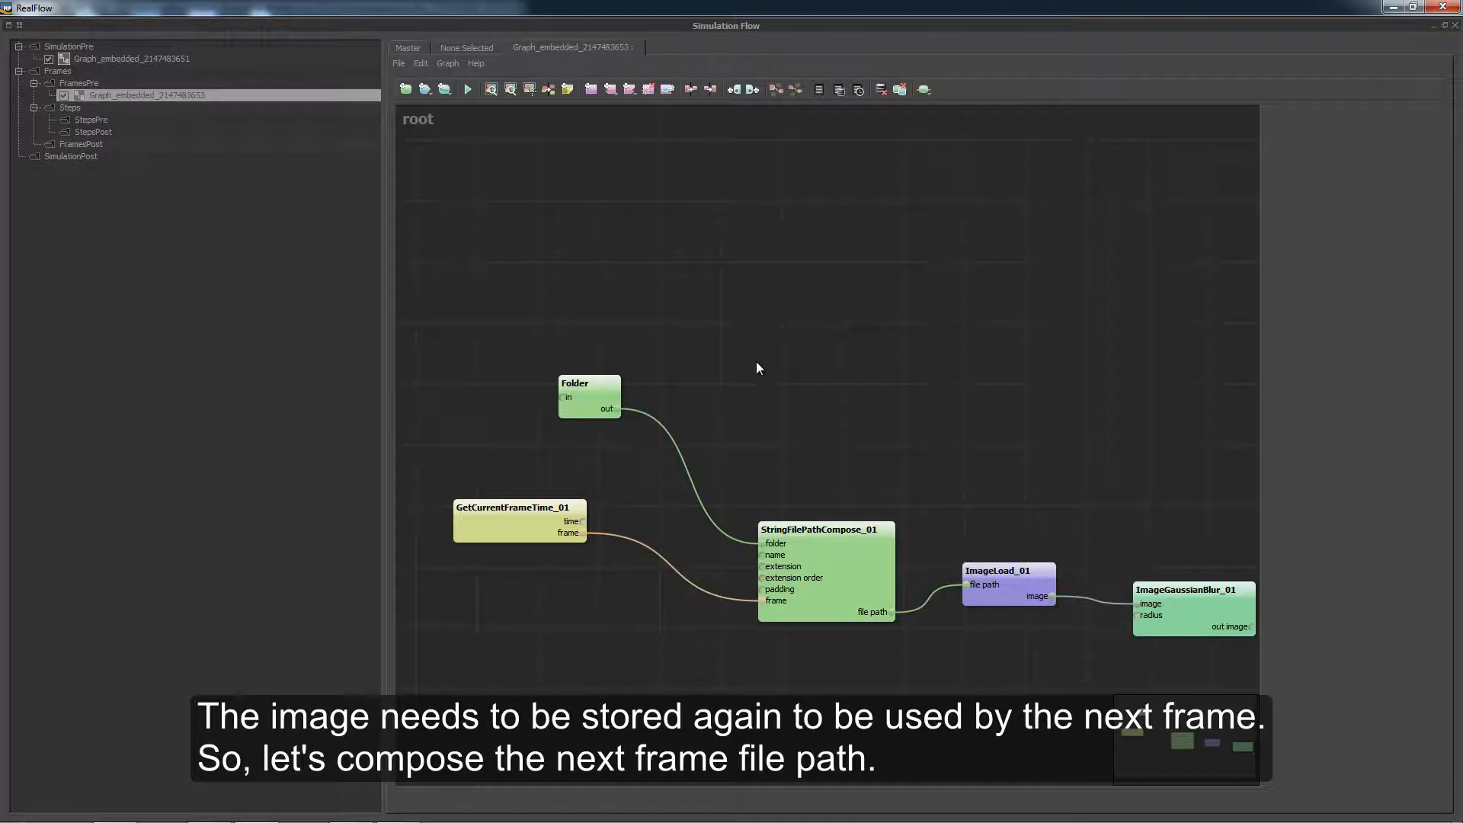
pyautogui.rightClick(753, 358)
pyautogui.press('Down')
pyautogui.press('Right')
pyautogui.press('Return')
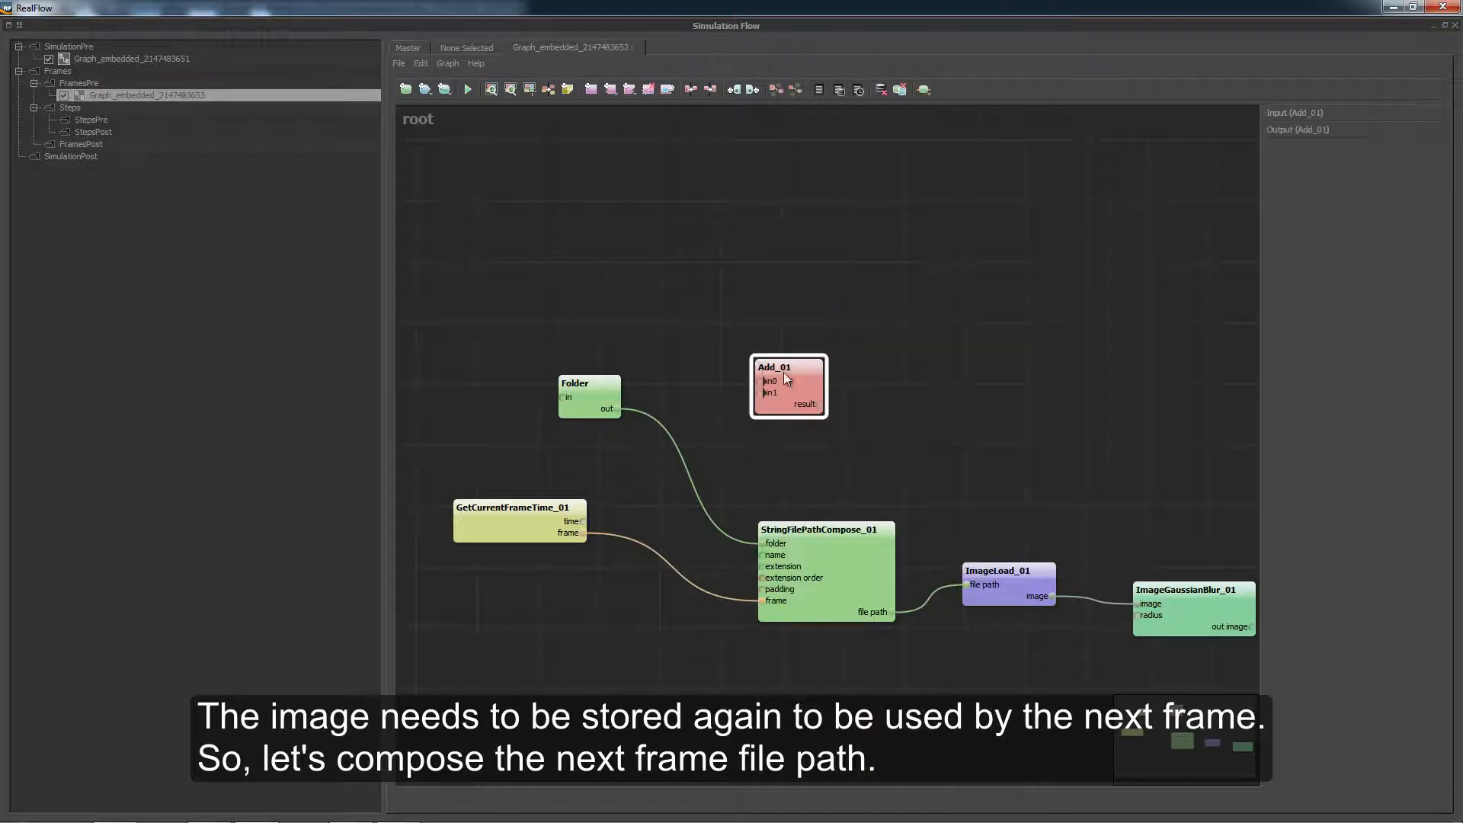
pyautogui.moveTo(787, 378); pyautogui.dragTo(881, 368)
# Step: Add an Integer node between Folder and Add and set its value to 1
pyautogui.rightClick(738, 387)
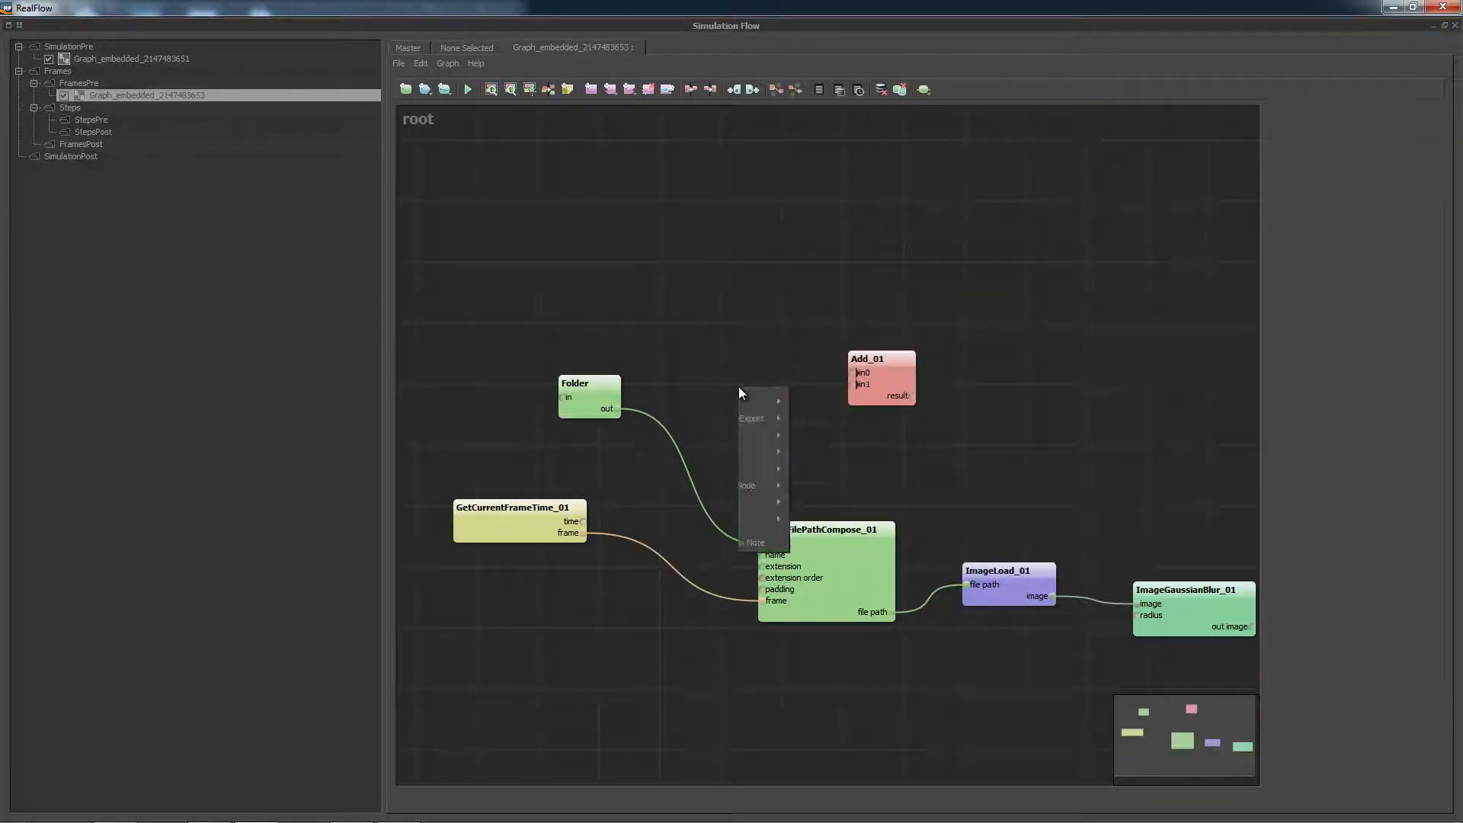
pyautogui.press('Down')
pyautogui.press('Right')
pyautogui.press('Return')
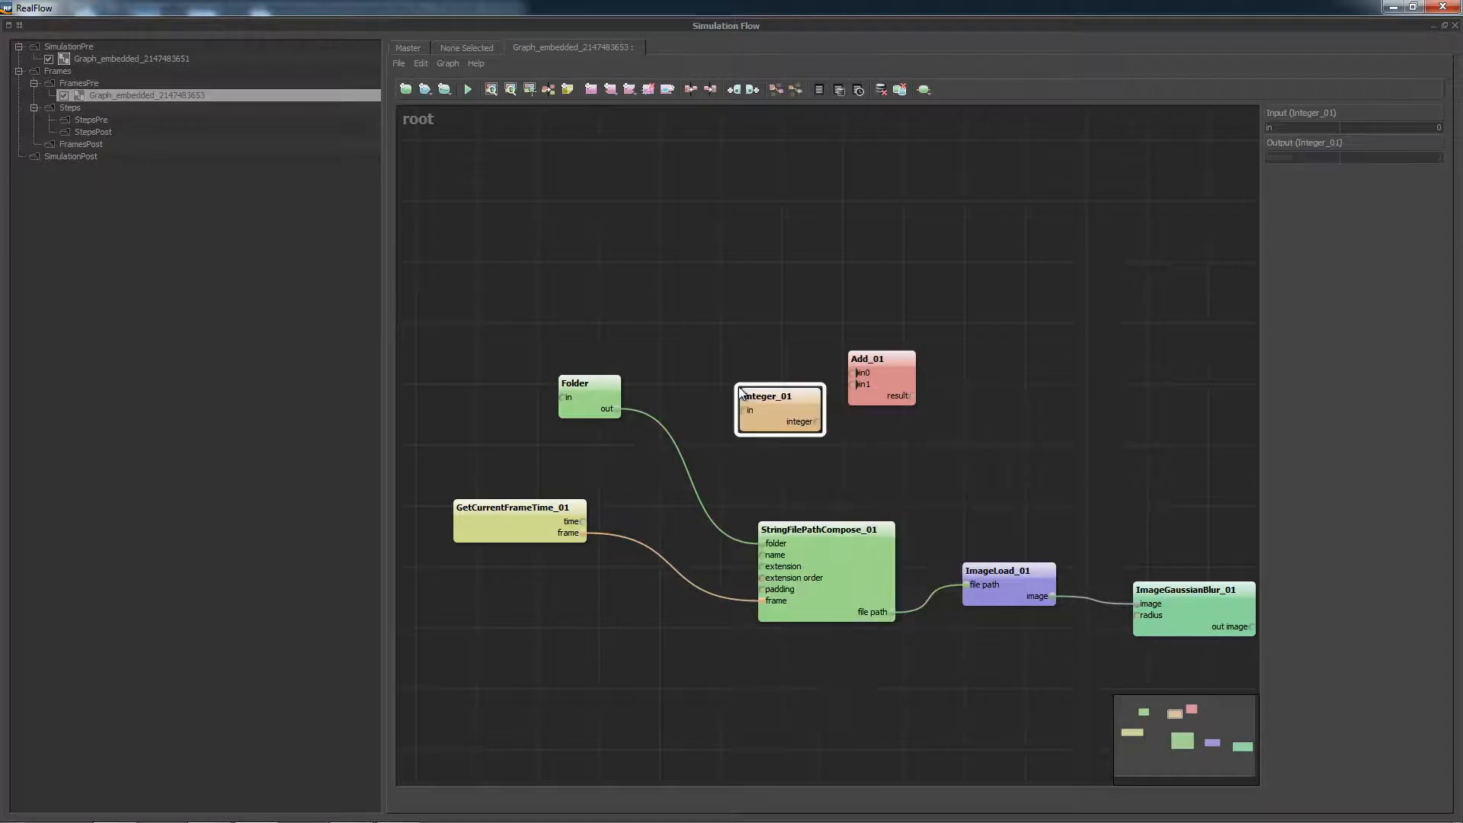
pyautogui.click(1390, 125)
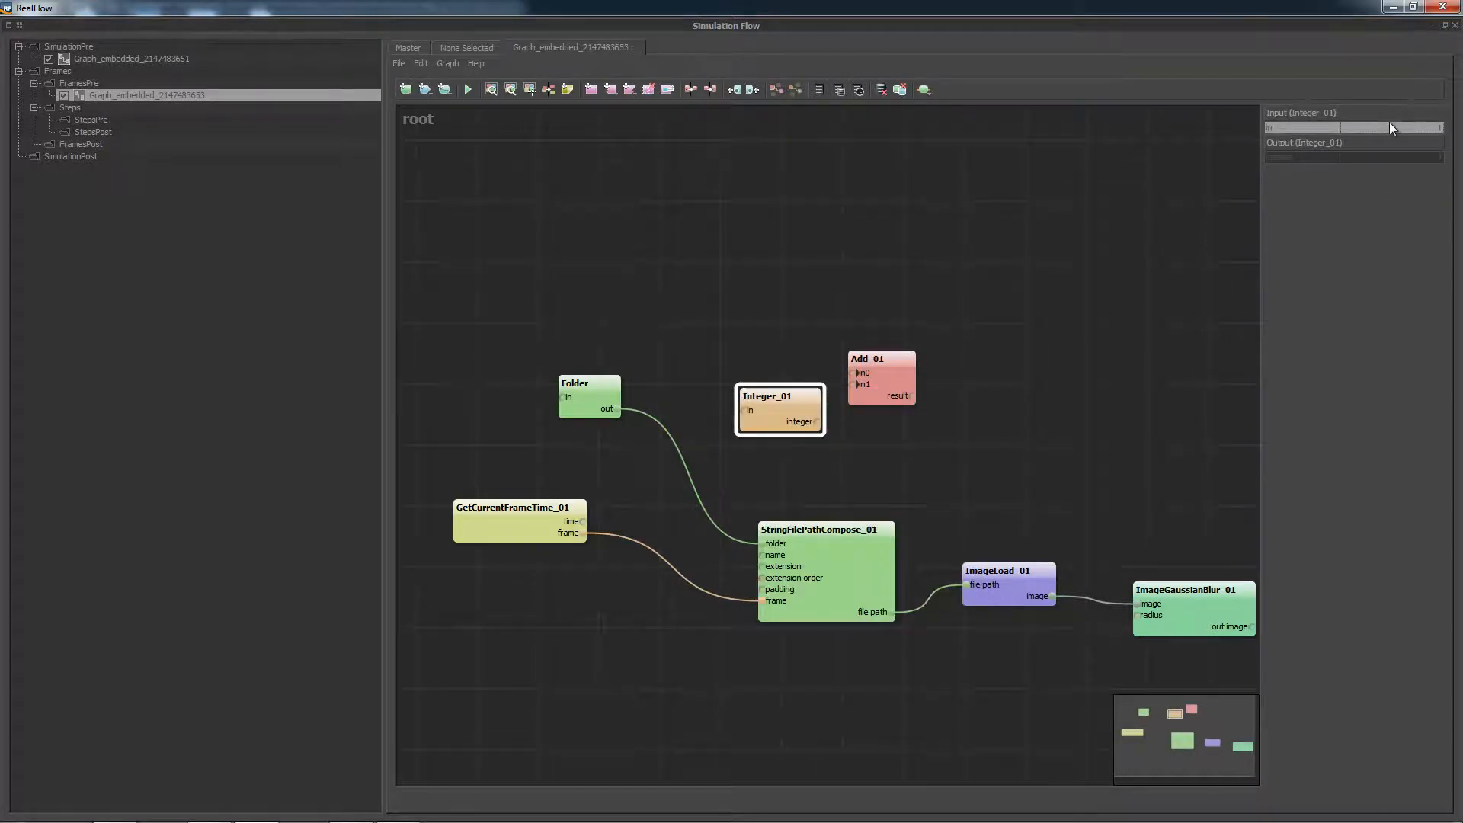
# Step: Rename the Integer node as 1
pyautogui.rightClick(790, 396)
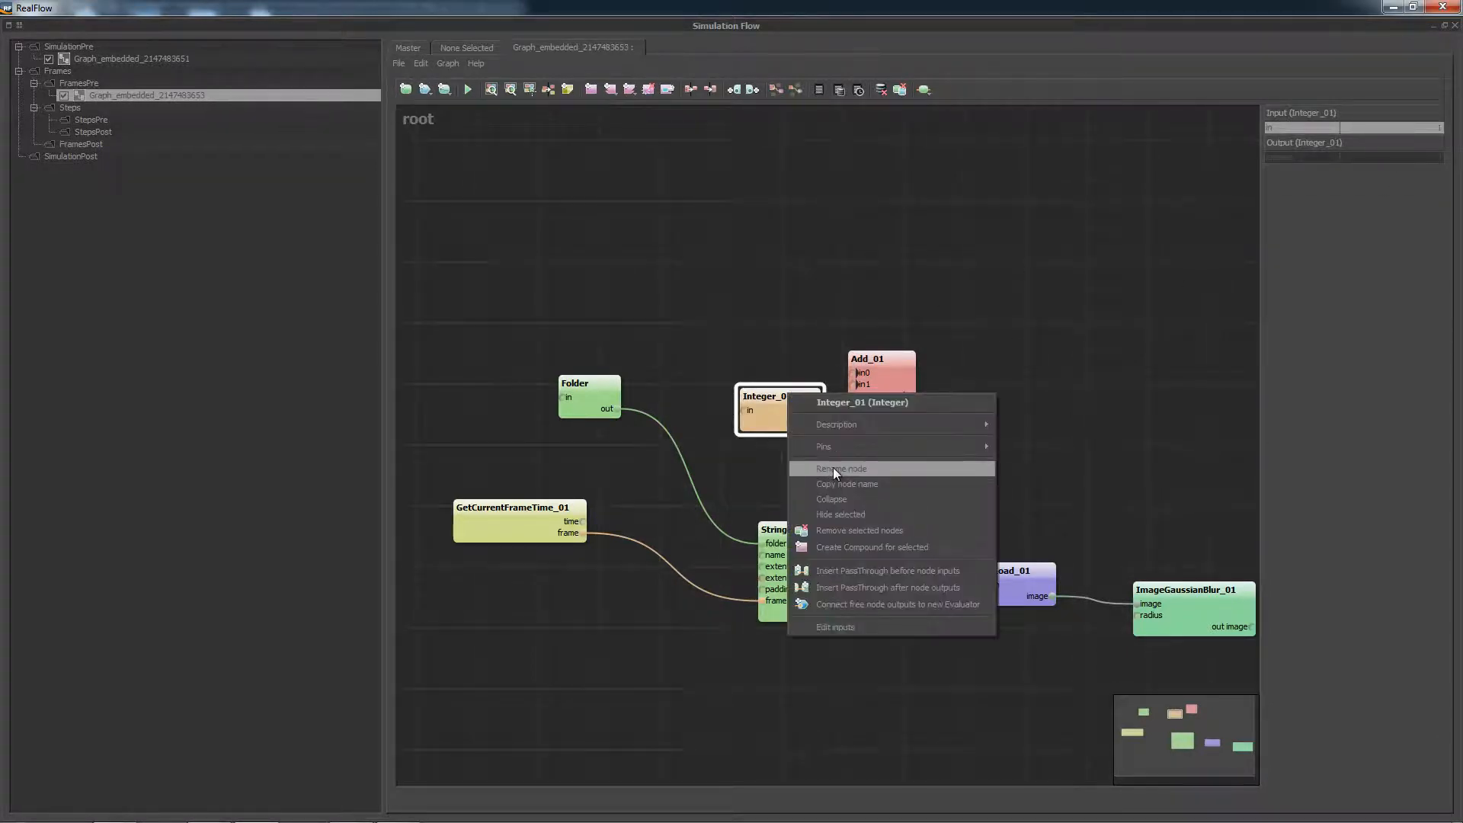
pyautogui.click(834, 468)
pyautogui.write('1')
pyautogui.press('Return')
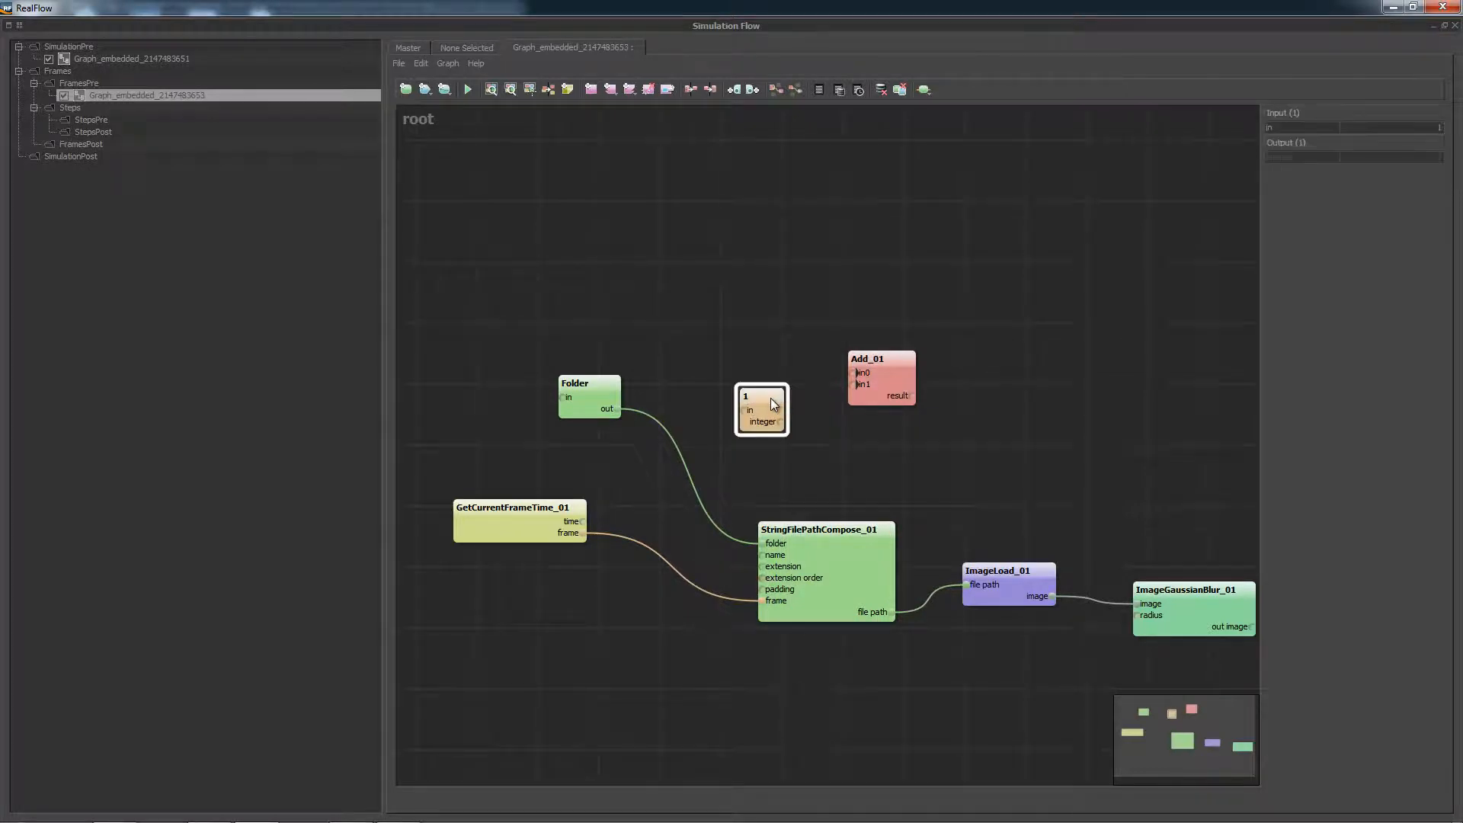
# Step: Collapse the node named 1 and connect it to Add's second input, with GetCurrentFrameTime's frame output going to the first
pyautogui.moveTo(770, 398); pyautogui.dragTo(853, 386)
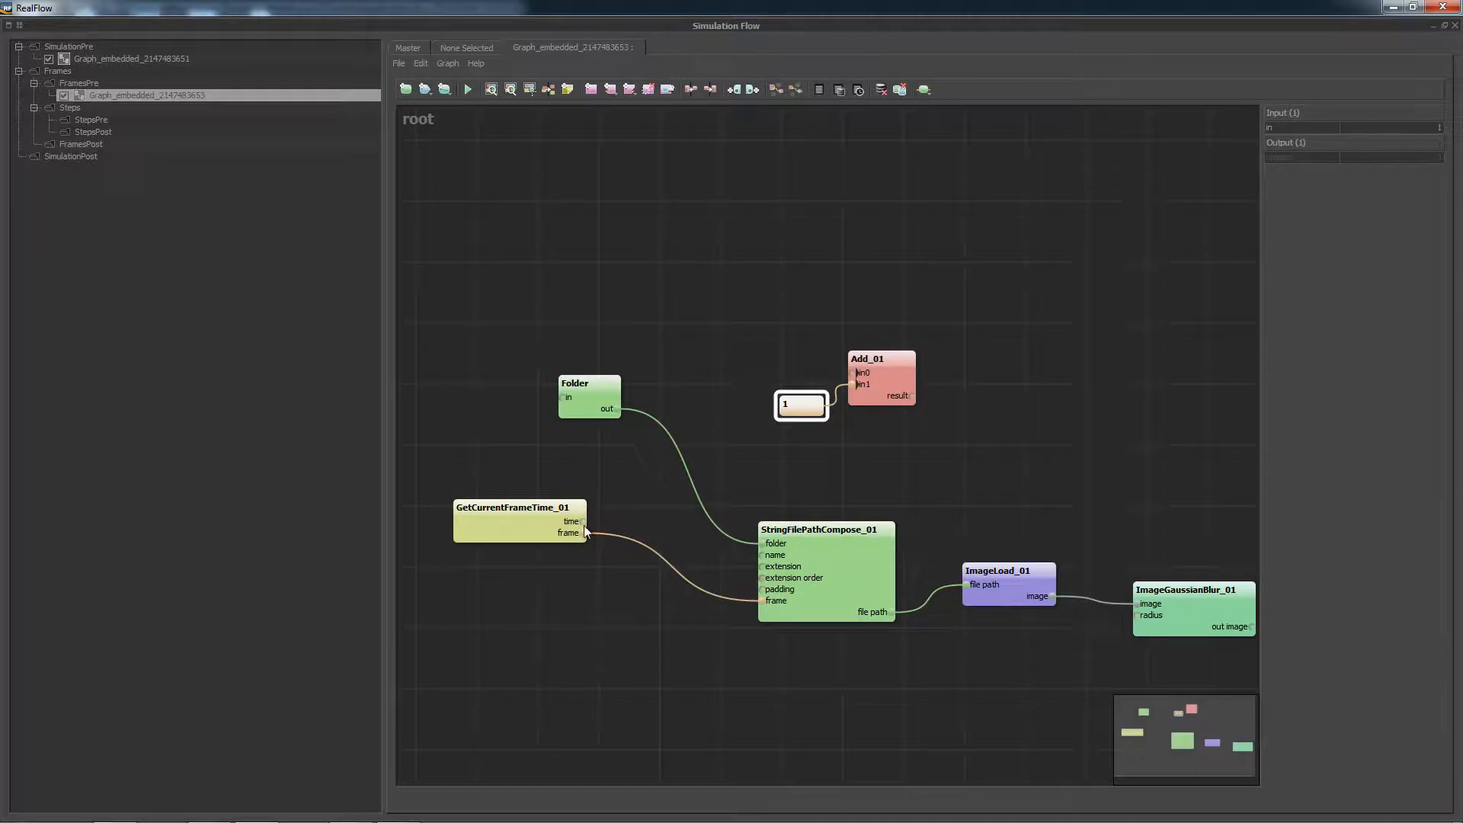
pyautogui.moveTo(584, 533); pyautogui.dragTo(854, 376)
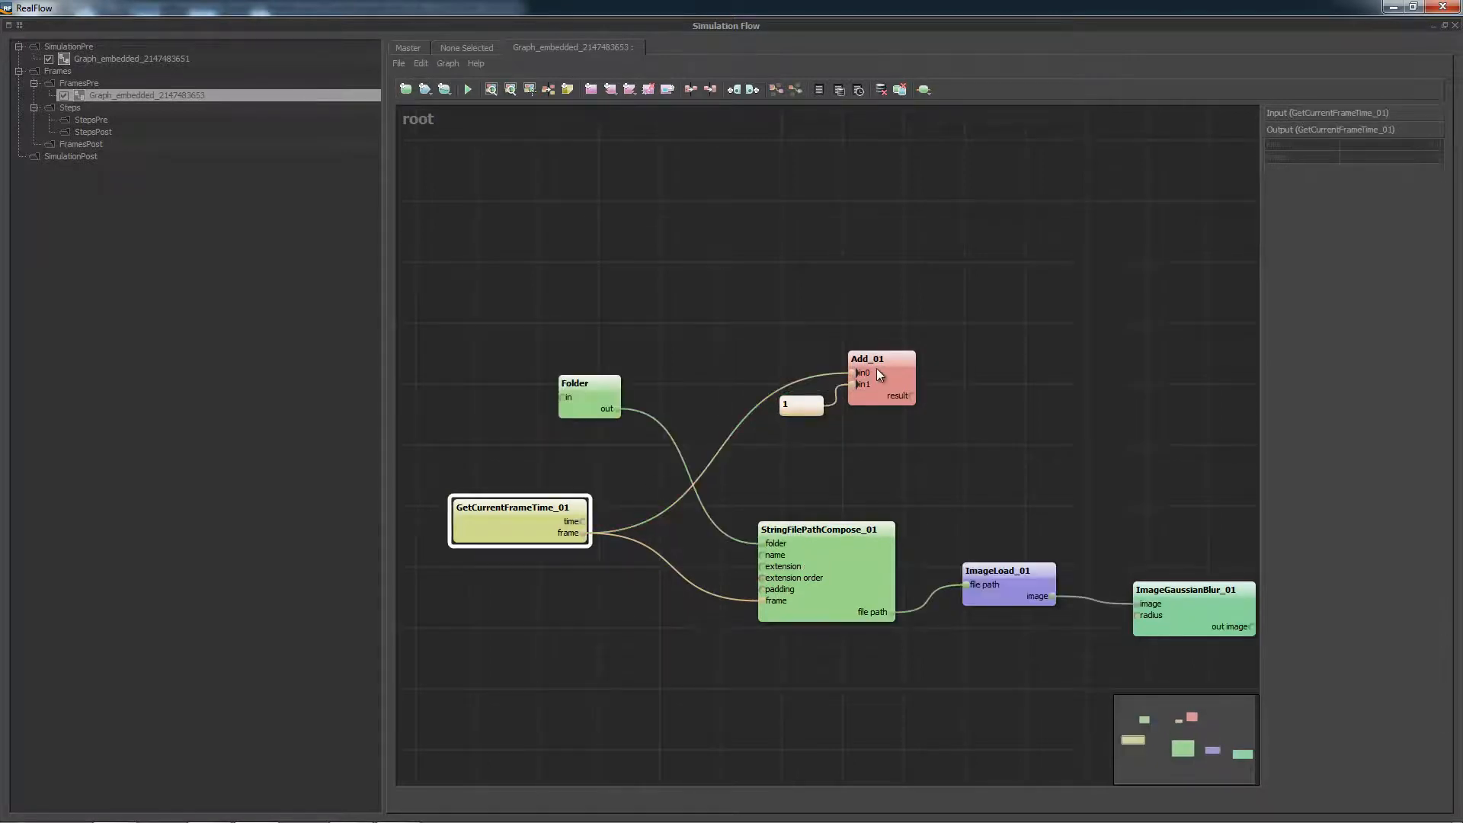
# Step: Add a second StringFilePathCompose node beyond the Add node, above ImageLoad
pyautogui.click(1006, 420)
pyautogui.rightClick(1006, 420)
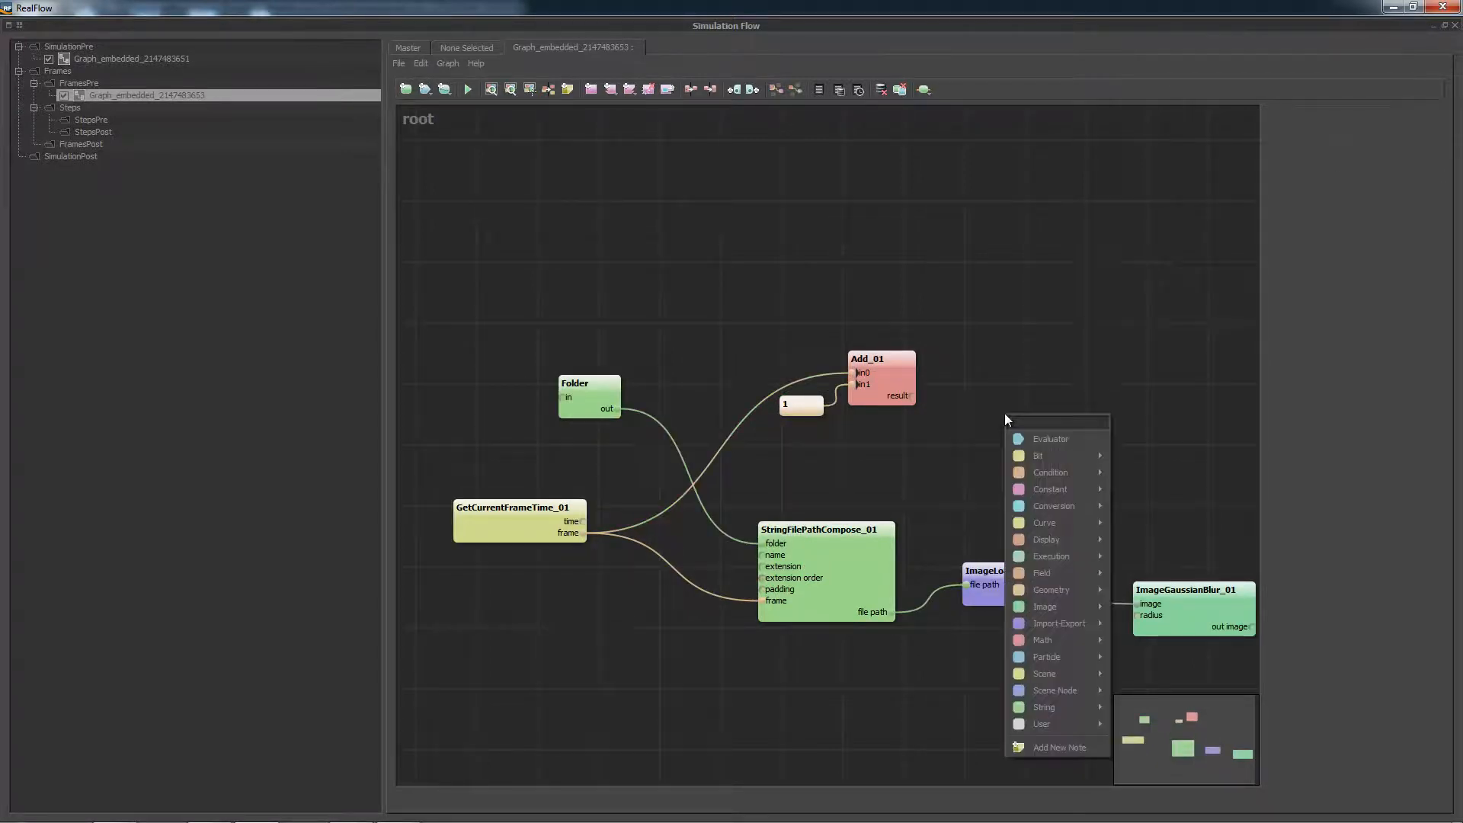
pyautogui.write('compose')
pyautogui.press('Down')
pyautogui.press('Return')
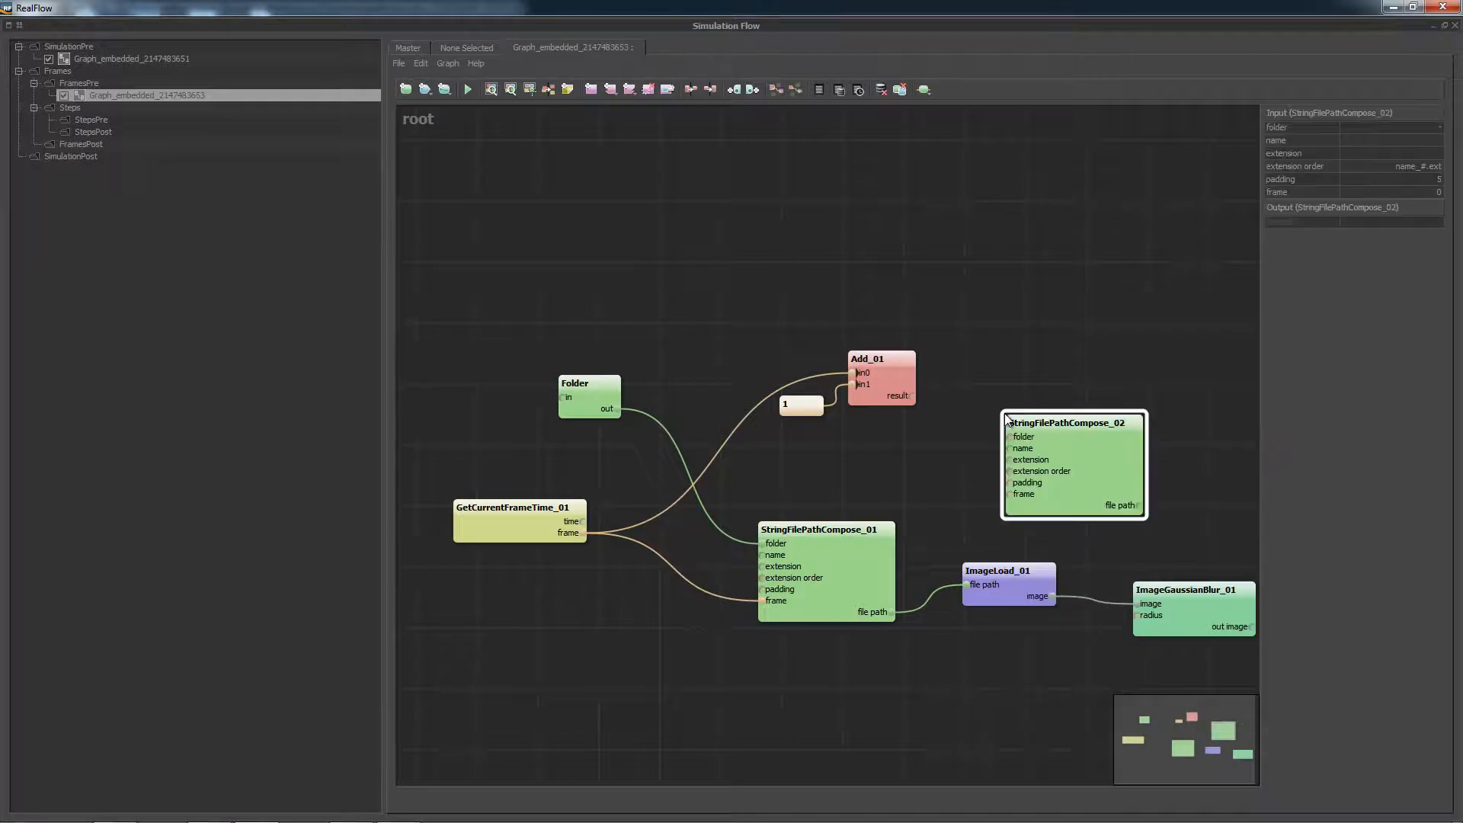
# Step: Feed StringFilePathCompose_02's frame from Add and its folder from Folder, and set its name to img and extension to png
pyautogui.moveTo(913, 396); pyautogui.dragTo(1029, 489)
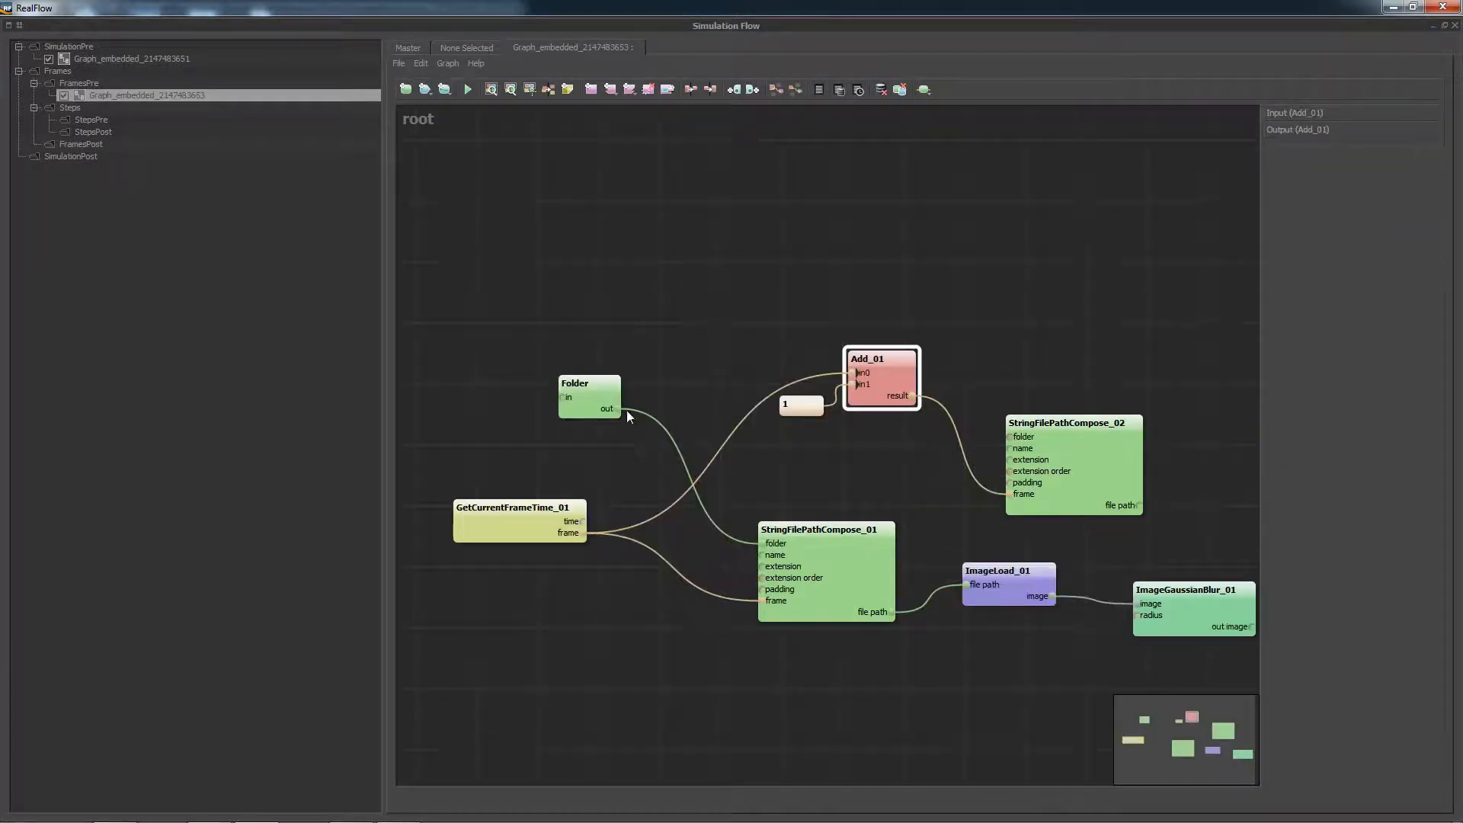
pyautogui.moveTo(617, 408); pyautogui.dragTo(1010, 438)
pyautogui.click(1032, 438)
pyautogui.click(1432, 127)
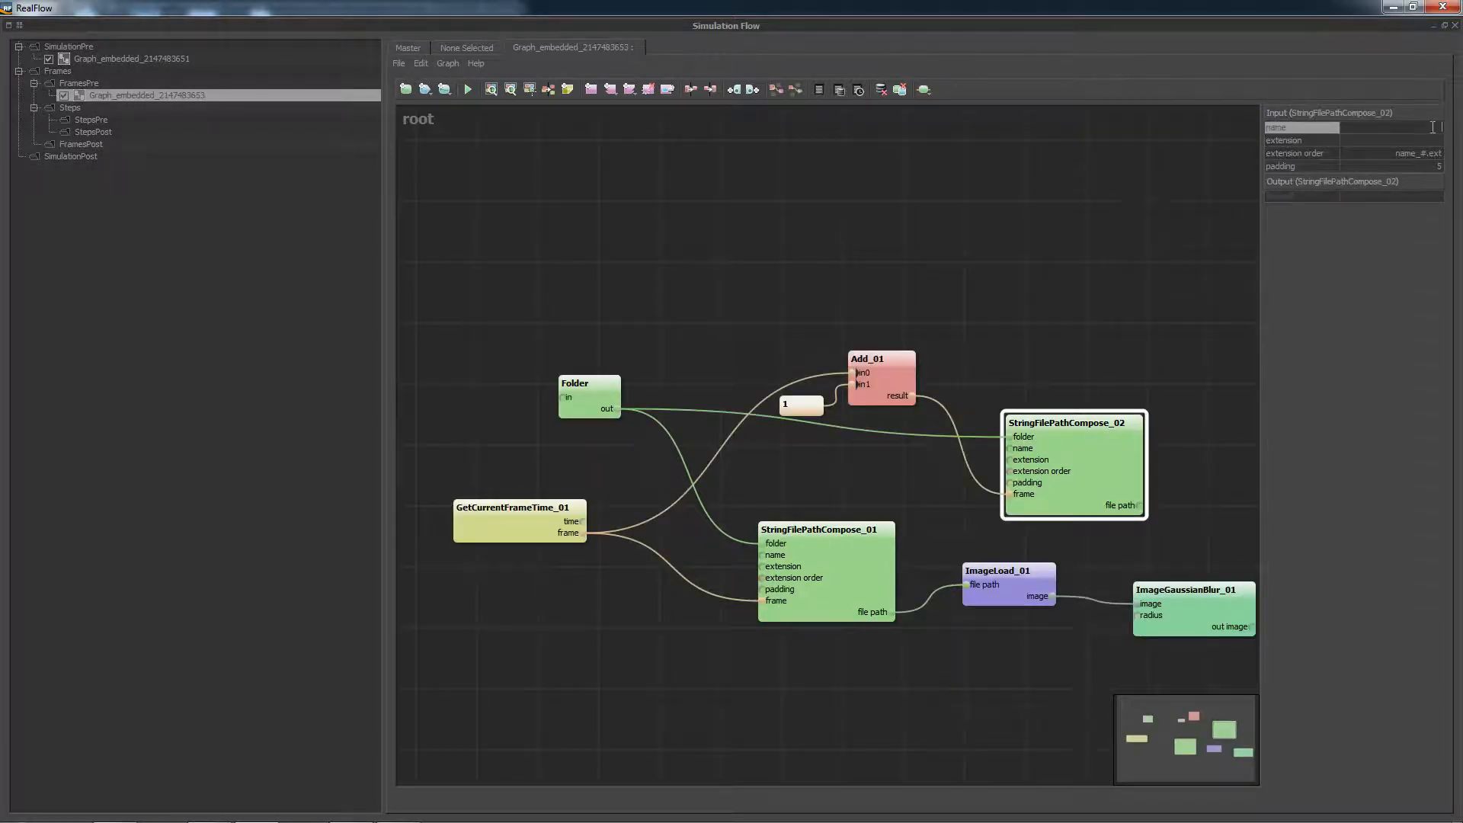
pyautogui.write('img')
pyautogui.press('Tab')
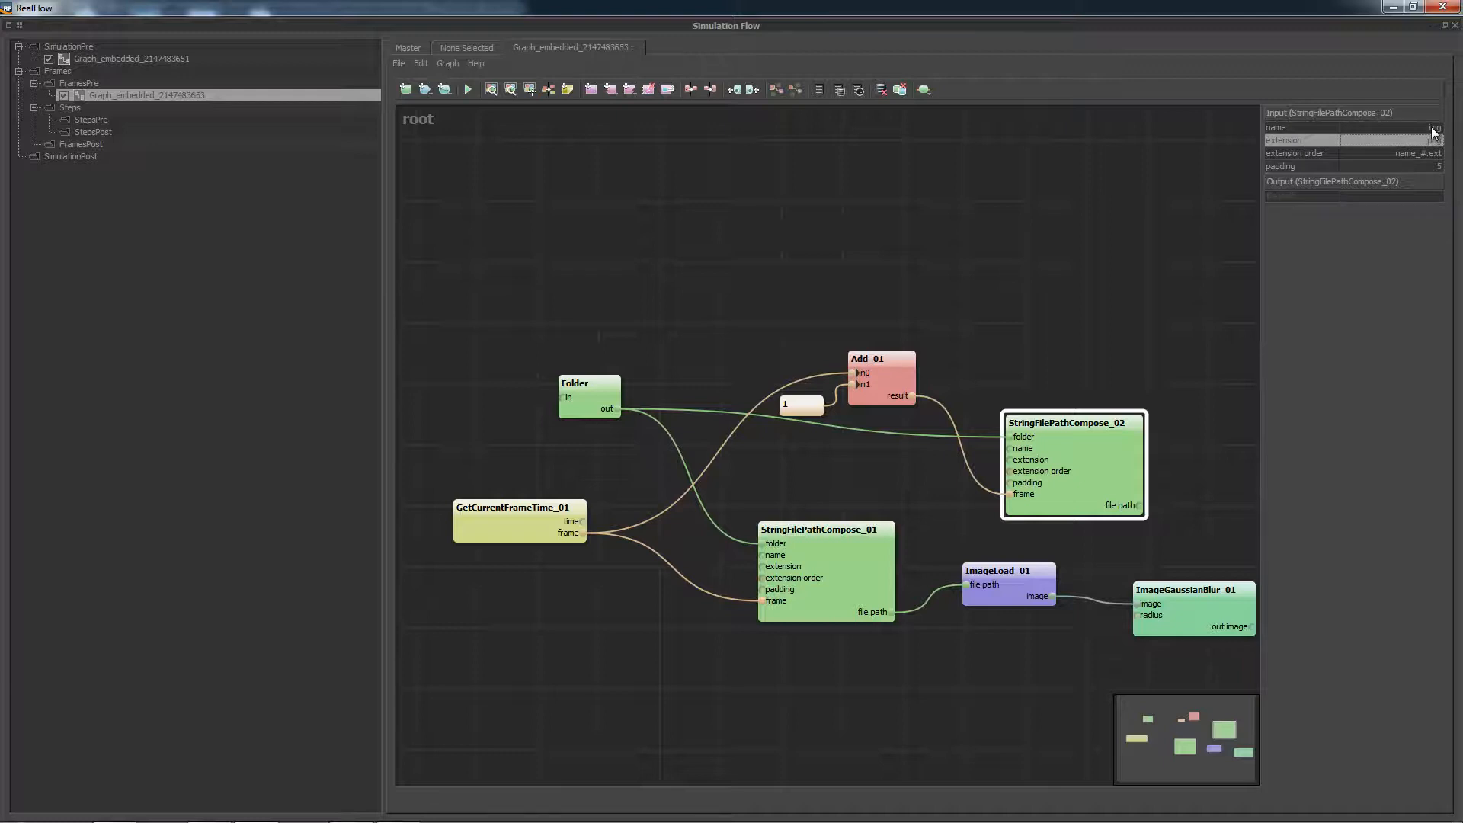
# Step: Add an ImageSave node beyond the second StringFilePathCompose and ImageGaussianBlur nodes
pyautogui.moveTo(1109, 338); pyautogui.dragTo(851, 326, button='middle')
pyautogui.rightClick(1044, 416)
pyautogui.write('save')
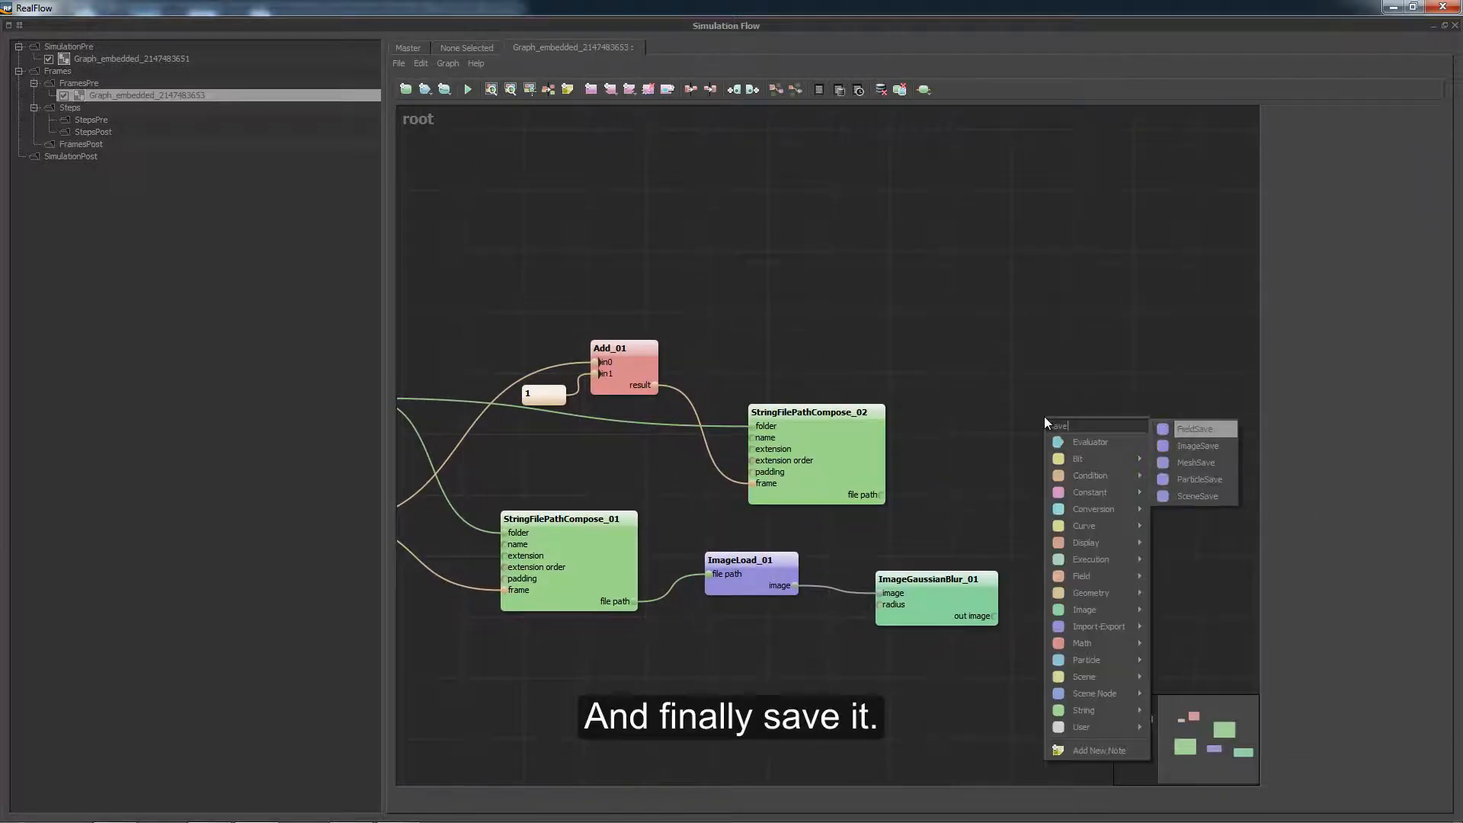
pyautogui.press('Down')
pyautogui.press('Return')
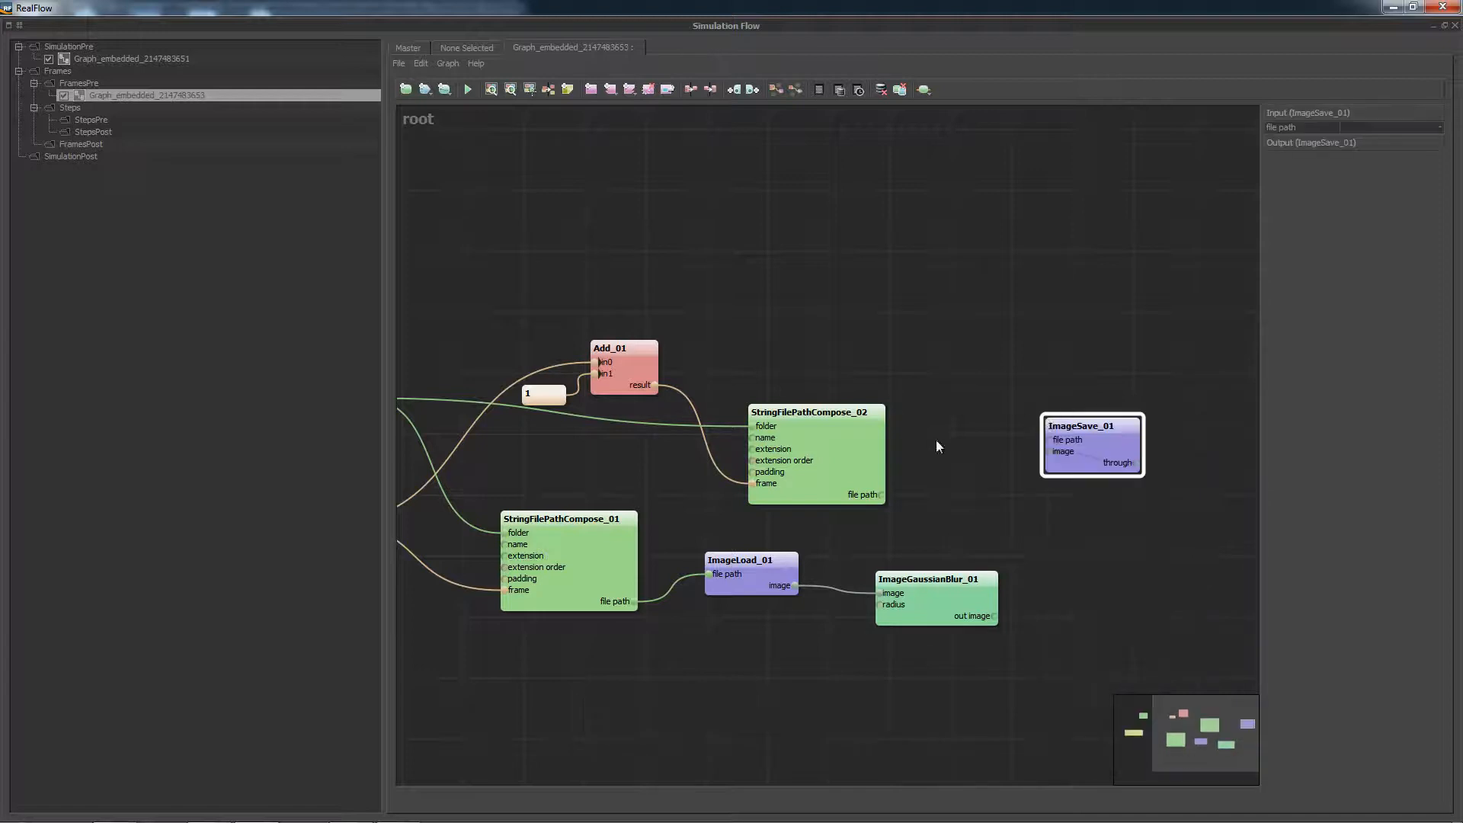
# Step: Connect StringFilePathCompose_02's file path and ImageGaussianBlur's out image to ImageSave, and attach an Evaluator to ImageSave's through output
pyautogui.moveTo(880, 495); pyautogui.dragTo(1067, 440)
pyautogui.moveTo(995, 615); pyautogui.dragTo(1100, 506)
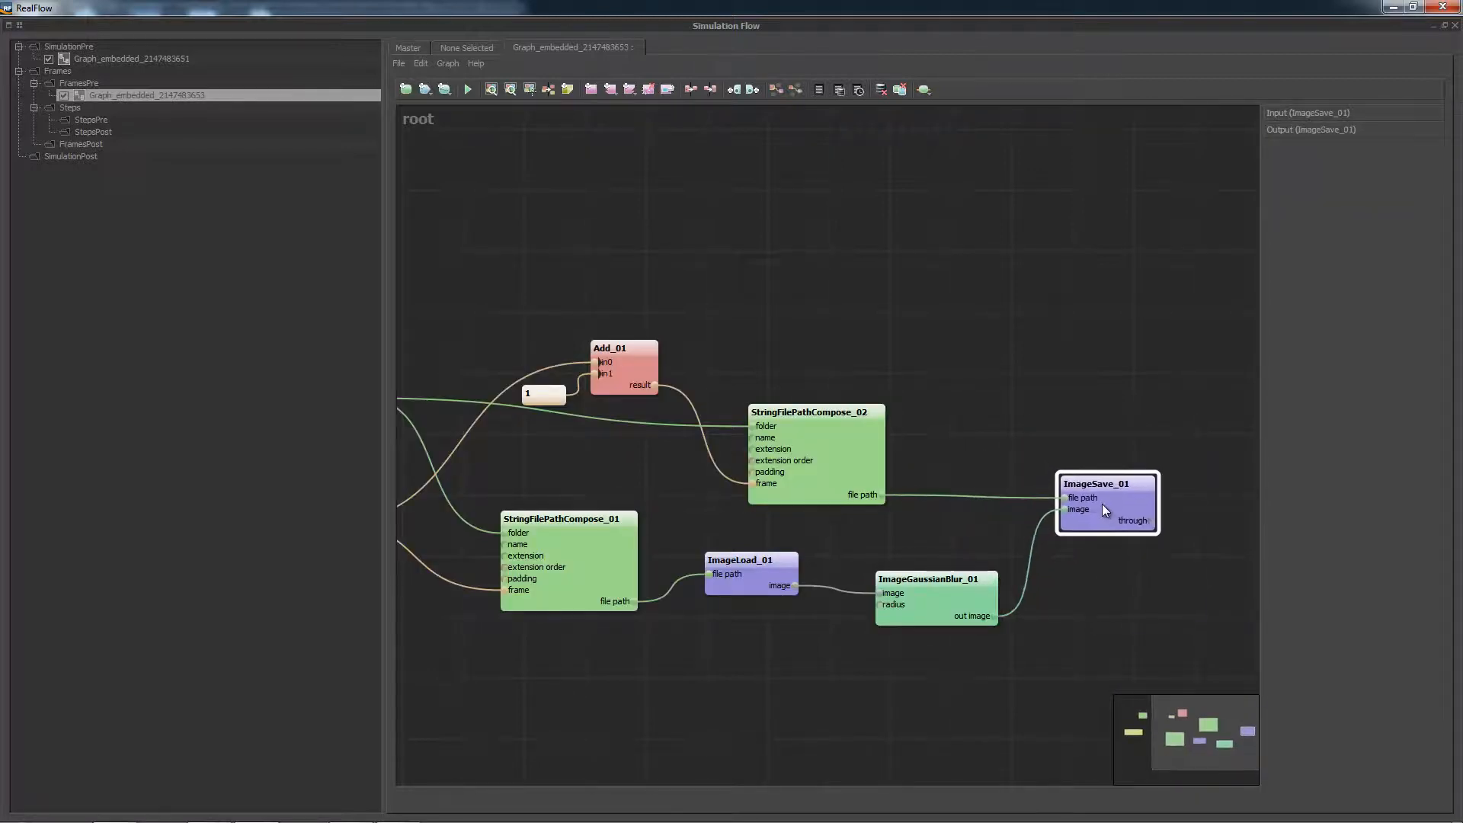
pyautogui.rightClick(1102, 505)
pyautogui.click(1189, 730)
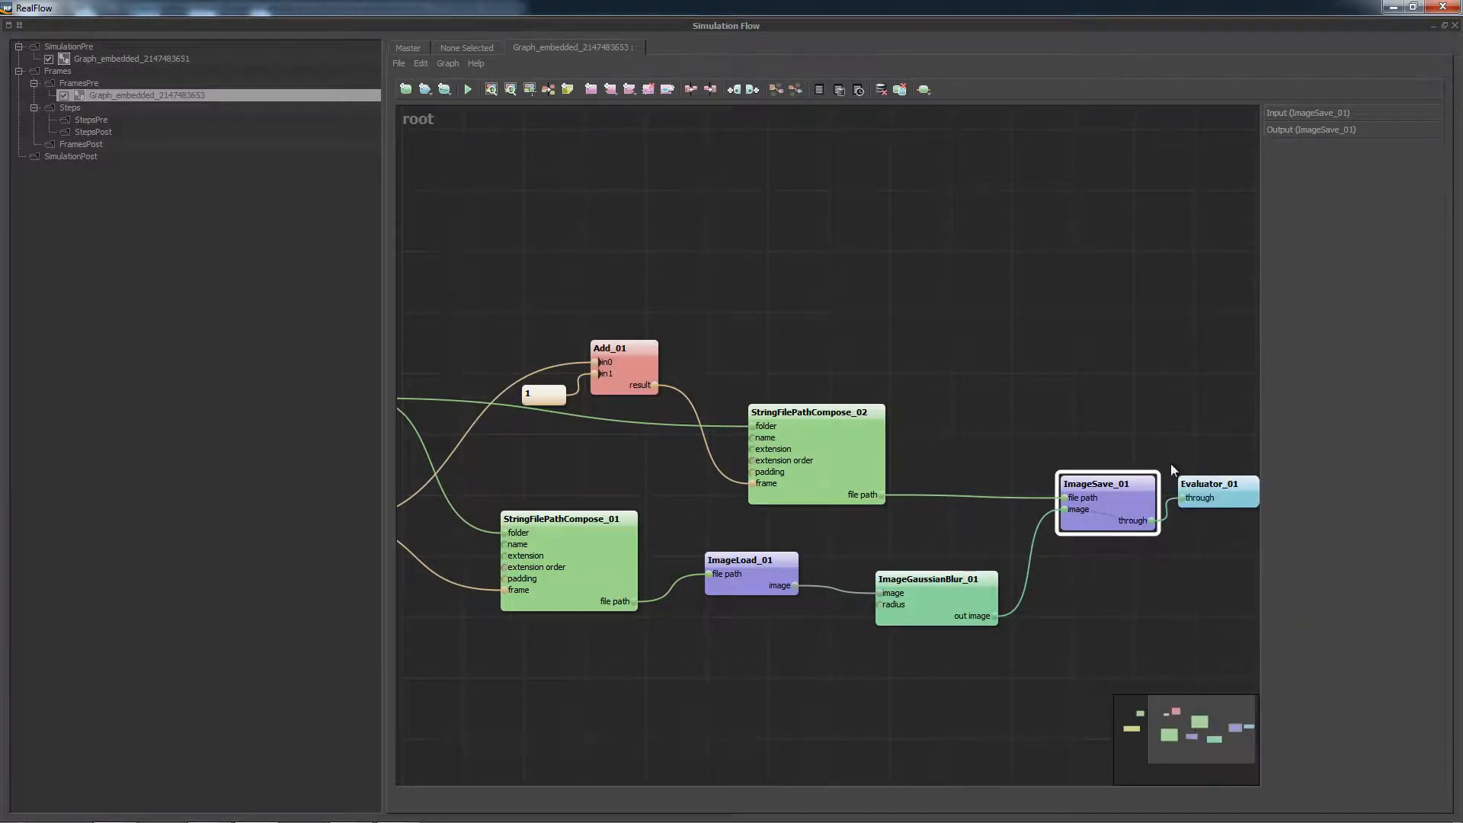
# Step: Minimize the Simulation Flow window and run the simulation
pyautogui.moveTo(866, 350); pyautogui.dragTo(801, 278, button='middle')
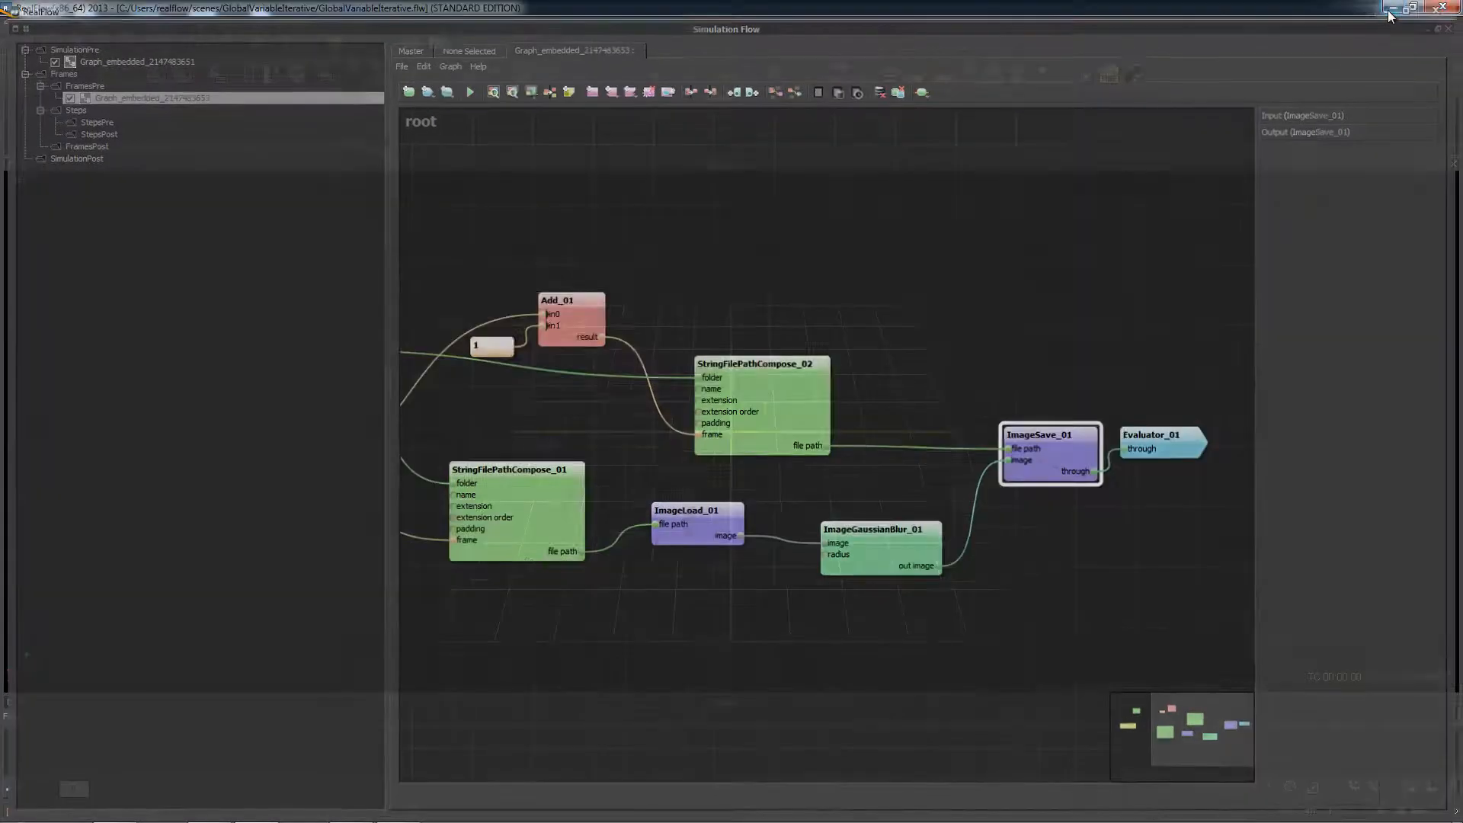
pyautogui.click(1390, 8)
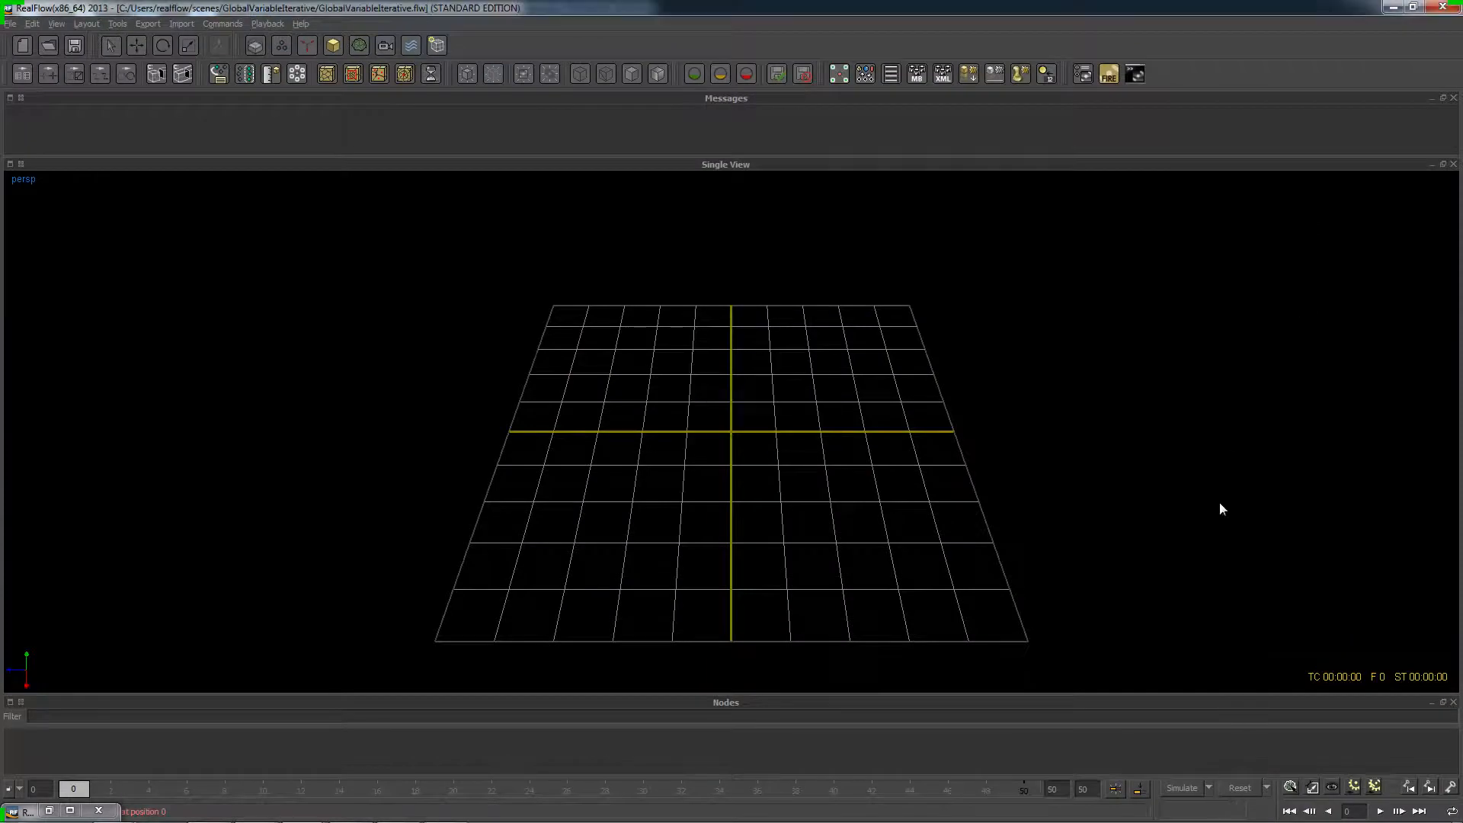
pyautogui.click(1182, 785)
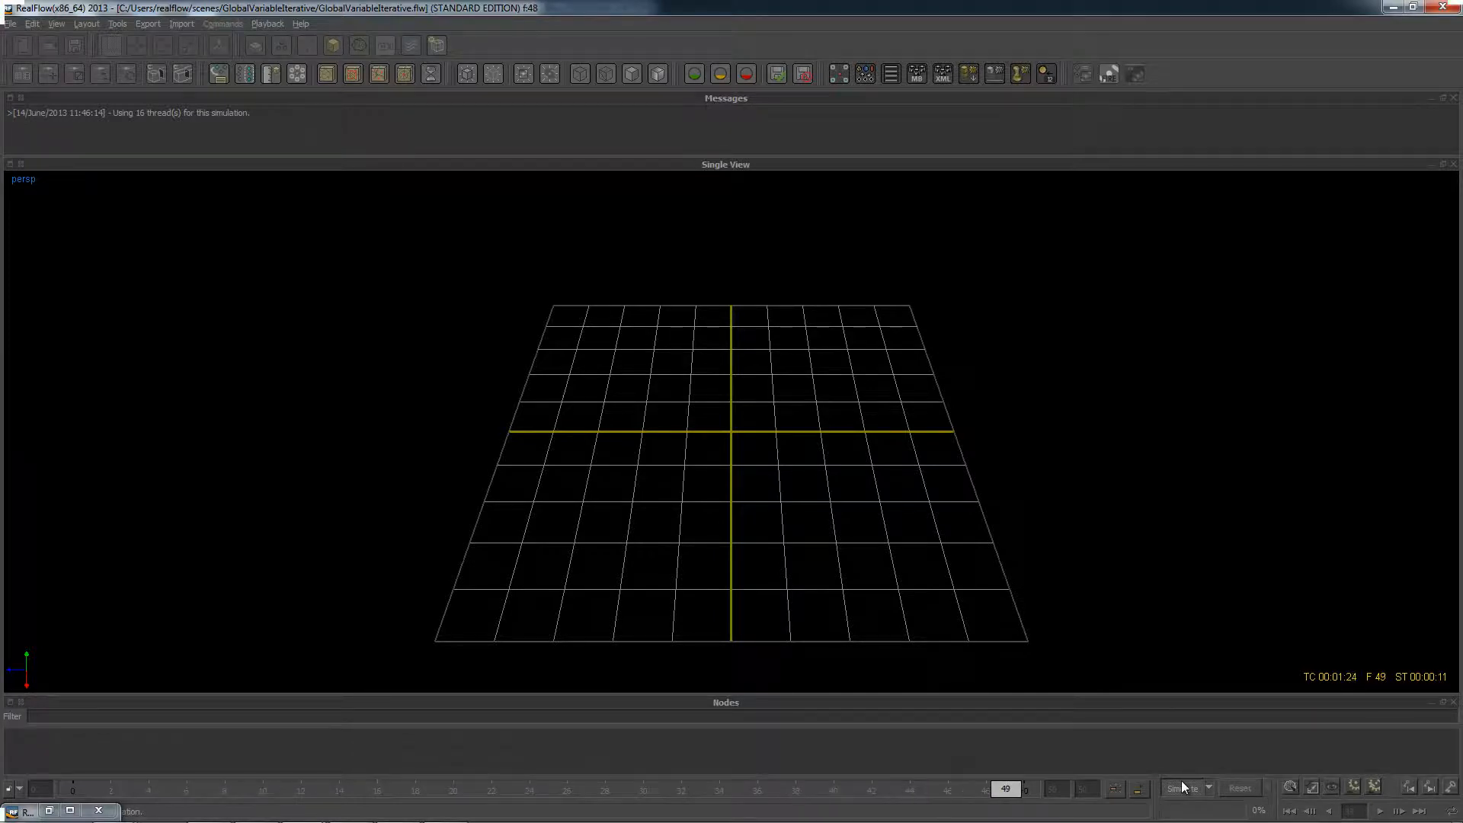
# Step: Open the project folder and look over the saved image sequence in its images folder
pyautogui.click(11, 23)
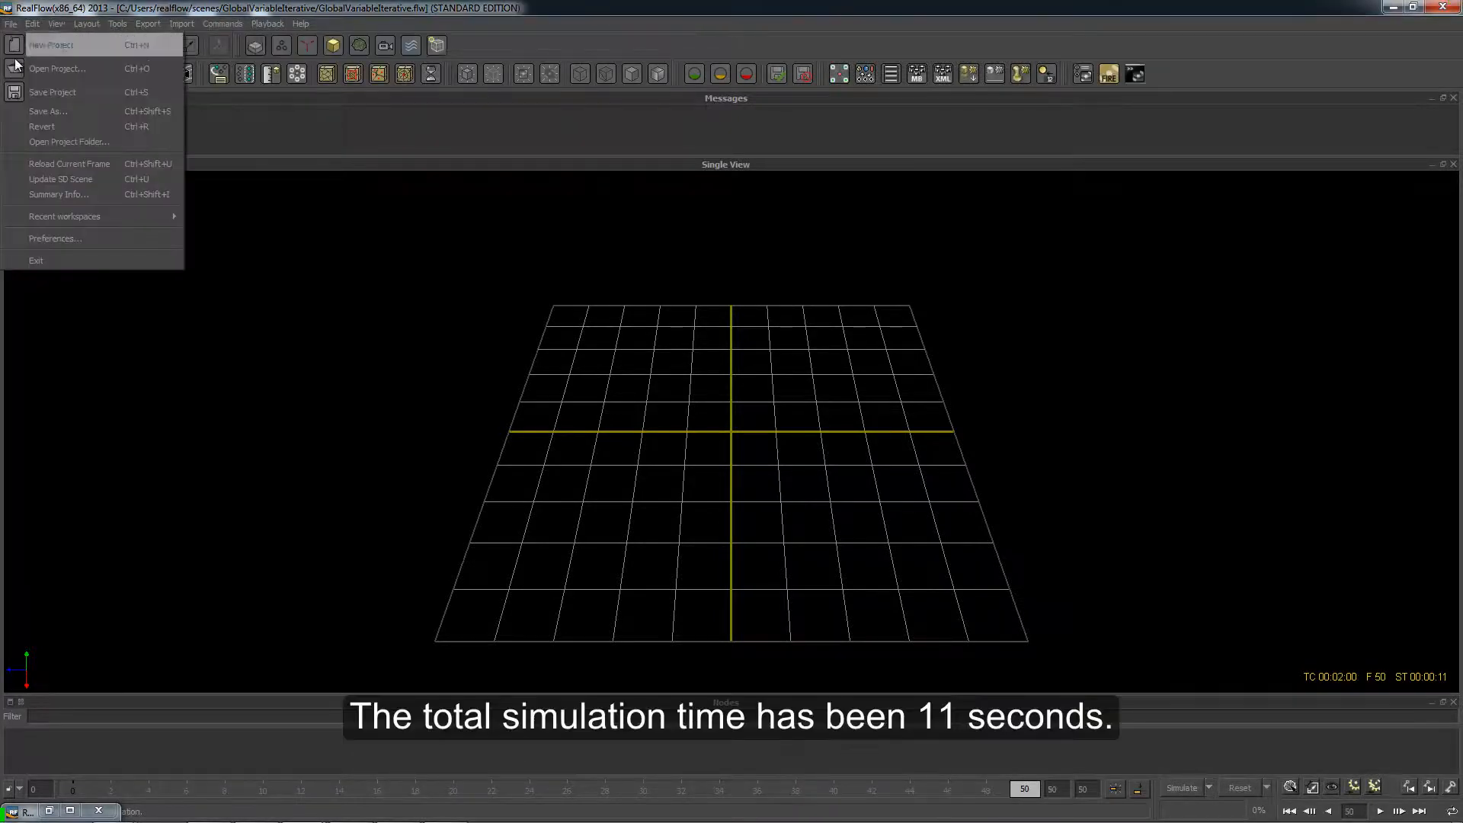
pyautogui.click(34, 142)
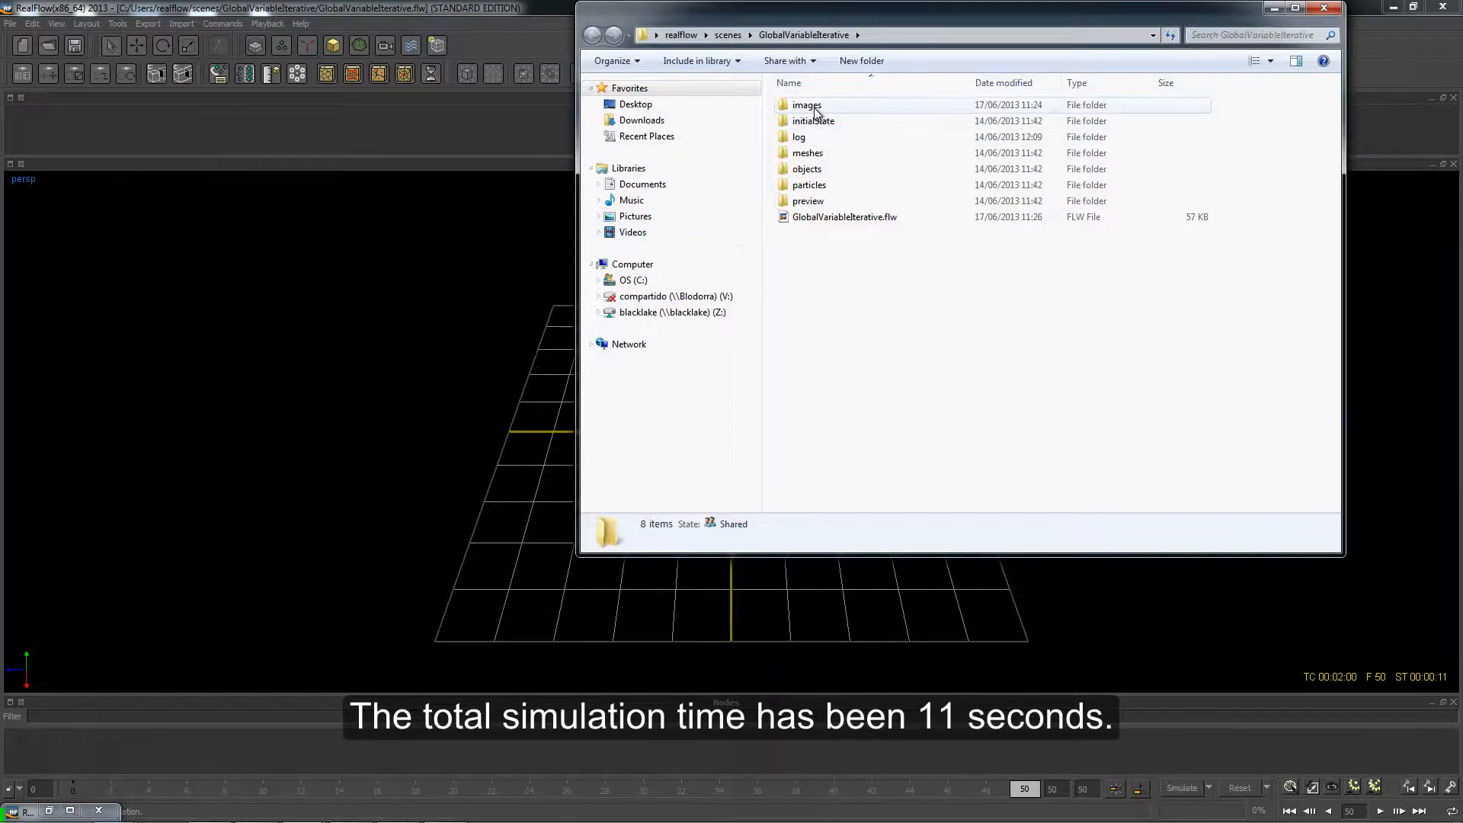
pyautogui.doubleClick(809, 106)
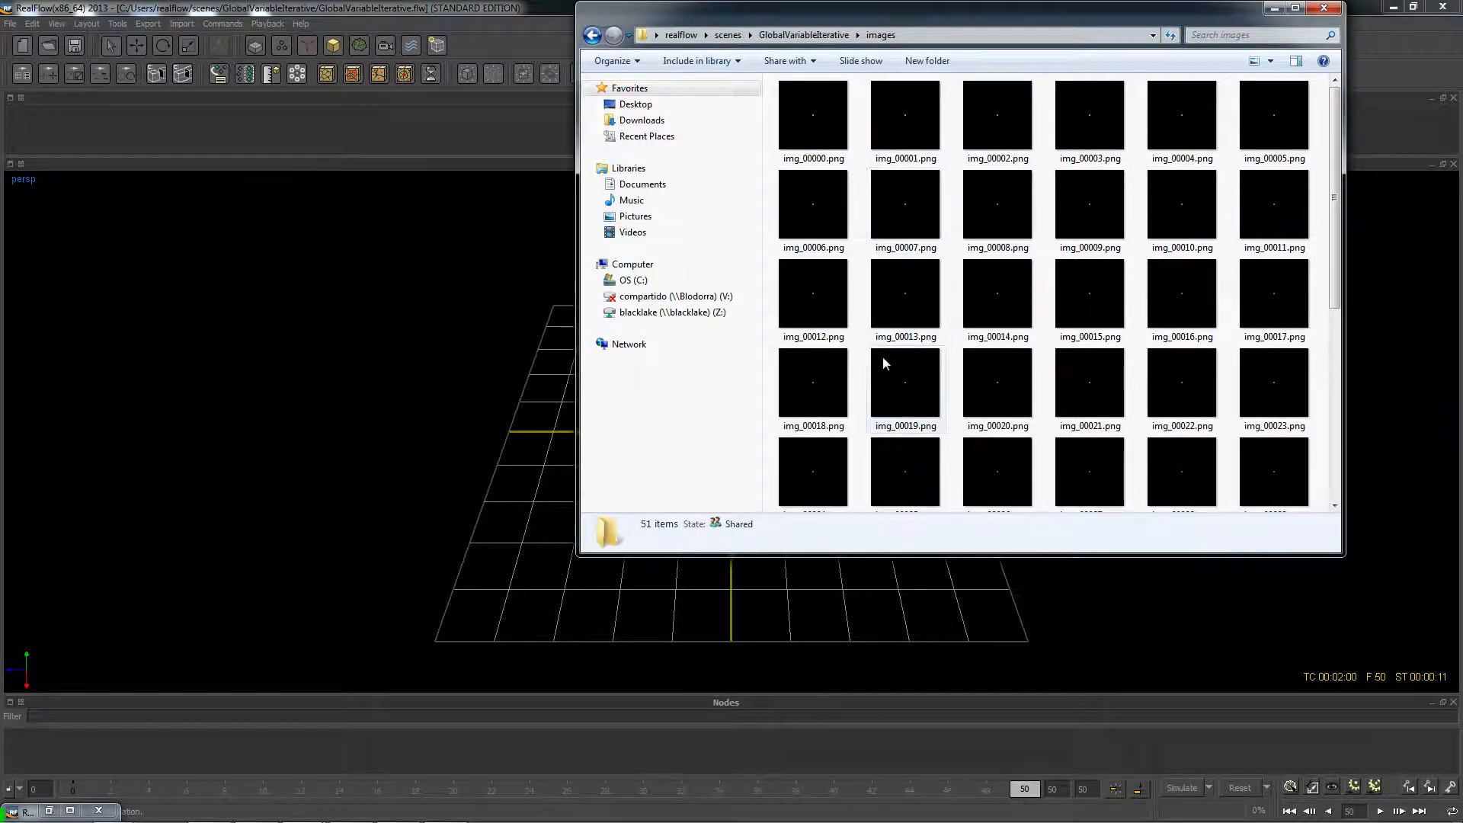
pyautogui.scroll(-5, 884, 358)
pyautogui.scroll(5, 861, 404)
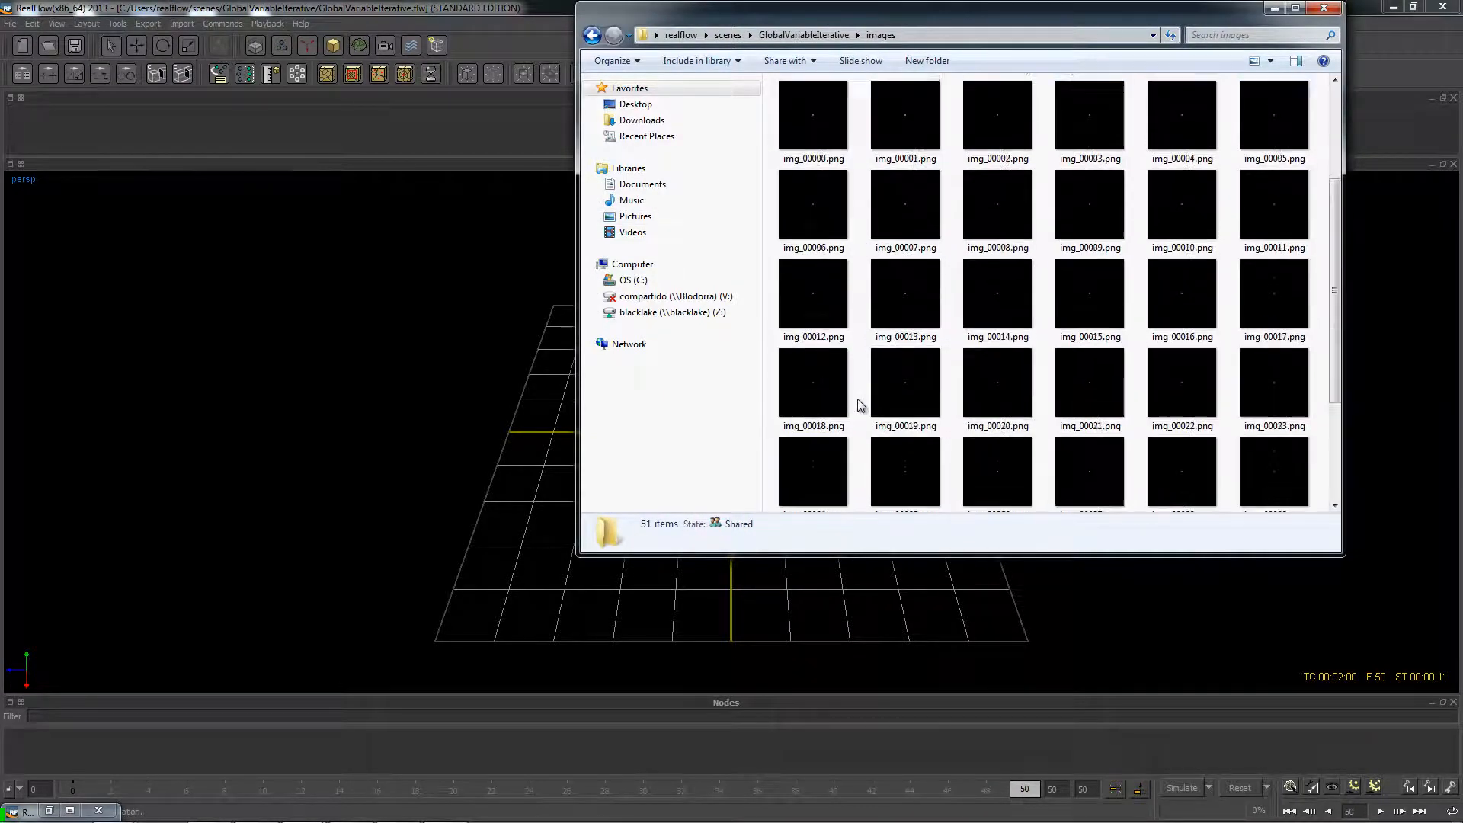
# Step: Preview img_00000.png in the image viewer
pyautogui.click(803, 122)
pyautogui.rightClick(826, 116)
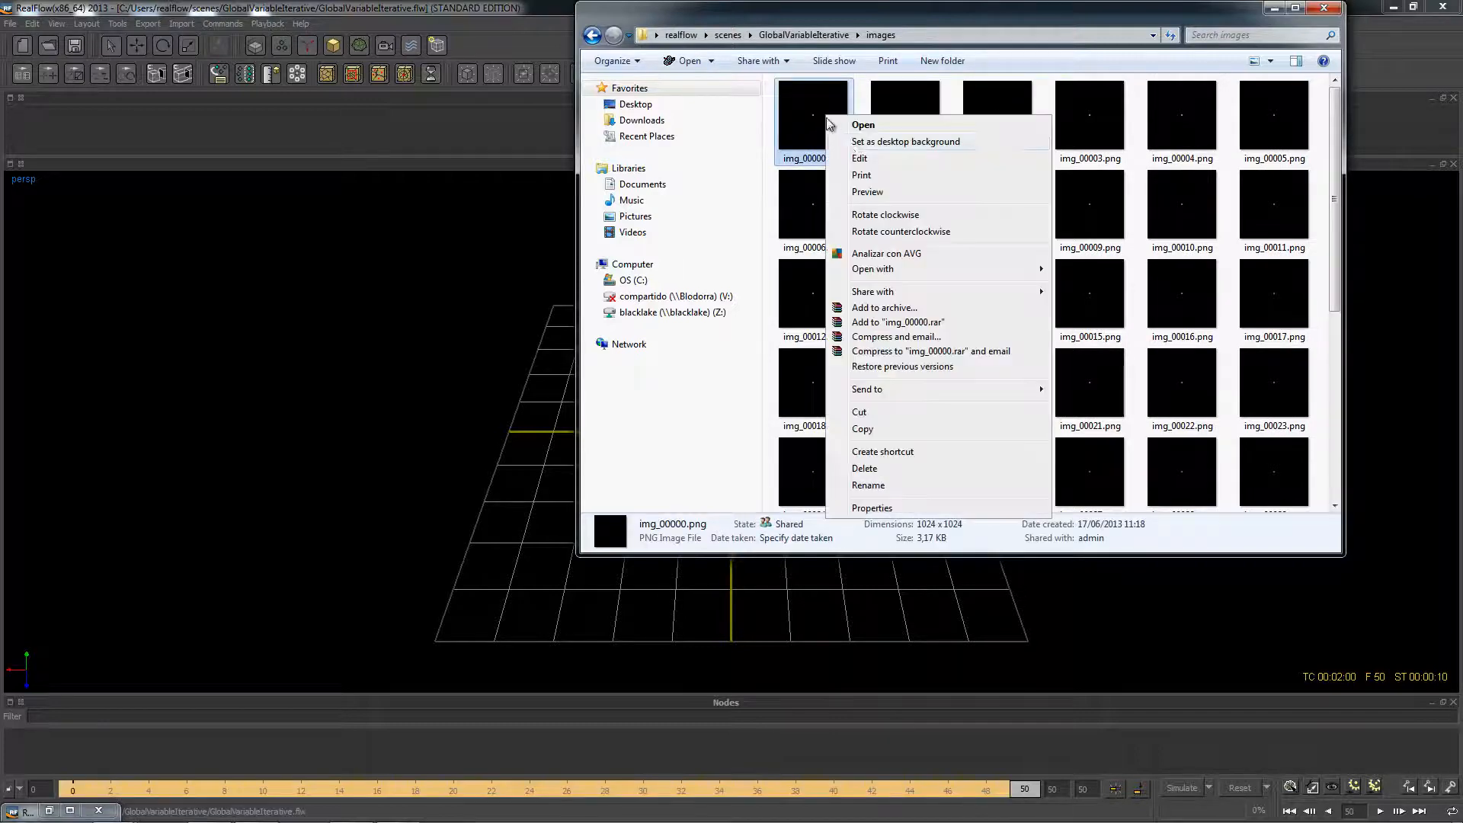
pyautogui.click(869, 192)
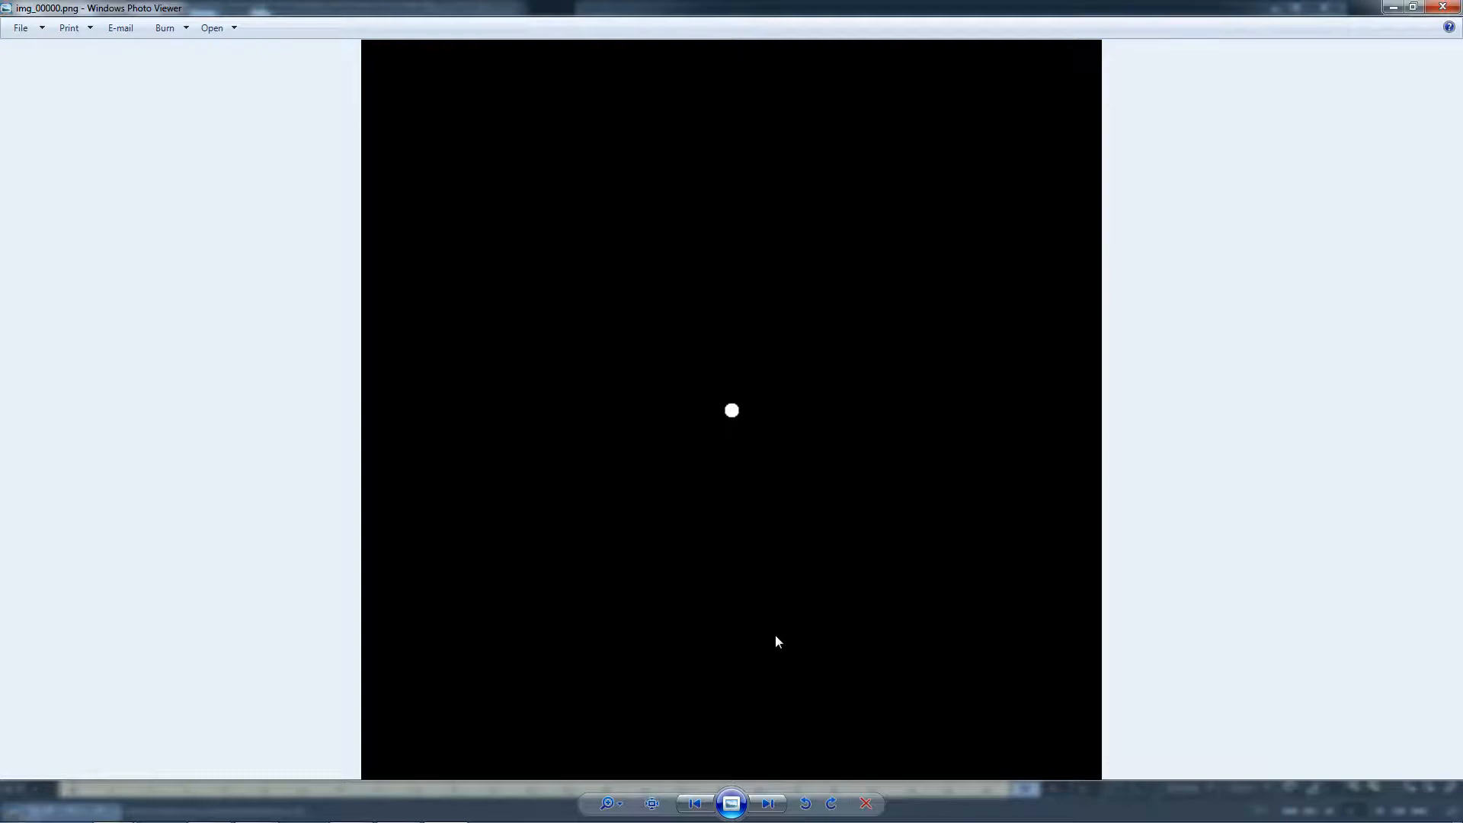
# Step: Step forward through the image sequence to examine how the blur builds up, and close the viewer
pyautogui.click(760, 807)
pyautogui.click(760, 805)
pyautogui.click(760, 805)
pyautogui.click(761, 806)
pyautogui.click(760, 806)
pyautogui.click(762, 806)
pyautogui.click(762, 807)
pyautogui.click(763, 808)
pyautogui.click(763, 809)
pyautogui.click(763, 809)
pyautogui.click(763, 809)
pyautogui.click(763, 809)
pyautogui.click(763, 809)
pyautogui.click(763, 809)
pyautogui.click(763, 808)
pyautogui.click(763, 808)
pyautogui.click(763, 808)
pyautogui.click(763, 809)
pyautogui.click(763, 808)
pyautogui.click(763, 809)
pyautogui.click(763, 809)
pyautogui.click(763, 809)
pyautogui.click(763, 808)
pyautogui.click(763, 808)
pyautogui.click(763, 808)
pyautogui.click(763, 809)
pyautogui.click(763, 808)
pyautogui.click(763, 809)
pyautogui.click(763, 808)
pyautogui.click(1436, 9)
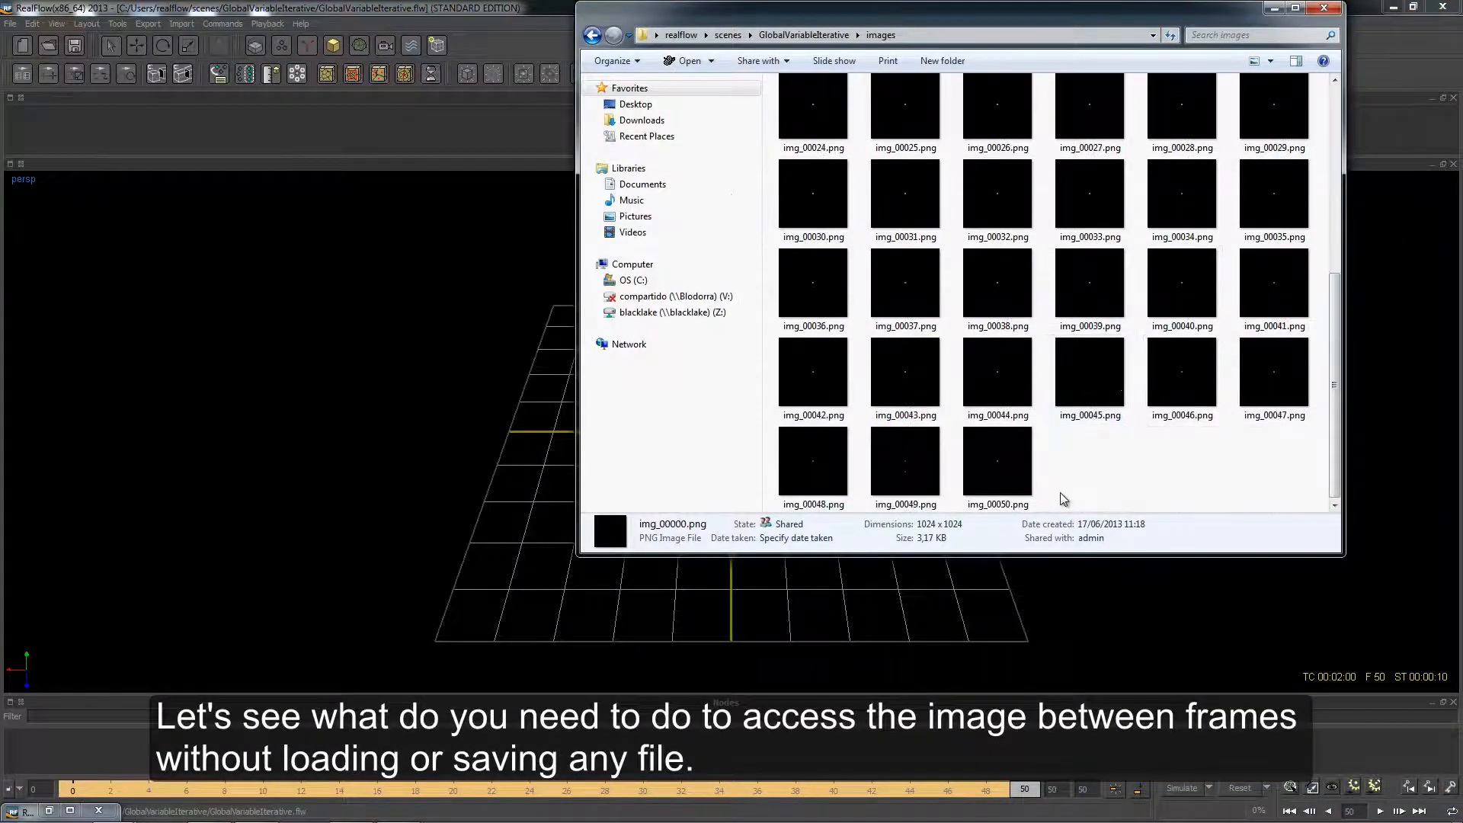
# Step: Switch back to RealFlow, restore the Simulation Flow window and open the SimulationPre graph
pyautogui.click(1172, 787)
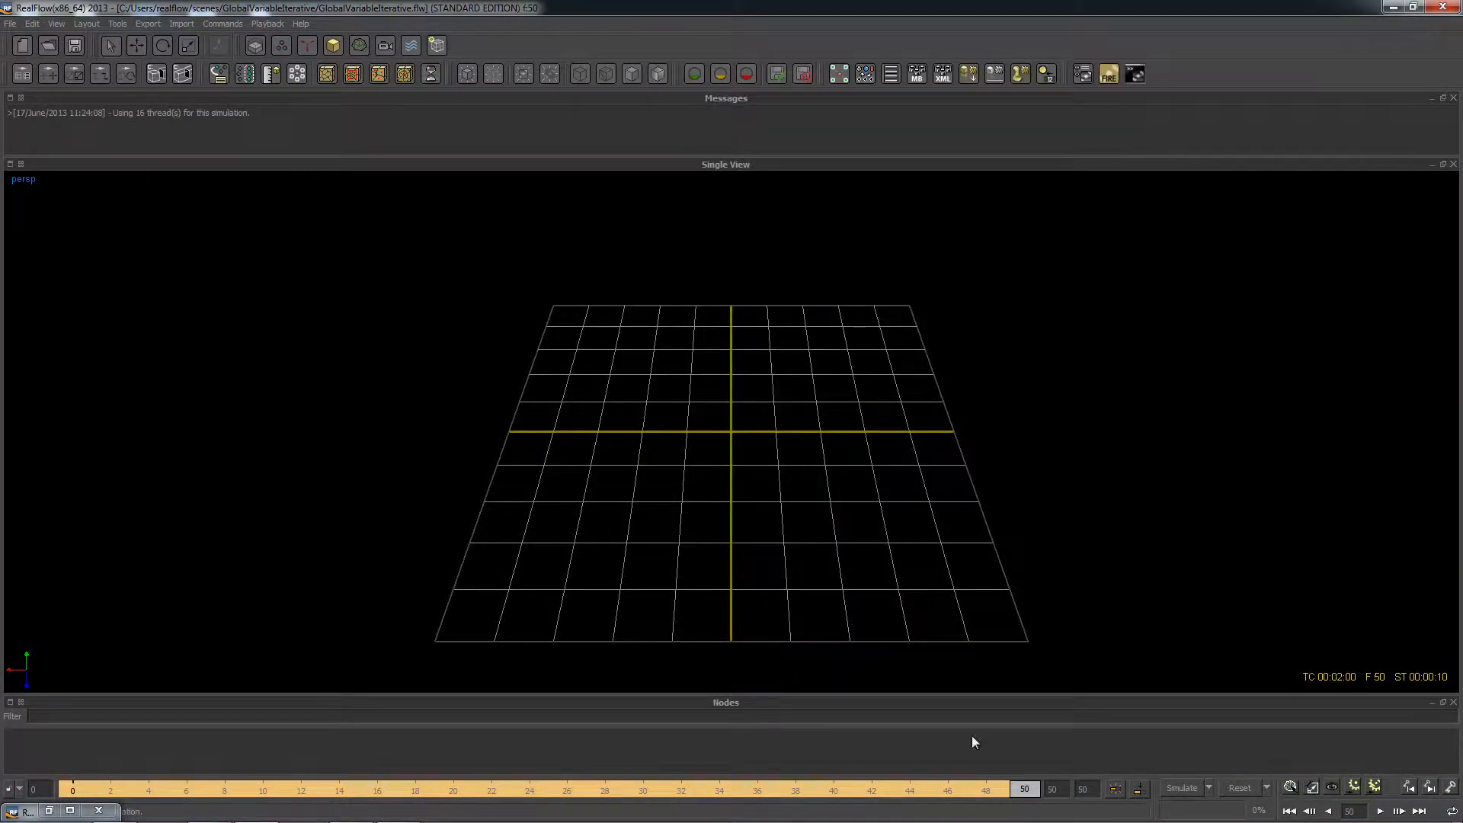
pyautogui.click(71, 811)
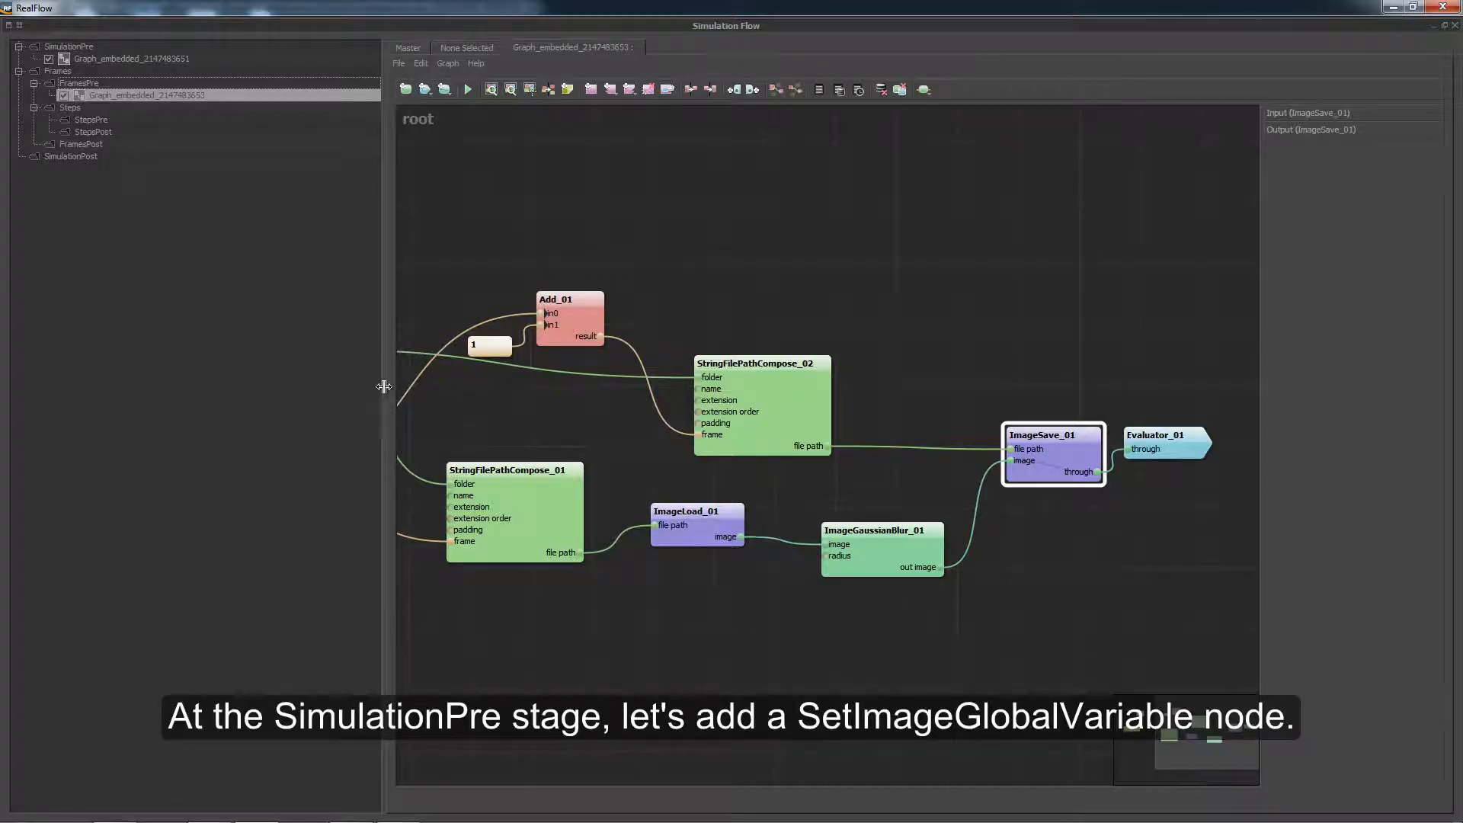
pyautogui.click(174, 62)
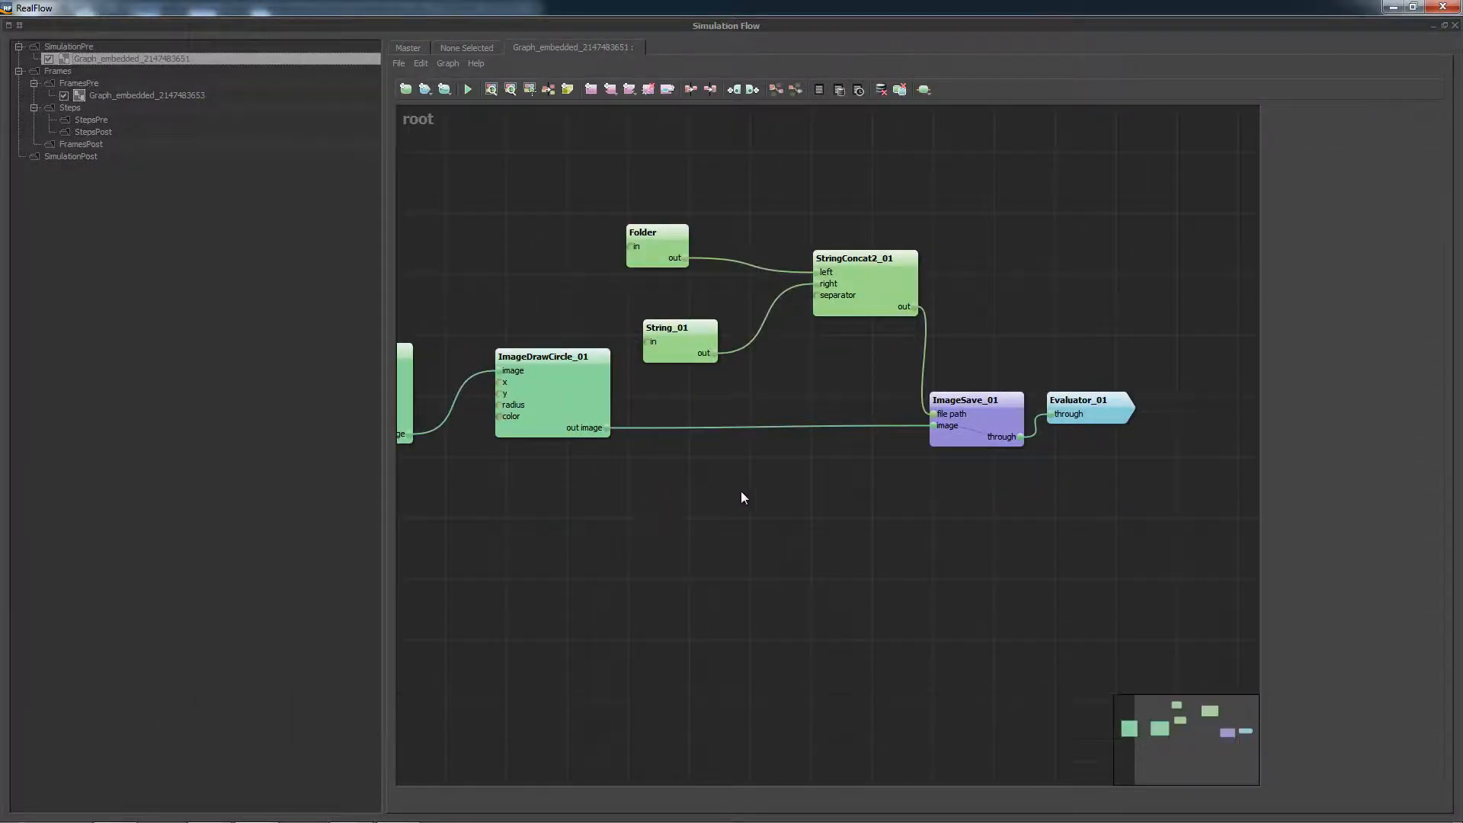
# Step: Add a SetImageGlobalVariable node below the ImageSave connection and feed its in port from ImageDrawCircle's out image
pyautogui.moveTo(745, 479); pyautogui.dragTo(835, 473, button='middle')
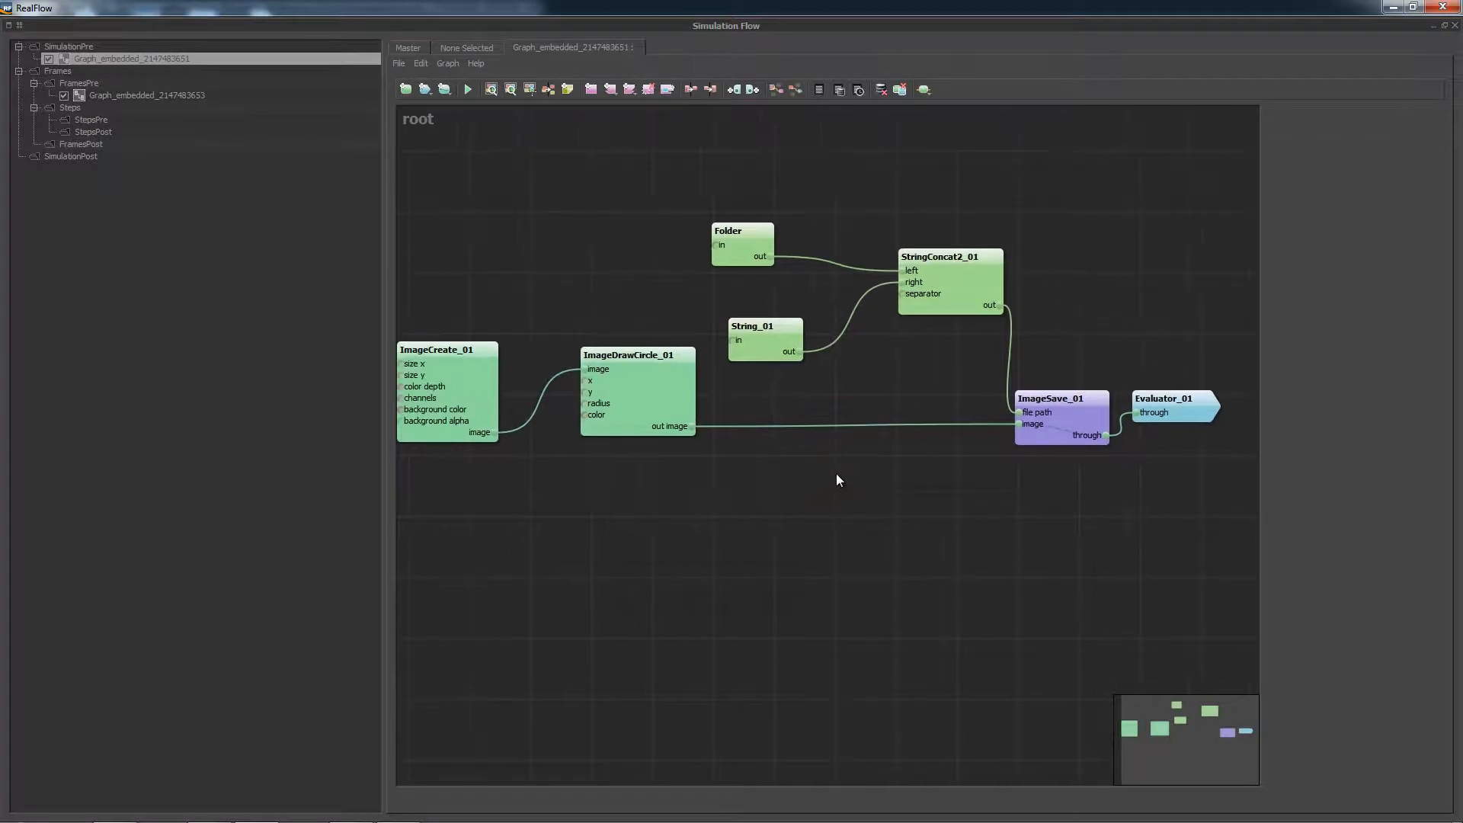
pyautogui.rightClick(843, 476)
pyautogui.write('set image')
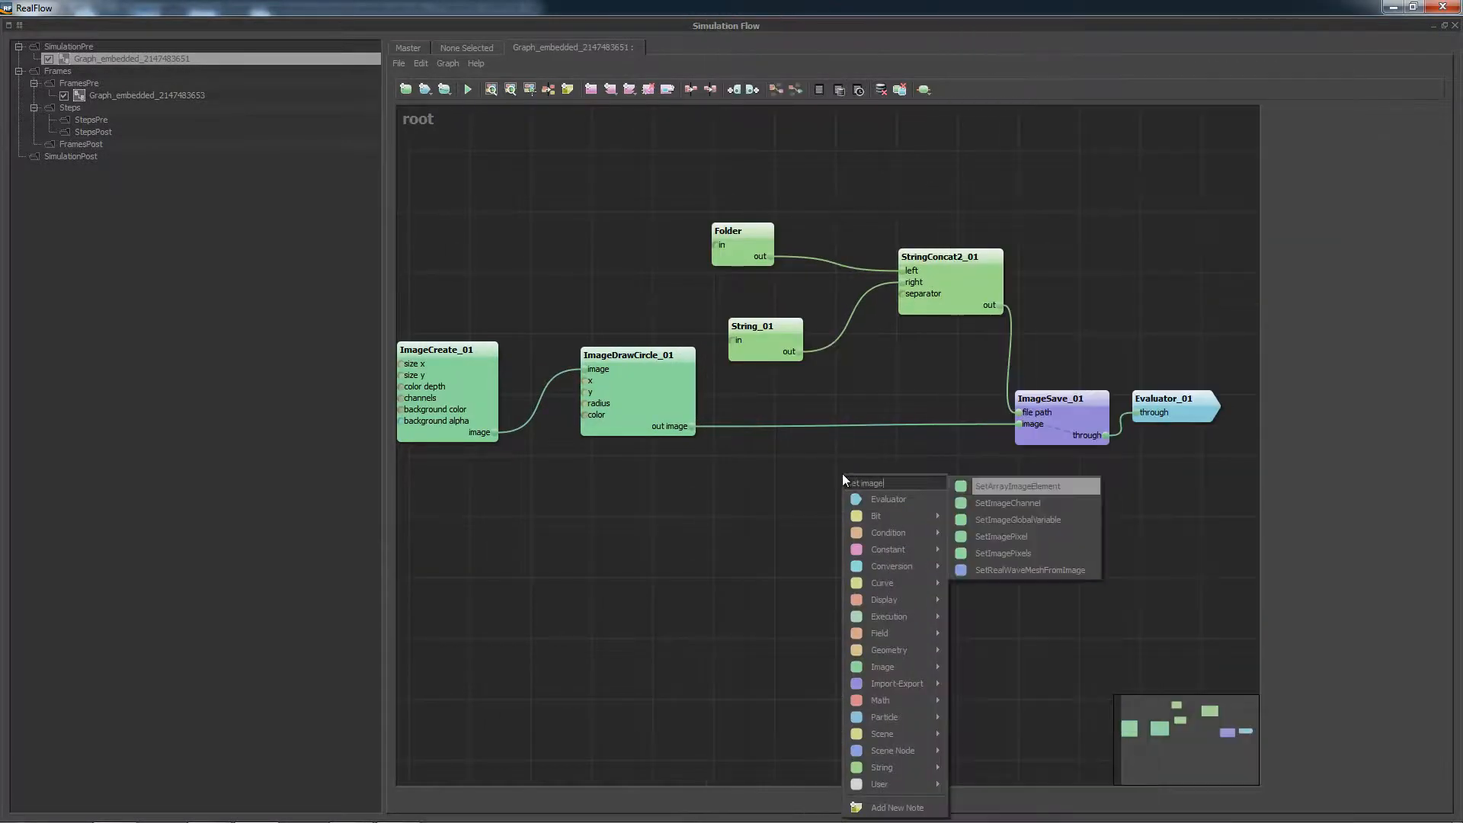
pyautogui.press('Down')
pyautogui.press('Down')
pyautogui.press('Return')
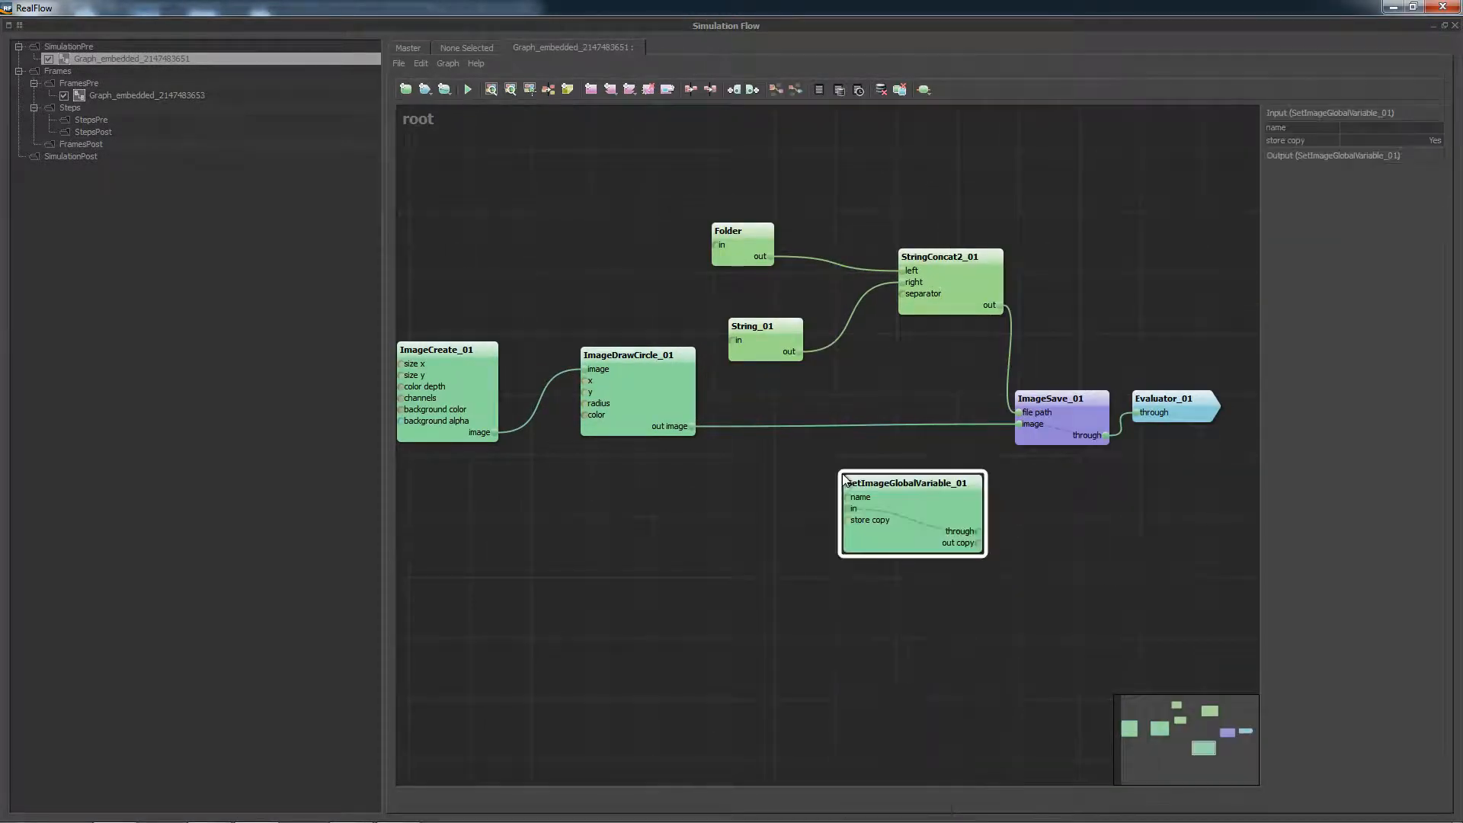
pyautogui.moveTo(684, 426); pyautogui.dragTo(849, 509)
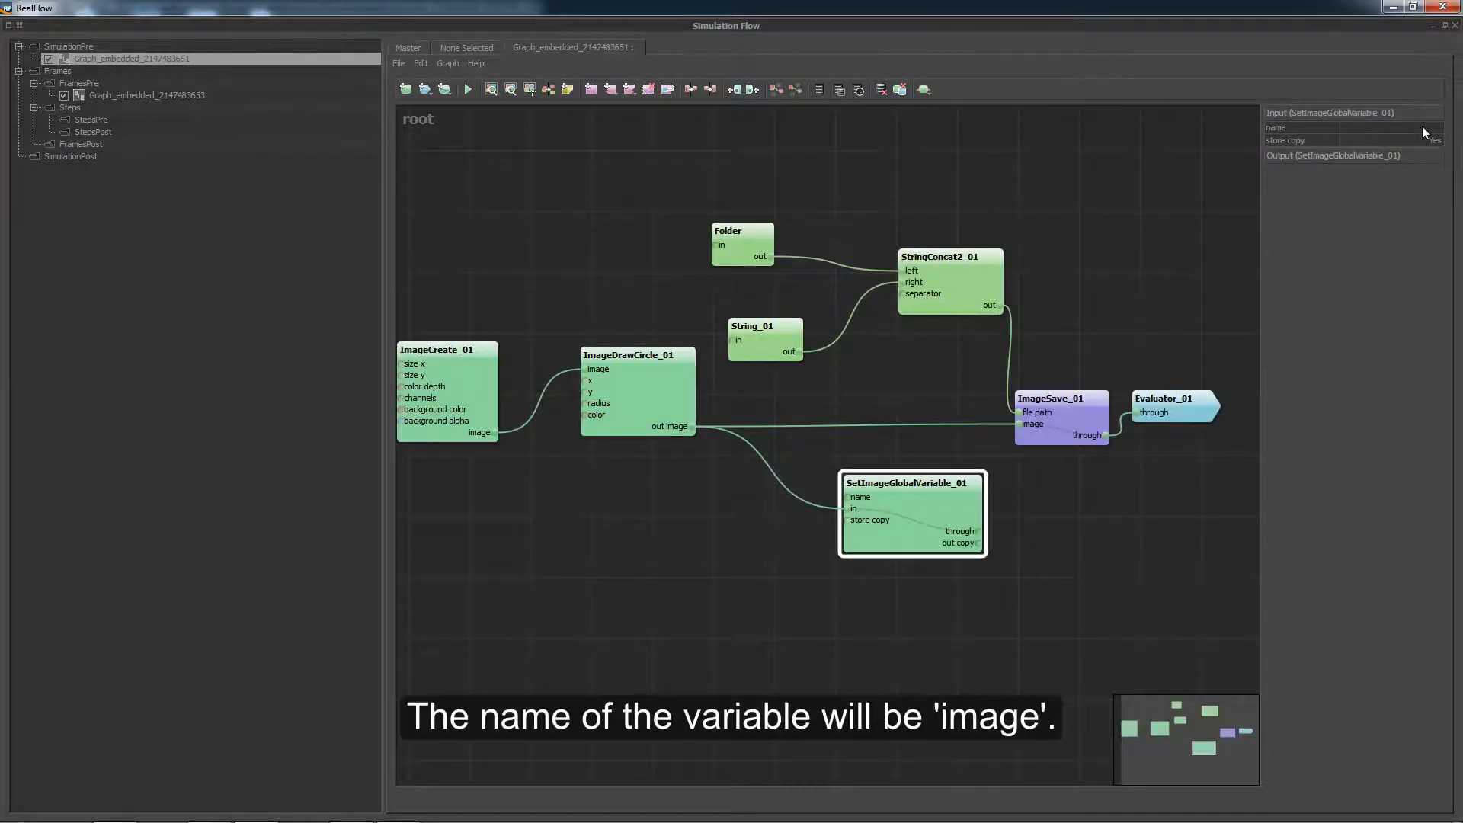
# Step: Name the global variable image and rewire the Evaluator from ImageSave to SetImageGlobalVariable's through output
pyautogui.click(1422, 125)
pyautogui.write('image')
pyautogui.press('Return')
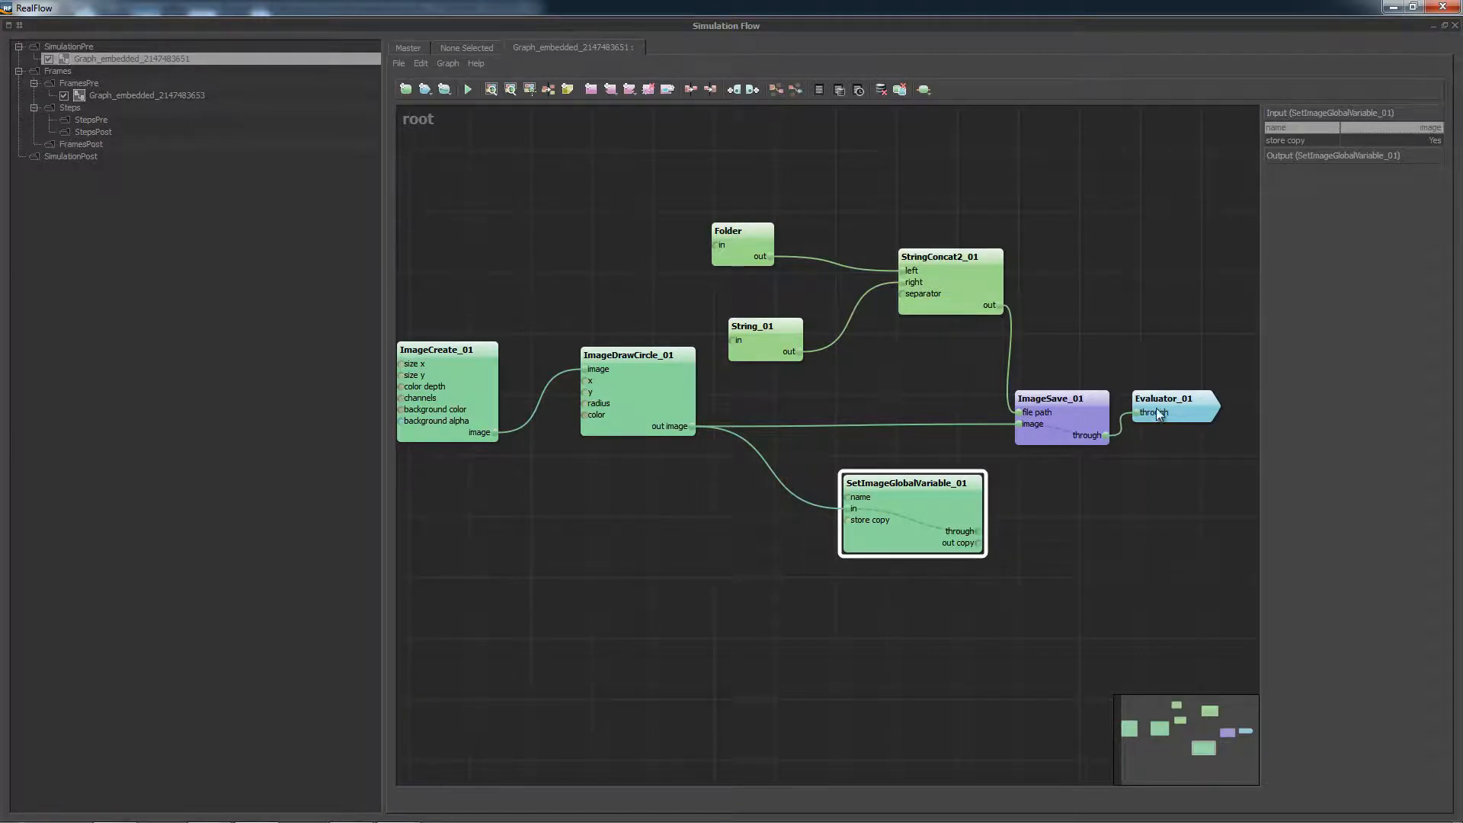
pyautogui.moveTo(1156, 413); pyautogui.dragTo(1173, 518)
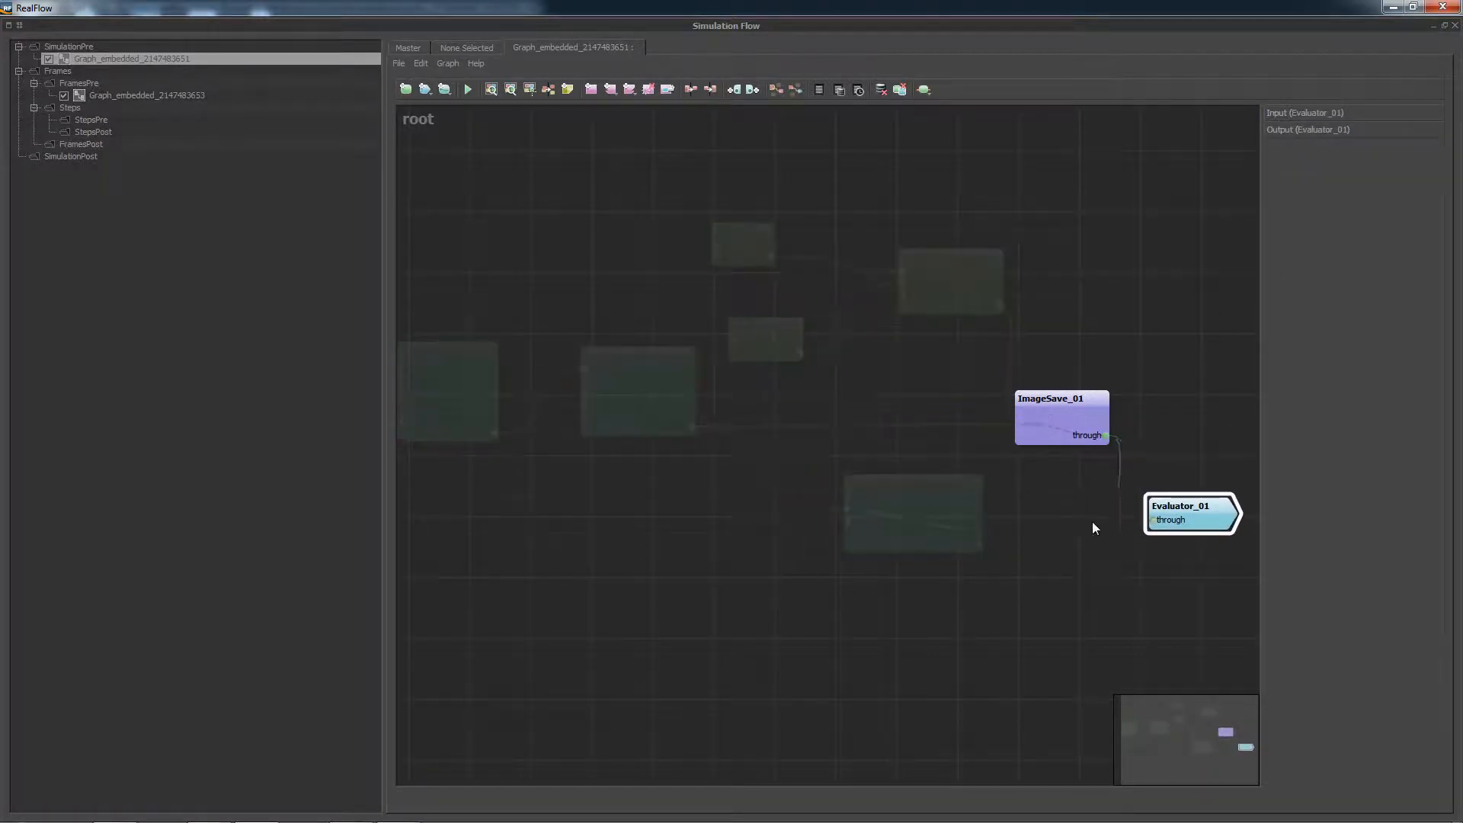
pyautogui.moveTo(980, 531); pyautogui.dragTo(1155, 525)
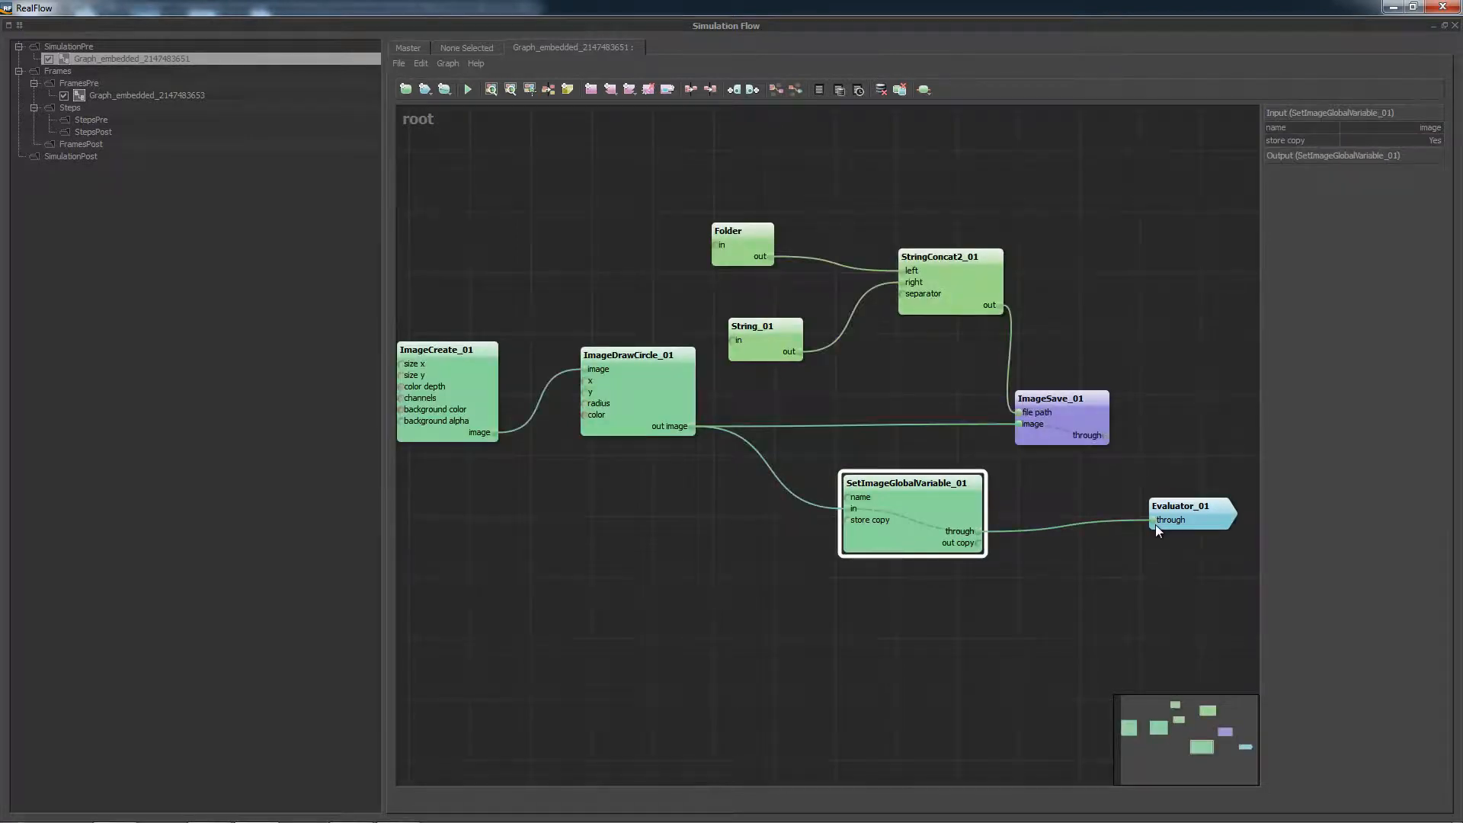
# Step: In the FramesPre graph, delete all the nodes upstream of ImageGaussianBlur and ImageSave
pyautogui.click(197, 96)
pyautogui.moveTo(515, 381); pyautogui.dragTo(759, 369, button='middle')
pyautogui.scroll(-1, 887, 391)
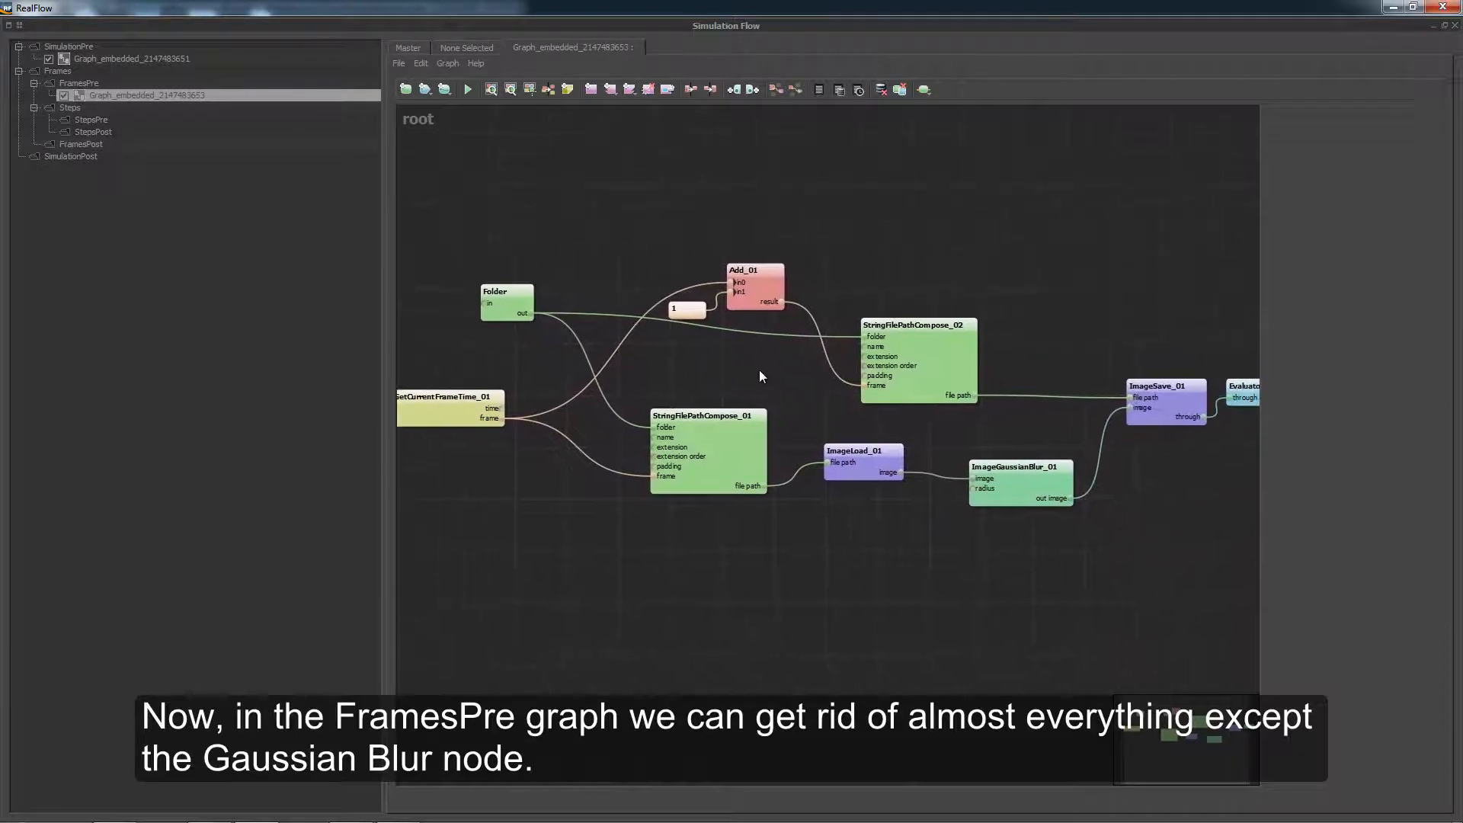
pyautogui.moveTo(426, 224); pyautogui.dragTo(919, 553)
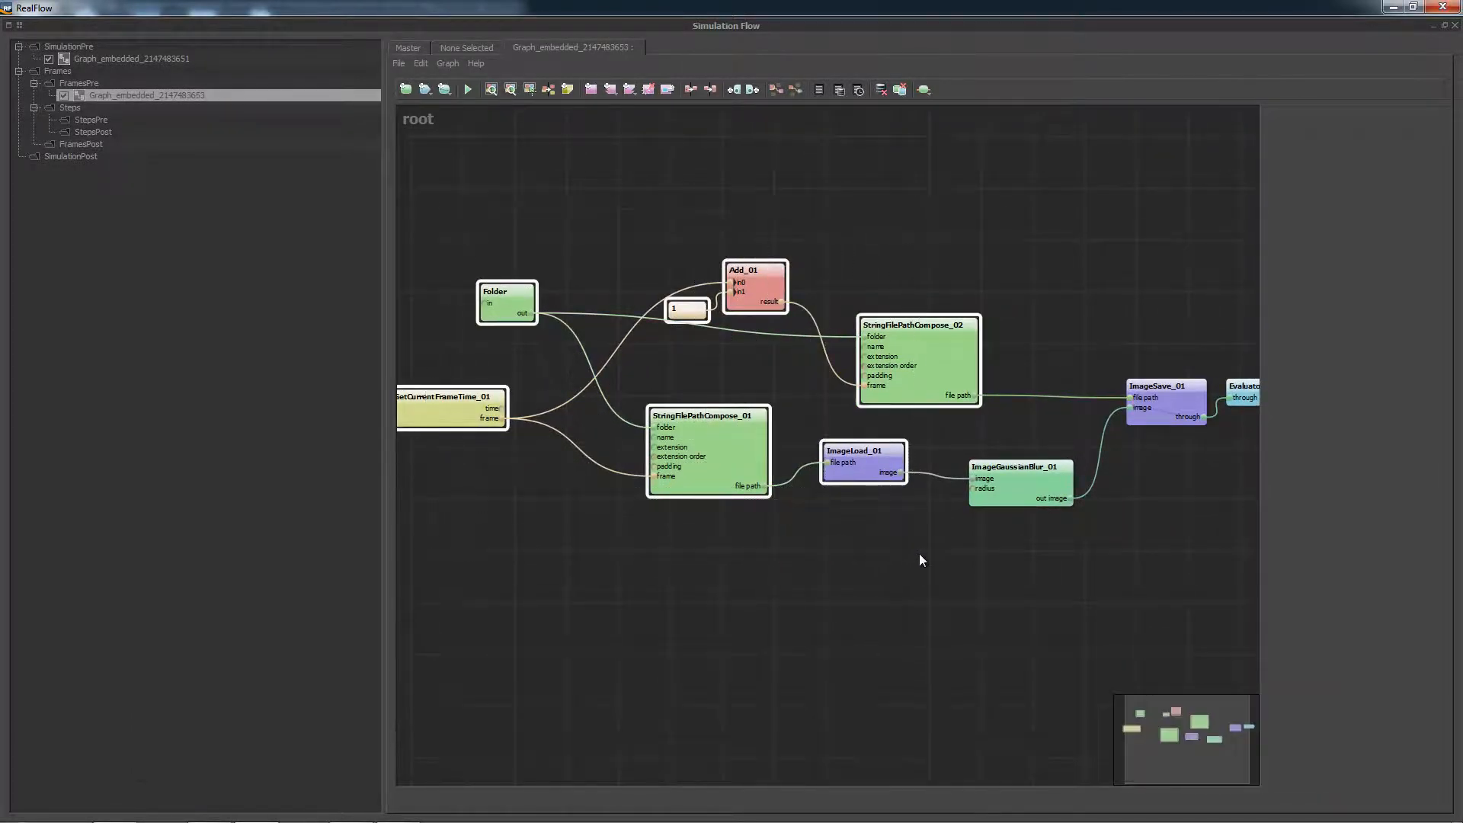
pyautogui.press('Delete')
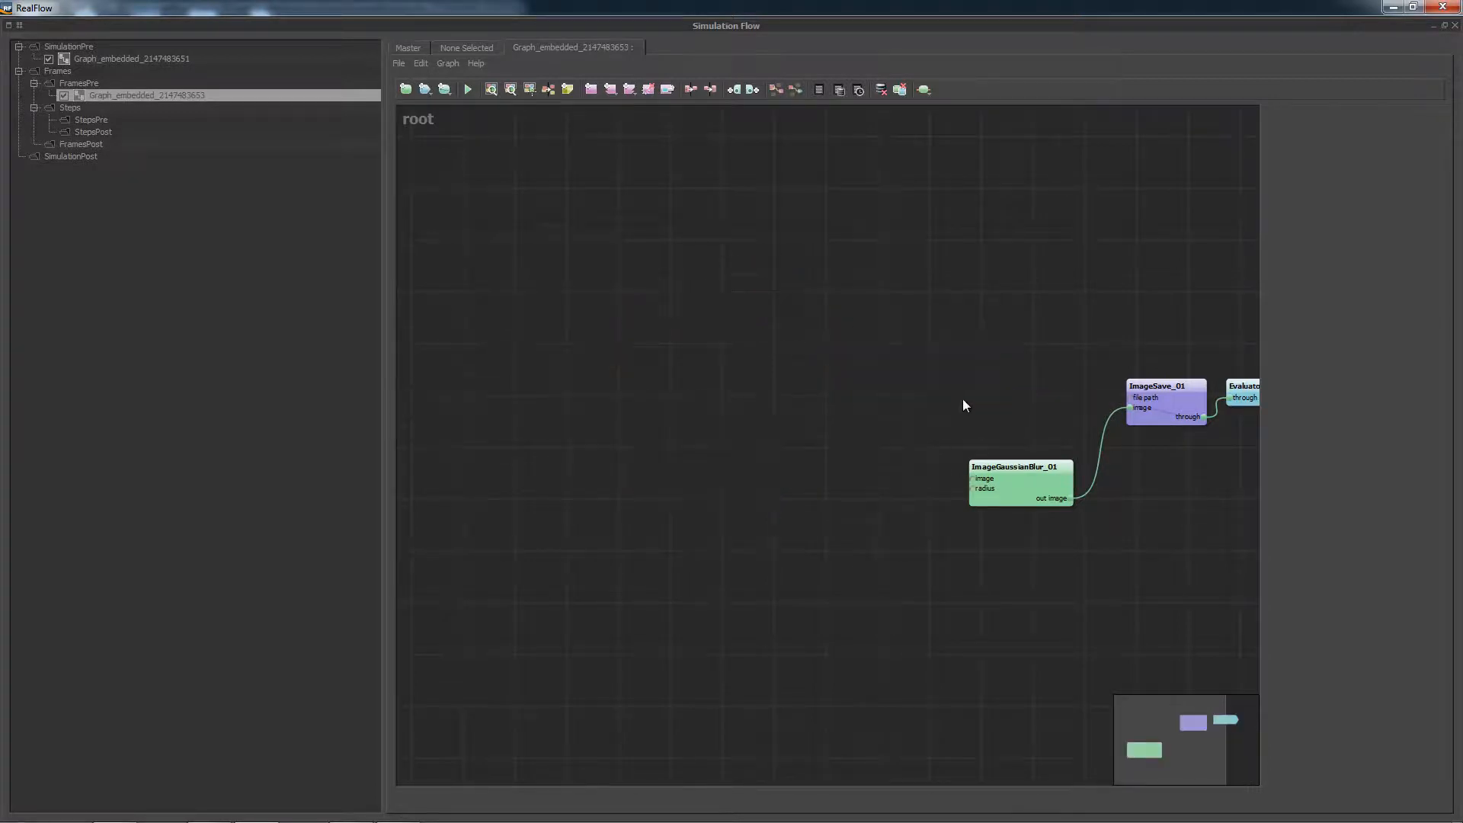
# Step: Delete the ImageSave node and connect ImageGaussianBlur's out image directly to the Evaluator, placed beside it
pyautogui.press('f')
pyautogui.click(934, 410)
pyautogui.press('Delete')
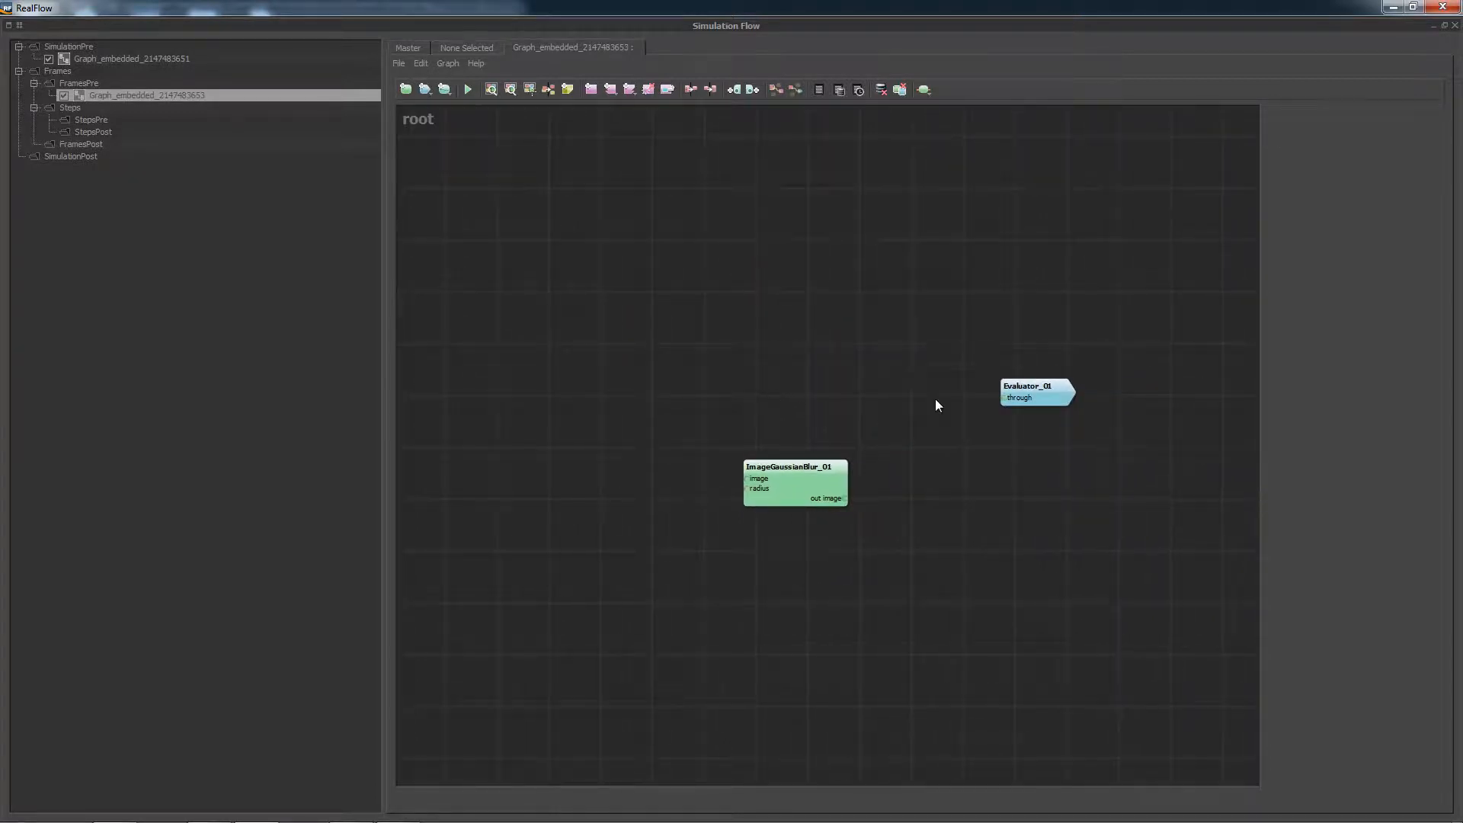
pyautogui.press('f')
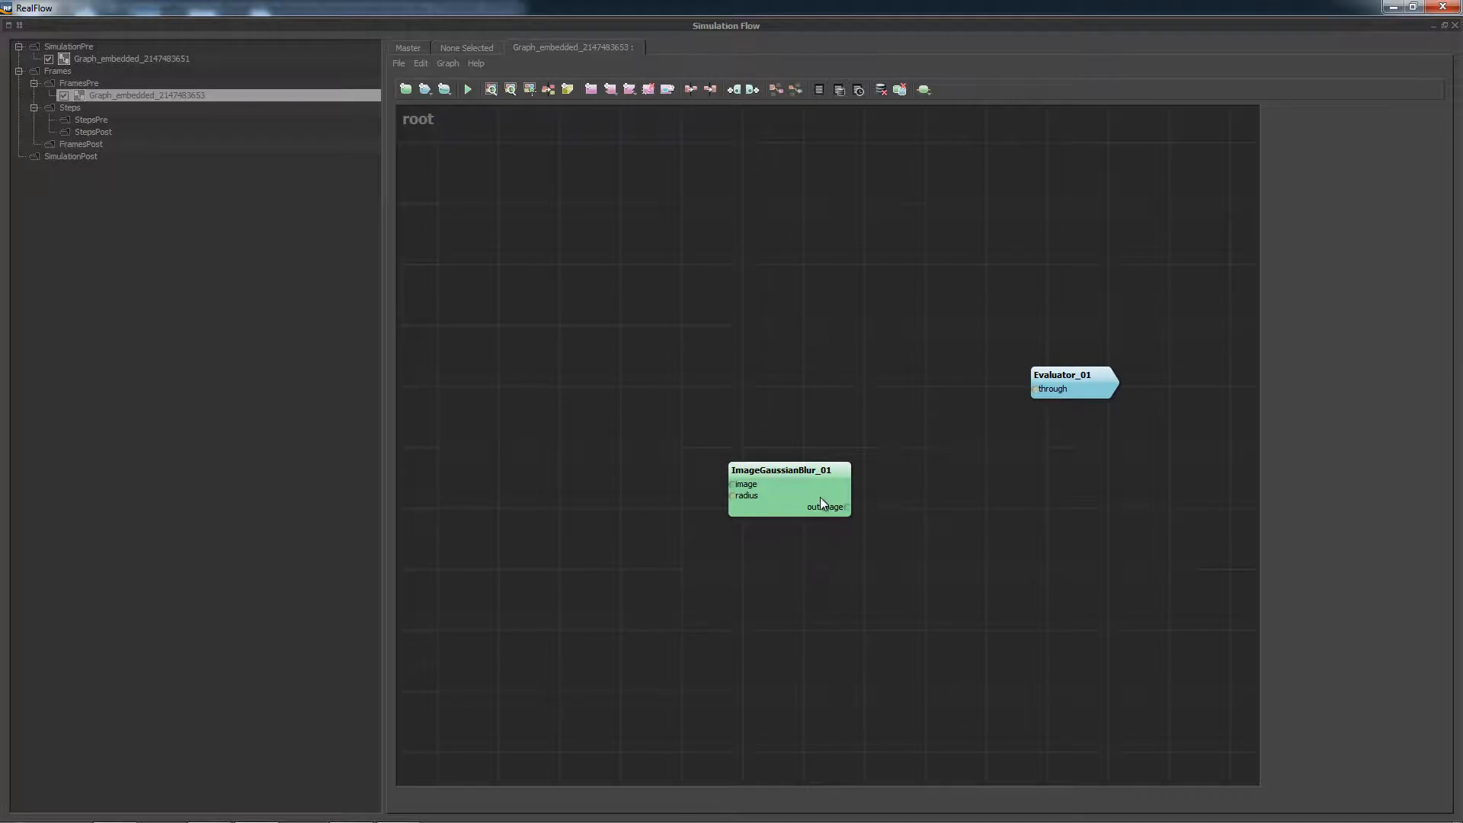
pyautogui.moveTo(846, 506); pyautogui.dragTo(1012, 511)
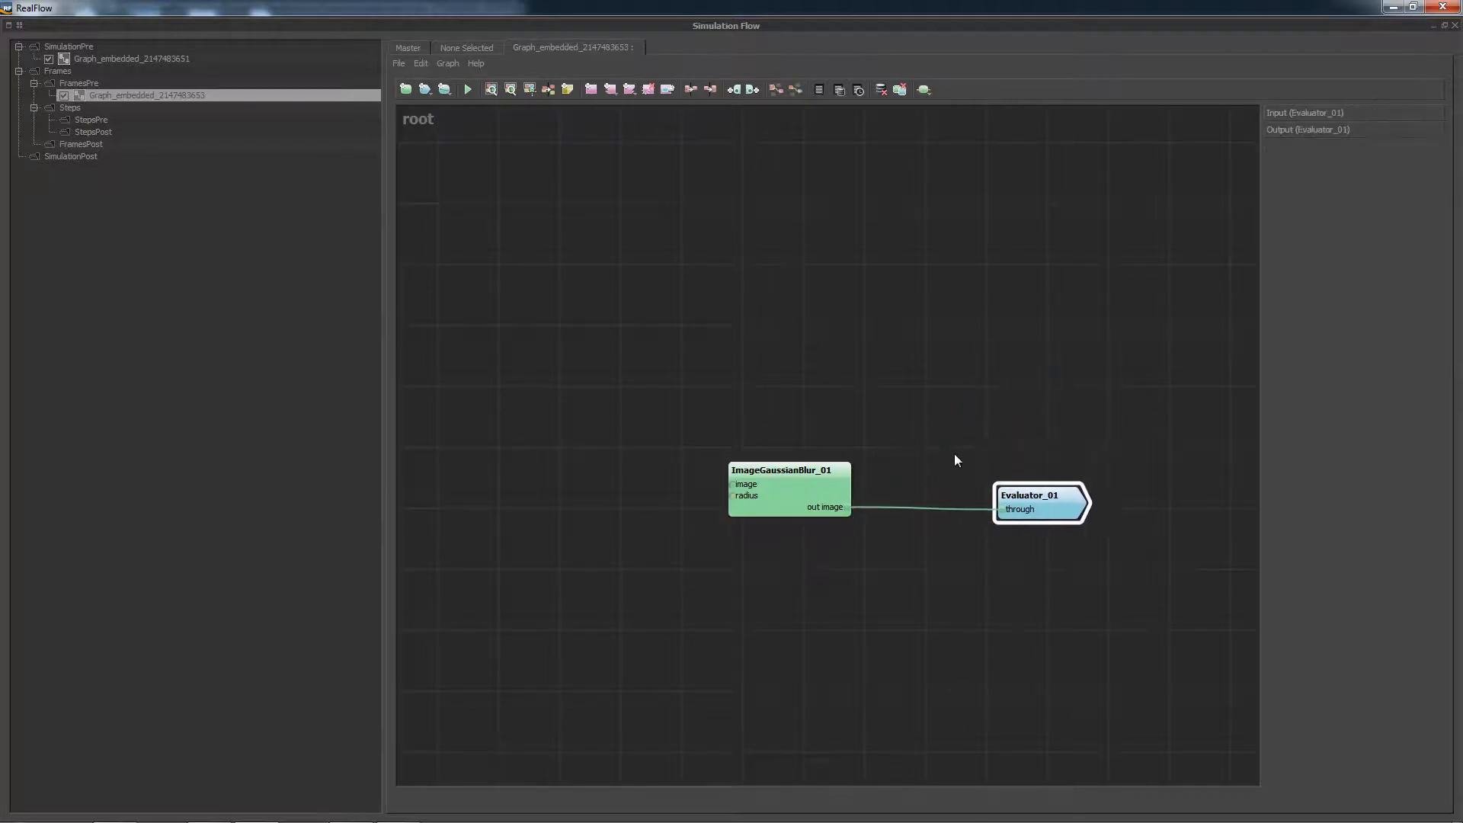
# Step: Add a GetImageGlobalVariable node beside ImageGaussianBlur in the FramesPre graph
pyautogui.moveTo(954, 454); pyautogui.dragTo(950, 287, button='middle')
pyautogui.rightClick(561, 314)
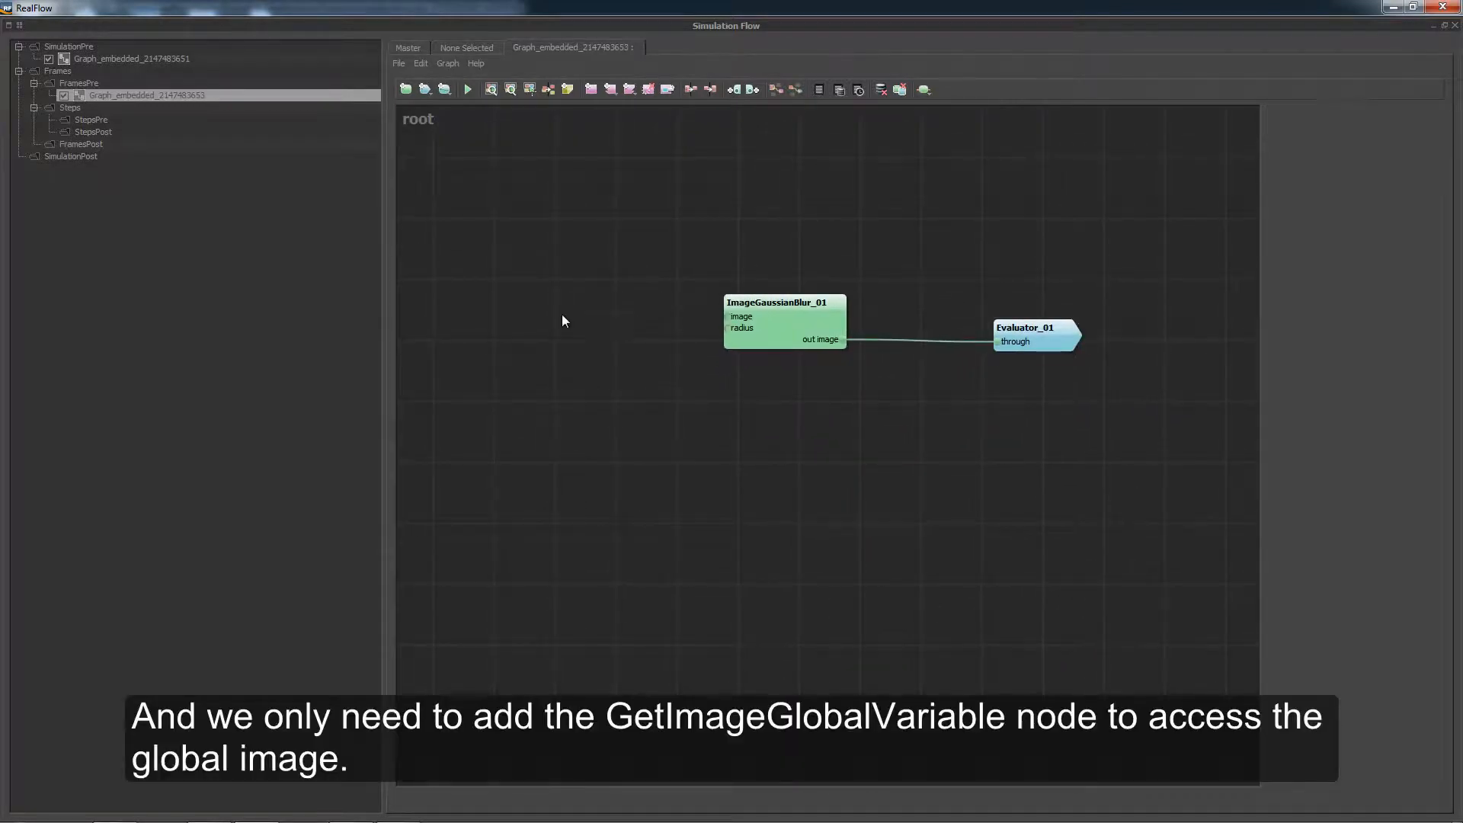
pyautogui.write('get image glob')
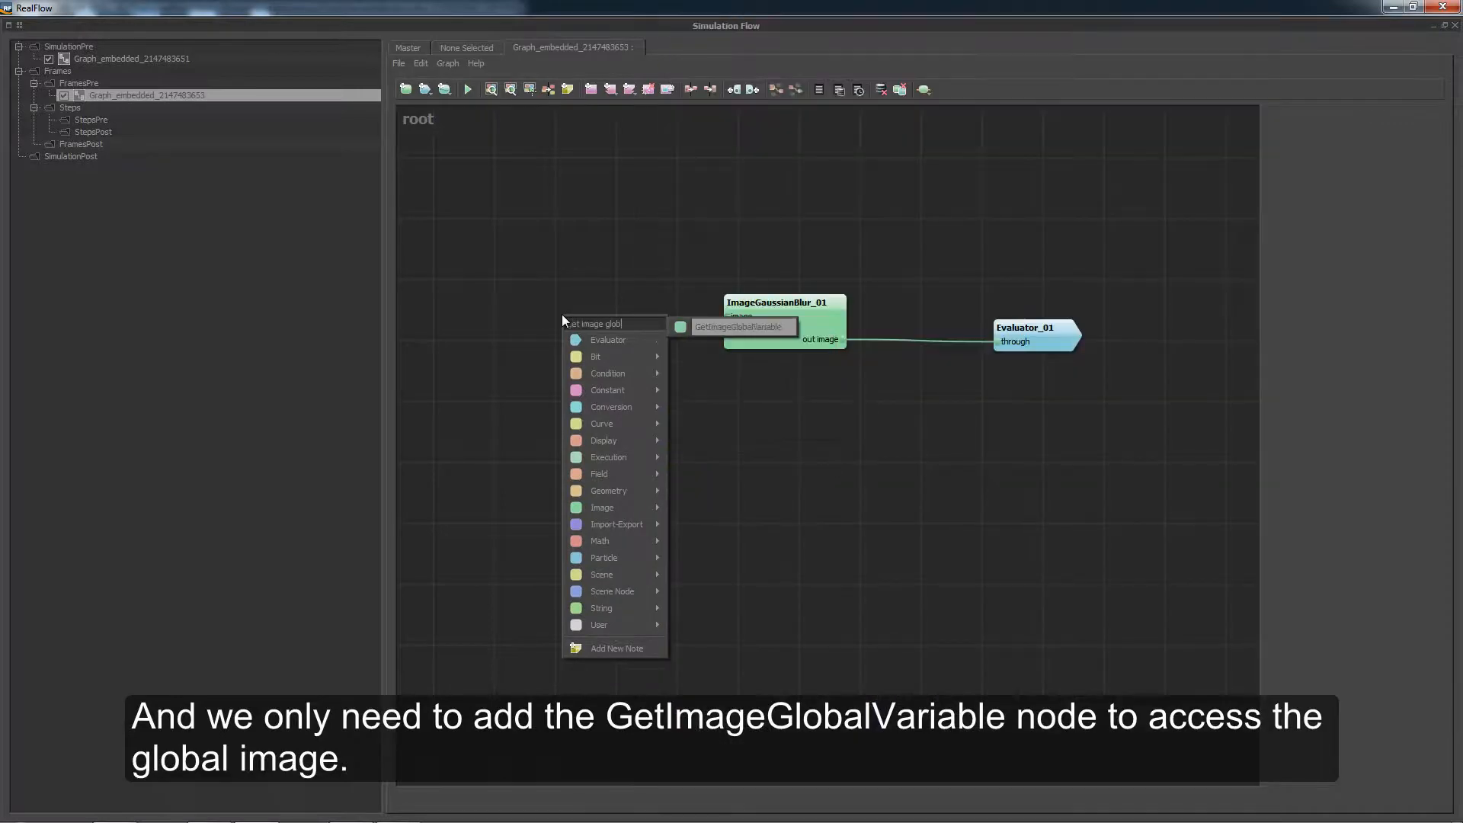
pyautogui.write('a')
pyautogui.press('Return')
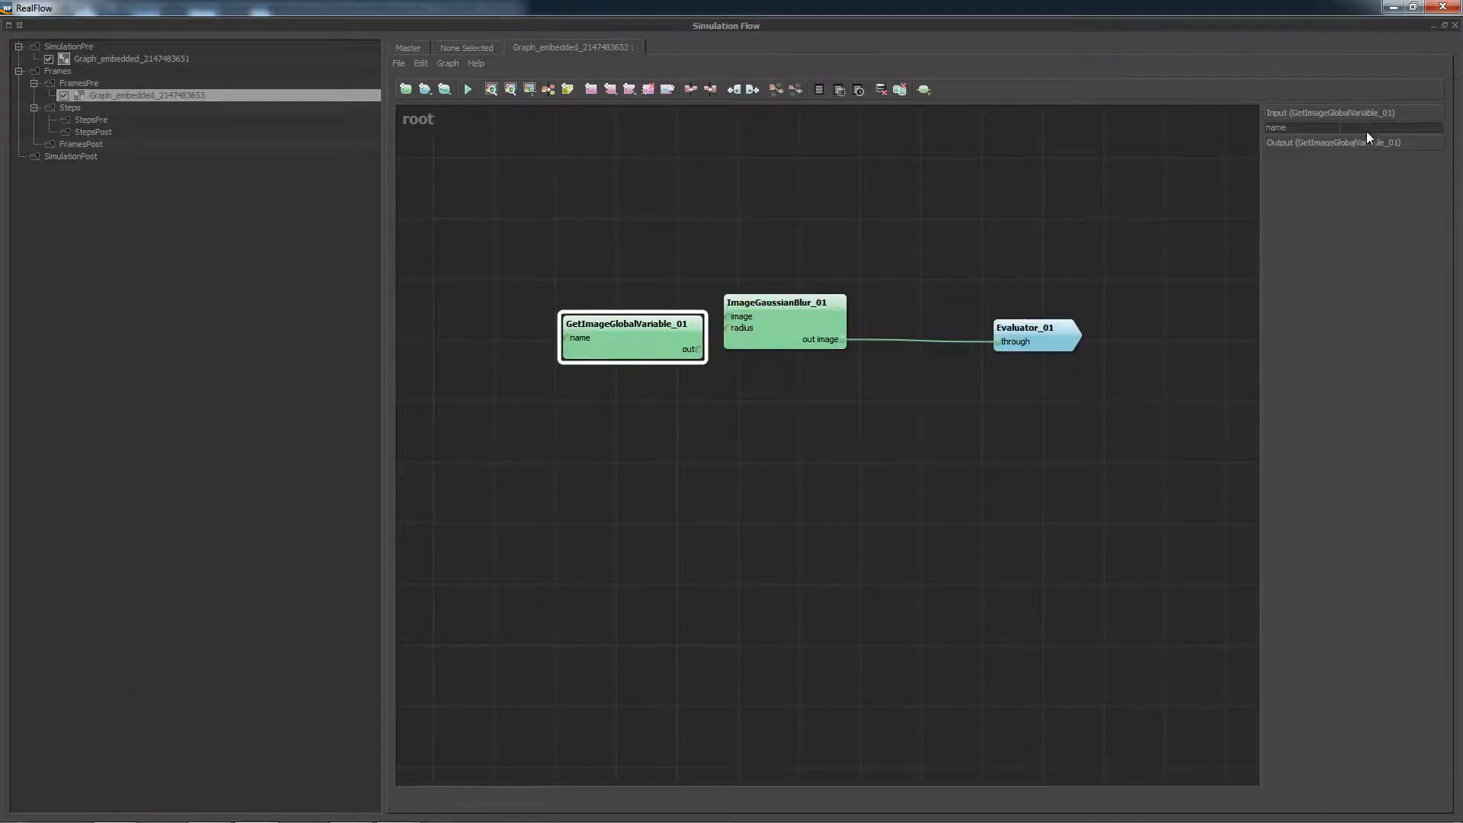
# Step: Set GetImageGlobalVariable's name to image and connect its out port to ImageGaussianBlur's image input
pyautogui.doubleClick(1368, 131)
pyautogui.write('image')
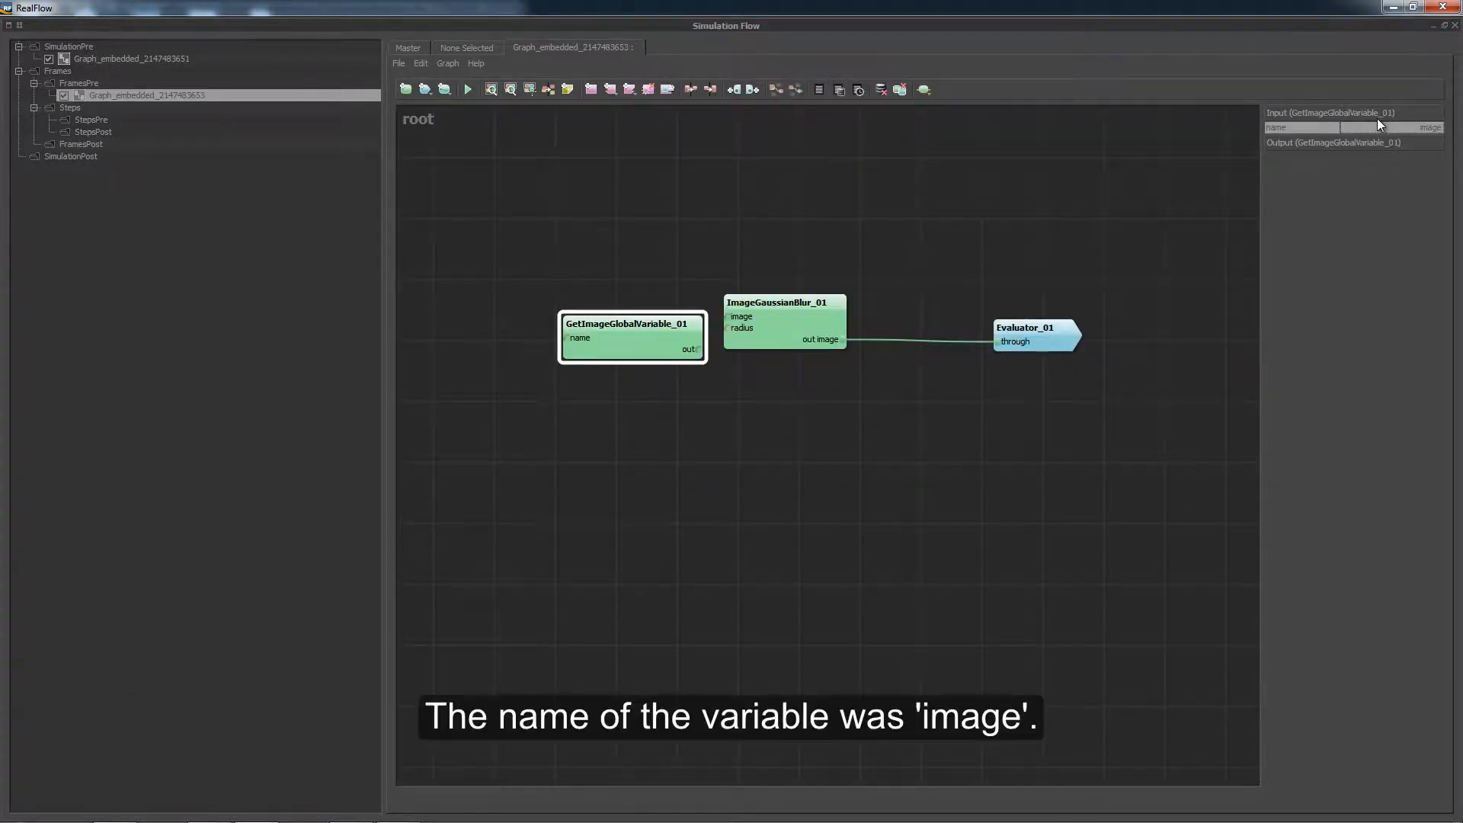
pyautogui.moveTo(648, 323); pyautogui.dragTo(749, 321)
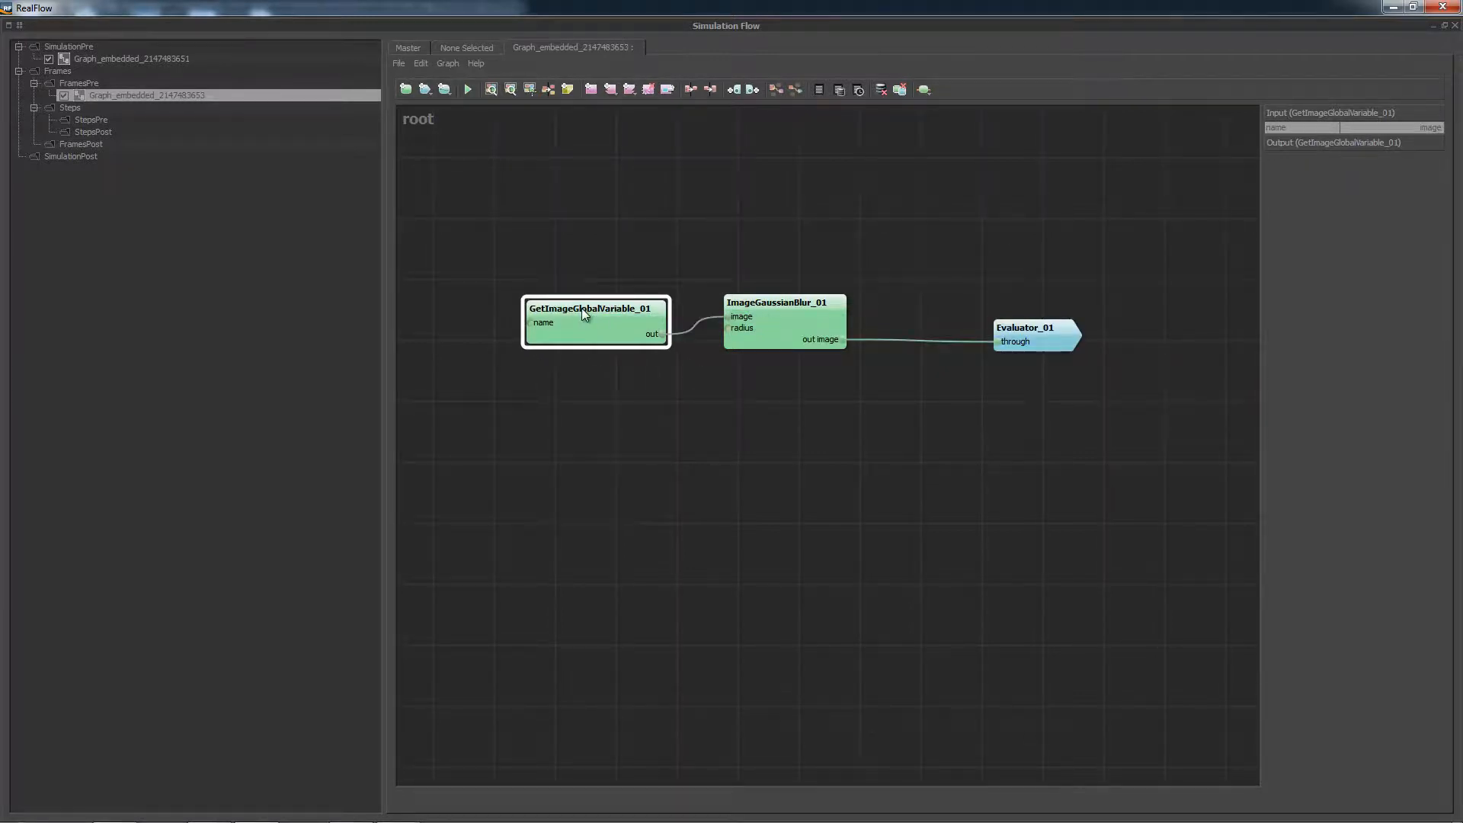
# Step: Add a new graph under SimulationPost
pyautogui.click(70, 145)
pyautogui.rightClick(70, 145)
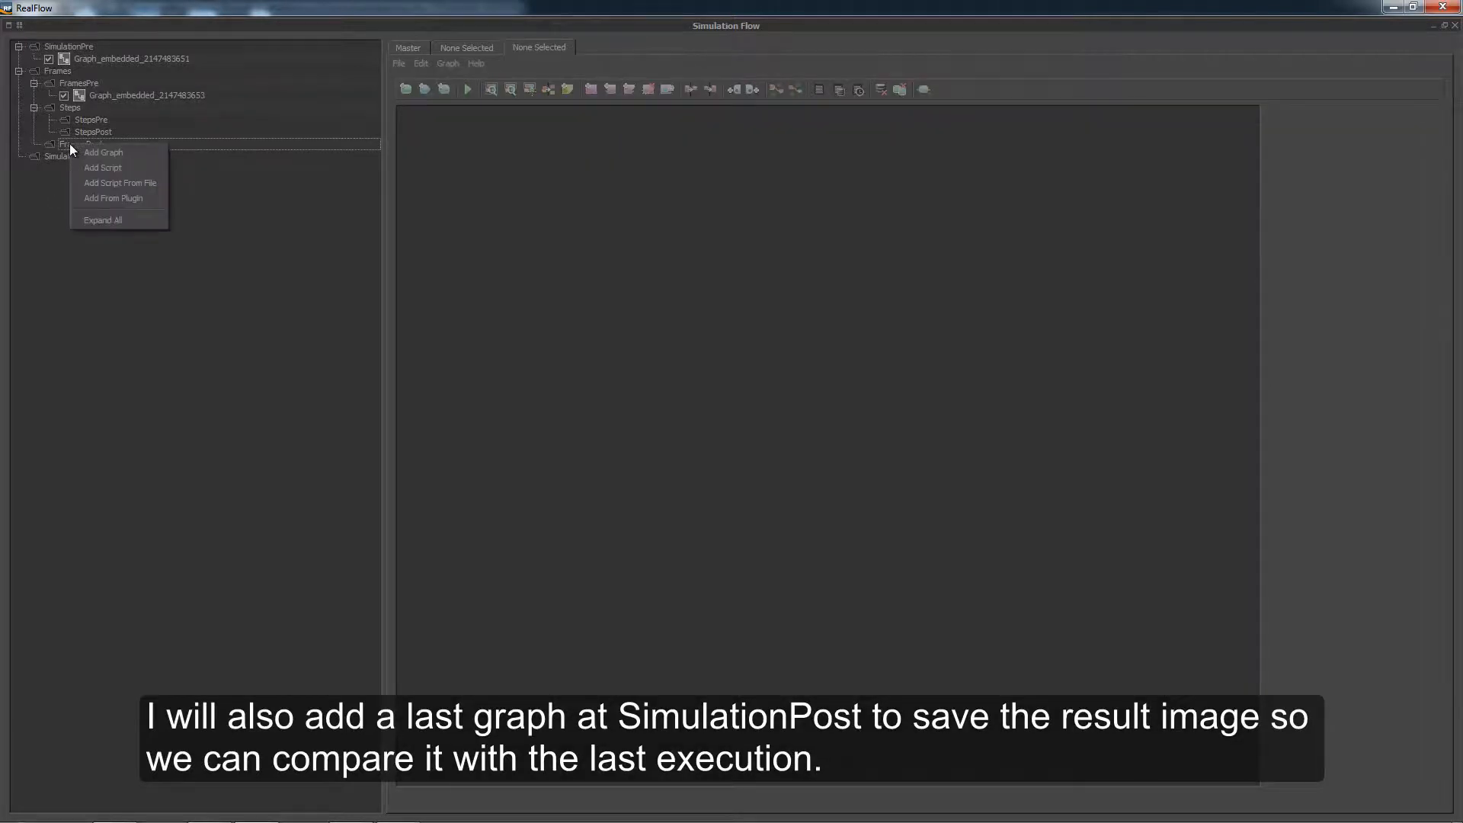
pyautogui.click(49, 157)
pyautogui.rightClick(48, 157)
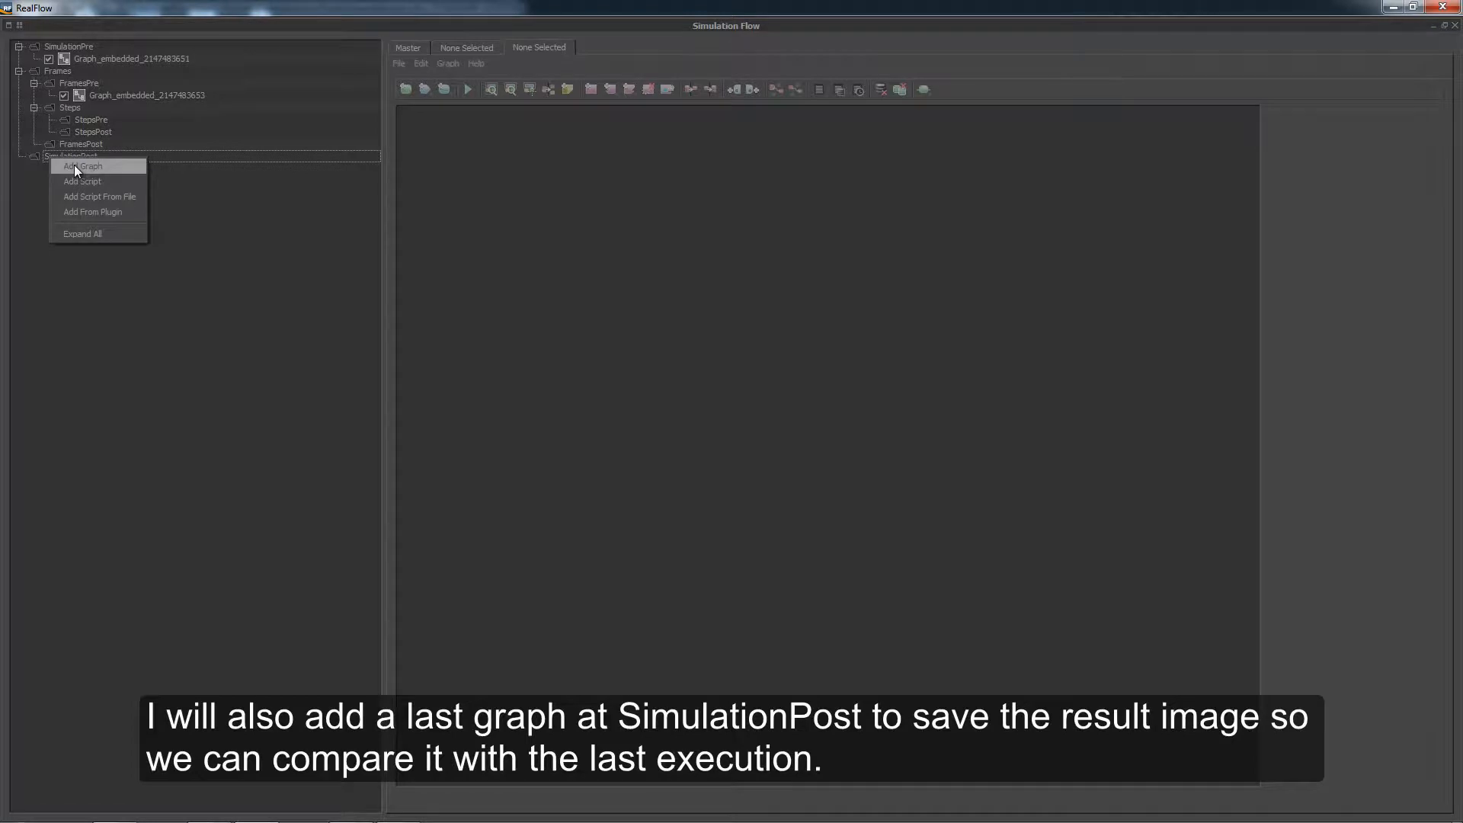
pyautogui.click(75, 165)
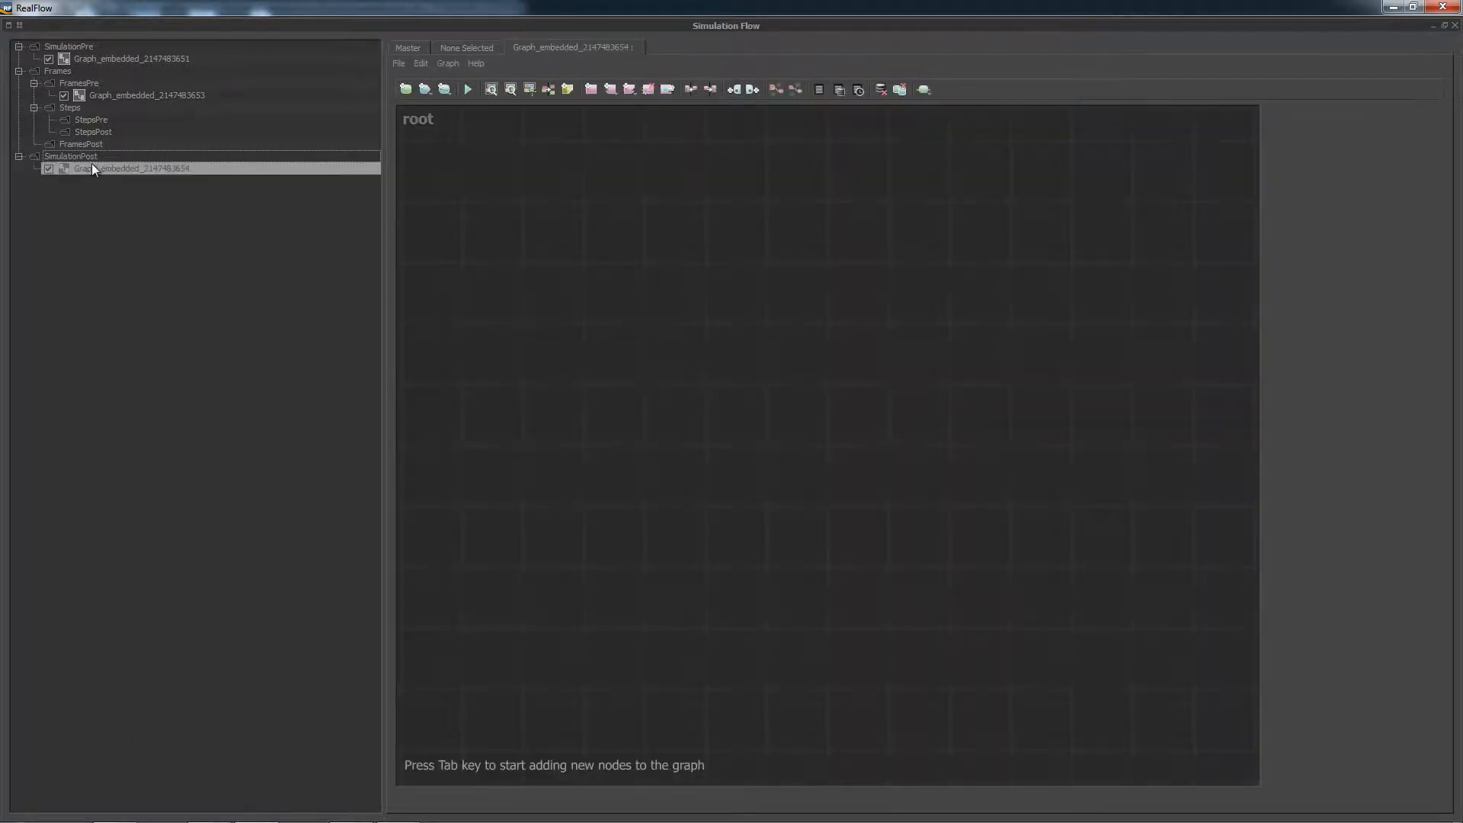
# Step: In the SimulationPre graph, copy the Folder, String, StringConcat2 and ImageSave nodes and remove them from that graph
pyautogui.click(121, 59)
pyautogui.moveTo(1162, 156); pyautogui.dragTo(772, 396)
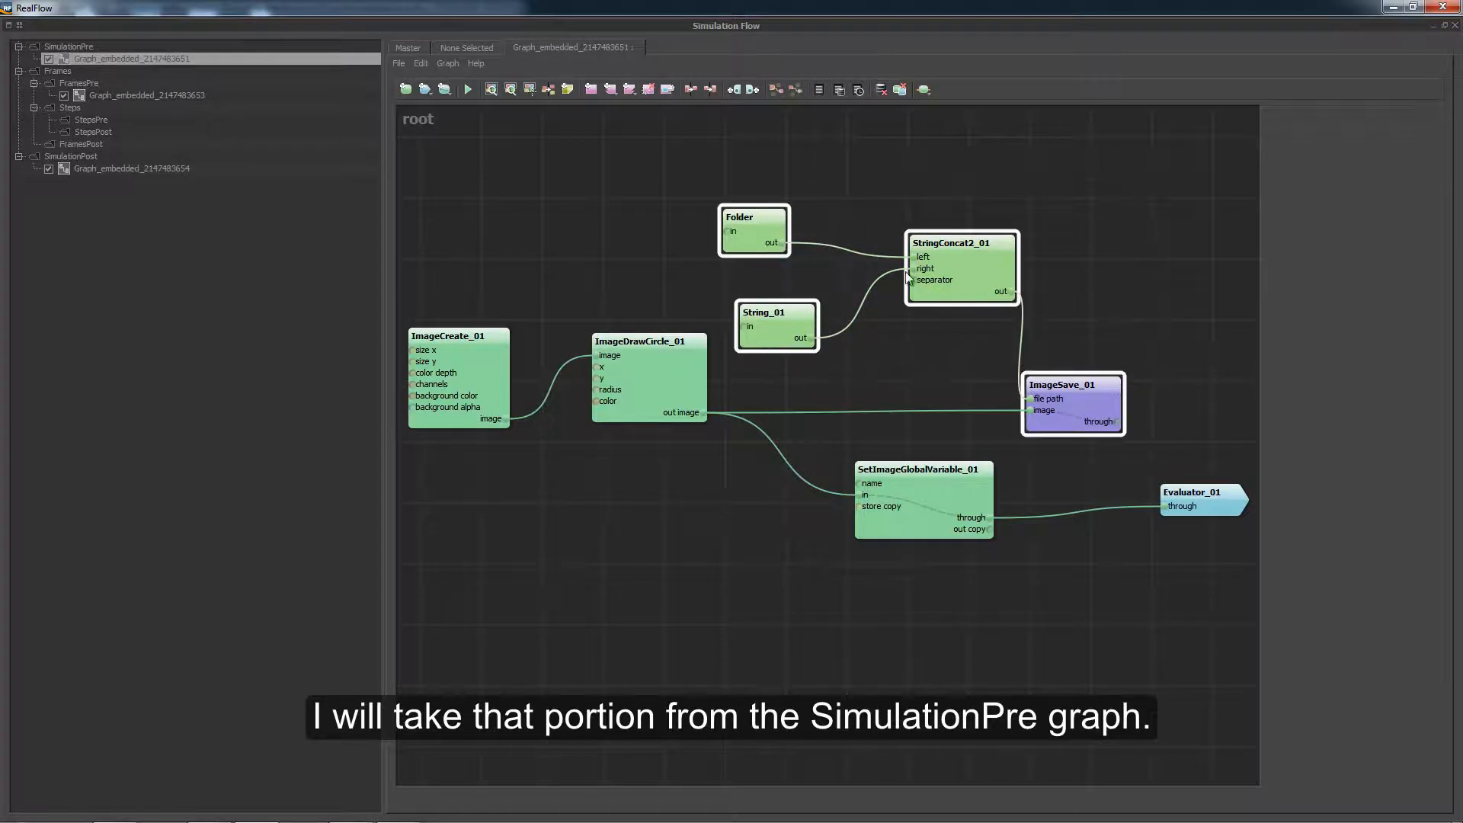
pyautogui.click(422, 66)
pyautogui.click(428, 79)
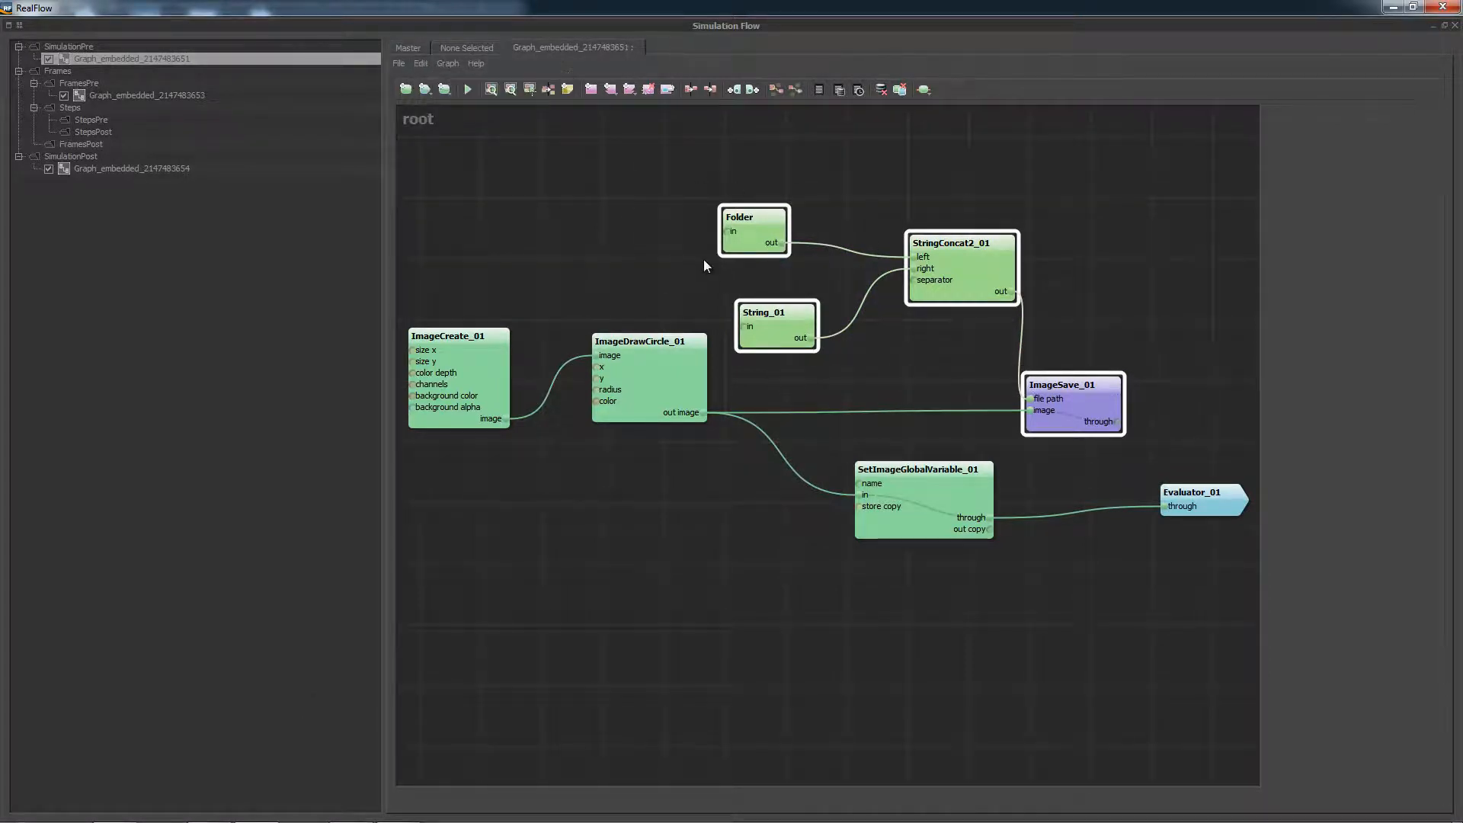
pyautogui.rightClick(769, 241)
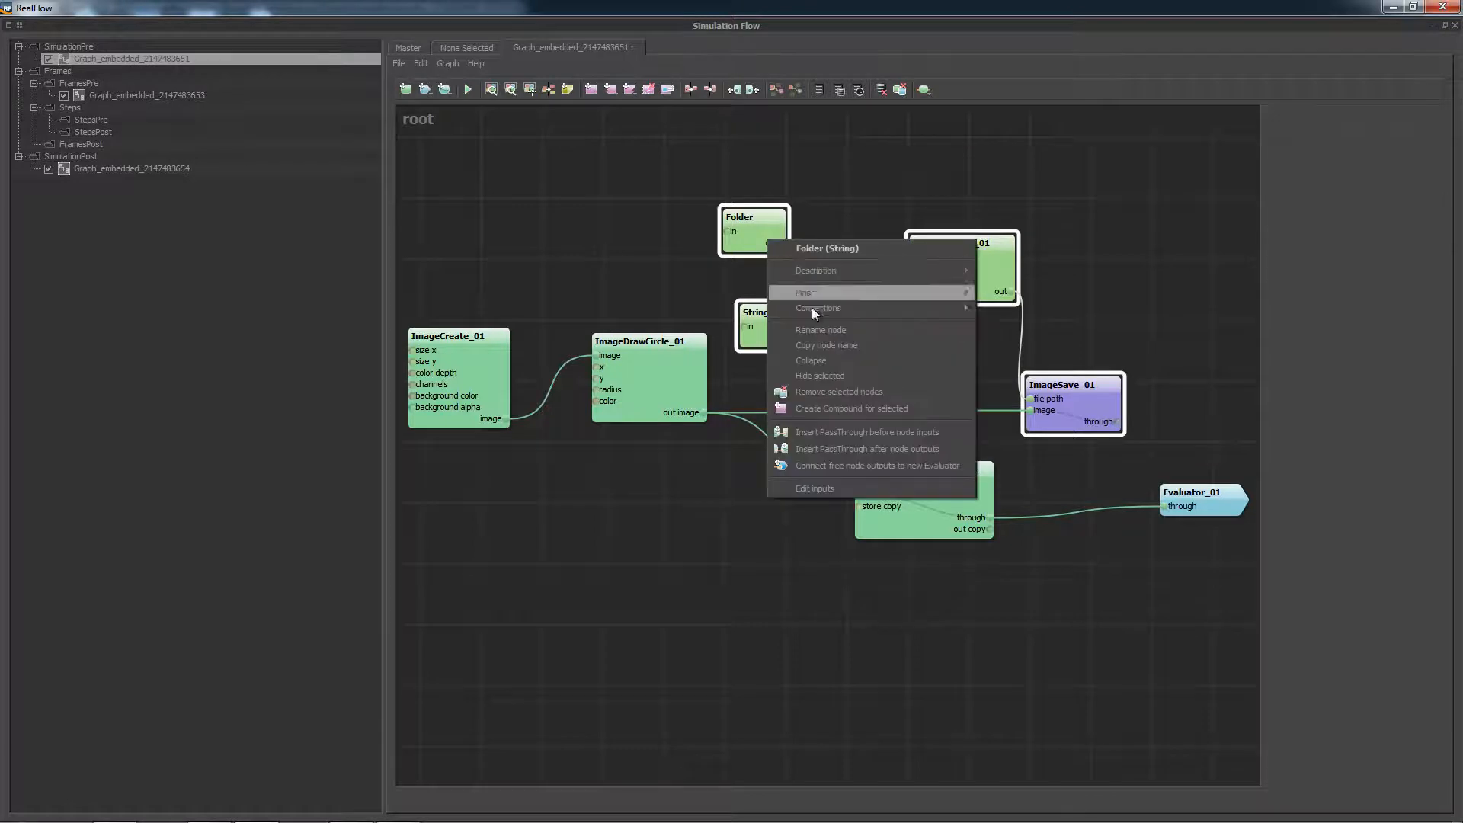
pyautogui.click(818, 392)
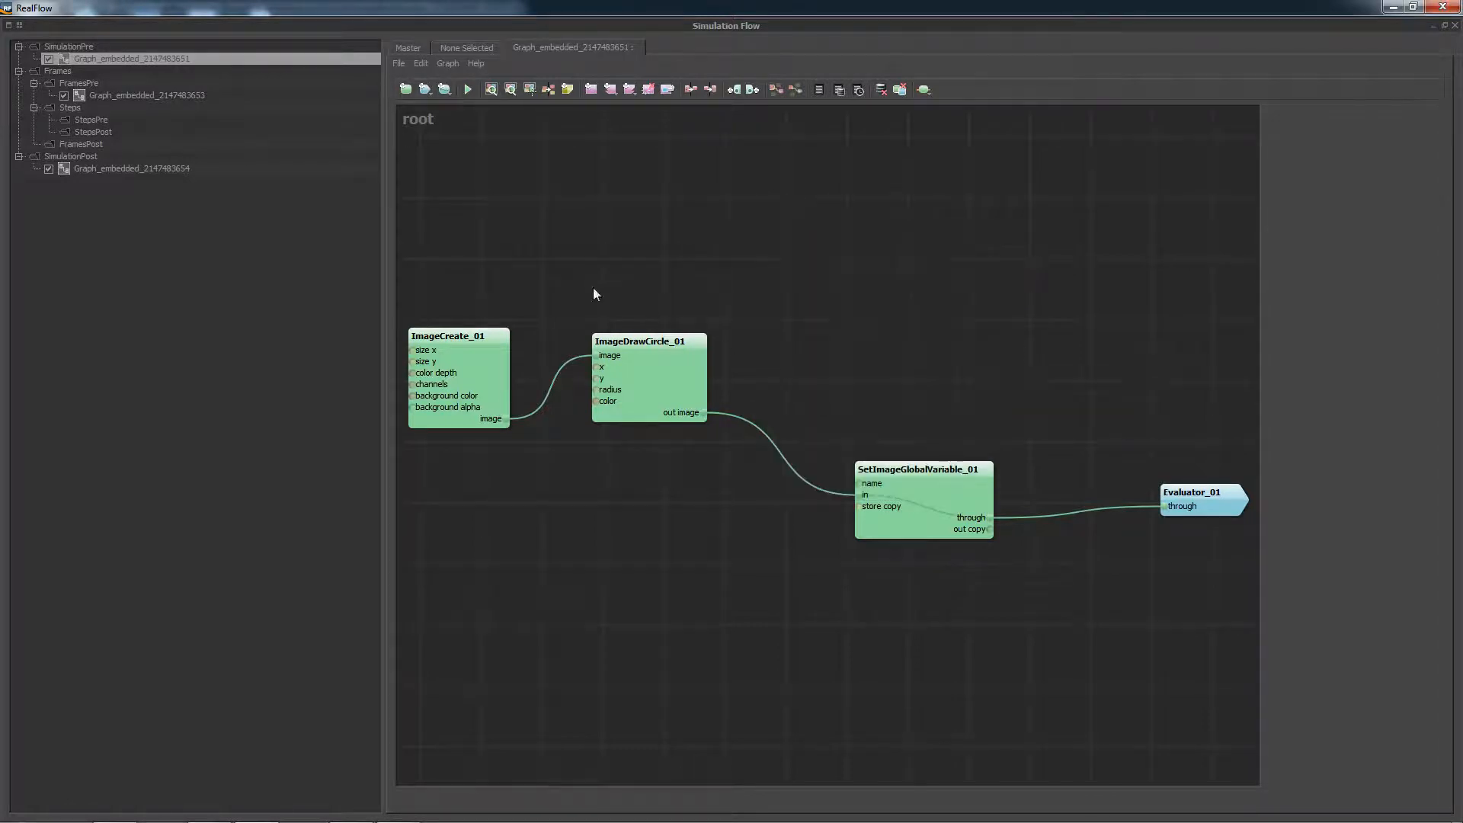
# Step: Paste the copied Folder, String, StringConcat2 and ImageSave nodes into the SimulationPost graph
pyautogui.click(176, 169)
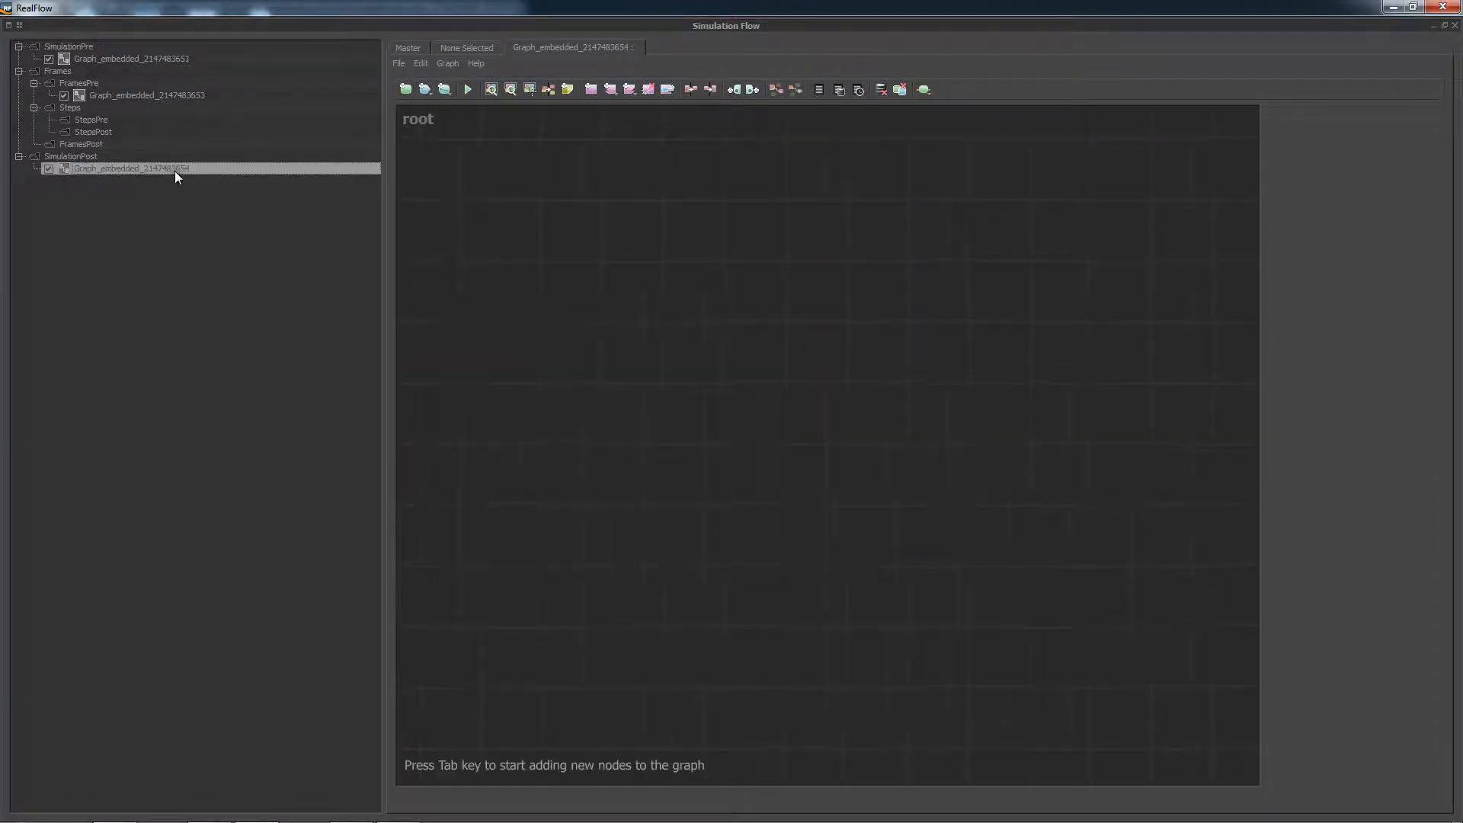
pyautogui.click(418, 66)
pyautogui.click(445, 99)
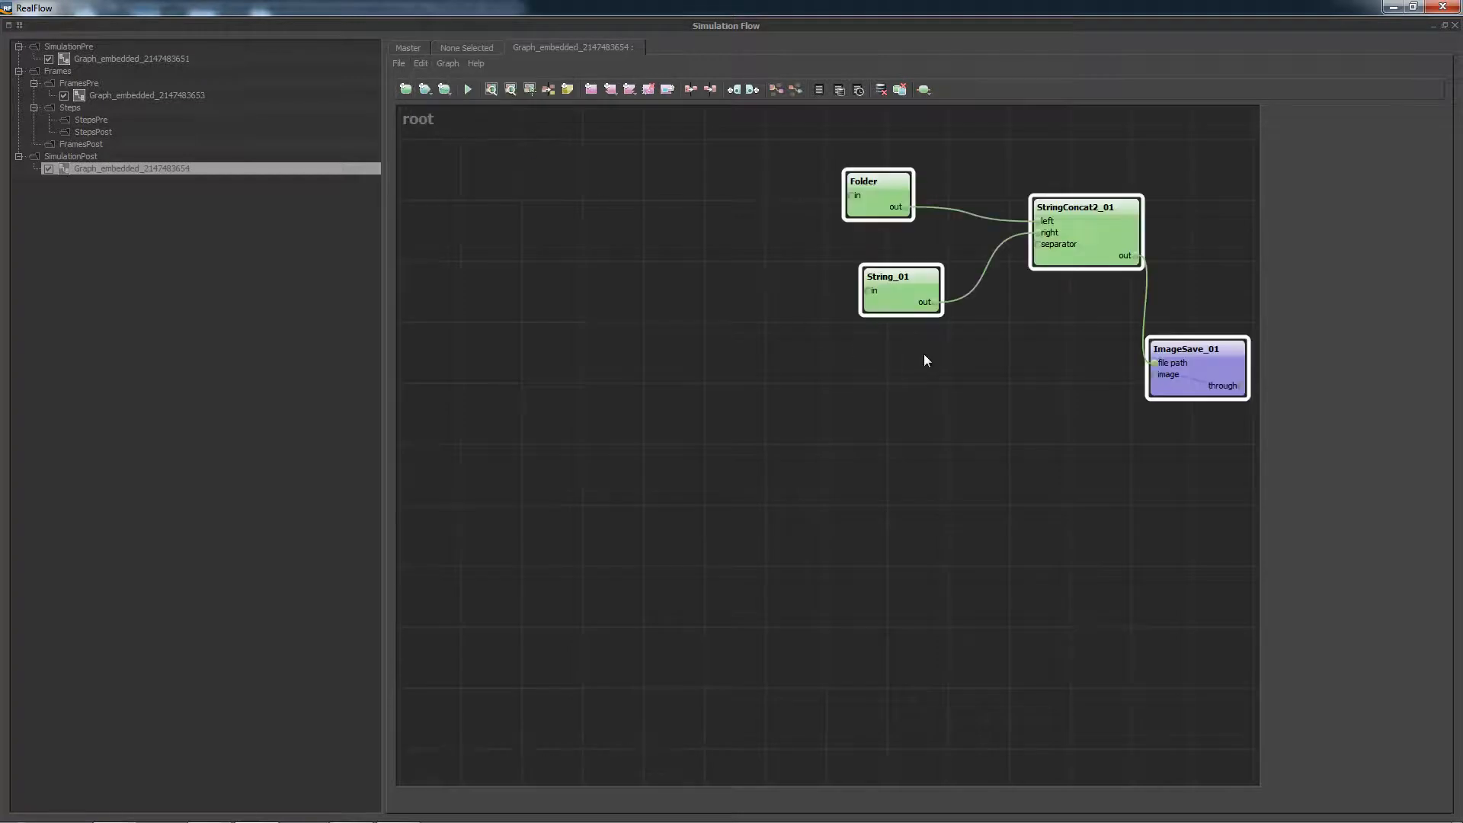
pyautogui.moveTo(926, 360); pyautogui.dragTo(596, 367, button='middle')
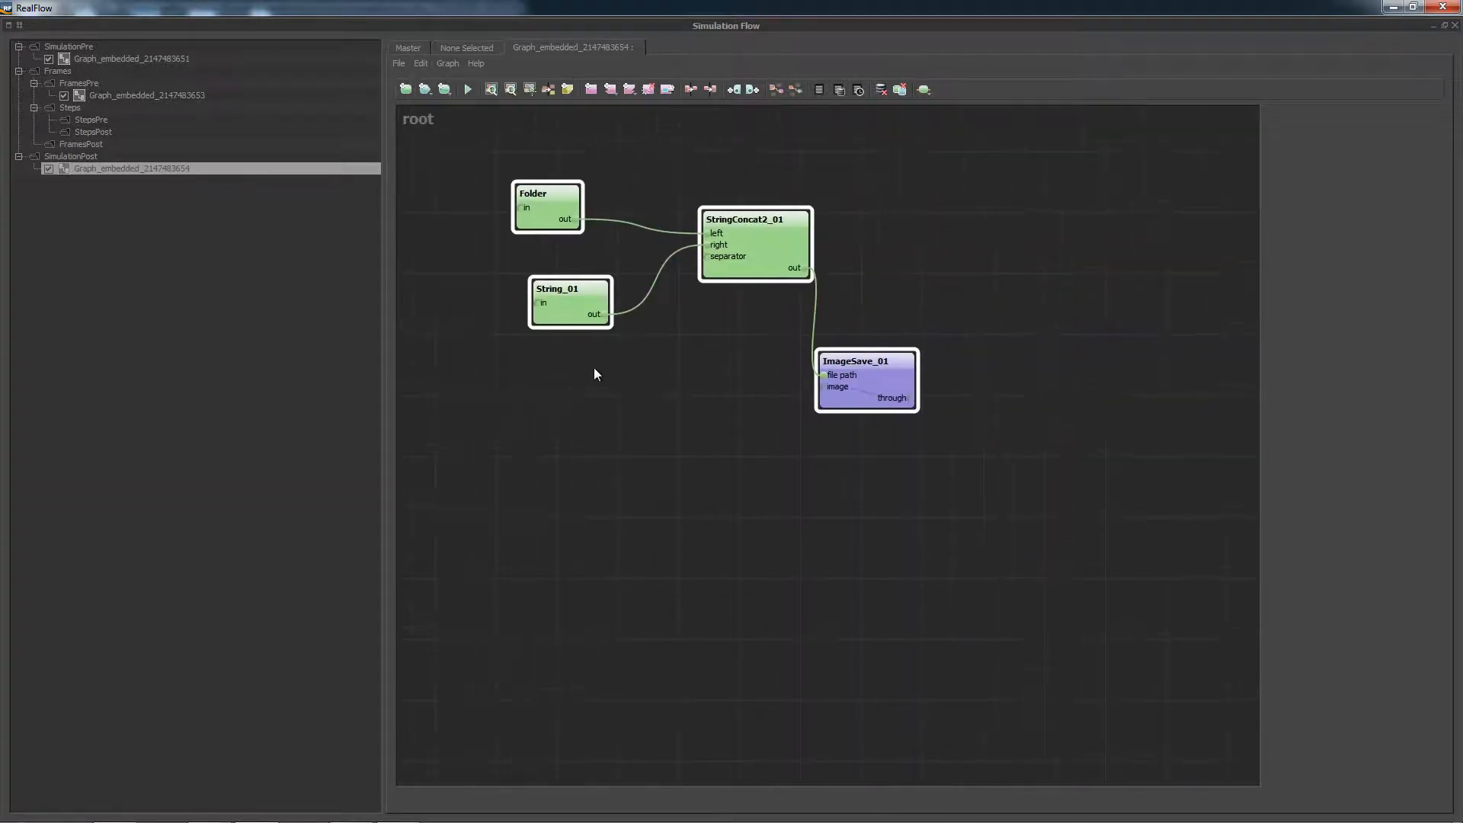
# Step: Add an Evaluator node beside ImageSave and connect ImageSave's through output to it
pyautogui.click(977, 347)
pyautogui.rightClick(981, 352)
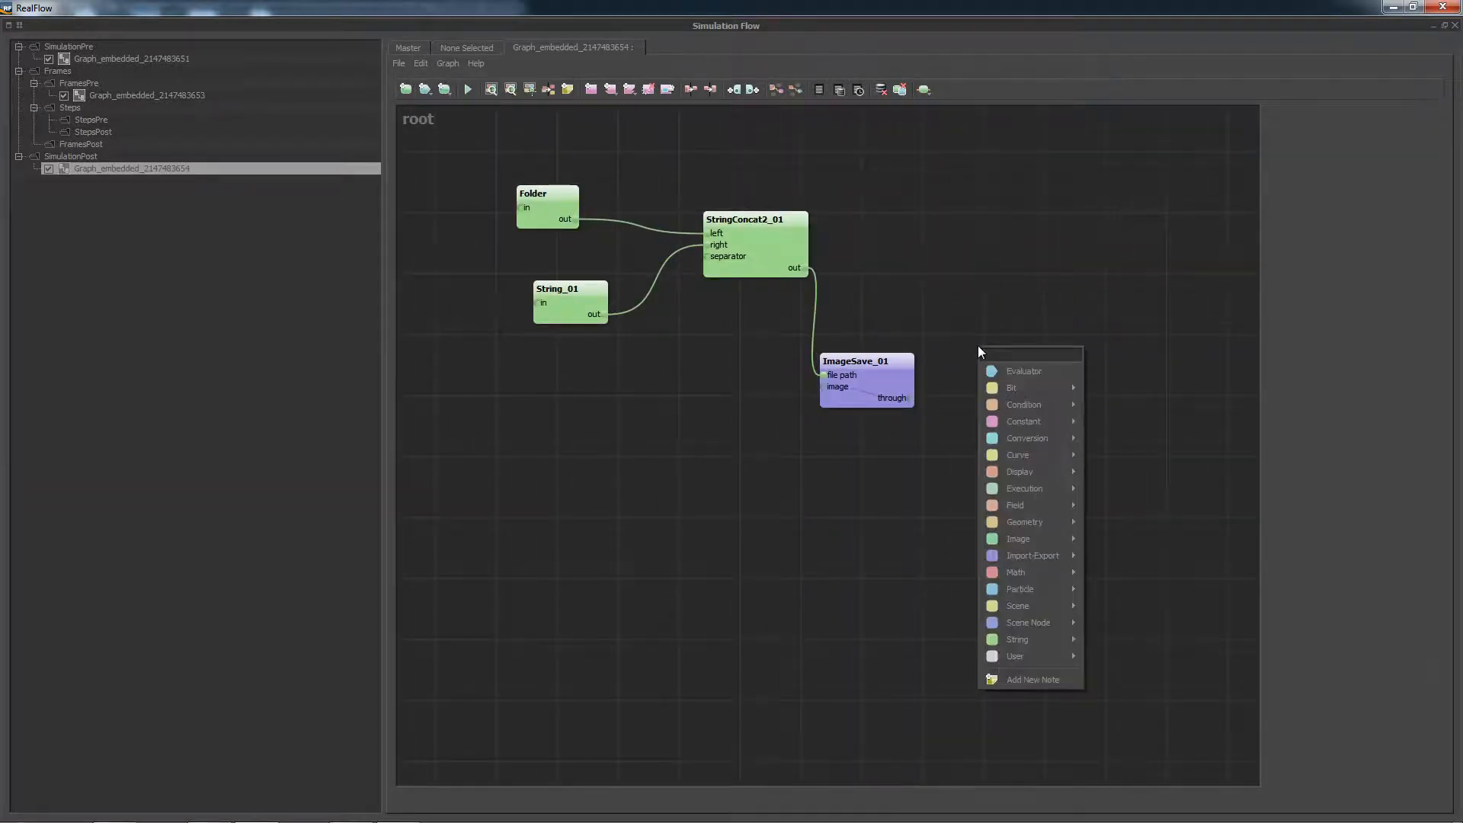
pyautogui.click(1022, 371)
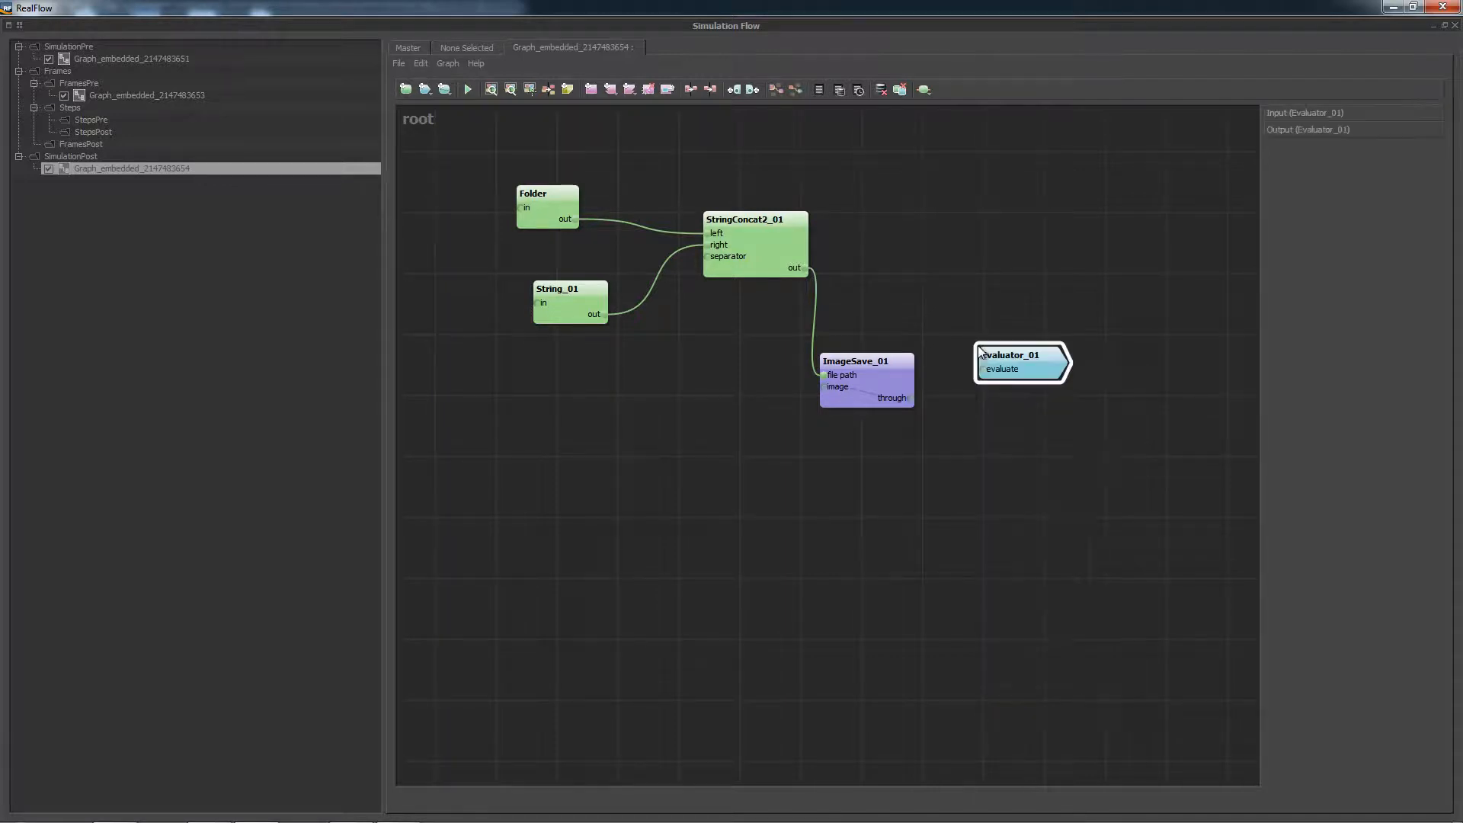
pyautogui.click(827, 402)
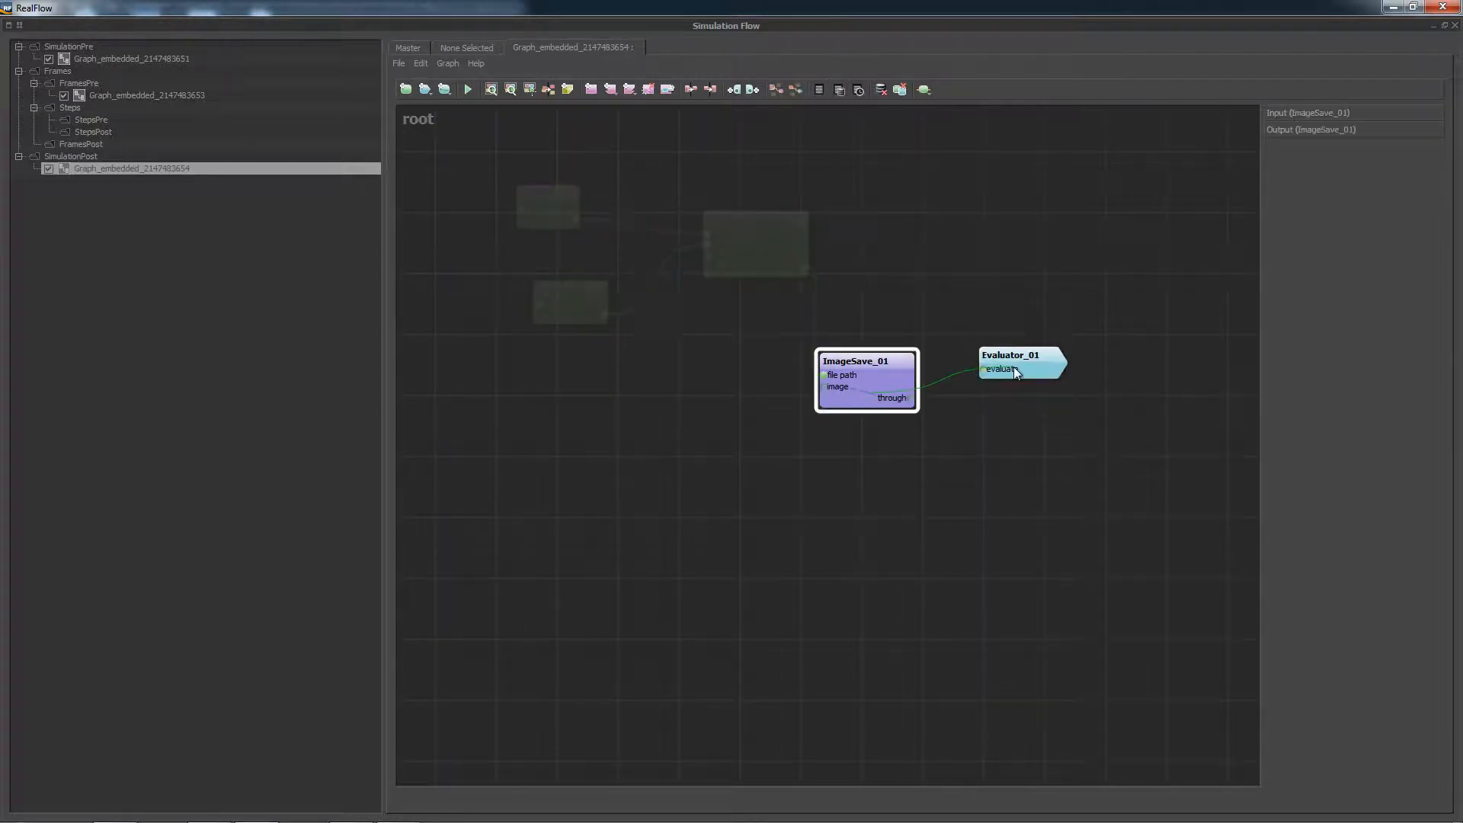
pyautogui.moveTo(1016, 372); pyautogui.dragTo(988, 370)
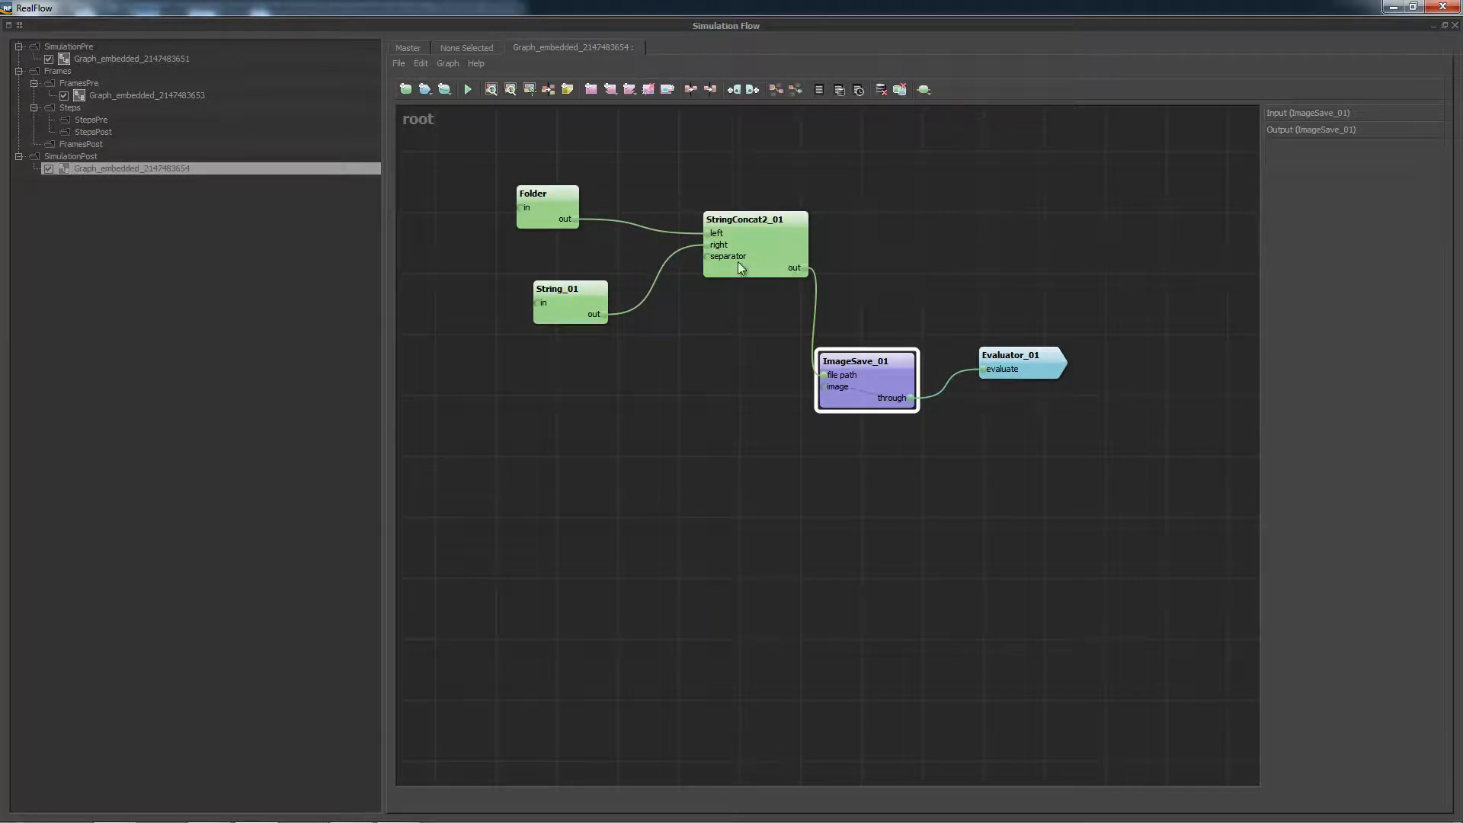
# Step: Add a GetImageGlobalVariable node to the SimulationPost graph, placed below the String node with a gap before ImageSave
pyautogui.click(669, 376)
pyautogui.rightClick(669, 377)
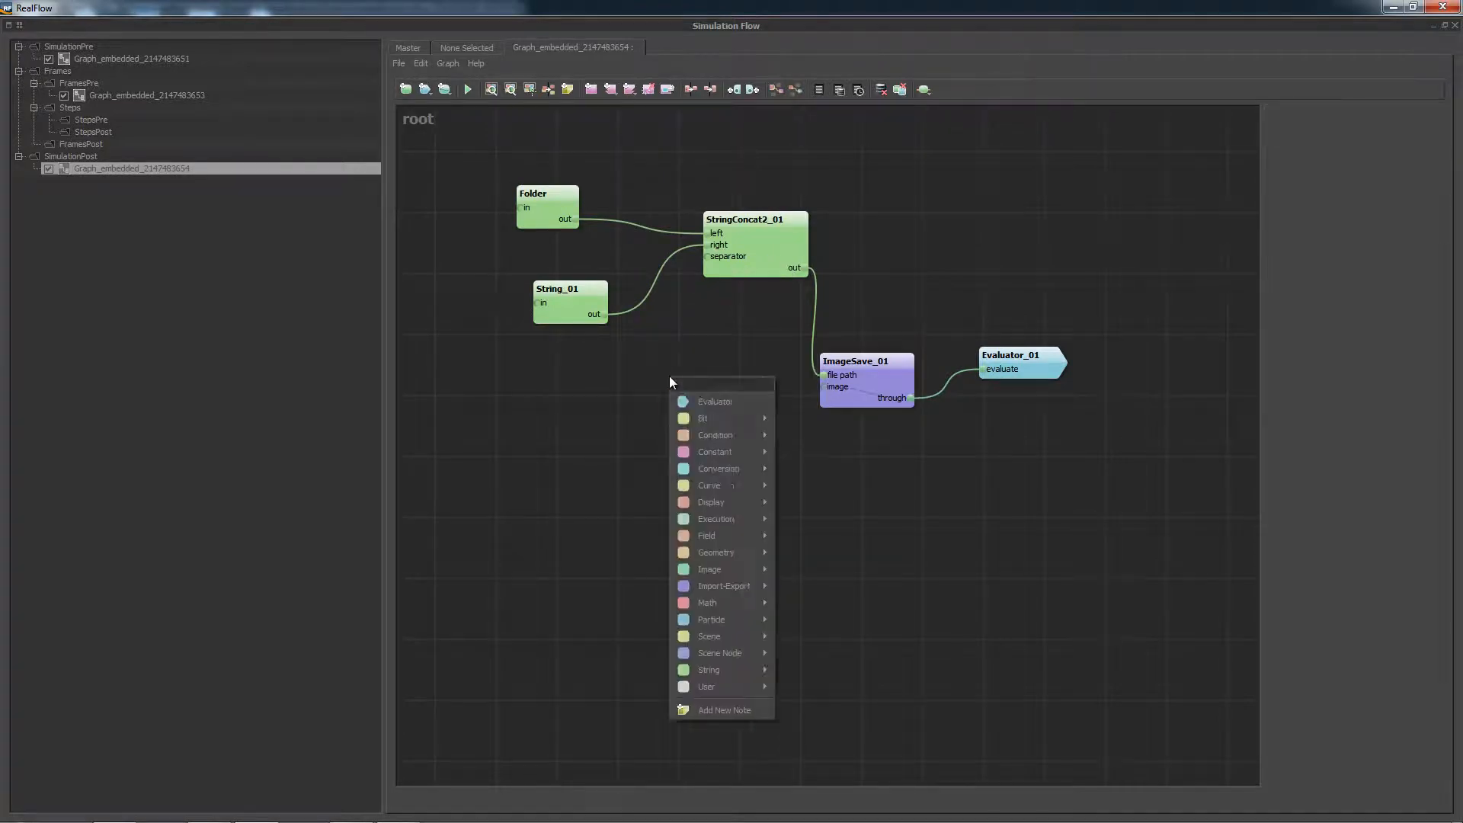
pyautogui.write('get global var')
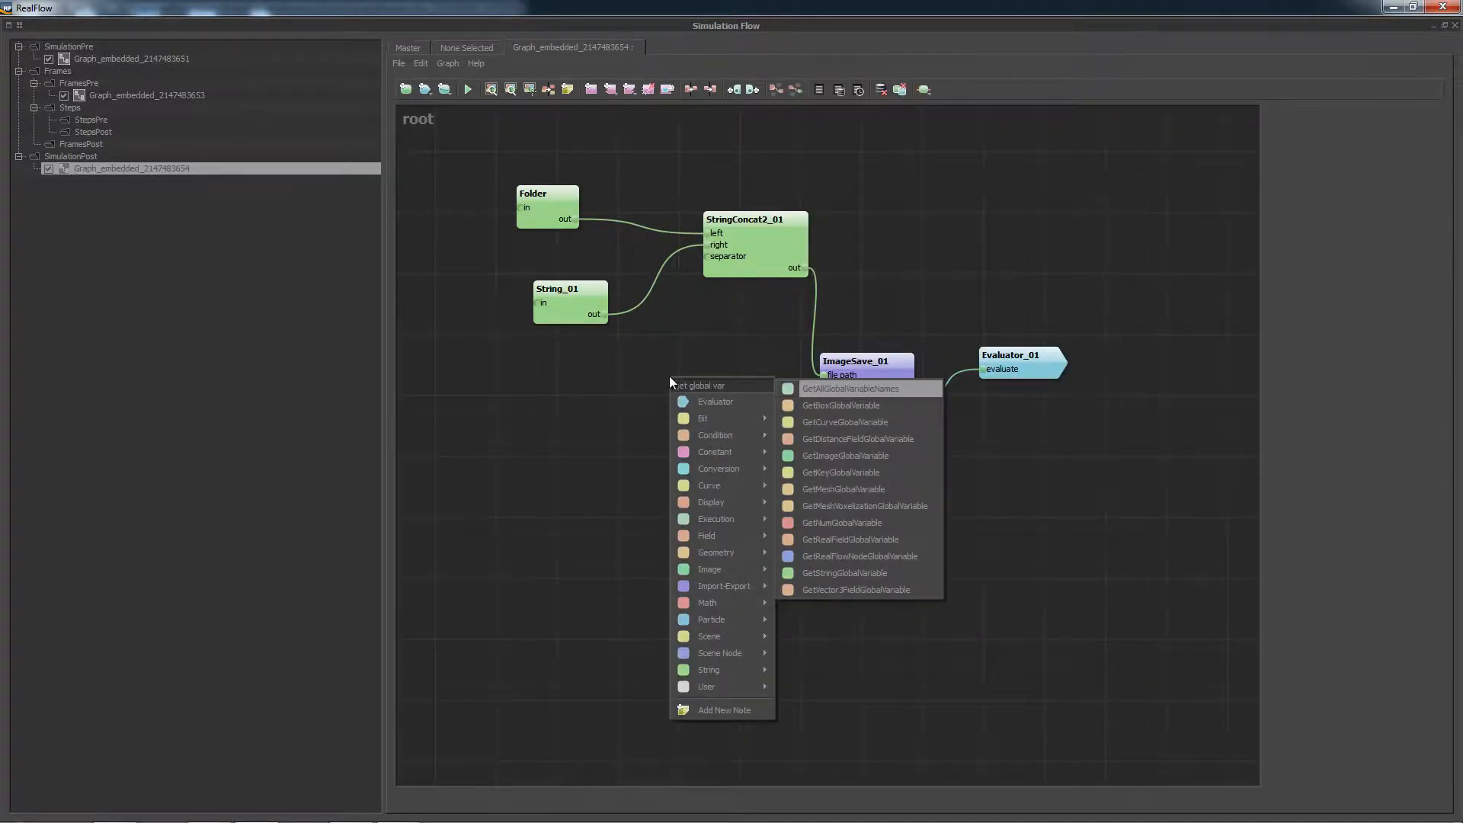
pyautogui.write(' im')
pyautogui.press('Return')
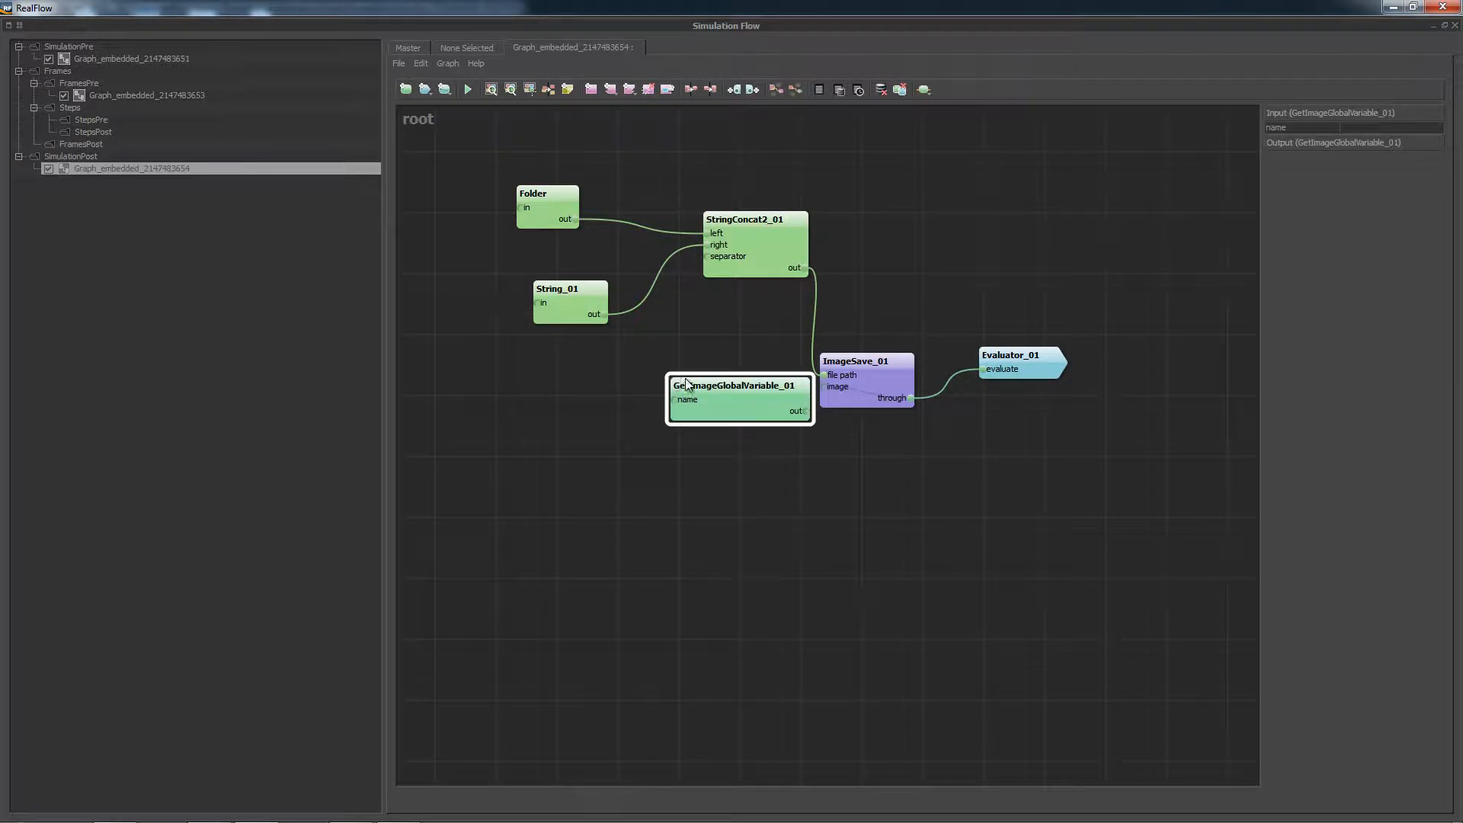
pyautogui.moveTo(671, 381); pyautogui.dragTo(600, 388)
# Step: Make the SimulationPost graph's GetImageGlobalVariable read the variable image and feed its out port into ImageSave's image input
pyautogui.click(1384, 127)
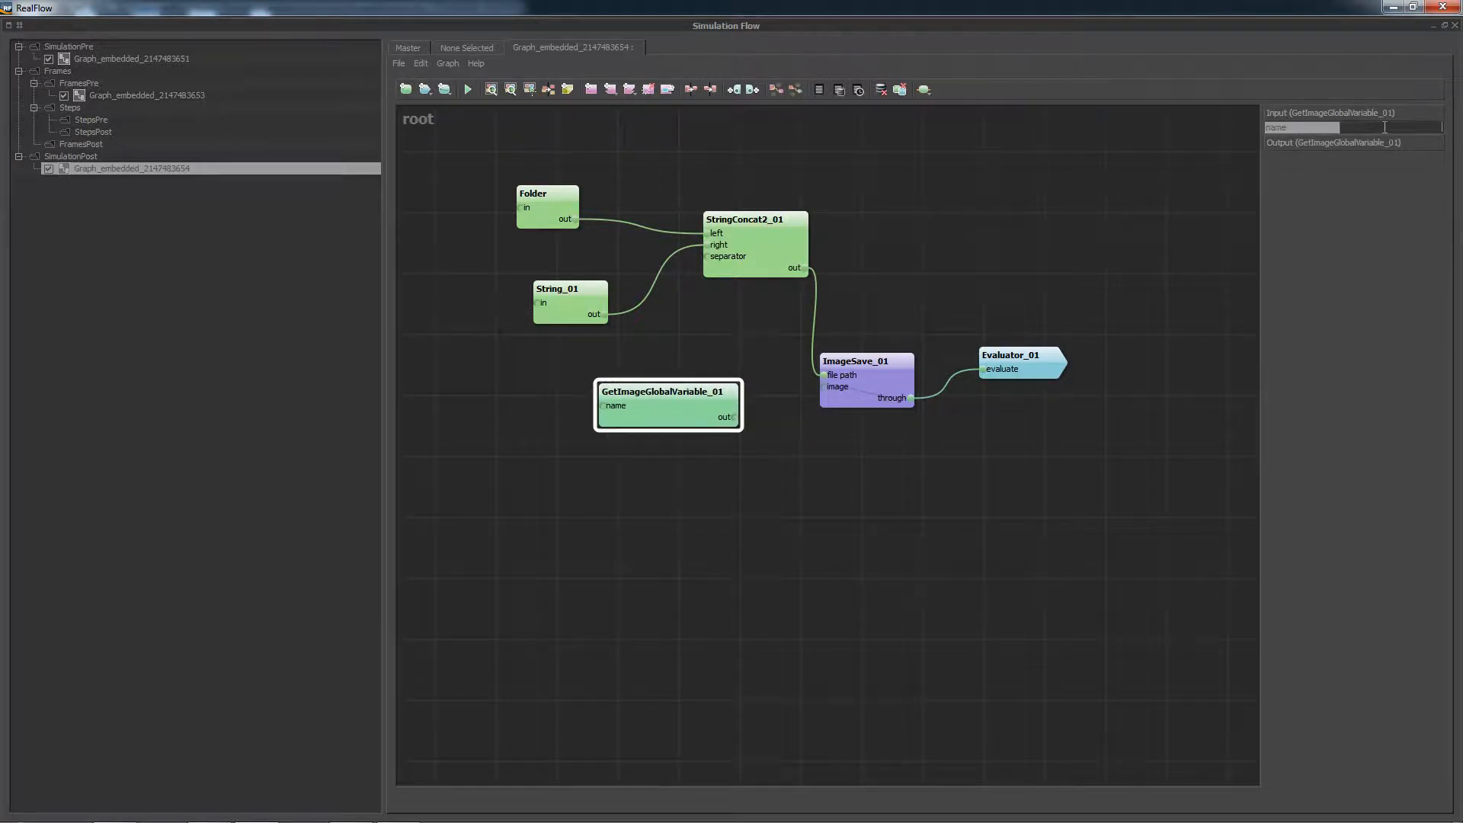
pyautogui.write('image')
pyautogui.press('Return')
pyautogui.moveTo(734, 417); pyautogui.dragTo(824, 386)
# Step: Set the String node's value to img_result as the output file name
pyautogui.click(610, 295)
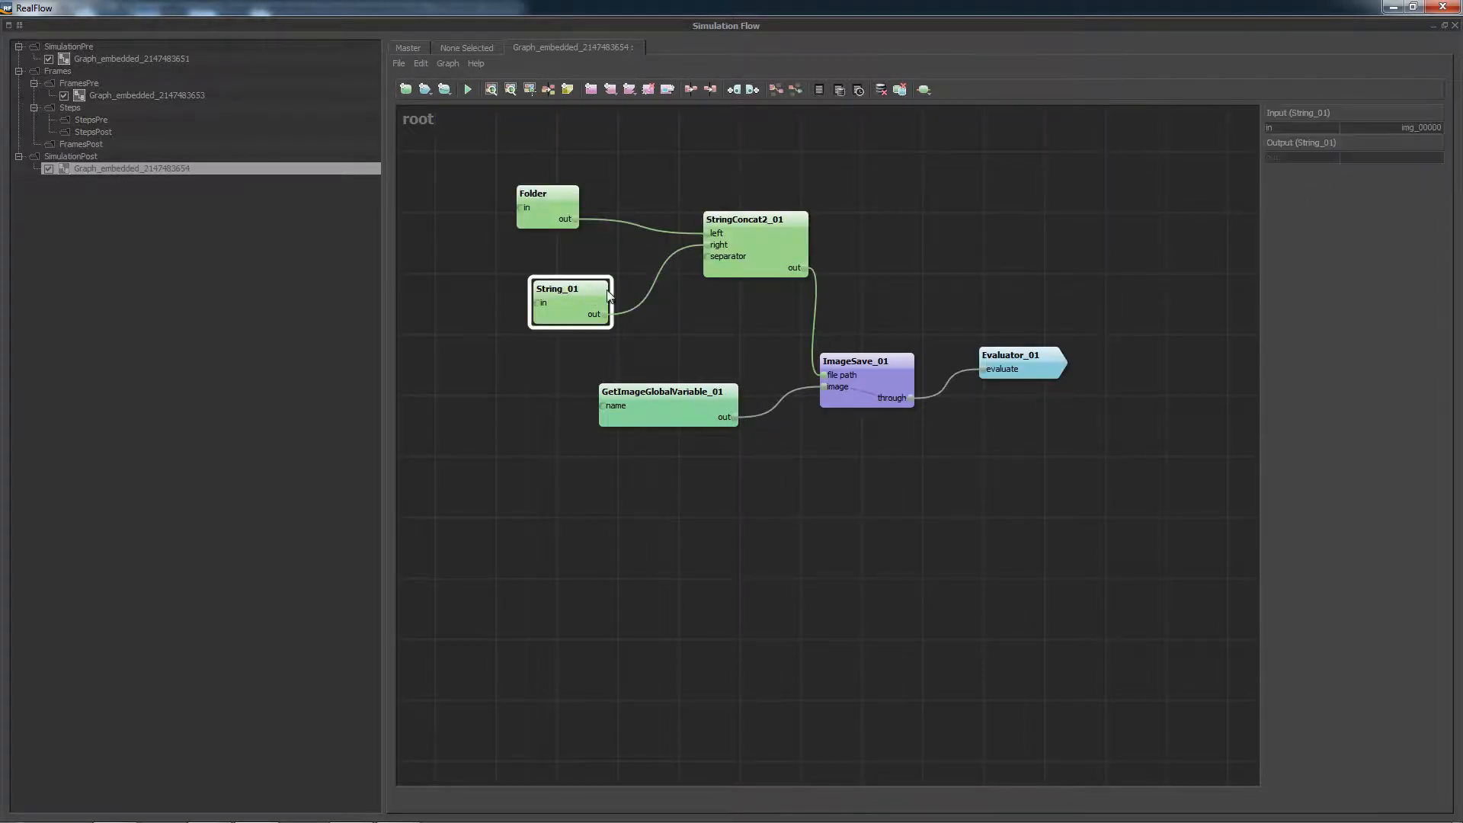
pyautogui.doubleClick(1420, 125)
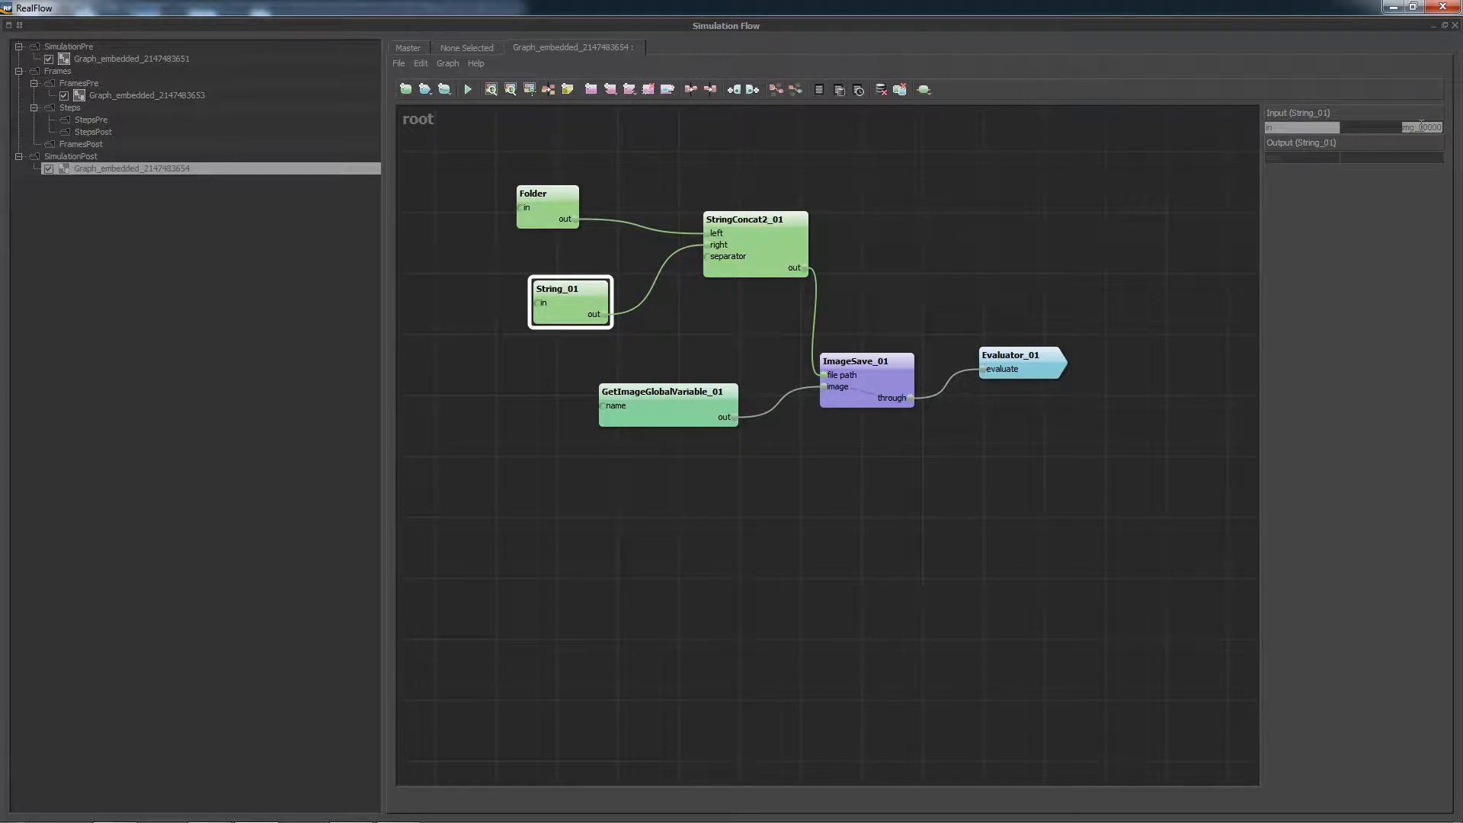
pyautogui.write('img_result')
pyautogui.press('Return')
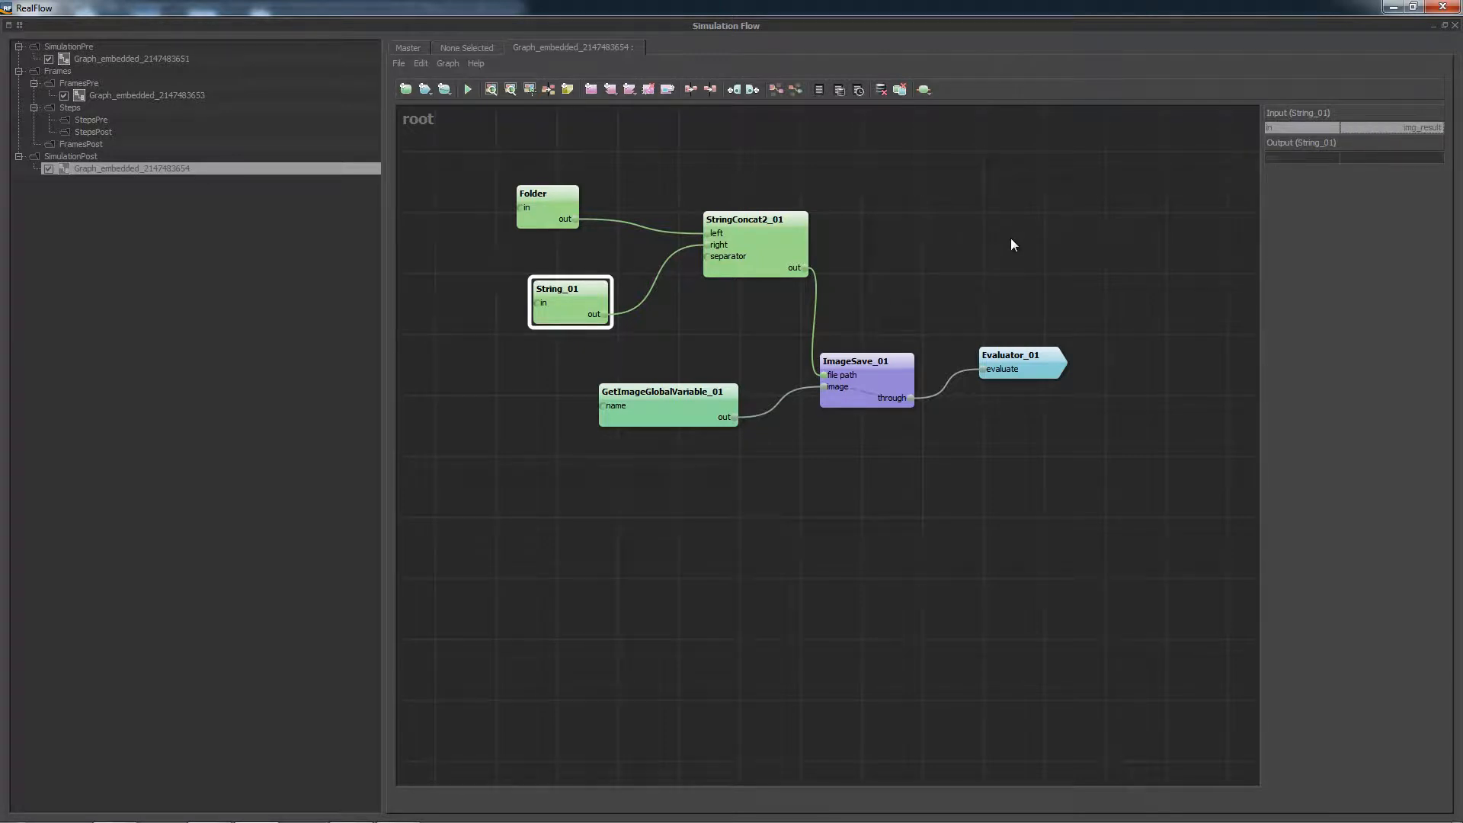
# Step: Minimize the Simulation Flow window, reset the scene and run the simulation again
pyautogui.click(1394, 7)
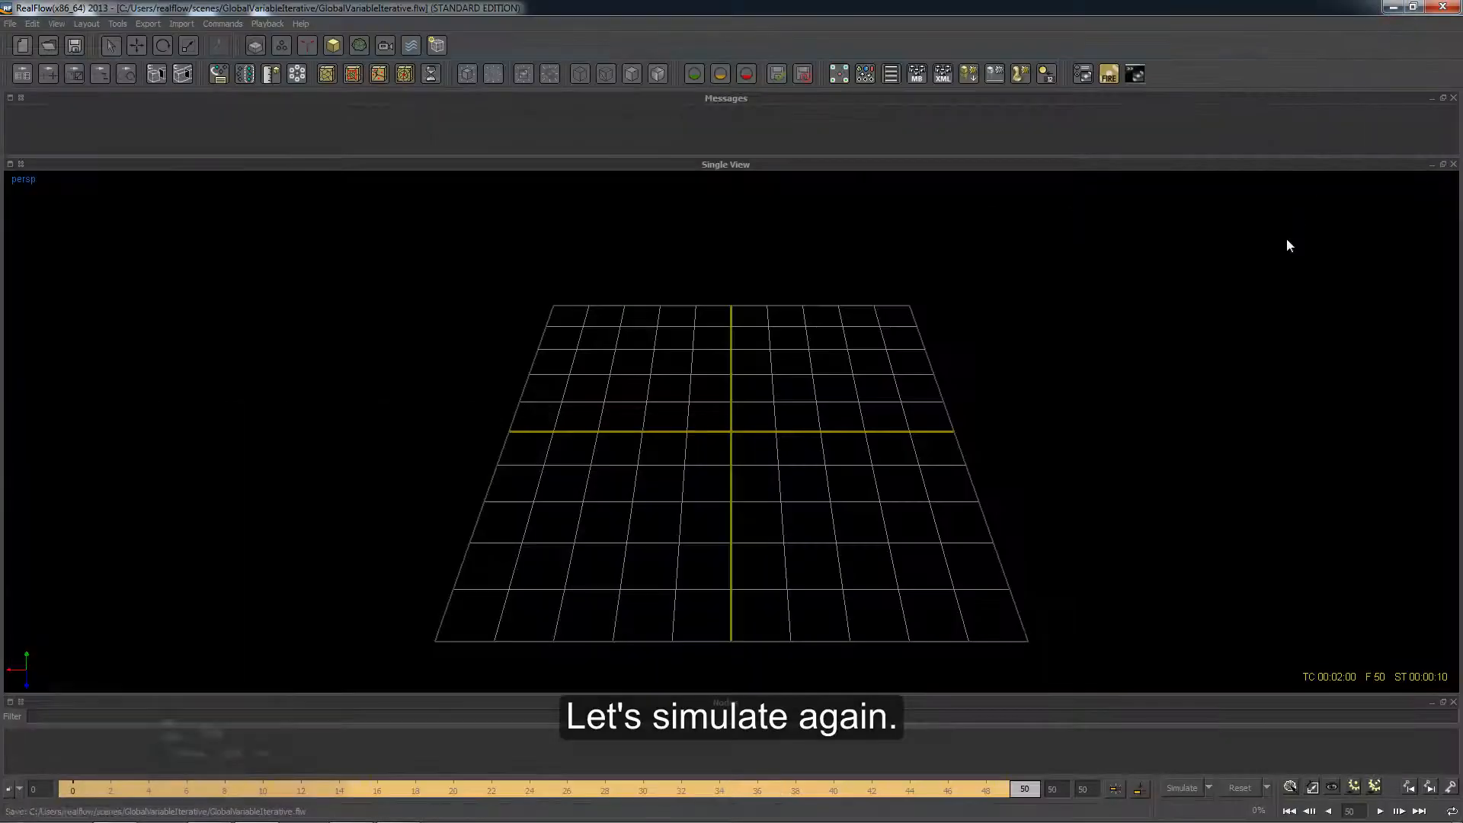
pyautogui.click(1228, 791)
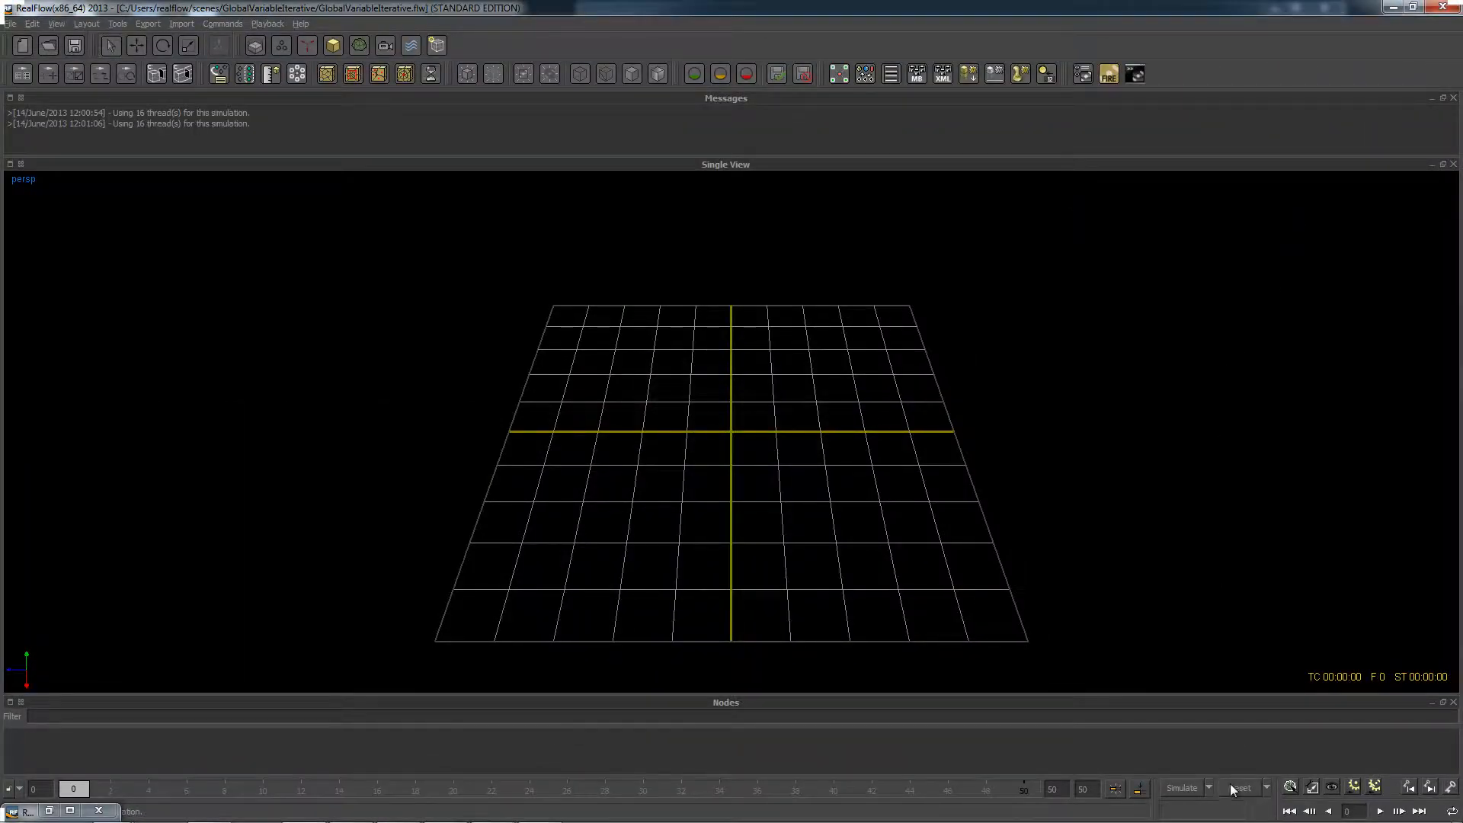
pyautogui.click(1179, 785)
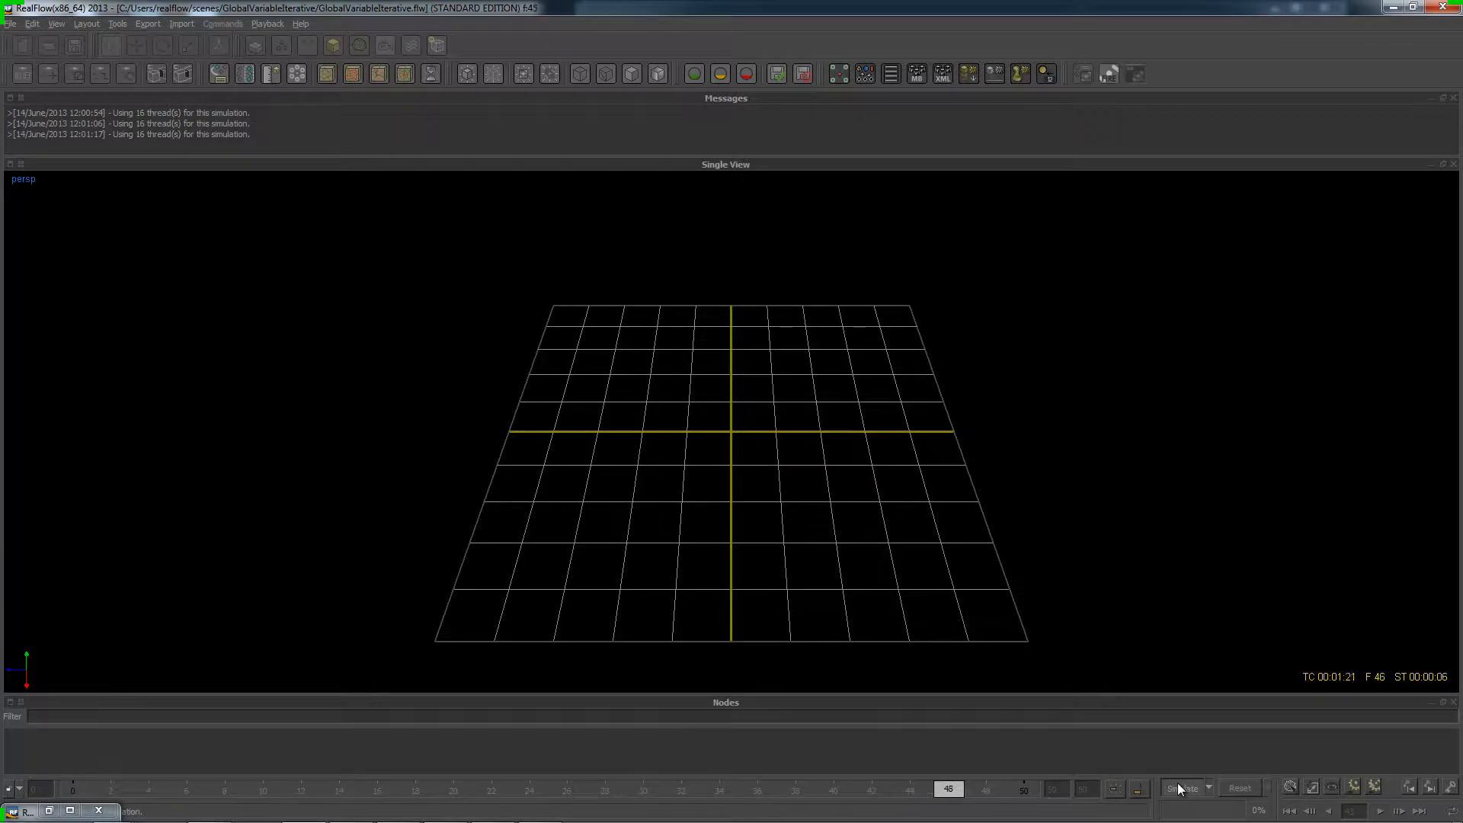
# Step: Open the scene's images folder in the file explorer and preview img_00050.png
pyautogui.click(11, 24)
pyautogui.click(44, 142)
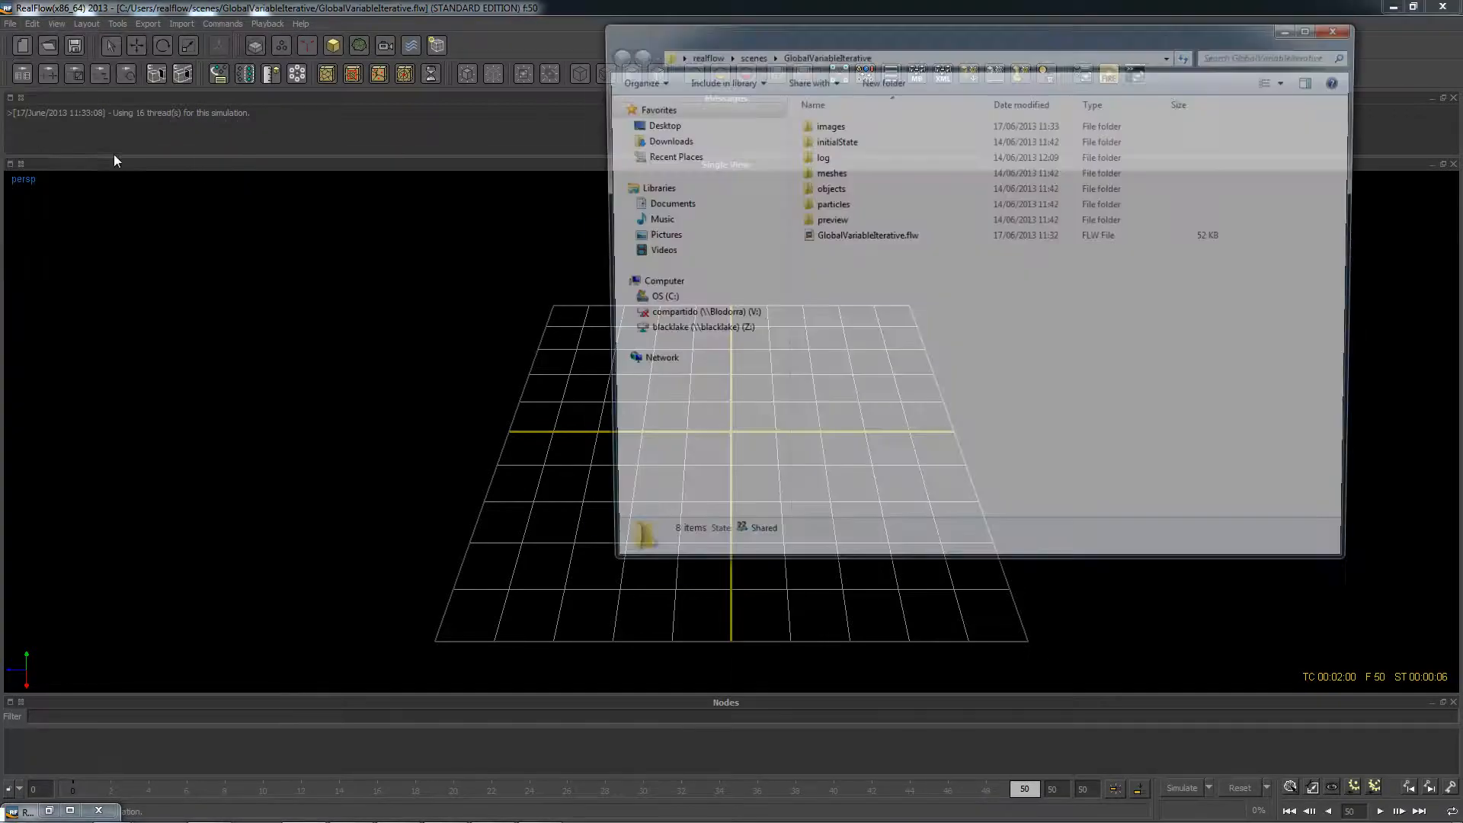
pyautogui.doubleClick(823, 126)
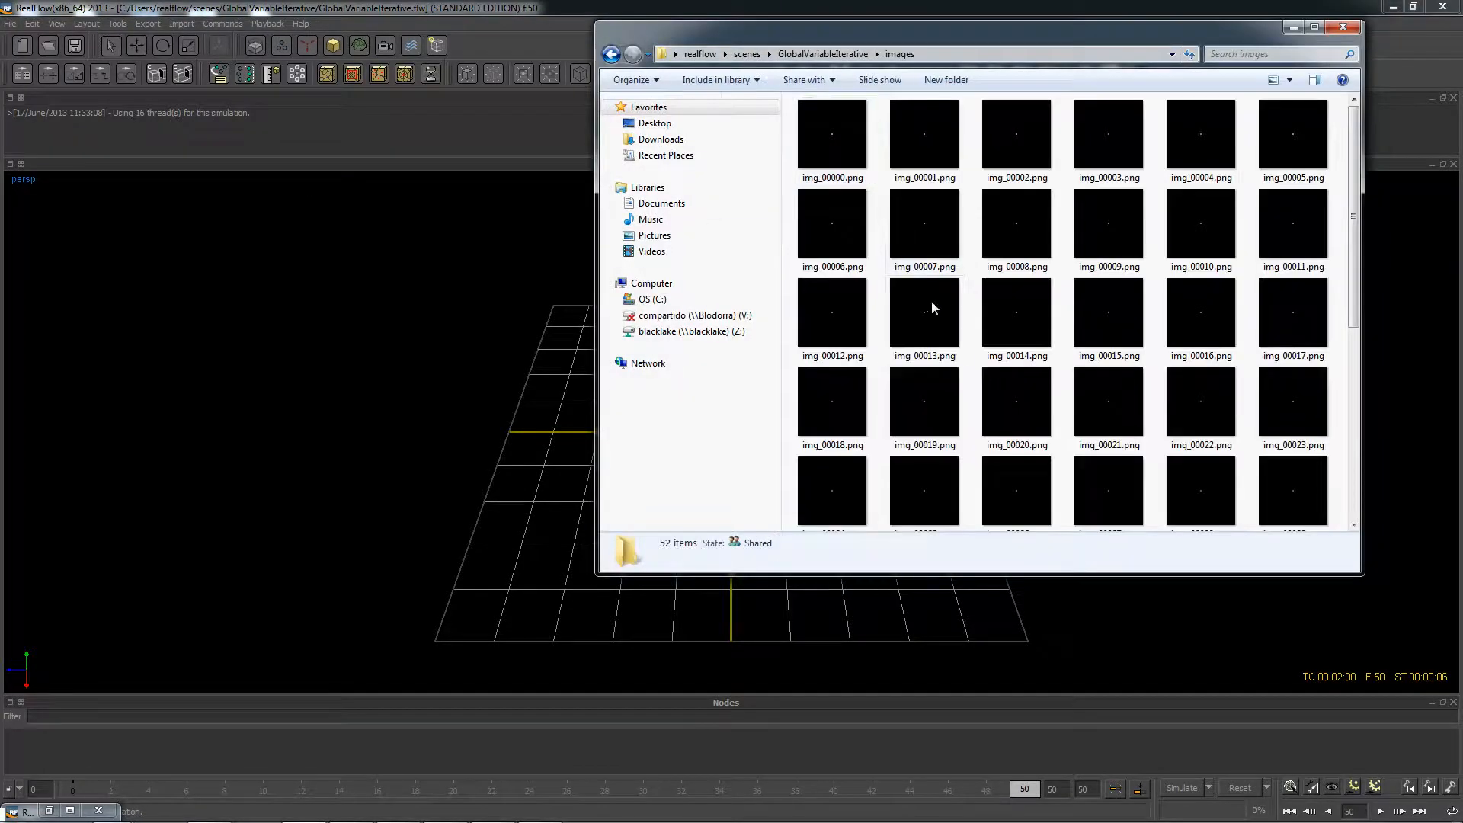
pyautogui.scroll(-5, 930, 305)
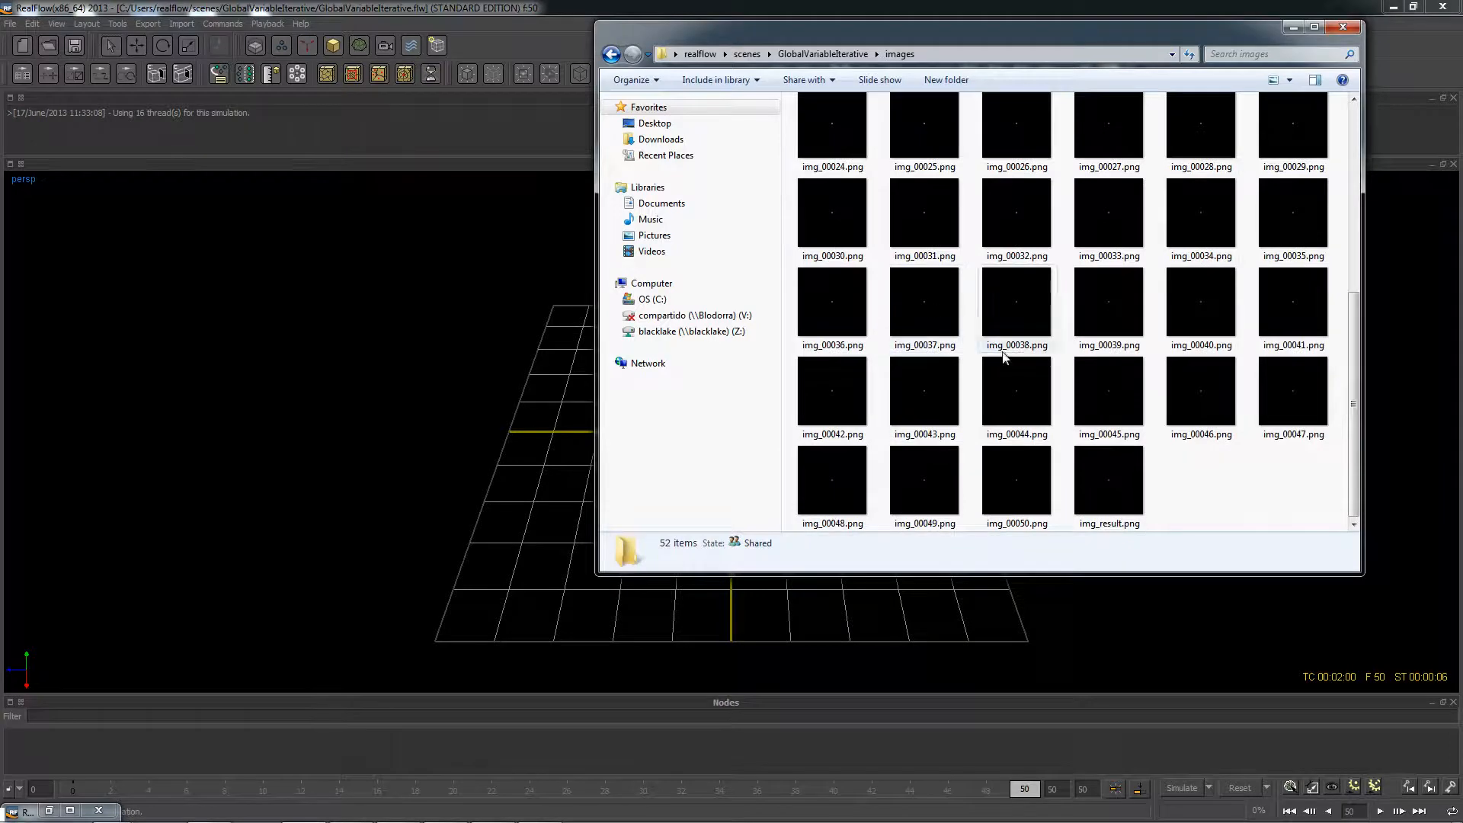
pyautogui.click(1028, 484)
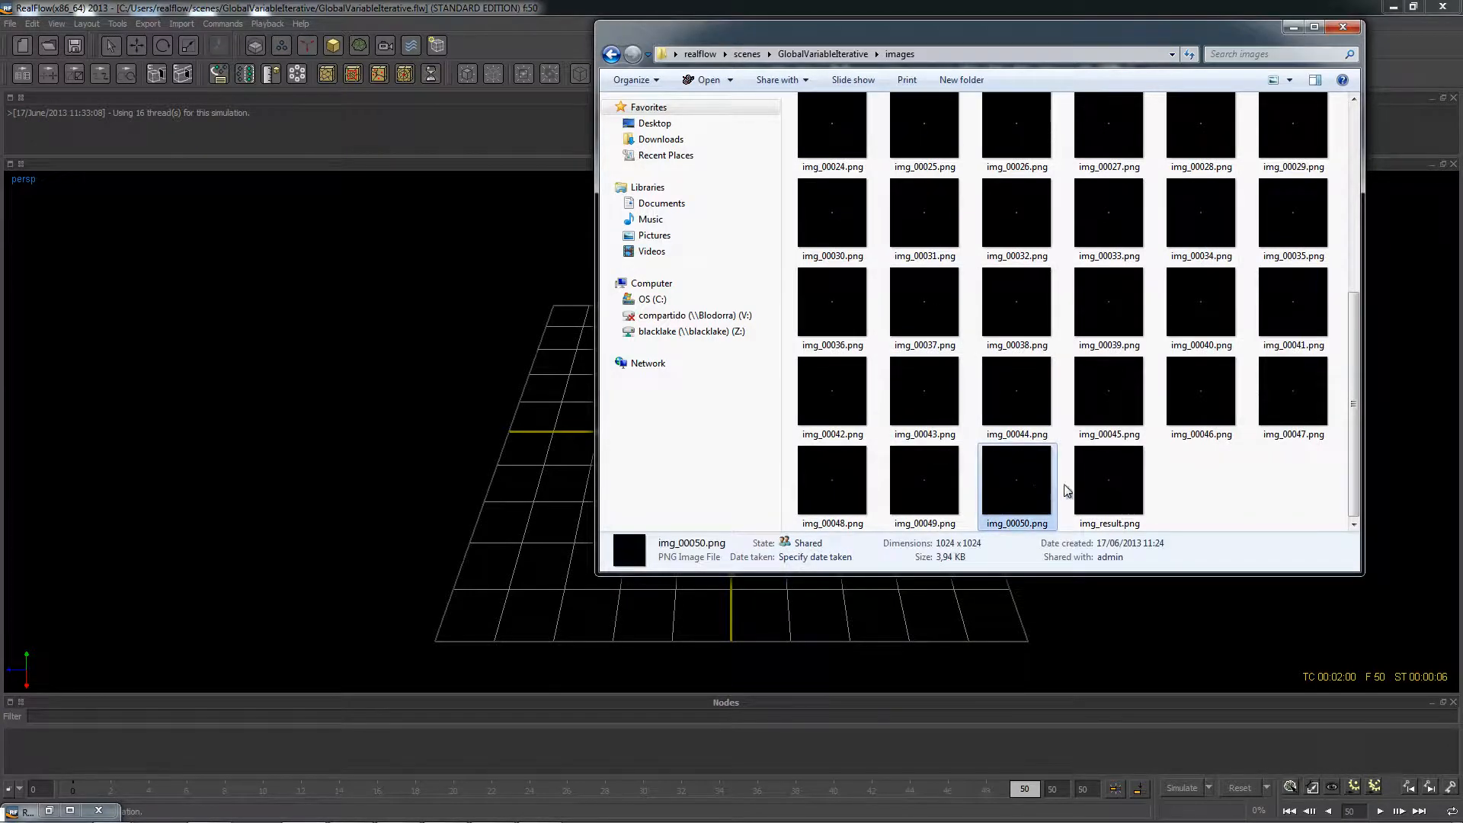
pyautogui.rightClick(1044, 480)
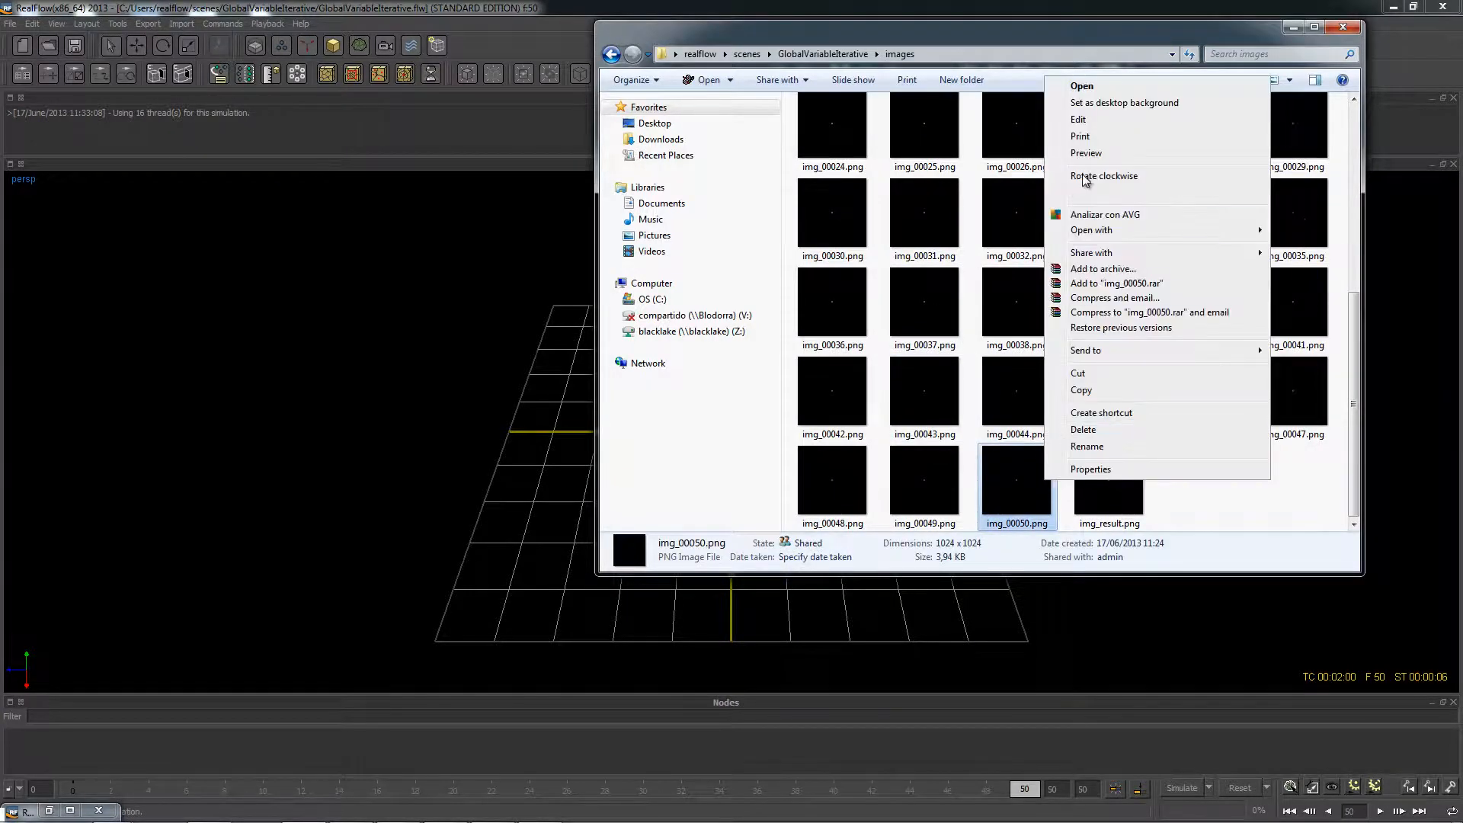
pyautogui.click(1068, 159)
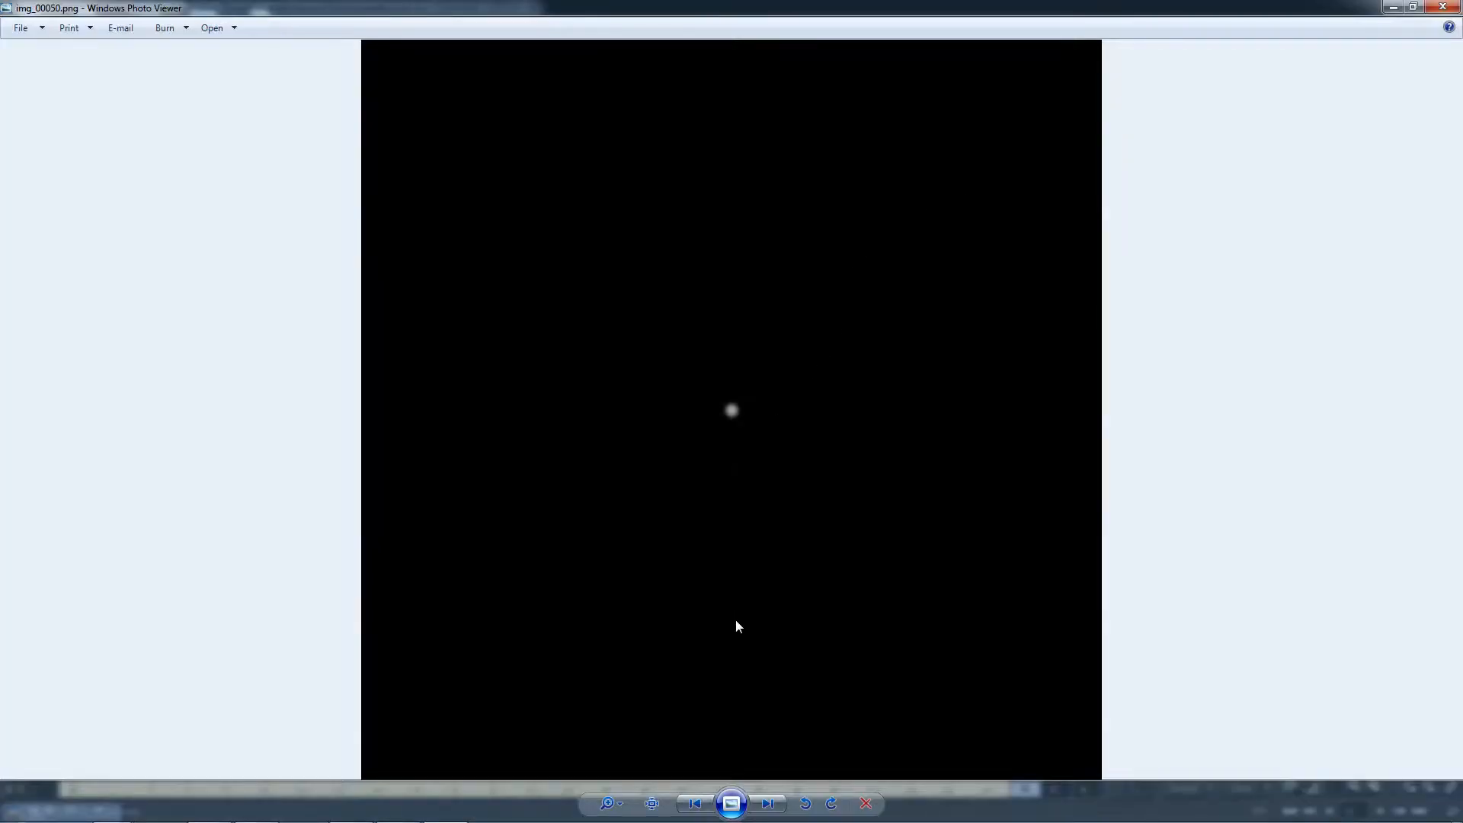
# Step: Compare img_00050.png with img_result.png in the image preview
pyautogui.click(768, 805)
pyautogui.click(770, 806)
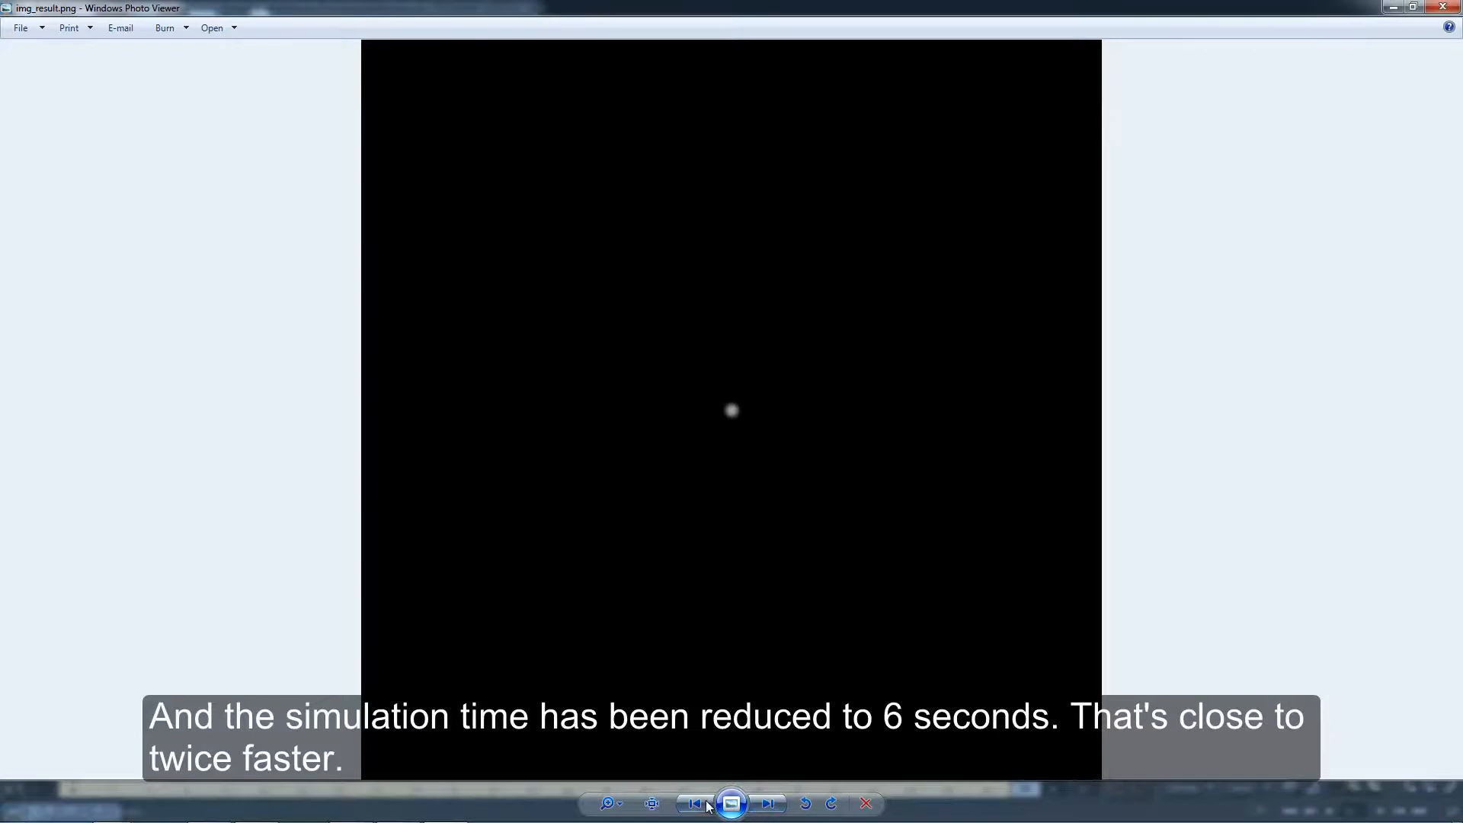
pyautogui.click(759, 804)
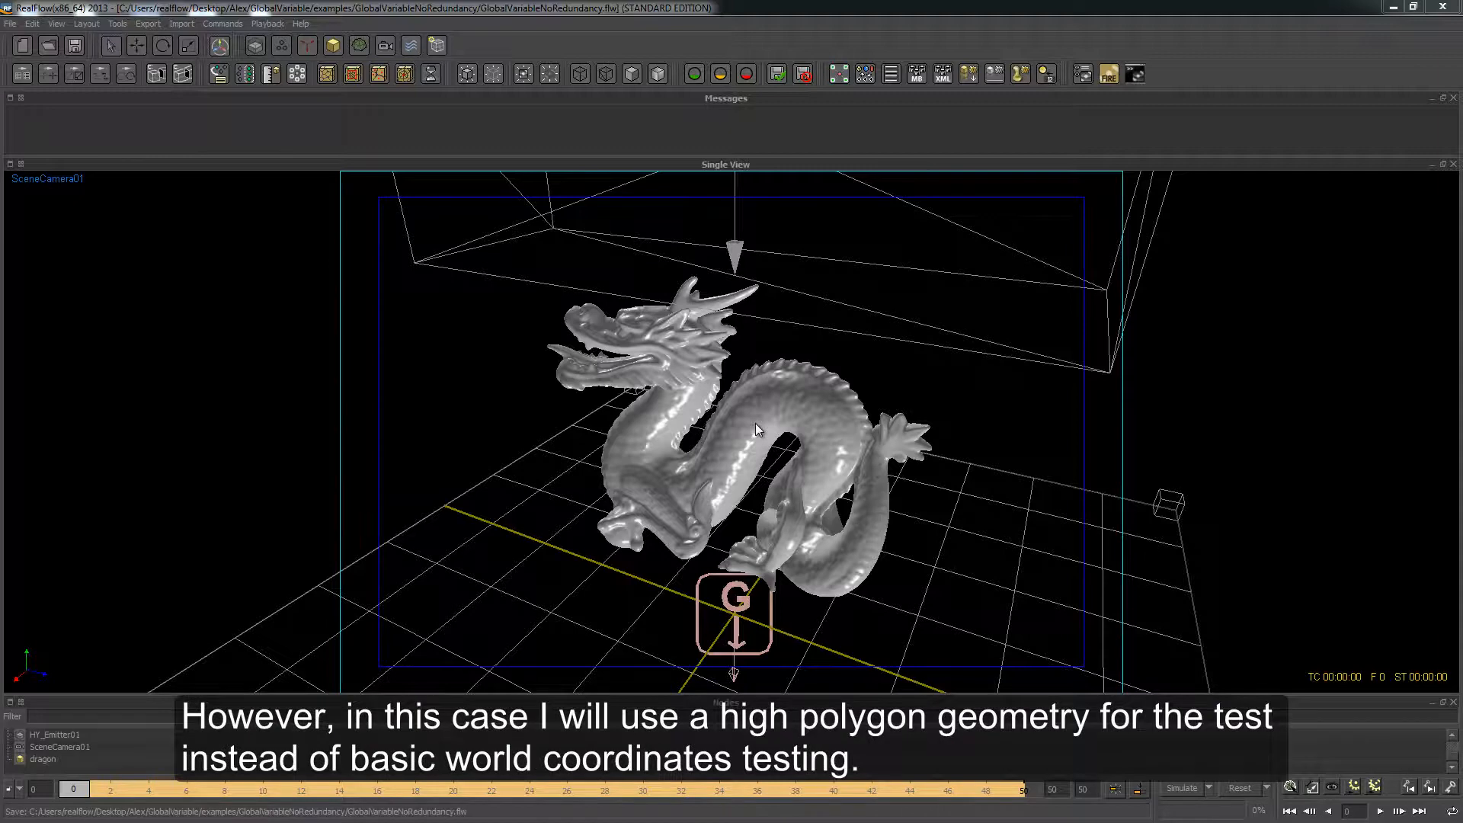
# Step: Inspect the dragon's polygon count and scrub the cached particle simulation from frame 0 to the end and back to the start
pyautogui.click(60, 761)
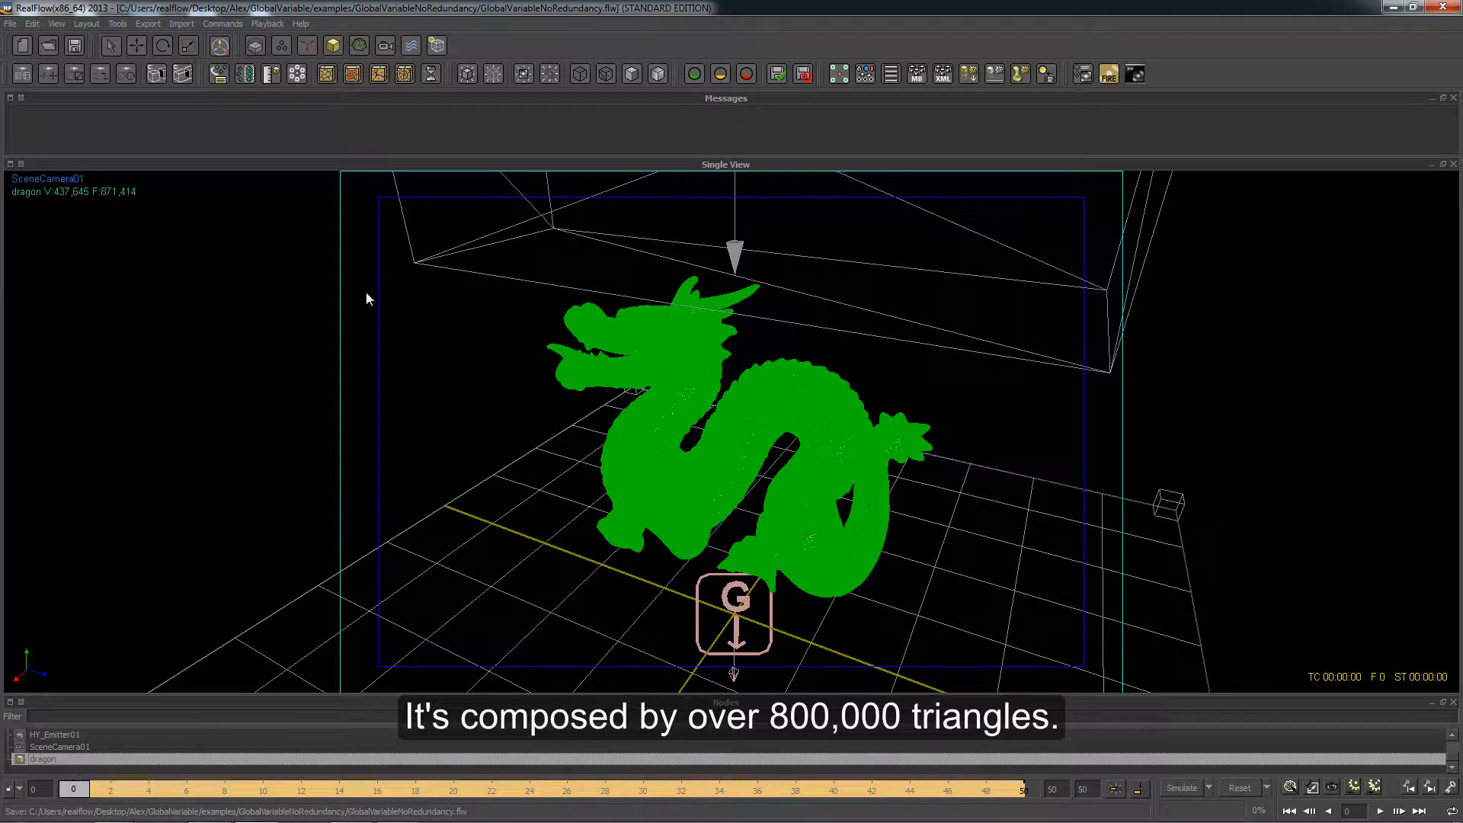
pyautogui.click(450, 388)
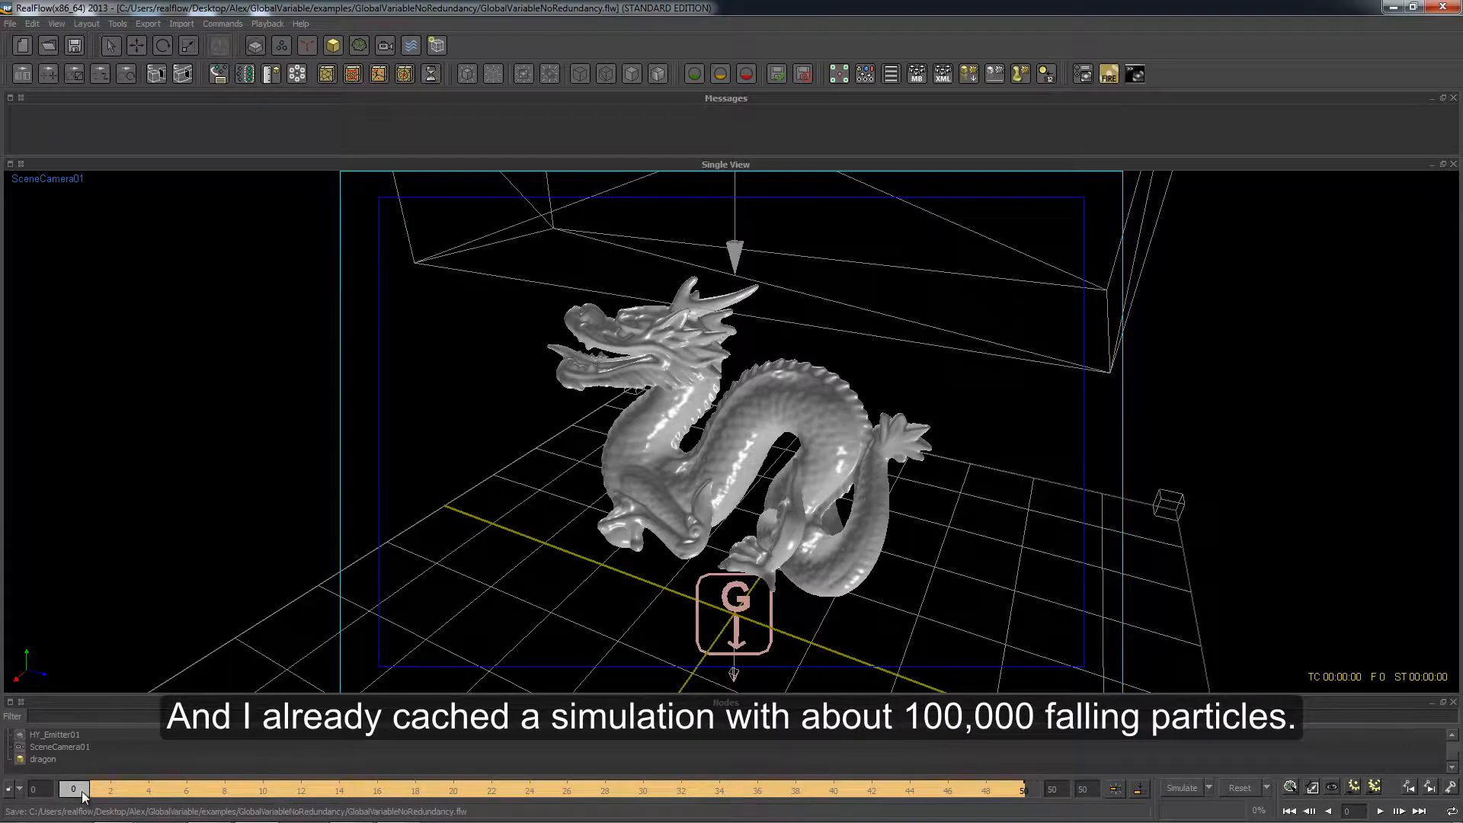
pyautogui.moveTo(81, 791); pyautogui.dragTo(1058, 791)
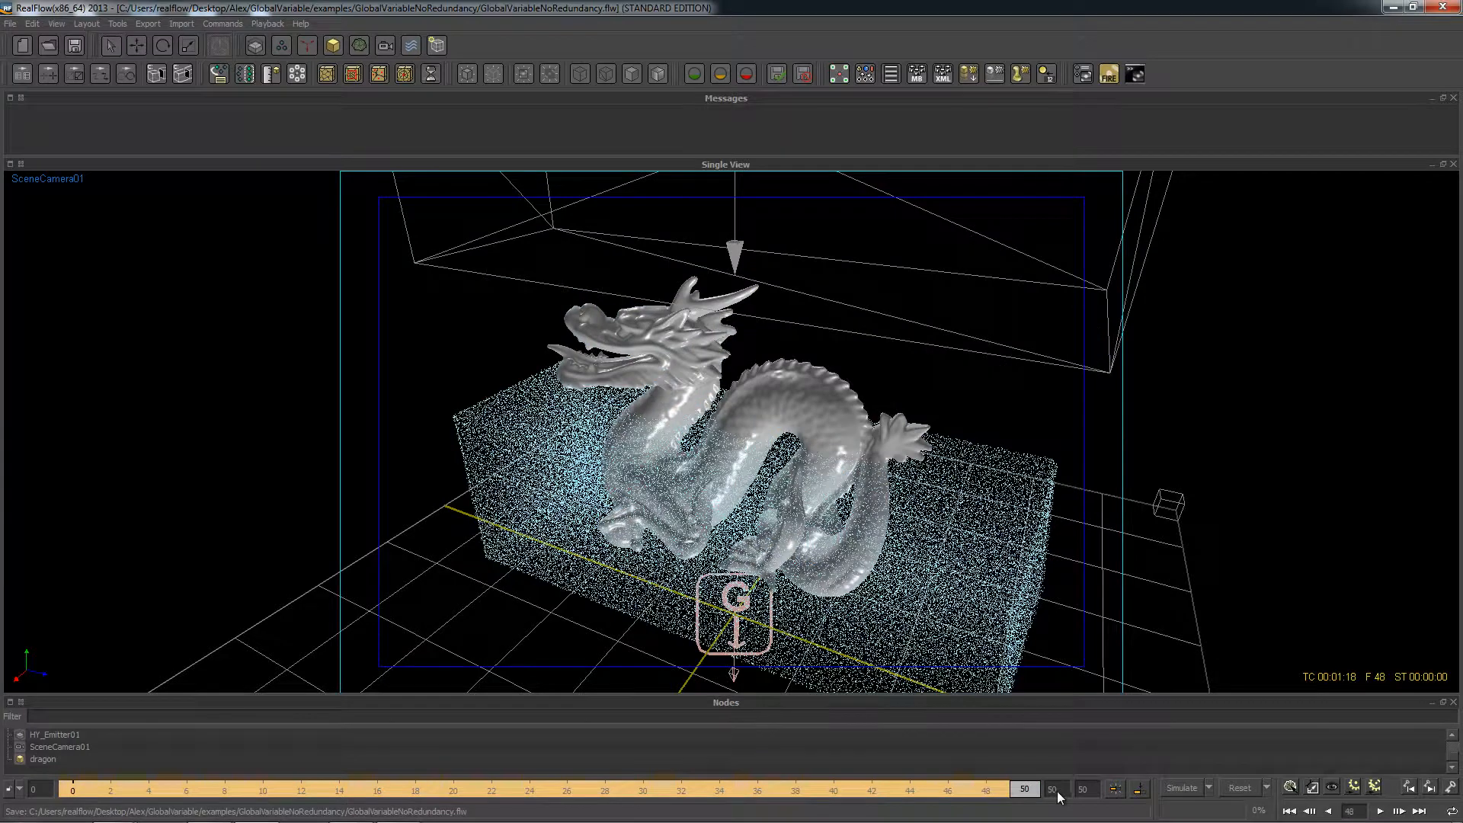
pyautogui.click(69, 791)
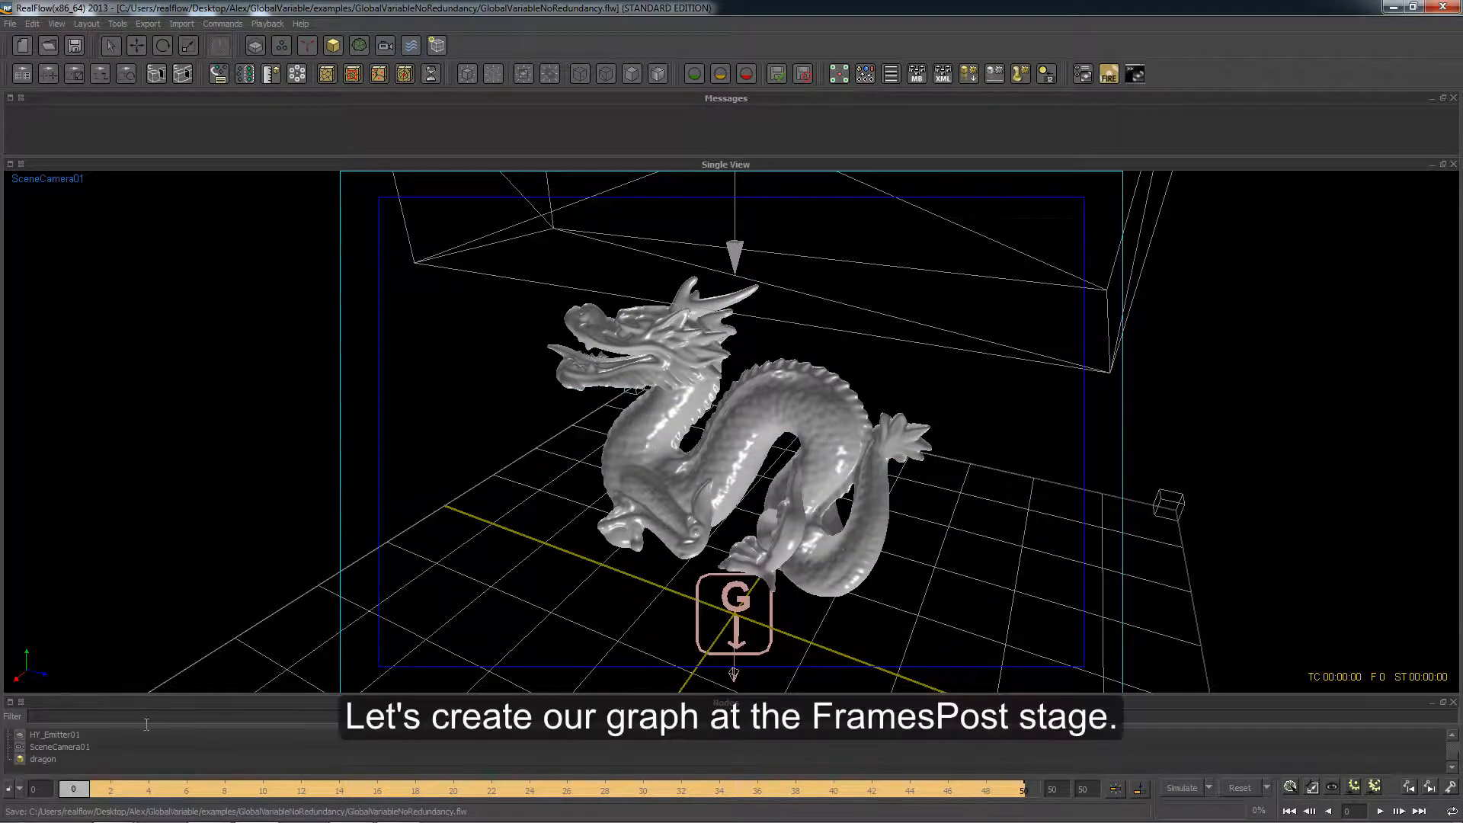
# Step: Open the Simulation Flow window maximized and add a new graph to the FramesPost stage
pyautogui.click(82, 24)
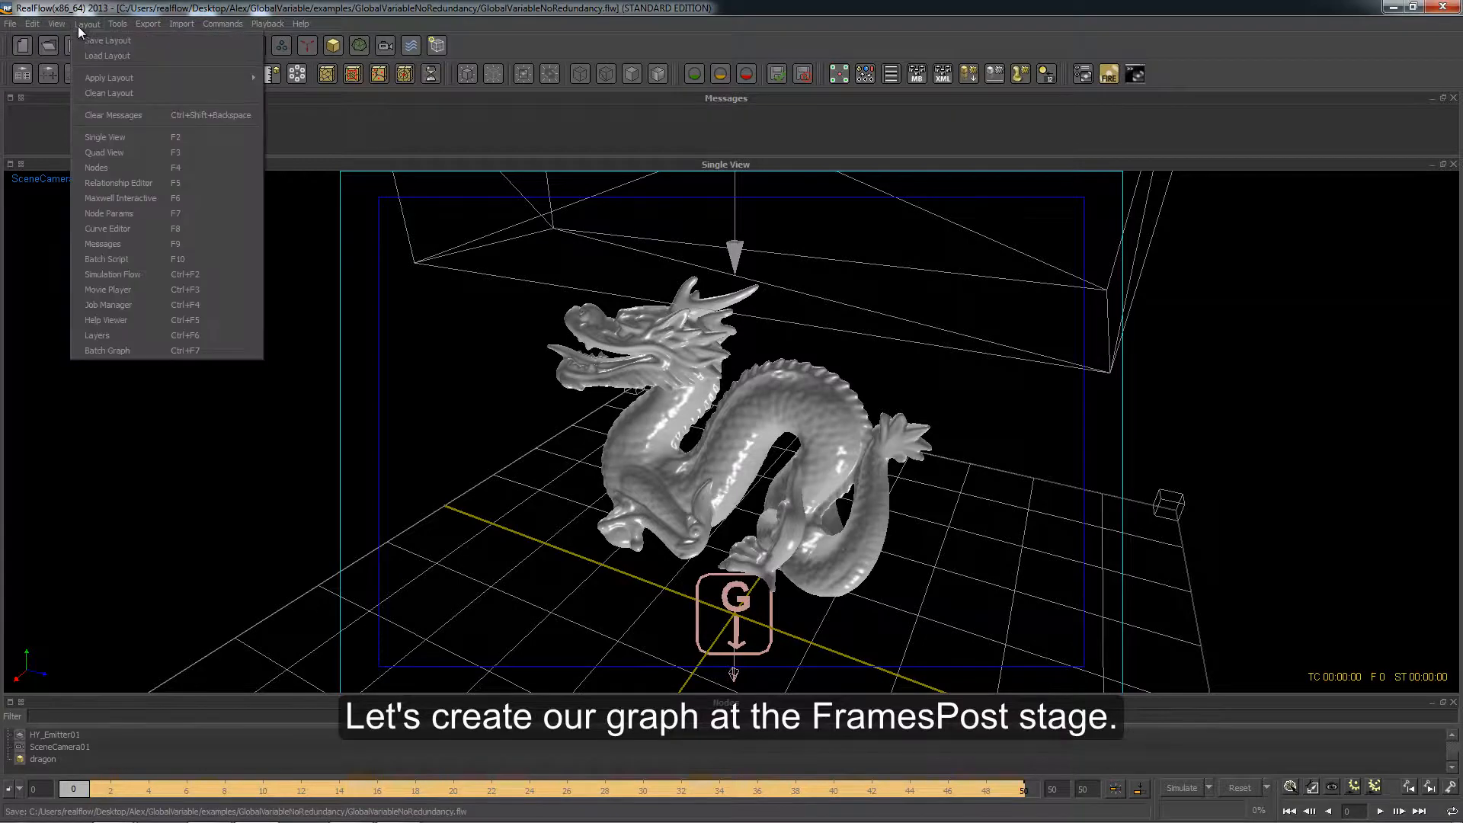
pyautogui.click(150, 275)
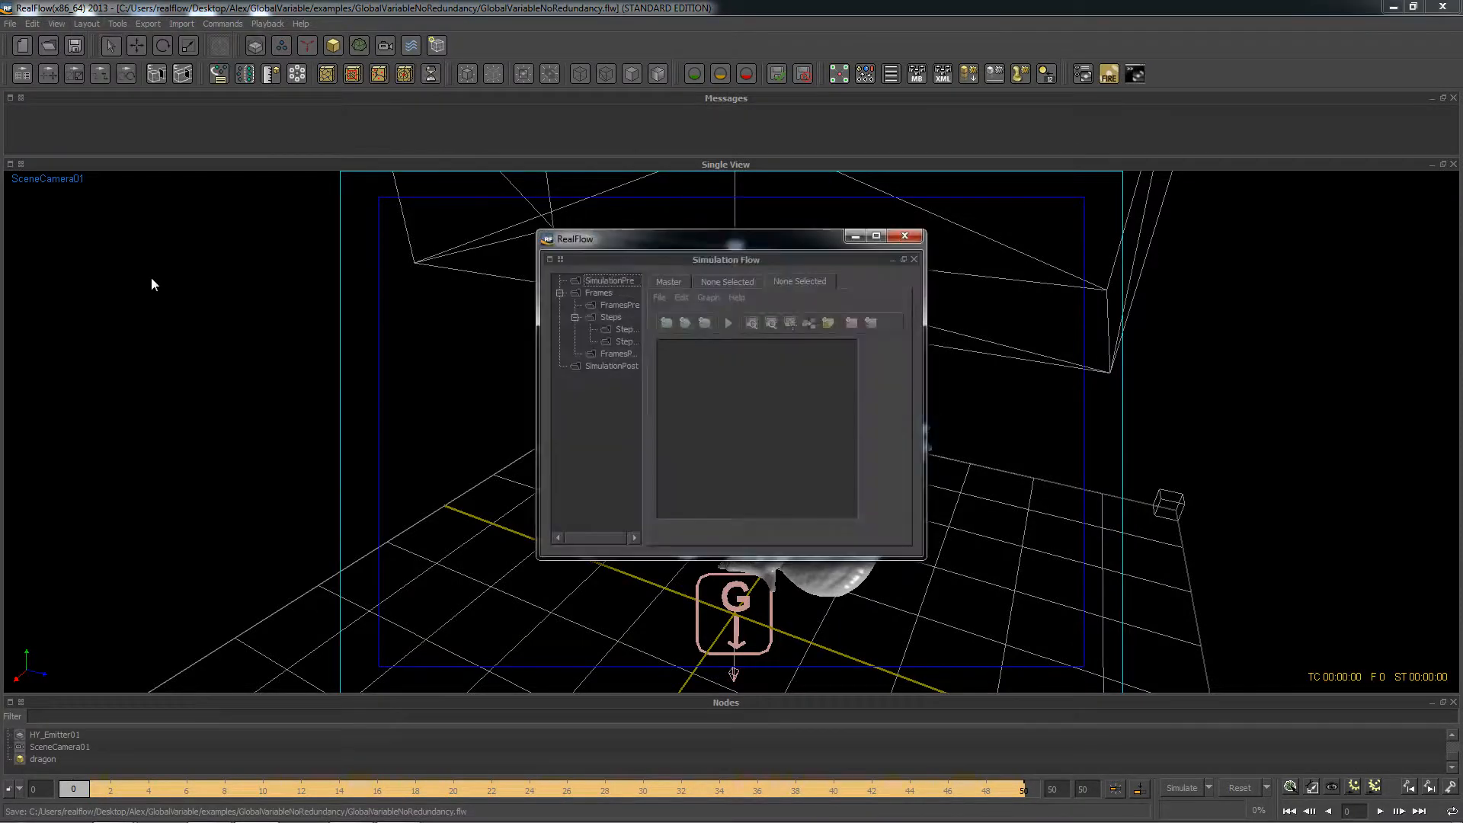
pyautogui.click(881, 237)
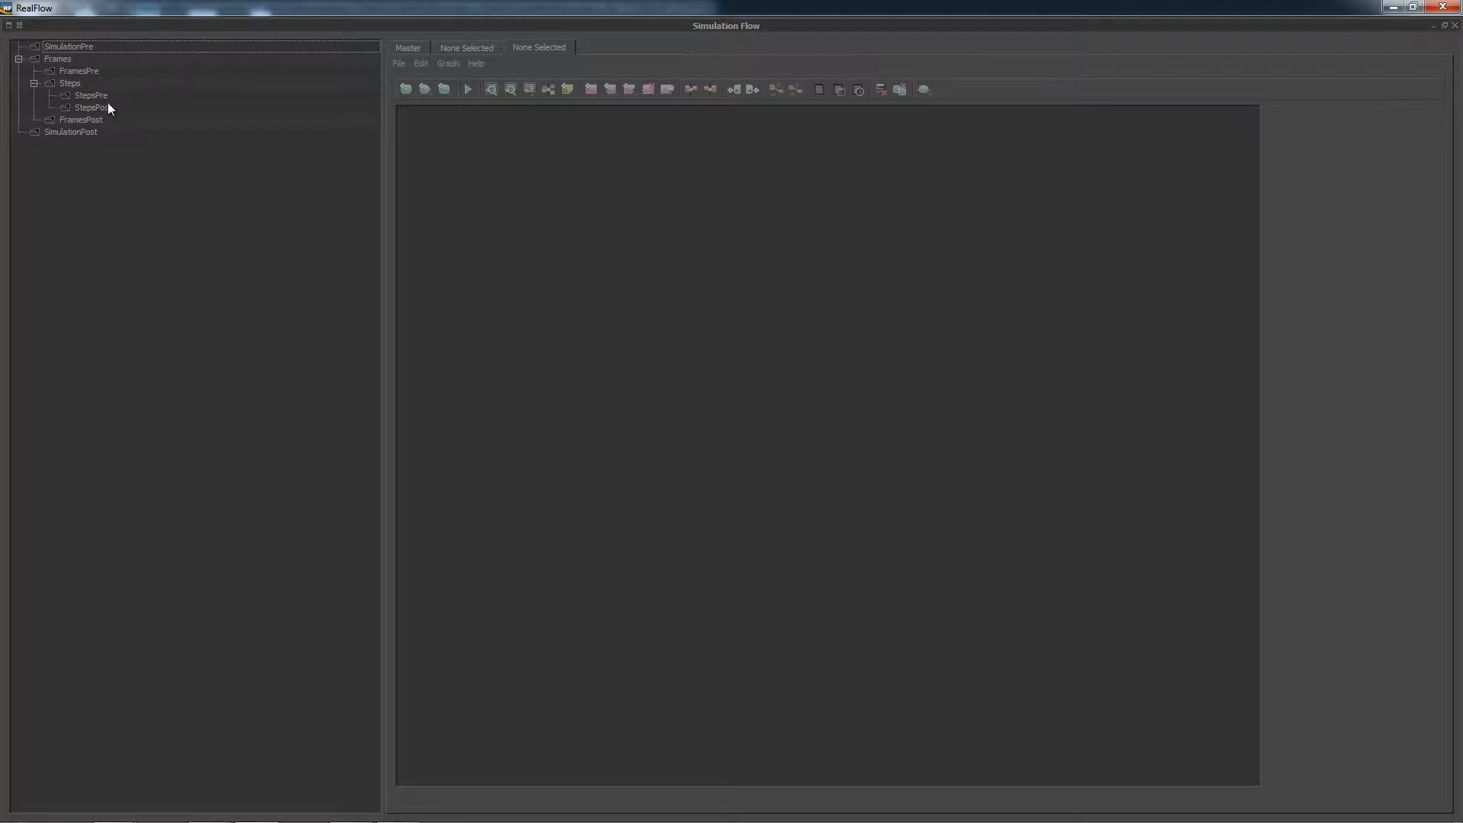
pyautogui.rightClick(84, 118)
pyautogui.click(99, 123)
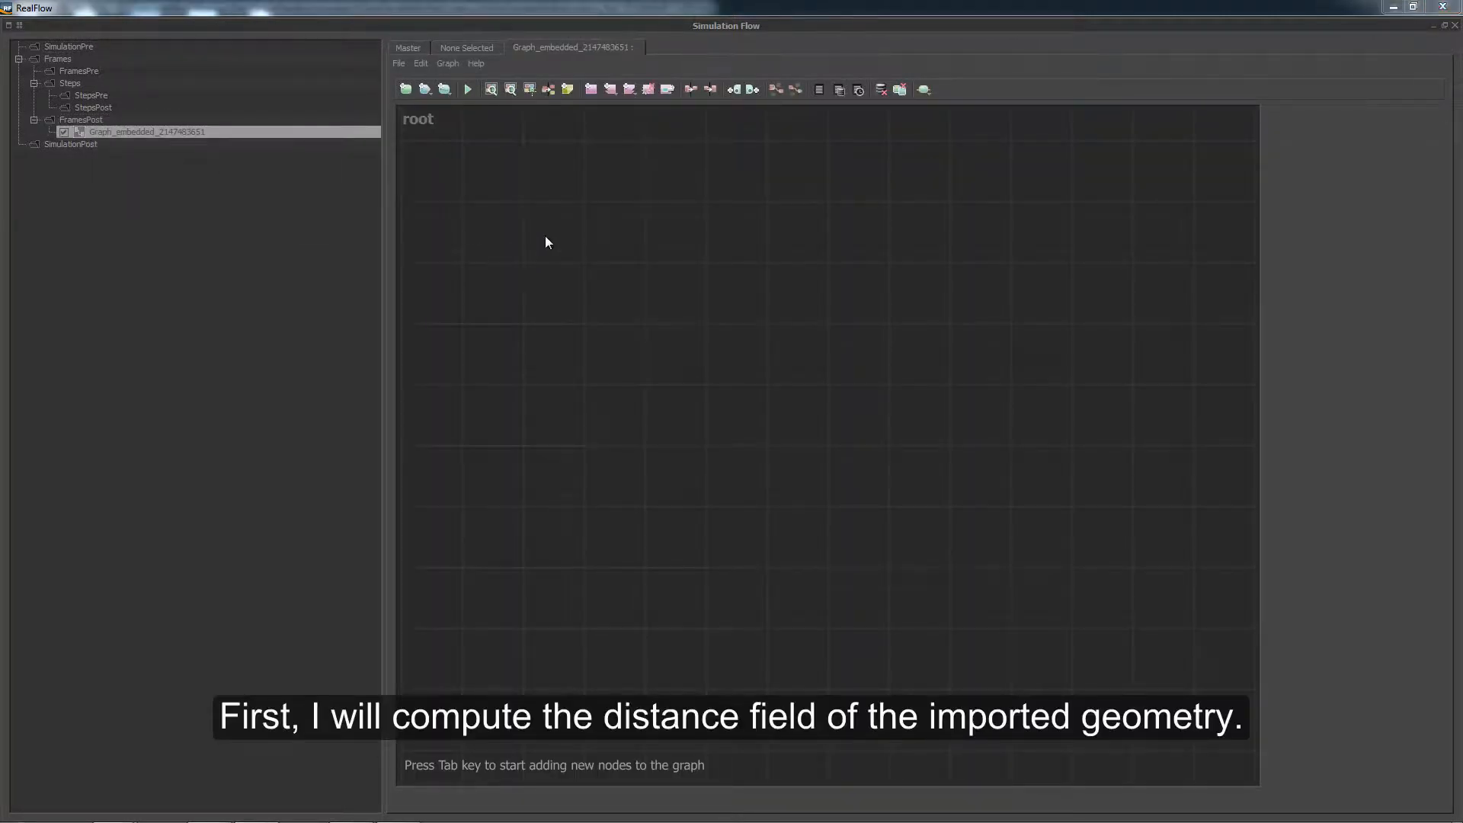
# Step: Add a GetObjectMesh node to the graph and assign dragon as its node
pyautogui.press('Tab')
pyautogui.write('get objec')
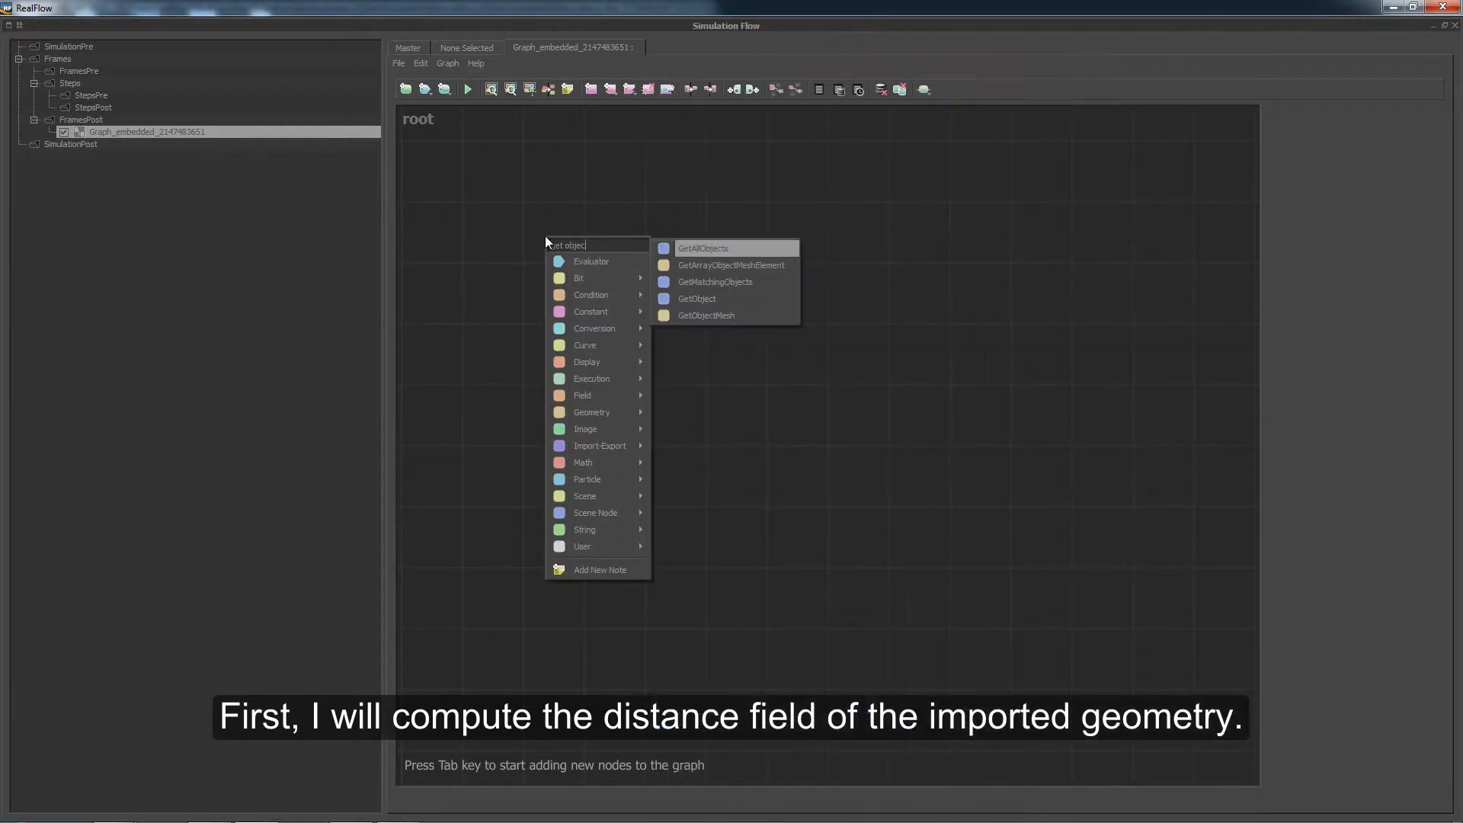
pyautogui.write('t mesh')
pyautogui.press('Down')
pyautogui.press('Return')
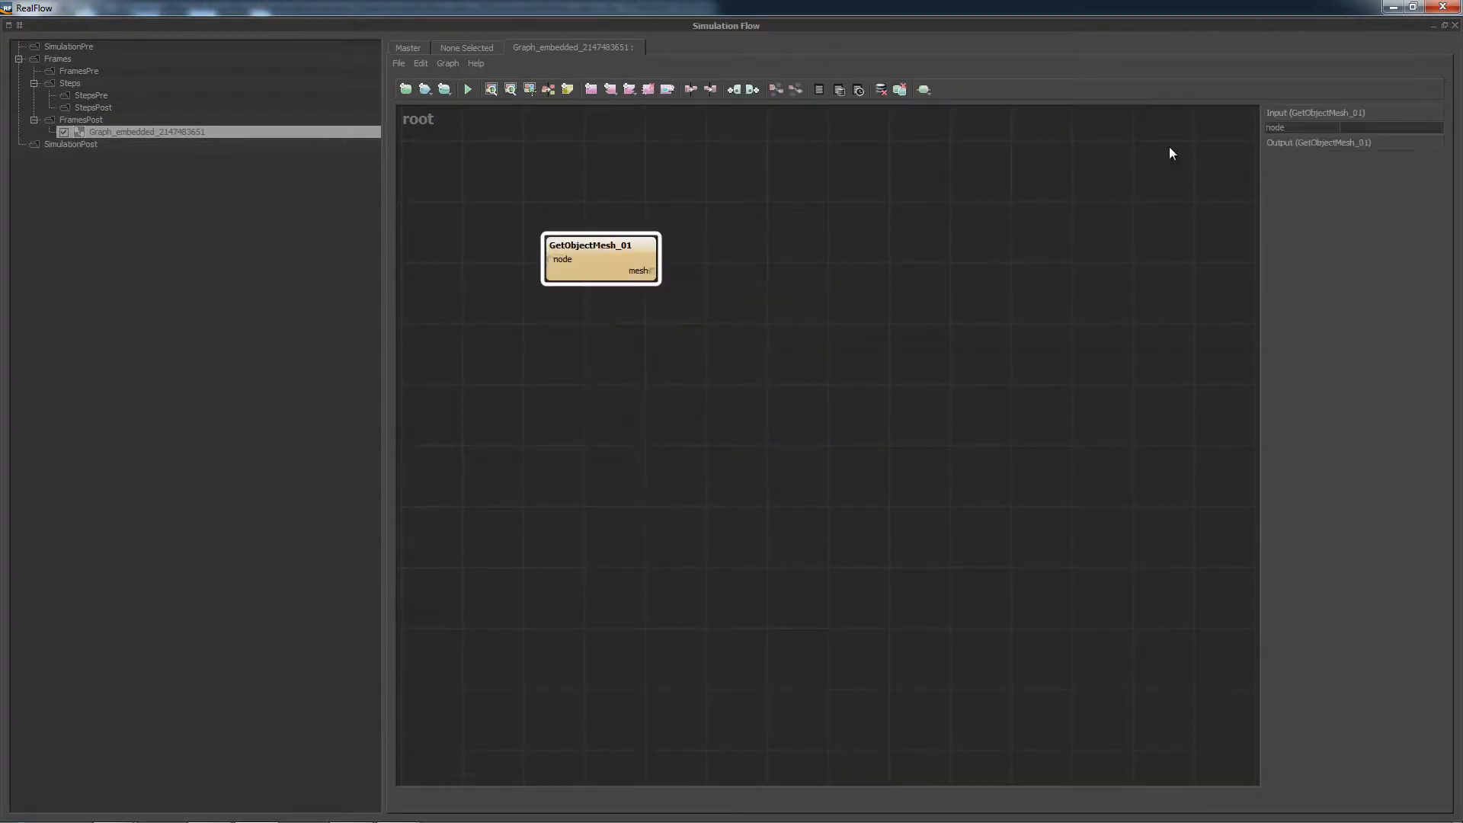
pyautogui.doubleClick(1379, 128)
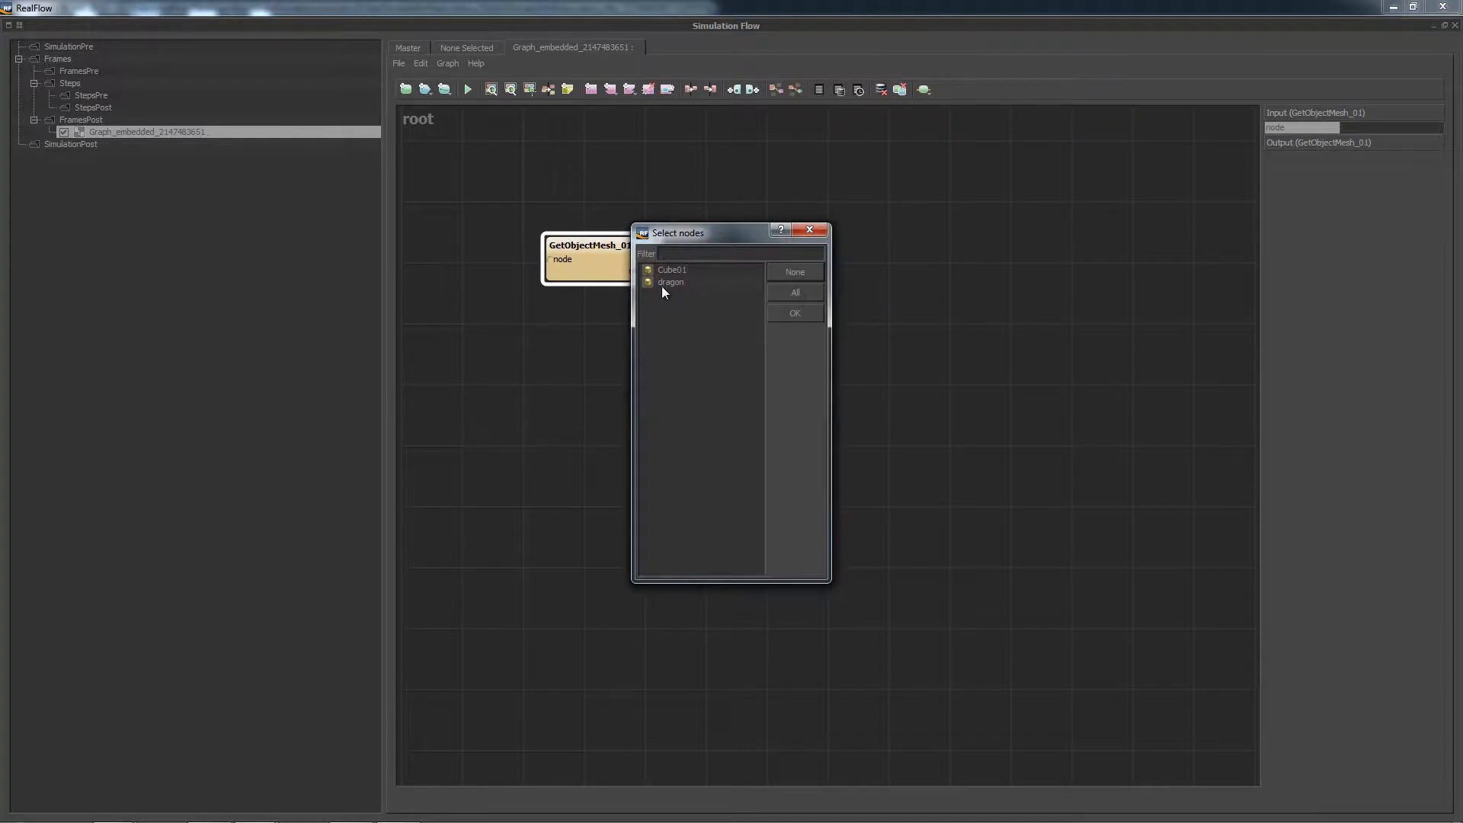
pyautogui.click(668, 282)
pyautogui.doubleClick(668, 282)
# Step: Add an ObjectMeshToMesh node and connect GetObjectMesh's mesh output to its object mesh input
pyautogui.rightClick(756, 272)
pyautogui.write('obje')
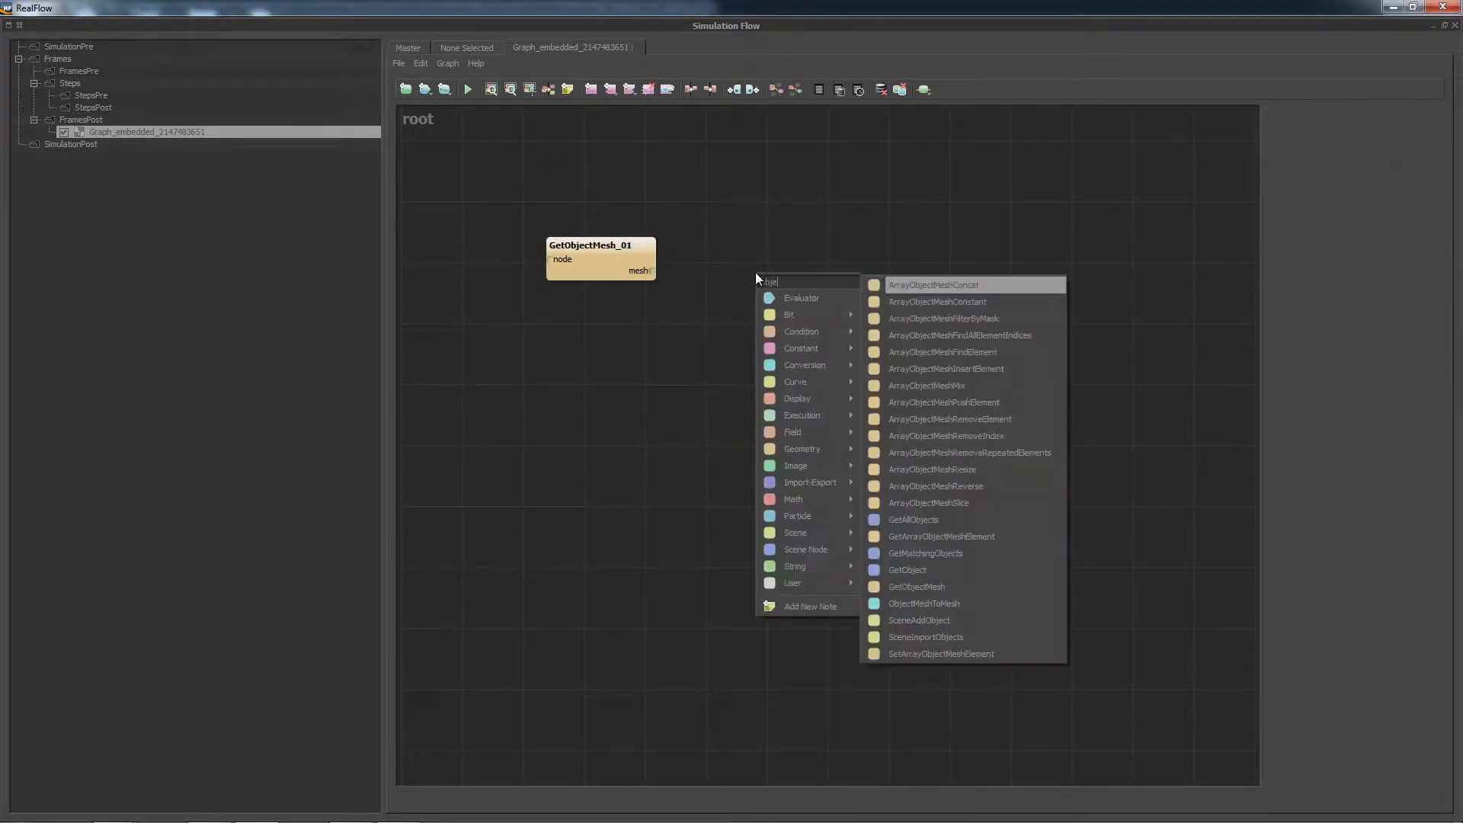
pyautogui.write('ct mesh to')
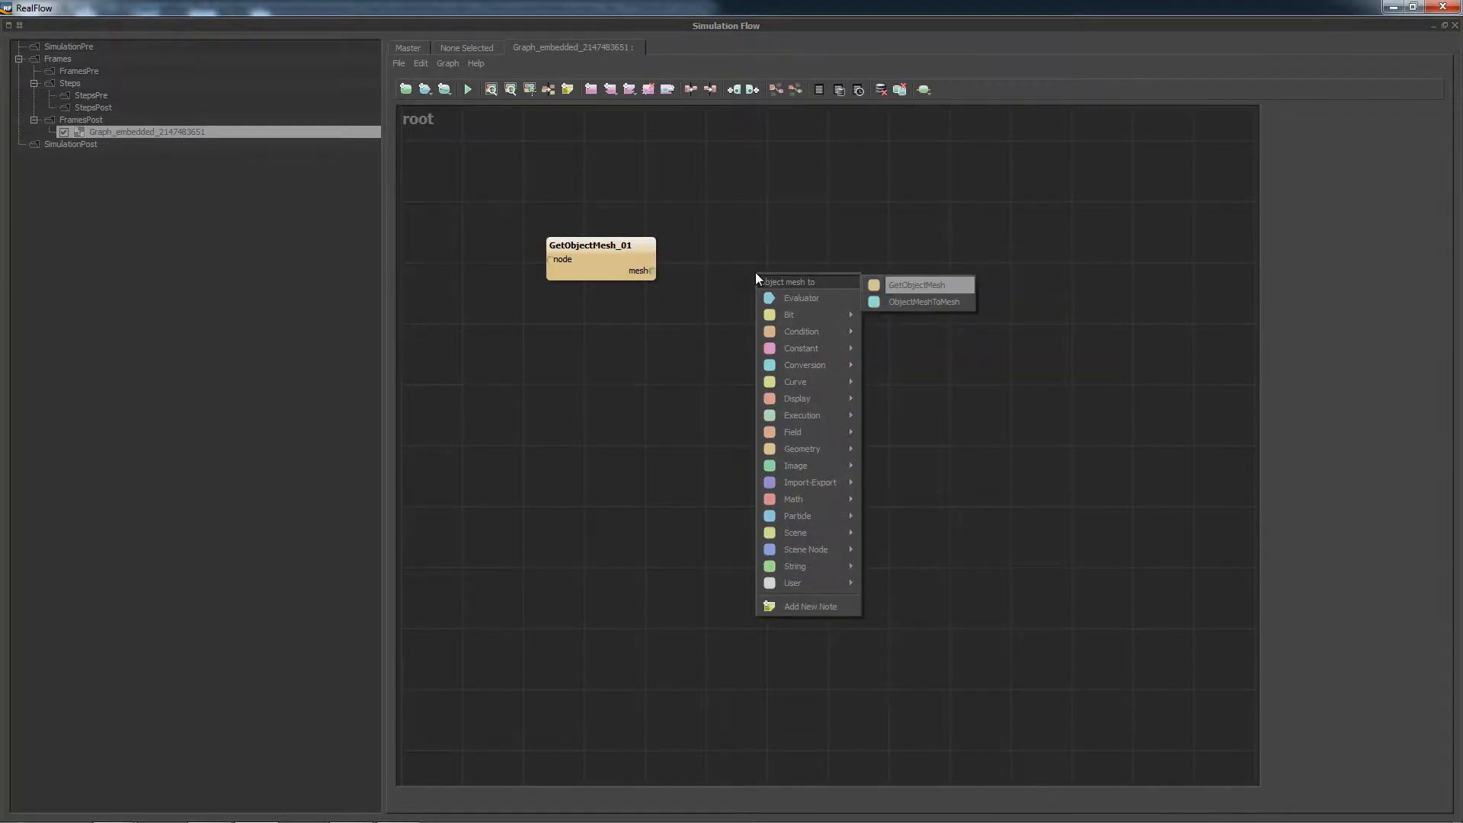
pyautogui.press('Down')
pyautogui.press('Return')
pyautogui.click(630, 279)
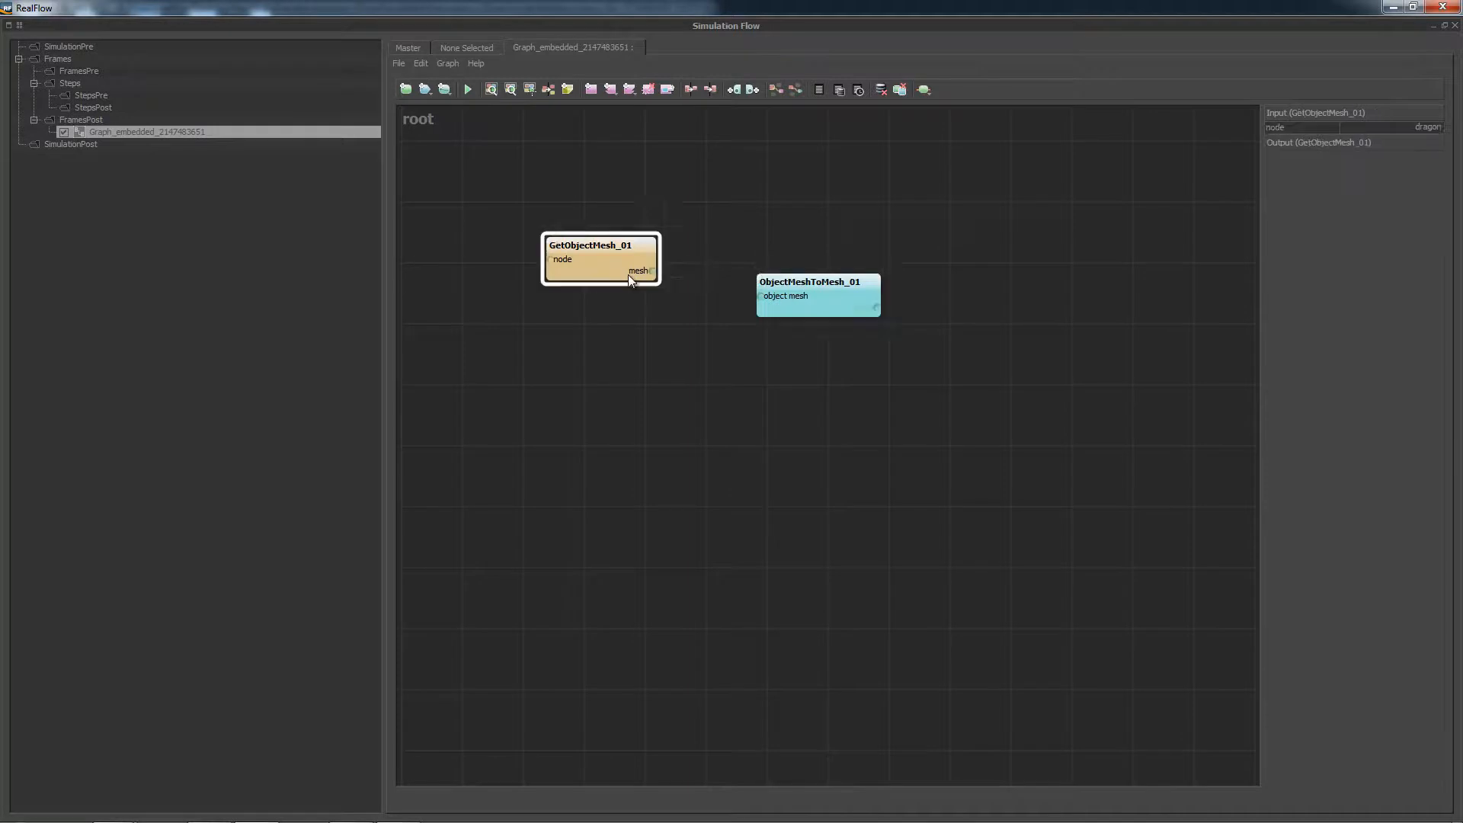
pyautogui.moveTo(653, 272); pyautogui.dragTo(807, 278)
pyautogui.click(936, 282)
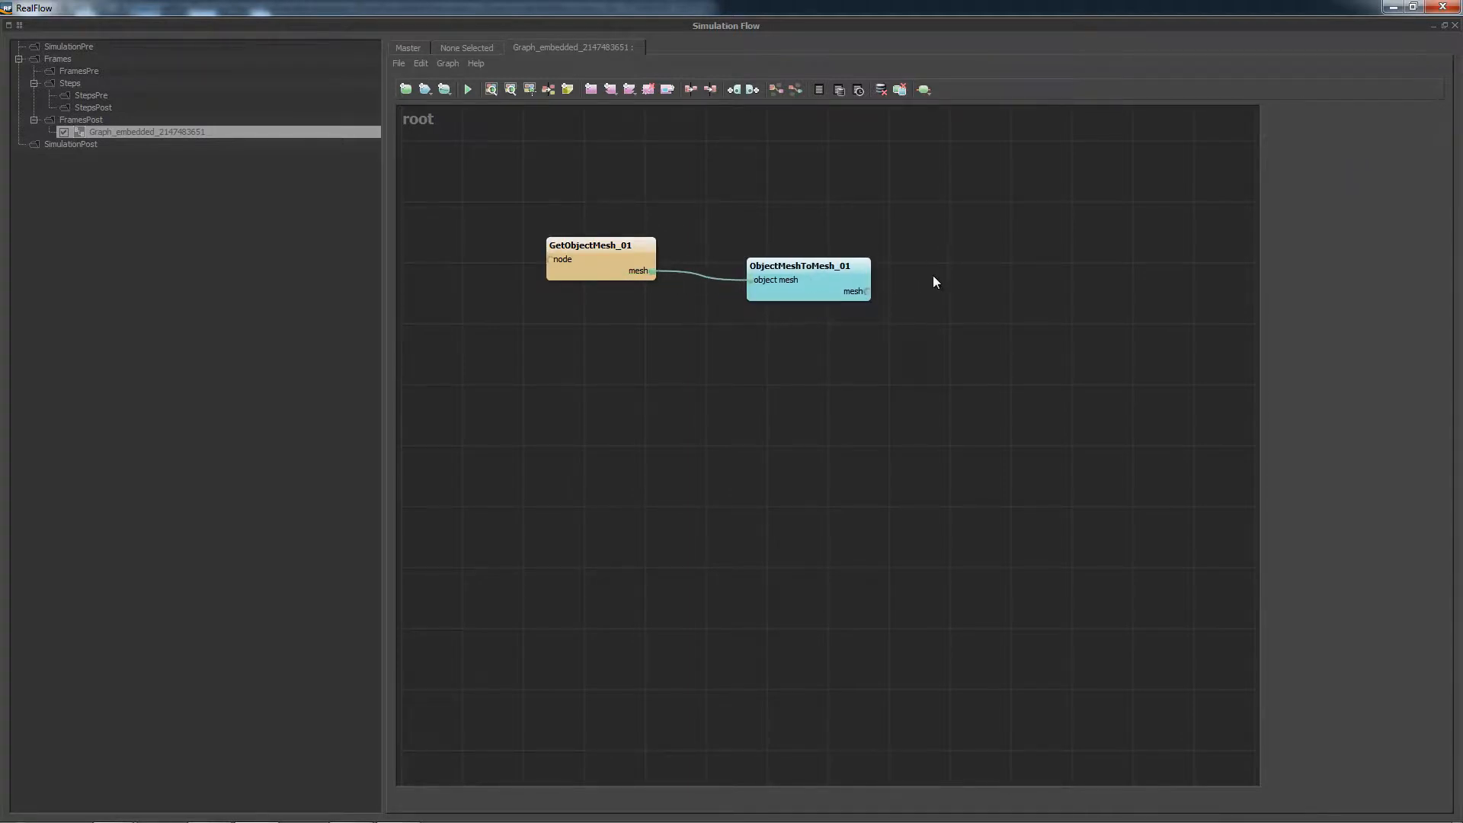
# Step: Add a FieldDistanceCreateFromMesh node and feed it the mesh output of ObjectMeshToMesh
pyautogui.rightClick(936, 282)
pyautogui.write('distance')
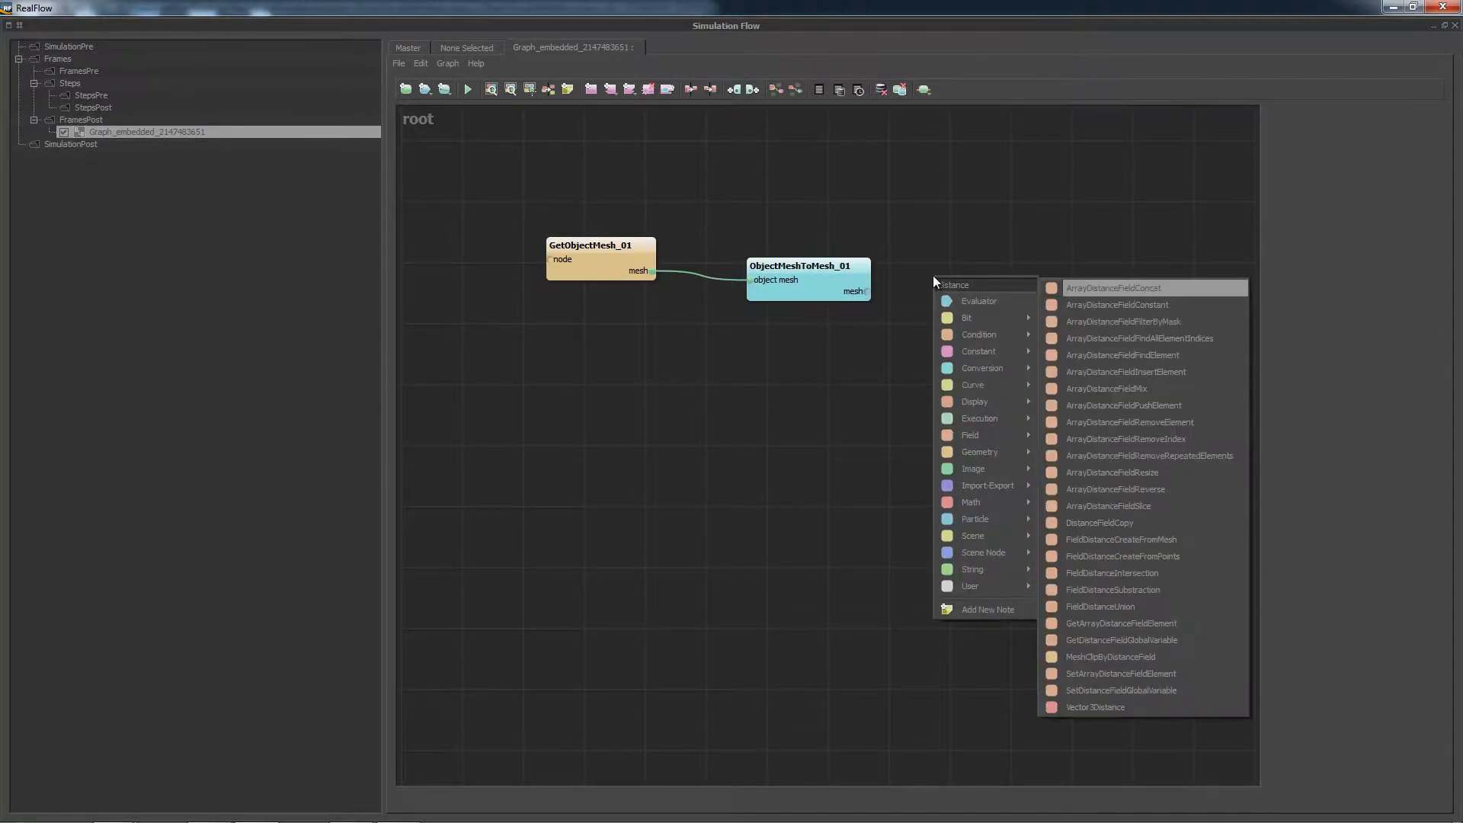
pyautogui.write(' field create')
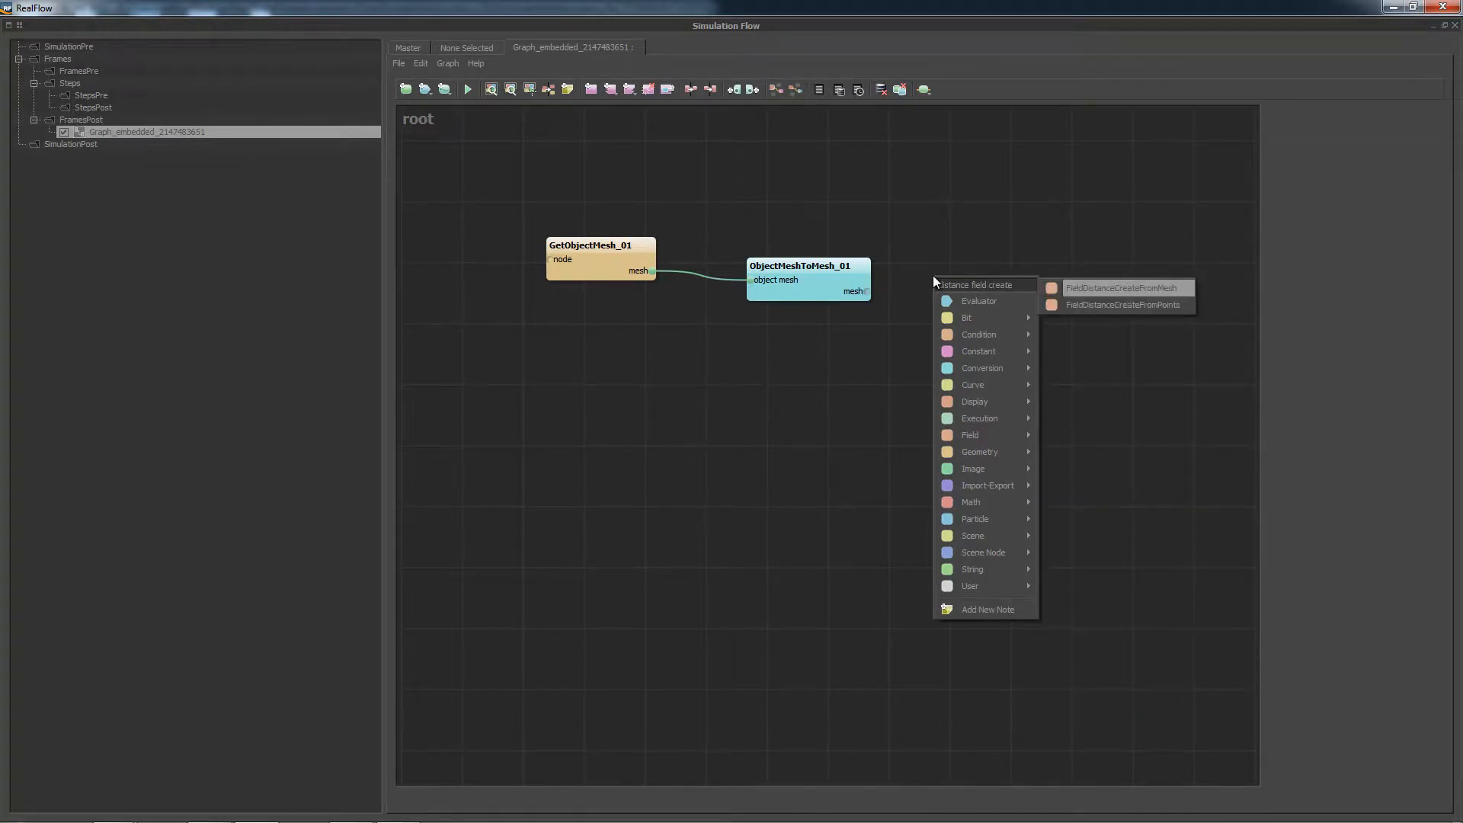
pyautogui.press('Return')
pyautogui.moveTo(862, 290); pyautogui.dragTo(1022, 297)
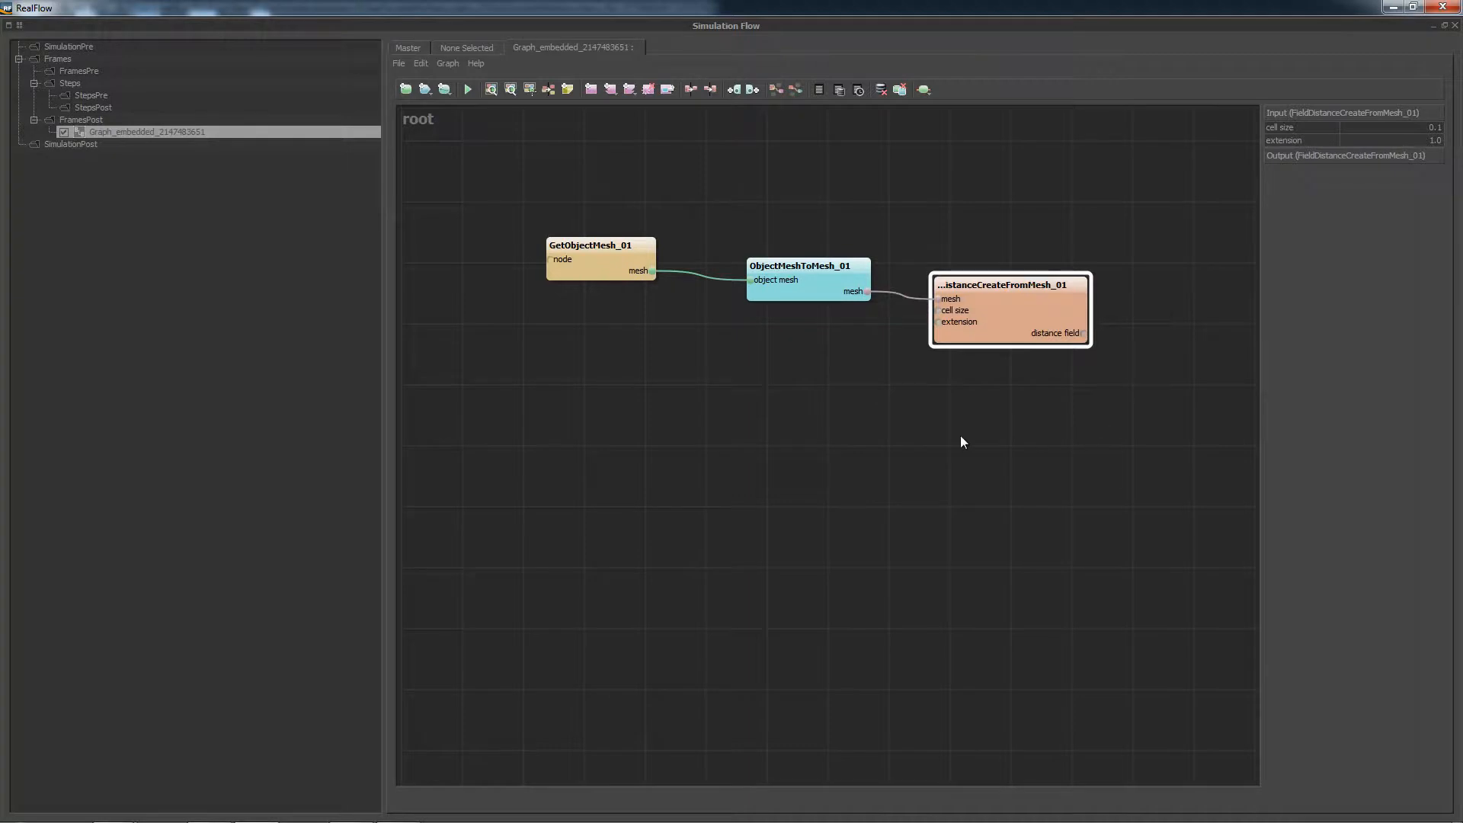
# Step: Add a GetParticles node below the mesh nodes and assign HY_Domain01 as its node
pyautogui.click(559, 437)
pyautogui.rightClick(560, 437)
pyautogui.write('get')
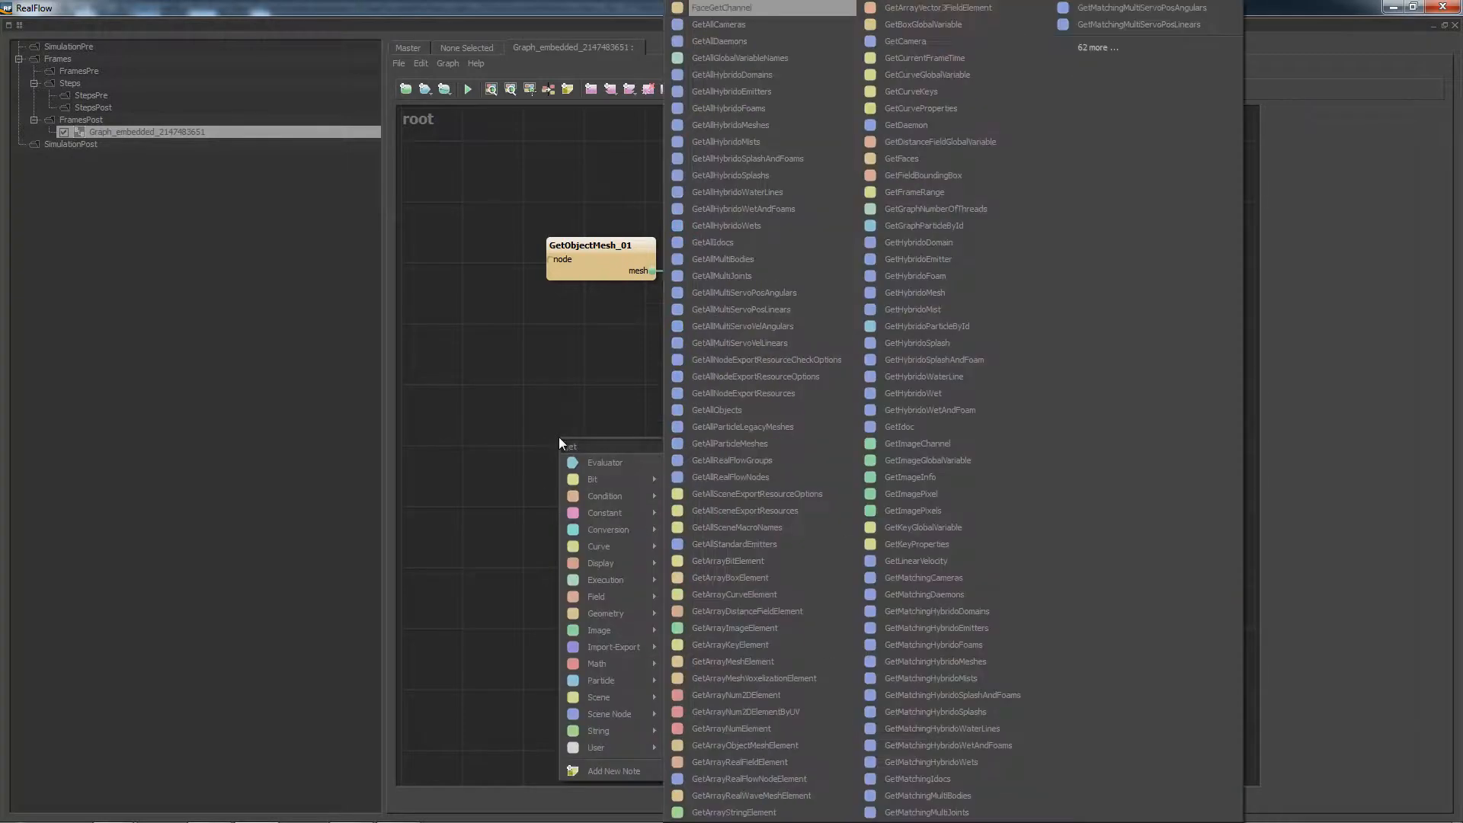
pyautogui.write(' particles')
pyautogui.press('Return')
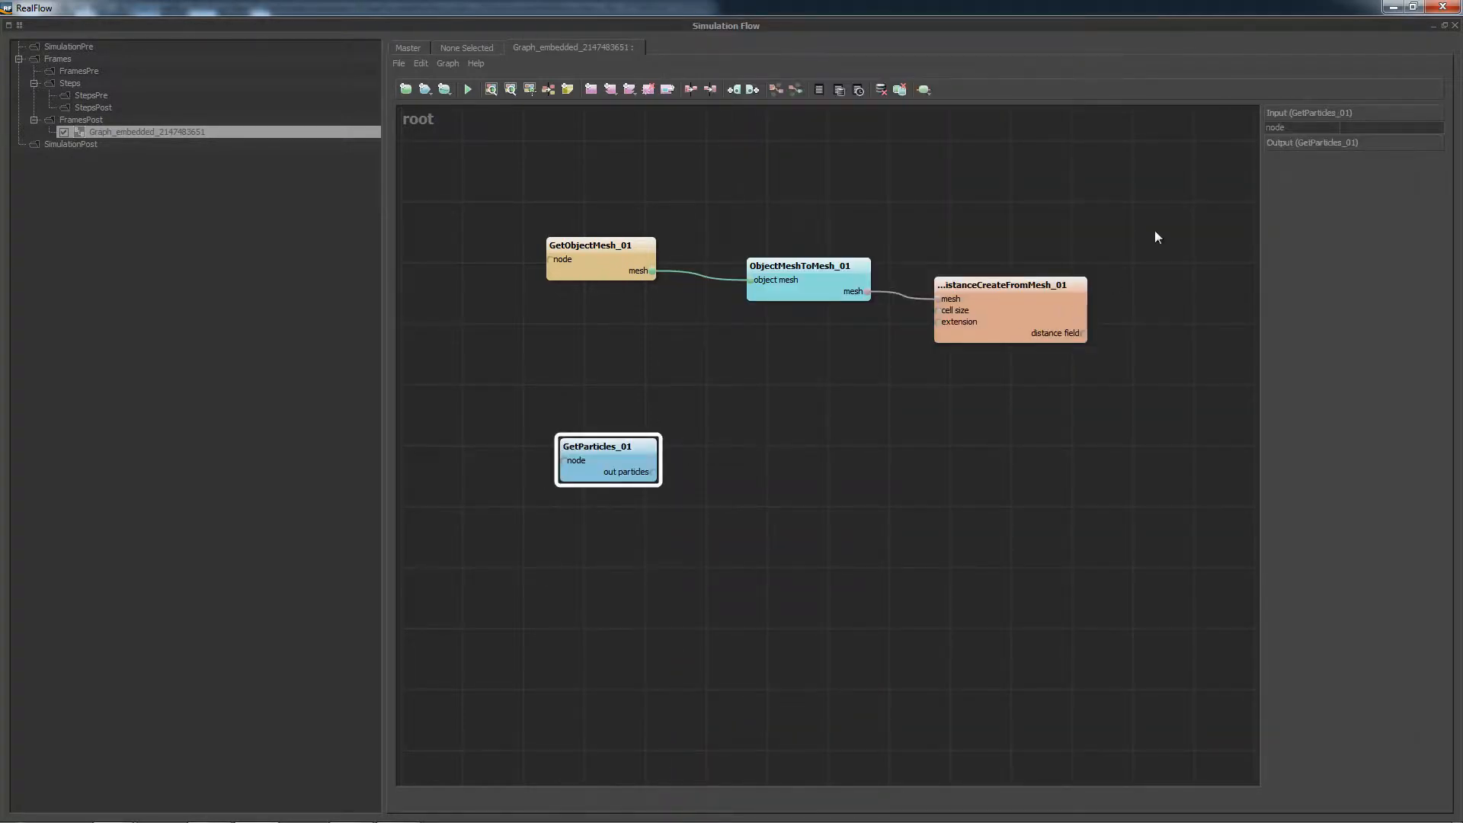
pyautogui.click(1340, 128)
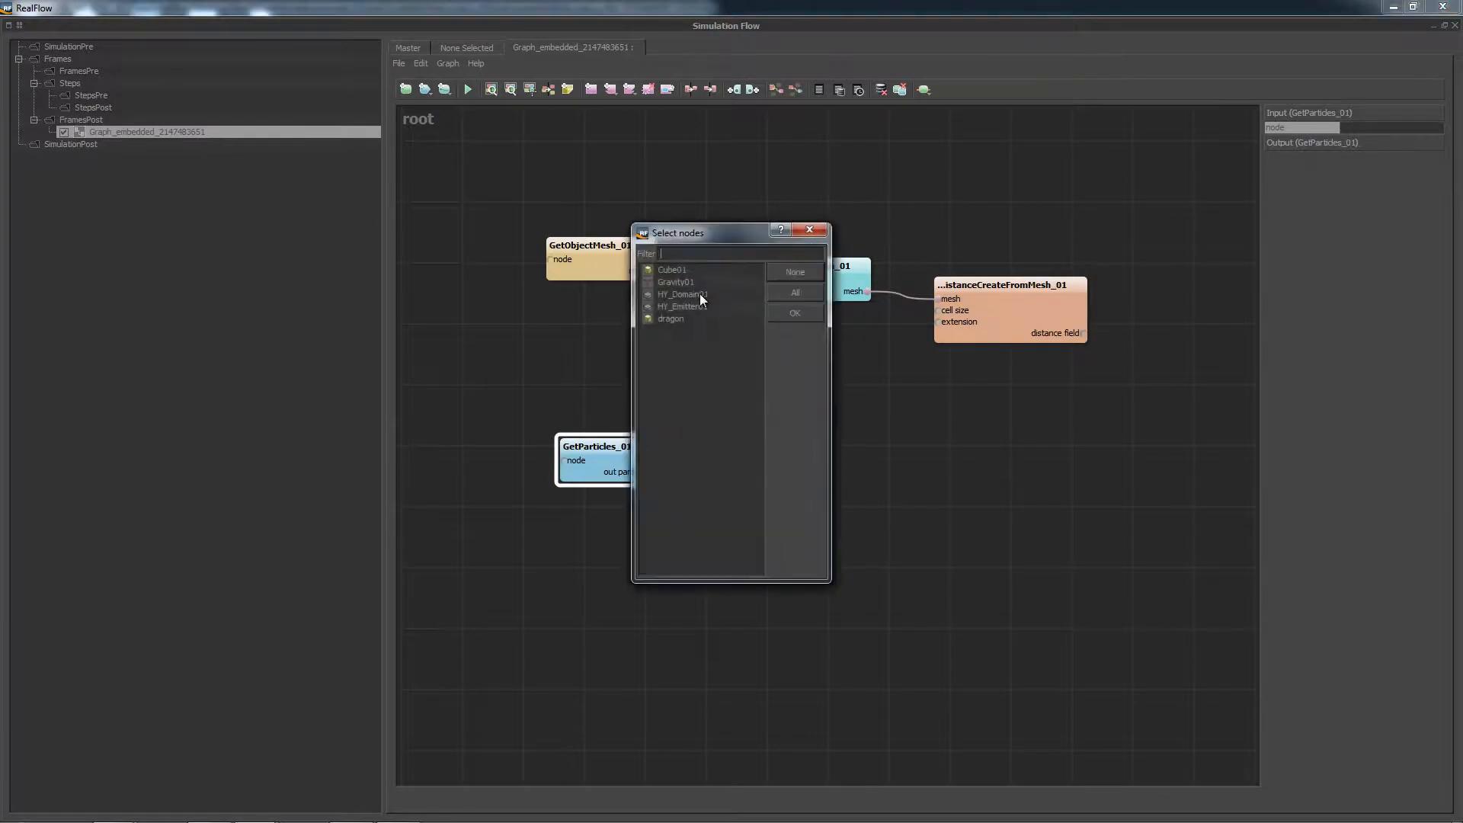
pyautogui.click(698, 295)
pyautogui.doubleClick(699, 294)
pyautogui.click(754, 441)
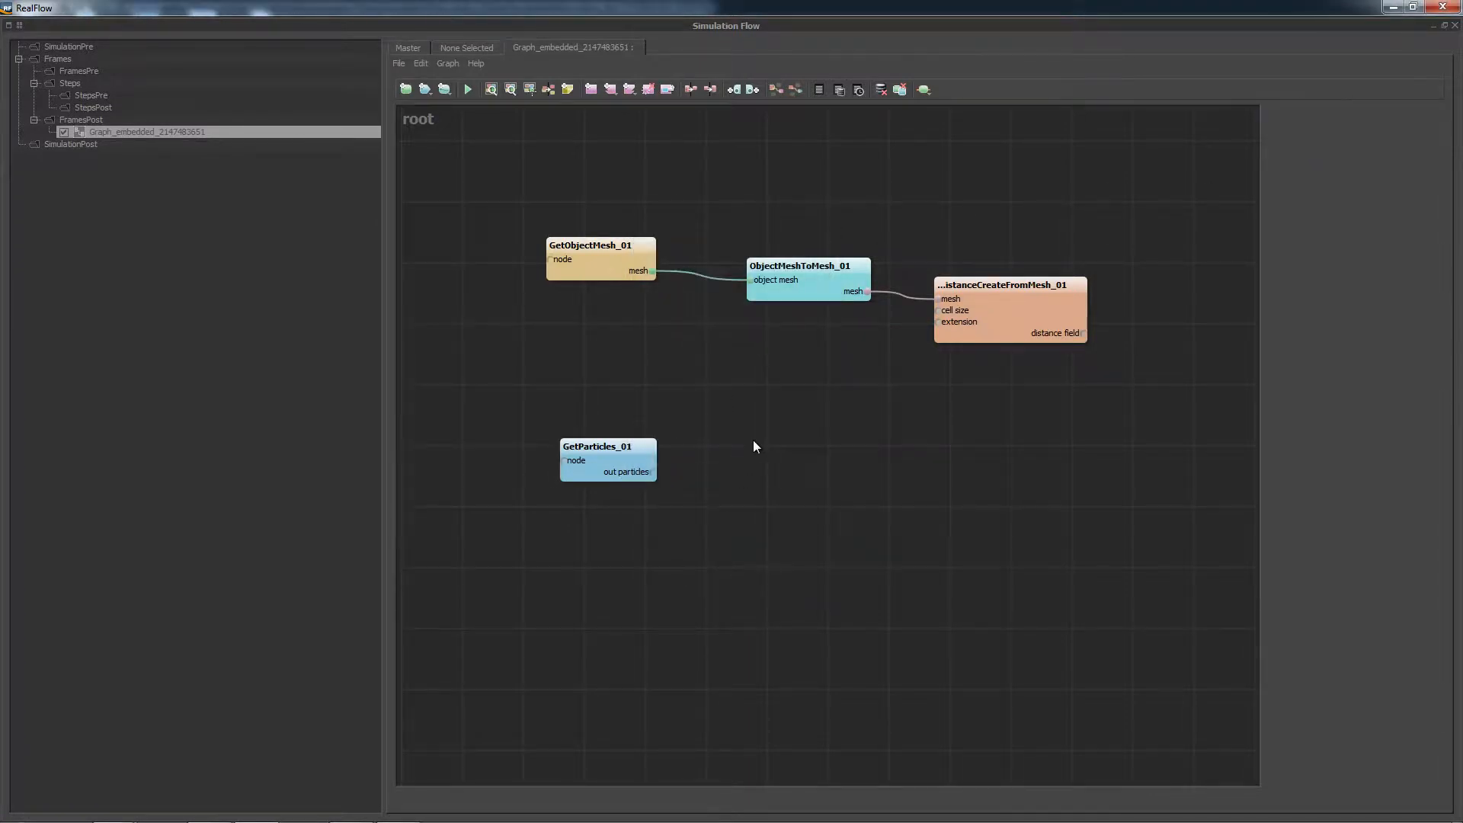
pyautogui.rightClick(754, 441)
pyautogui.write('particle channe')
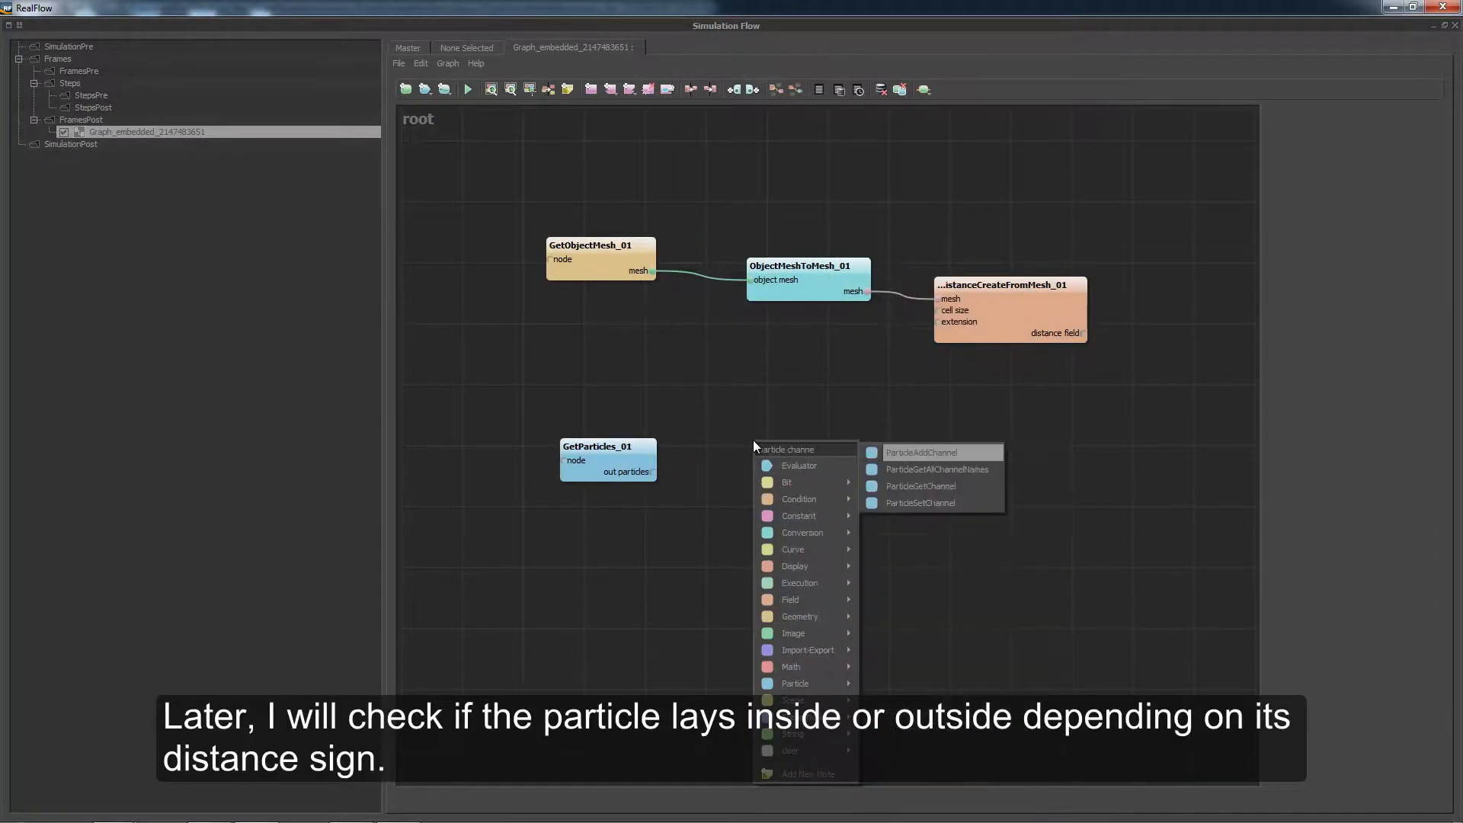
pyautogui.write('l get')
pyautogui.press('Return')
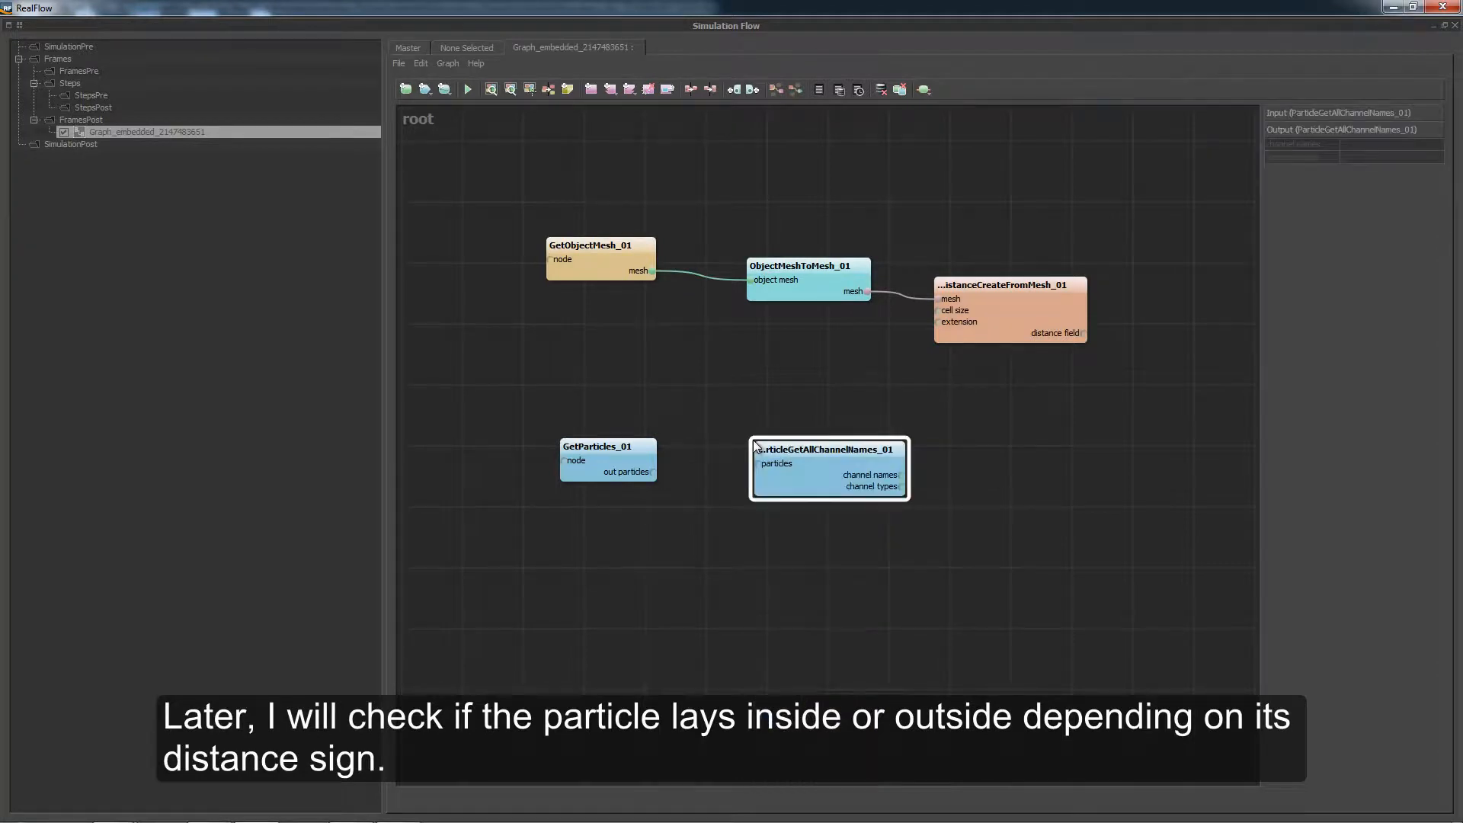
pyautogui.press('Delete')
# Step: Add a ParticleGetChannel node and connect GetParticles' out particles to its particles input
pyautogui.rightClick(747, 454)
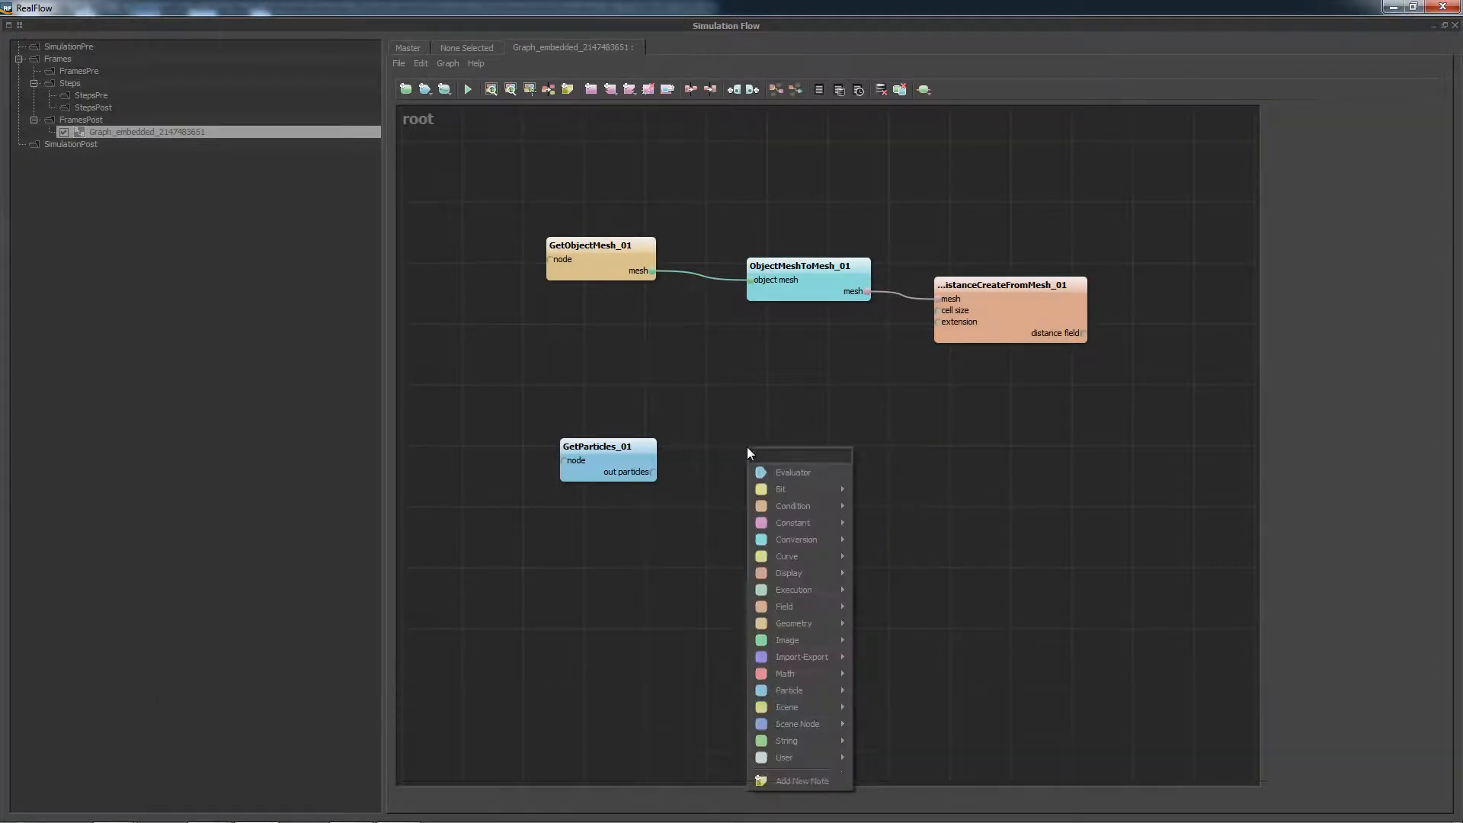
pyautogui.write('particle channel get')
pyautogui.press('Return')
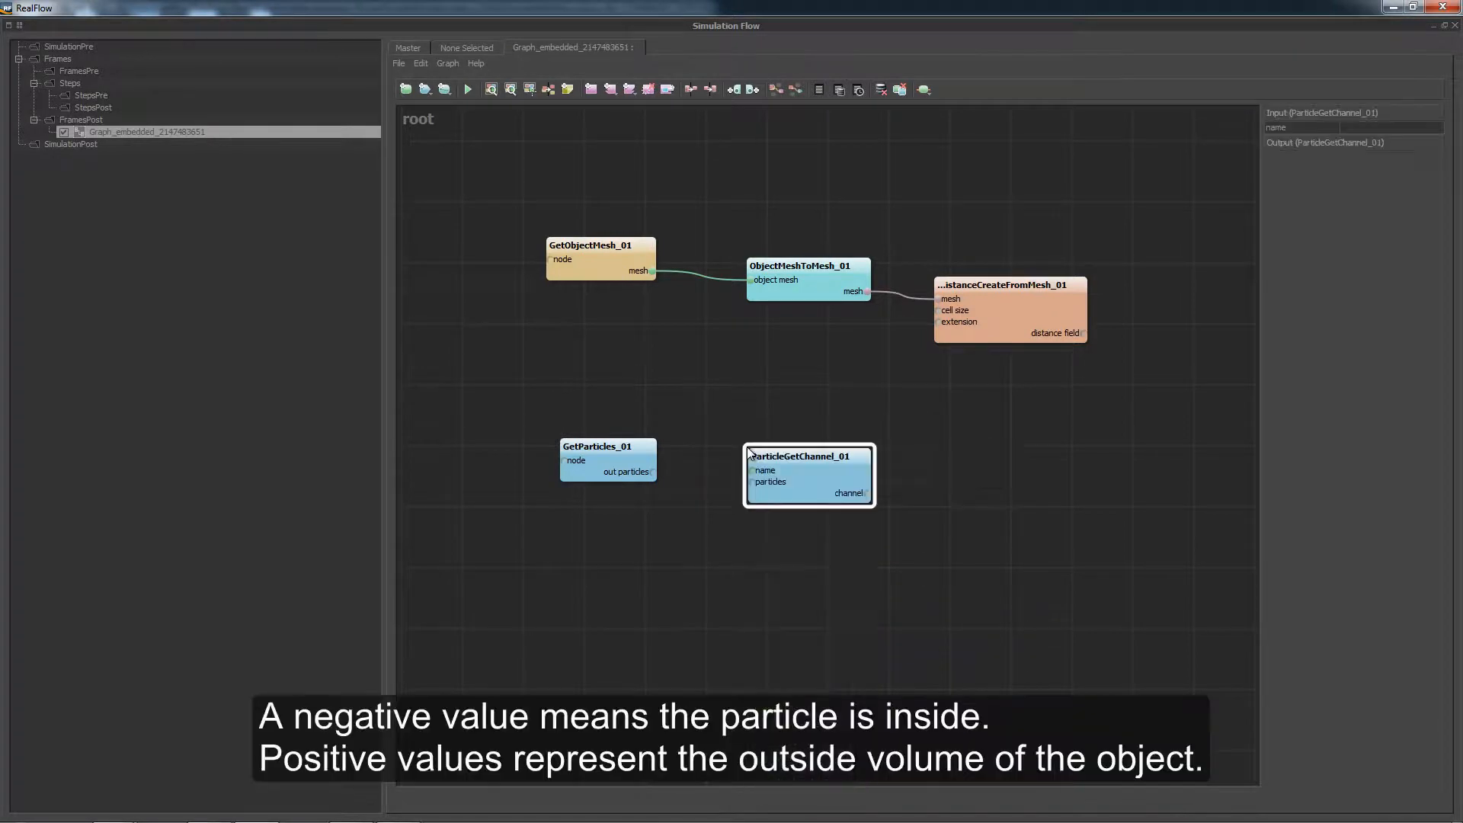
pyautogui.moveTo(652, 472); pyautogui.dragTo(768, 483)
# Step: Set the ParticleGetChannel node's channel name to position
pyautogui.click(827, 458)
pyautogui.click(1390, 128)
pyautogui.write('p')
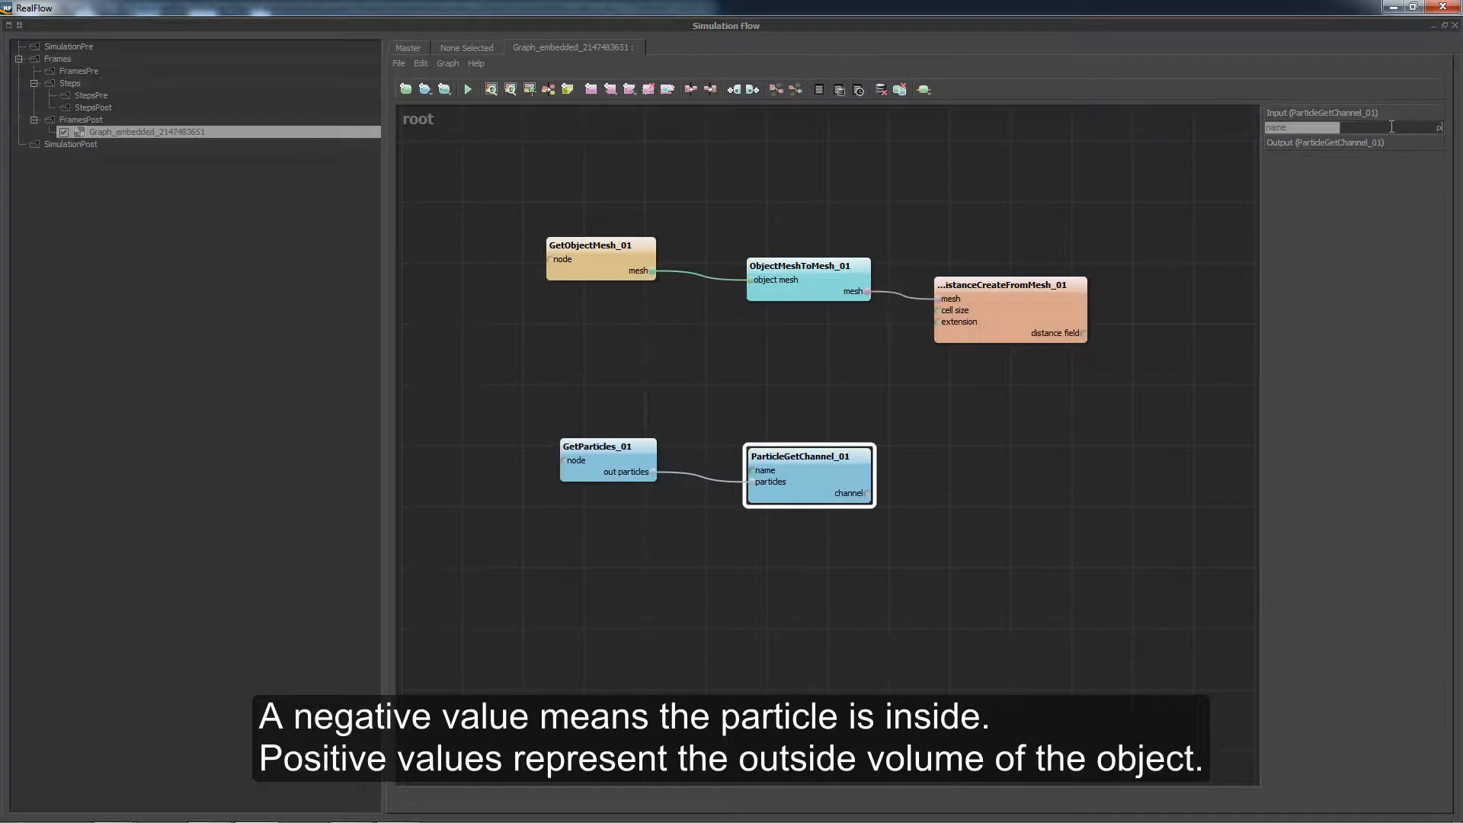
pyautogui.write('osition')
pyautogui.press('Return')
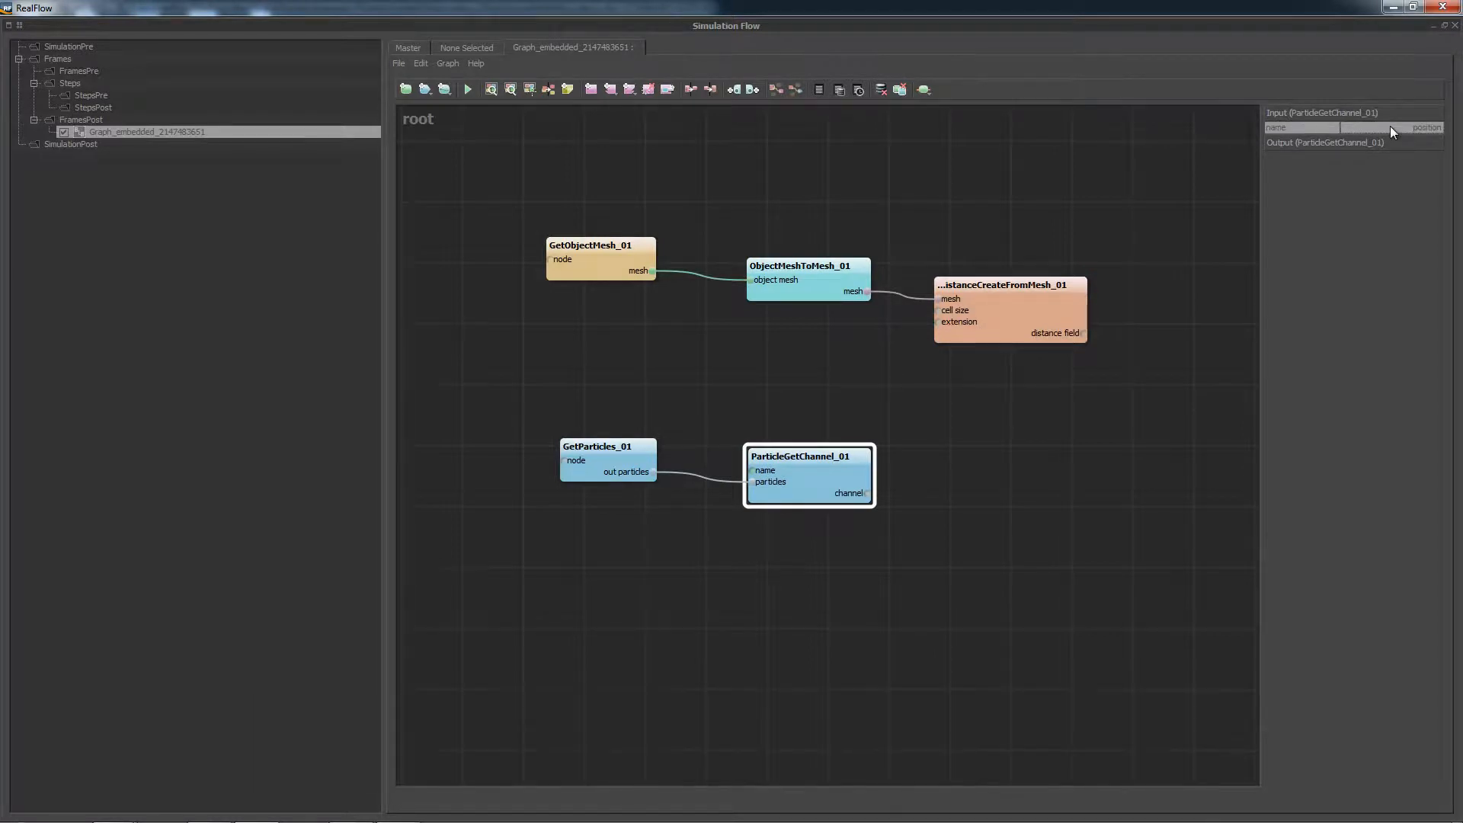
pyautogui.click(1063, 477)
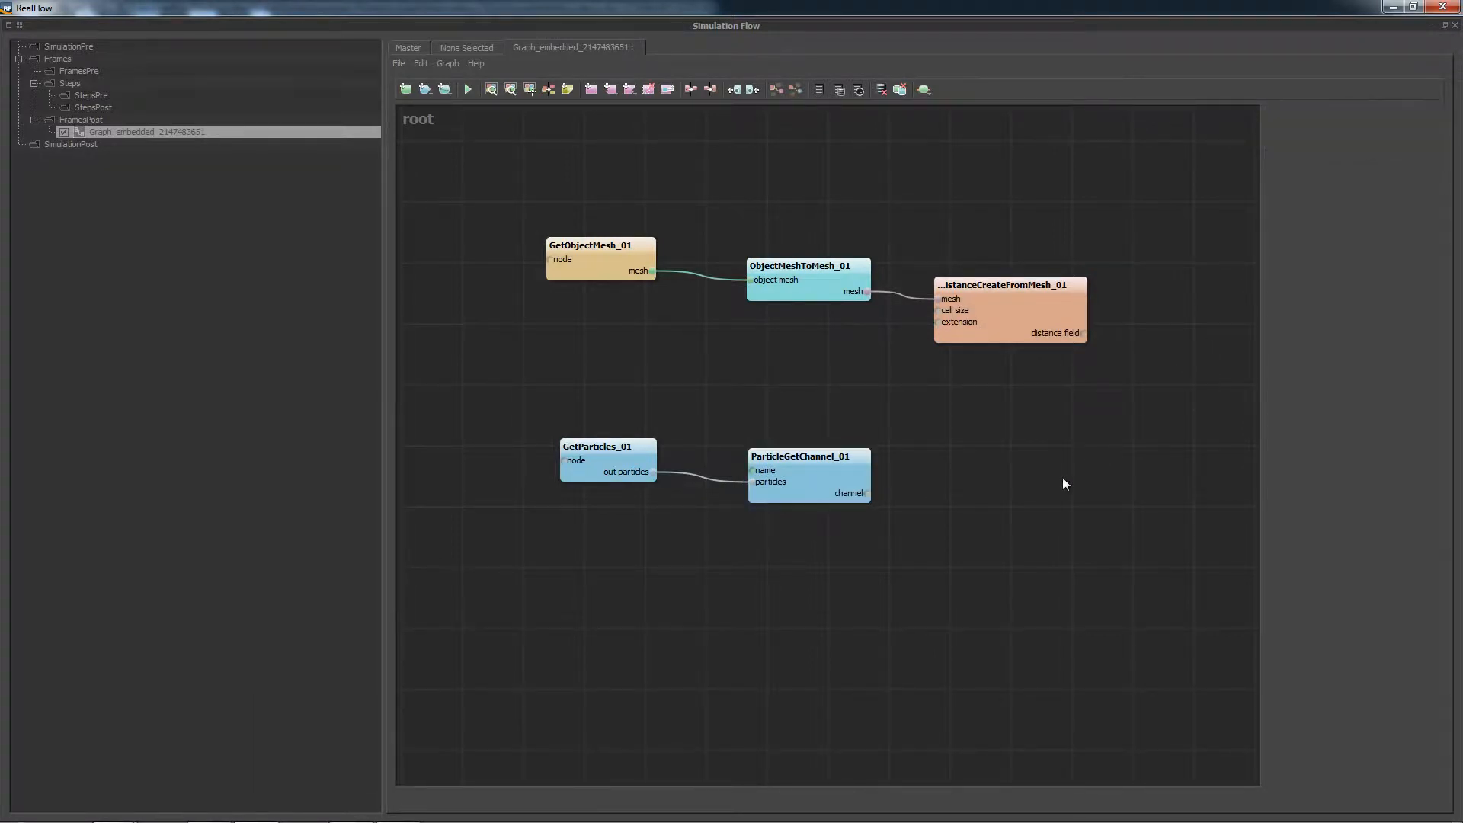
# Step: Add a FieldSample node, connecting the particle channel to its position input and the distance field to its field input
pyautogui.moveTo(1037, 477); pyautogui.dragTo(963, 471, button='middle')
pyautogui.rightClick(986, 470)
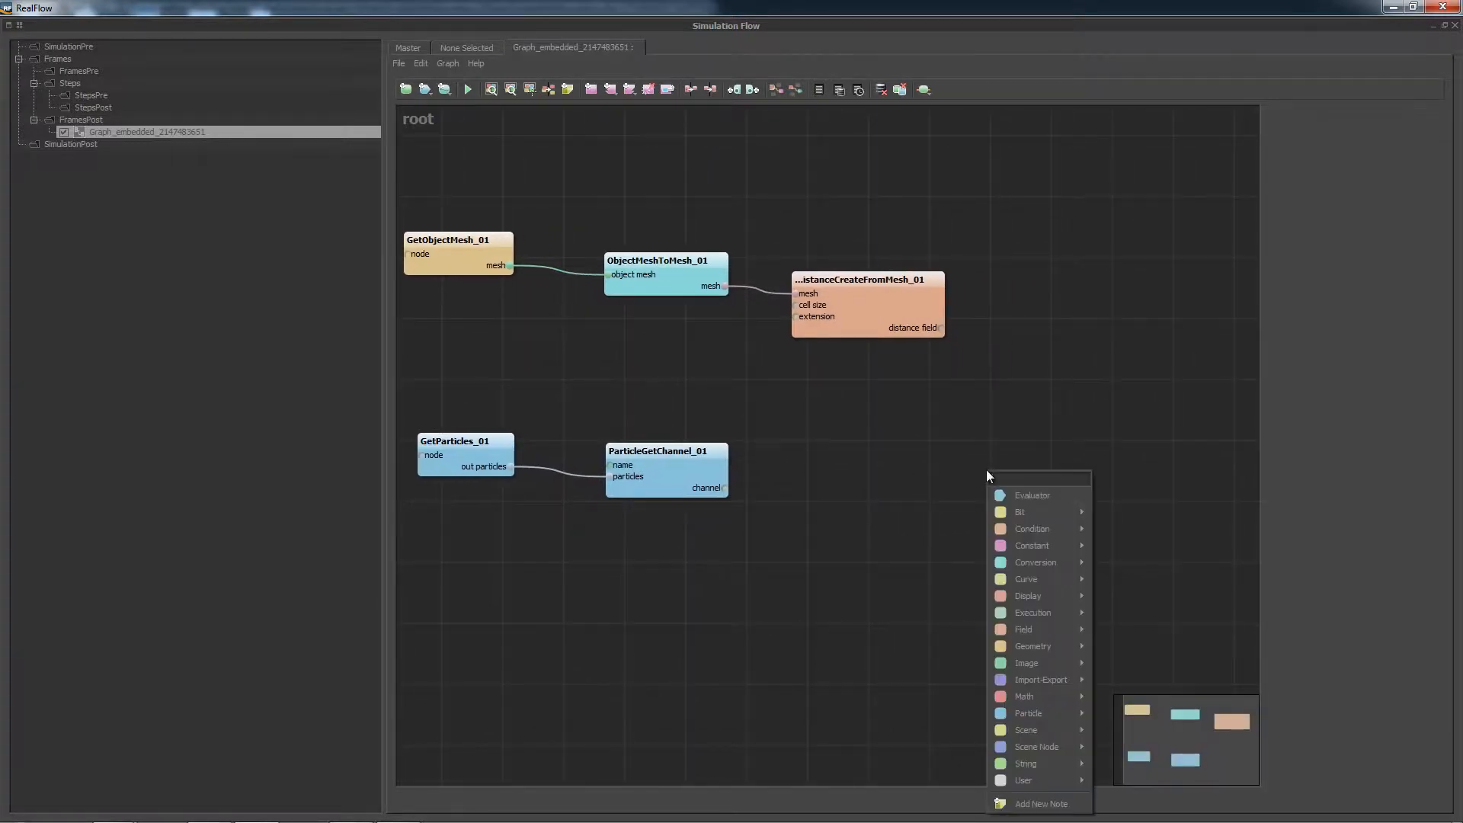
pyautogui.write('field sam')
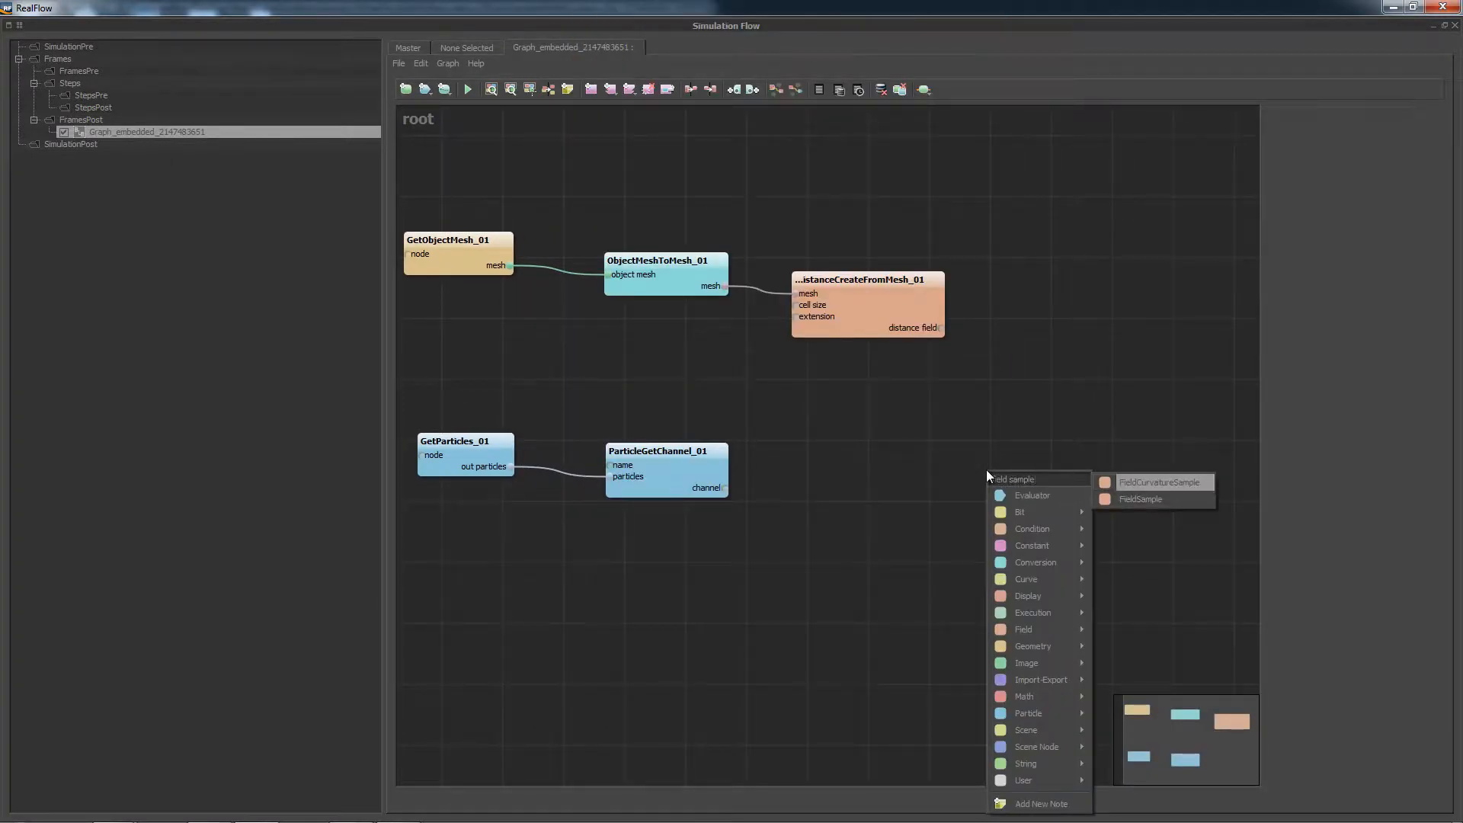
pyautogui.write('ple')
pyautogui.press('Down')
pyautogui.press('Return')
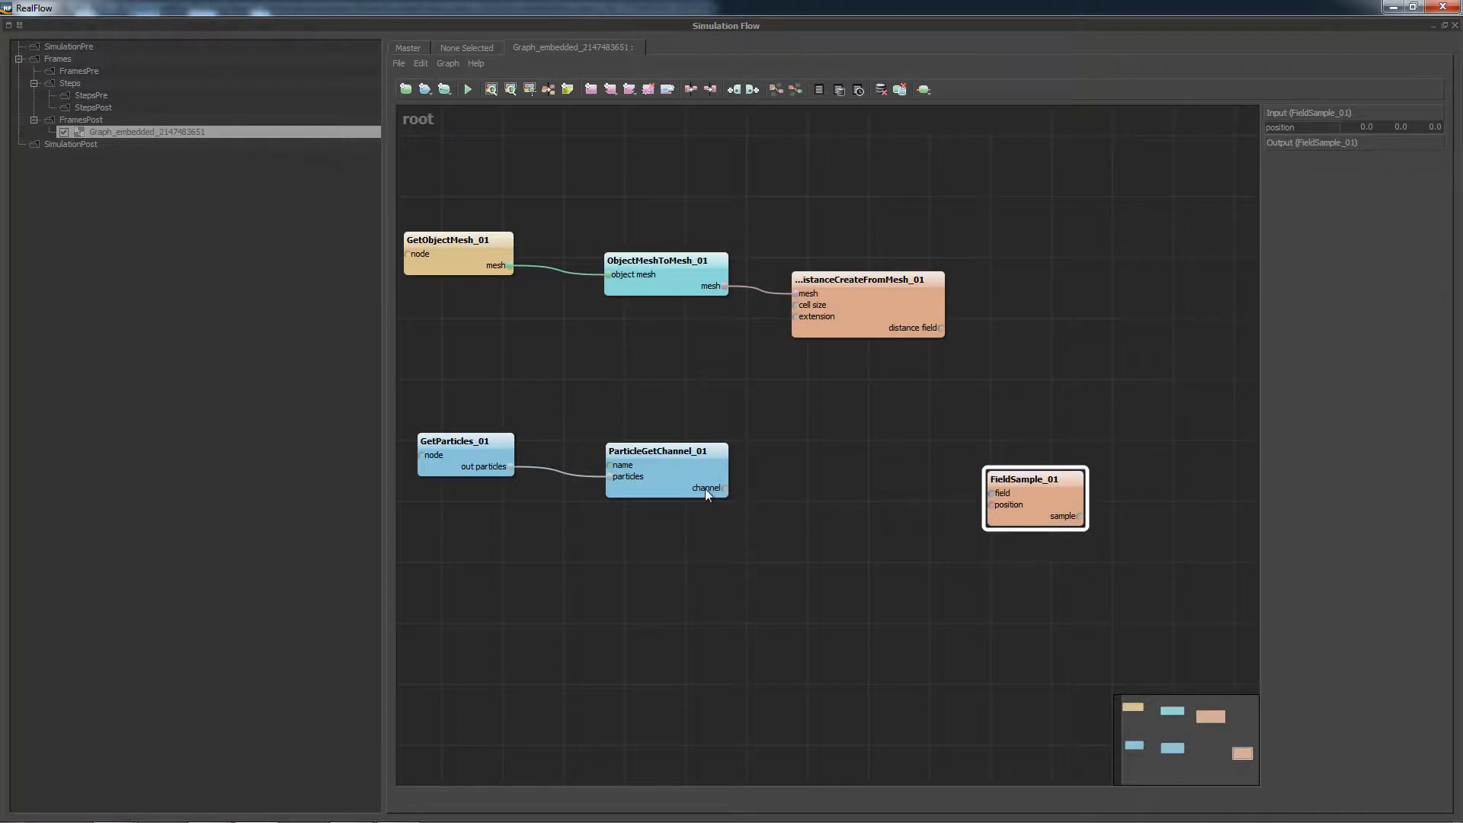
pyautogui.moveTo(724, 488); pyautogui.dragTo(992, 504)
pyautogui.moveTo(942, 328); pyautogui.dragTo(1019, 460)
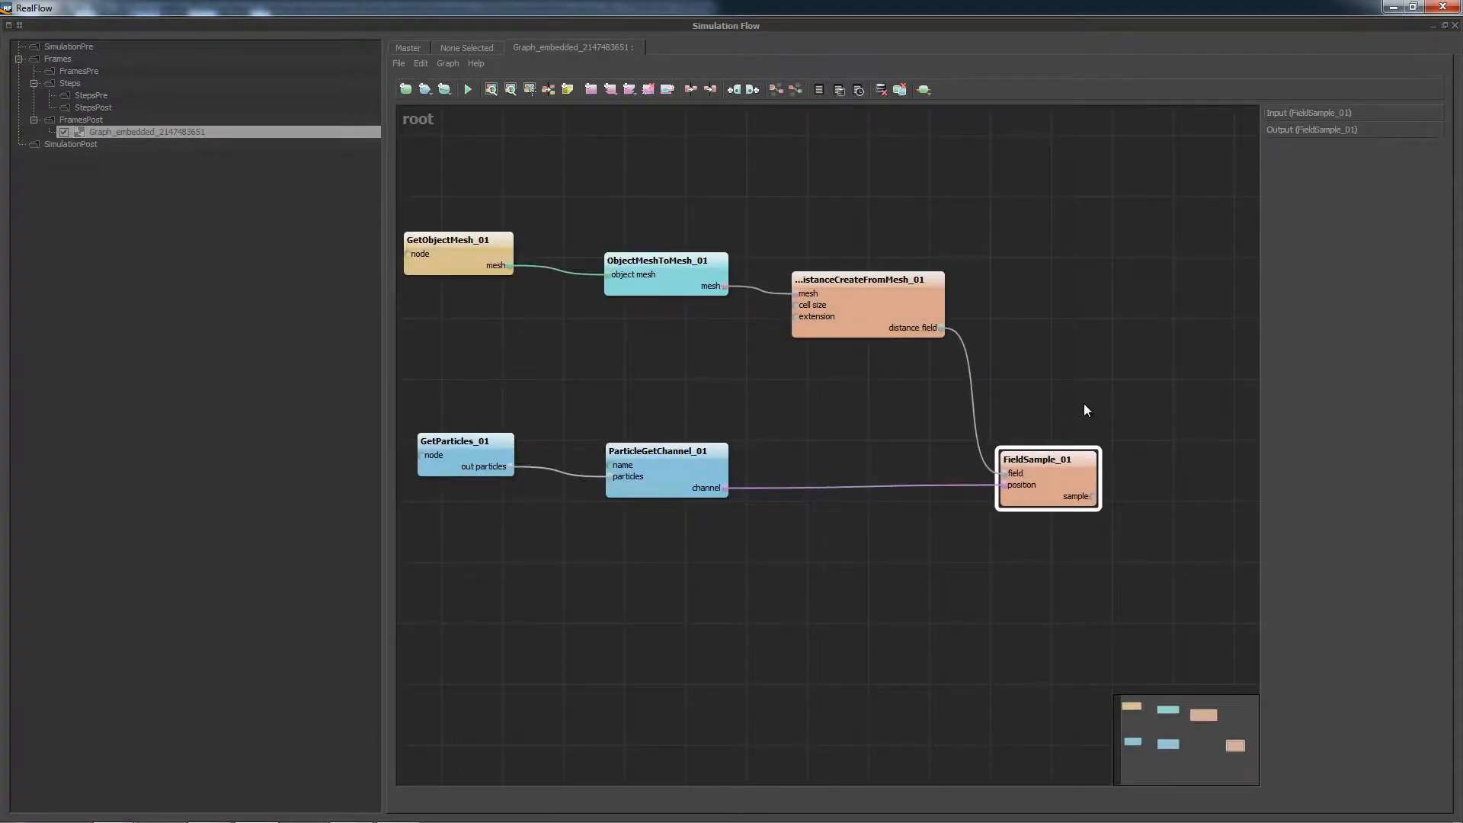
# Step: Add a ConditionFilterByLessThan node beside FieldSample and connect the sample output to its value0 input
pyautogui.moveTo(1048, 398); pyautogui.dragTo(785, 384, button='middle')
pyautogui.click(917, 424)
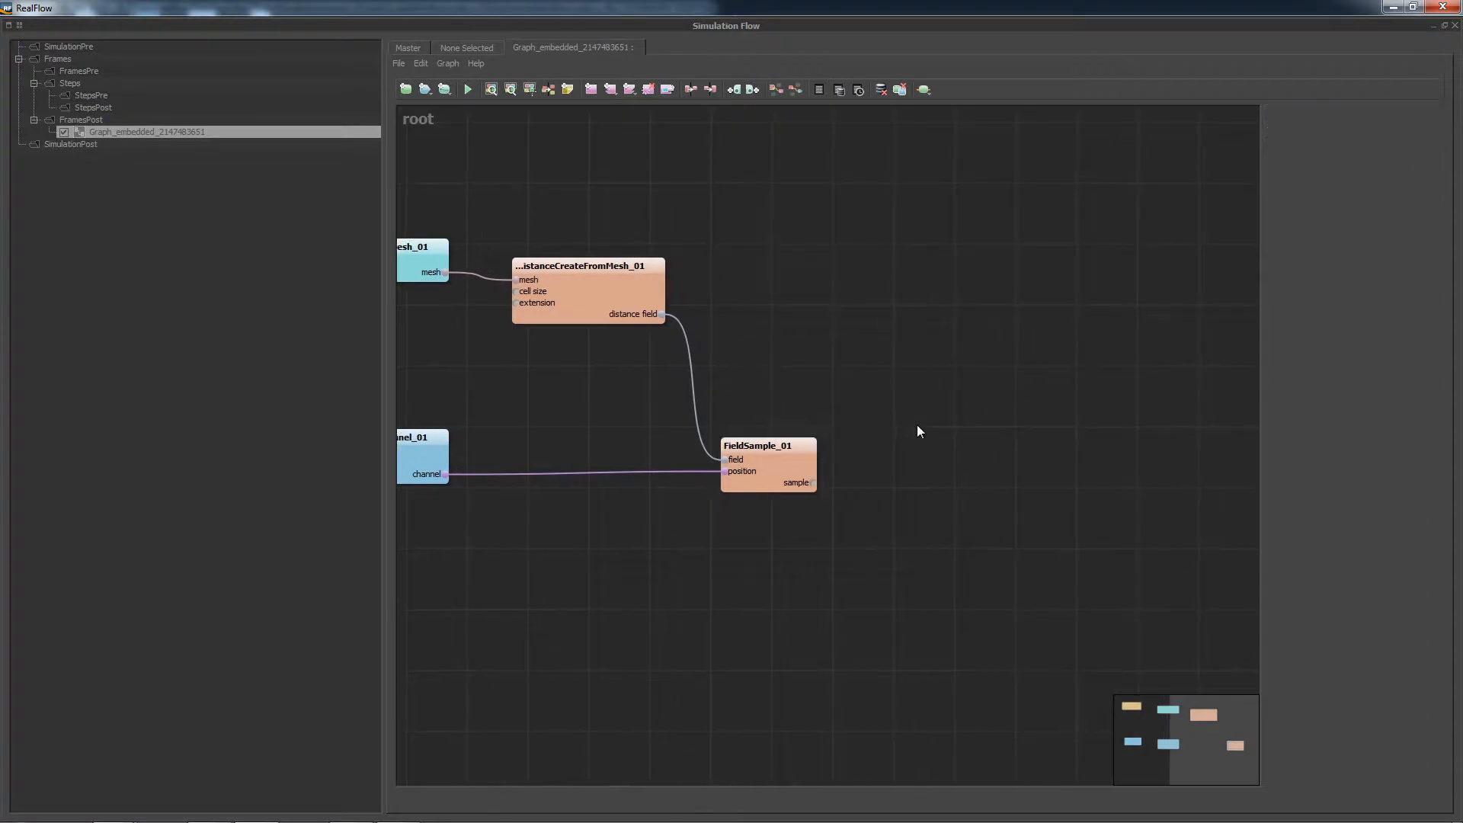
pyautogui.rightClick(917, 424)
pyautogui.write('less')
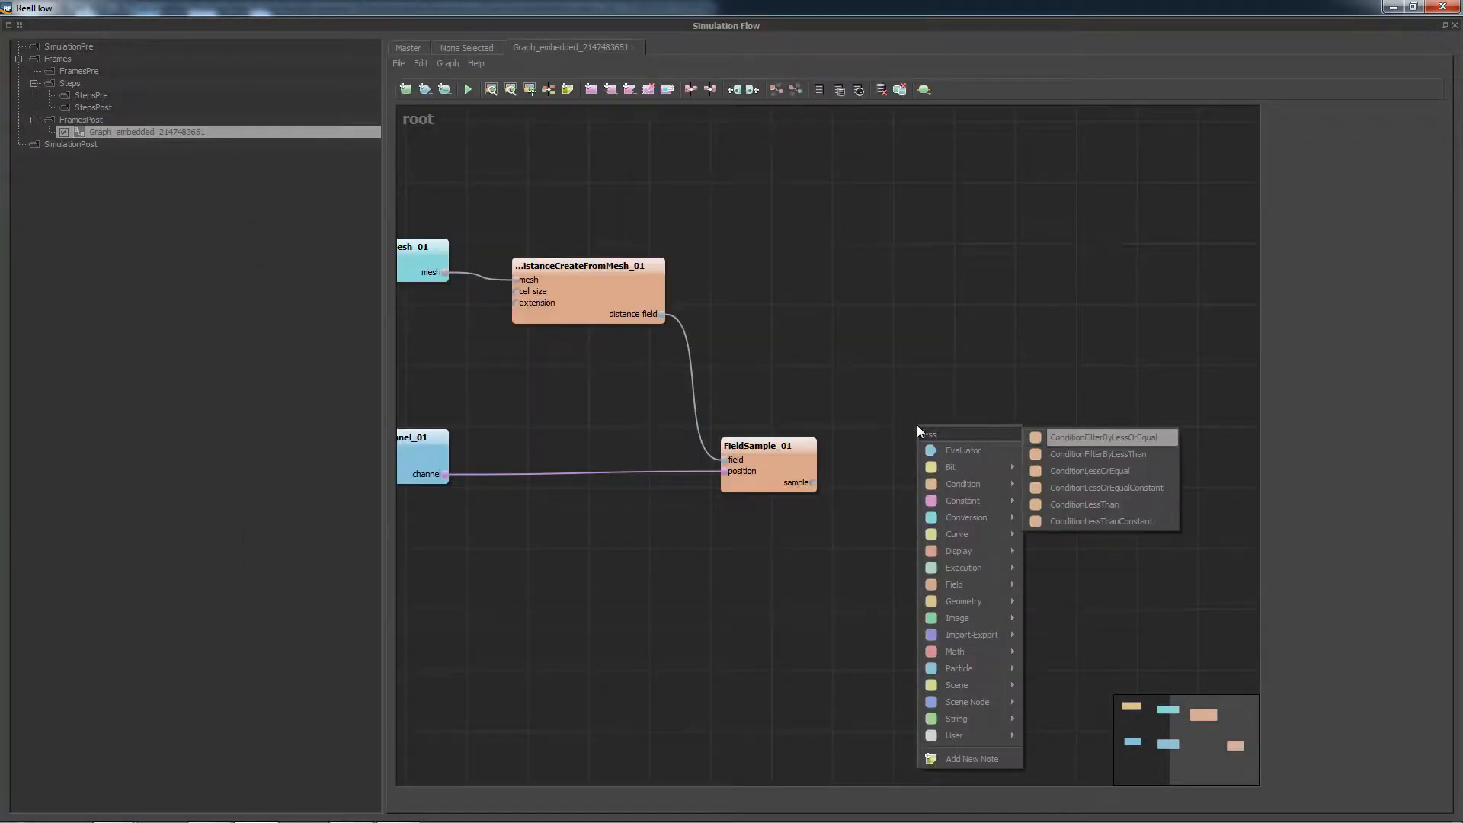
pyautogui.write('than')
pyautogui.press('Return')
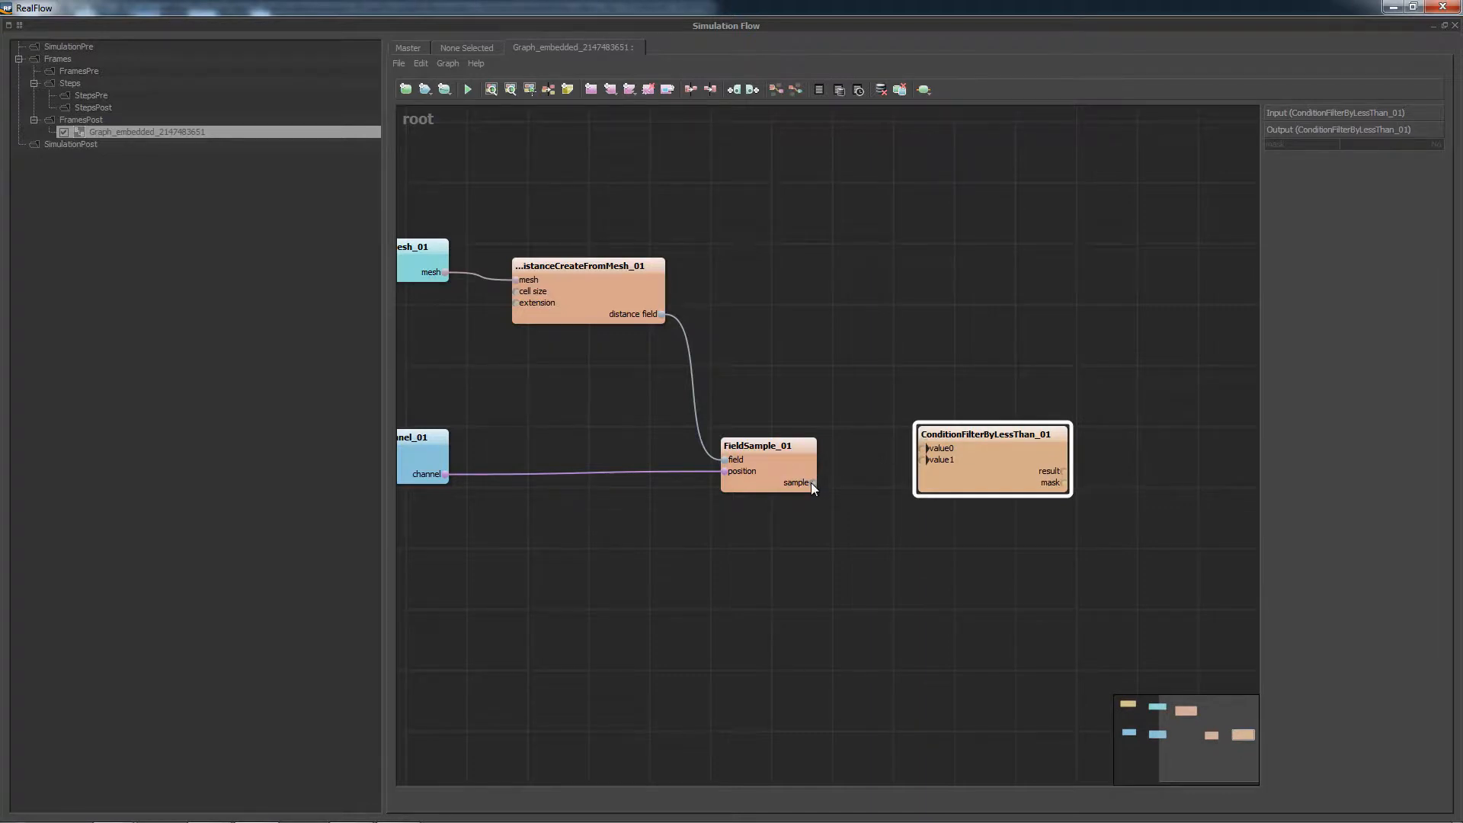
pyautogui.moveTo(811, 482); pyautogui.dragTo(924, 448)
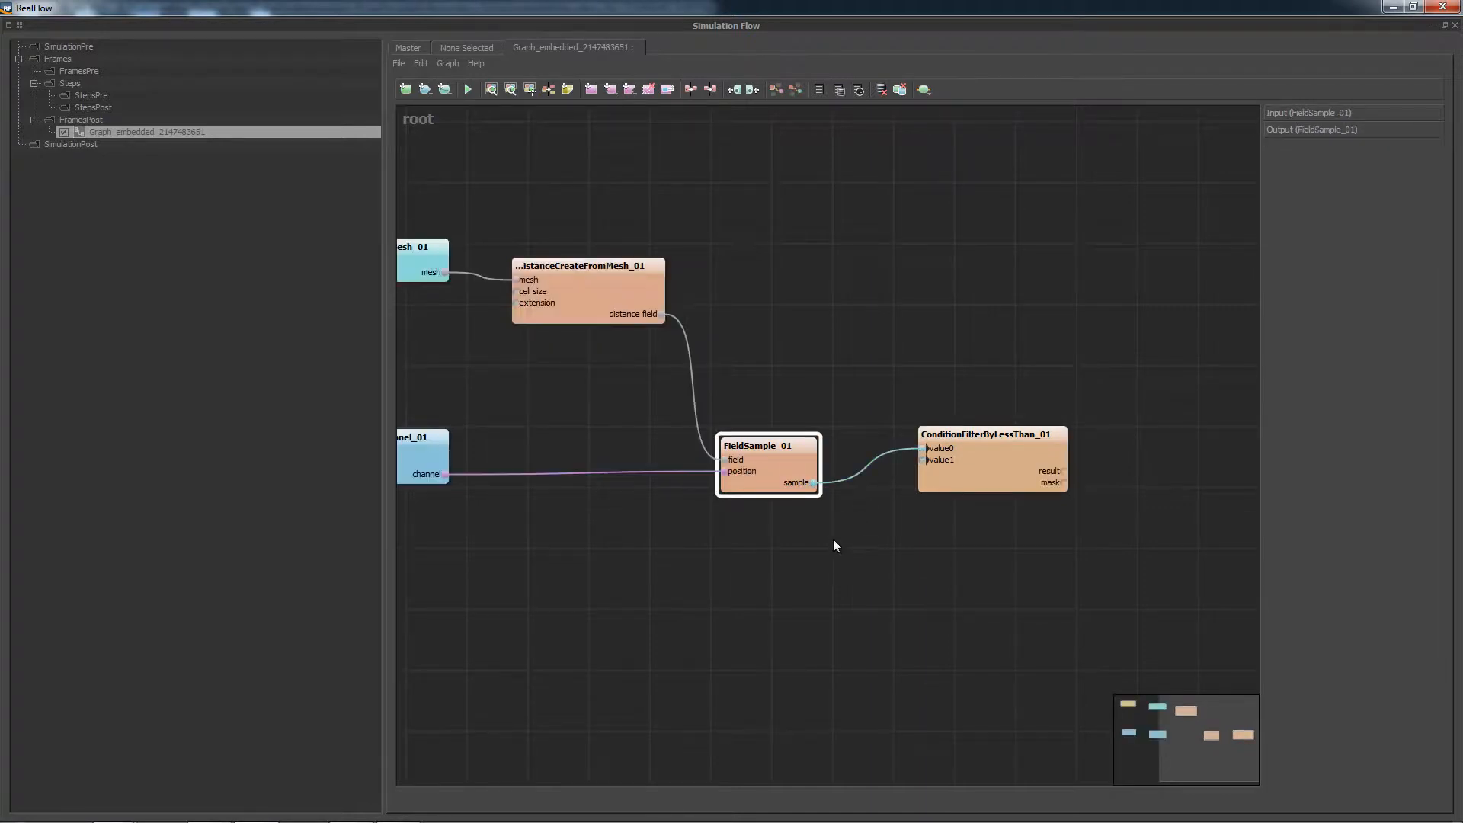
# Step: Add a Real node below the FieldSample node and rename it 0
pyautogui.rightClick(837, 537)
pyautogui.write('int')
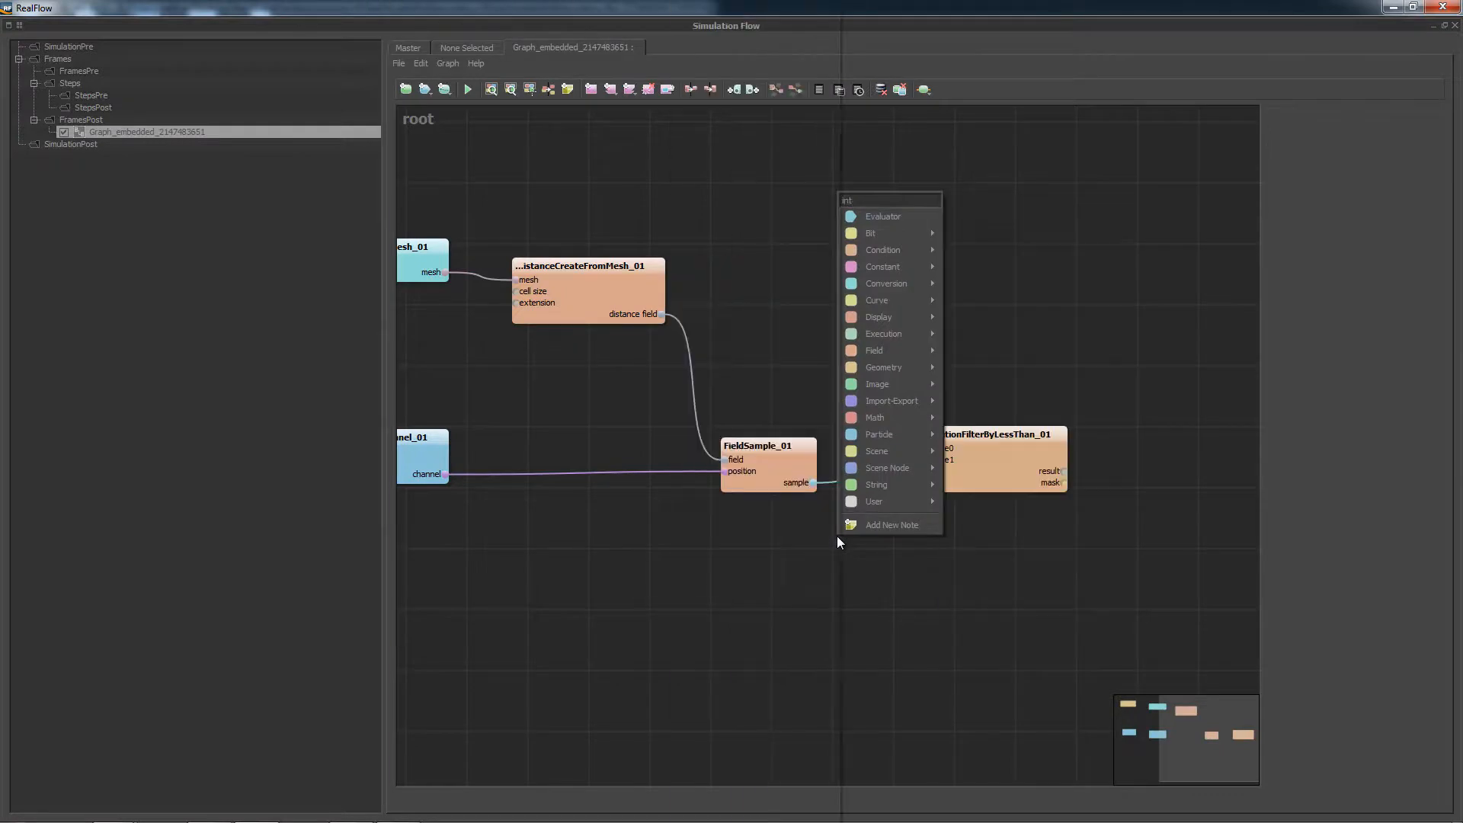
pyautogui.press('BackSpace')
pyautogui.press('BackSpace')
pyautogui.press('BackSpace')
pyautogui.write('real')
pyautogui.press('Return')
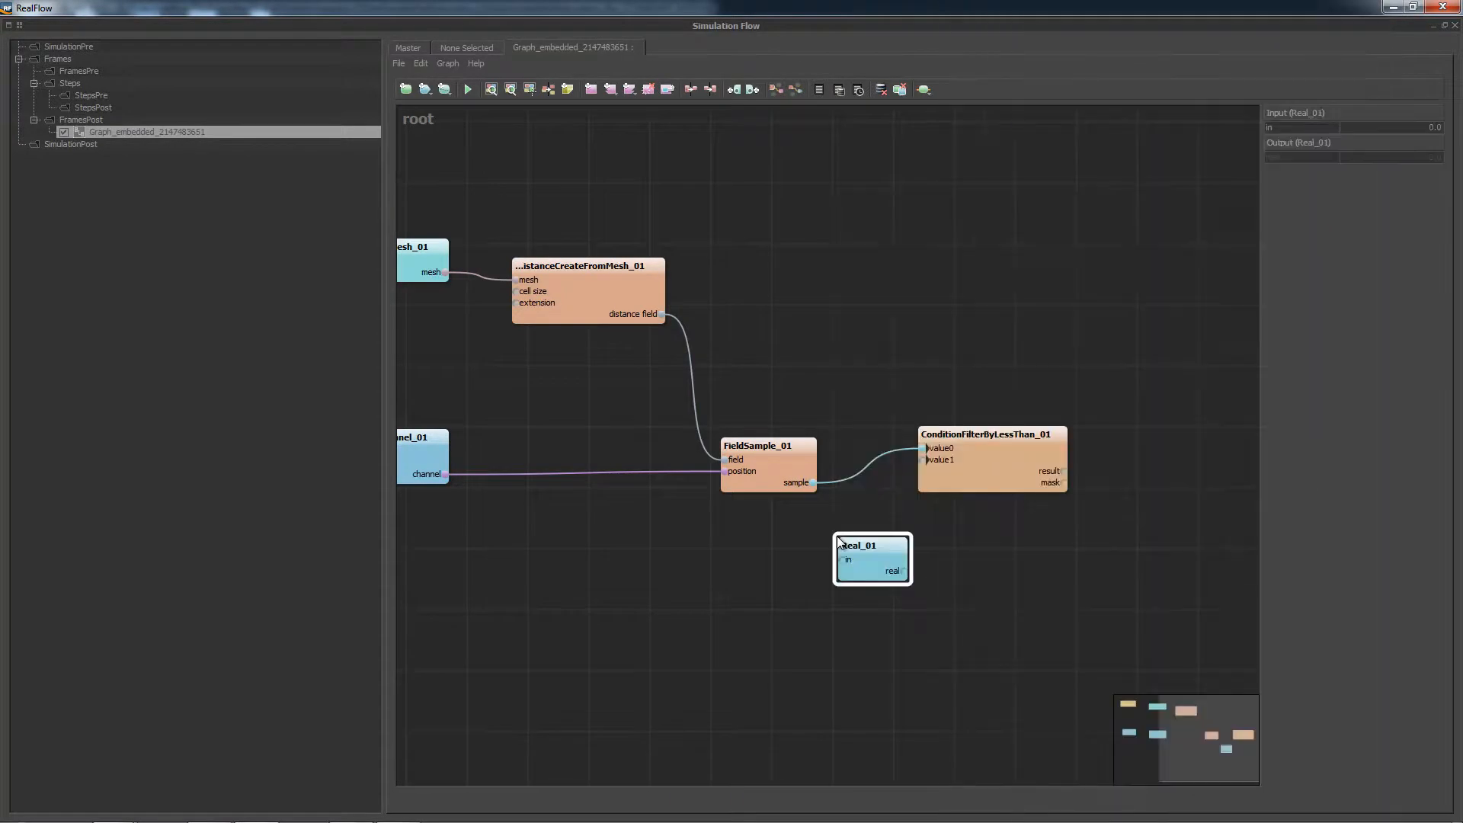
pyautogui.rightClick(853, 542)
pyautogui.click(909, 628)
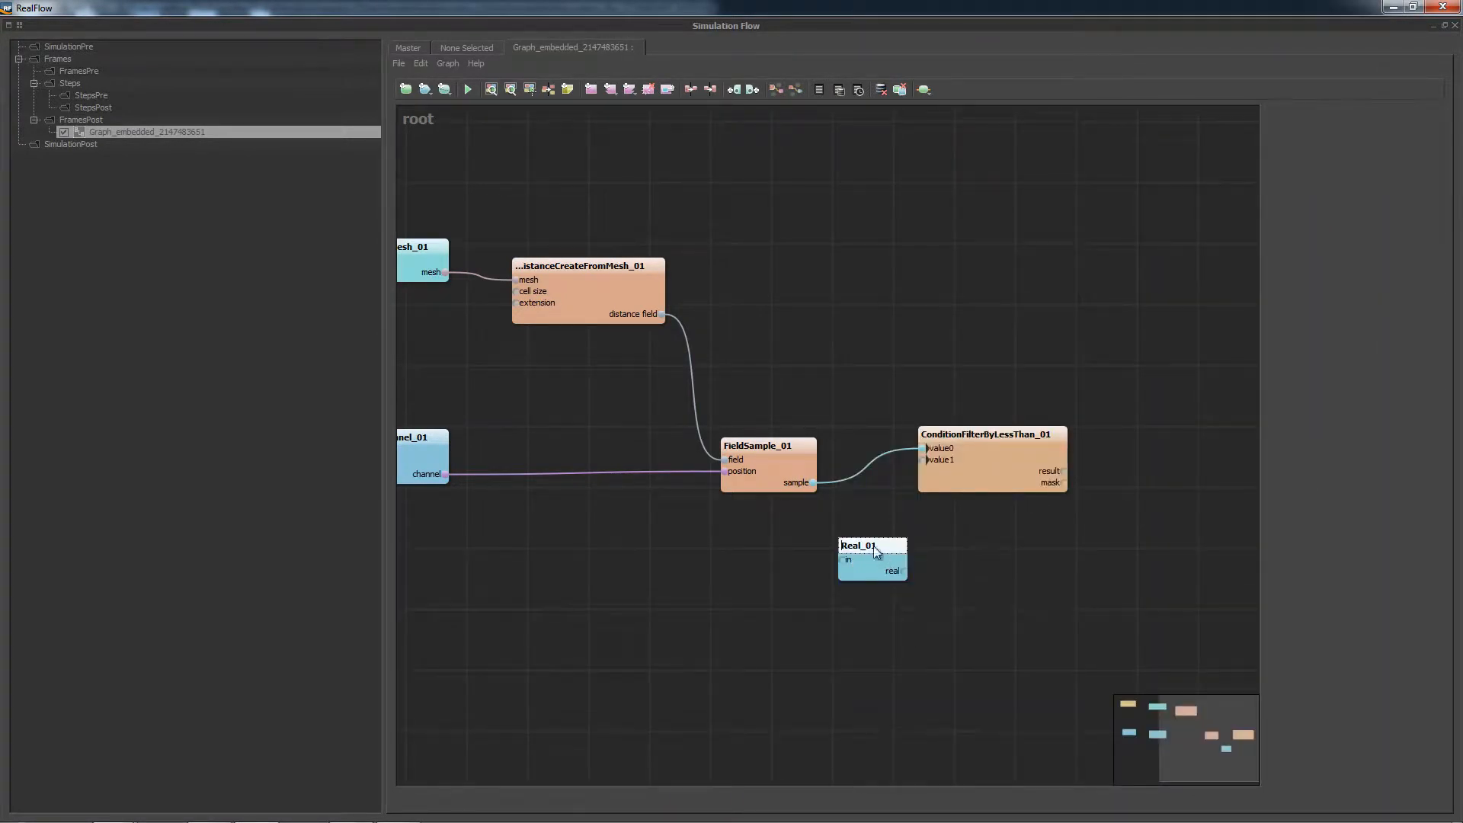
pyautogui.doubleClick(870, 548)
pyautogui.write('0')
pyautogui.press('Return')
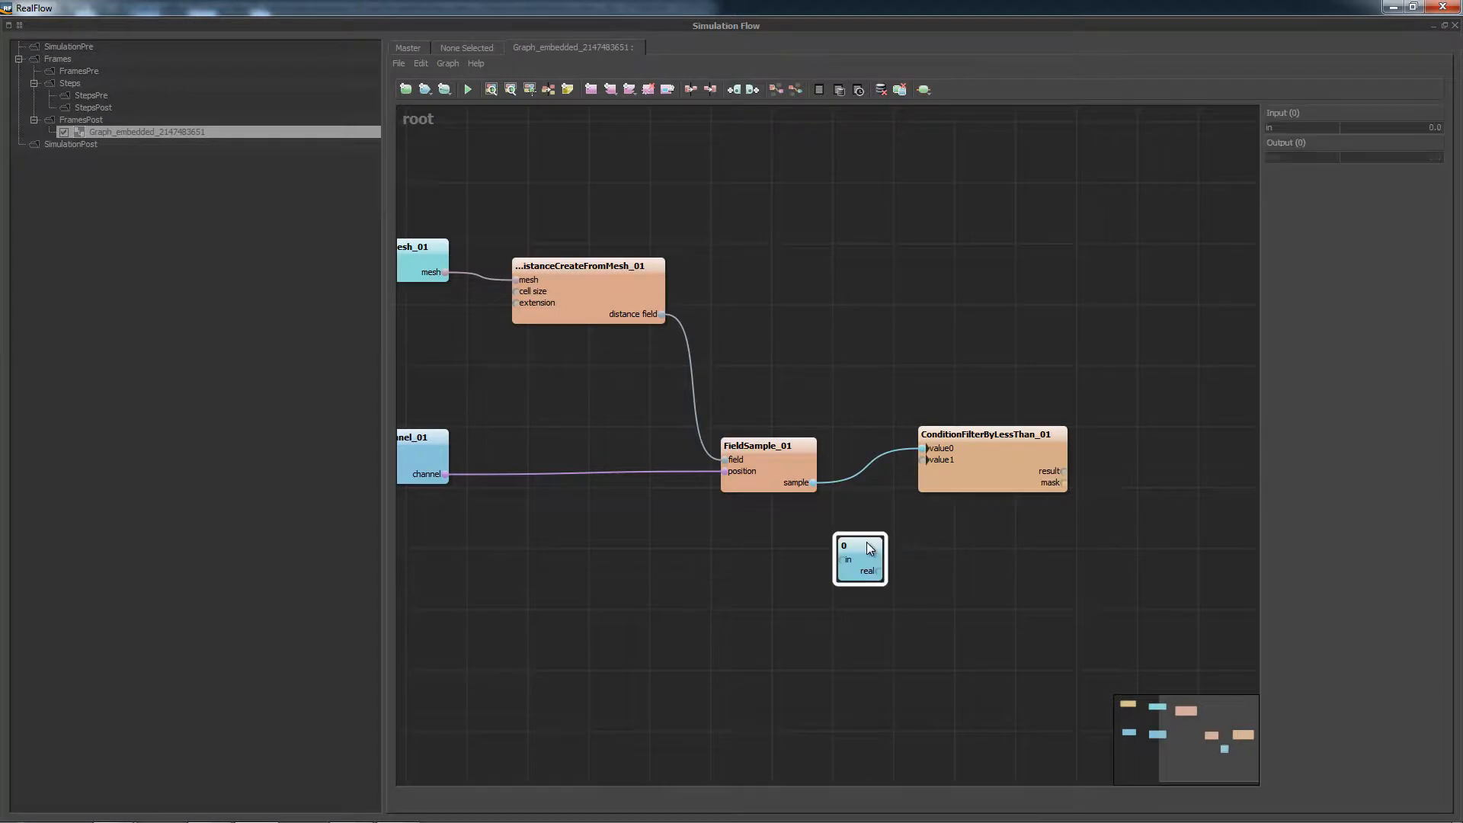
# Step: Collapse the 0 node and feed it into value1, then shift it upward together with the FieldSample and ConditionFilterByLessThan nodes
pyautogui.doubleClick(870, 549)
pyautogui.moveTo(884, 546); pyautogui.dragTo(930, 460)
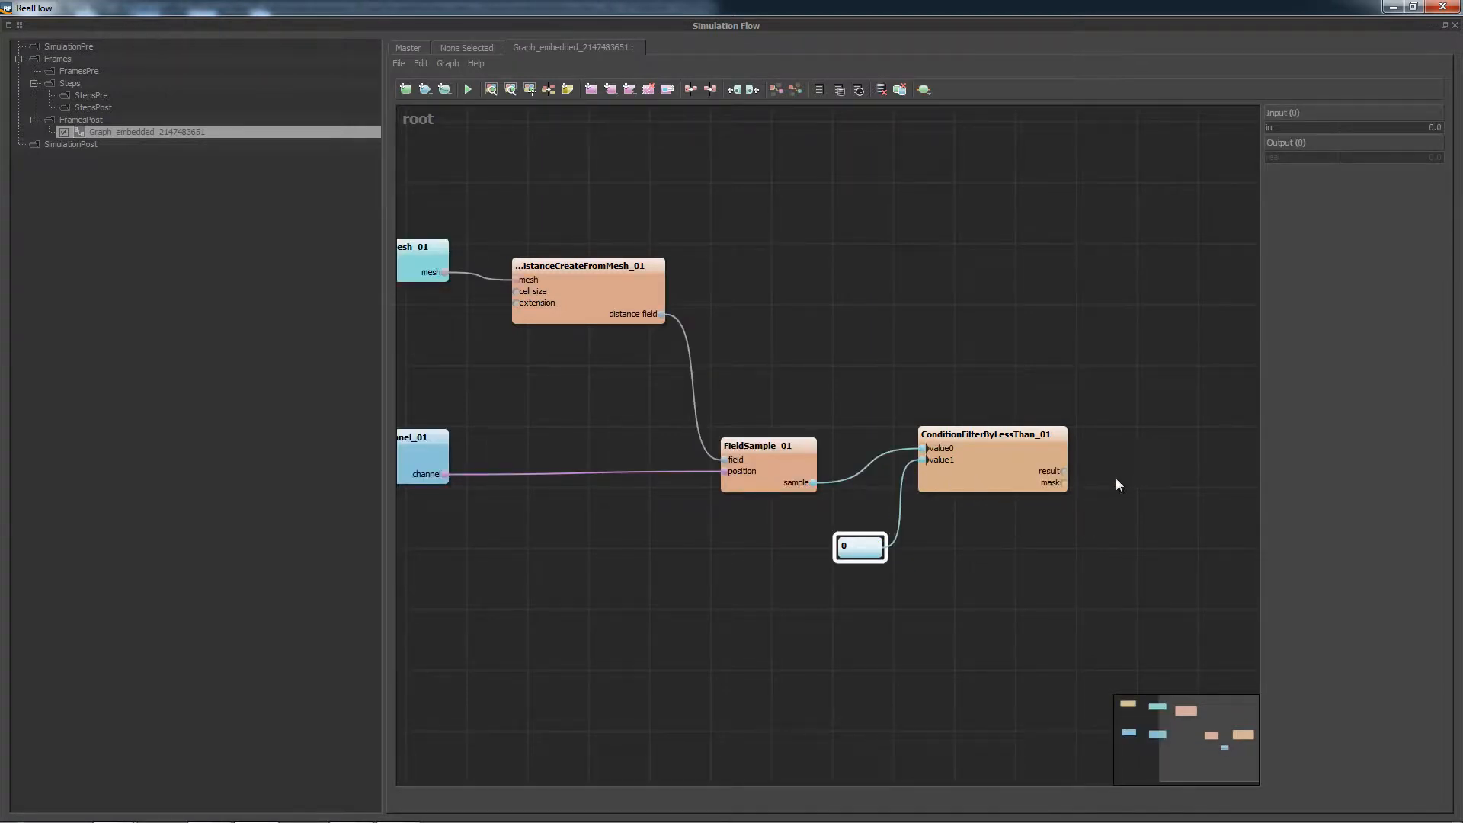
pyautogui.moveTo(725, 369); pyautogui.dragTo(994, 405)
pyautogui.click(977, 485)
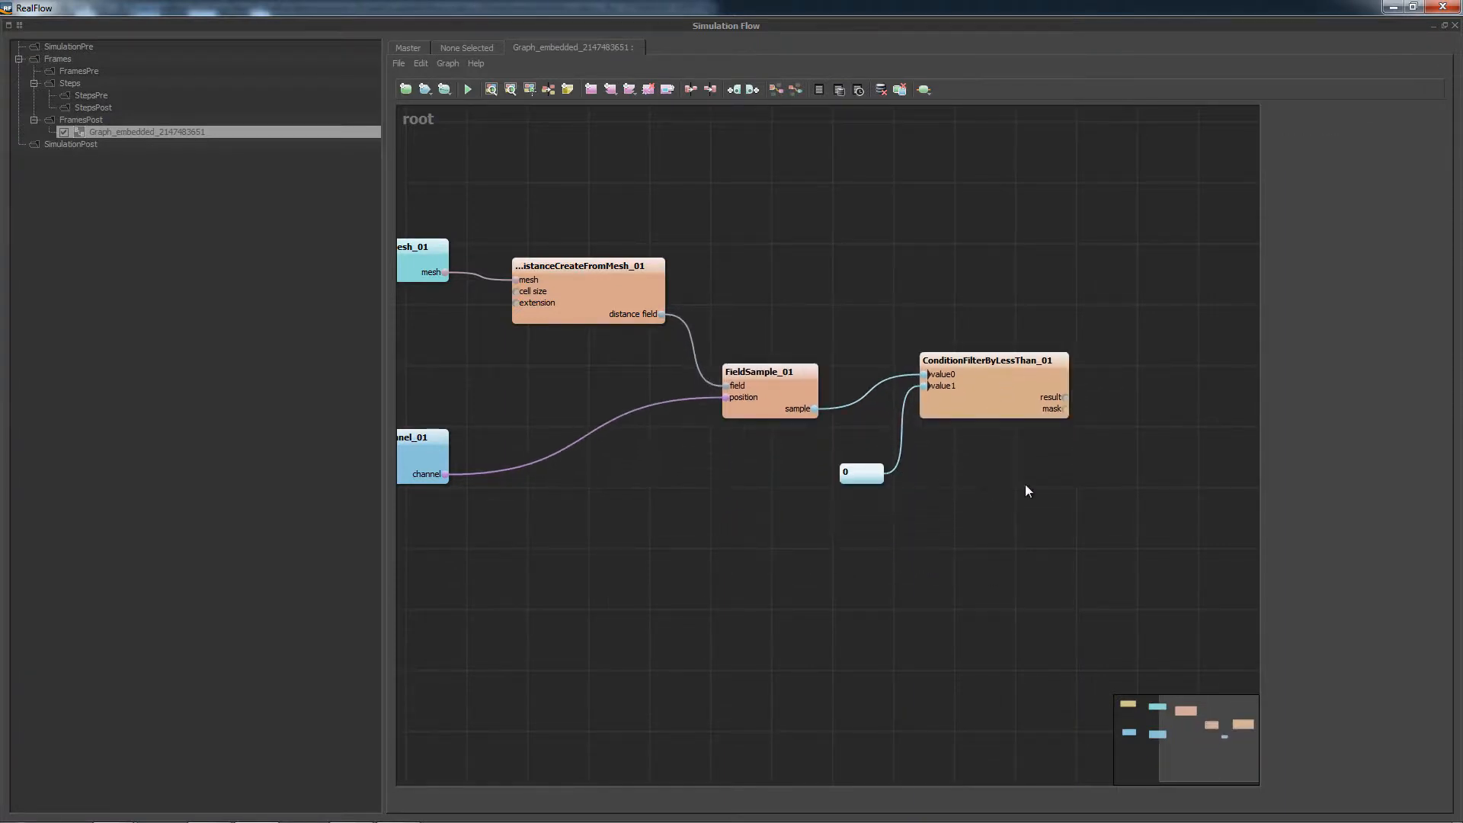
# Step: Add an ArrayNumFilterByMask node, connecting the condition's mask to its mask input and the ParticleGetChannel channel to its array input
pyautogui.moveTo(1096, 480); pyautogui.dragTo(957, 479, button='middle')
pyautogui.rightClick(1004, 438)
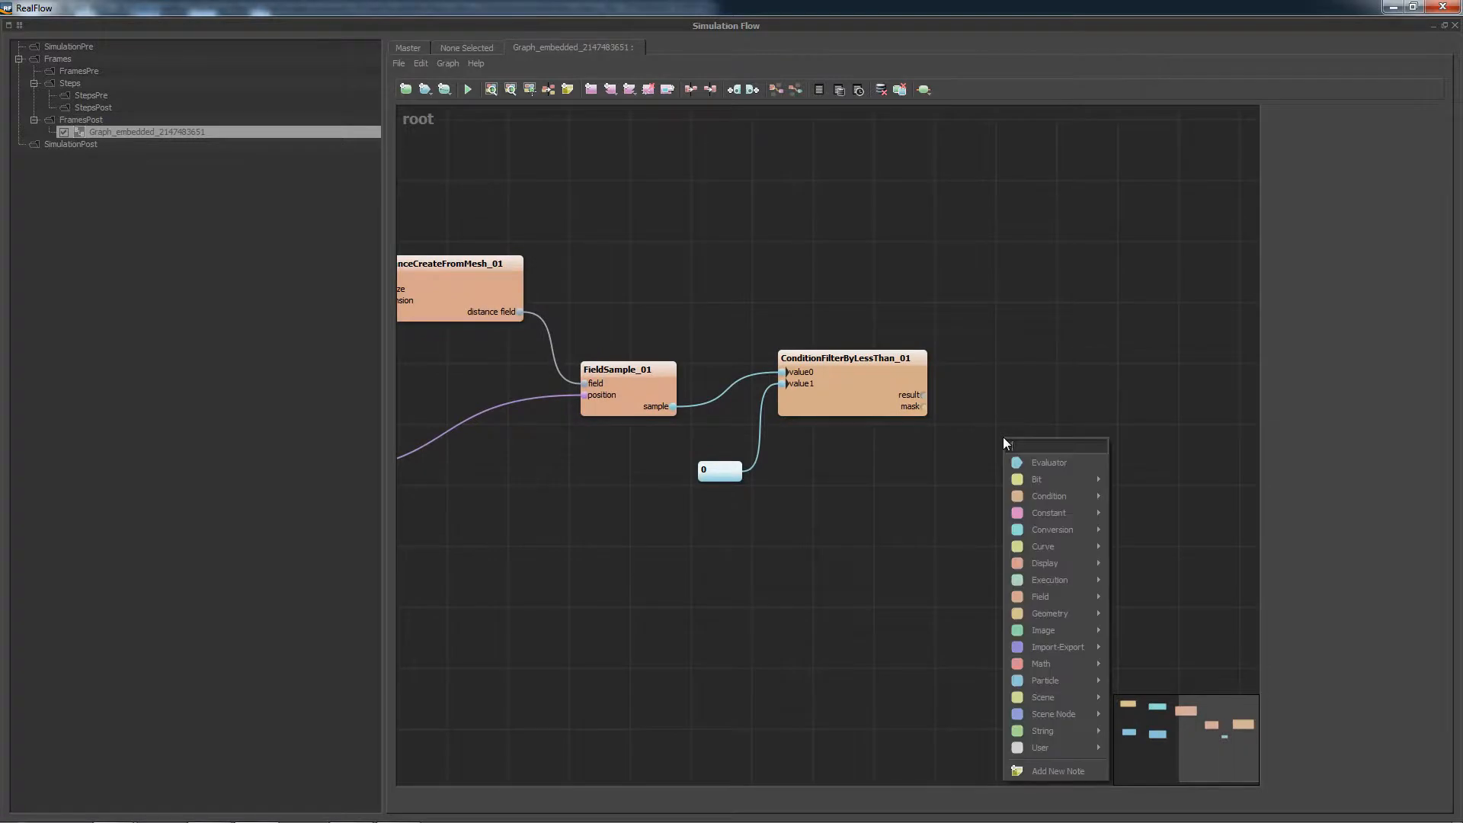
pyautogui.write('filter num mask')
pyautogui.press('Return')
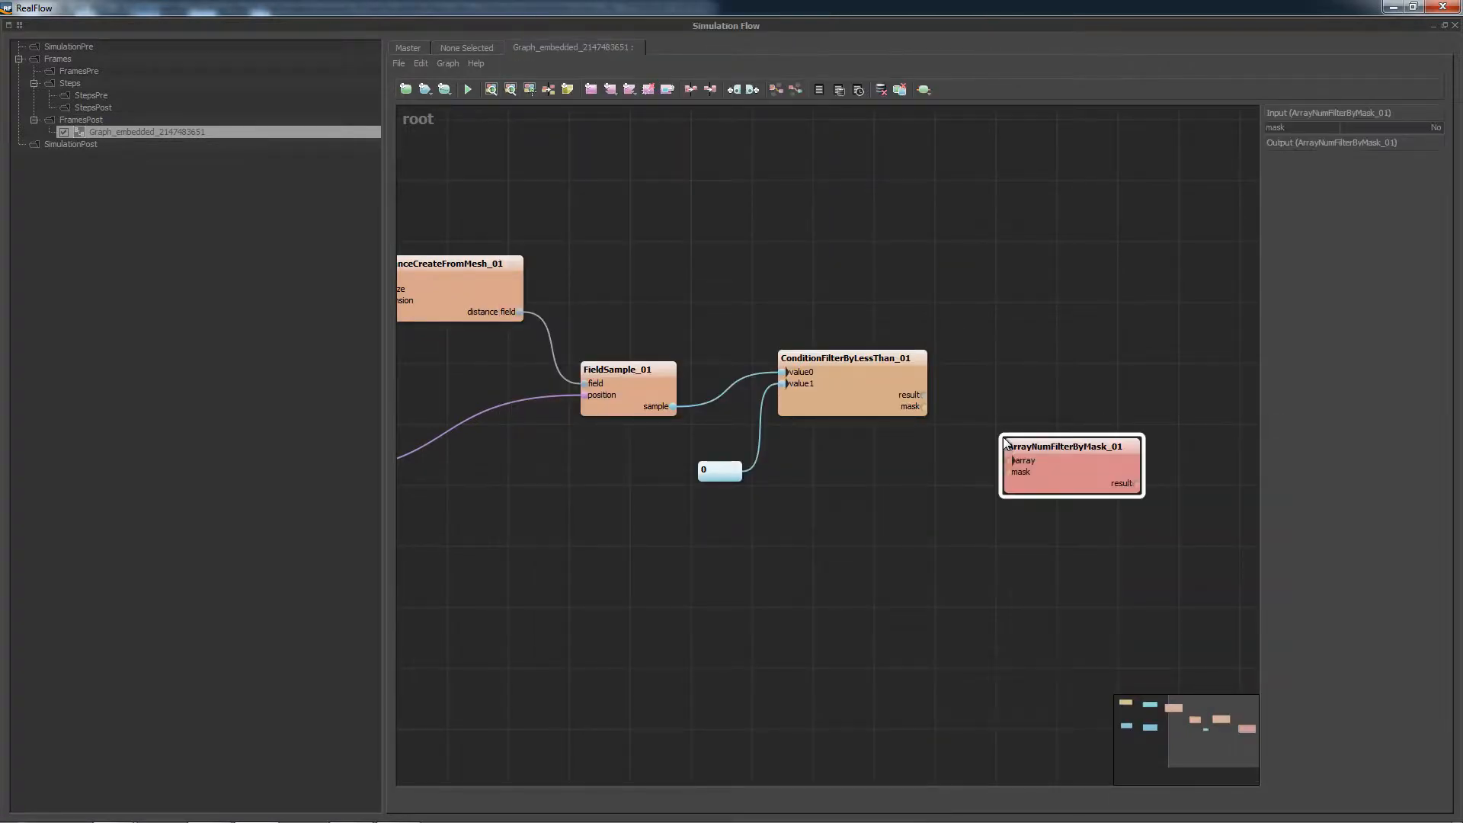
pyautogui.moveTo(919, 408); pyautogui.dragTo(1010, 473)
pyautogui.moveTo(777, 575); pyautogui.dragTo(908, 503, button='middle')
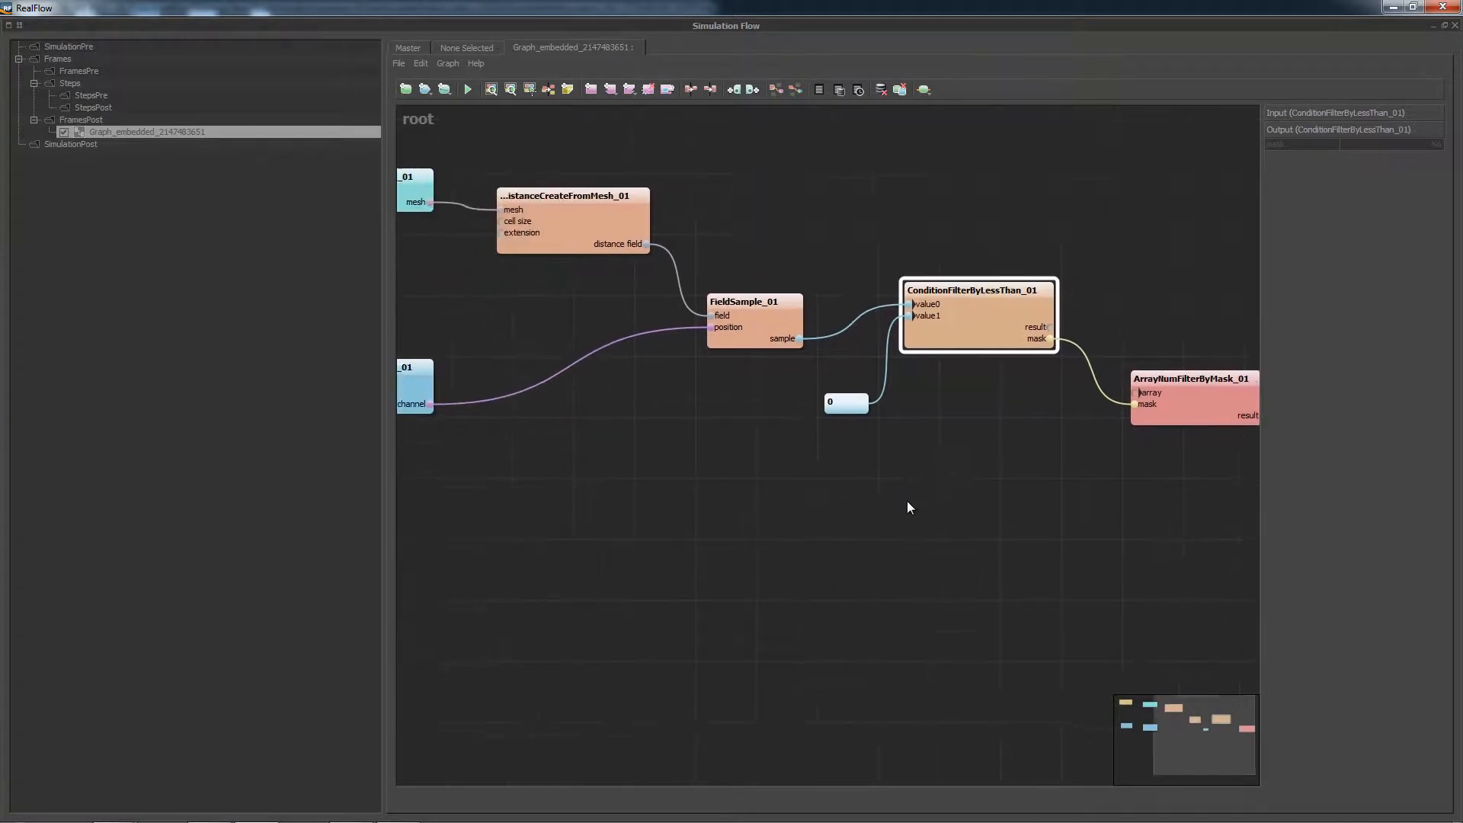
pyautogui.moveTo(441, 391); pyautogui.dragTo(1146, 380)
# Step: Add a DisplayPoint3 node beside ArrayNumFilterByMask and set its point size to 5
pyautogui.moveTo(1146, 471); pyautogui.dragTo(708, 494, button='middle')
pyautogui.click(980, 315)
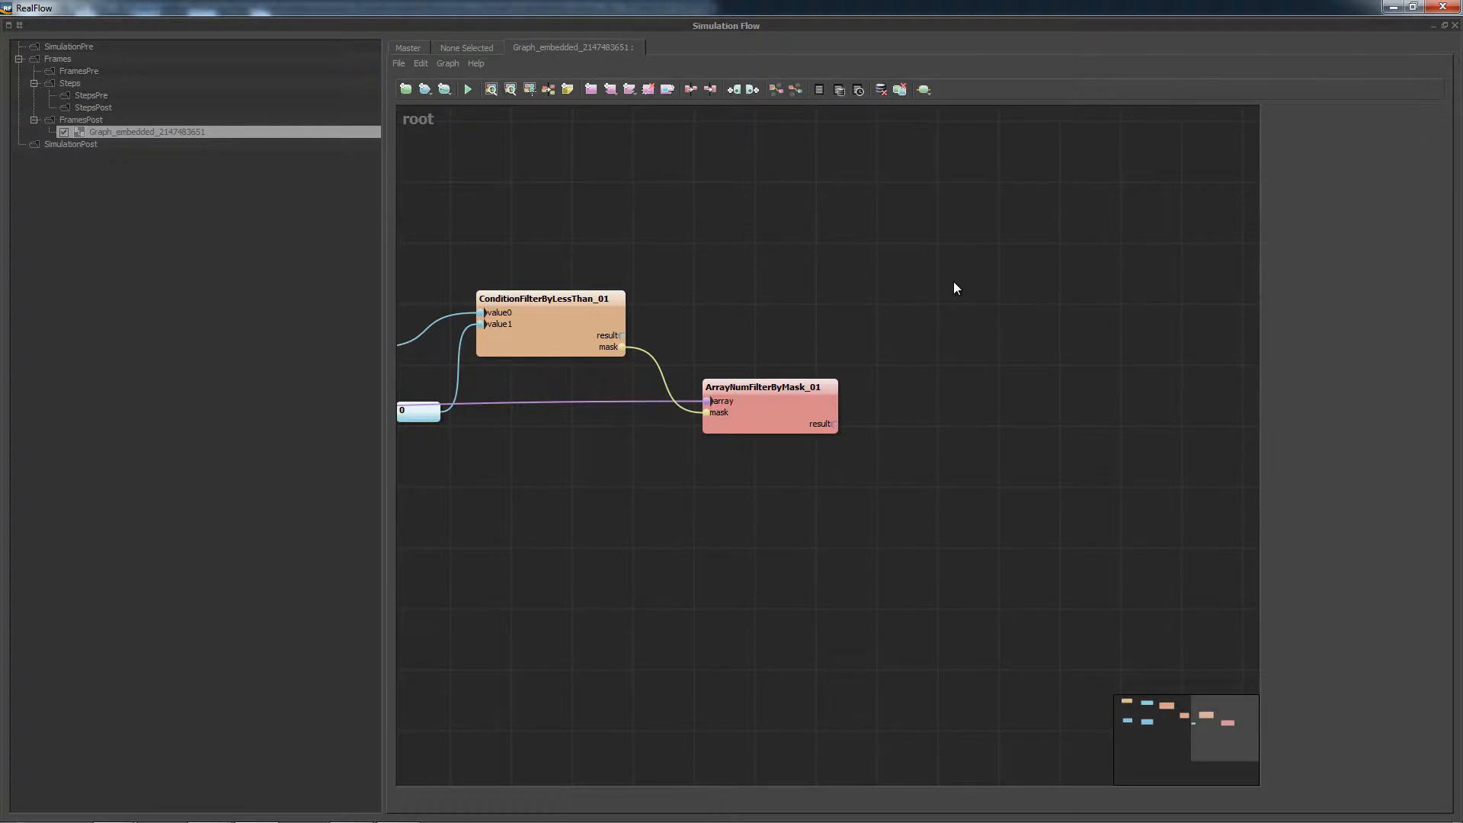
pyautogui.rightClick(955, 283)
pyautogui.write('display point')
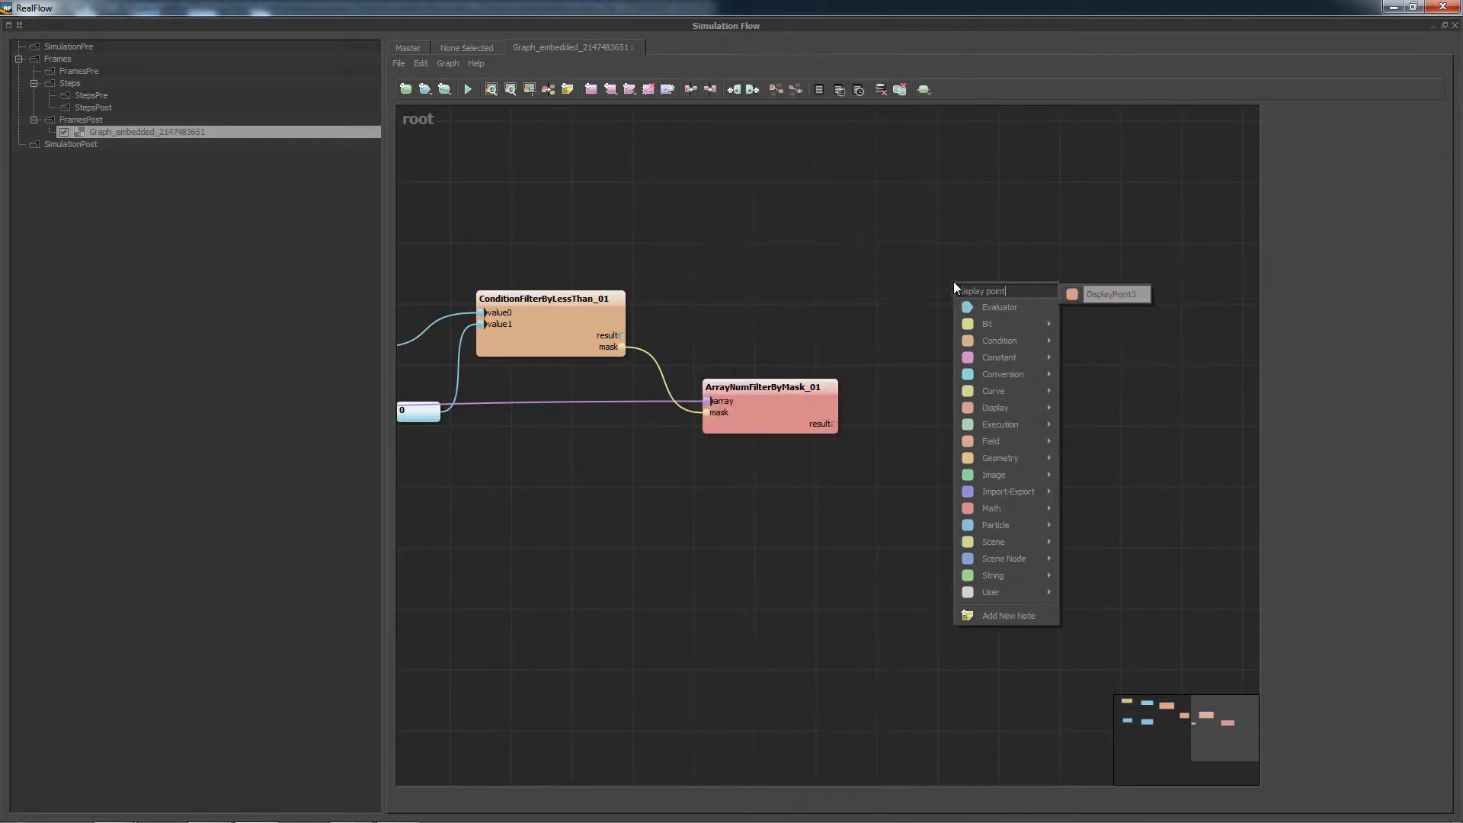
pyautogui.press('Return')
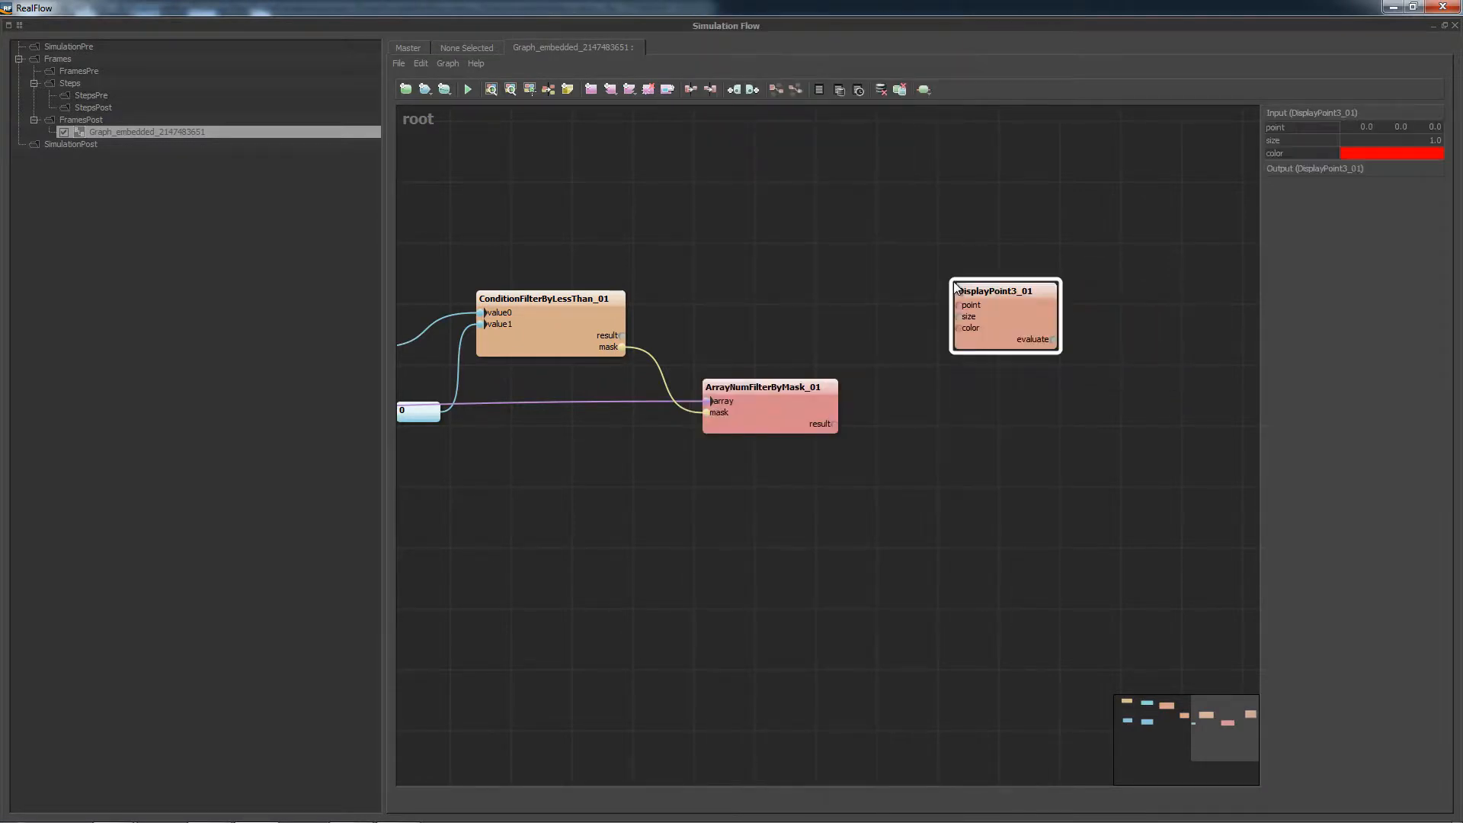
pyautogui.doubleClick(1411, 139)
pyautogui.write('5')
pyautogui.press('Return')
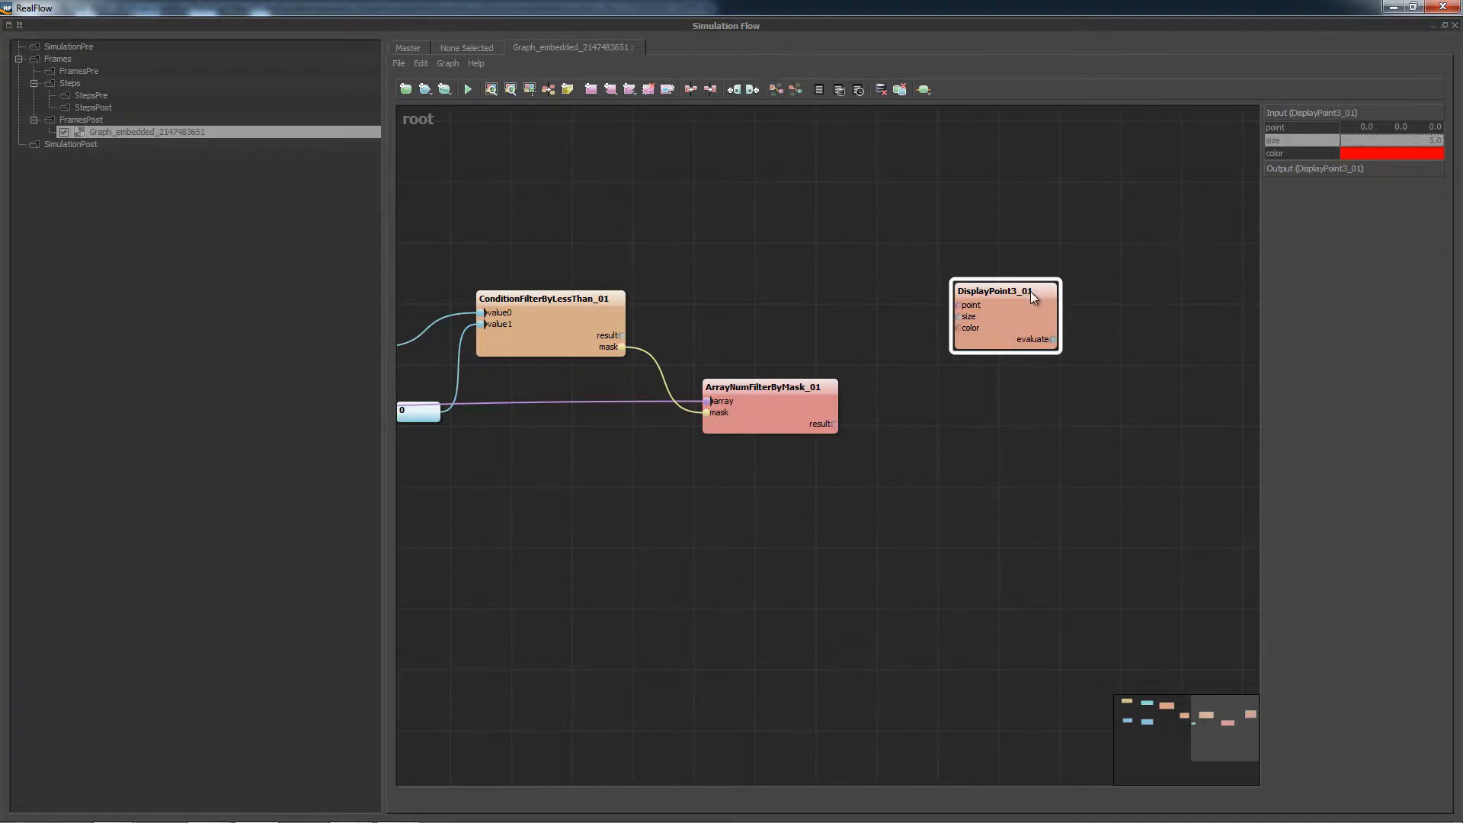
# Step: Connect the ArrayNumFilterByMask result to DisplayPoint3's point input and add an Evaluator on its evaluate output
pyautogui.moveTo(1030, 291); pyautogui.dragTo(1022, 367)
pyautogui.moveTo(836, 423); pyautogui.dragTo(981, 410)
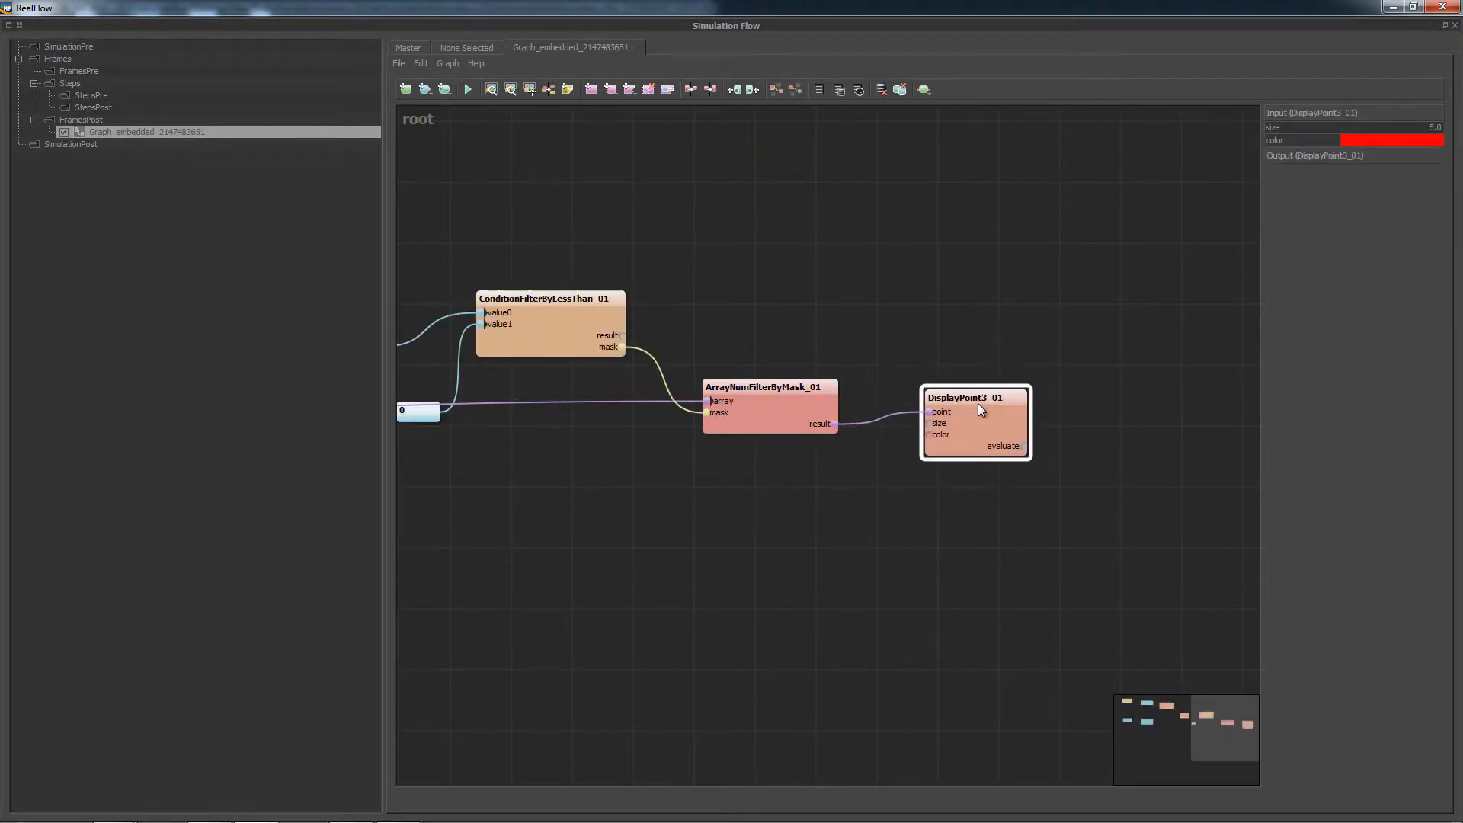
pyautogui.rightClick(1002, 413)
pyautogui.click(1085, 641)
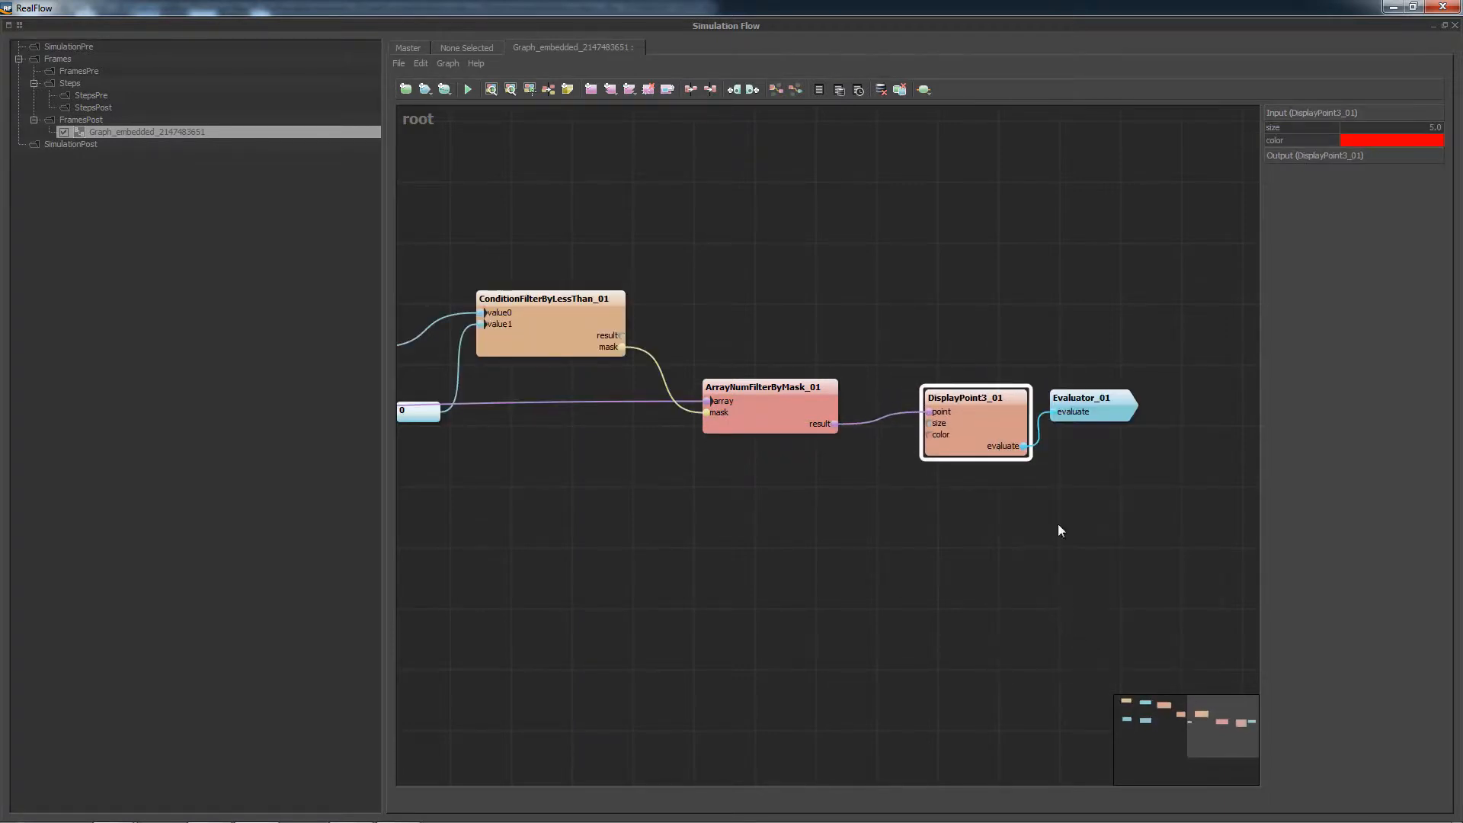
pyautogui.moveTo(1097, 413); pyautogui.dragTo(1134, 438)
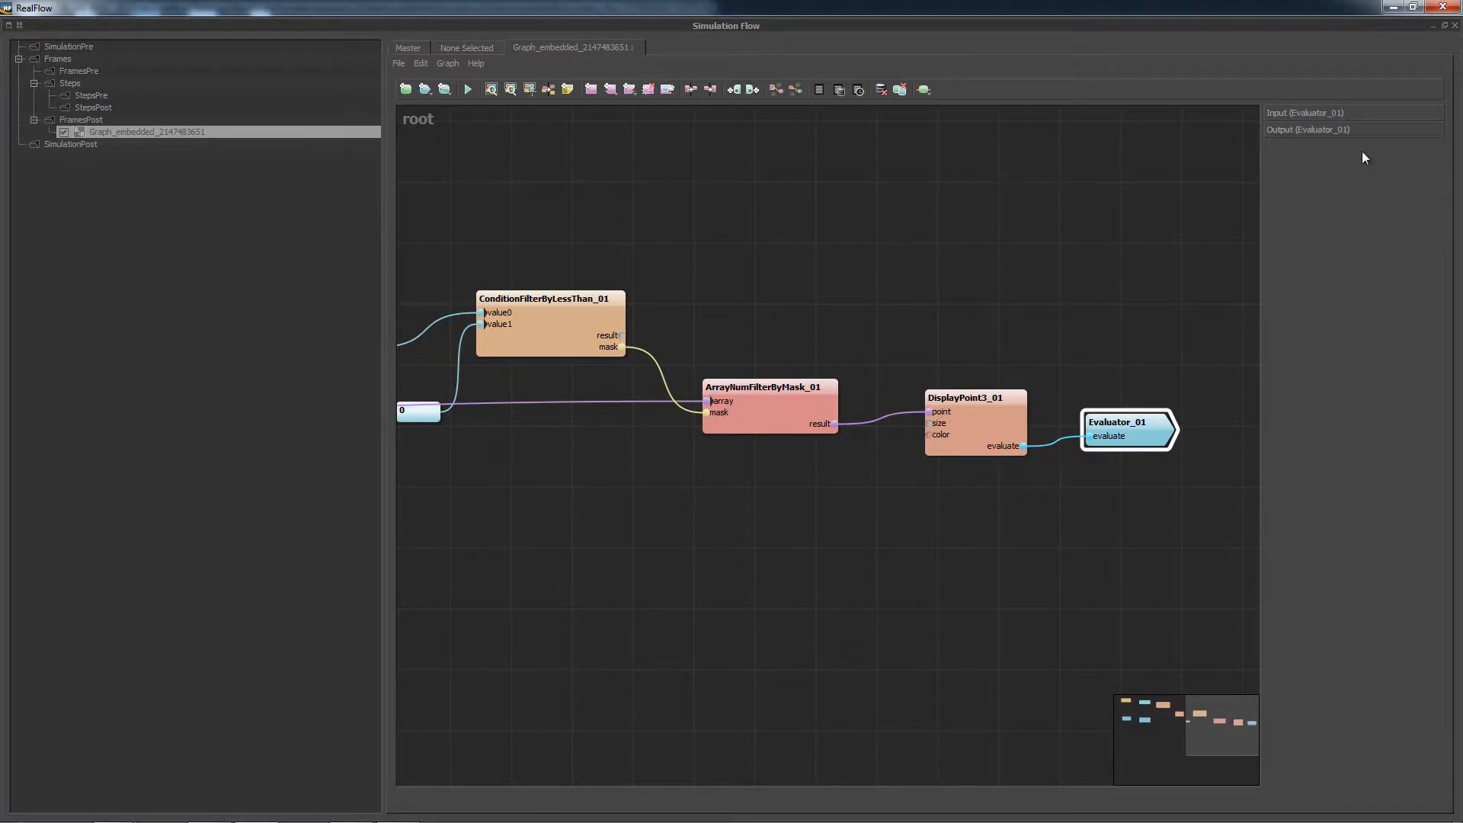
# Step: Minimize the Simulation Flow window, save the scene and clear the message log
pyautogui.click(1394, 7)
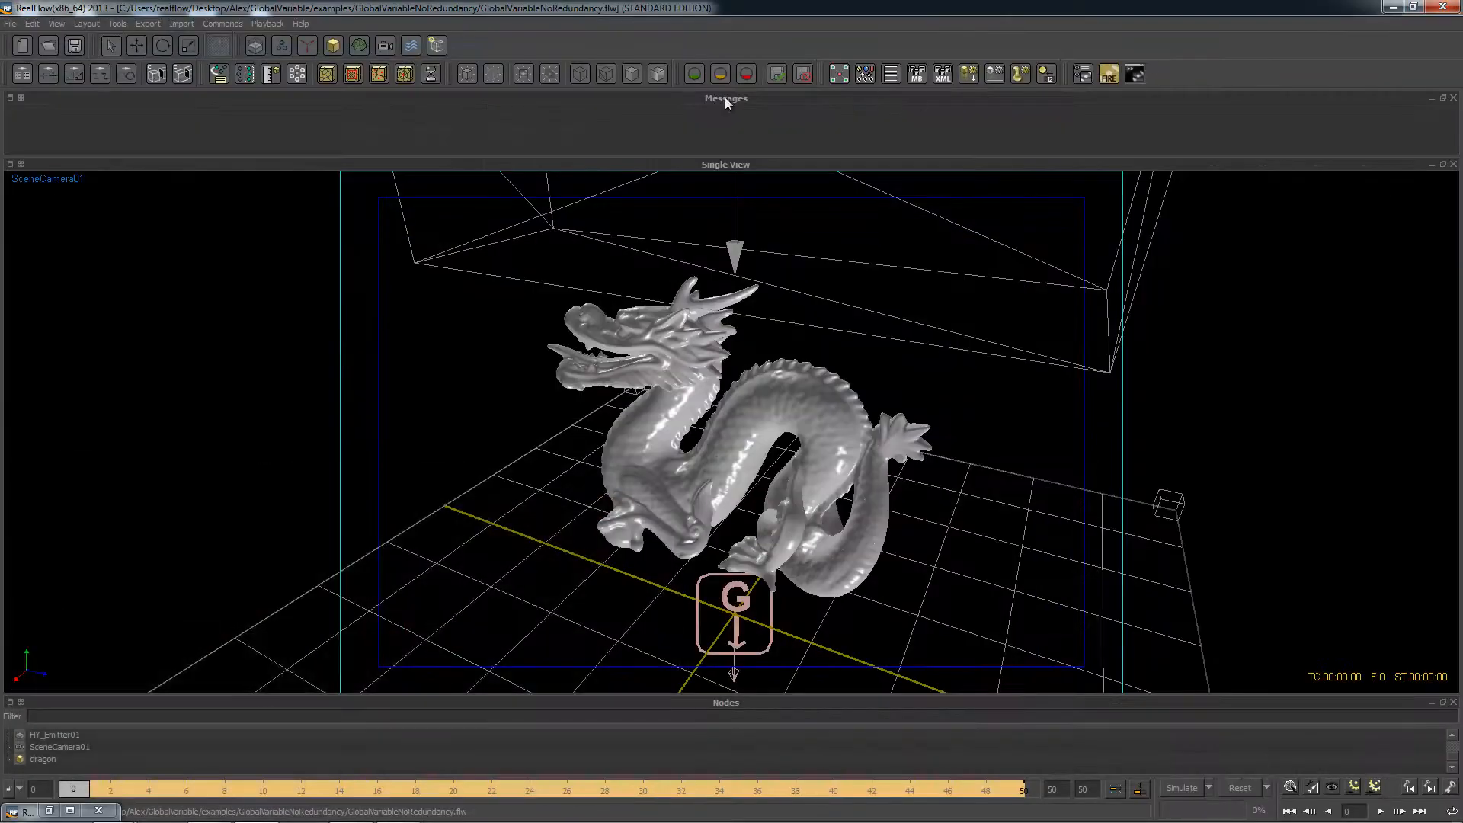
pyautogui.click(74, 47)
pyautogui.click(84, 25)
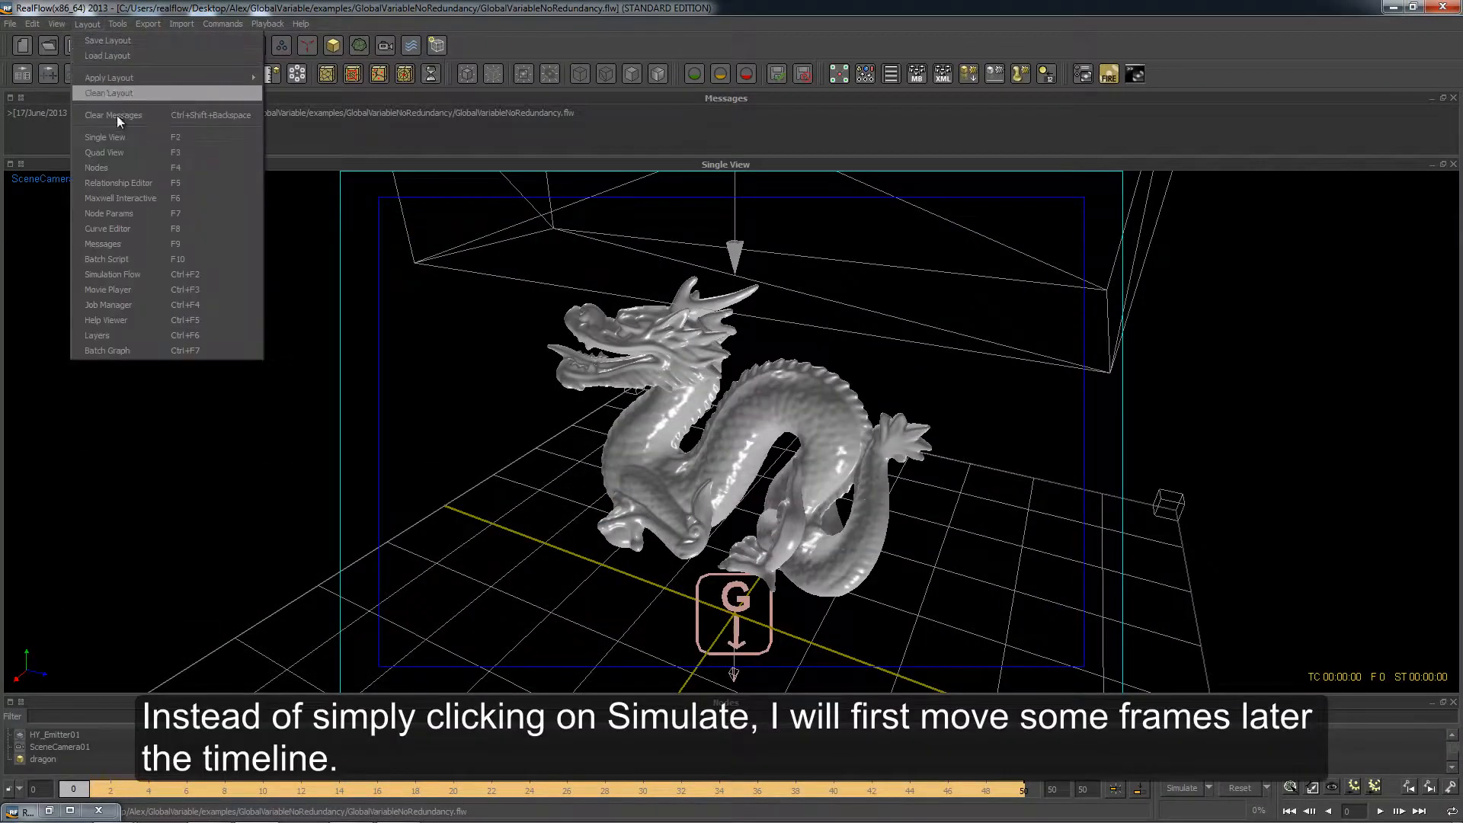
pyautogui.click(122, 115)
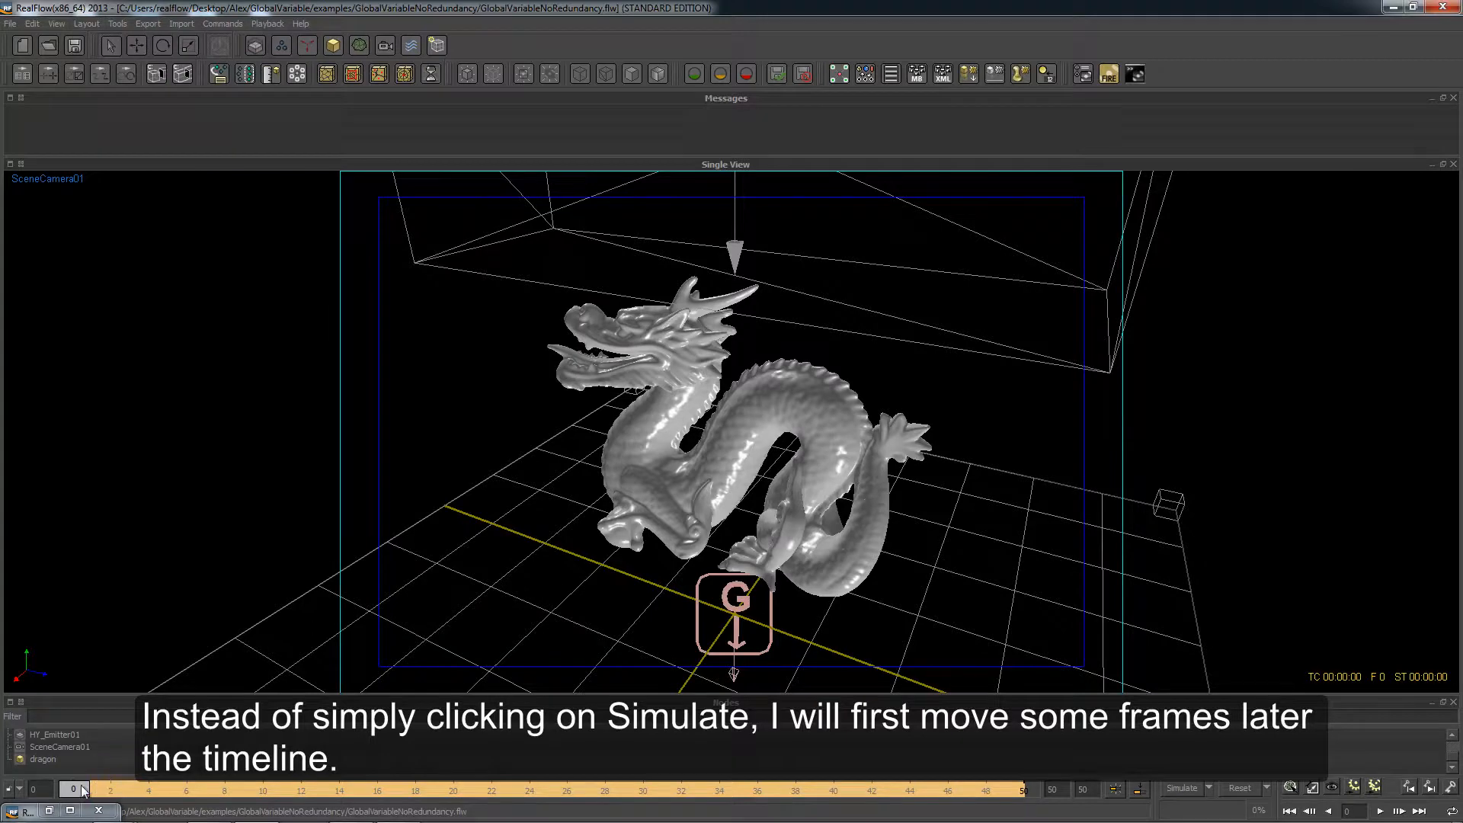
# Step: Go to frame 36 and execute the graph from the Simulation Flow window
pyautogui.moveTo(71, 792)
pyautogui.mouseDown()
pyautogui.moveTo(378, 790)
pyautogui.moveTo(418, 762)
pyautogui.moveTo(651, 789)
pyautogui.moveTo(772, 785)
pyautogui.mouseUp()
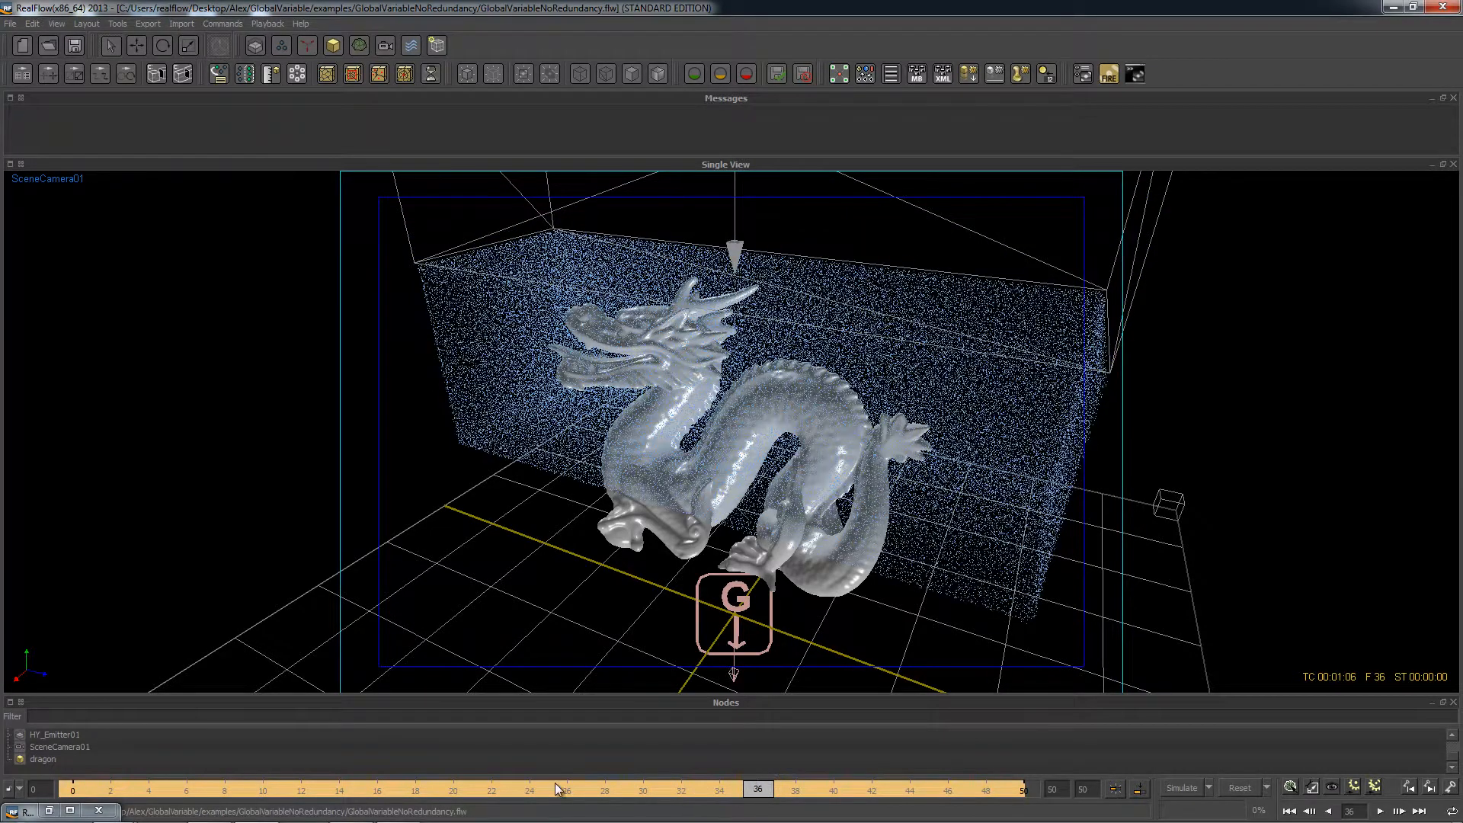
pyautogui.click(71, 810)
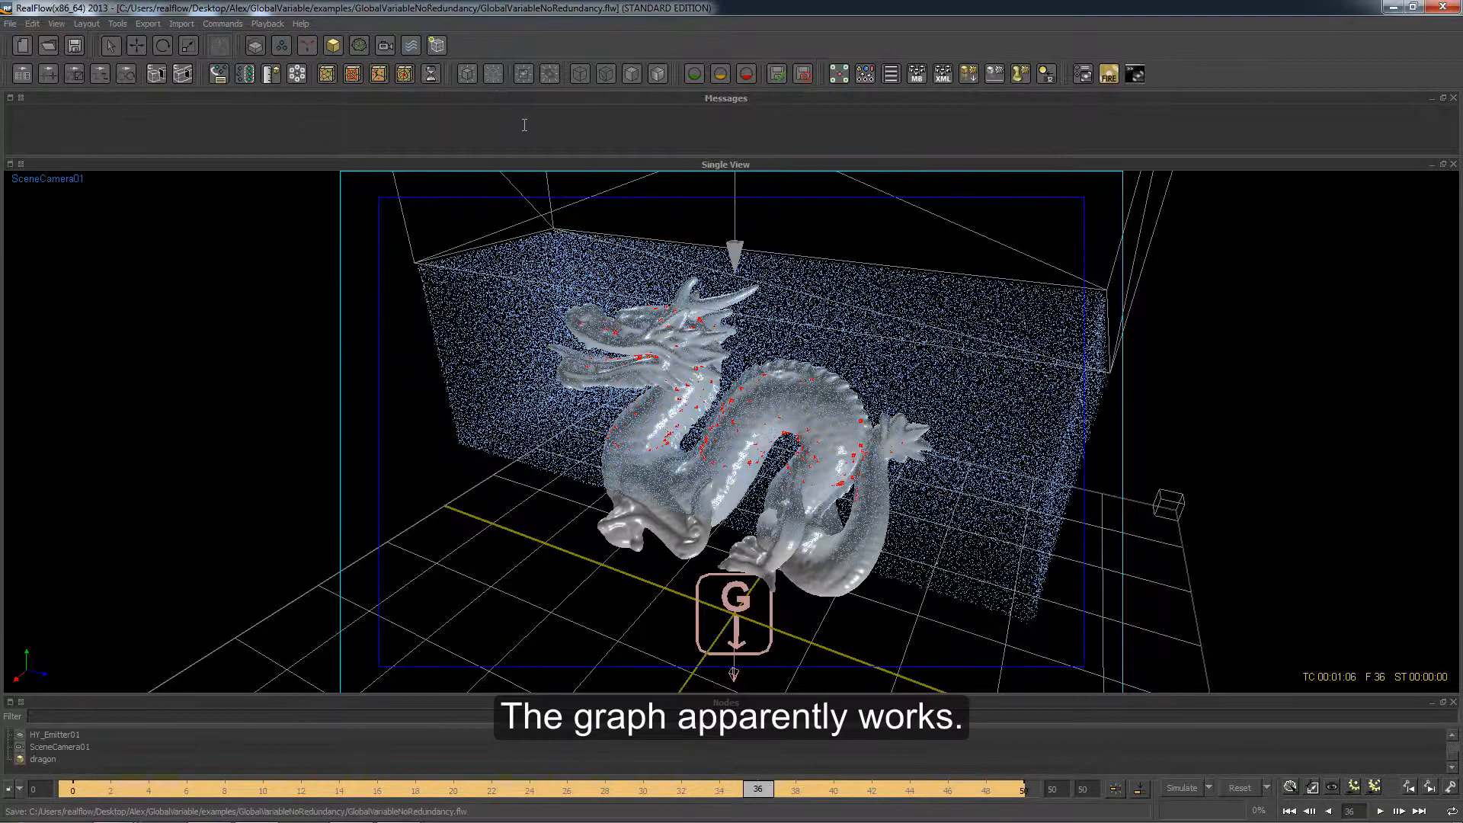
# Step: Hide the dragon object in the viewport
pyautogui.click(43, 760)
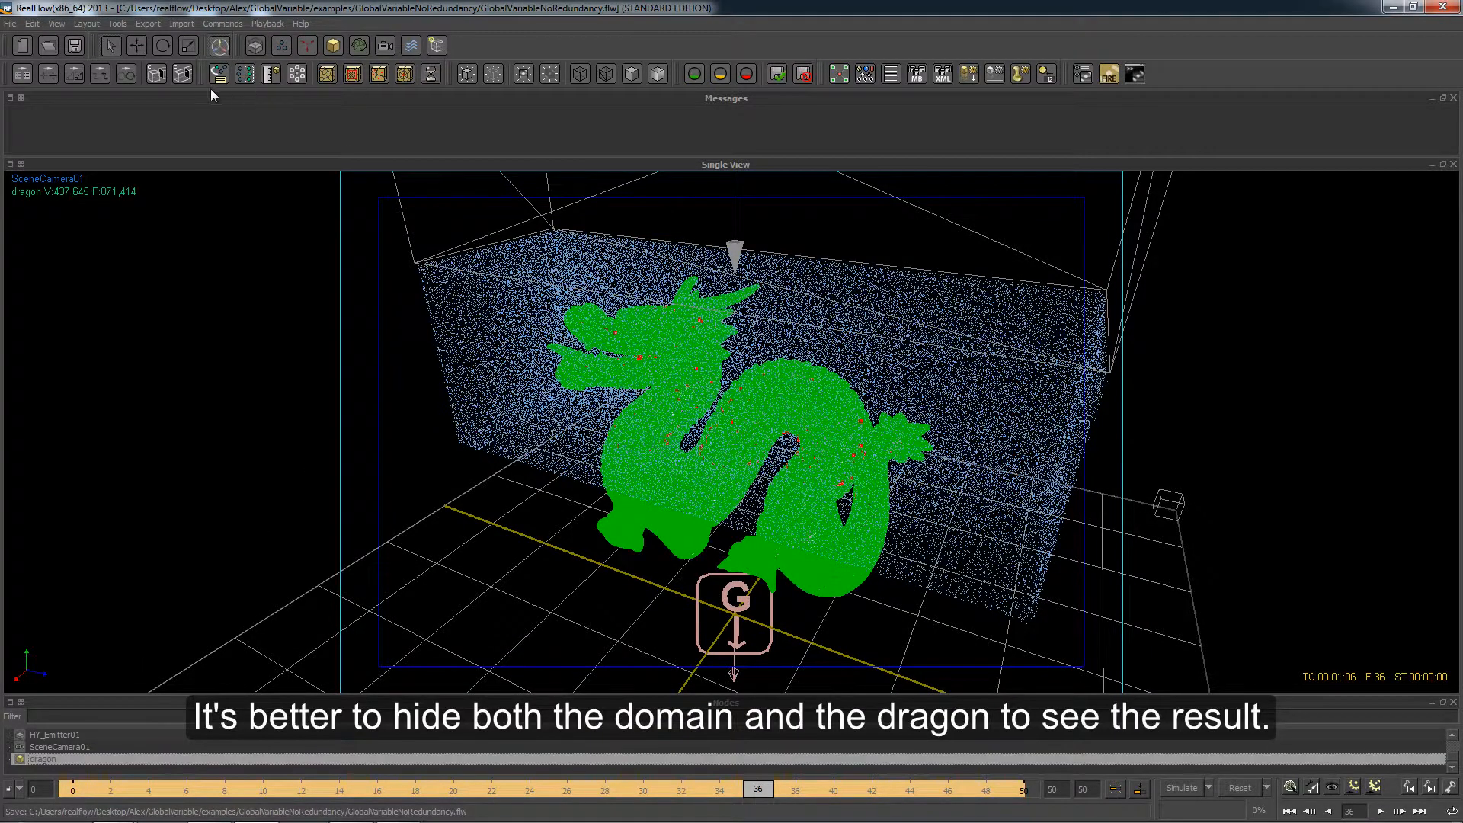
pyautogui.click(493, 72)
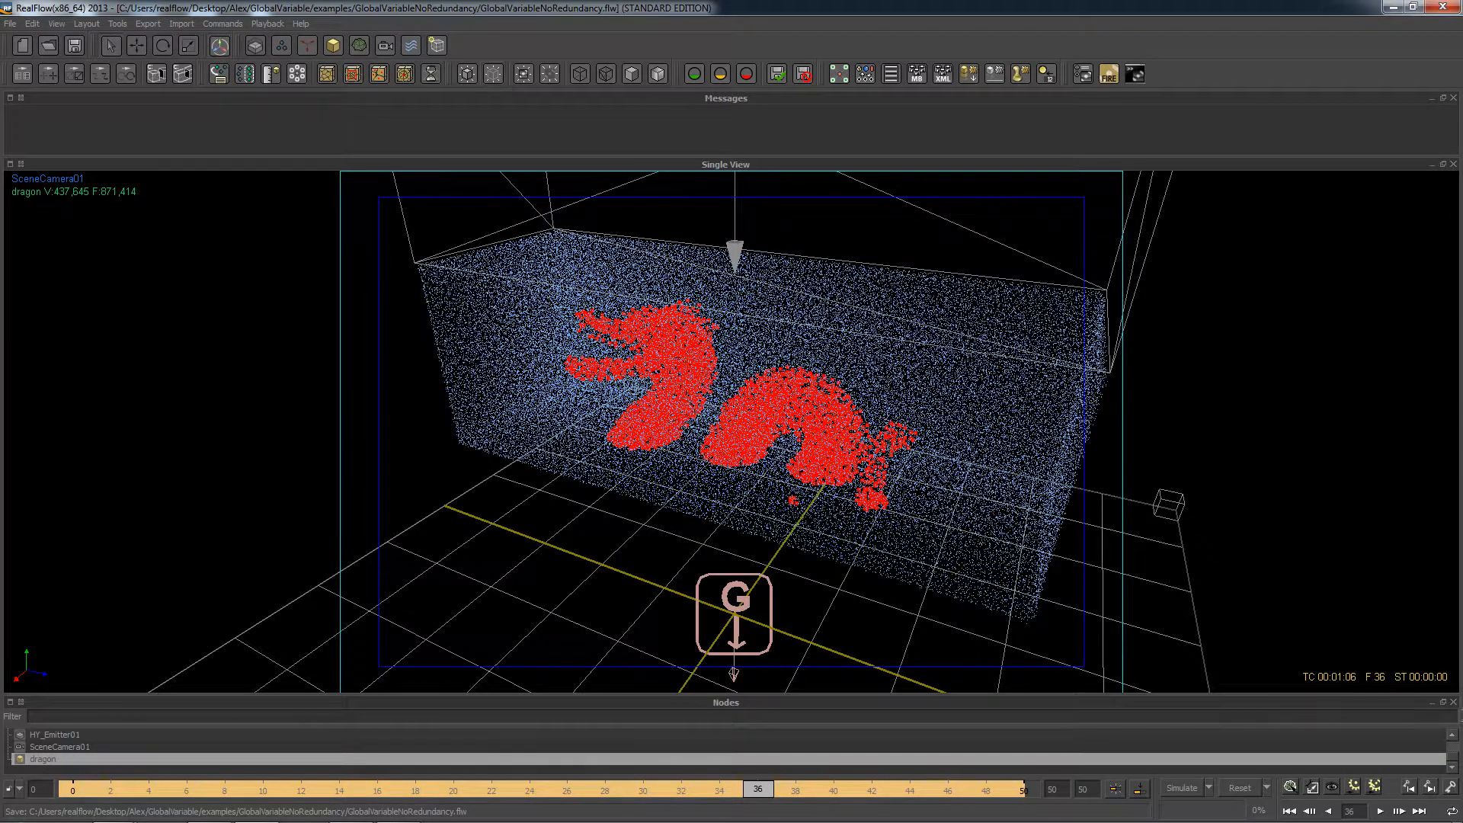
# Step: Hide HY_Domain01 to view only the displayed points, and show it again
pyautogui.click(1452, 737)
pyautogui.click(181, 734)
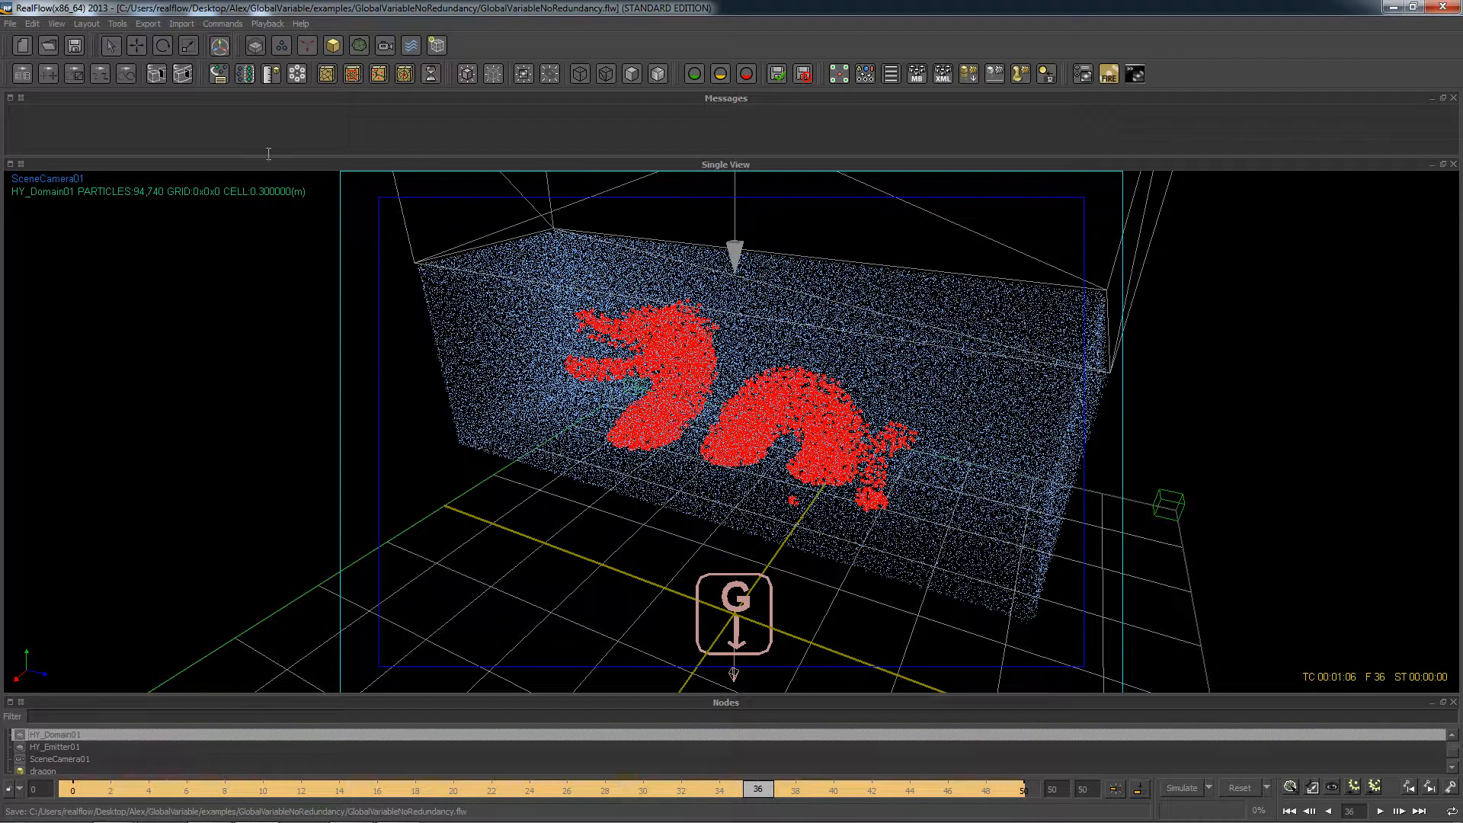
pyautogui.click(496, 72)
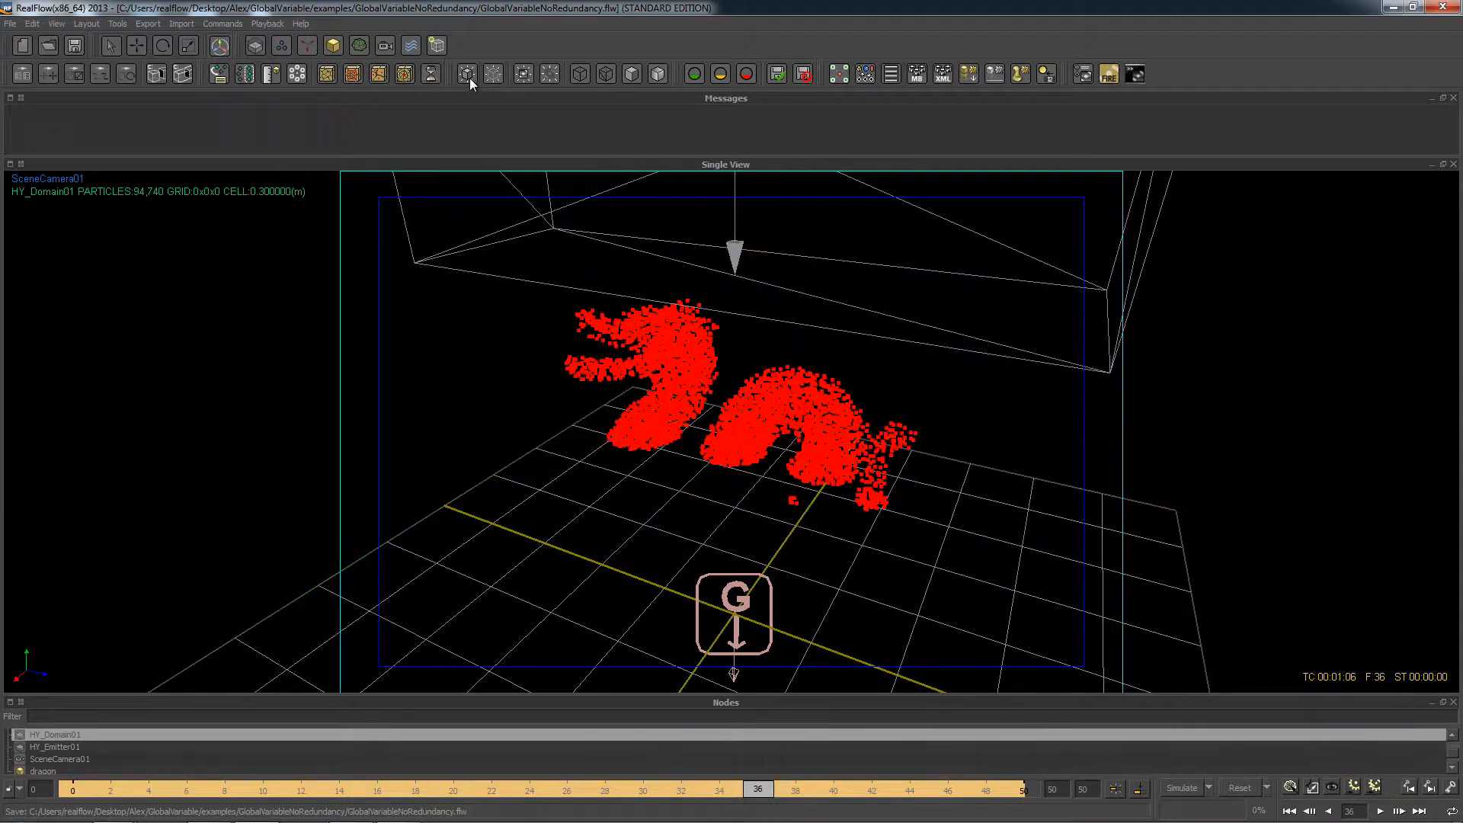
pyautogui.click(468, 76)
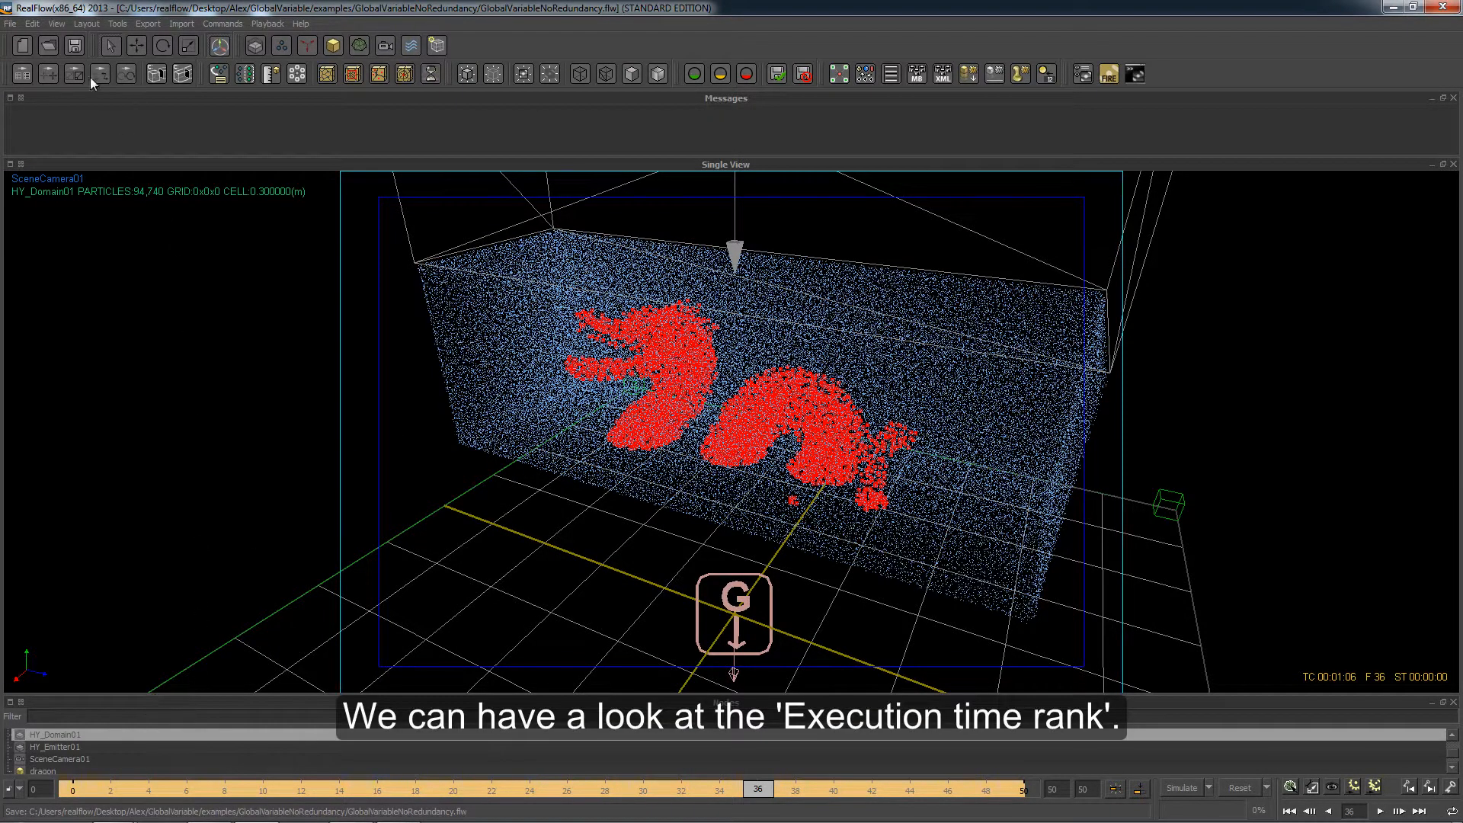
# Step: Reopen the Simulation Flow window and examine the graph's execution time rank per node
pyautogui.click(85, 24)
pyautogui.click(136, 281)
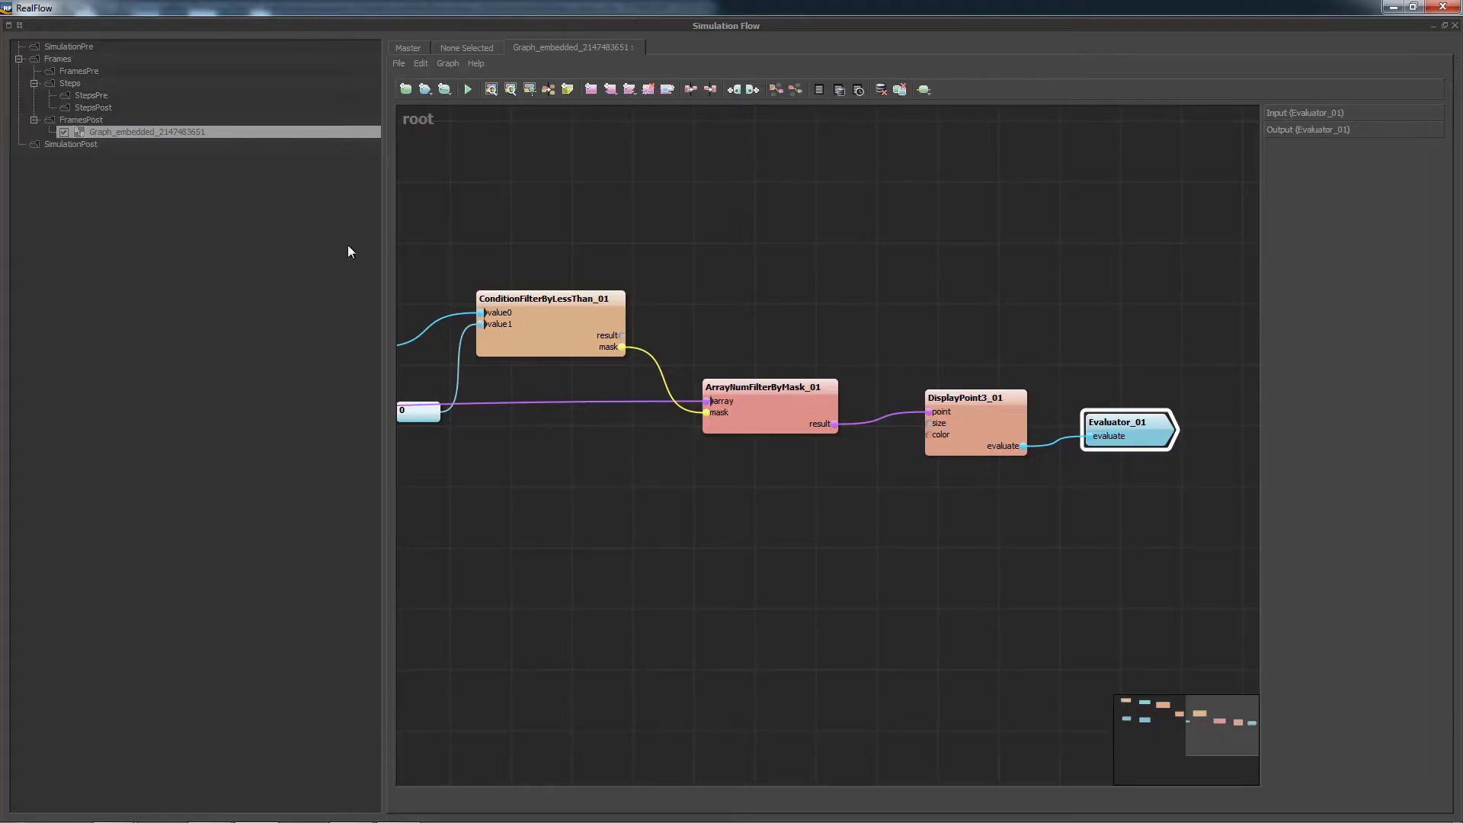
pyautogui.click(853, 90)
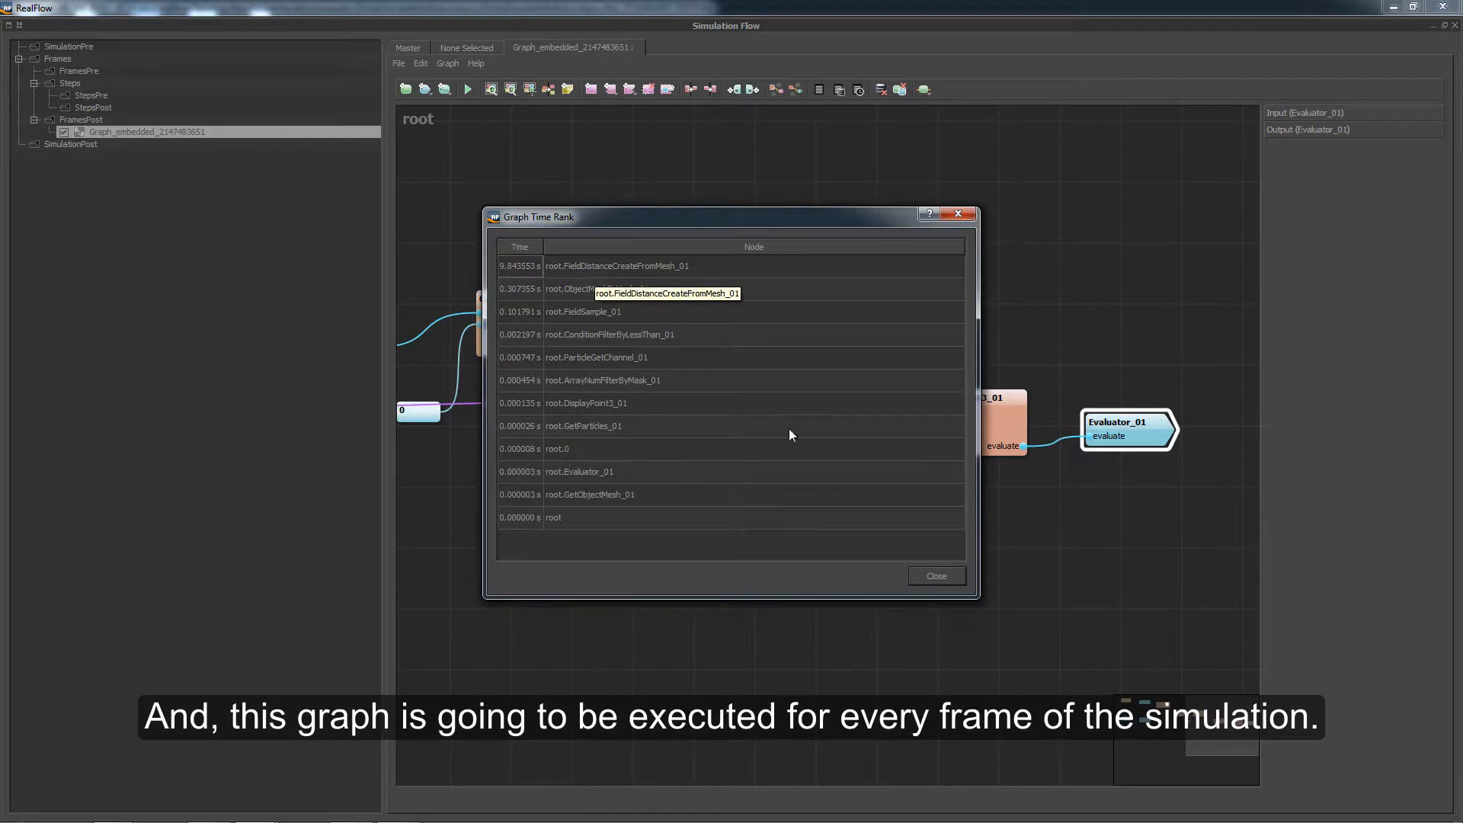
pyautogui.click(936, 576)
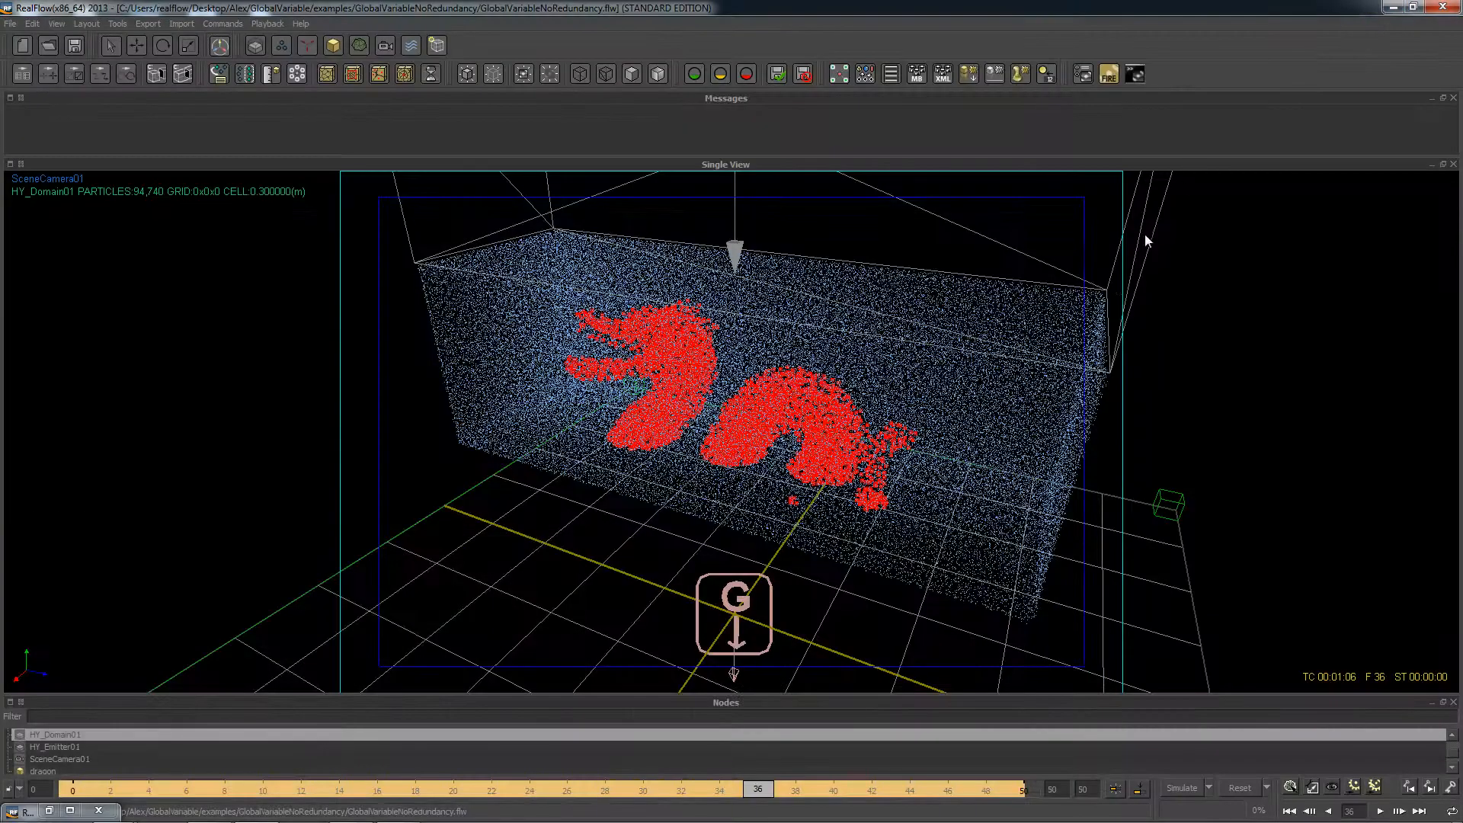
# Step: Reset all simulation data and simulate the scene through frame 50
pyautogui.click(1243, 792)
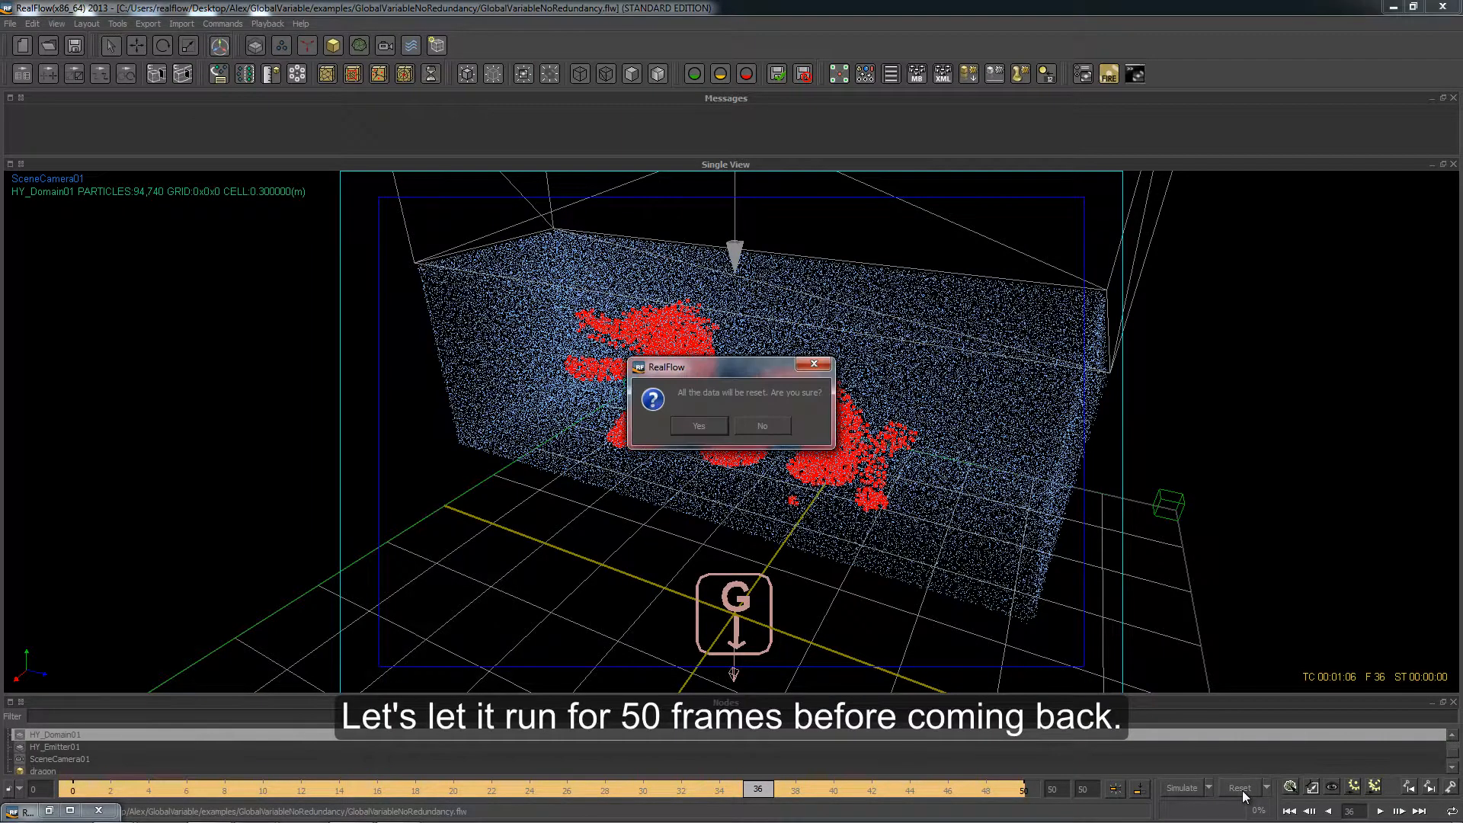
pyautogui.press('Return')
pyautogui.click(1184, 788)
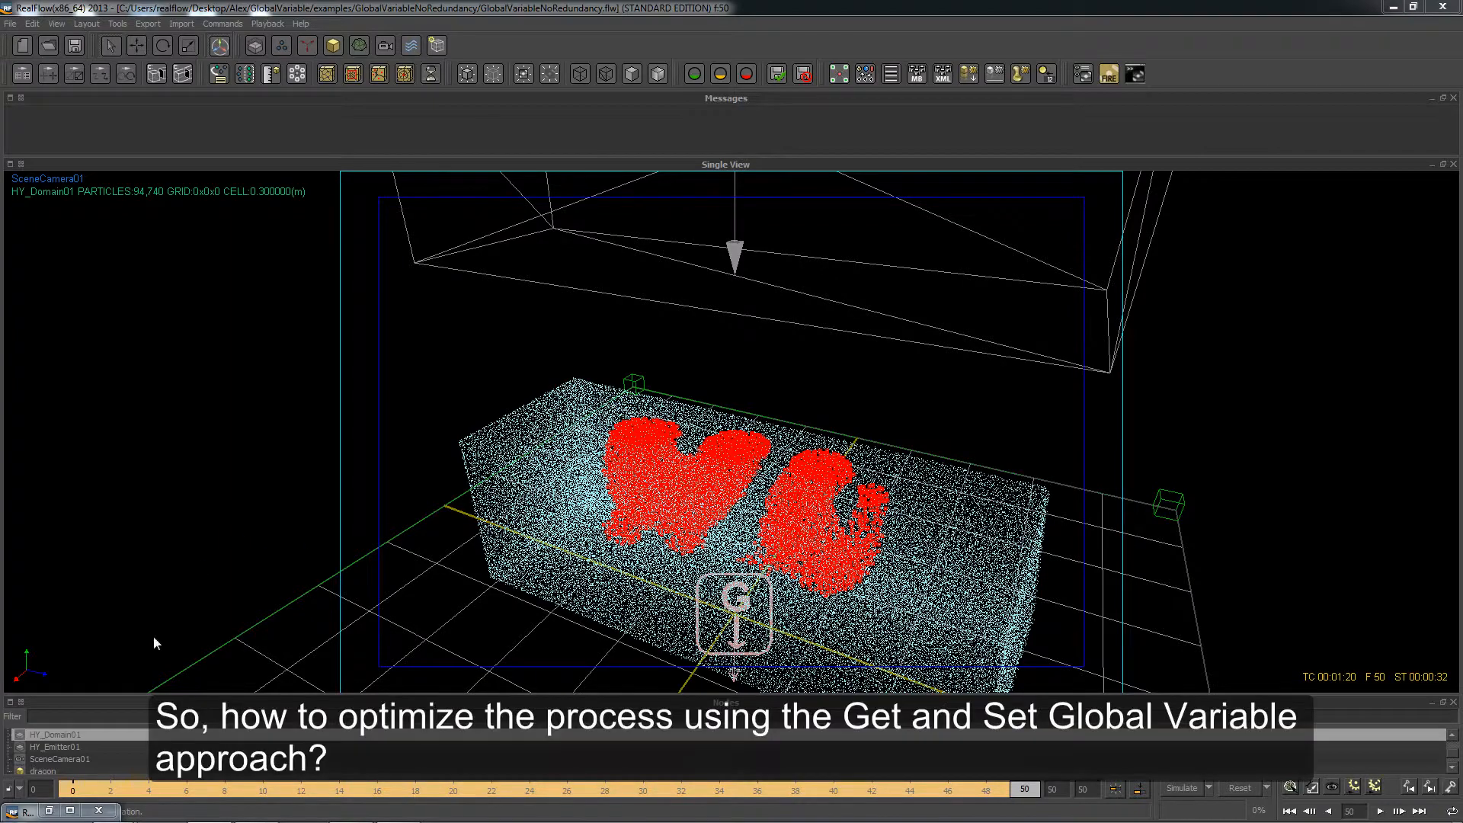
# Step: Copy the GetObjectMesh, ObjectMeshToMesh and FieldDistanceCreateFromMesh nodes from the FramesPost graph
pyautogui.click(71, 811)
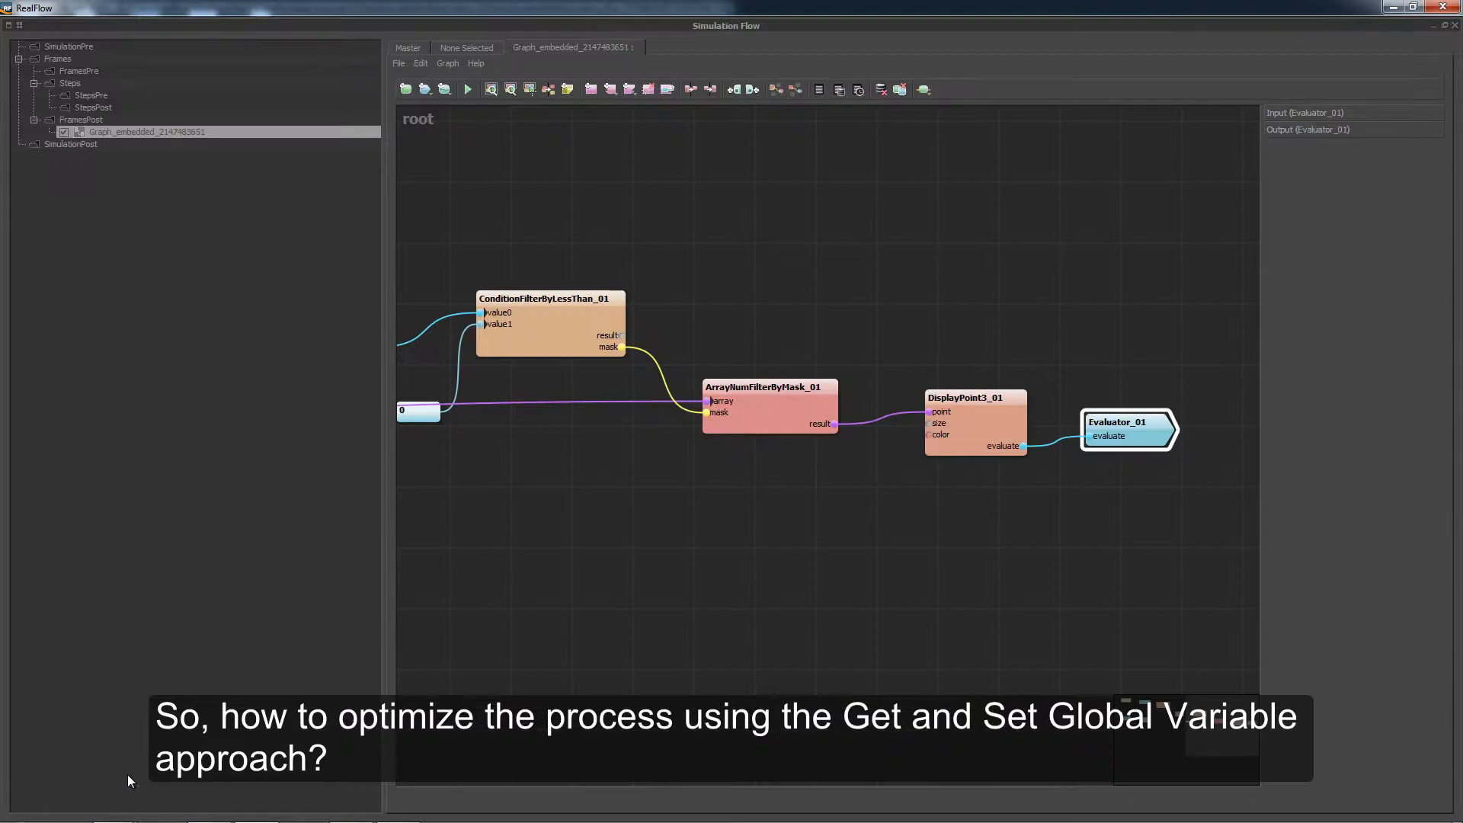
pyautogui.moveTo(590, 231); pyautogui.dragTo(1246, 289, button='middle')
pyautogui.scroll(-1, 1072, 246)
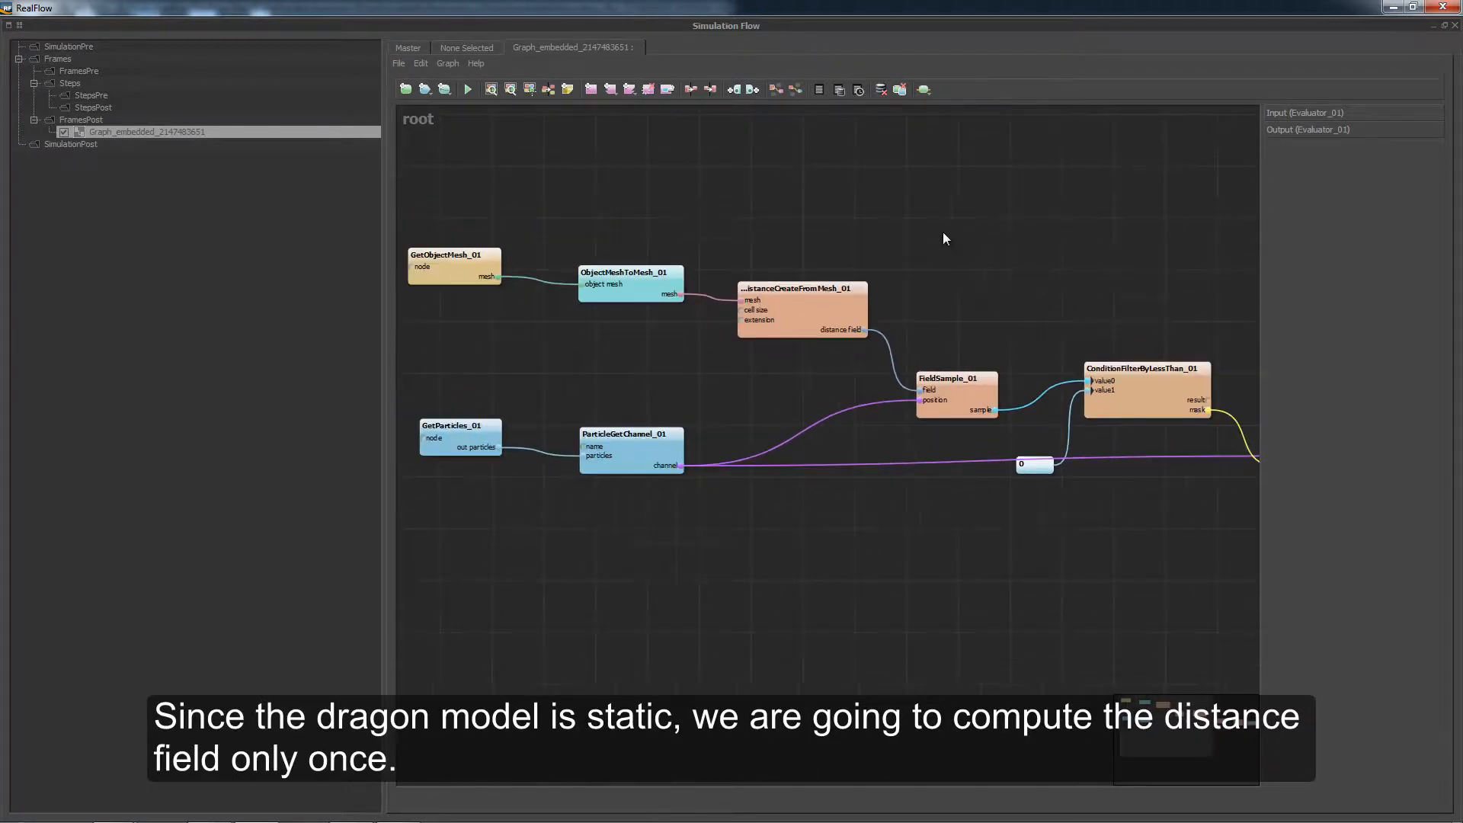
pyautogui.moveTo(897, 216); pyautogui.dragTo(435, 311)
pyautogui.click(420, 65)
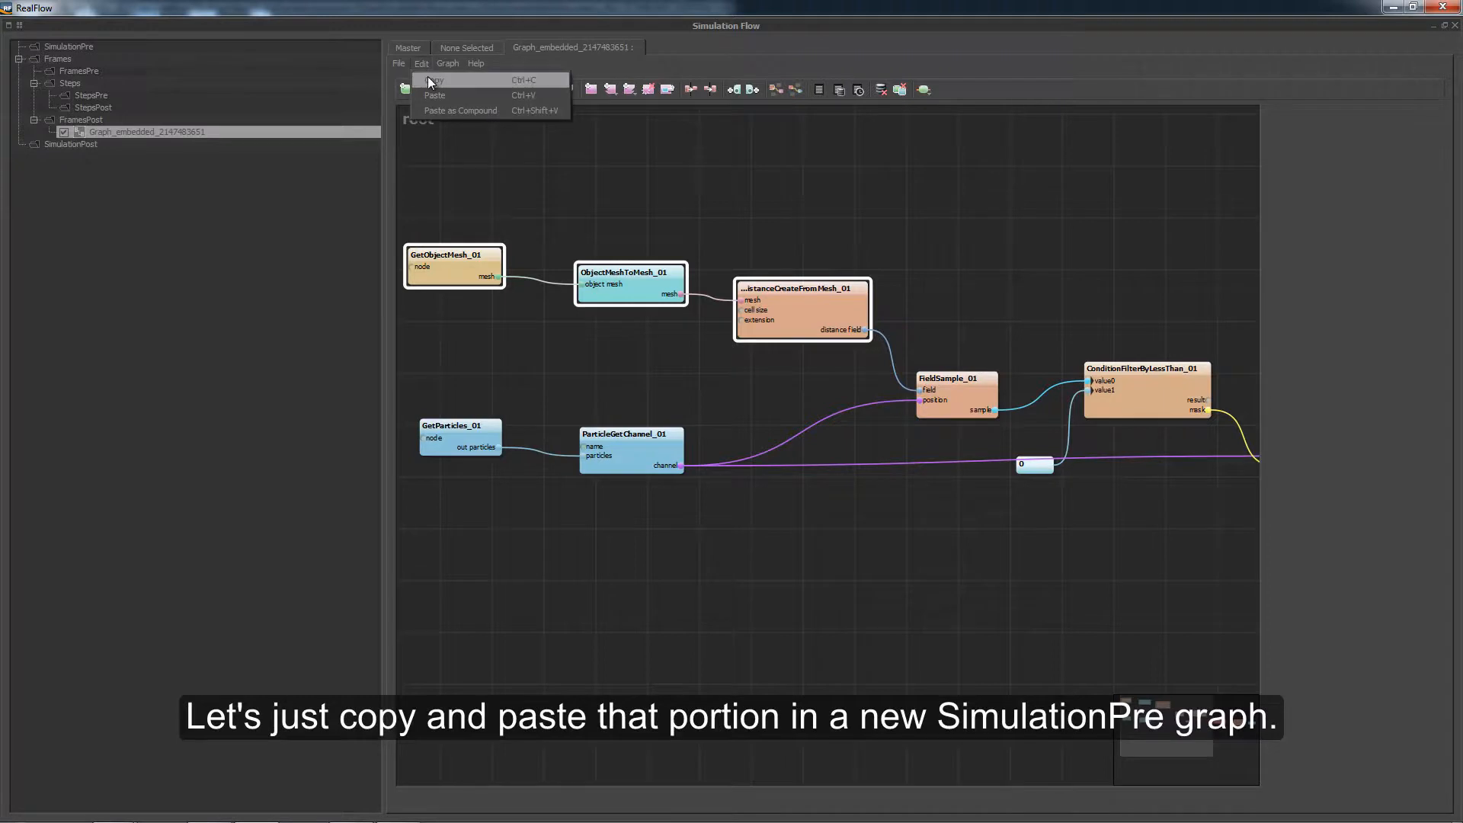
pyautogui.click(427, 77)
# Step: Add a new graph under SimulationPre and paste the copied mesh and distance field nodes into it
pyautogui.click(67, 46)
pyautogui.rightClick(71, 48)
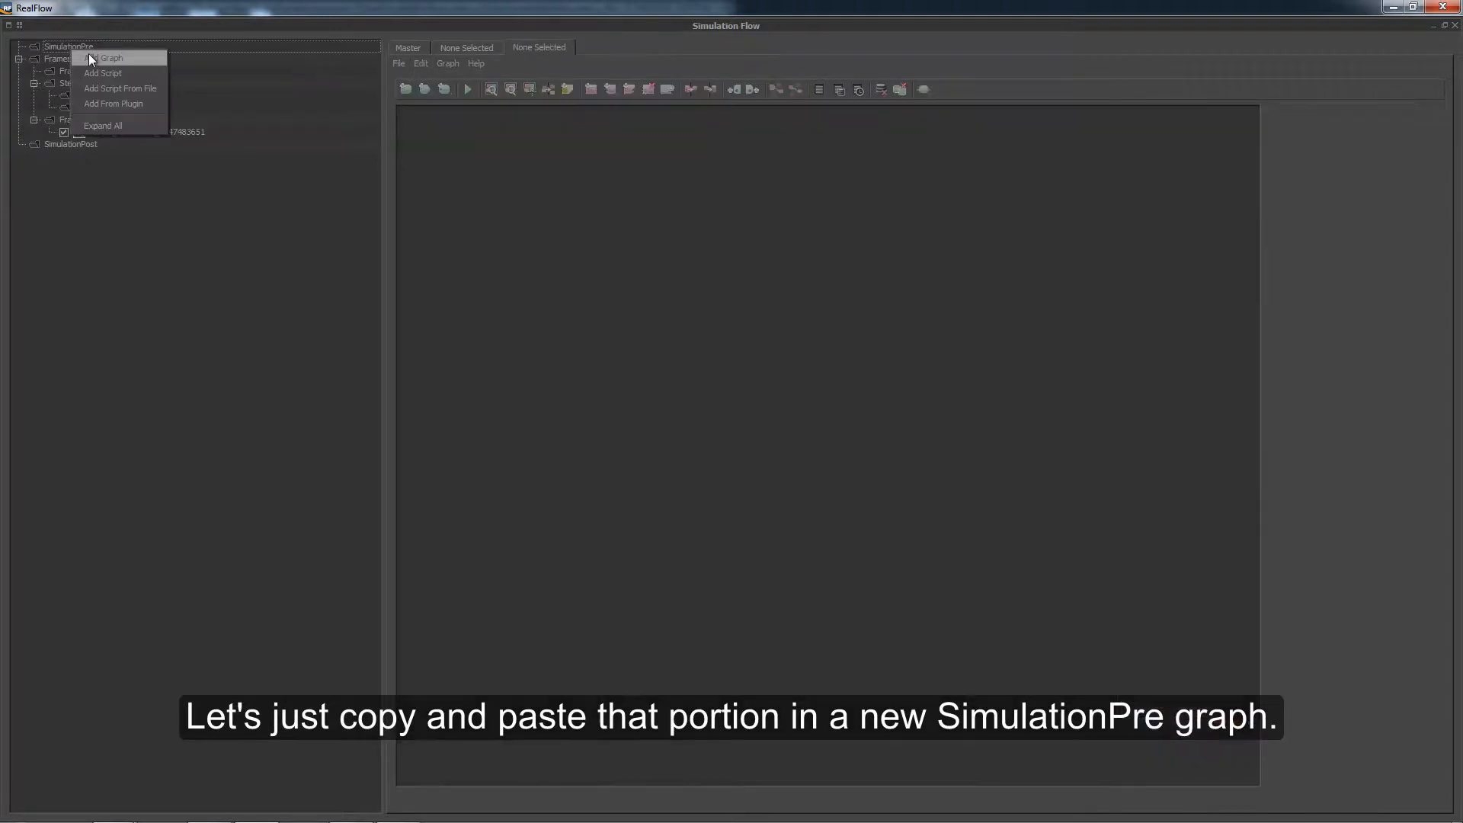
pyautogui.click(90, 59)
pyautogui.click(421, 64)
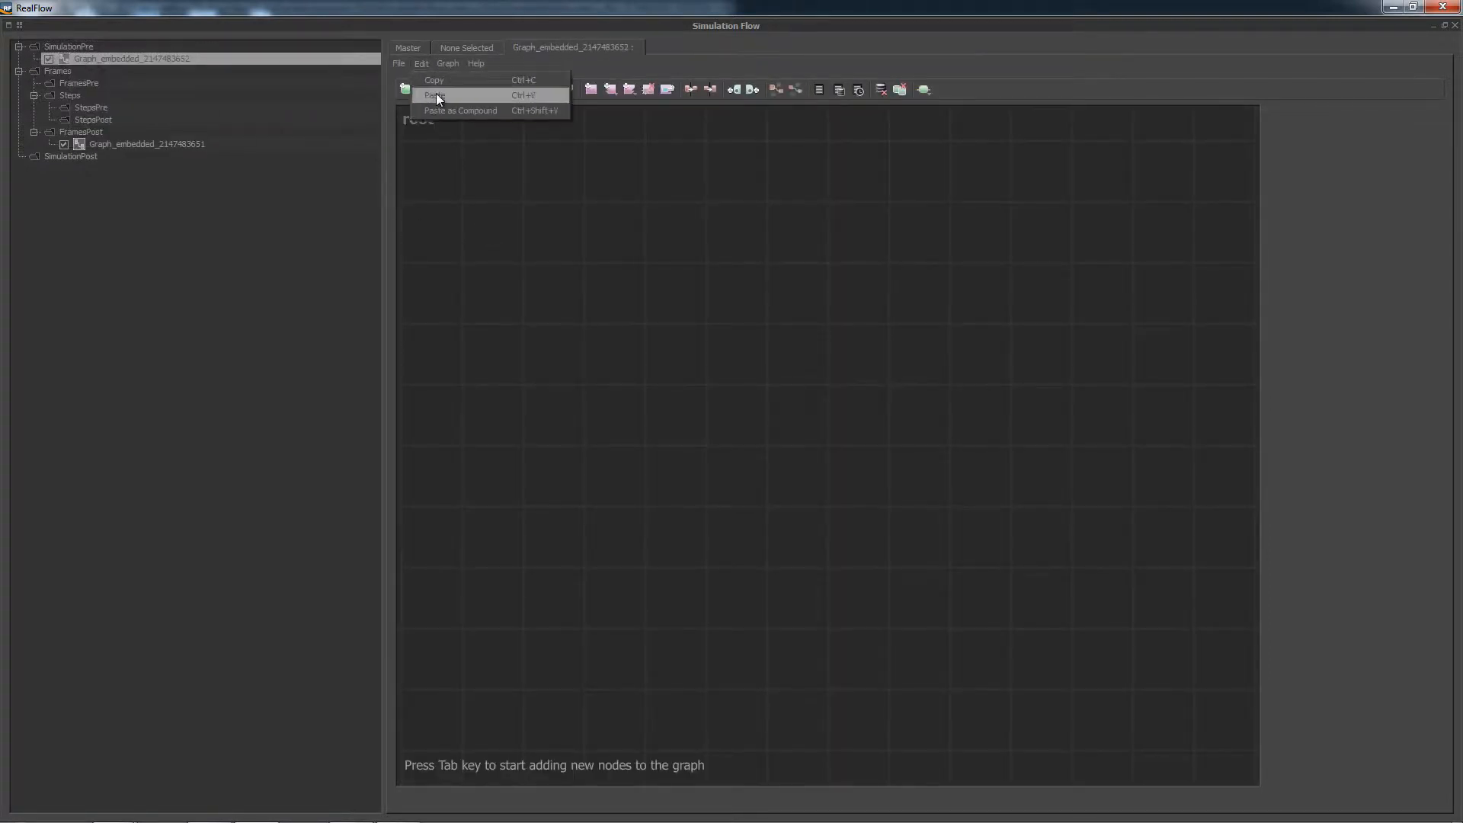
pyautogui.click(436, 98)
# Step: Add a SetDistanceFieldGlobalVariable node to the SimulationPre graph, name its variable "field" and set store copy to No
pyautogui.moveTo(982, 412); pyautogui.dragTo(820, 446, button='middle')
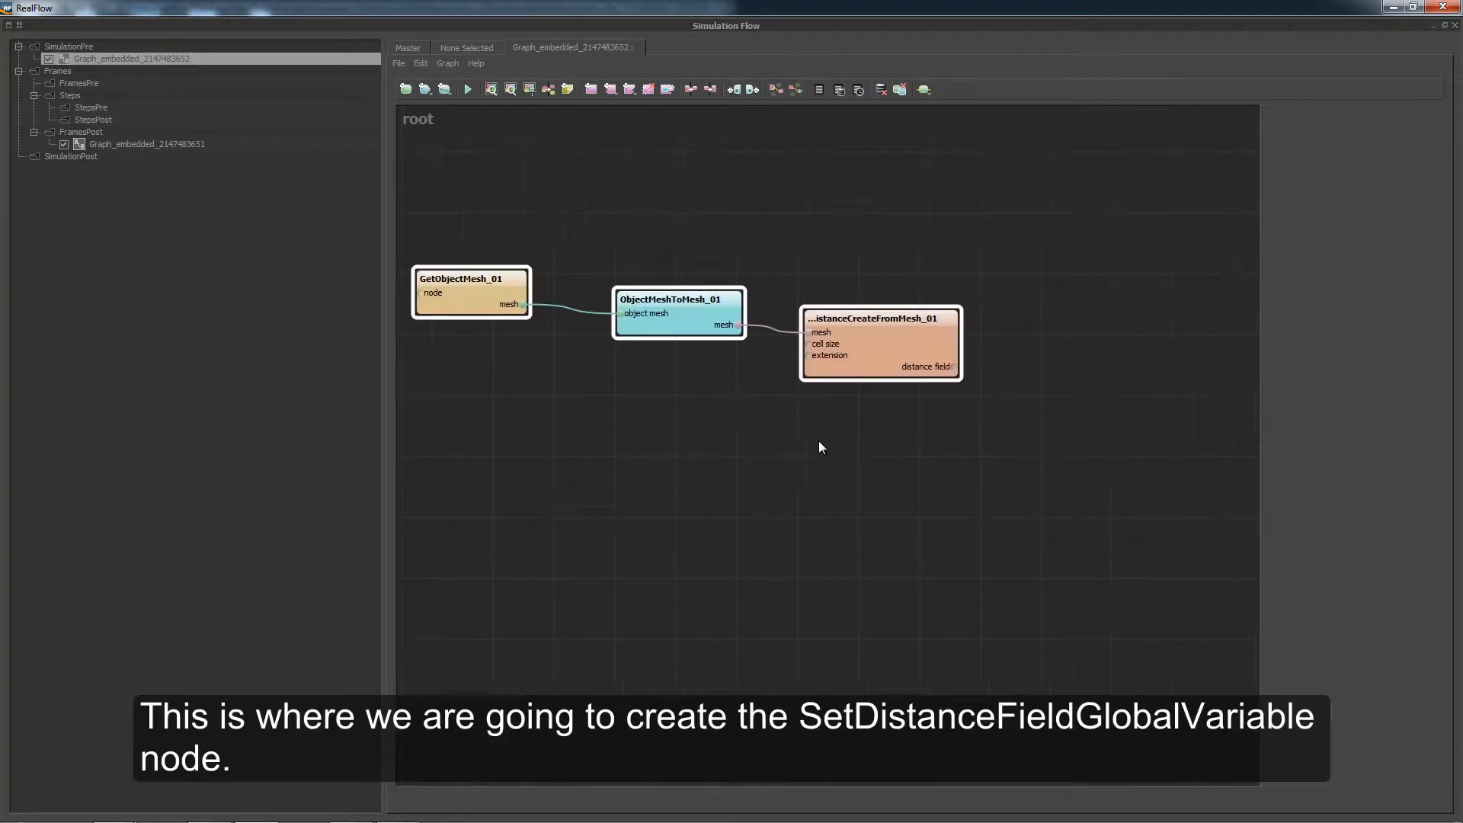
pyautogui.rightClick(1031, 412)
pyautogui.write('set global dist')
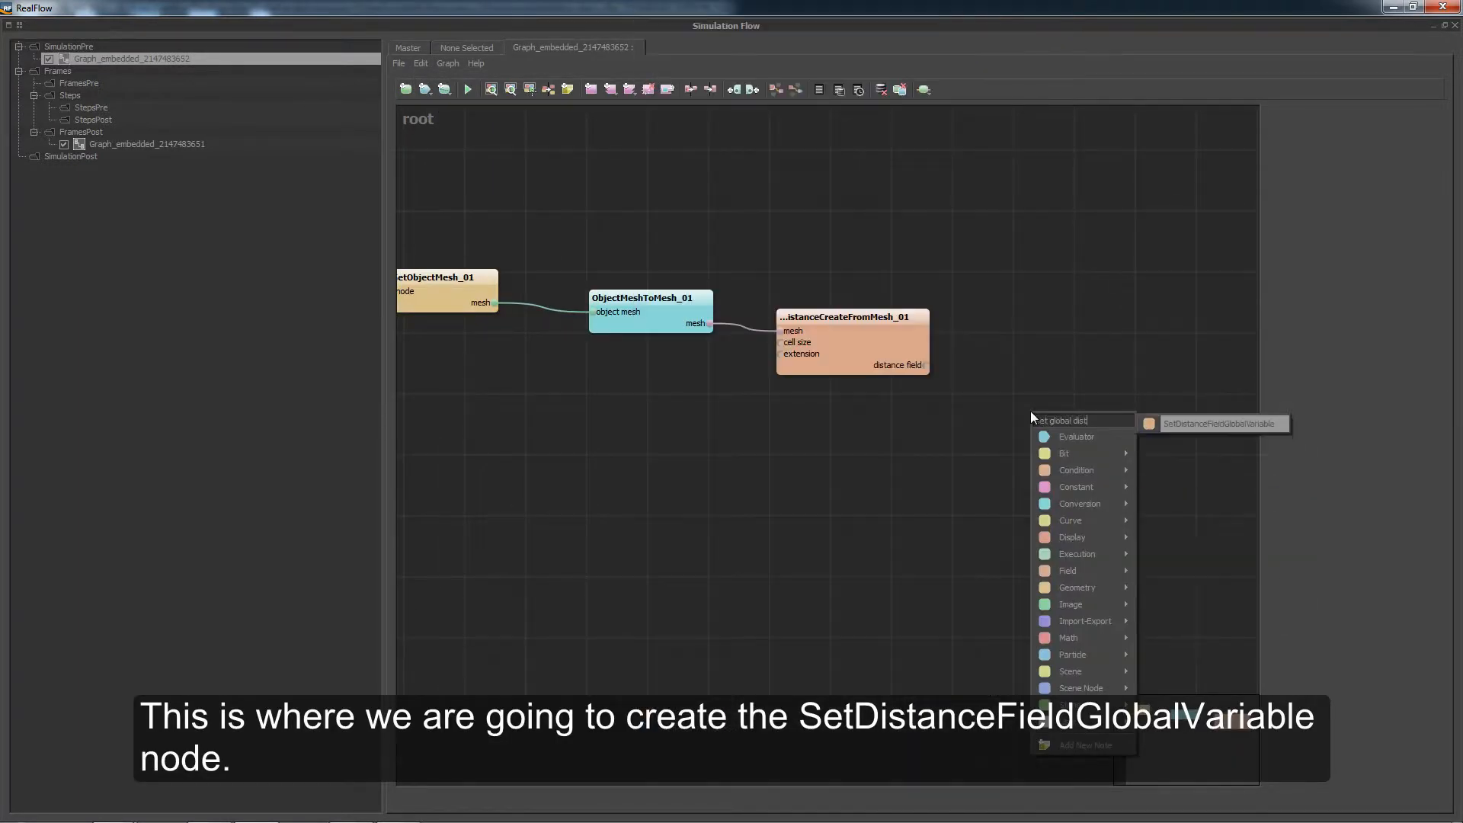
pyautogui.press('Return')
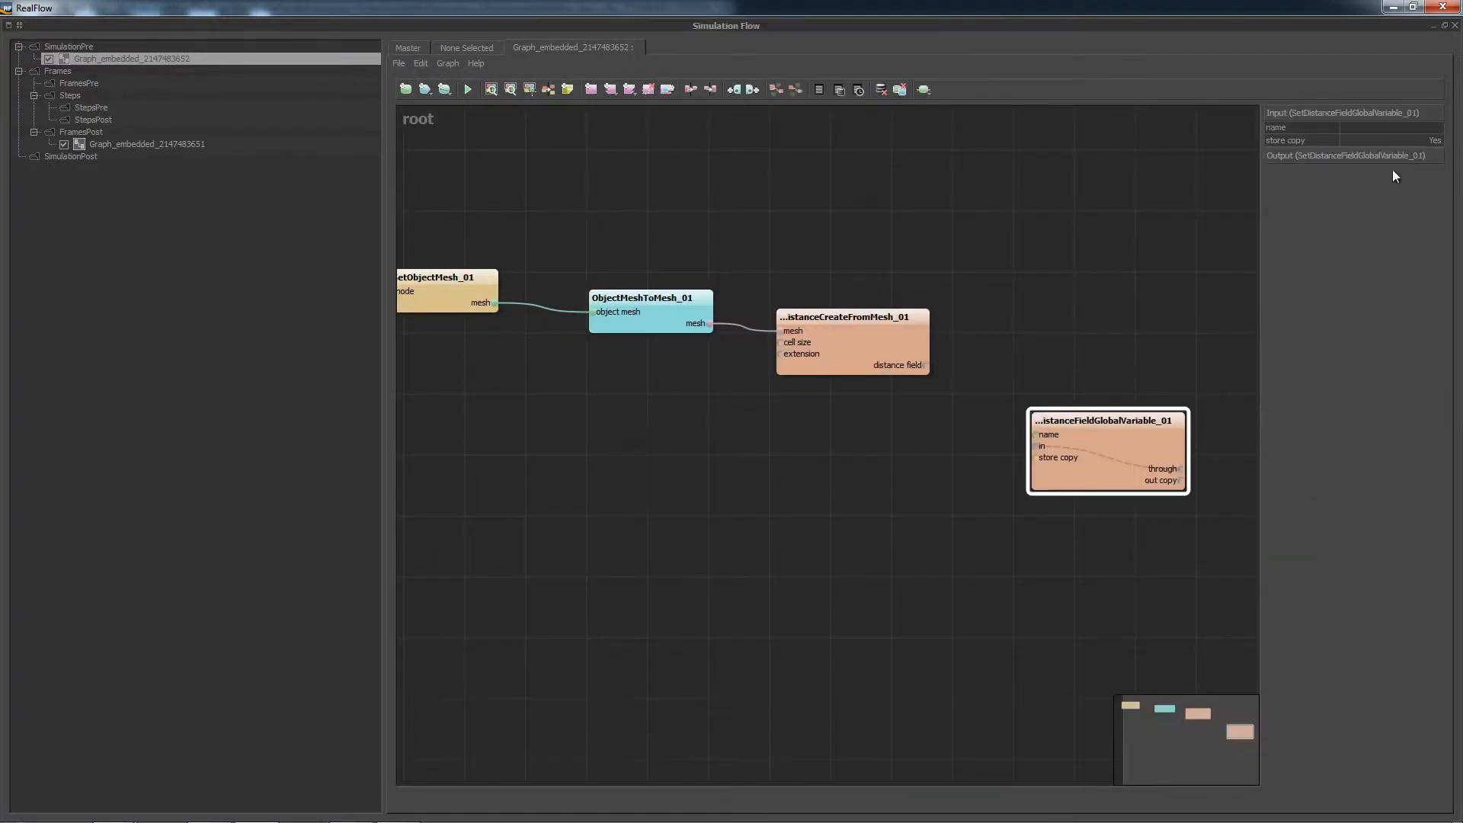
pyautogui.doubleClick(1390, 124)
pyautogui.write('field')
pyautogui.press('Return')
pyautogui.click(1387, 140)
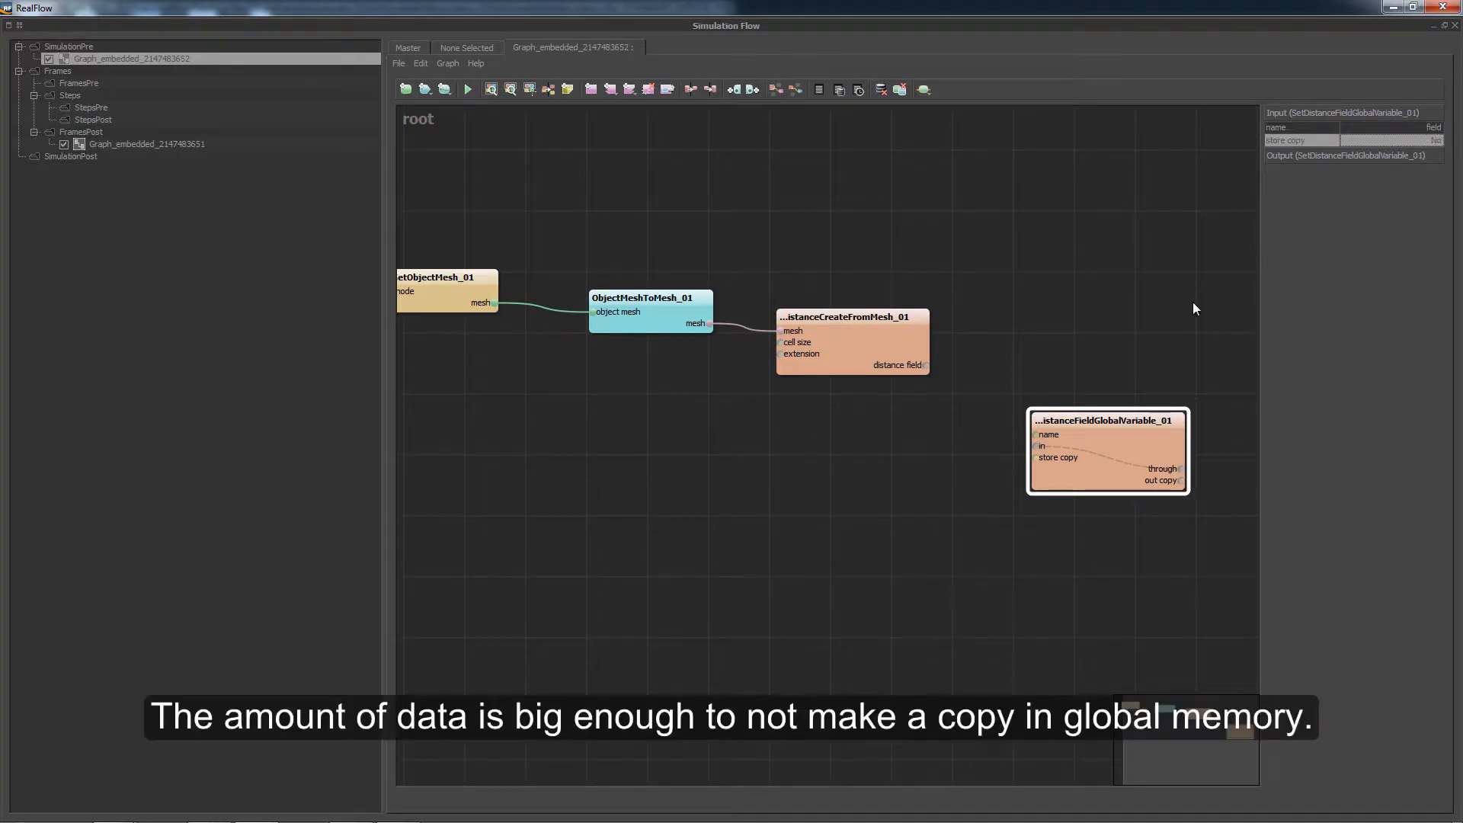
# Step: Connect the distance field output to the global variable node's in port and its through output to a new Evaluator node
pyautogui.moveTo(923, 366); pyautogui.dragTo(1064, 360)
pyautogui.click(1211, 367)
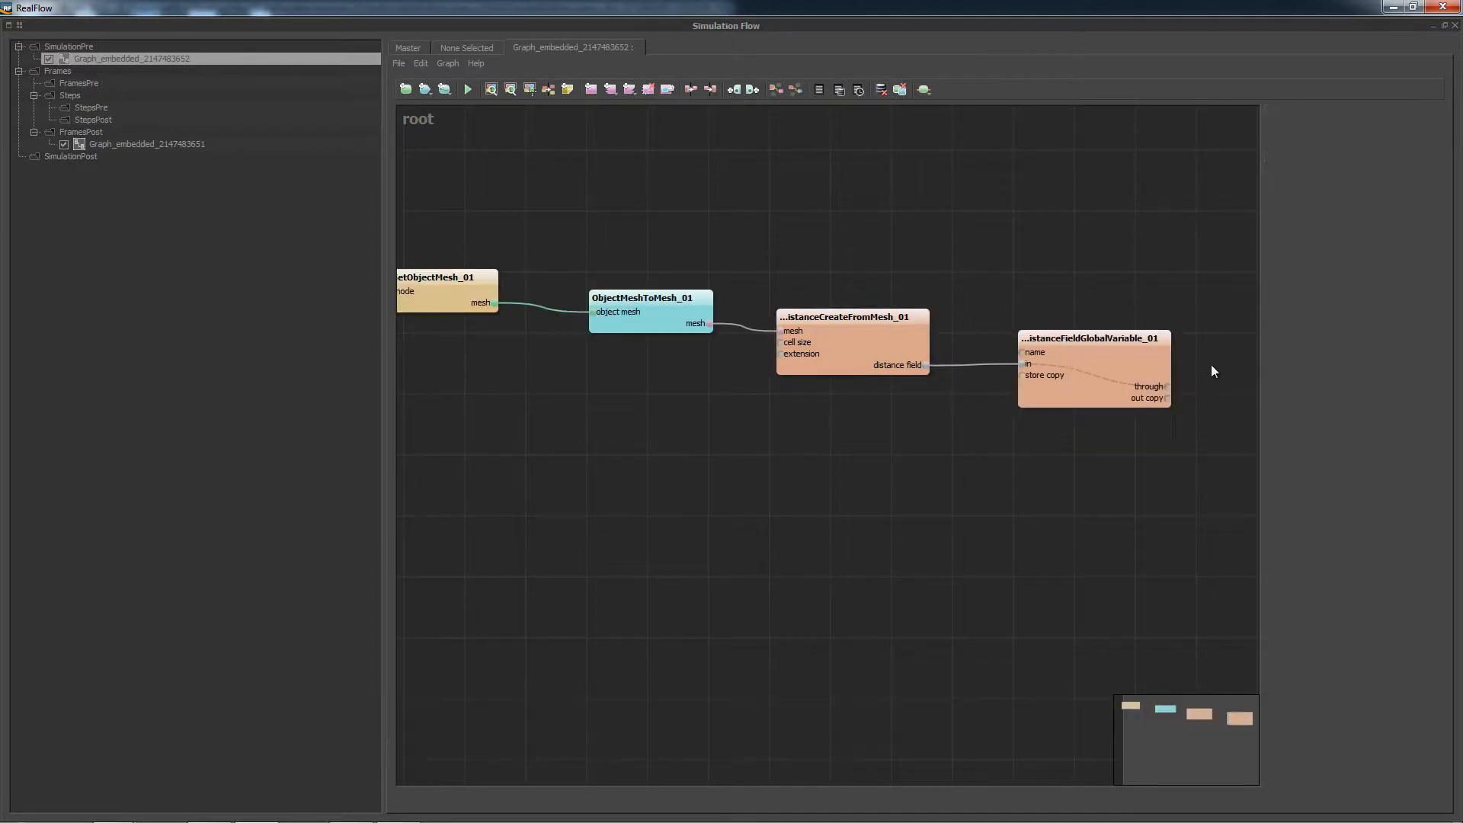
pyautogui.rightClick(1212, 368)
pyautogui.press('Down')
pyautogui.press('Return')
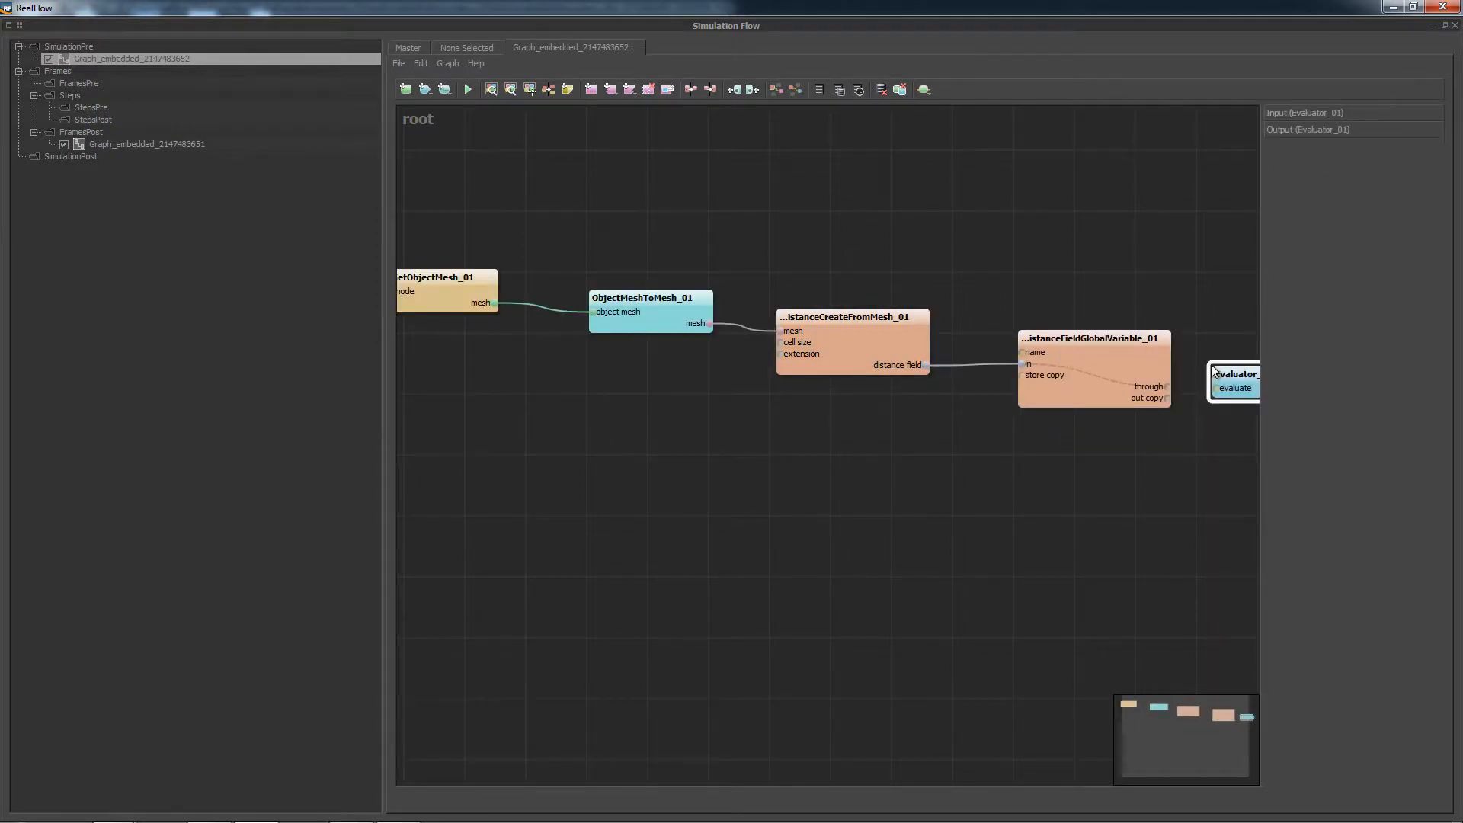
pyautogui.moveTo(1167, 386); pyautogui.dragTo(1230, 383)
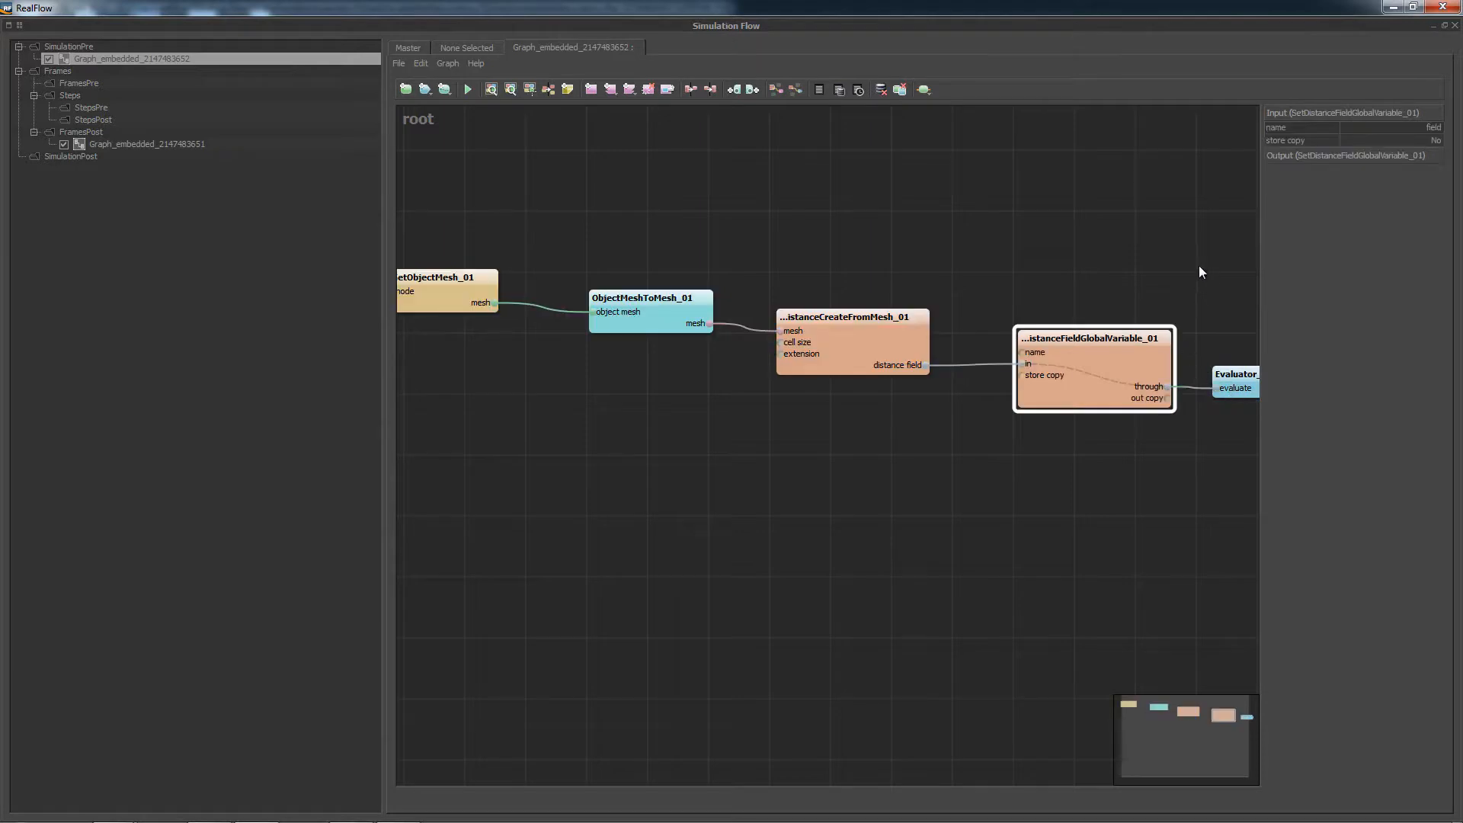
pyautogui.moveTo(1200, 265); pyautogui.dragTo(1078, 261, button='middle')
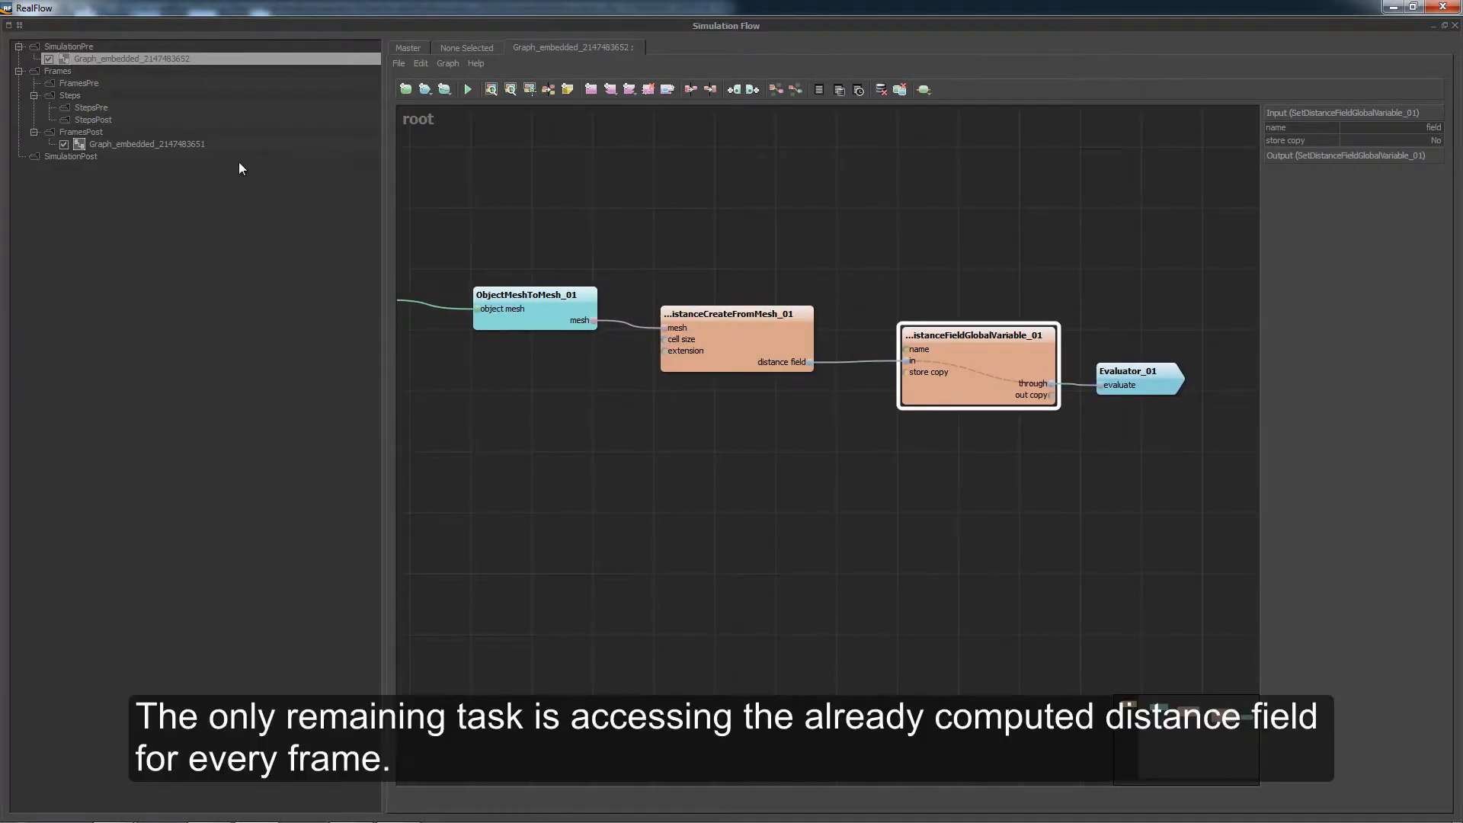
# Step: Add a GetDistanceFieldGlobalVariable node to the FramesPost graph and set its name to "field"
pyautogui.click(214, 144)
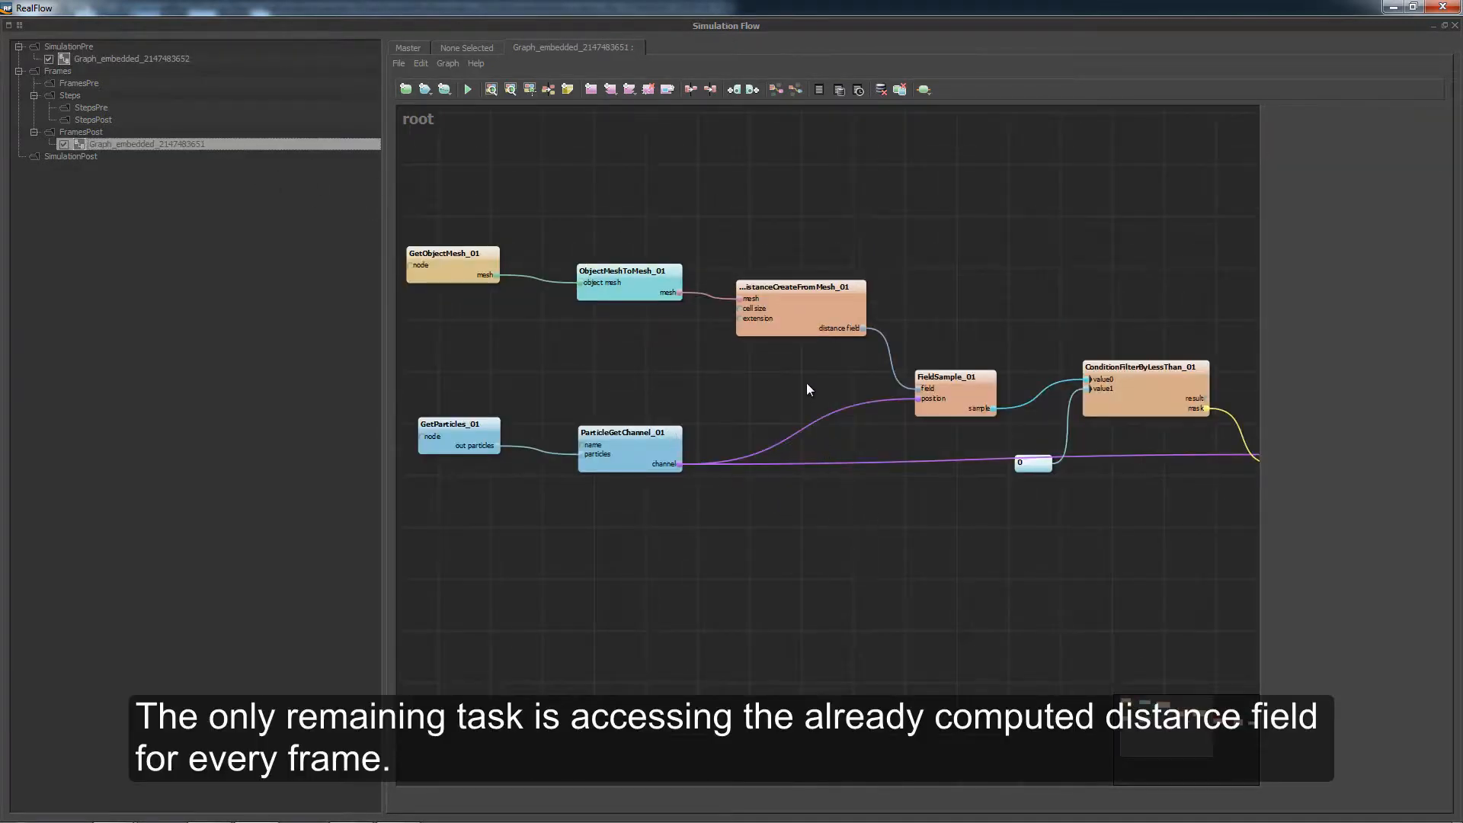
pyautogui.rightClick(767, 237)
pyautogui.write('get distan')
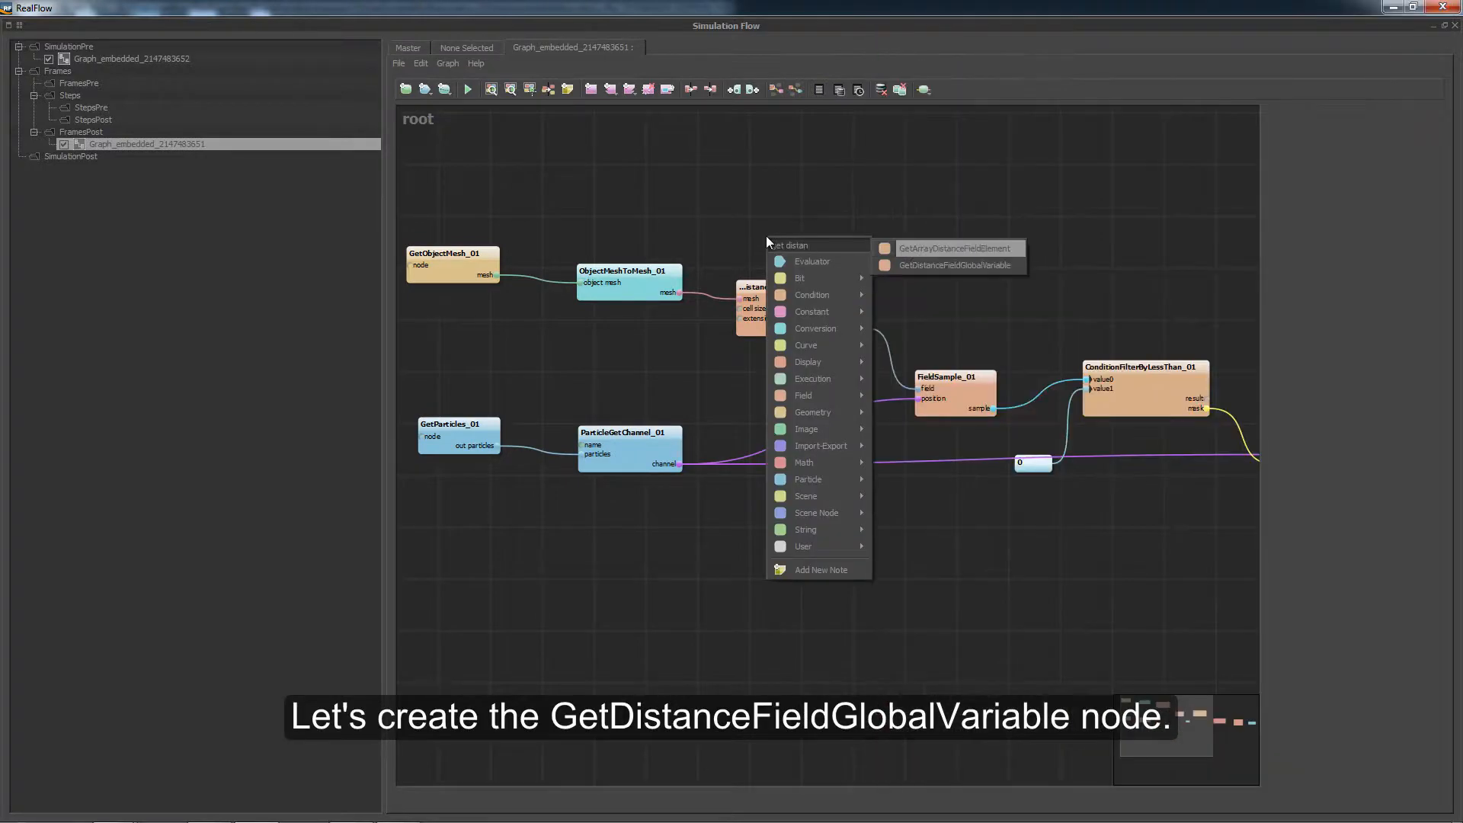
pyautogui.click(955, 266)
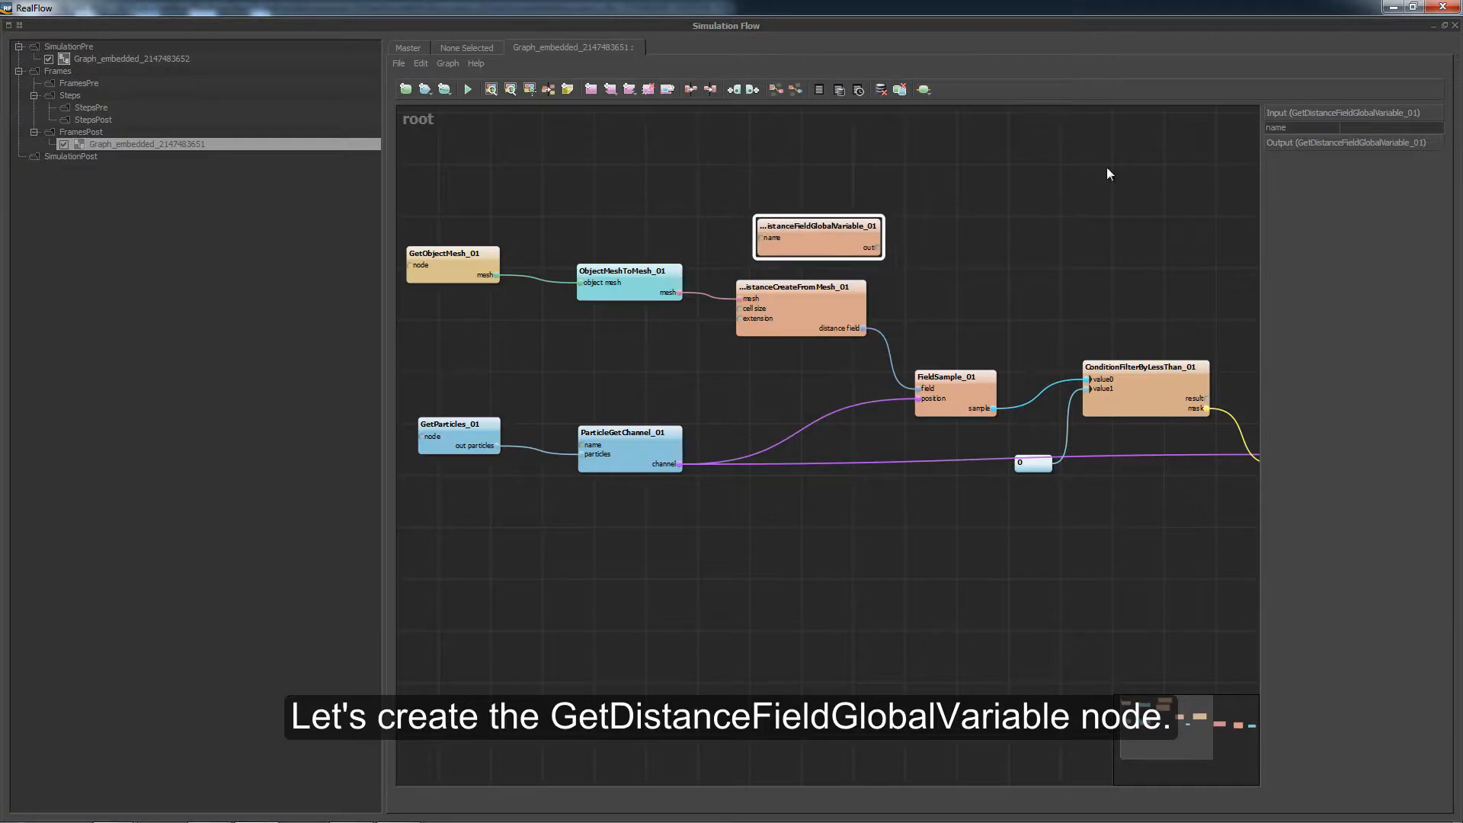
pyautogui.click(1383, 126)
pyautogui.write('field')
pyautogui.press('Return')
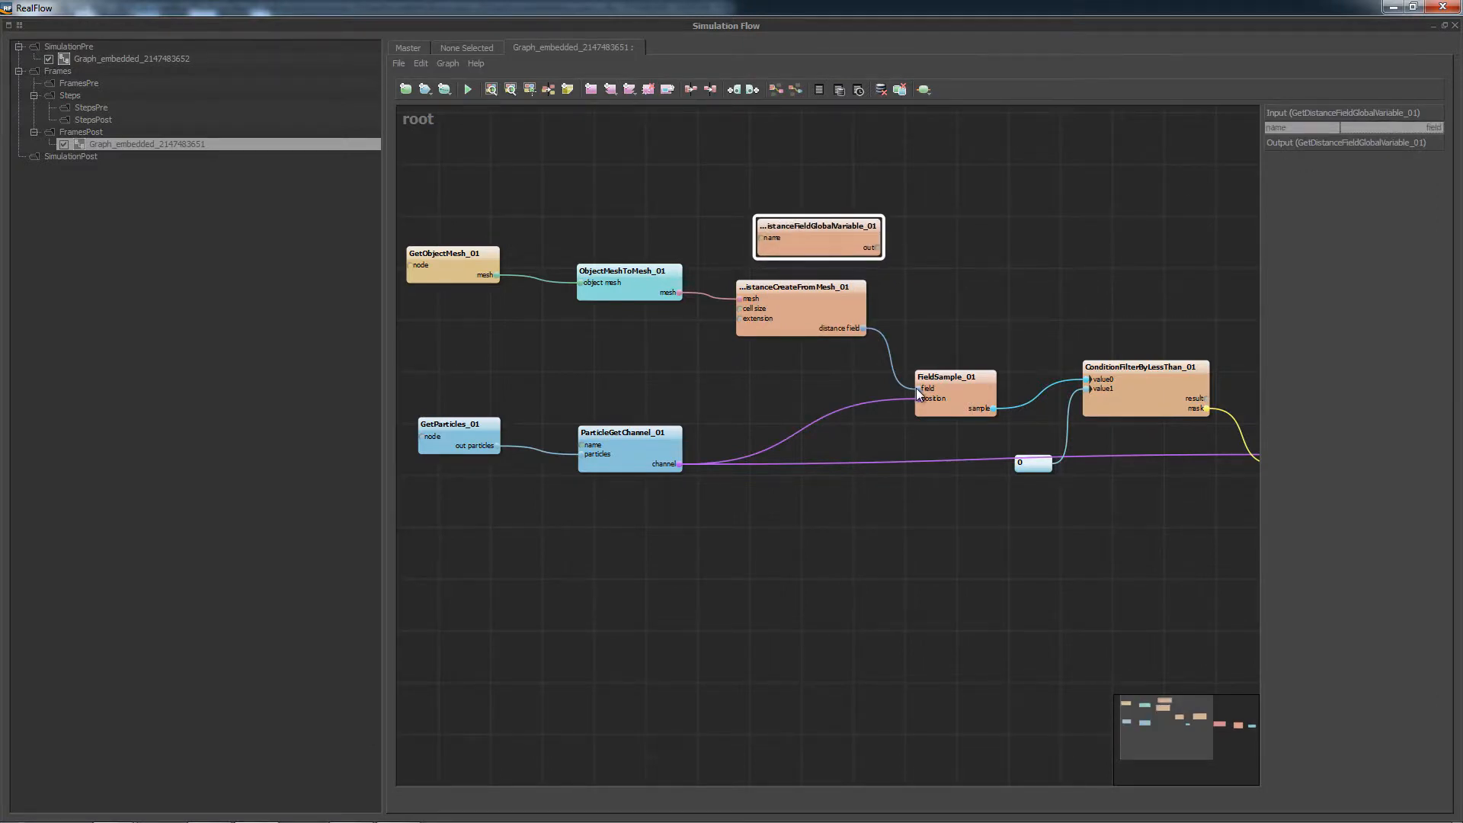
# Step: Feed FieldSample's field input from the global variable node instead, and delete the FramesPost graph's three mesh and distance field creation nodes
pyautogui.moveTo(918, 388); pyautogui.dragTo(890, 324)
pyautogui.moveTo(878, 248); pyautogui.dragTo(919, 389)
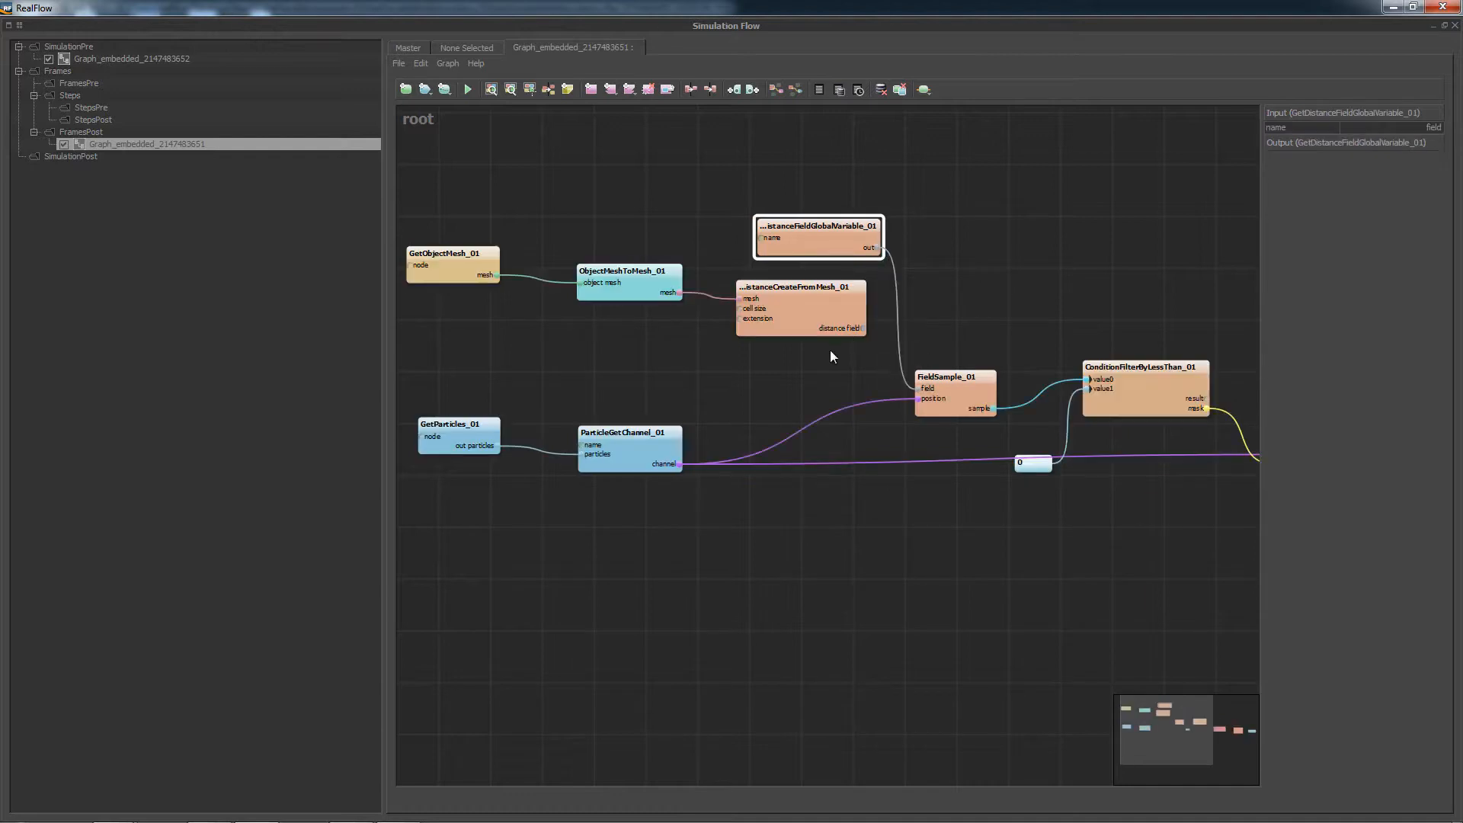
pyautogui.moveTo(837, 356); pyautogui.dragTo(426, 271)
pyautogui.press('Delete')
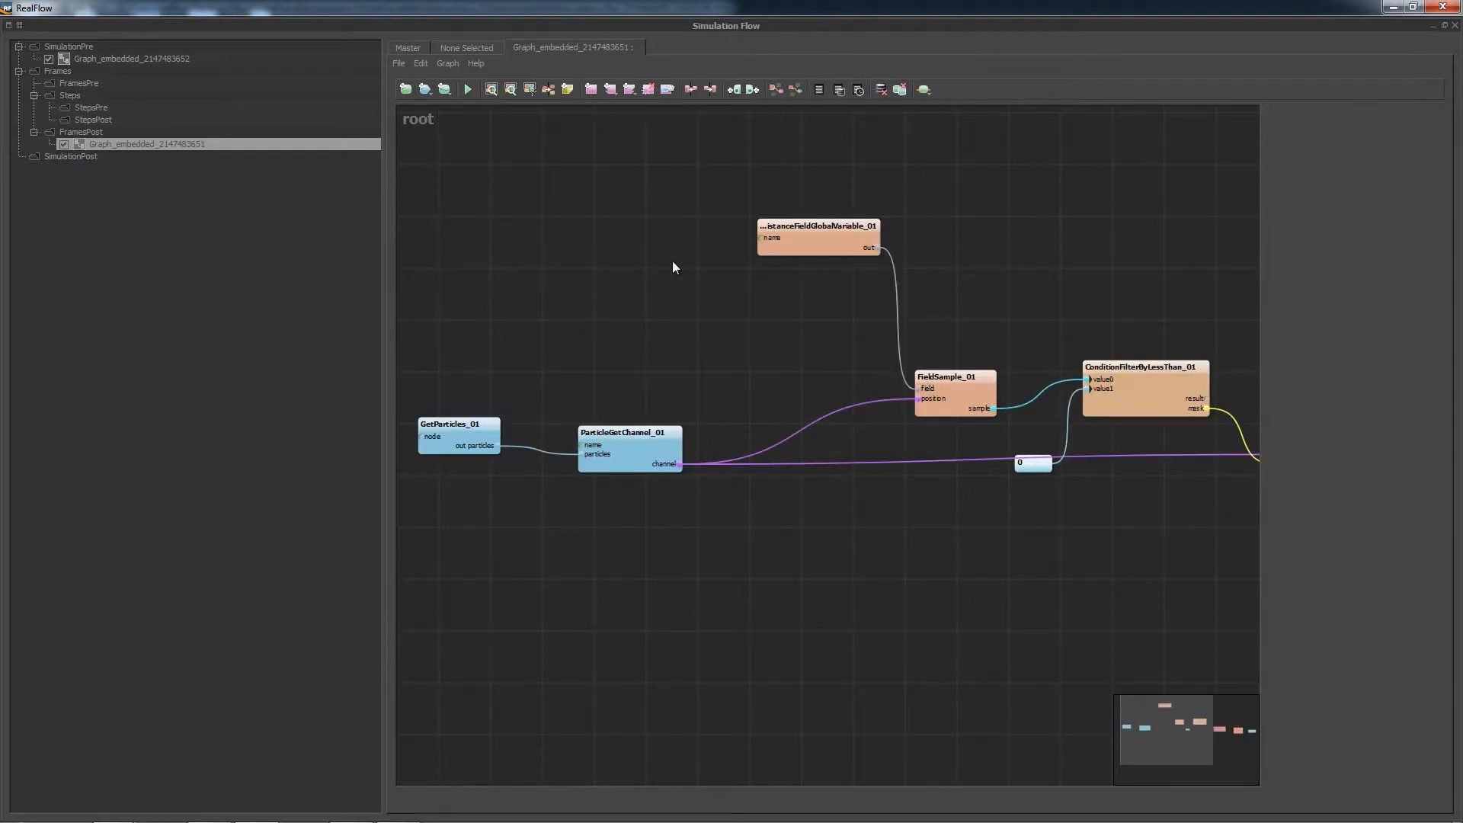
pyautogui.moveTo(797, 239); pyautogui.dragTo(730, 364)
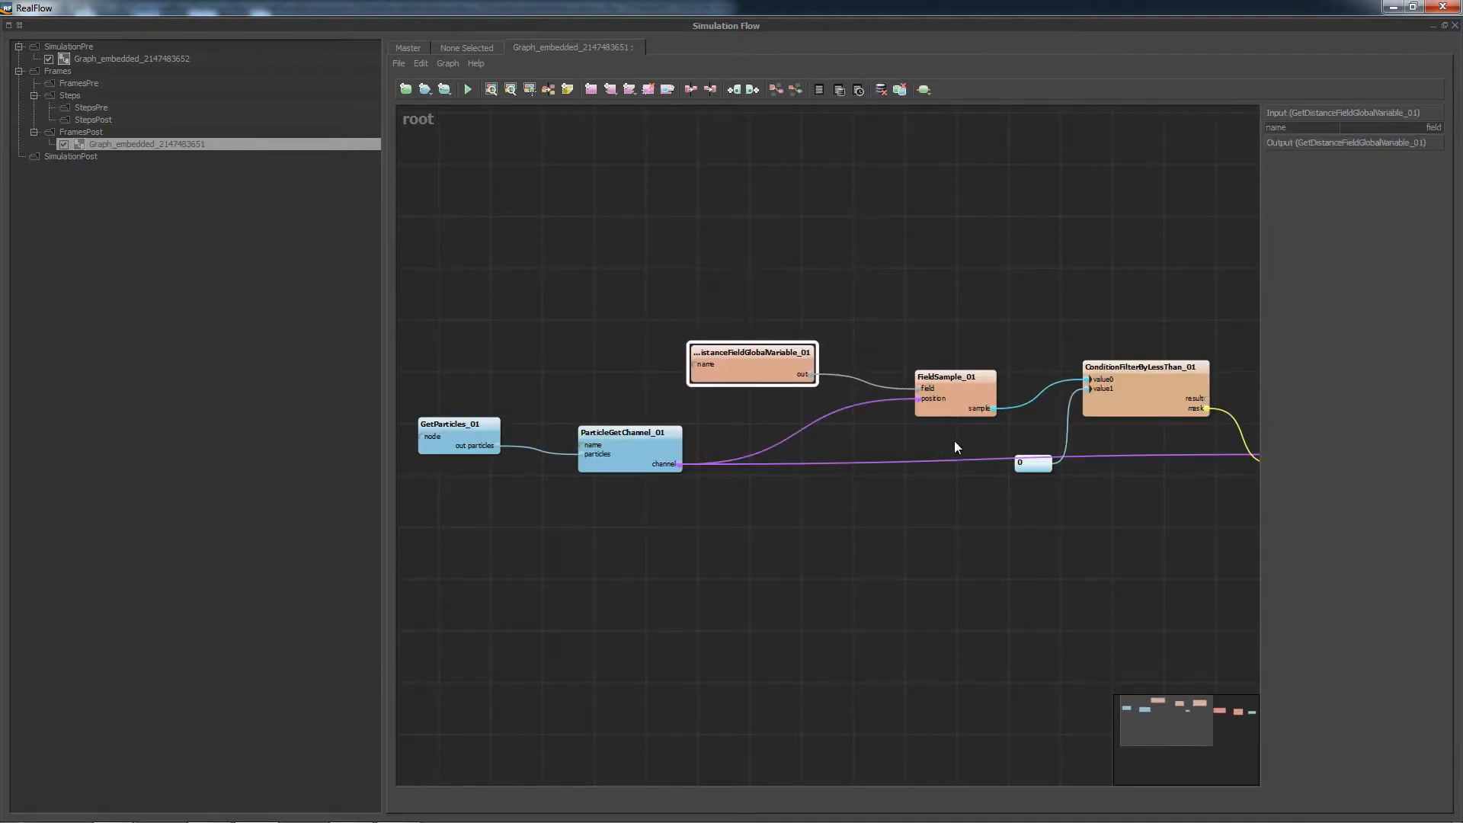
pyautogui.moveTo(1066, 302); pyautogui.dragTo(964, 308, button='middle')
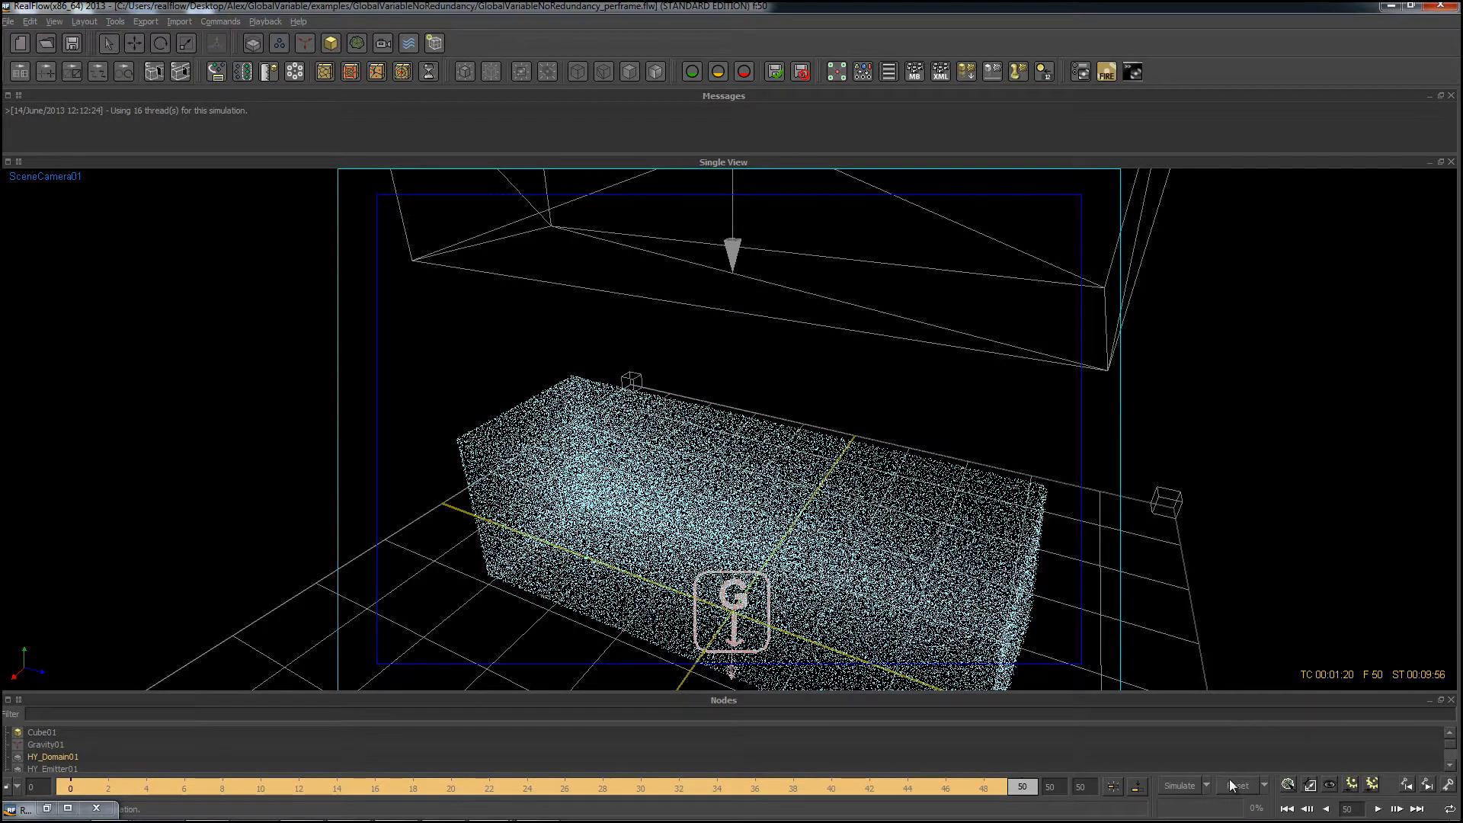
# Step: Reset all simulation data and simulate the optimized scene through frame 50
pyautogui.click(1231, 785)
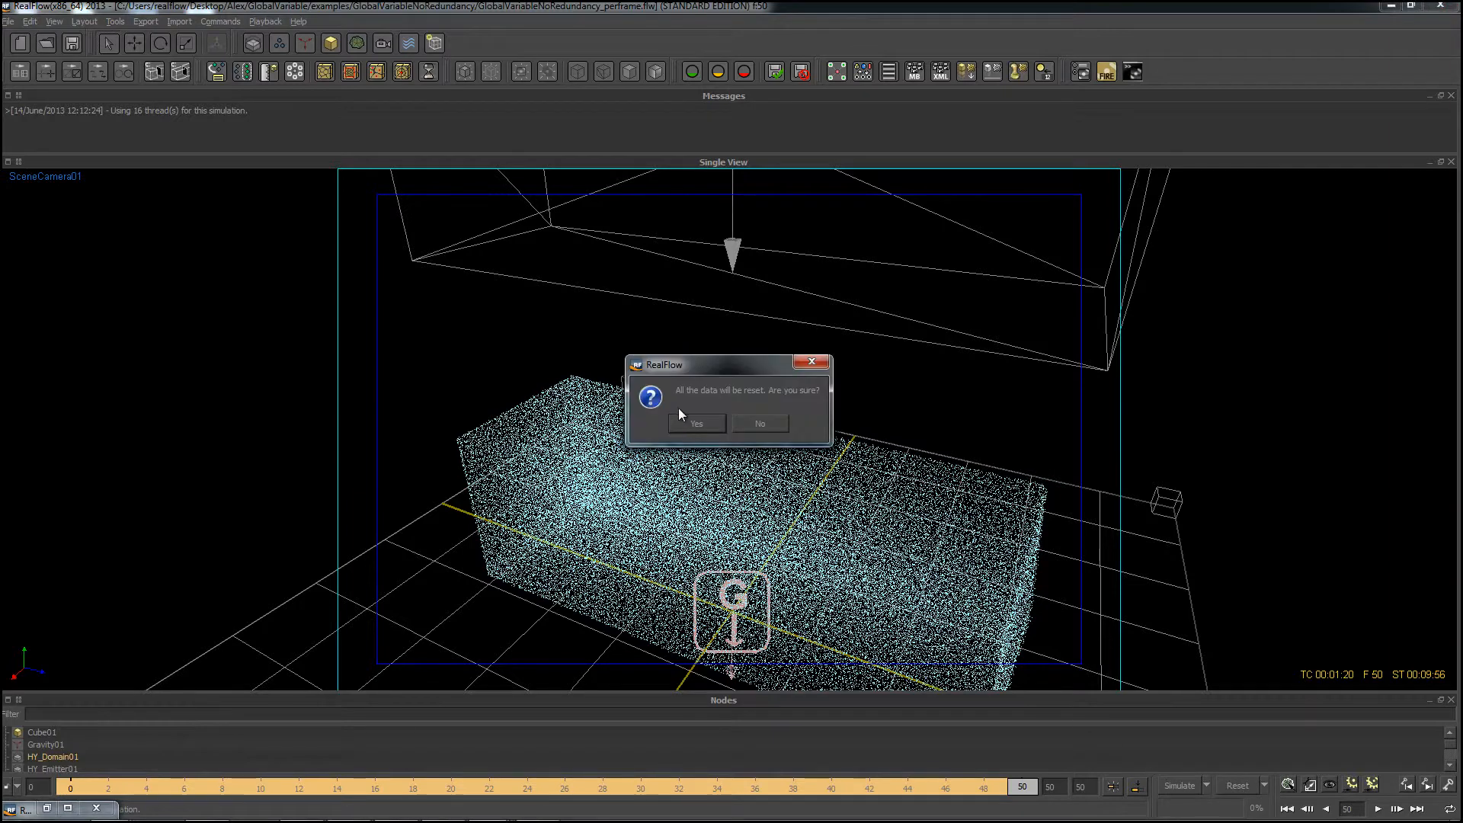
pyautogui.click(695, 423)
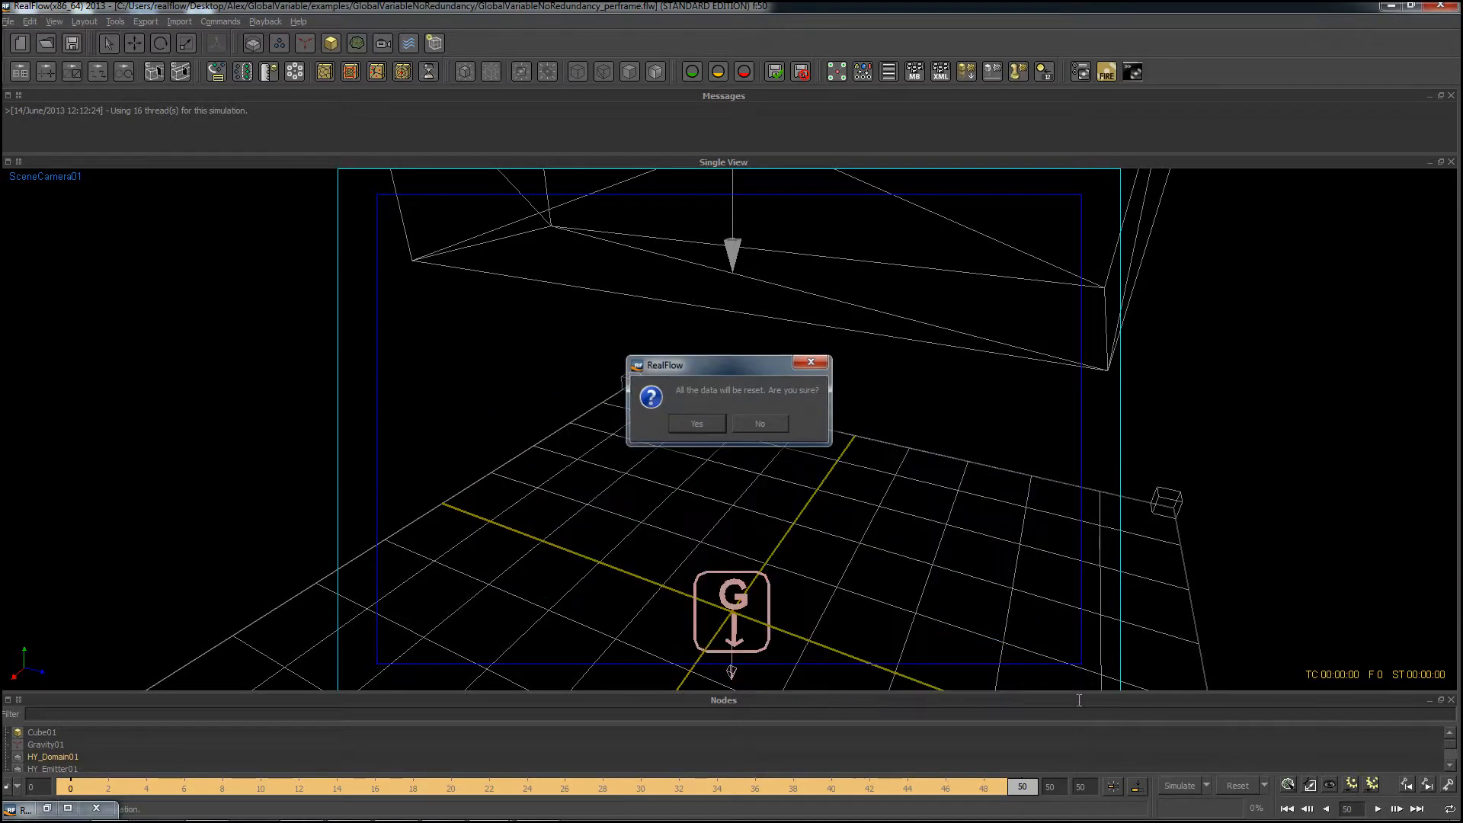
pyautogui.click(1179, 787)
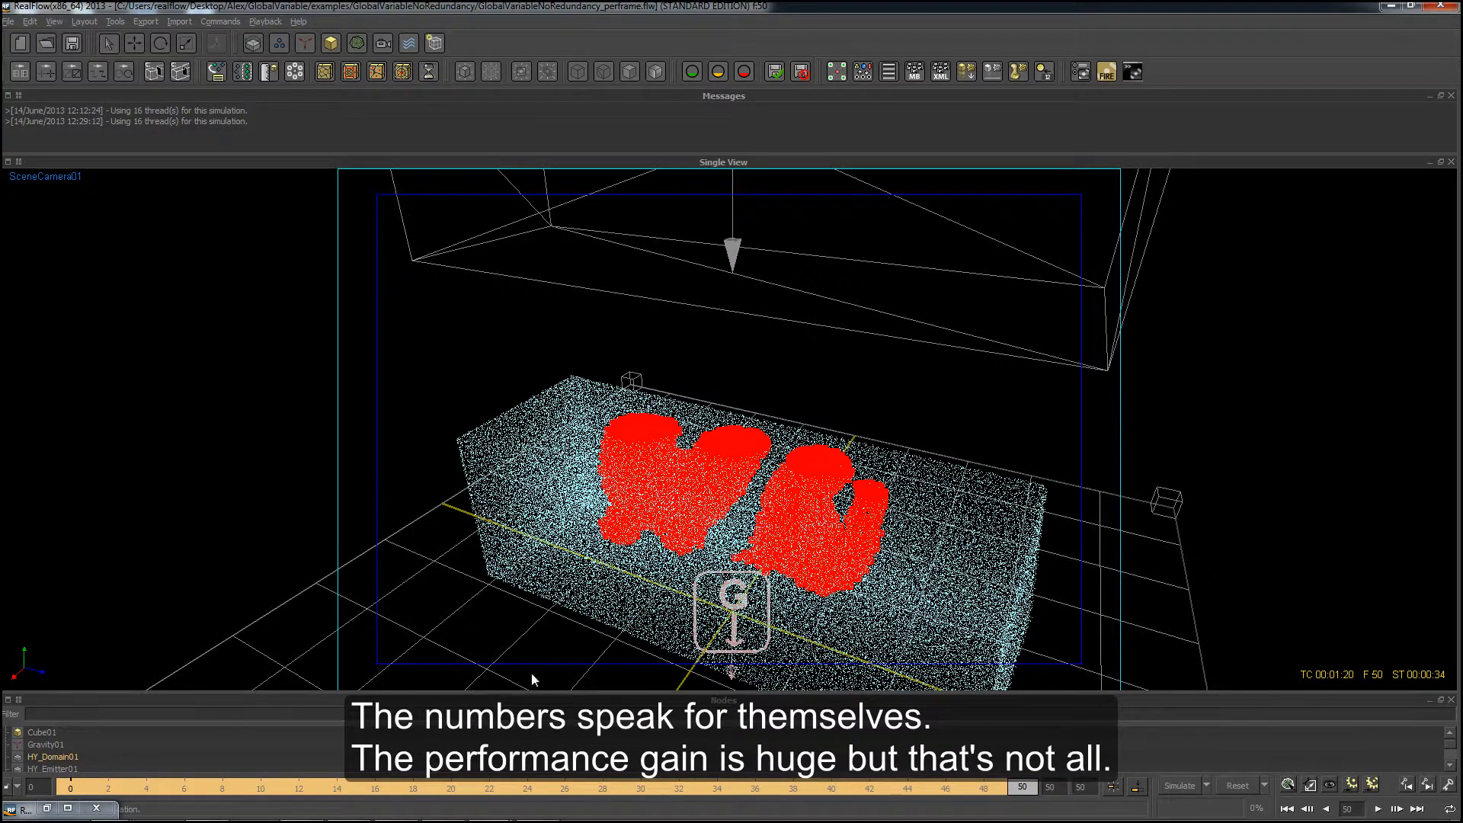
# Step: Add a DisplayFieldScalar node to the SimulationPre graph, fed by the distance field output and connected to a new Evaluator
pyautogui.click(67, 810)
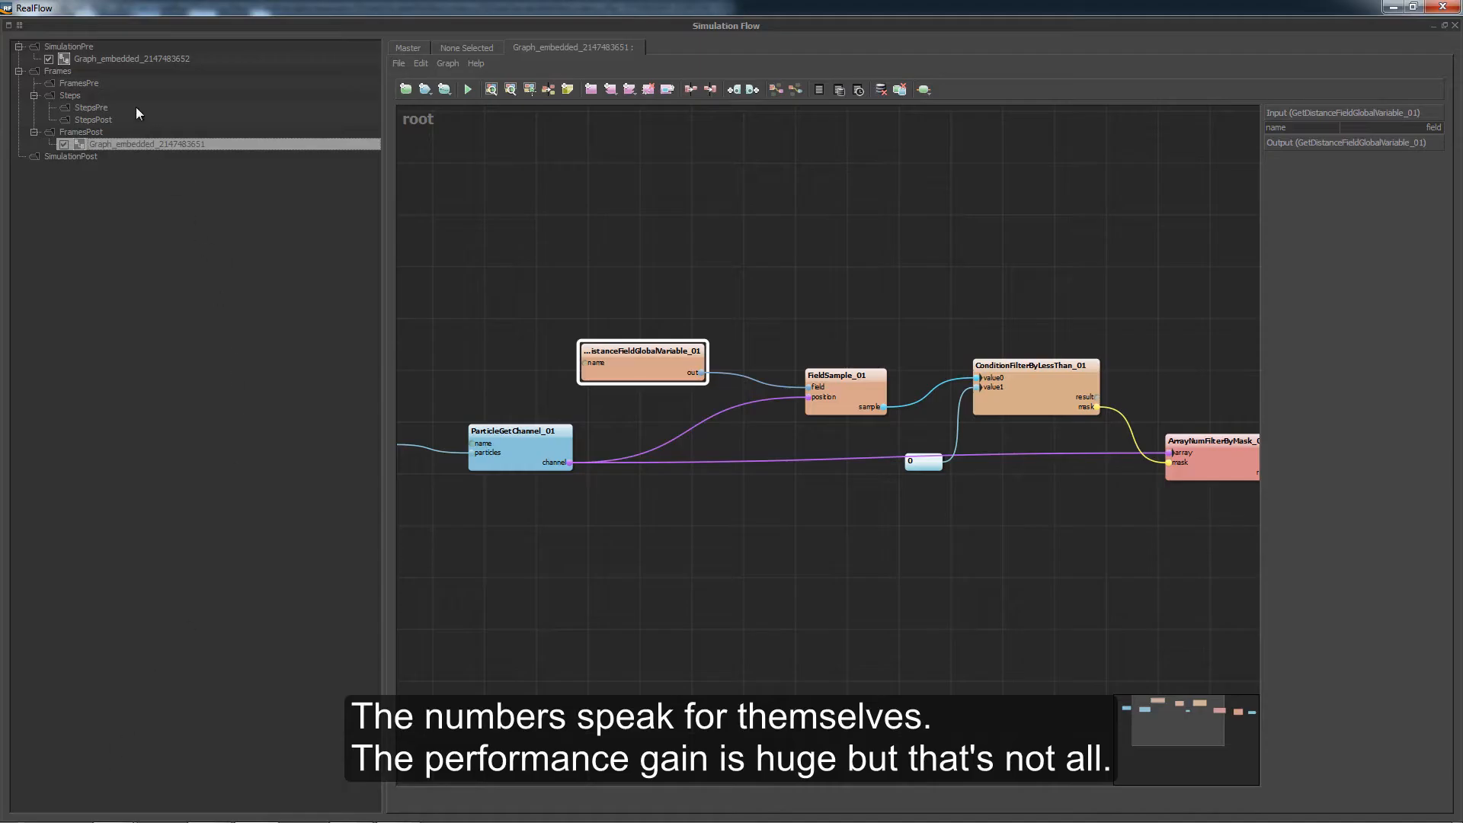
pyautogui.click(140, 58)
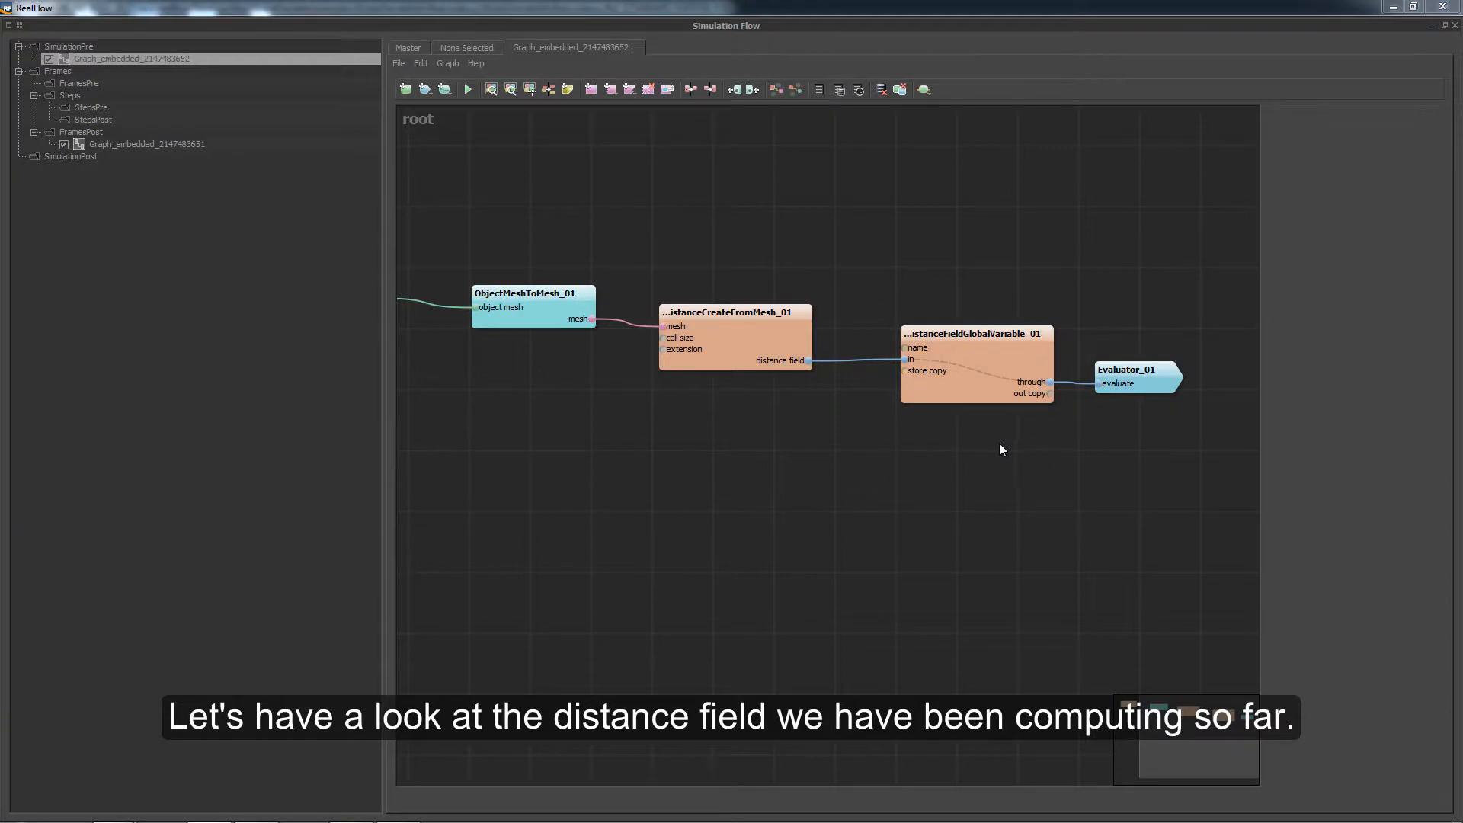
pyautogui.rightClick(1079, 451)
pyautogui.write('dis')
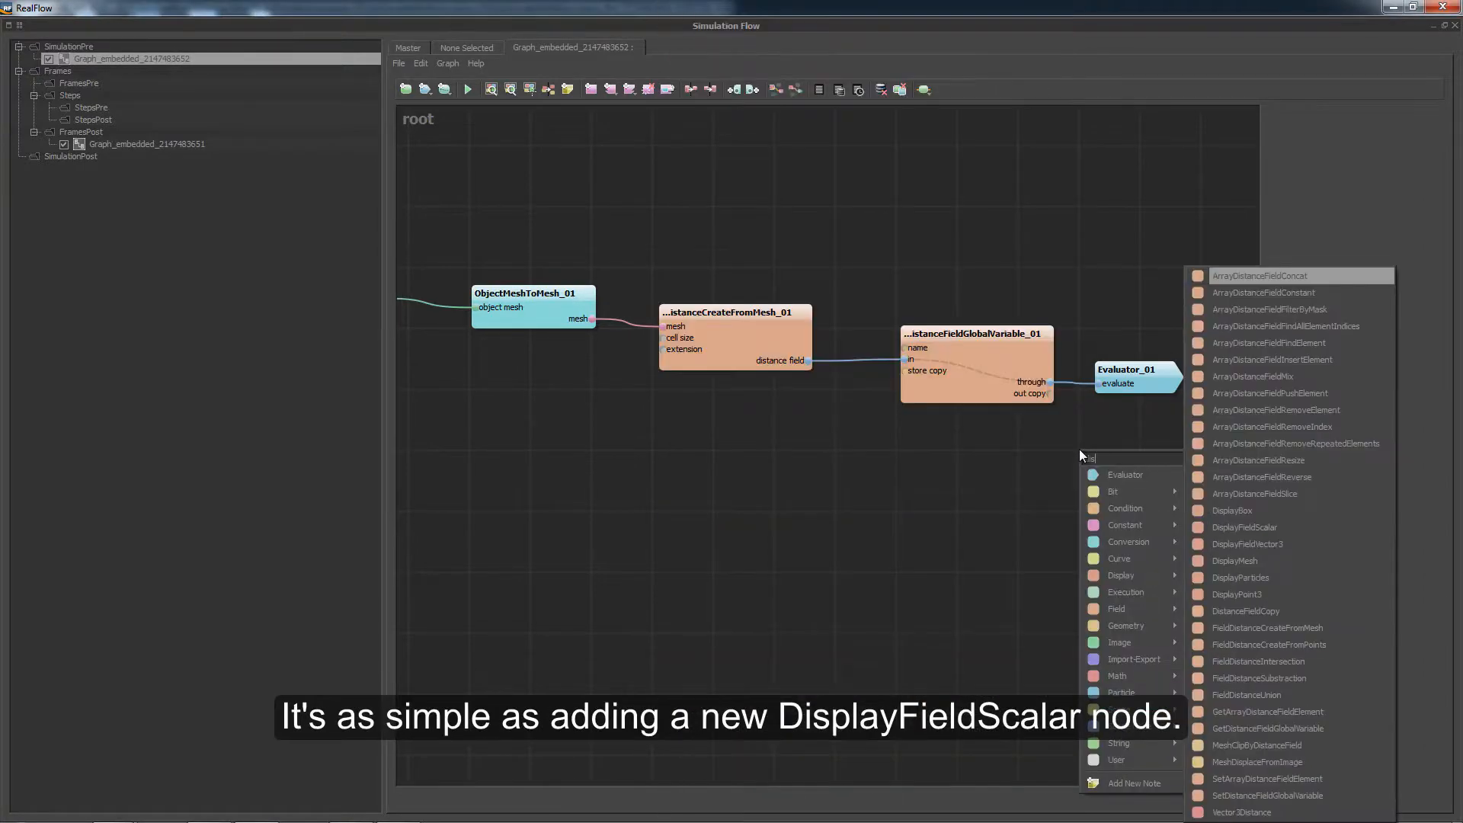
pyautogui.write('play field')
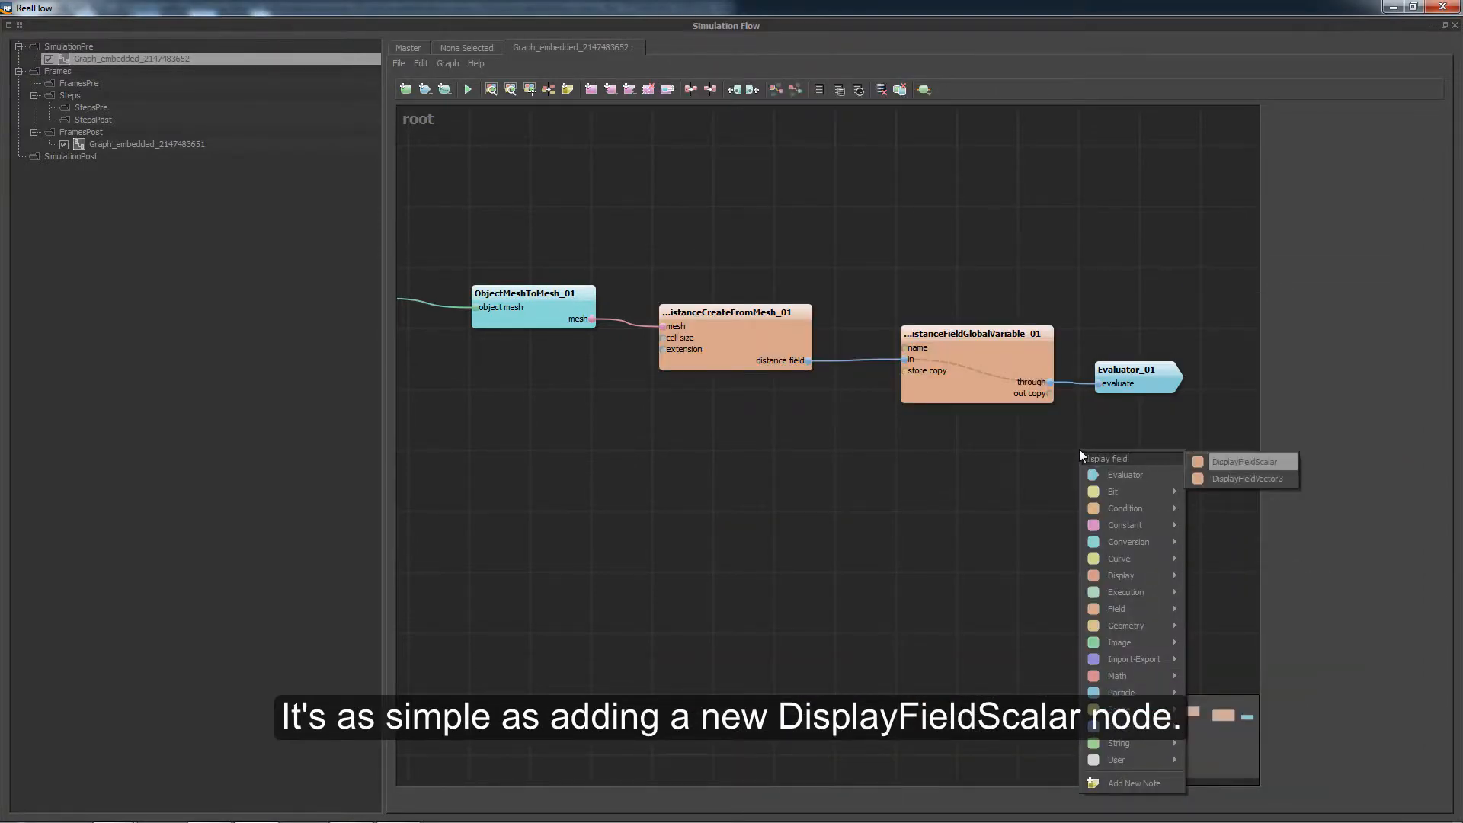
pyautogui.press('Return')
pyautogui.moveTo(788, 355); pyautogui.dragTo(1004, 463)
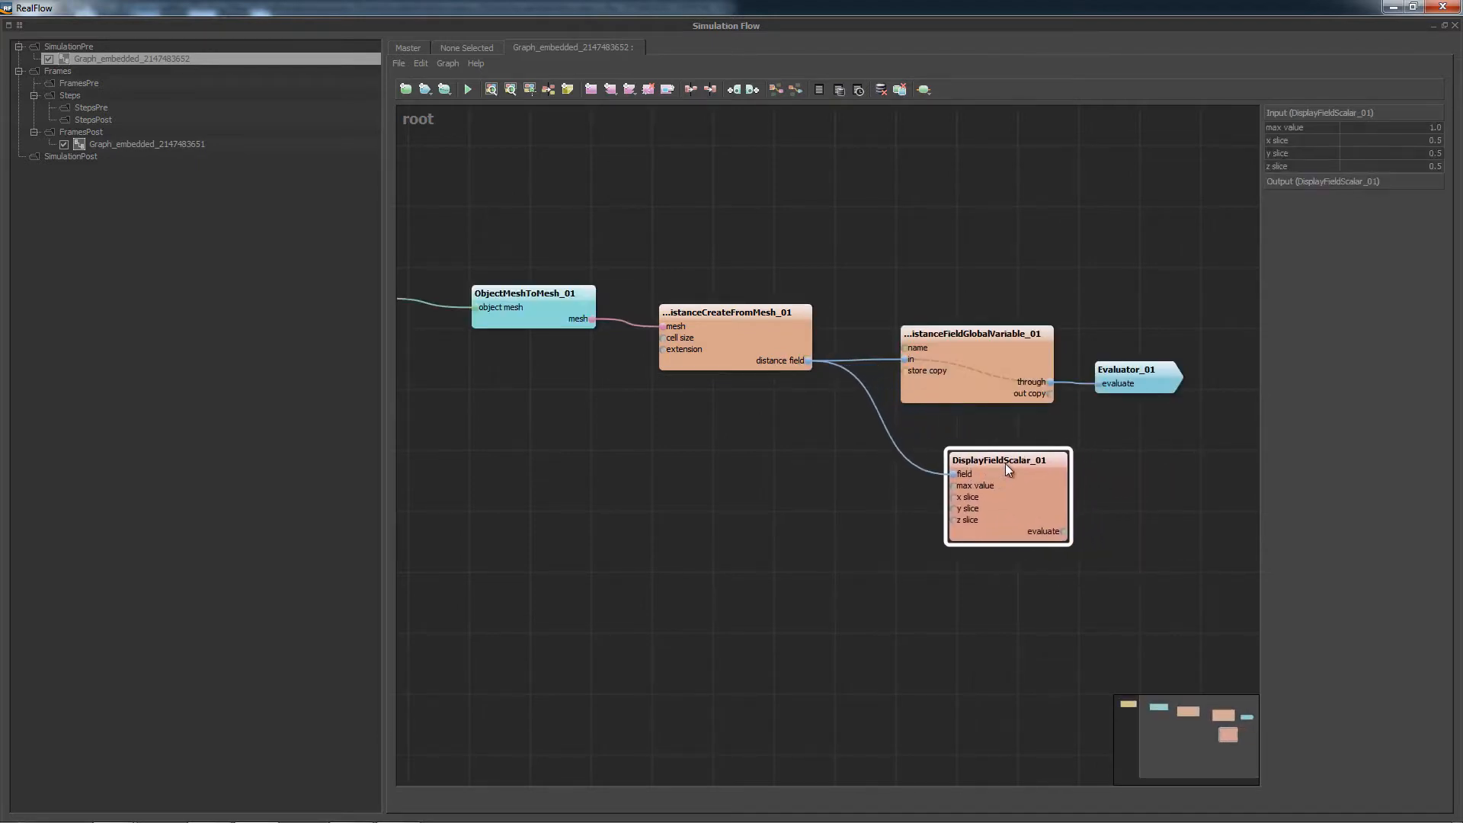
pyautogui.rightClick(1049, 490)
pyautogui.click(1123, 716)
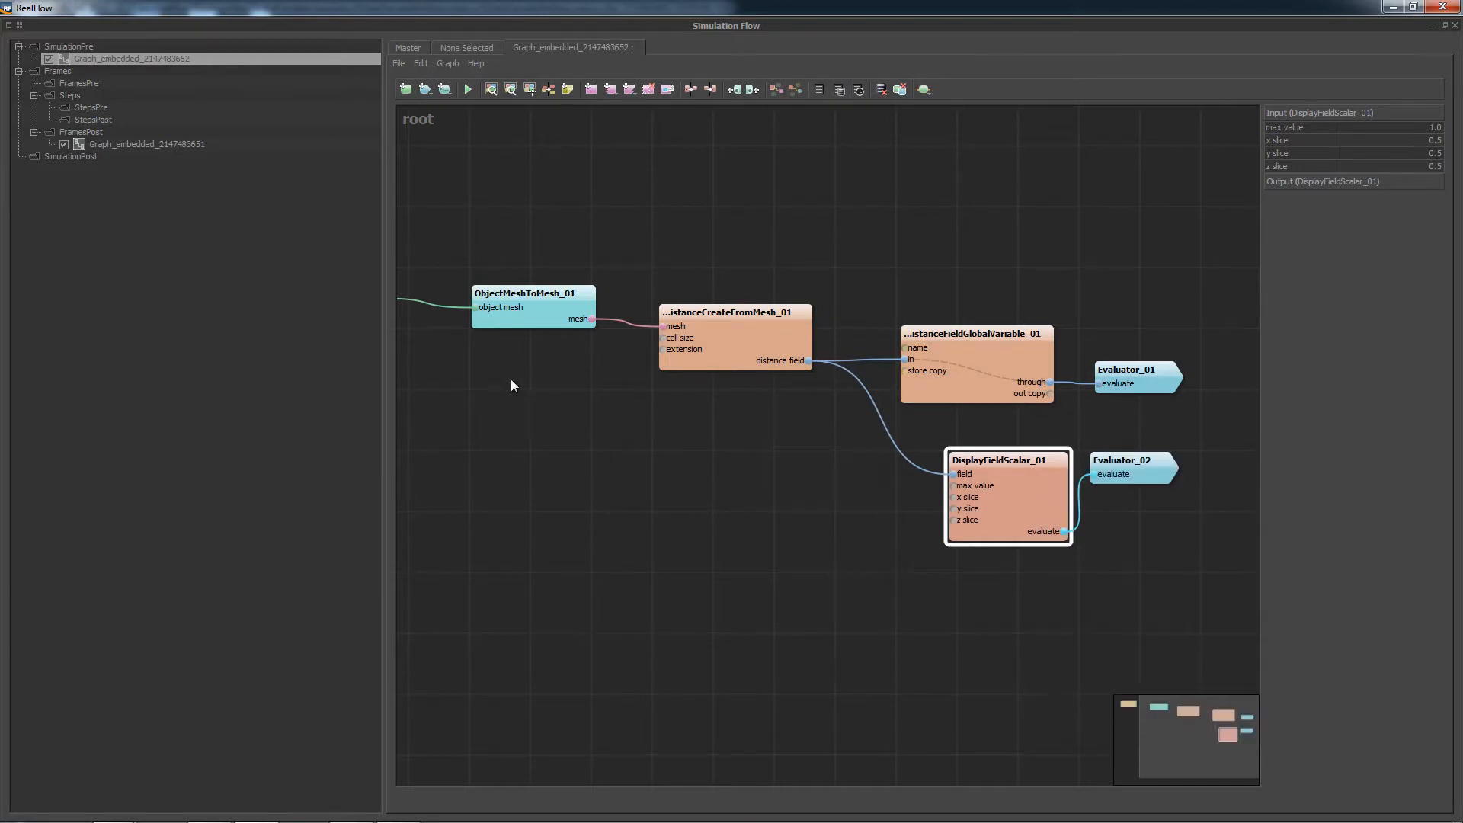
# Step: Execute the SimulationPre graph and examine the displayed distance field slices from the front in the viewport
pyautogui.click(466, 90)
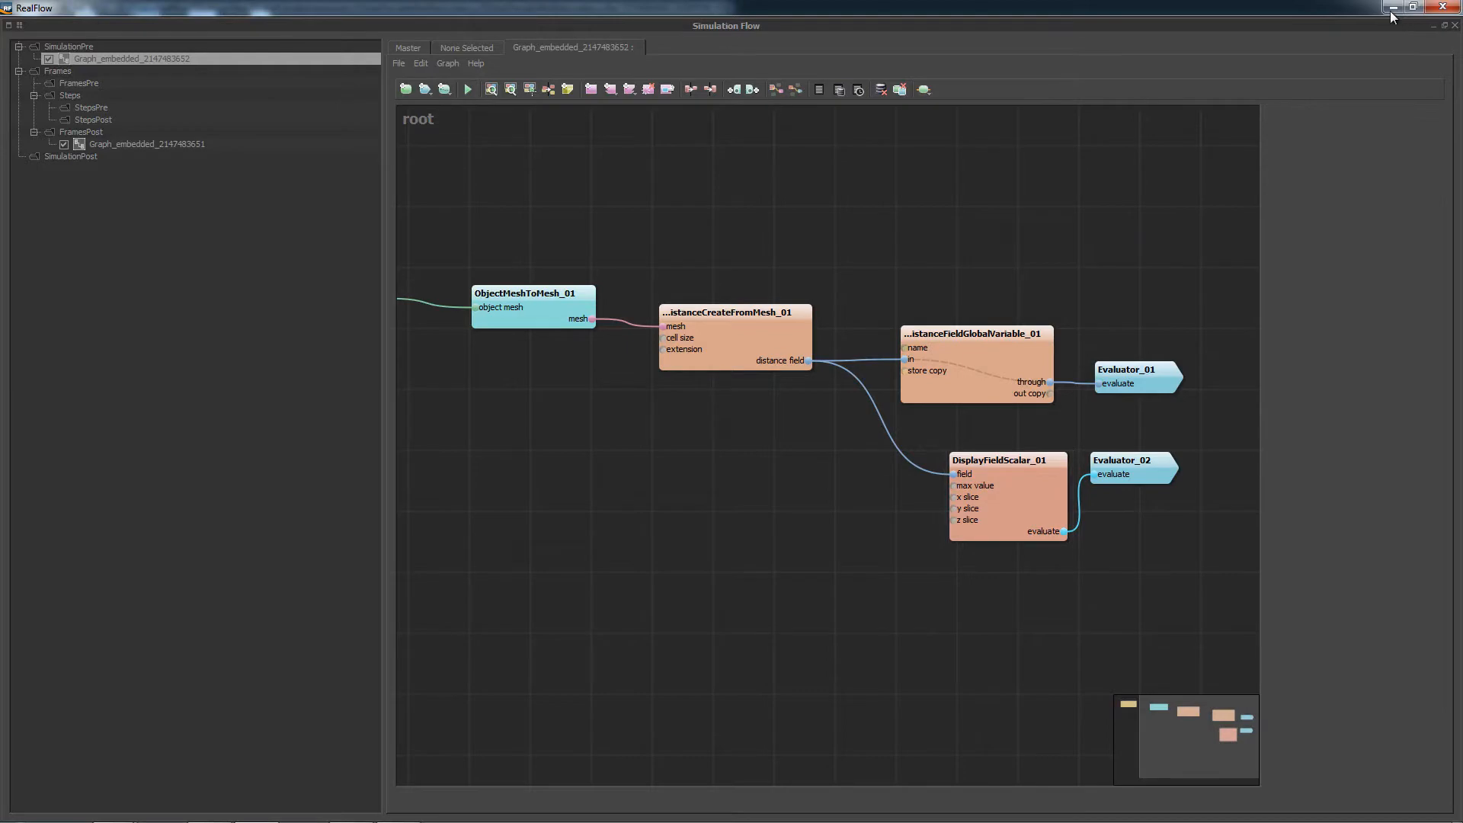
pyautogui.click(1392, 9)
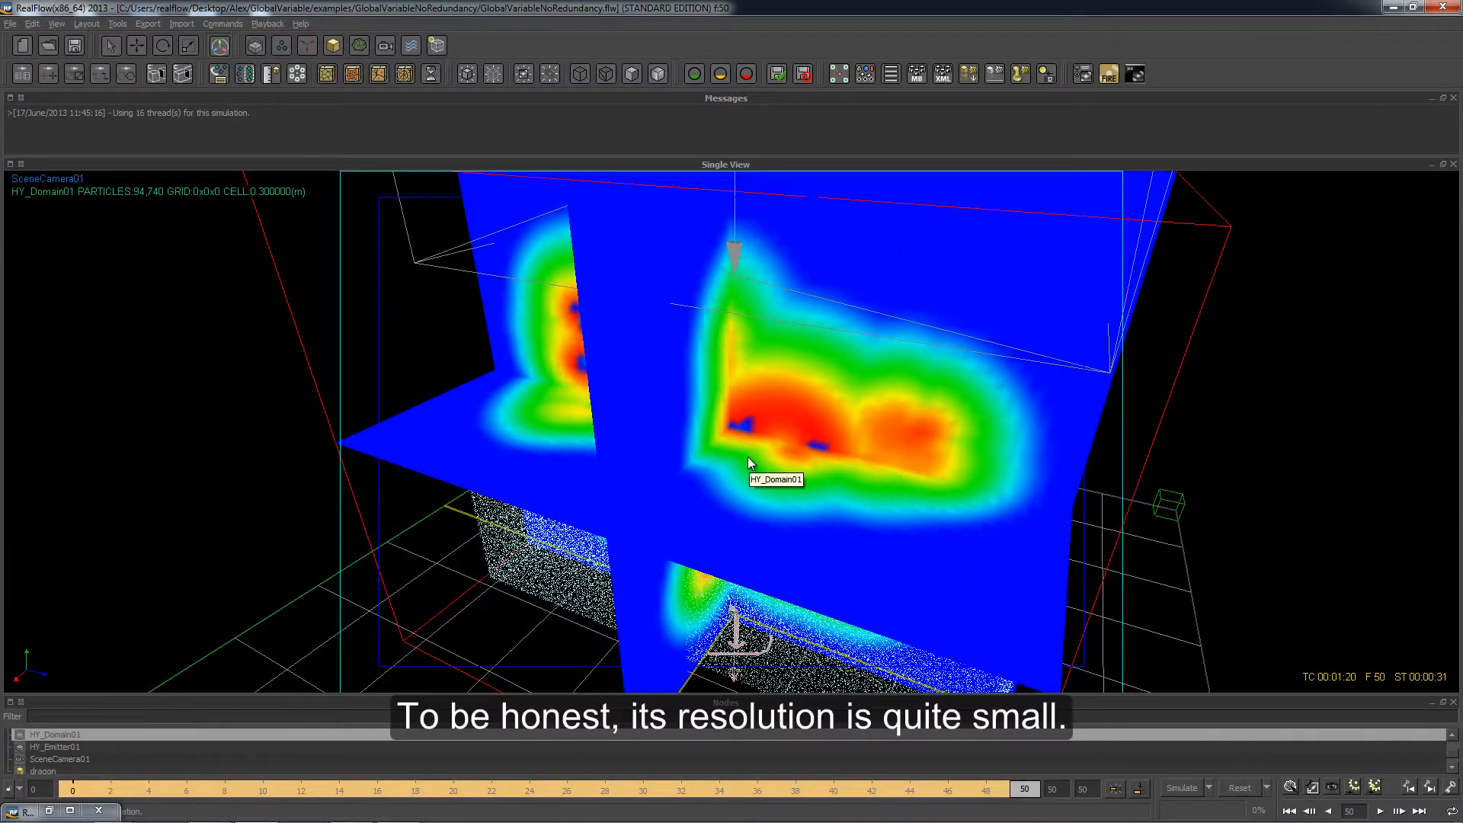
pyautogui.keyDown('alt'); pyautogui.moveTo(760, 456); pyautogui.dragTo(809, 410); pyautogui.keyUp('alt')
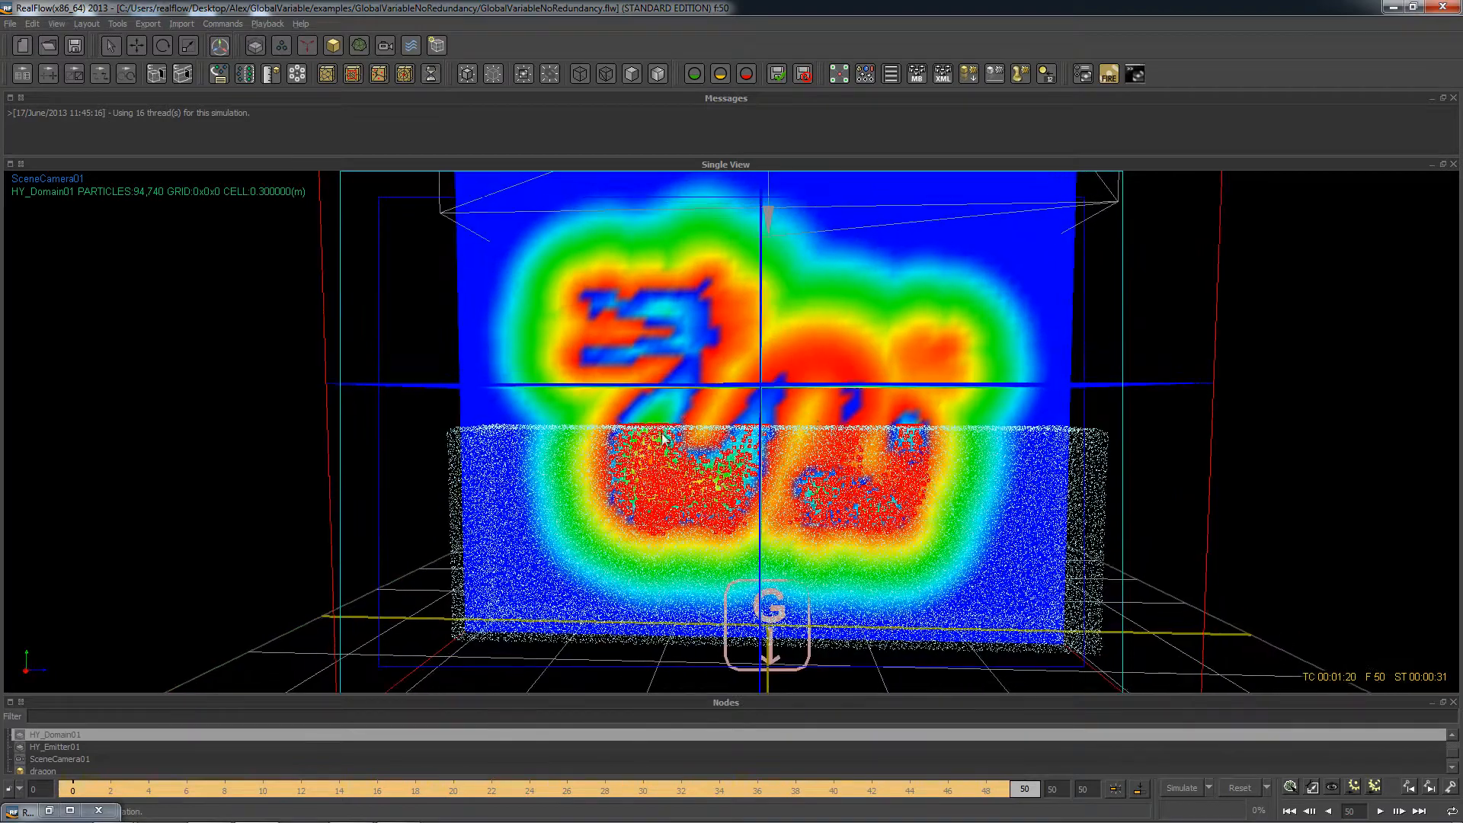
# Step: Set the distance field creation node's cell size to 0.02 and inspect the refined field slices from an angled view in the viewport
pyautogui.click(73, 809)
pyautogui.click(777, 340)
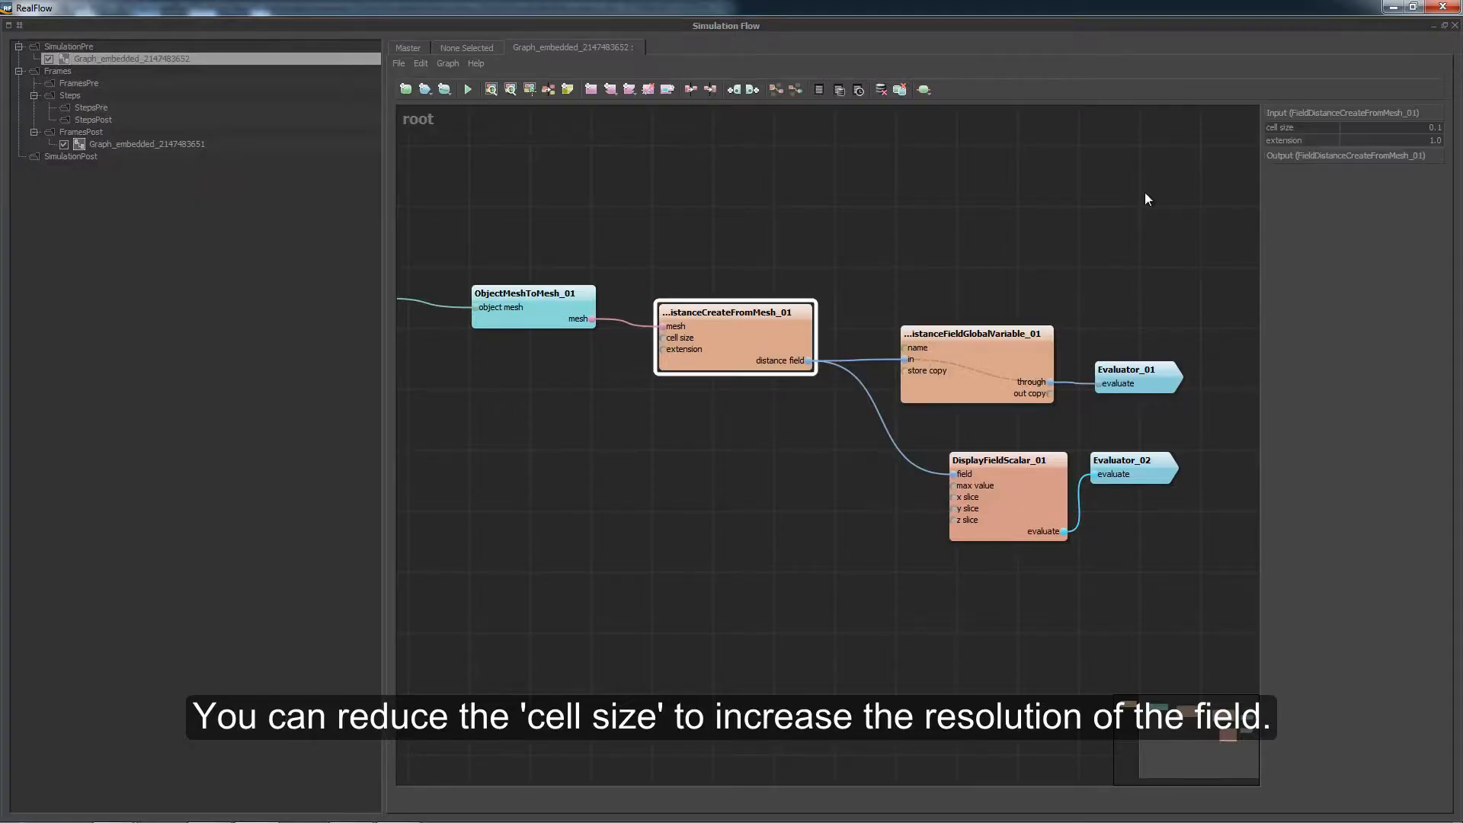
pyautogui.doubleClick(1428, 127)
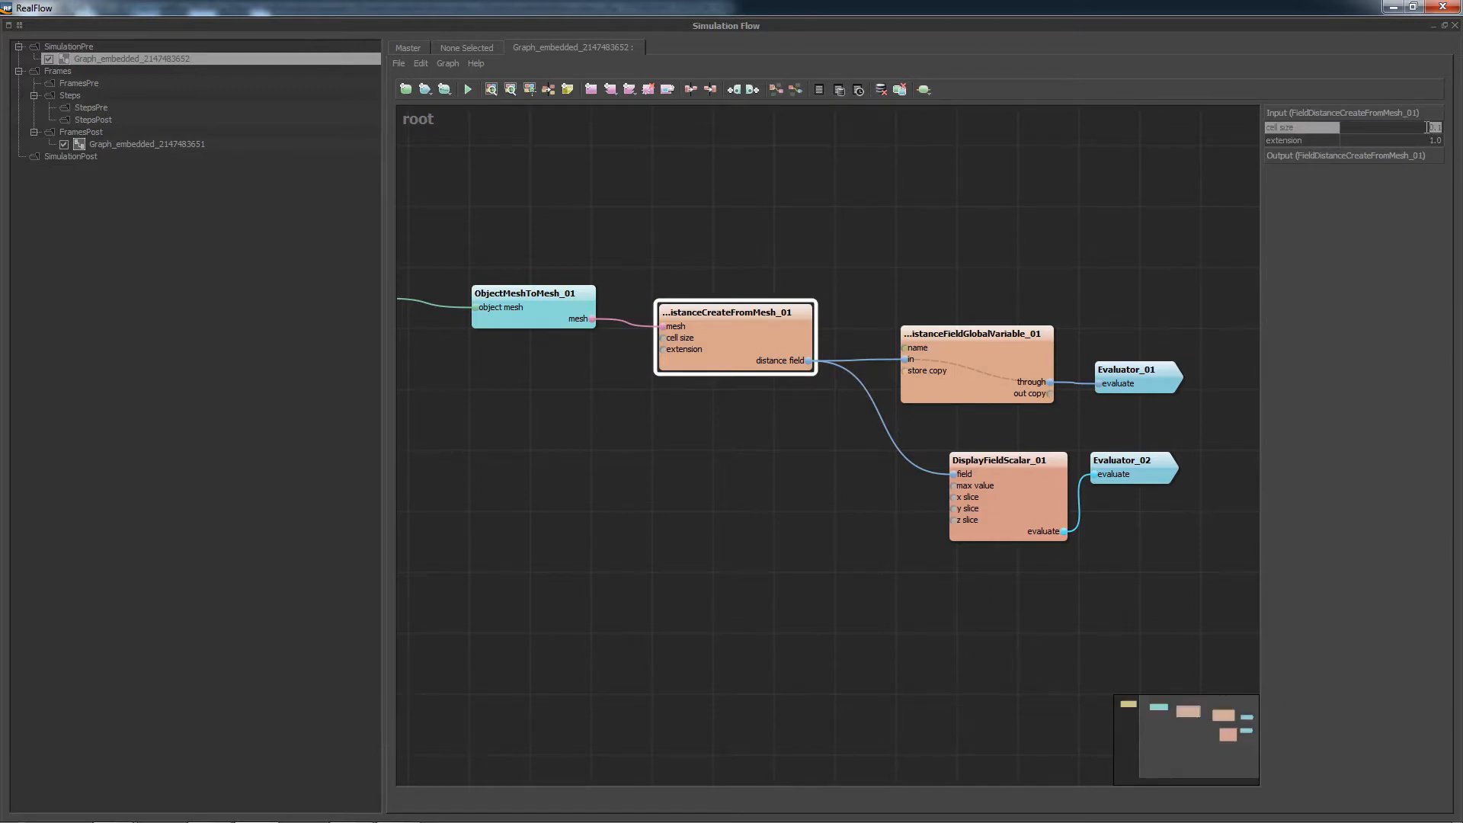
pyautogui.write('0.02')
pyautogui.press('Return')
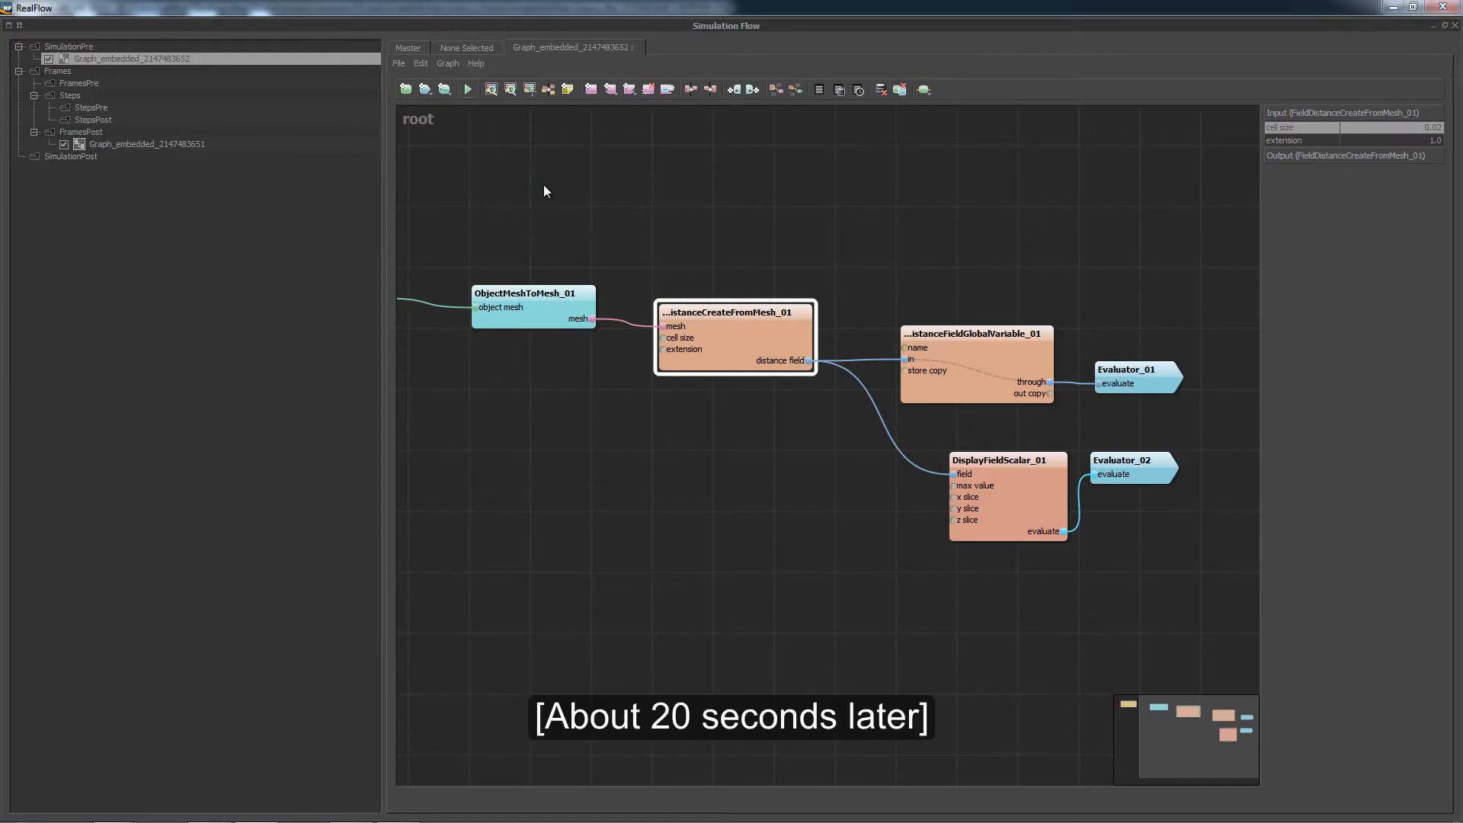
pyautogui.click(1395, 8)
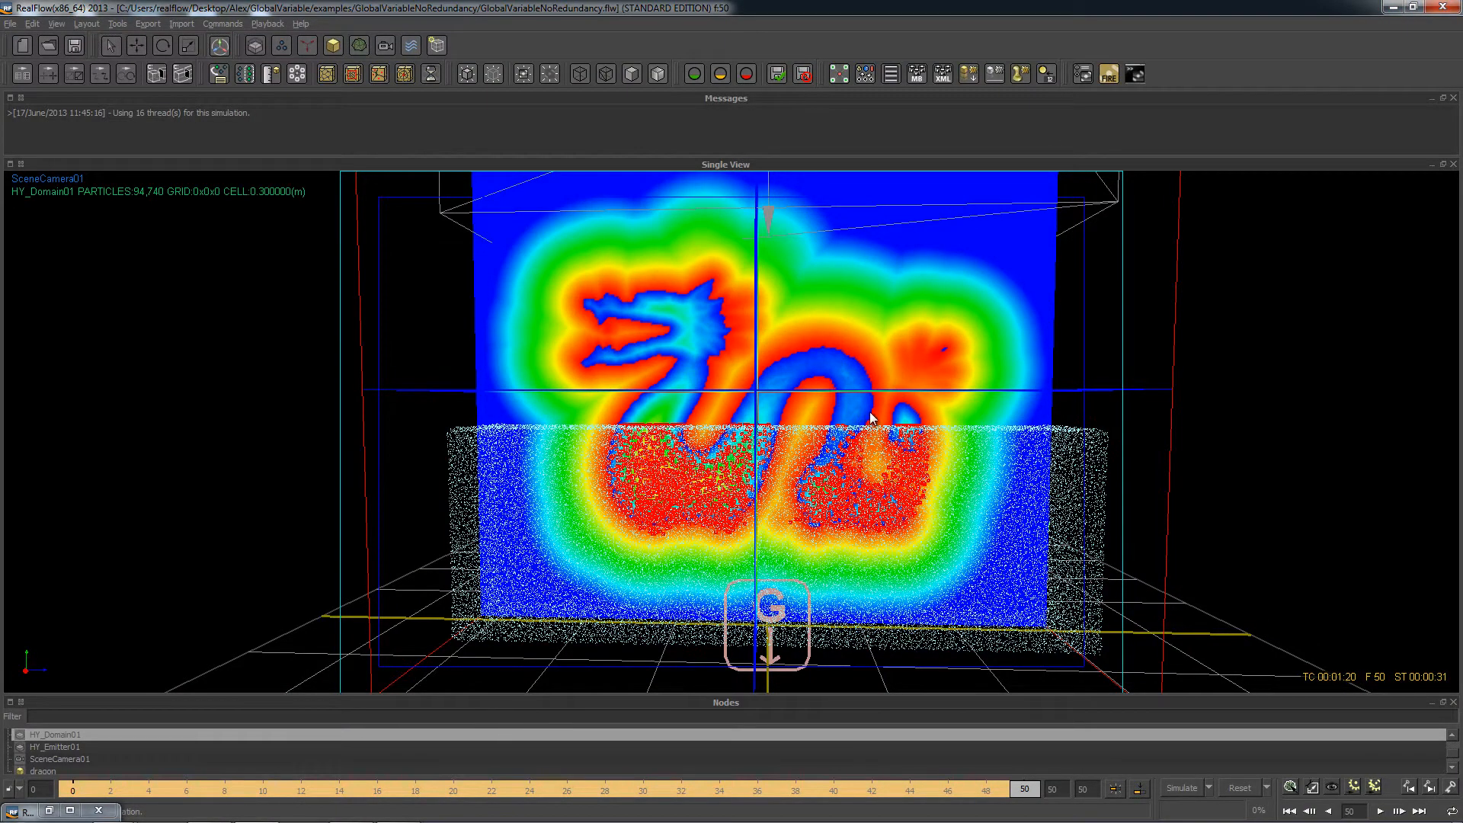
pyautogui.moveTo(441, 497)
pyautogui.keyDown('alt'); pyautogui.mouseDown()
pyautogui.moveTo(380, 482)
pyautogui.moveTo(406, 452)
pyautogui.mouseUp(); pyautogui.keyUp('alt')
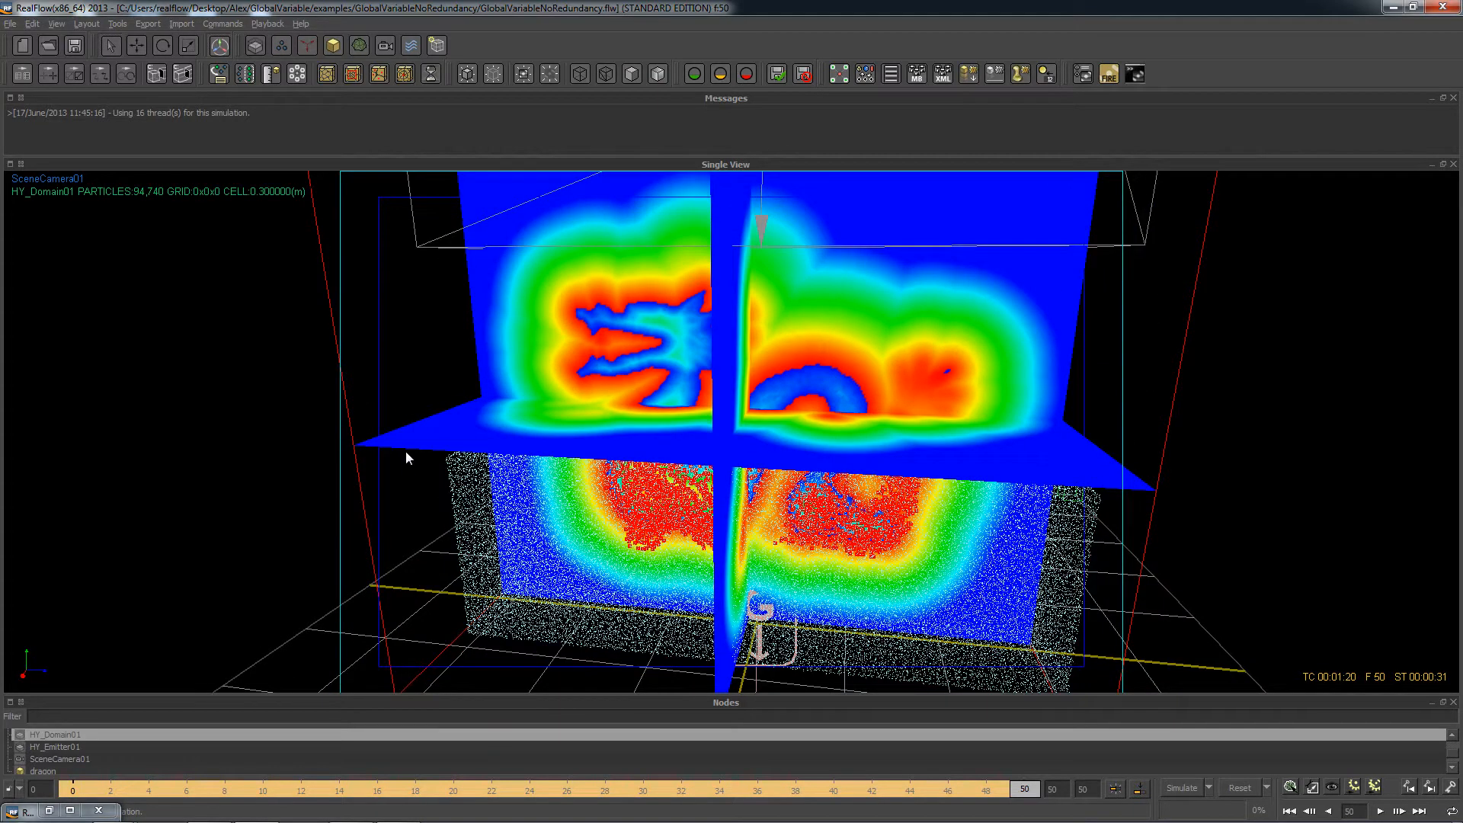
# Step: Disconnect the DisplayFieldScalar node's evaluate output from Evaluator_02 in the SimulationPre graph and return to the scene viewport
pyautogui.click(71, 811)
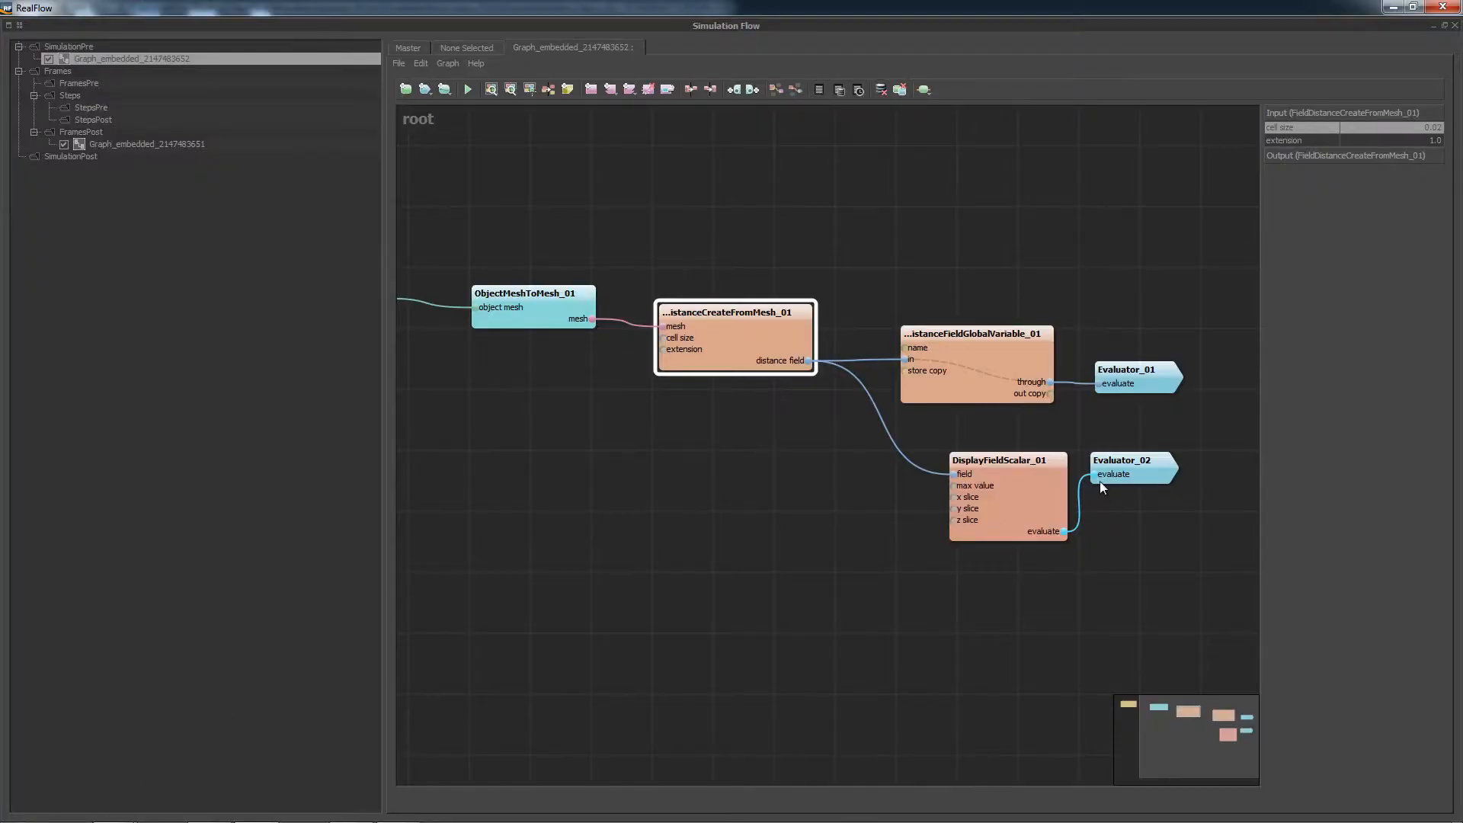
pyautogui.moveTo(1098, 473)
pyautogui.mouseDown()
pyautogui.moveTo(1082, 480)
pyautogui.moveTo(1105, 449)
pyautogui.mouseUp()
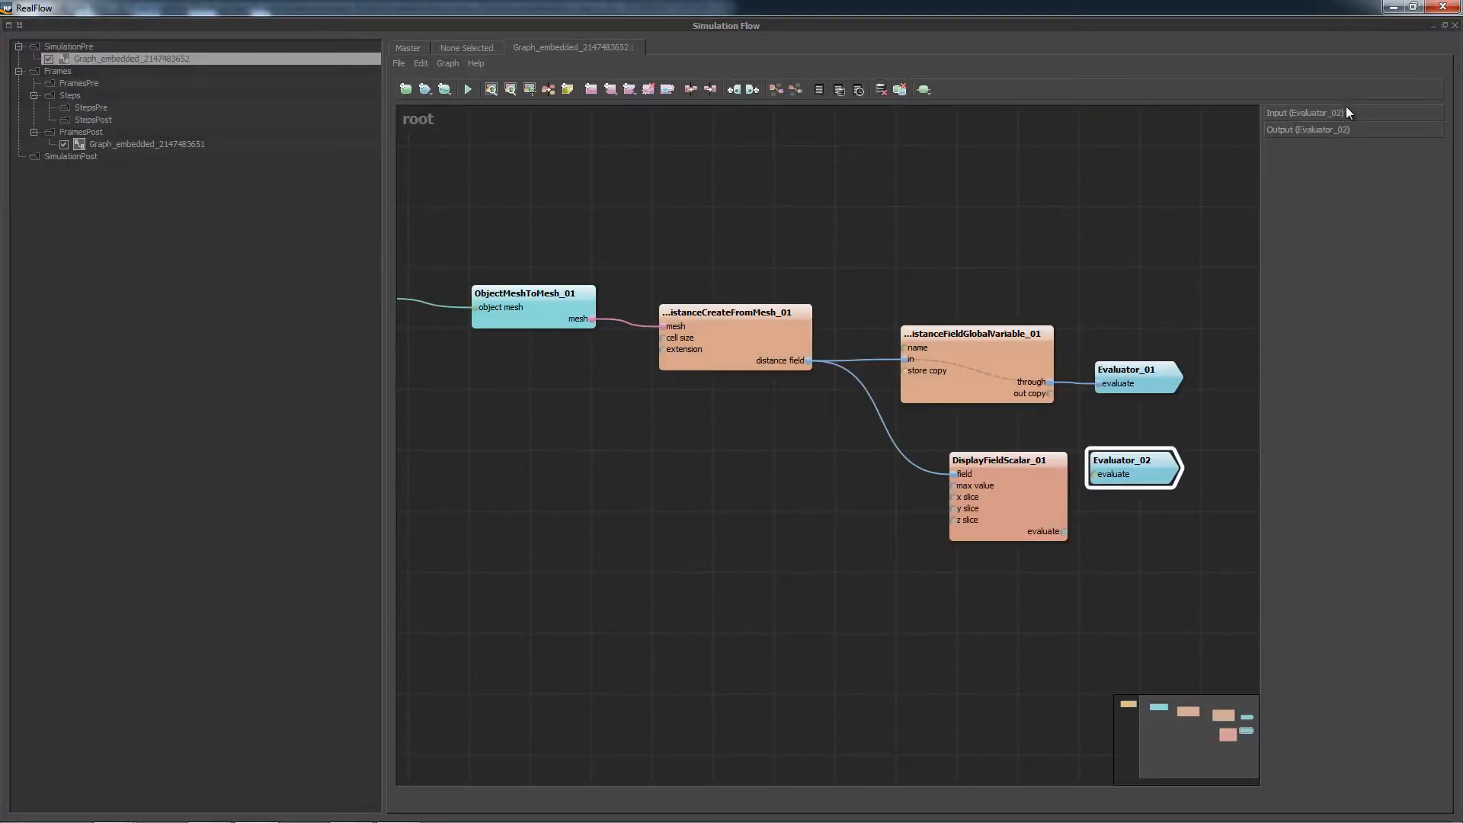
pyautogui.click(1391, 9)
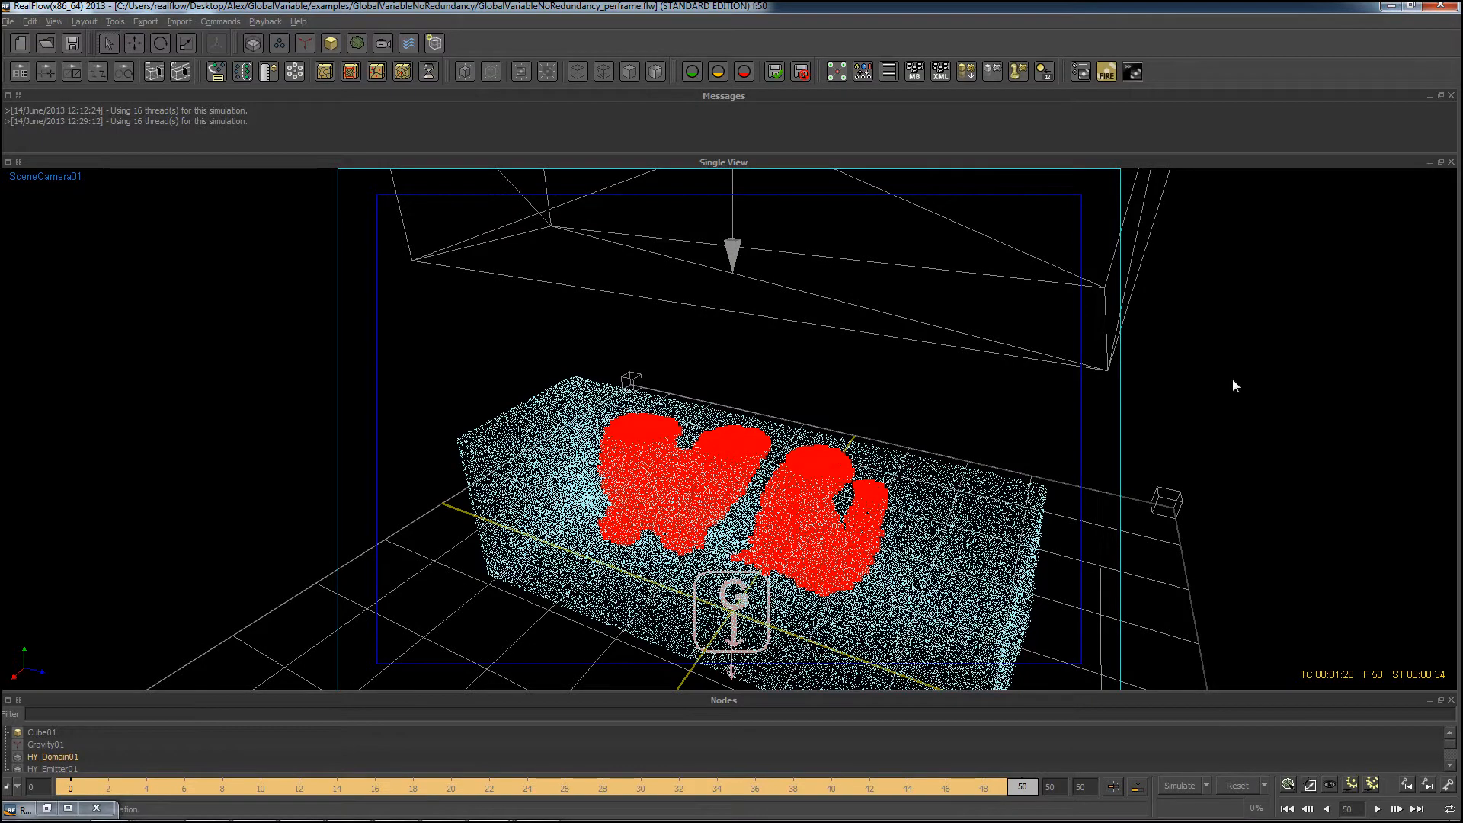
# Step: Reset all data in the GlobalVariableNoRedundancy_perframe scene and start simulating it again from frame 0
pyautogui.click(1243, 789)
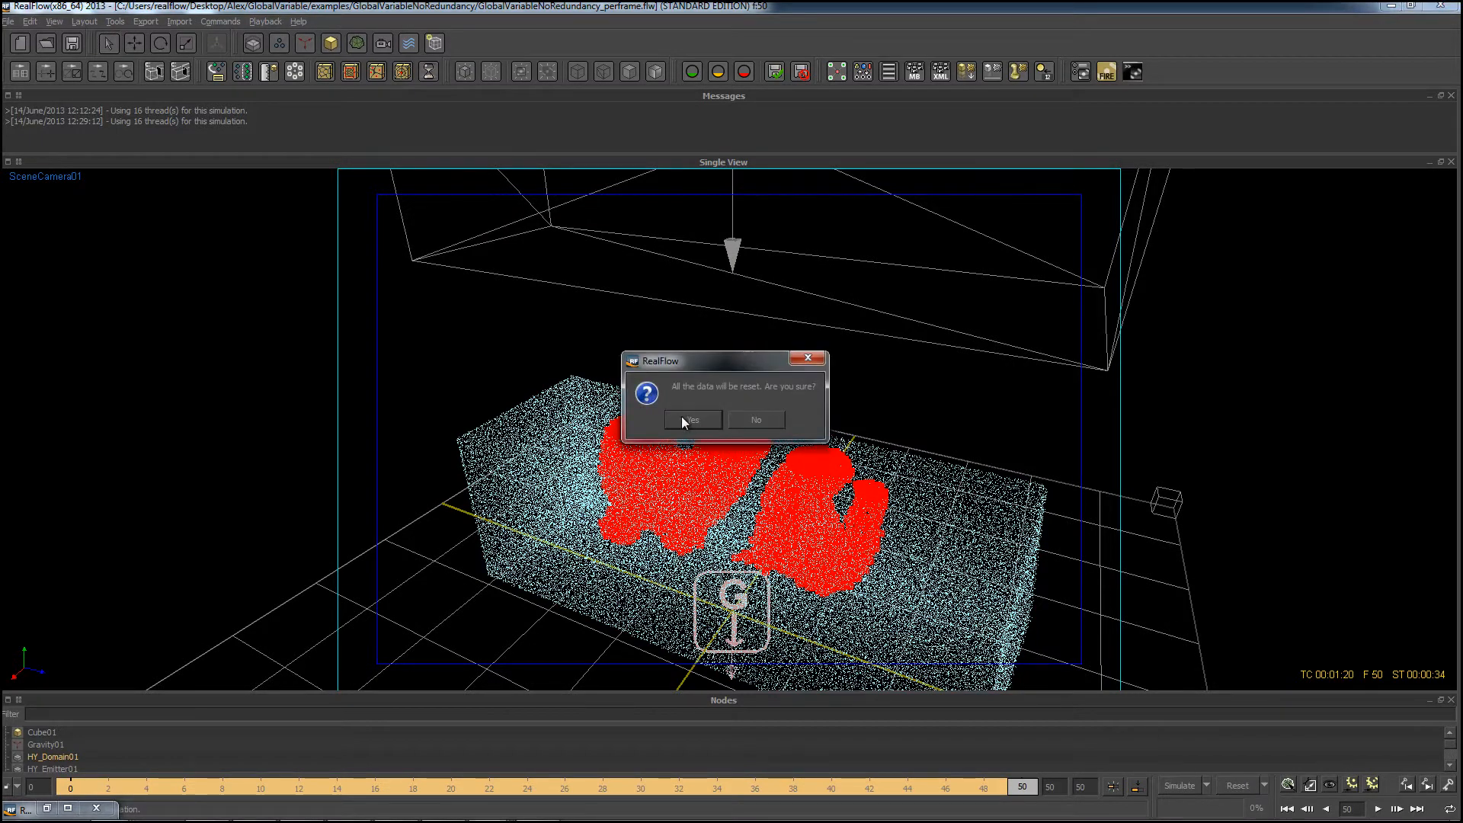
pyautogui.press('Return')
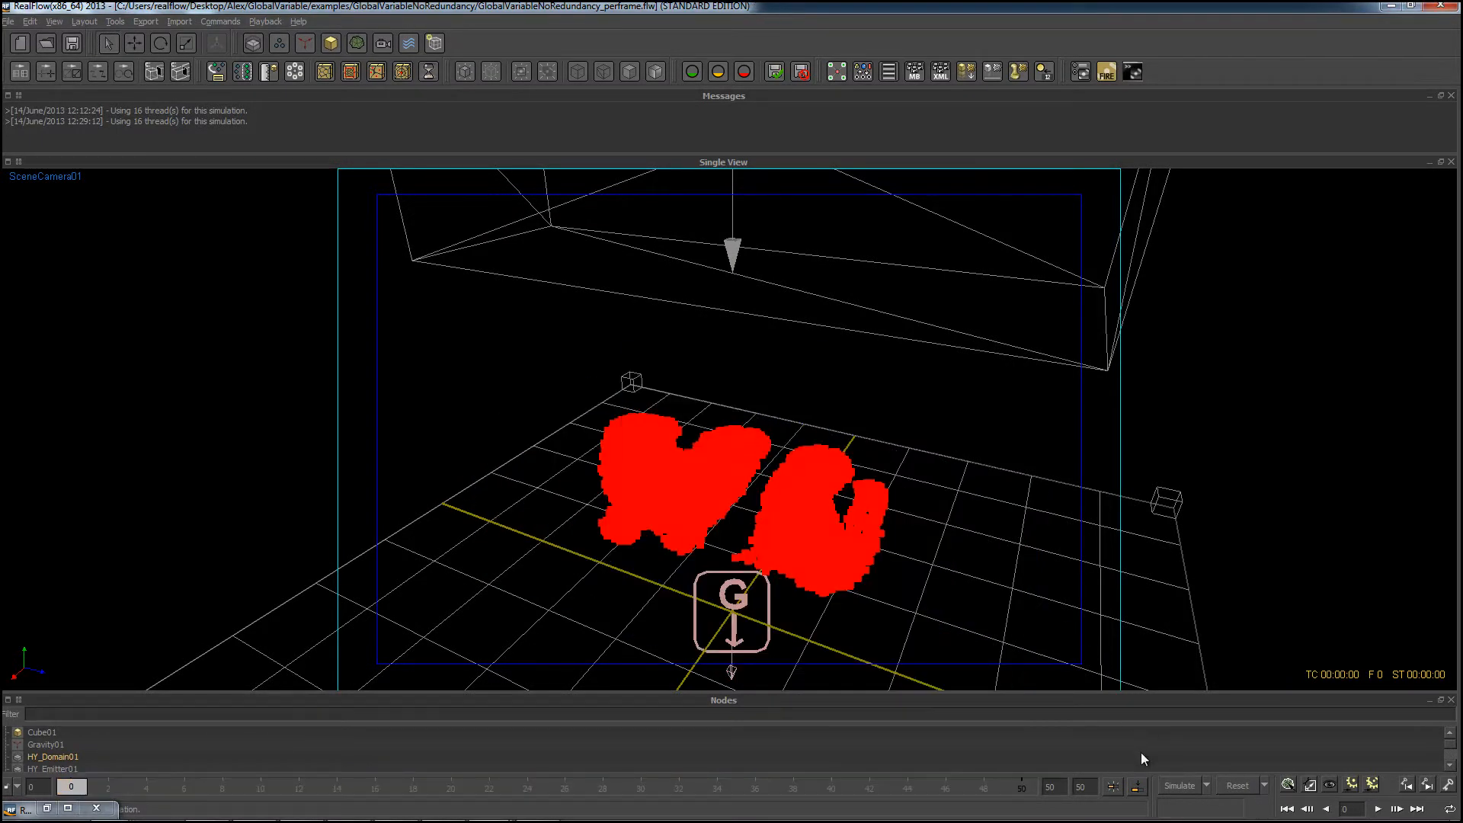
pyautogui.click(1185, 792)
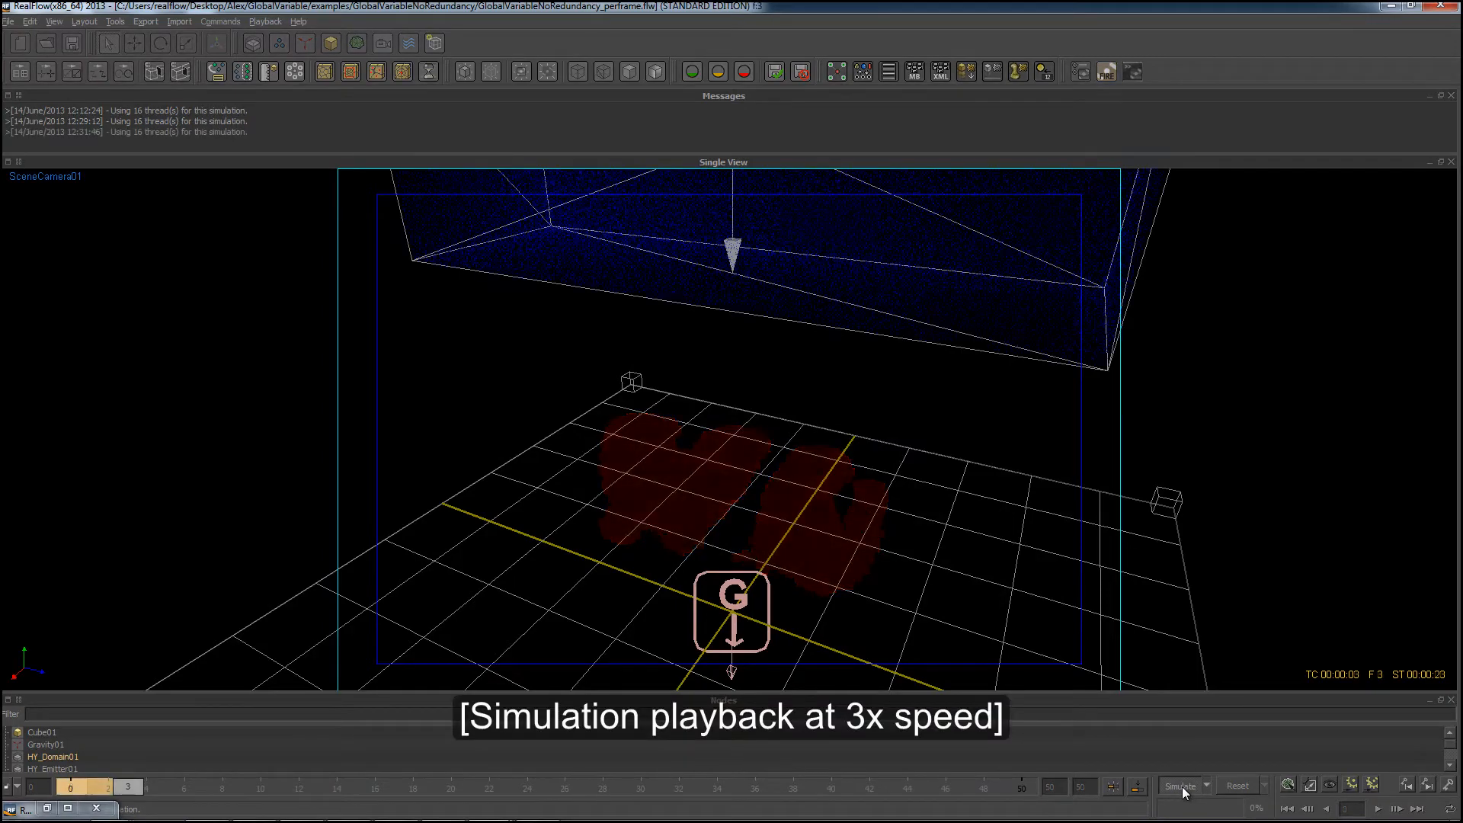